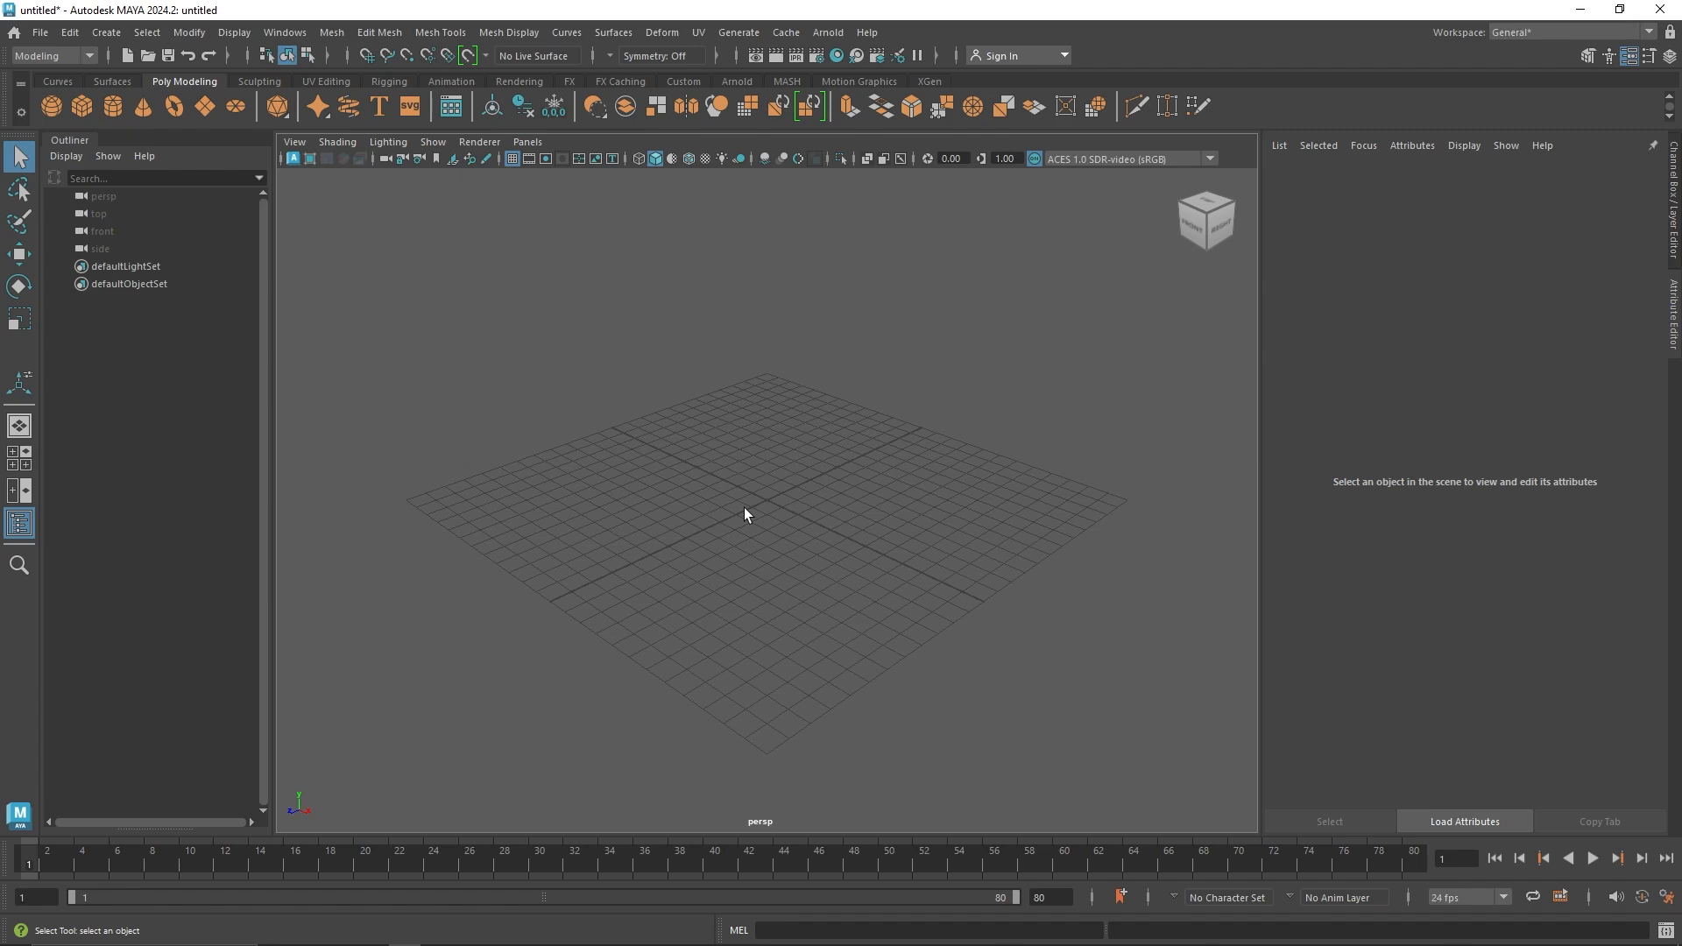
click(176, 111)
alt+drag(823, 536, 1141, 494)
scroll(812, 541, up, 5)
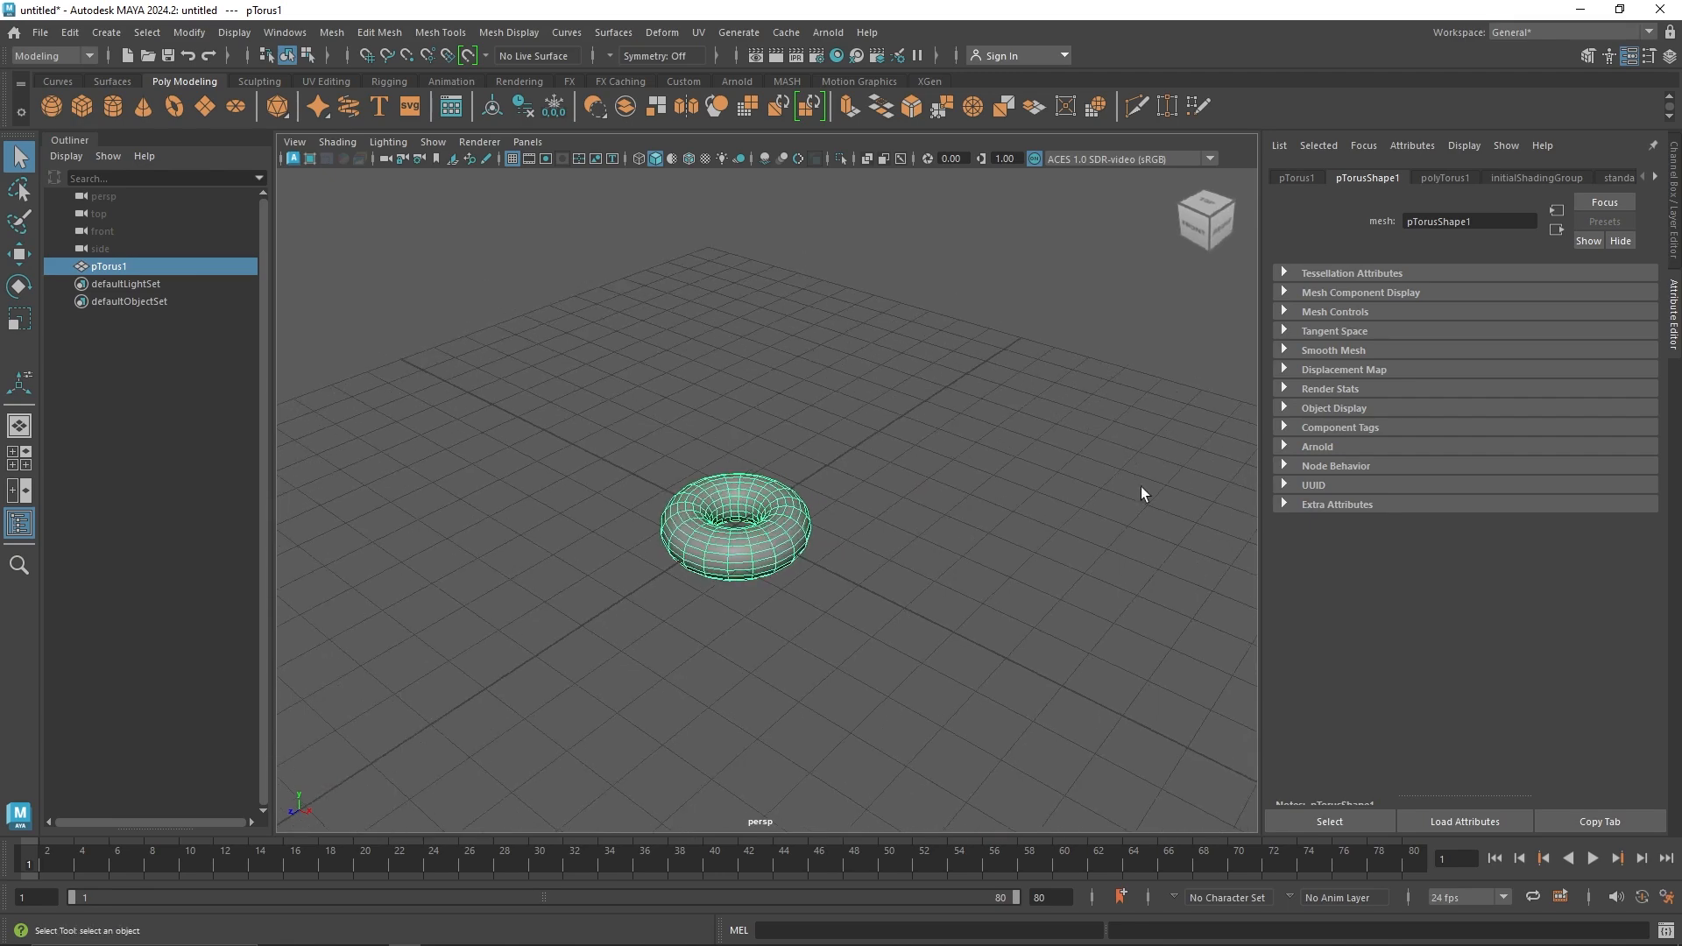
click(1446, 173)
click(685, 582)
click(692, 552)
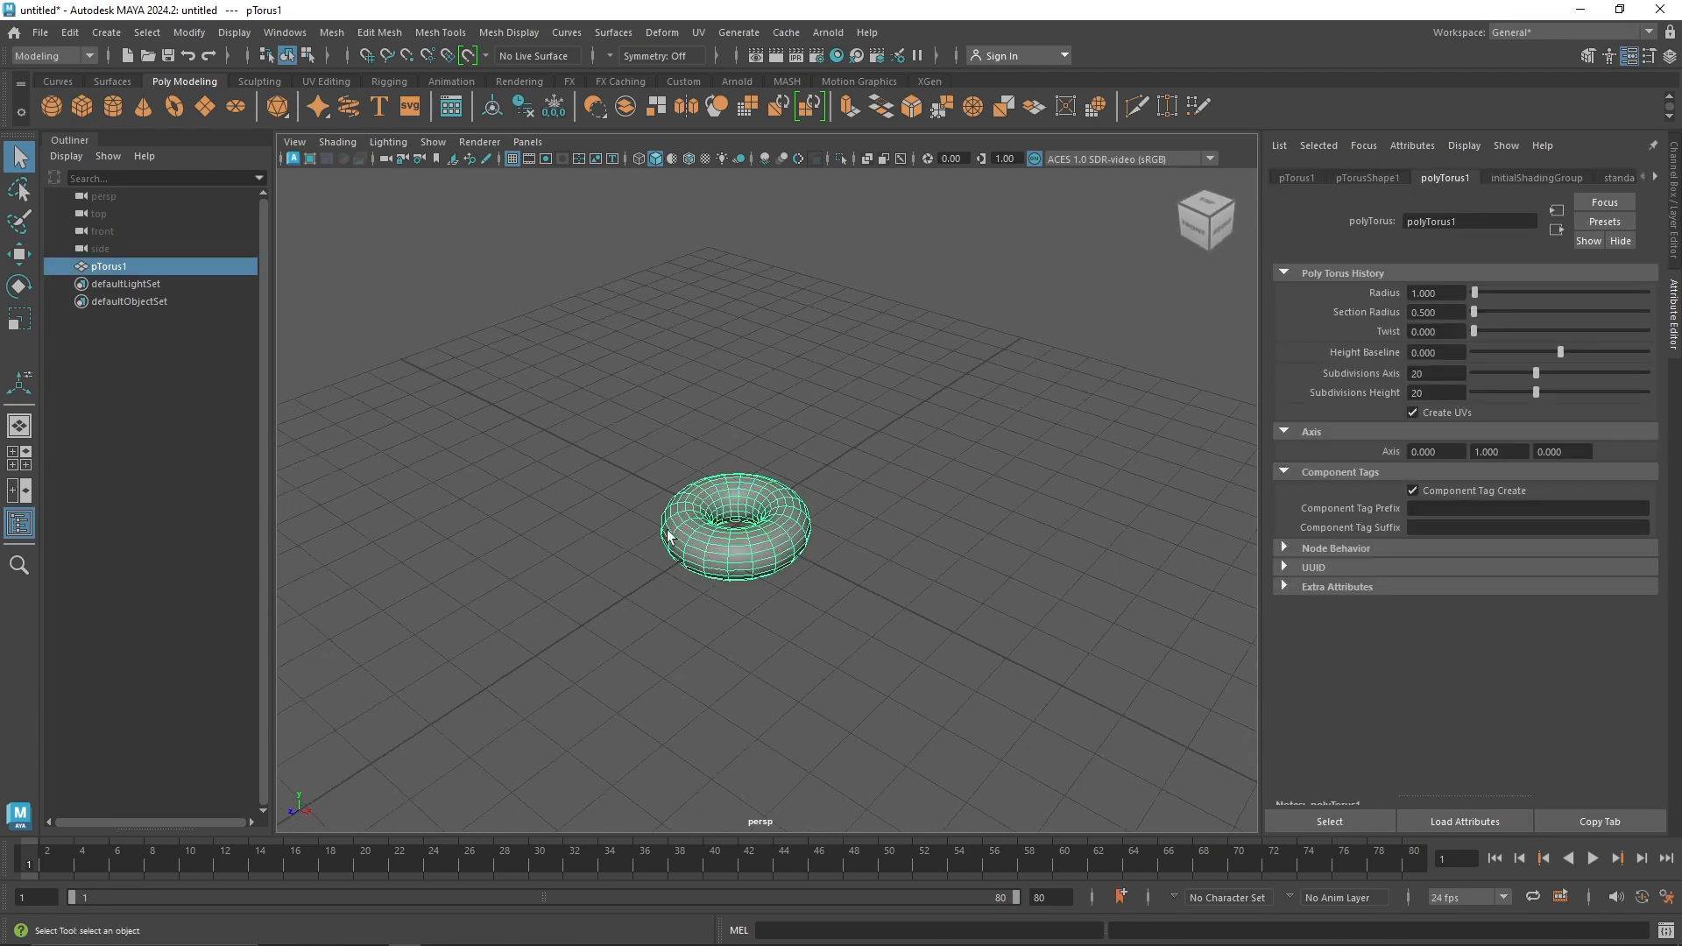
key(Delete)
Step: Create a polygon cylinder with 6 axis subdivisions and 0 cap subdivisions
click(113, 106)
scroll(669, 501, up, 3)
alt+drag(668, 501, 763, 491)
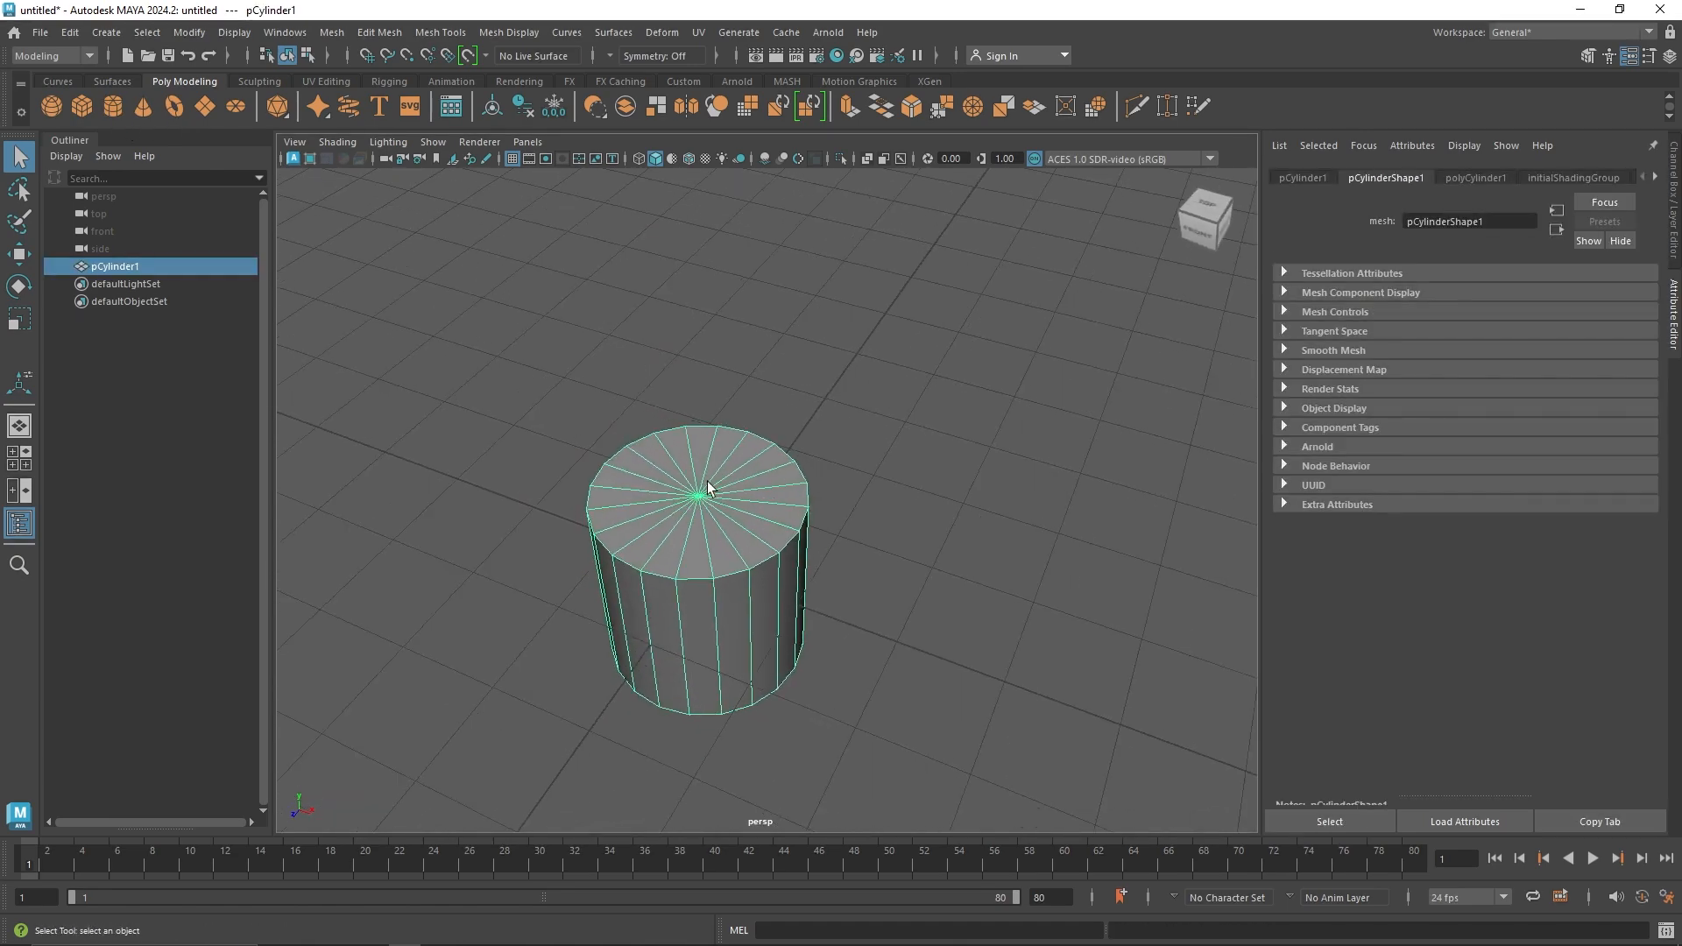
key(t)
drag(1051, 514, 1024, 368)
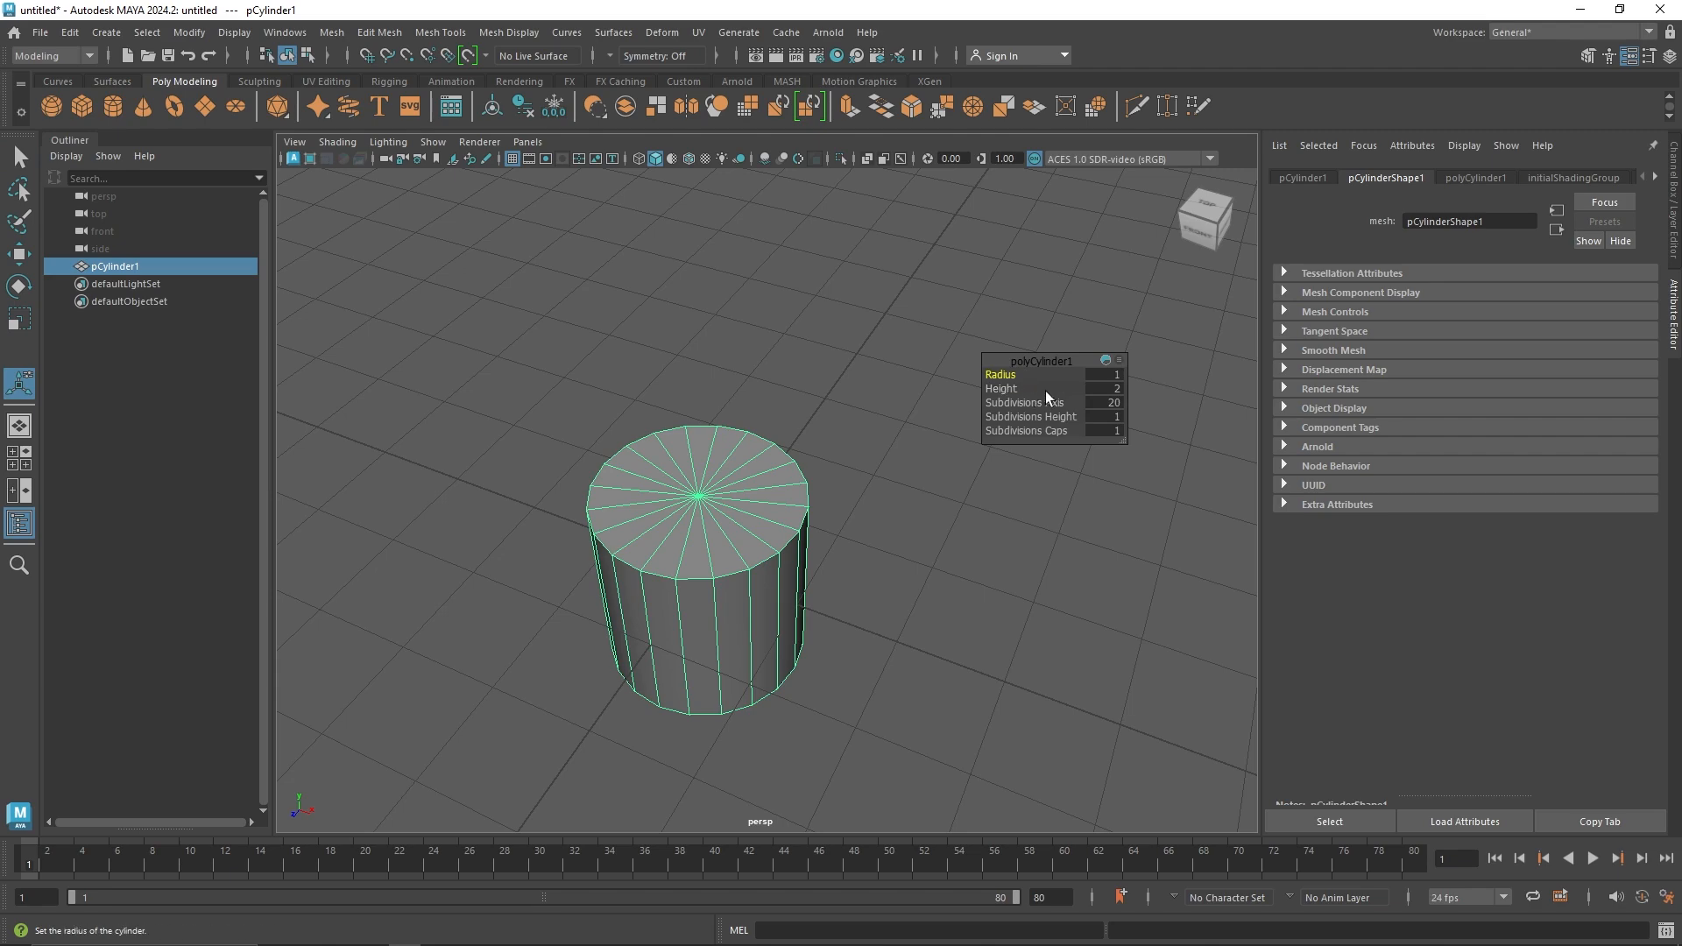
click(1106, 403)
text(6)
key(Tab)
key(Tab)
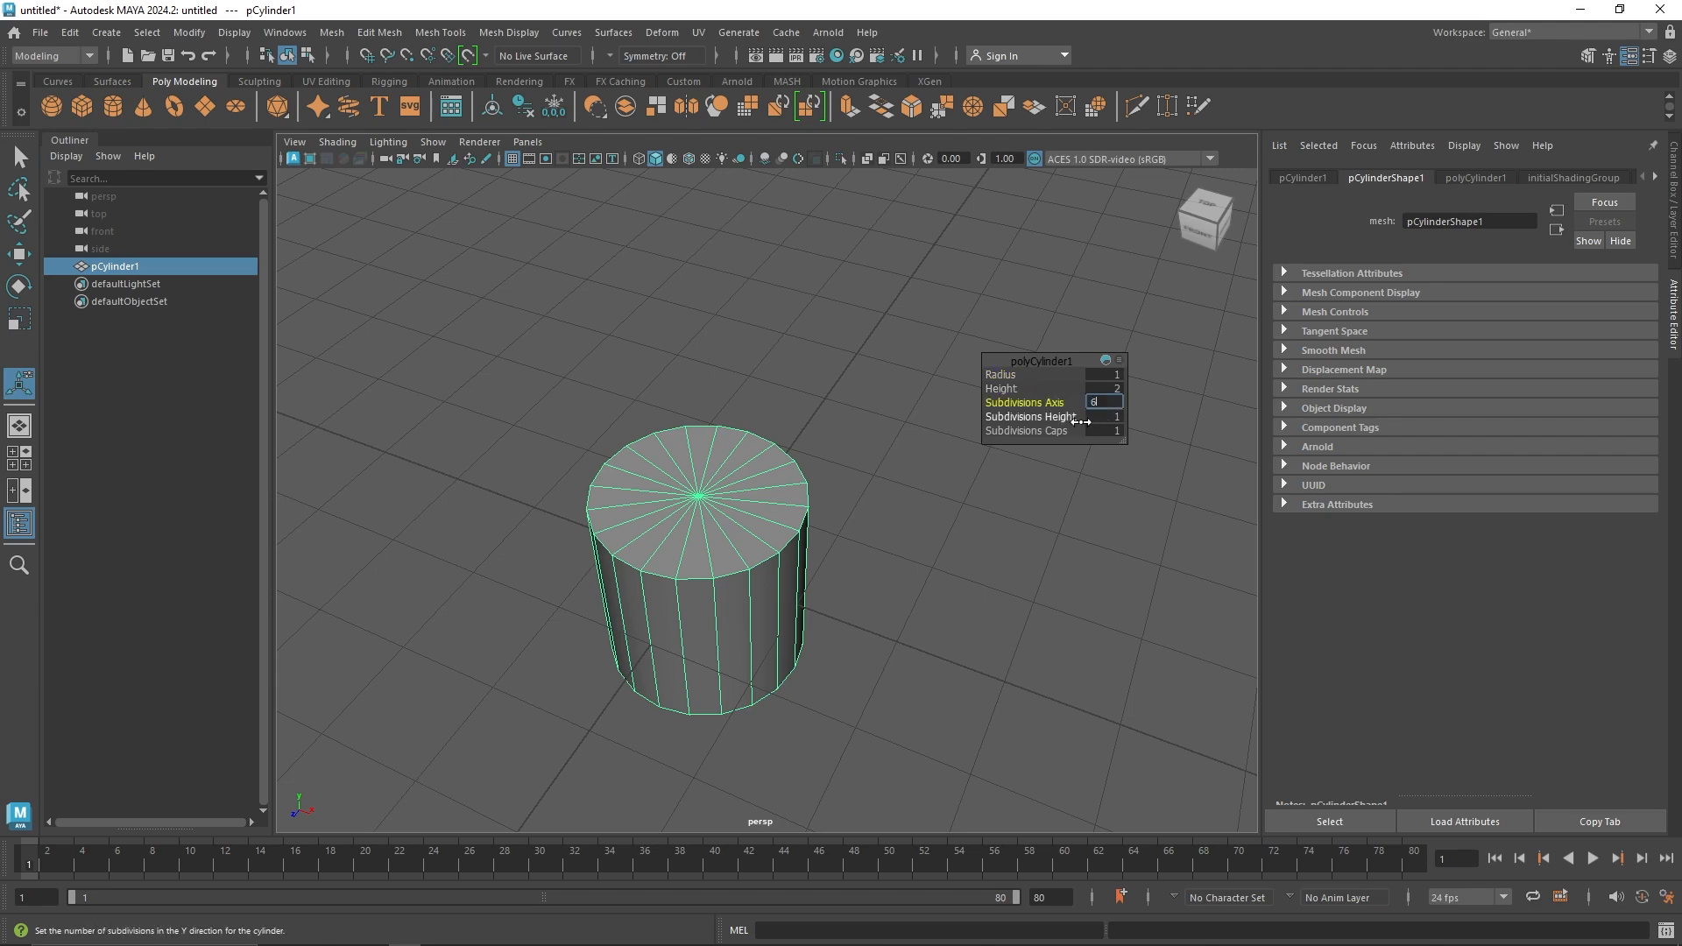
text(0)
key(Return)
Step: Flatten the hexagonal cylinder to a Y scale of about 0.07 and raise it about 0.139 cm
alt+drag(713, 470, 714, 586)
key(r)
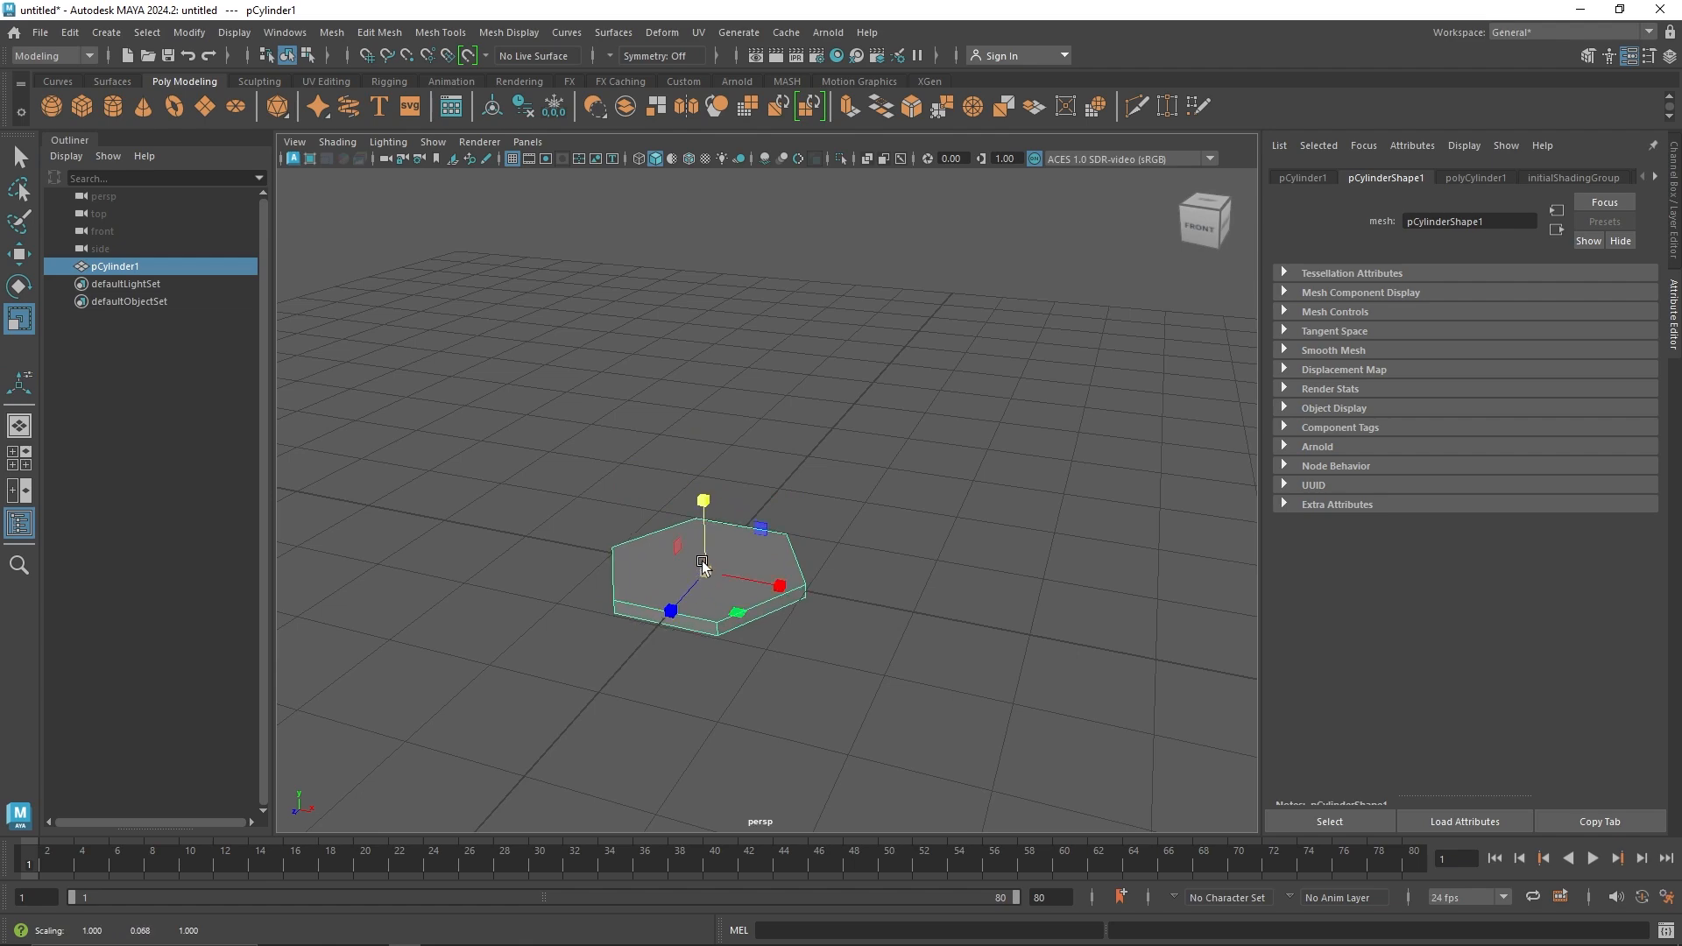
scroll(706, 570, up, 3)
key(w)
alt+middle_drag(701, 559, 750, 487)
drag(720, 473, 721, 452)
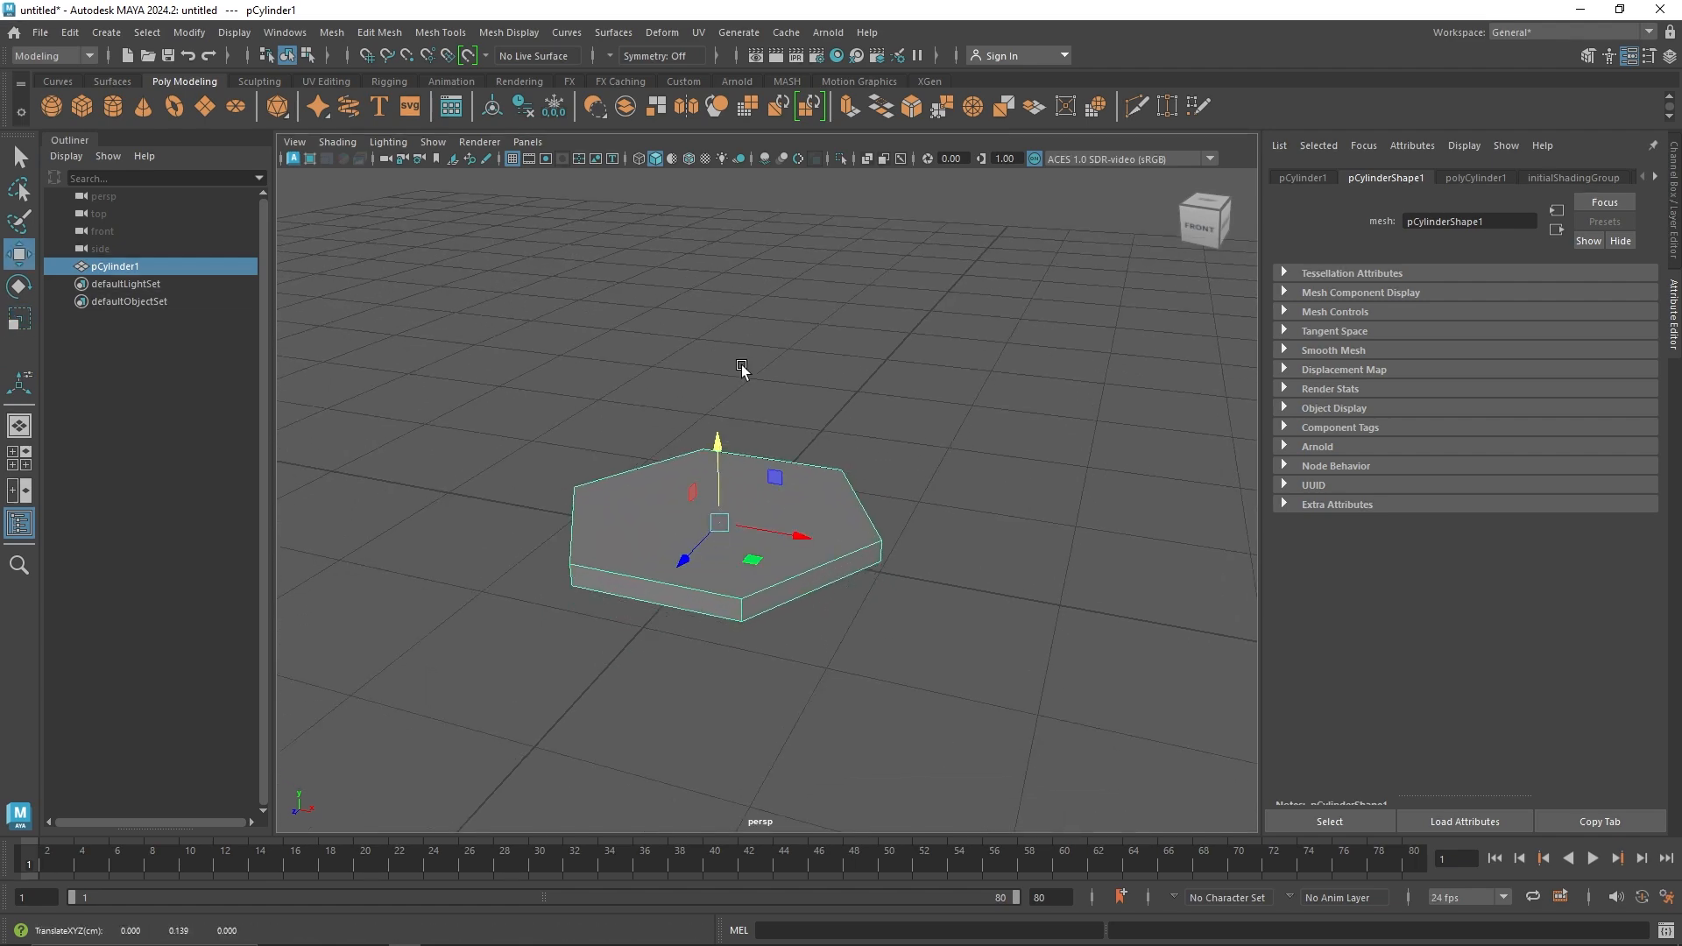
Step: Extrude the hexagon's top and bottom faces with an inward offset and delete the inner faces
right_drag(736, 386, 735, 424)
alt+drag(736, 464, 708, 554)
click(750, 566)
key(ctrl+e)
key(Delete)
key(q)
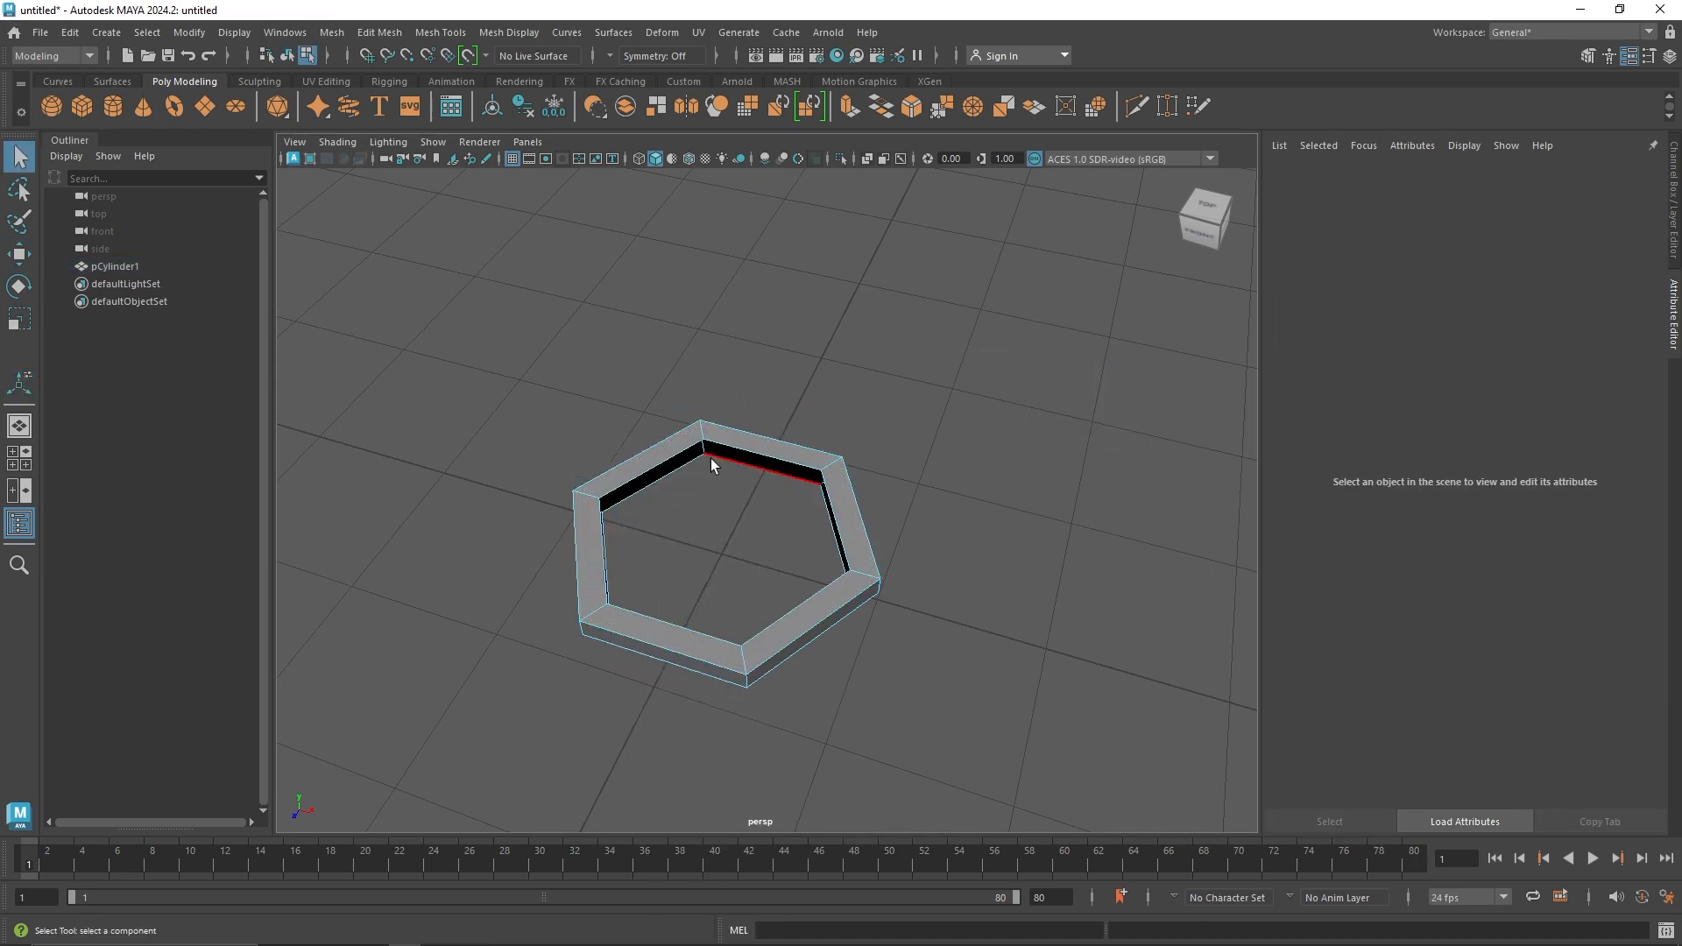
Step: Bridge the open inner border edges of the hexagon ring and return to object selection
double_click(712, 454)
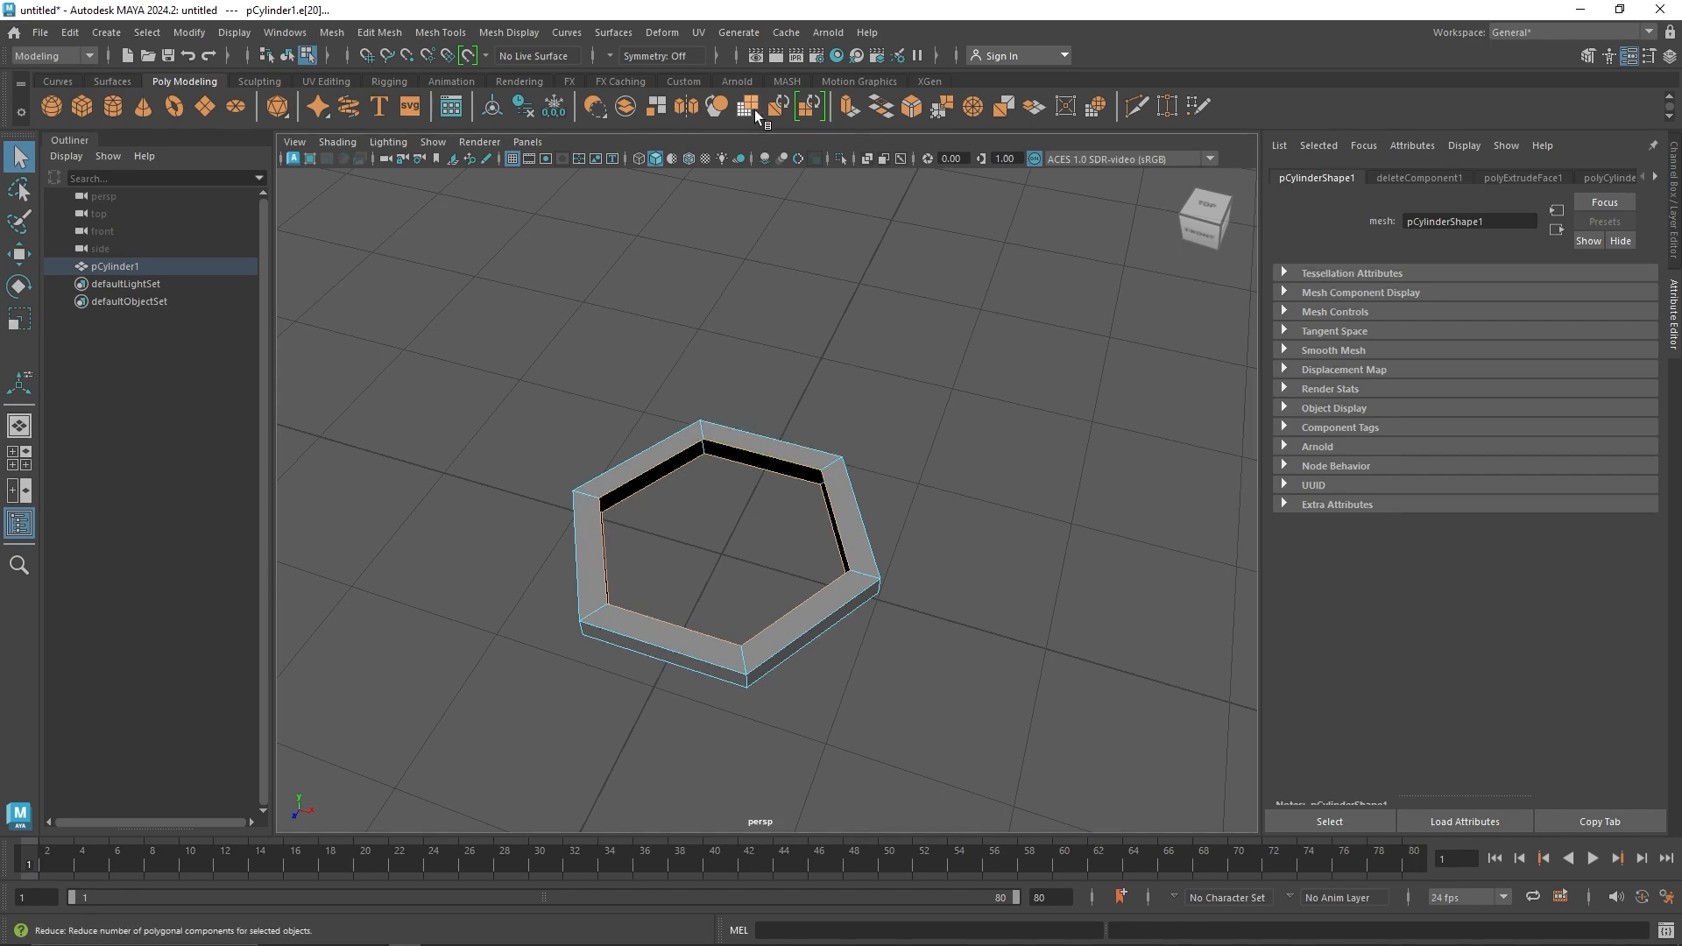
click(881, 106)
right_drag(699, 438, 792, 372)
key(q)
Step: Freeze the hexagon ring's transformations and delete its construction history
scroll(792, 371, down, 5)
alt+drag(747, 511, 751, 538)
click(860, 499)
drag(855, 497, 756, 496)
key(w)
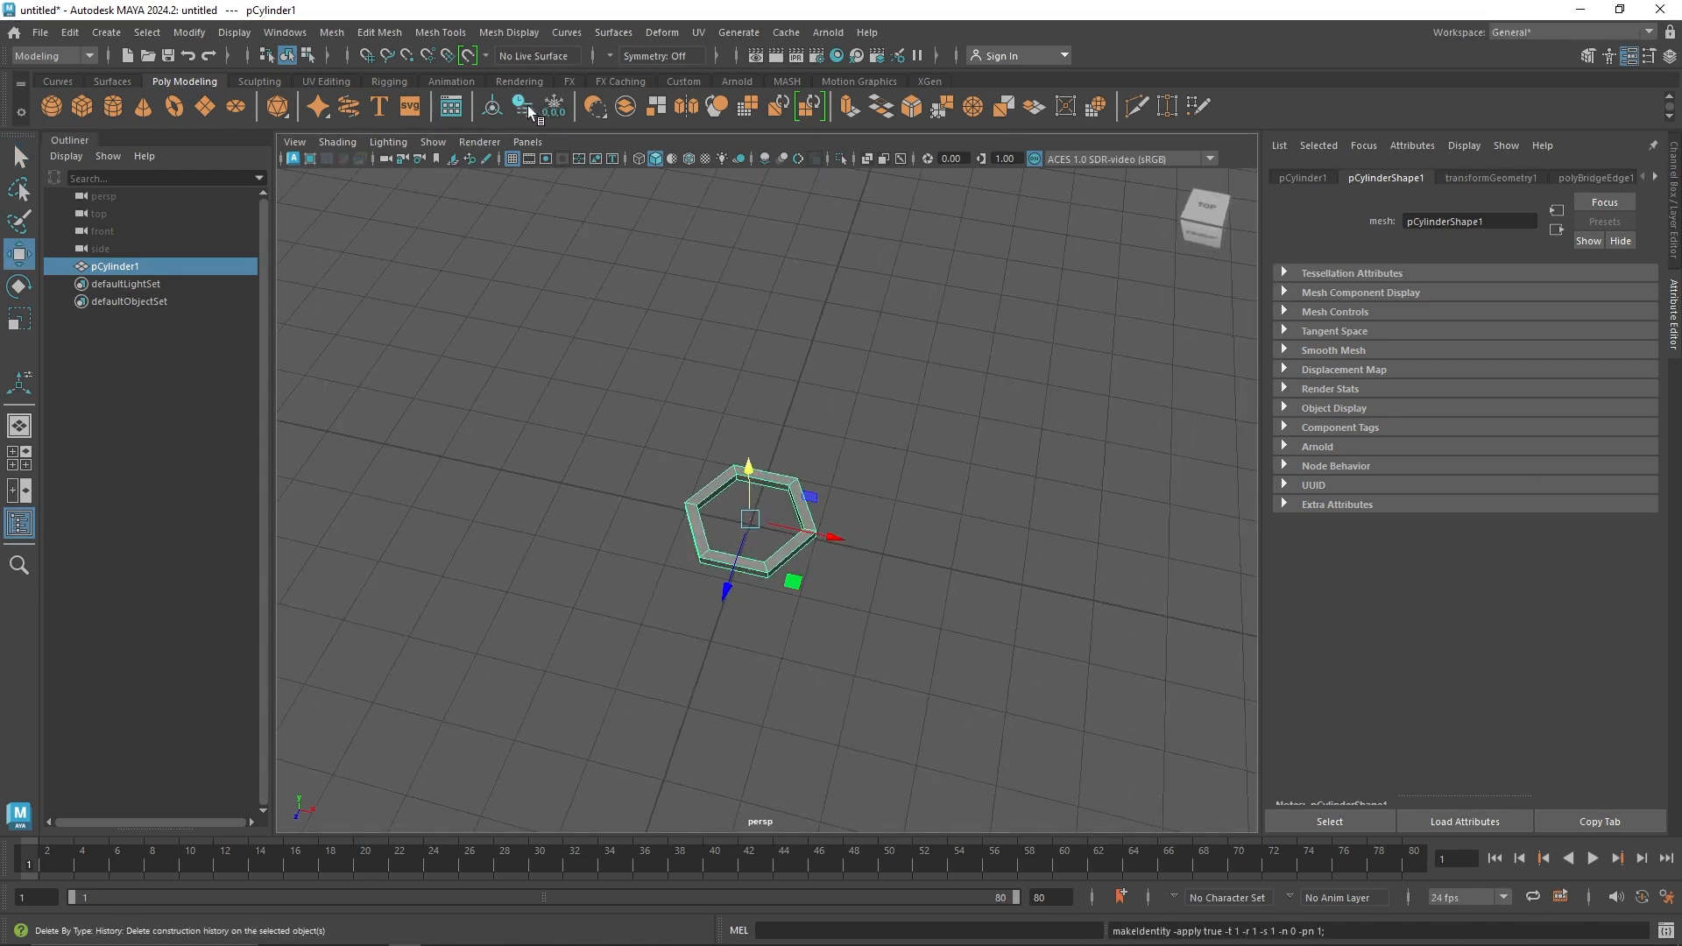
Step: Create a MASH network from the hexagon ring
click(787, 80)
click(571, 106)
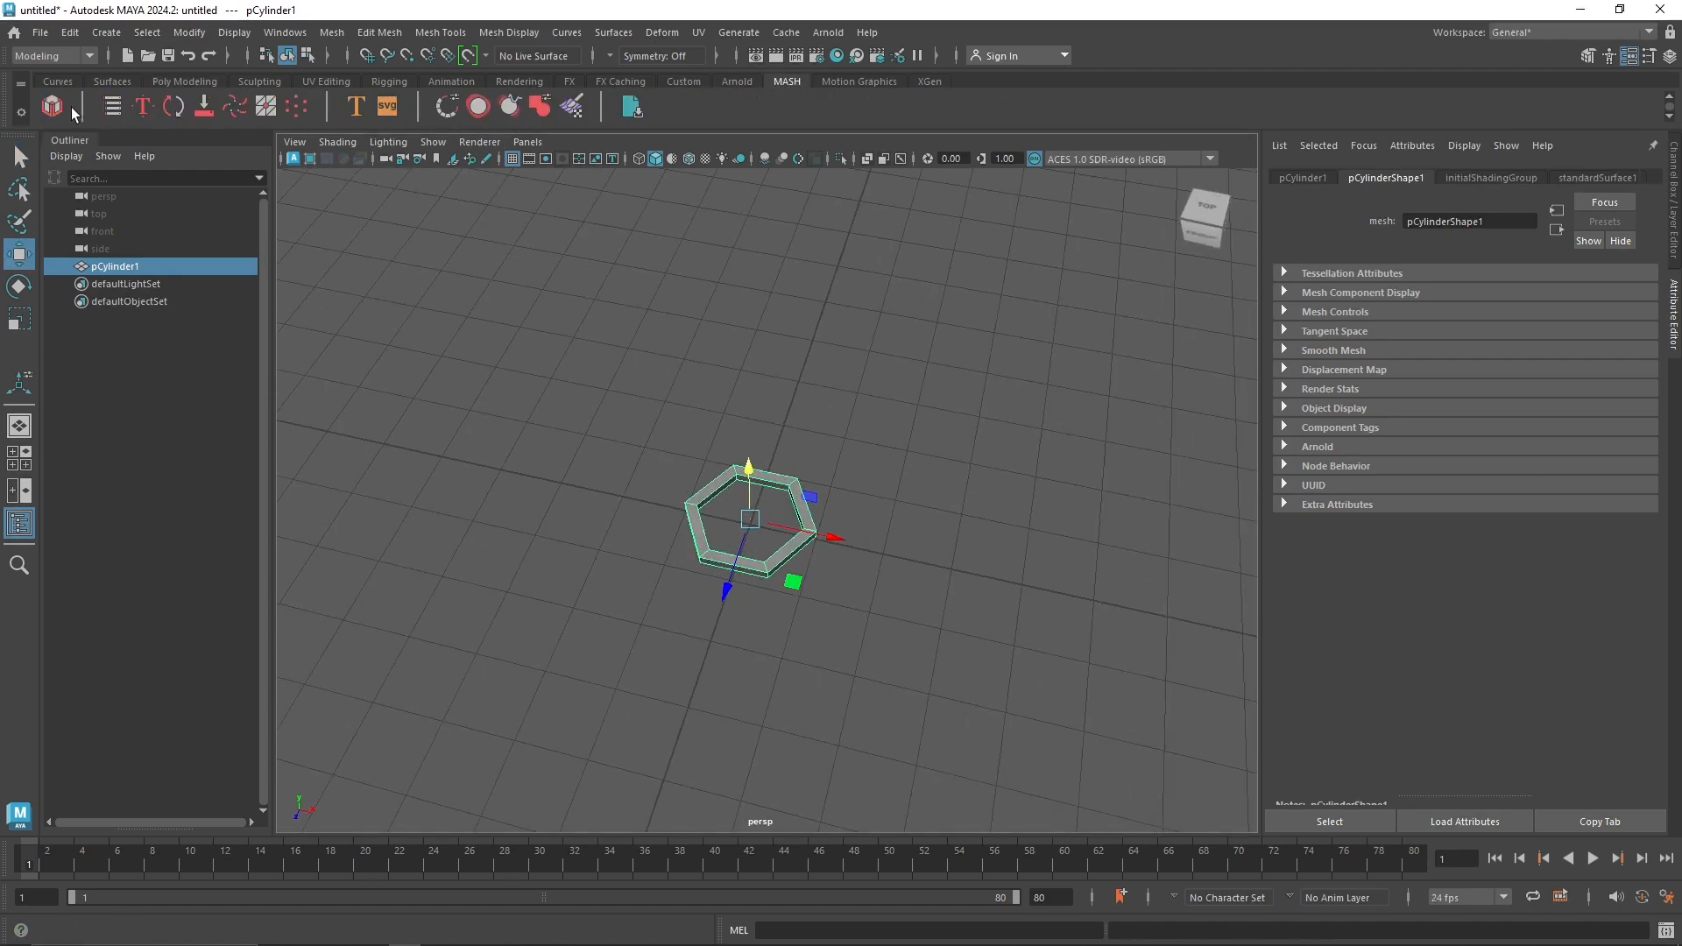
alt+drag(890, 345, 894, 388)
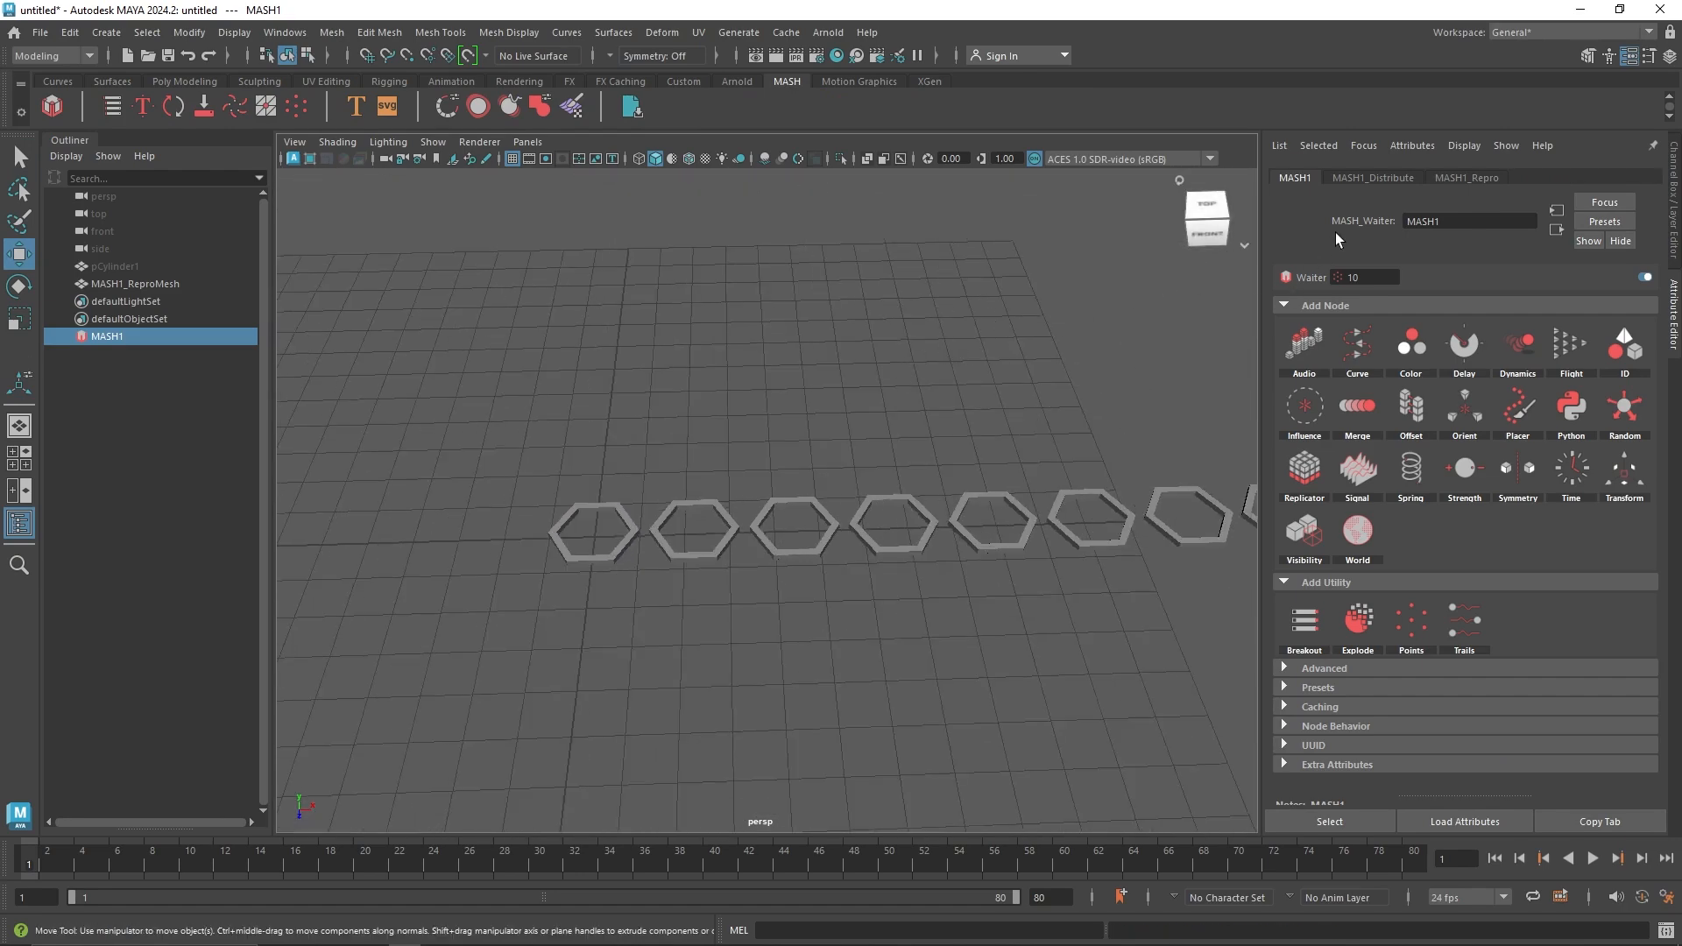
Step: Set the Distribute node's Number of Points to 2 and its Distance X to 1.559
click(1373, 178)
mouse_move(1489, 307)
mouse_down()
mouse_move(1507, 307)
mouse_move(1487, 306)
mouse_up()
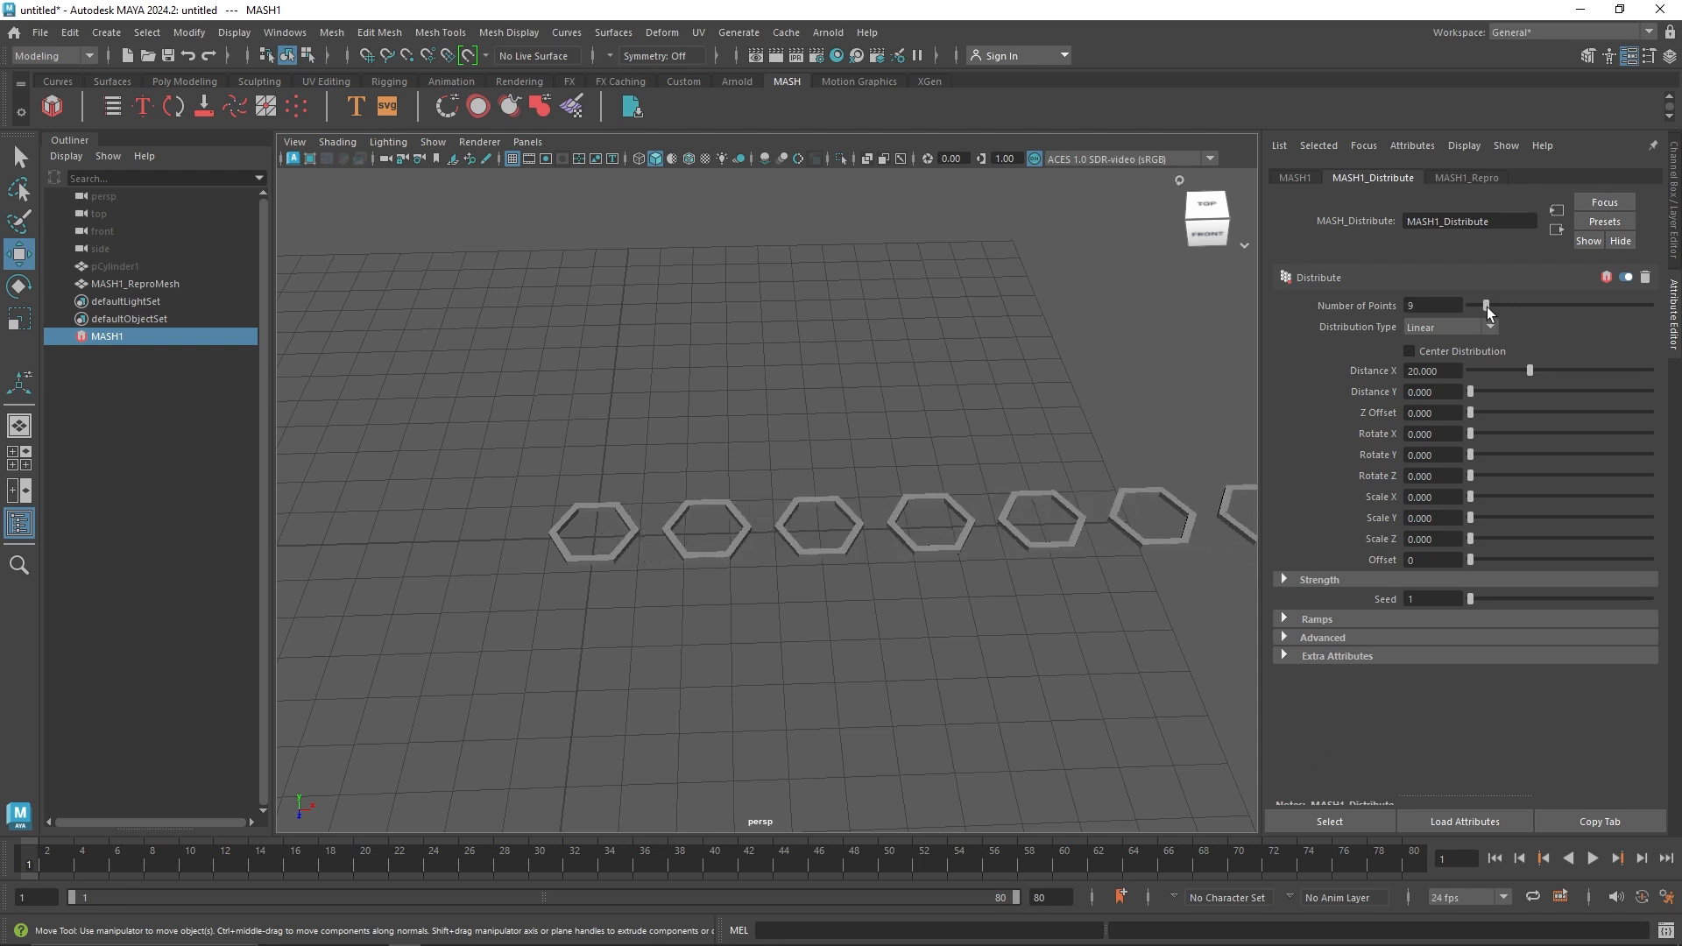
drag(1486, 307, 1489, 307)
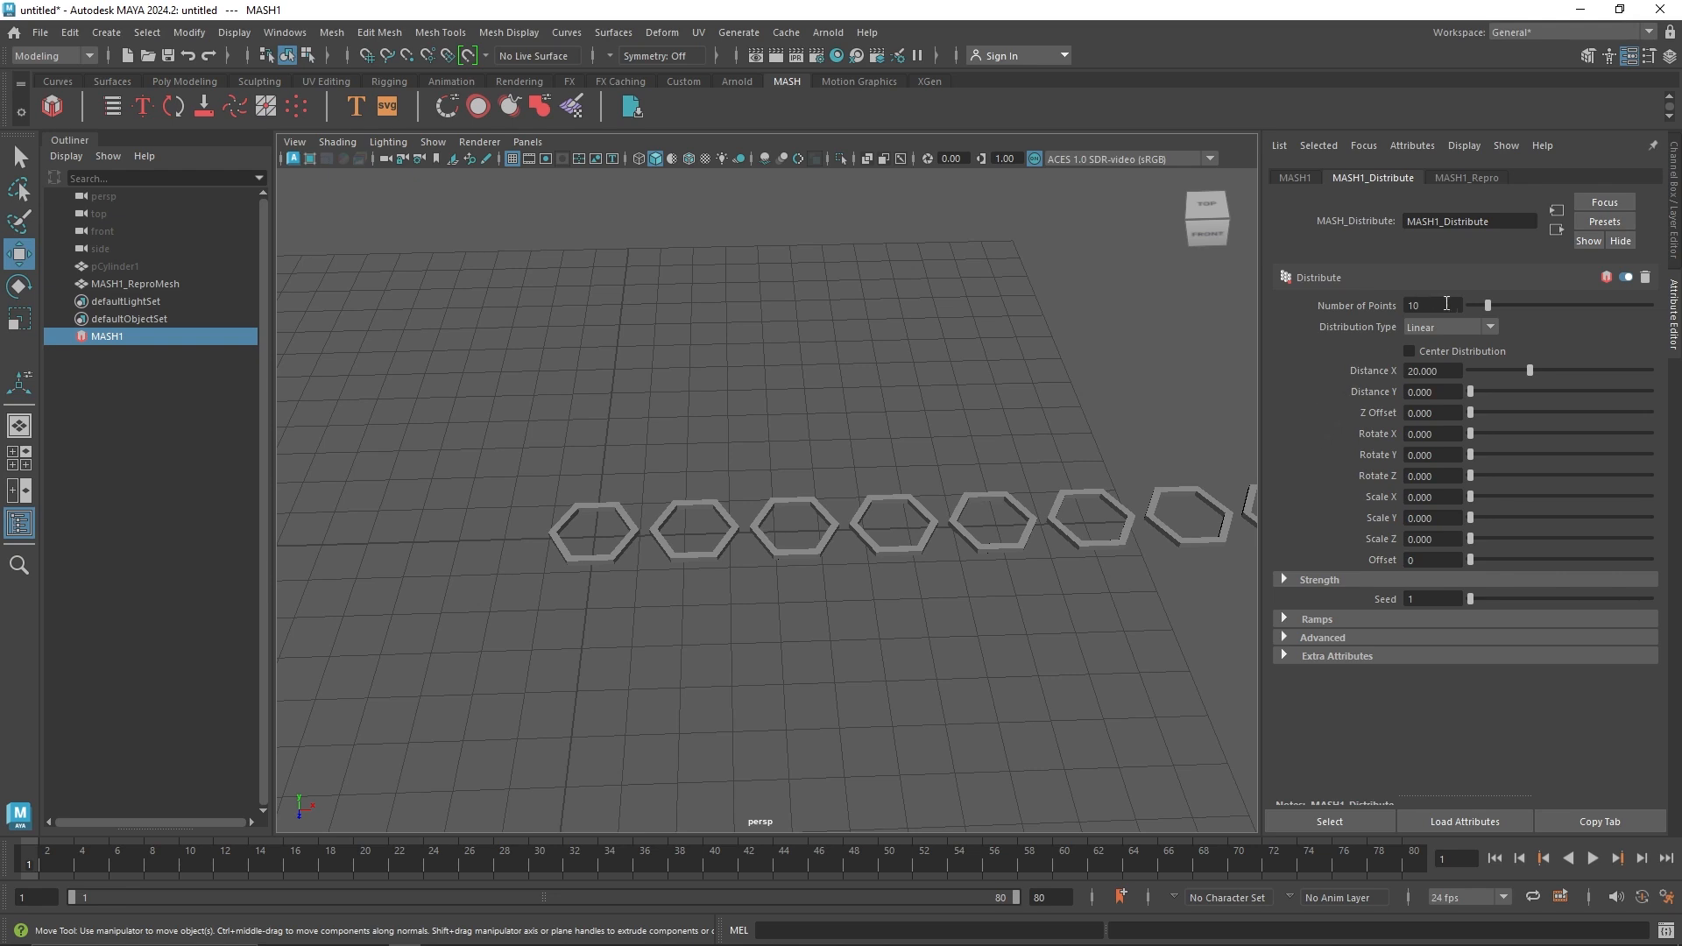
drag(1487, 307, 1482, 307)
drag(1529, 370, 1486, 370)
click(1486, 324)
click(1483, 316)
drag(1481, 307, 1474, 307)
drag(1479, 366, 1475, 370)
Step: Set the Distribute node's Z Offset to 0.900 in the top view so the two hexagons nest diagonally
alt+drag(929, 512, 834, 515)
scroll(880, 513, up, 3)
scroll(824, 519, up, 2)
key(space)
key(space)
scroll(882, 524, up, 6)
alt+middle_drag(882, 523, 756, 539)
mouse_move(1440, 411)
ctrl+middle_down()
mouse_move(1450, 370)
mouse_move(1438, 417)
ctrl+middle_up()
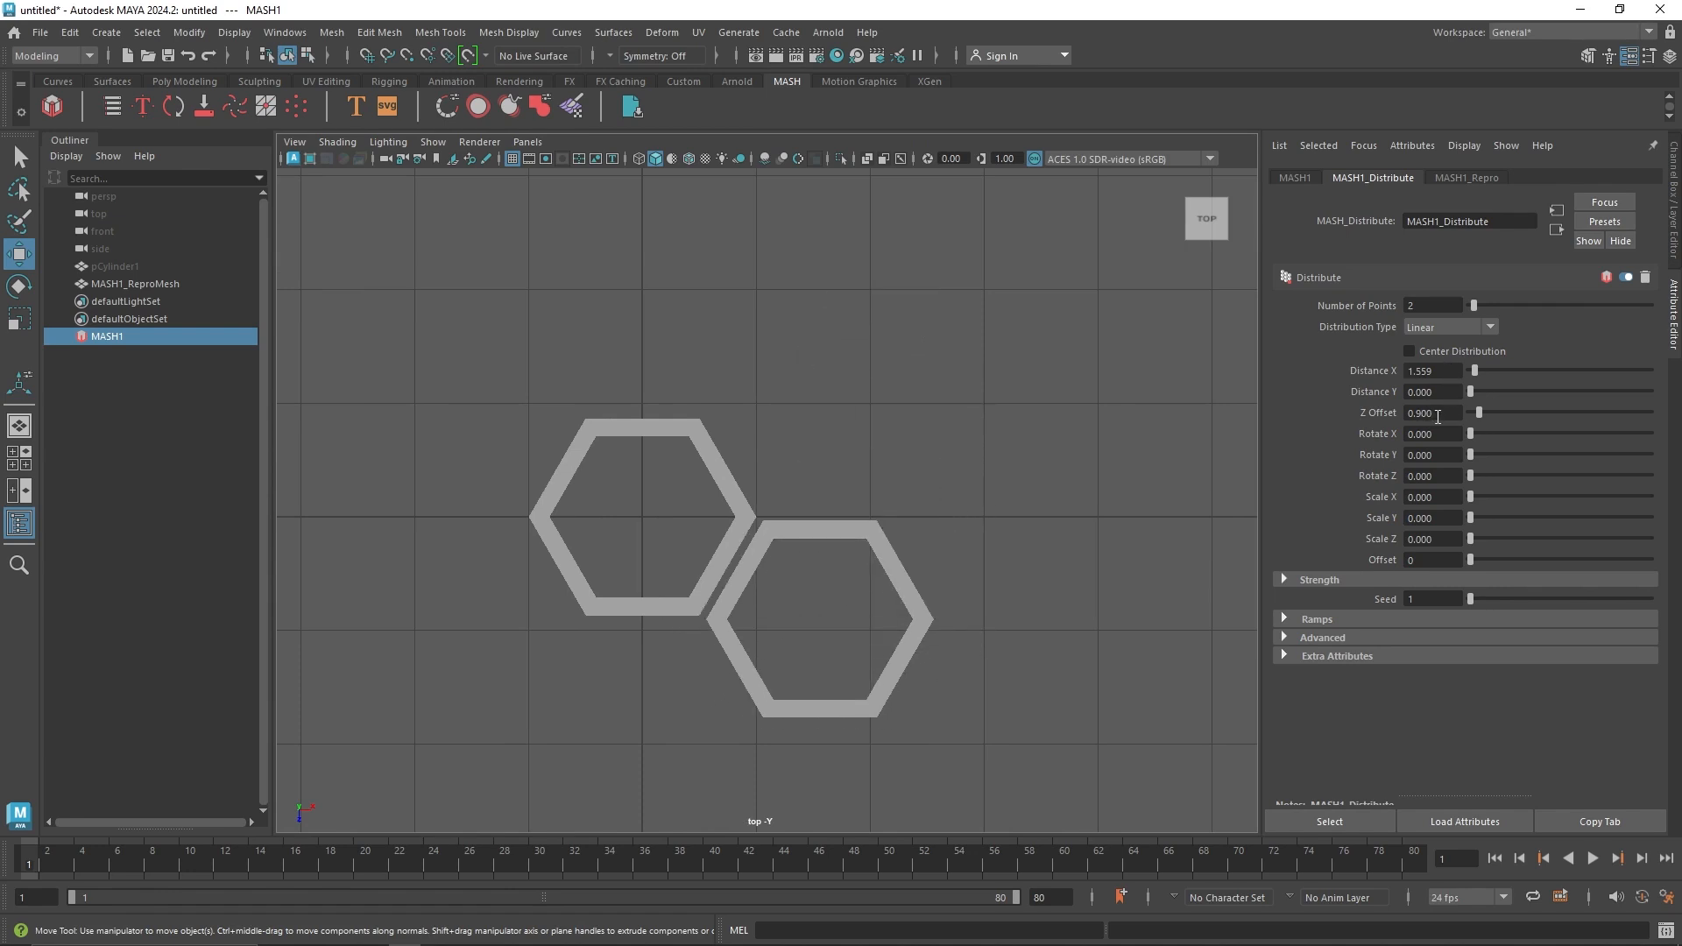
Step: Return to the perspective view and add a Replicator node to the MASH network
key(space)
key(space)
alt+drag(886, 364, 774, 372)
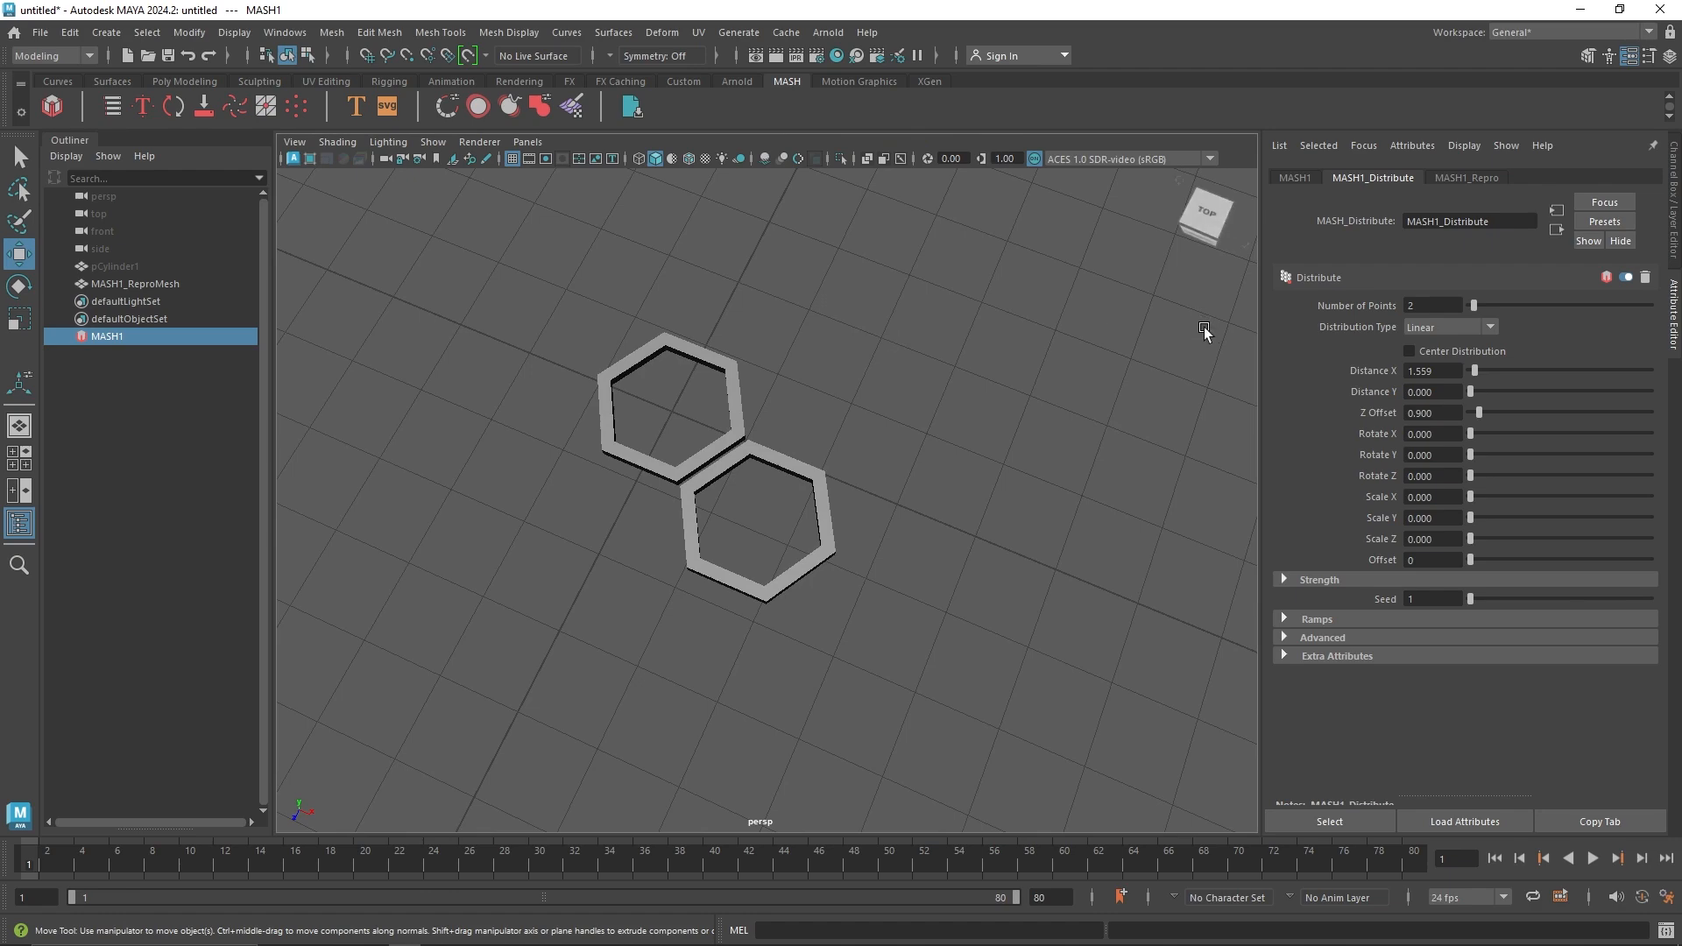
click(1307, 180)
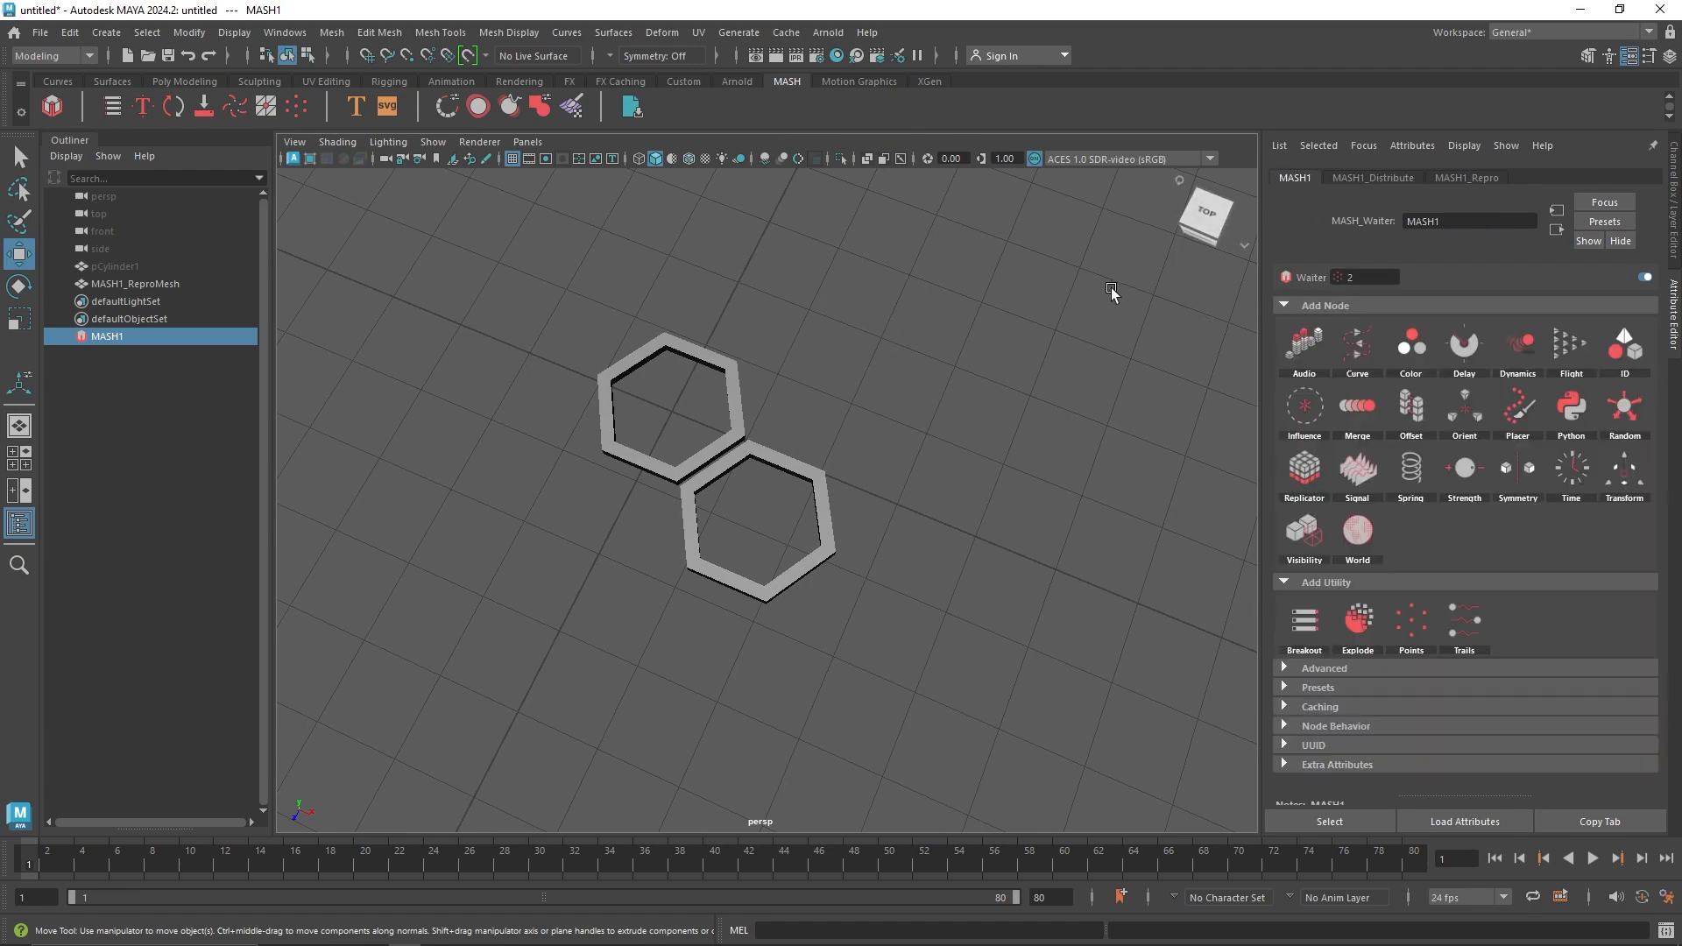
alt+right_drag(961, 386, 797, 465)
alt+drag(796, 465, 849, 443)
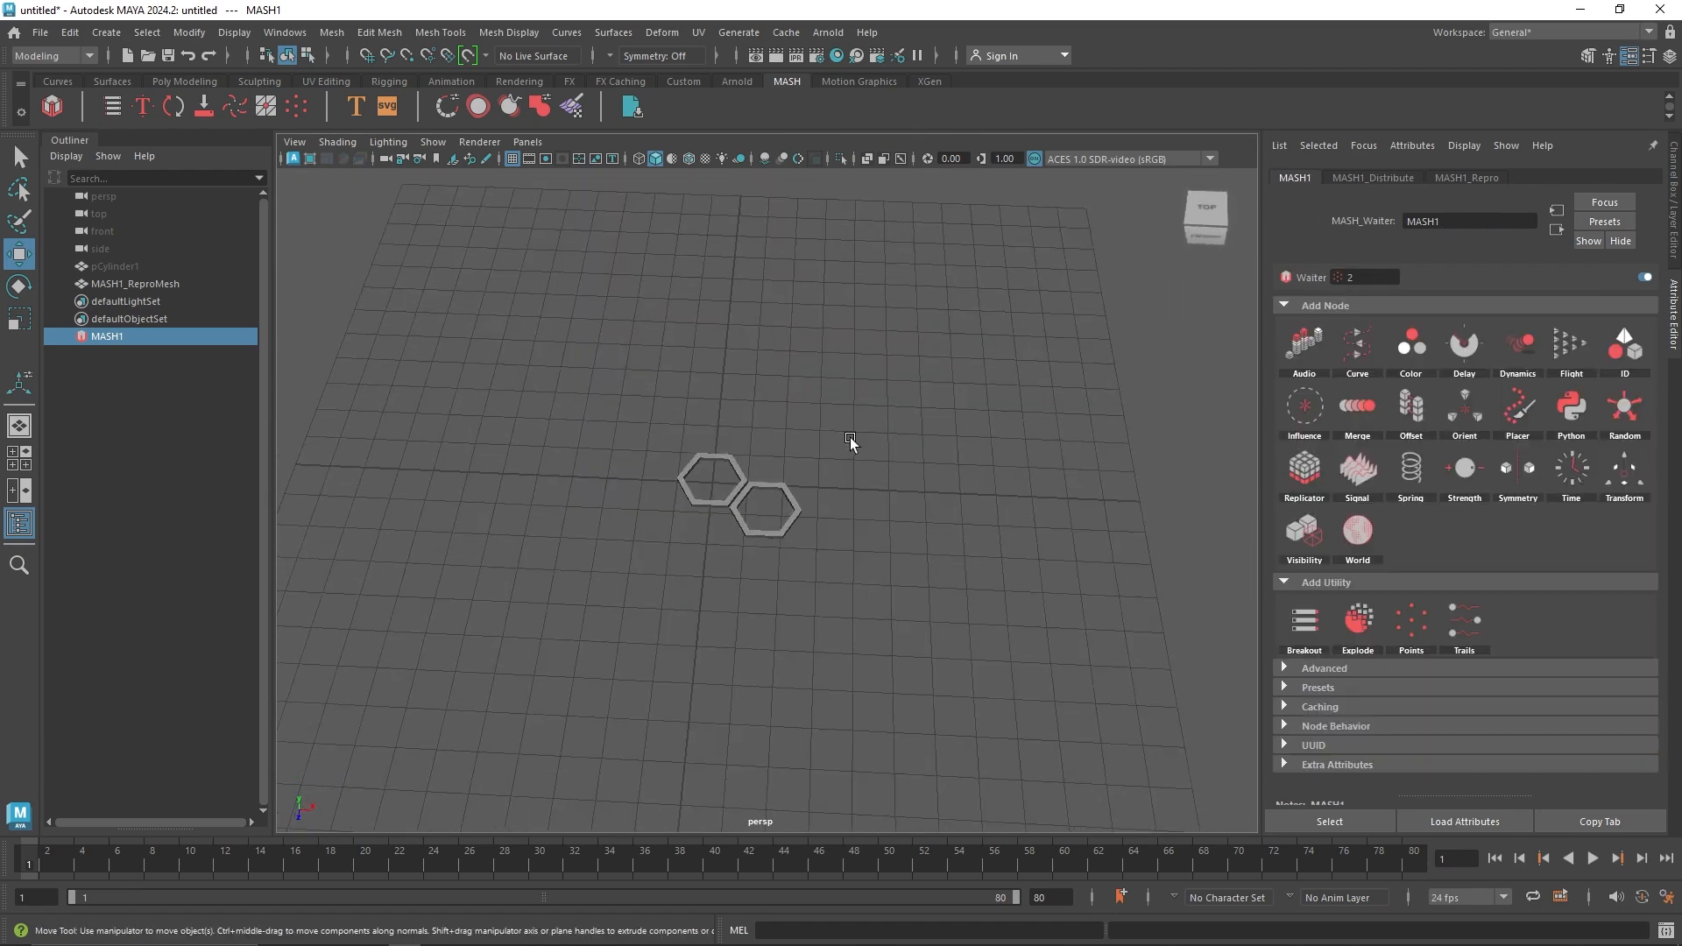
scroll(848, 440, up, 2)
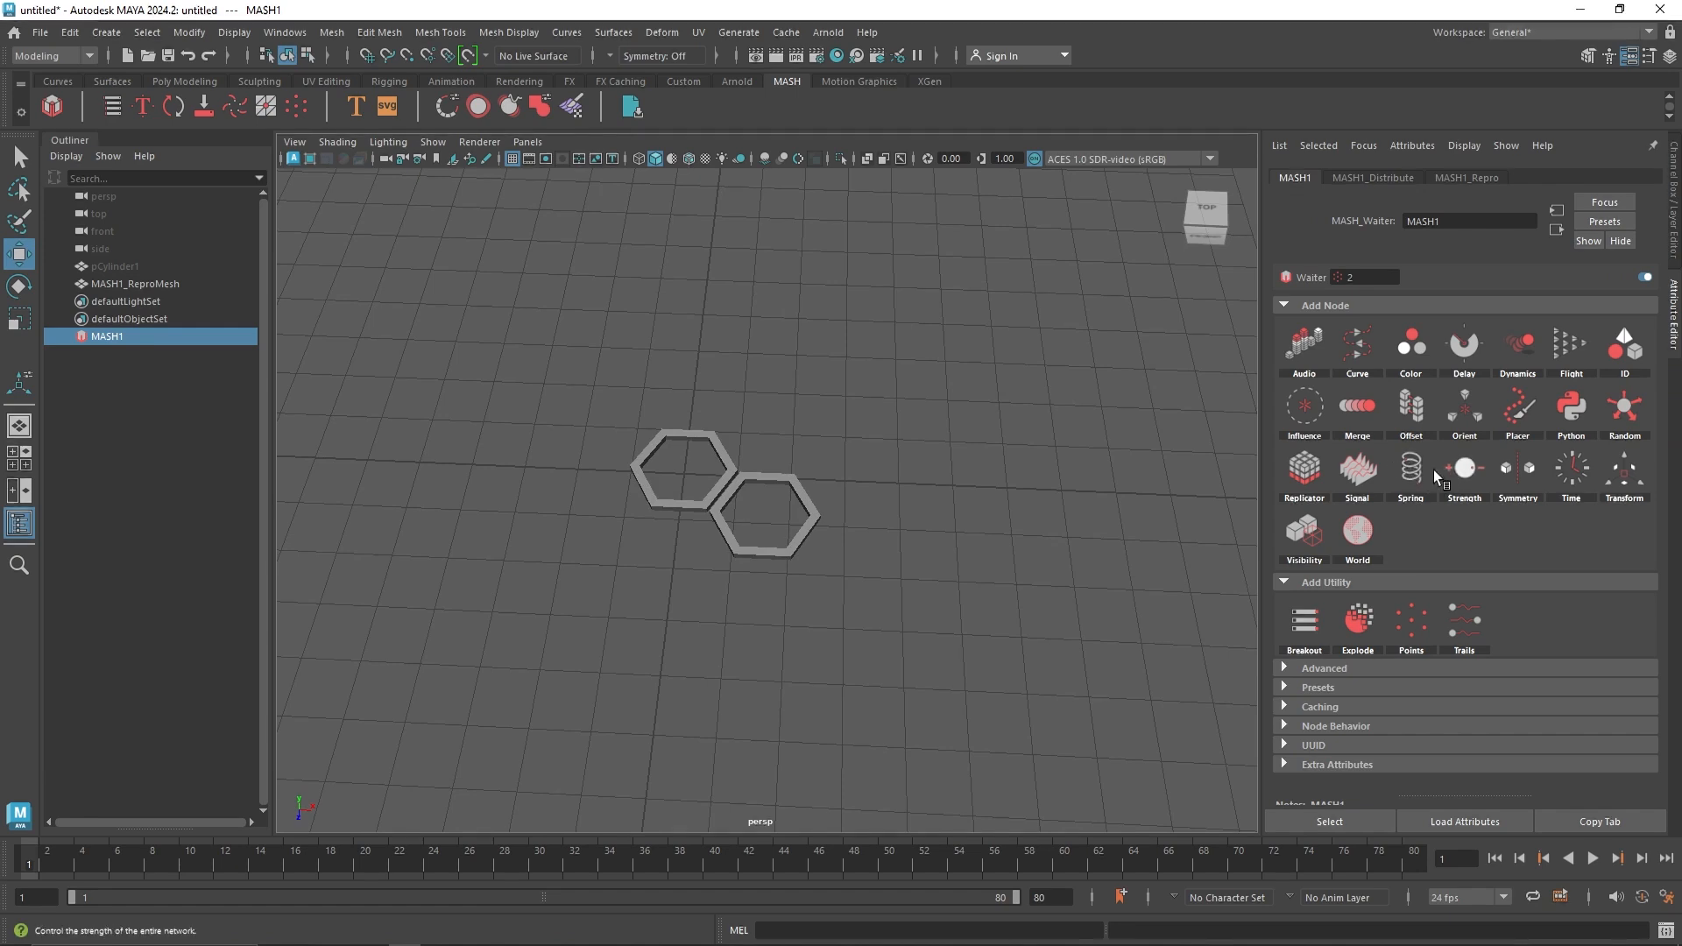
click(1303, 473)
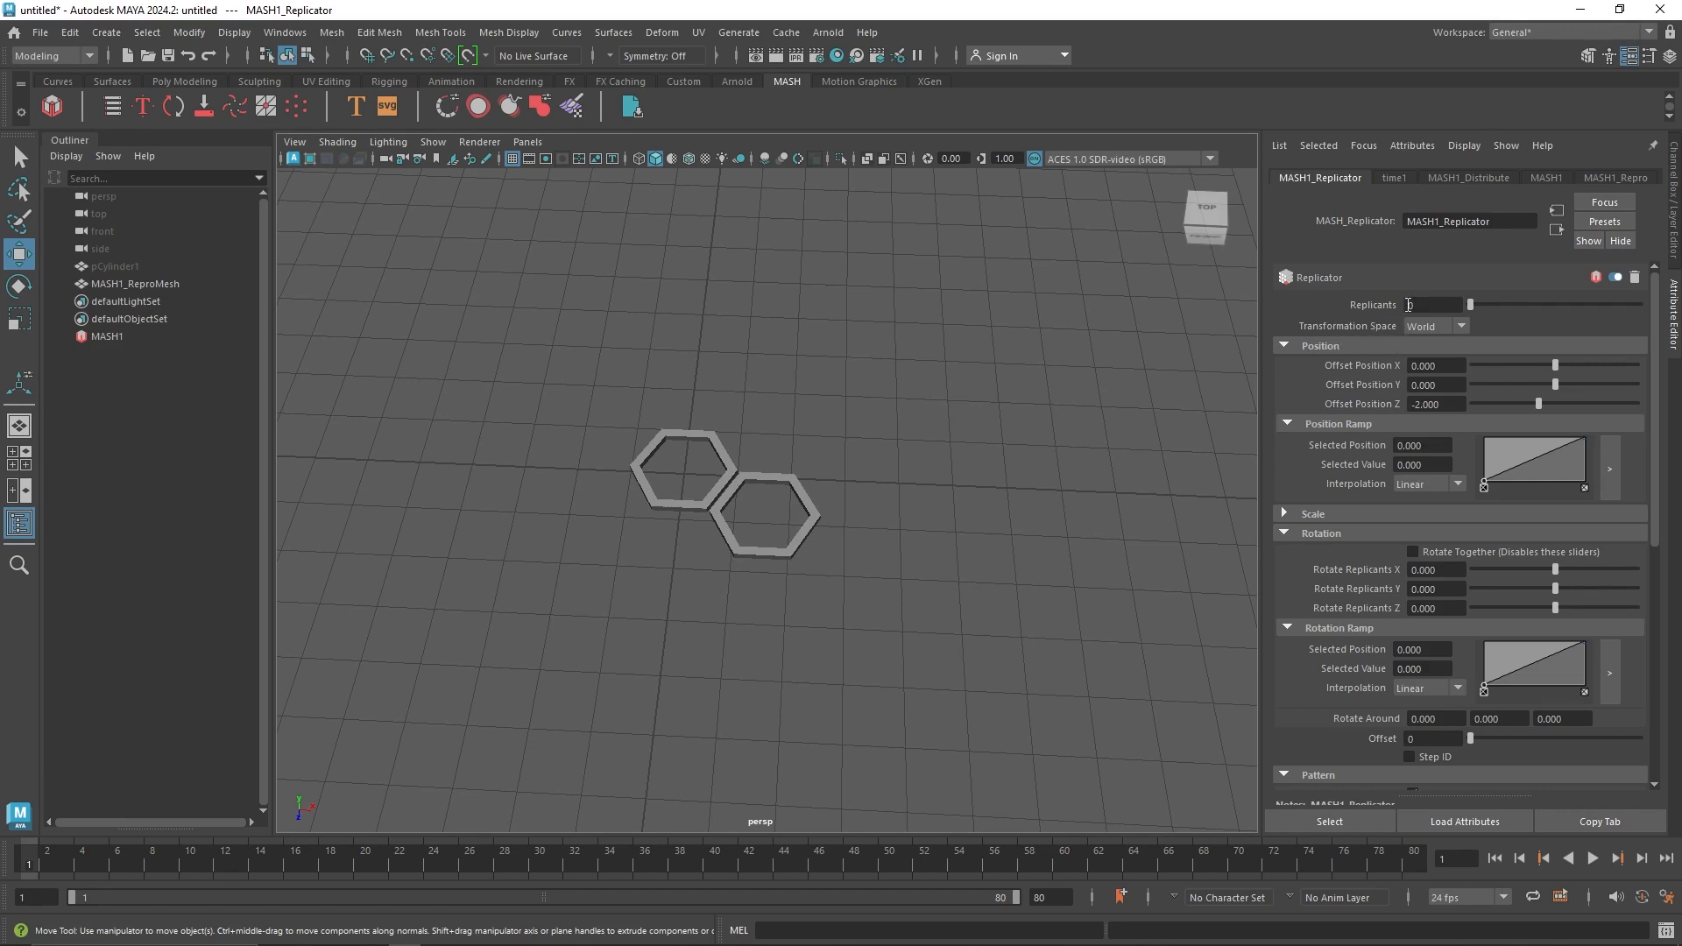
Step: Examine the Replicator node's position, rotation, pattern, curve, driven channels and strength settings
click(1435, 305)
click(1454, 342)
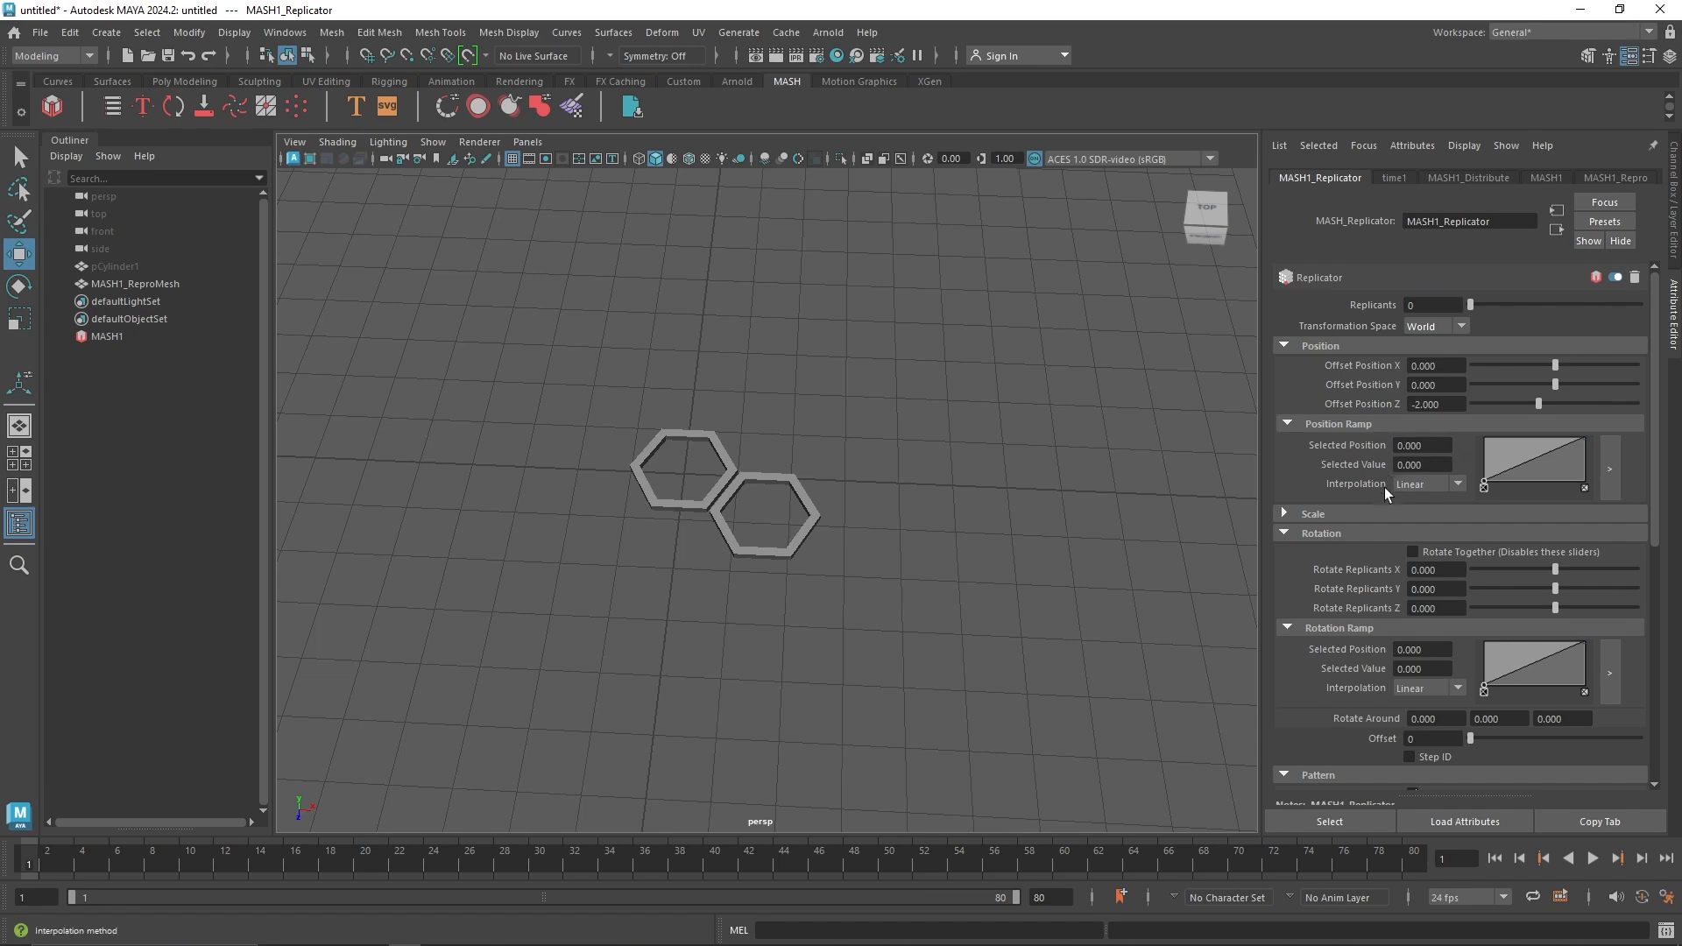
scroll(1402, 586, down, 3)
scroll(1377, 580, down, 3)
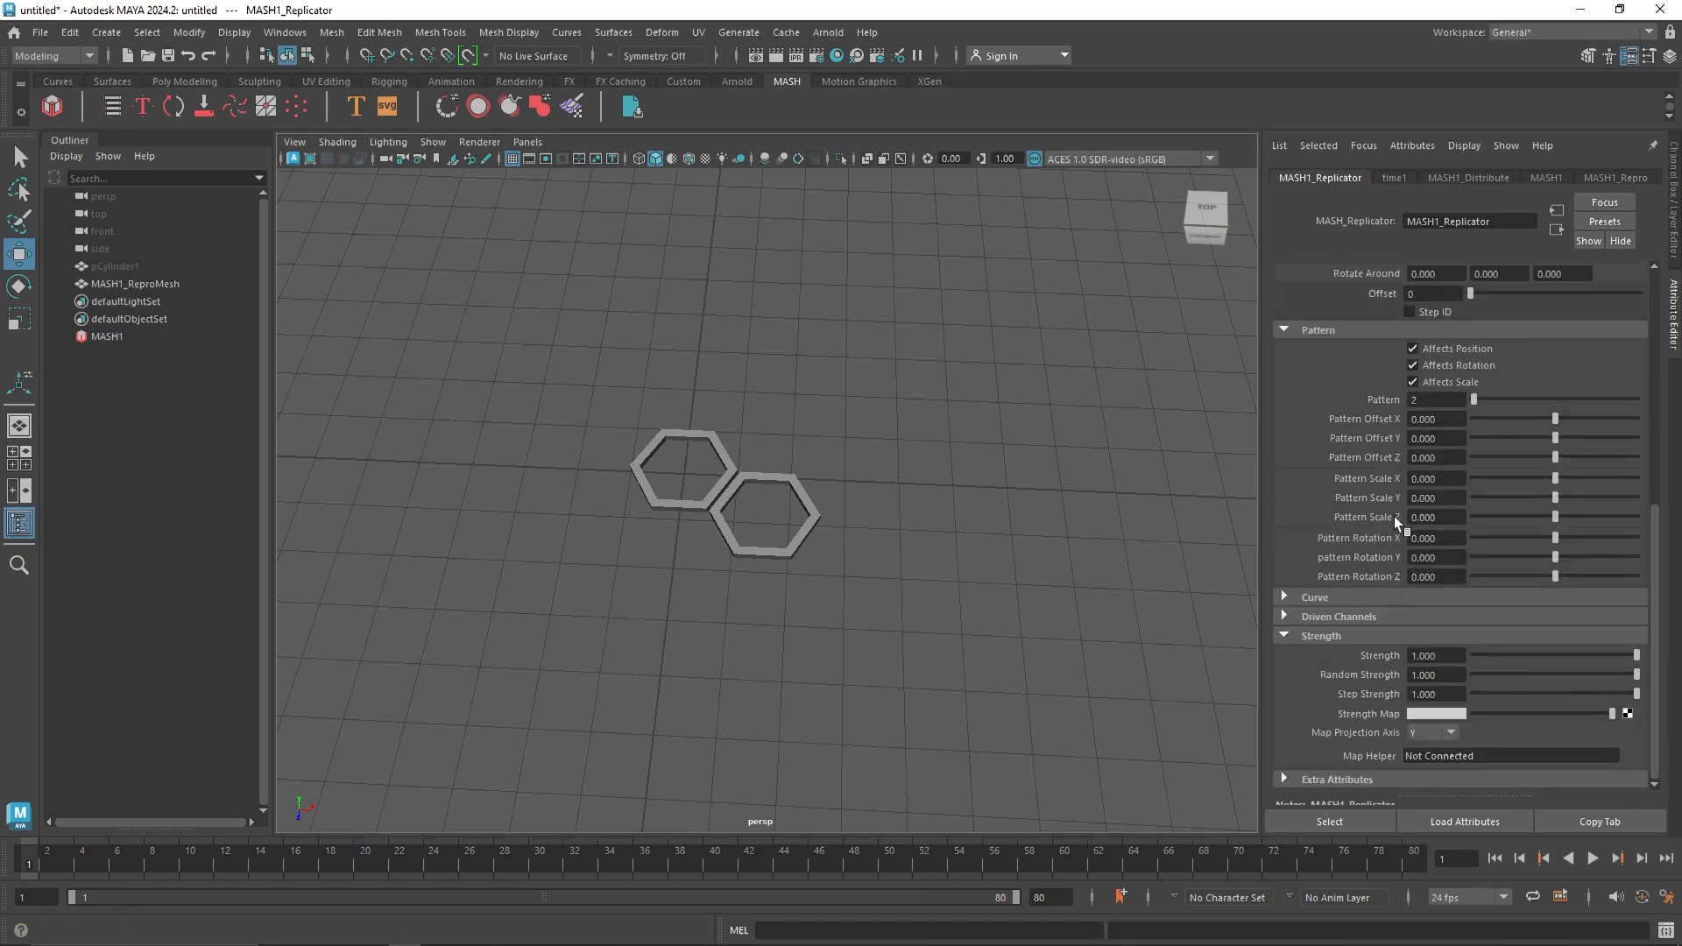
click(1337, 597)
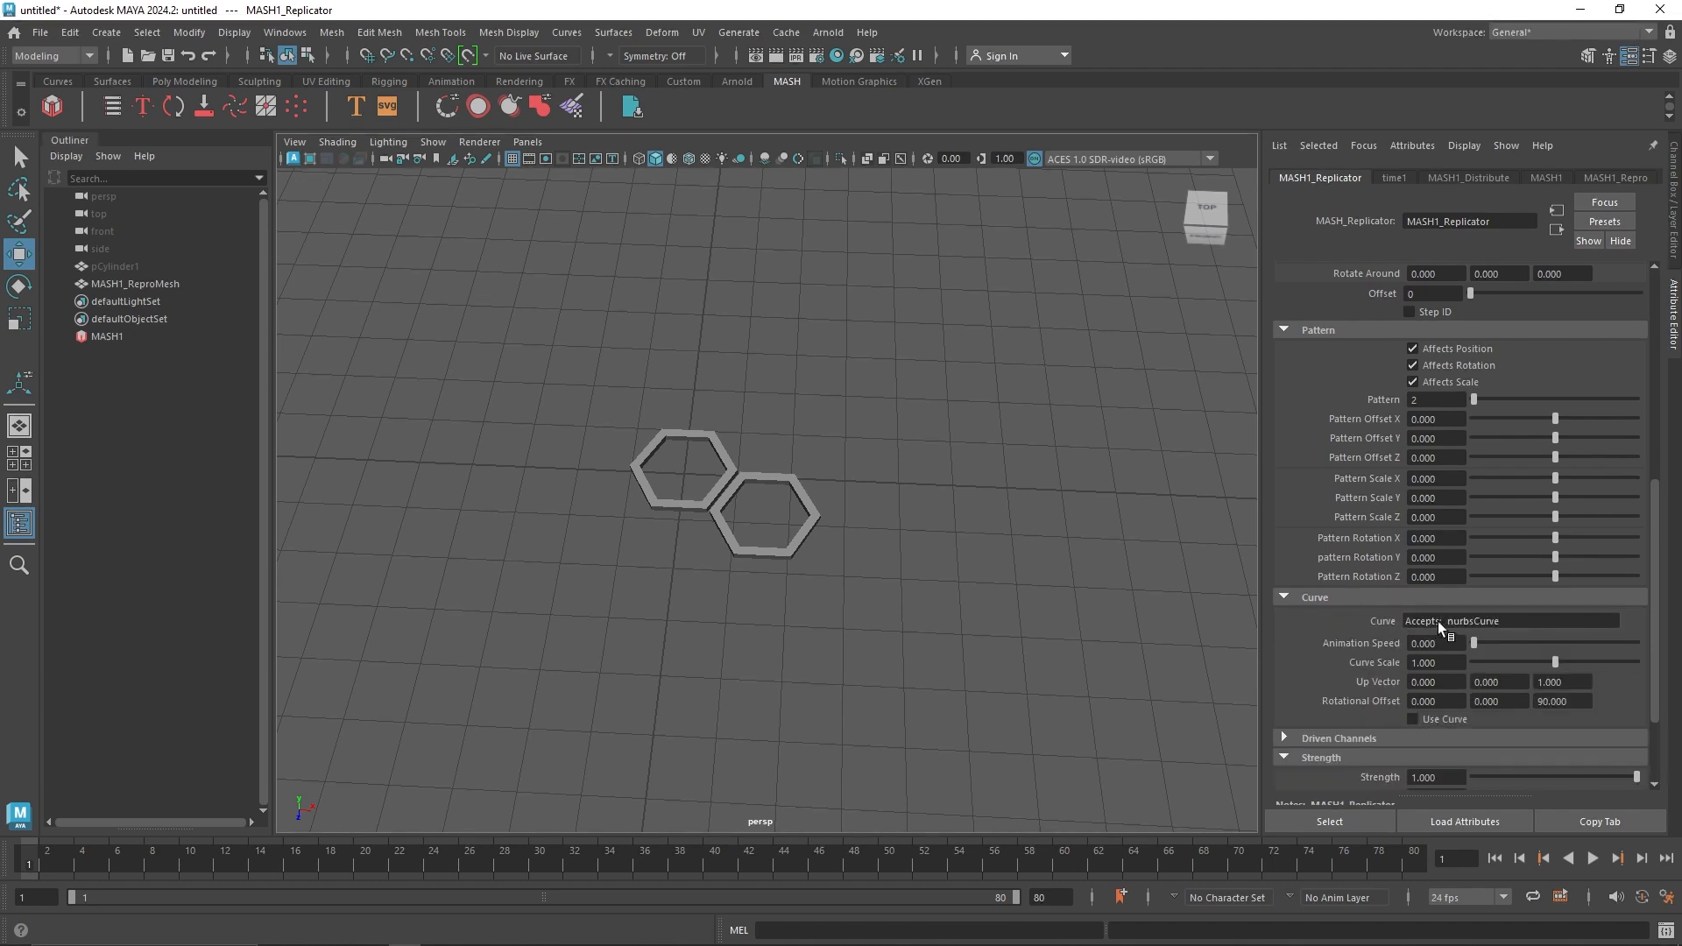
click(1380, 603)
click(1356, 616)
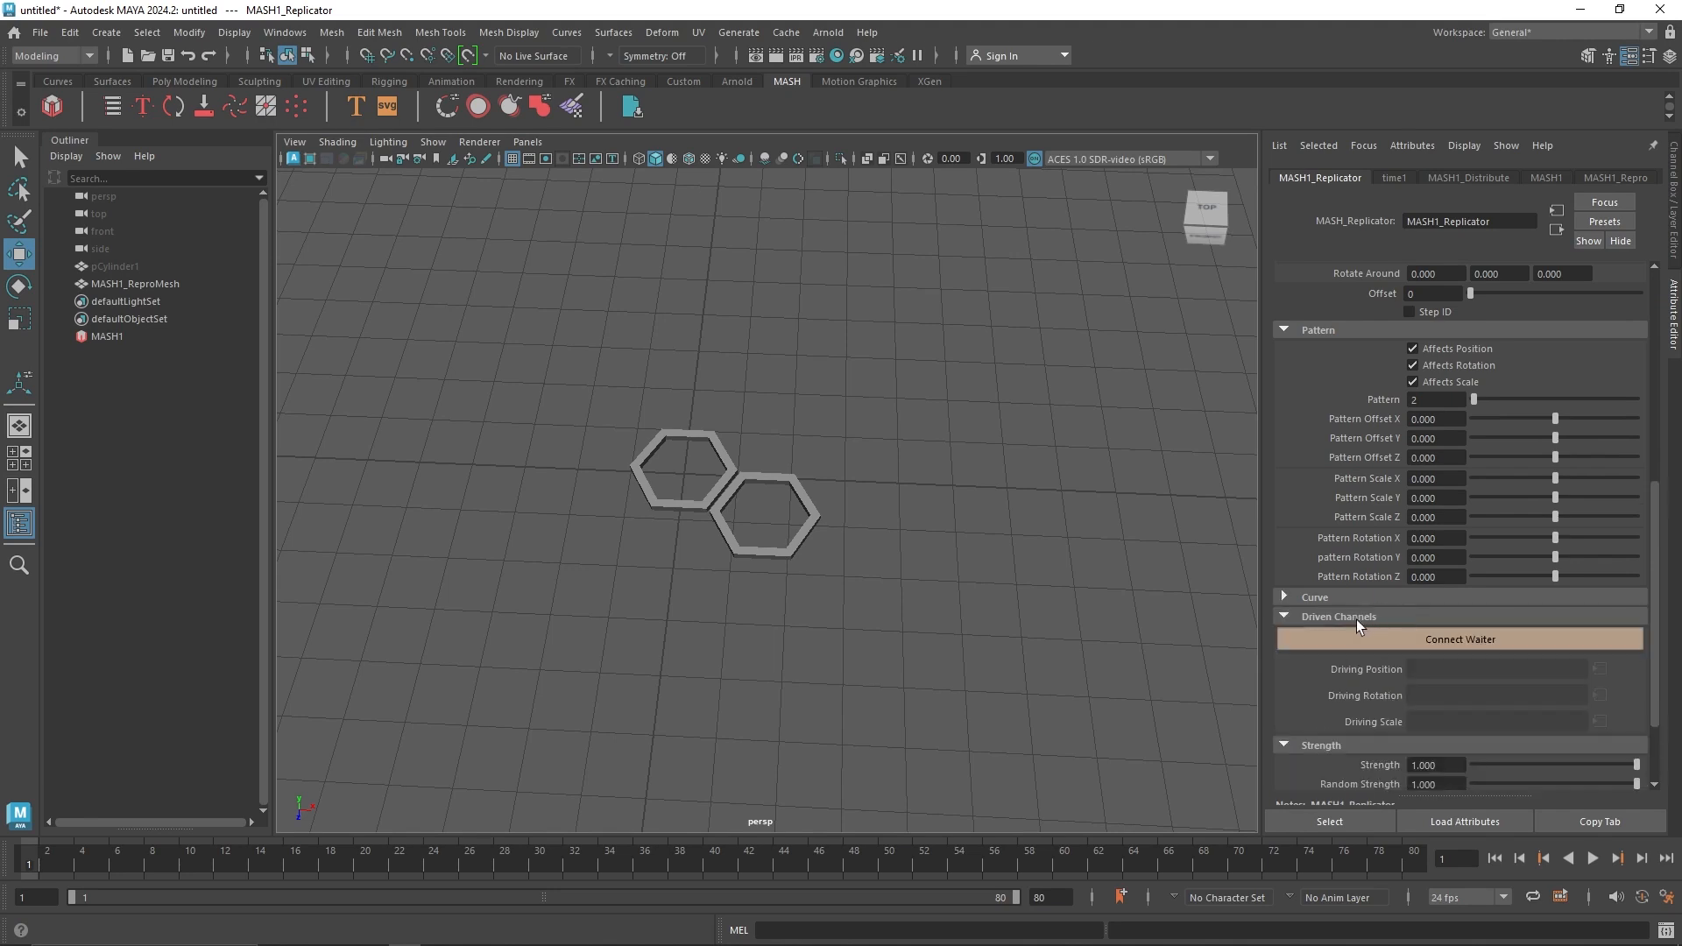
click(1355, 617)
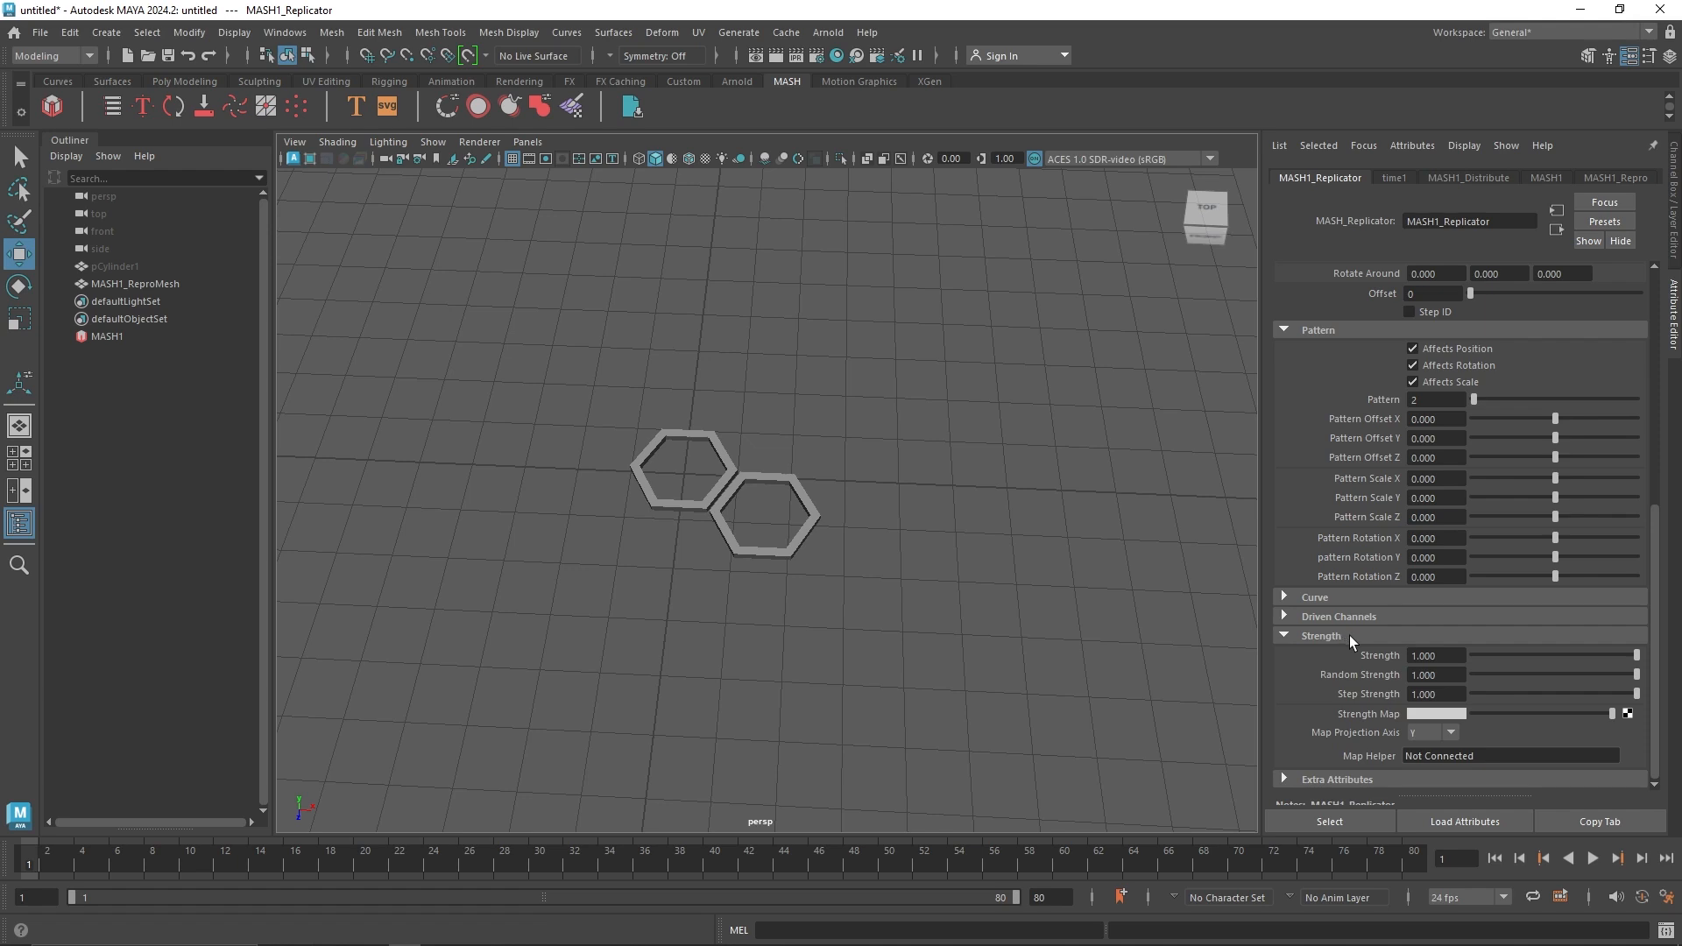
click(1349, 634)
scroll(1346, 527, up, 2)
scroll(1420, 622, down, 1)
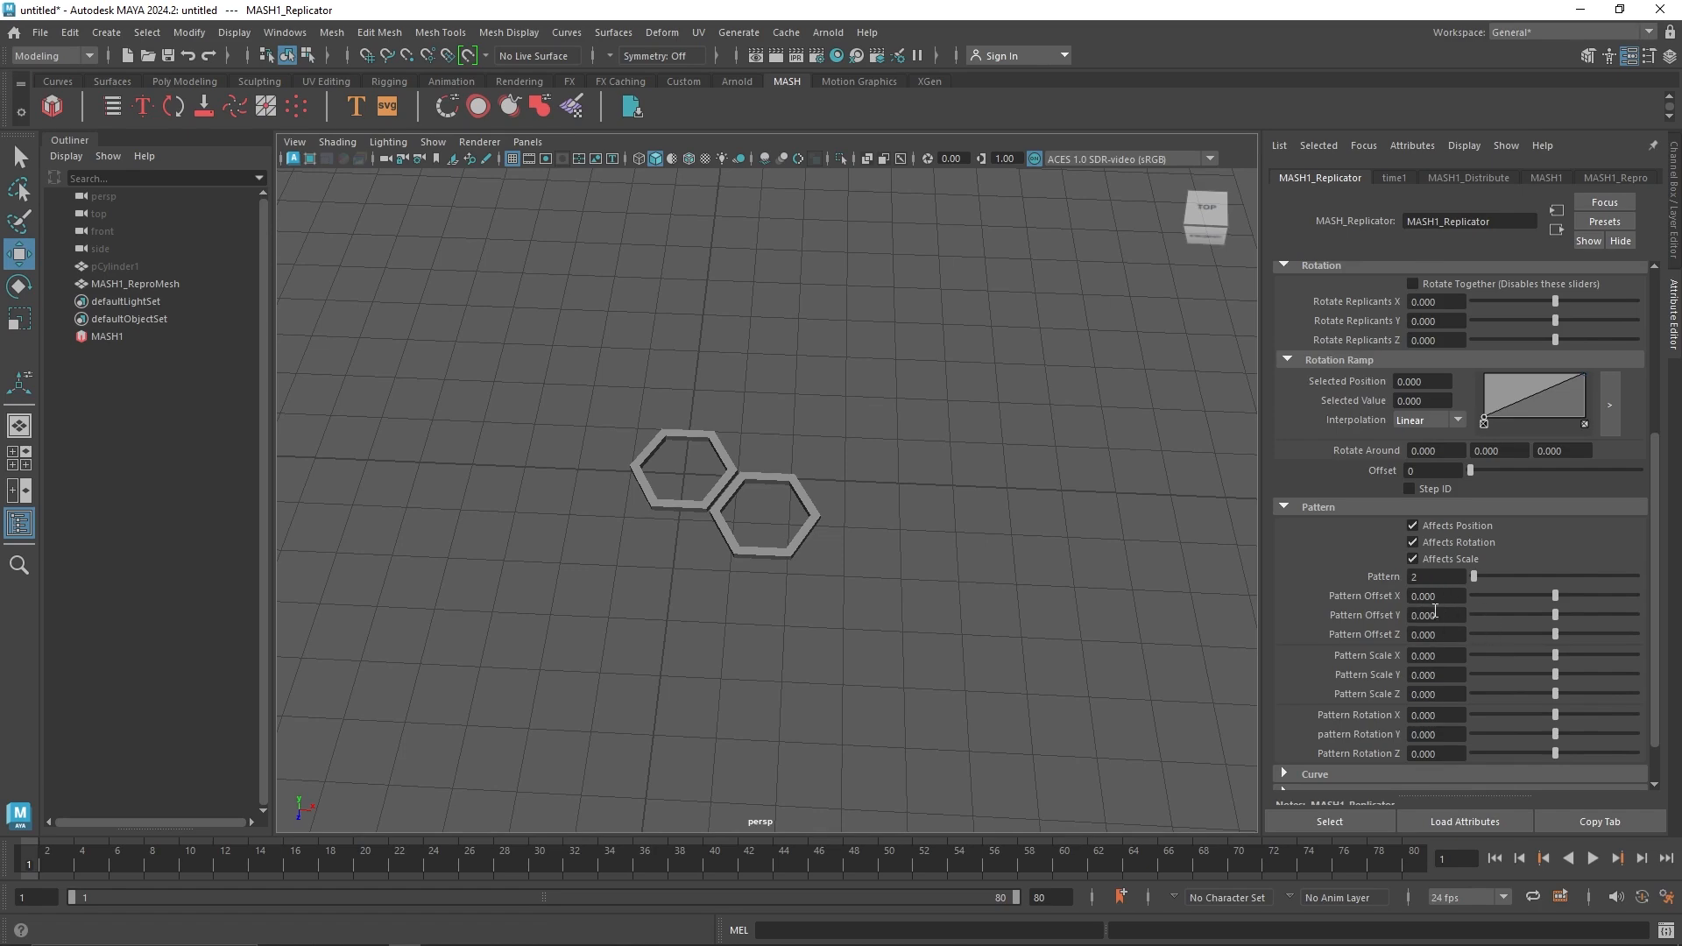
scroll(1430, 607, up, 4)
scroll(1391, 592, up, 1)
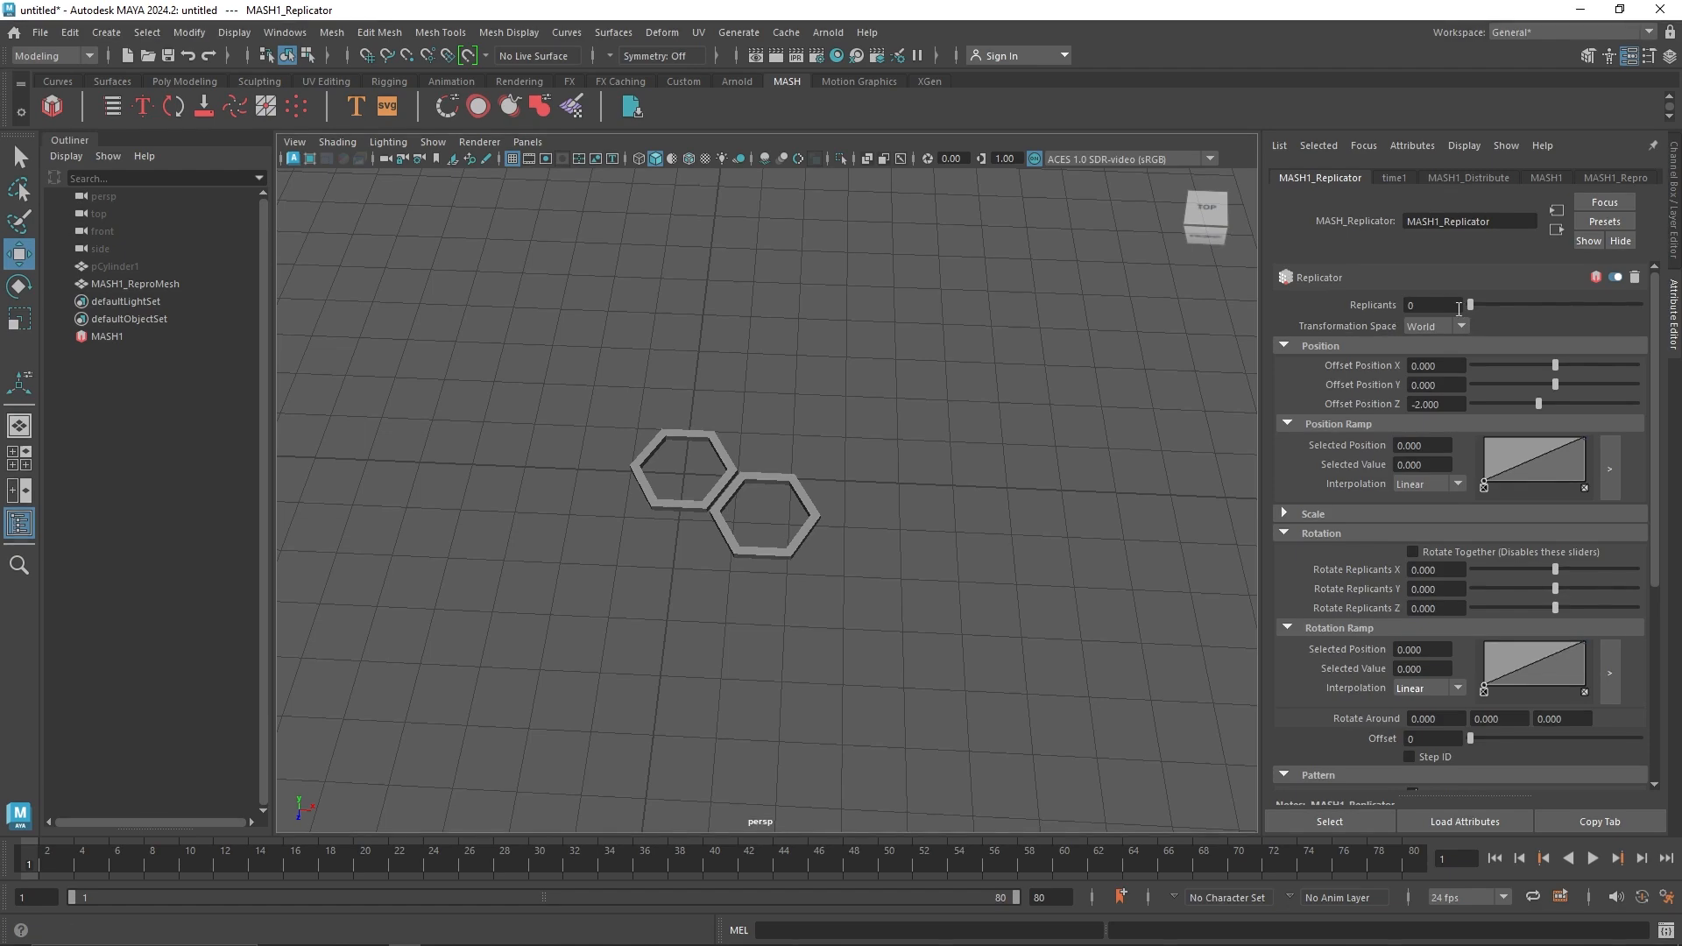
Step: Set the Replicator's Replicants to 5 and its Offset Position Z to -1.800
drag(1474, 303, 1479, 303)
alt+drag(929, 373, 916, 489)
scroll(796, 428, up, 5)
alt+middle_drag(916, 488, 850, 525)
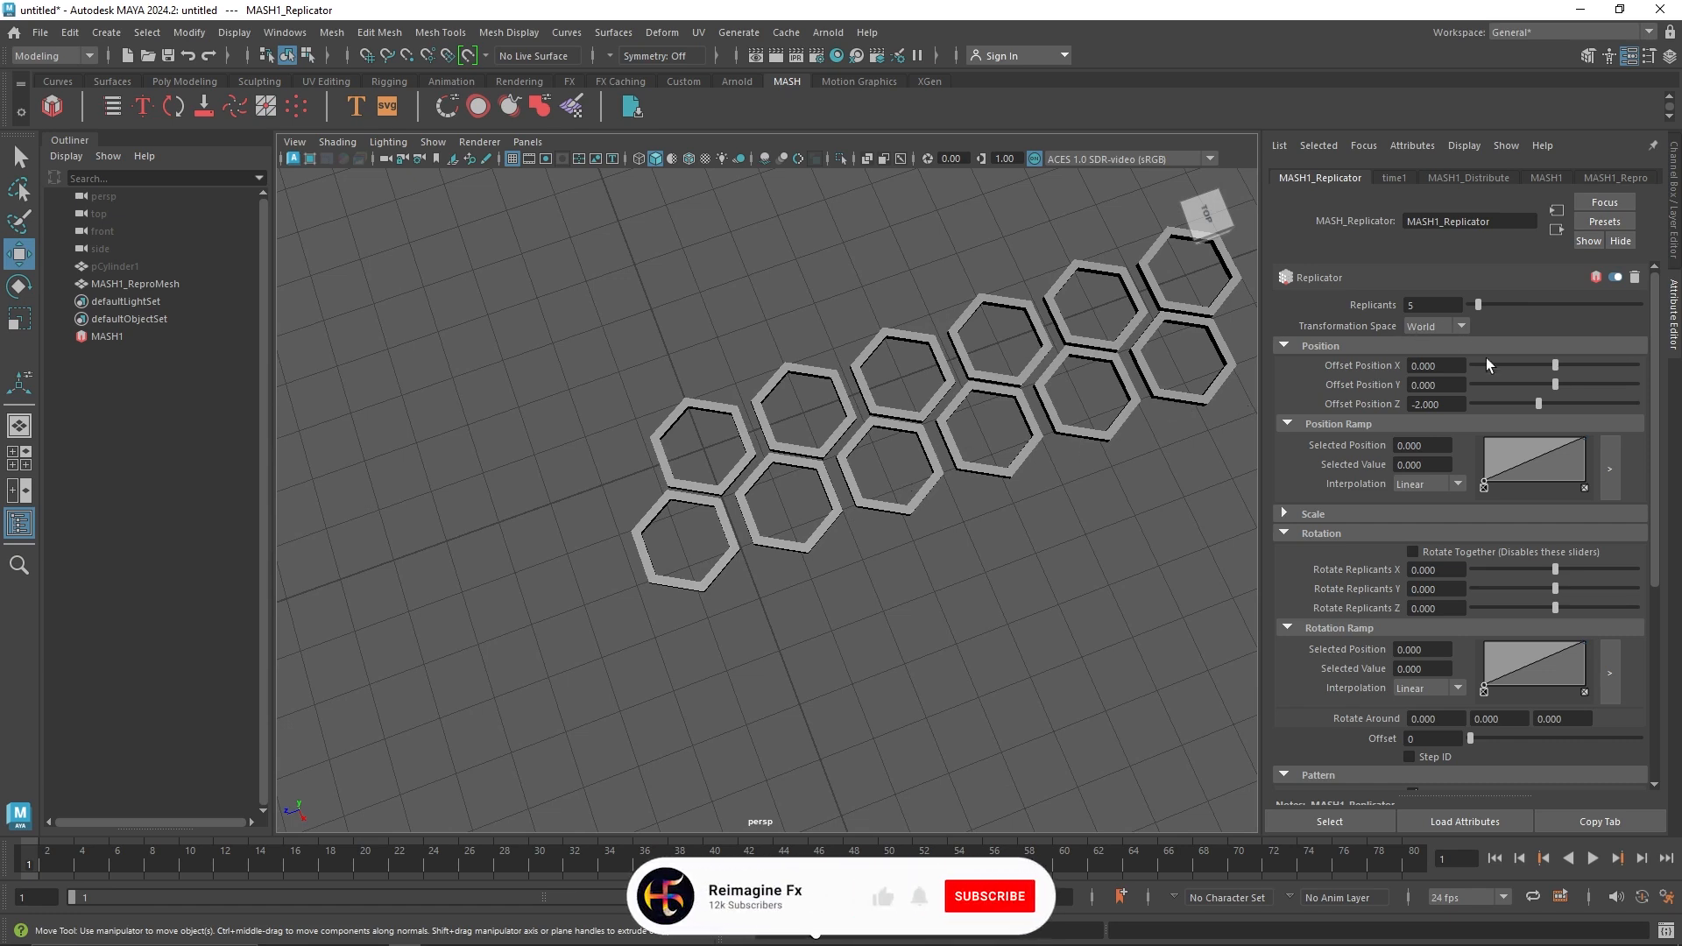
drag(1538, 404, 1539, 404)
drag(1426, 404, 1447, 404)
text(800)
key(Return)
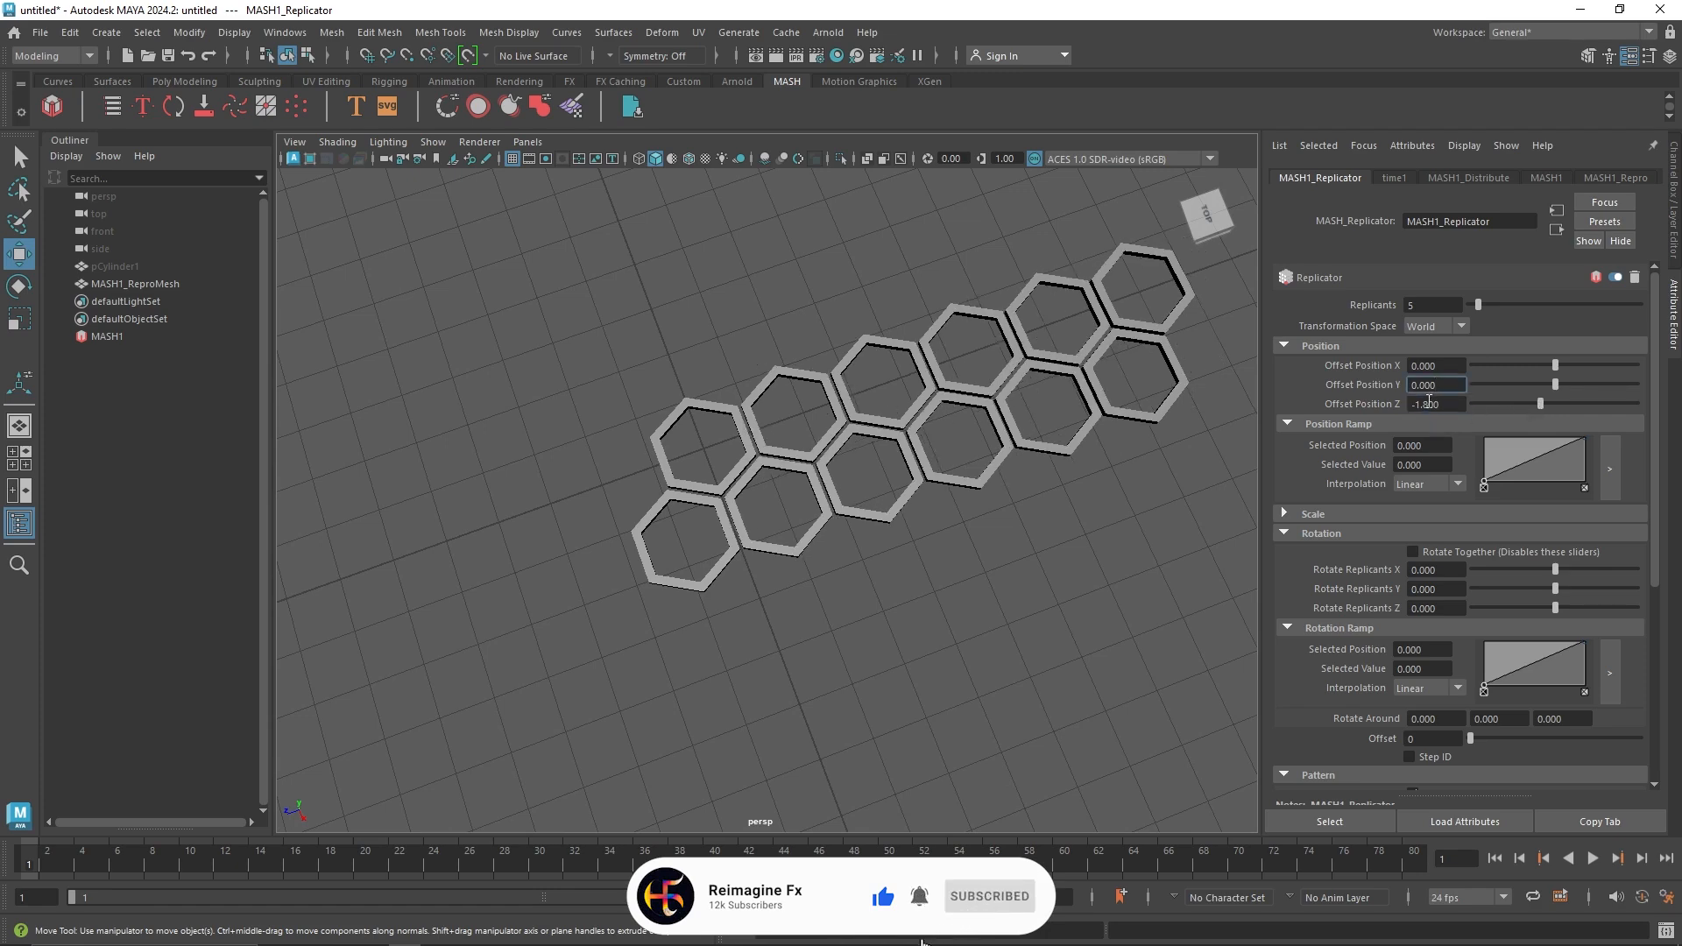
Step: Set the Replicator's Replicants to 10 to lengthen the double row of hexagons
alt+drag(946, 490, 899, 465)
key(space)
key(space)
alt+drag(984, 371, 1066, 432)
double_click(1411, 305)
text(6)
key(Tab)
drag(1476, 306, 1489, 305)
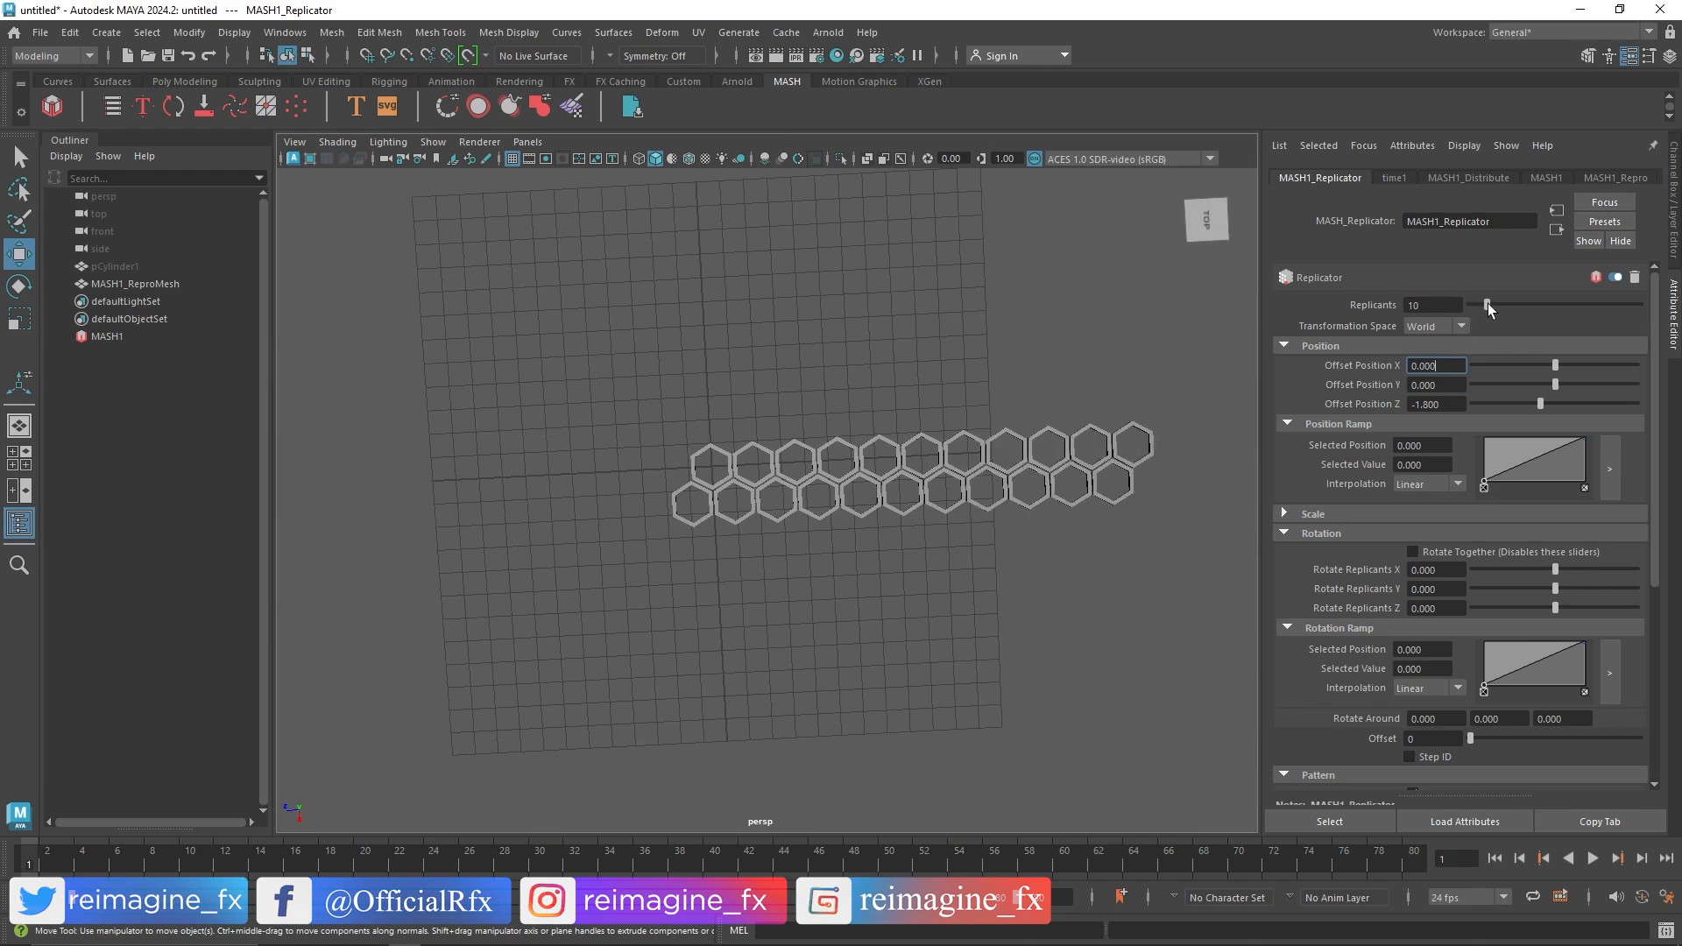
click(1469, 177)
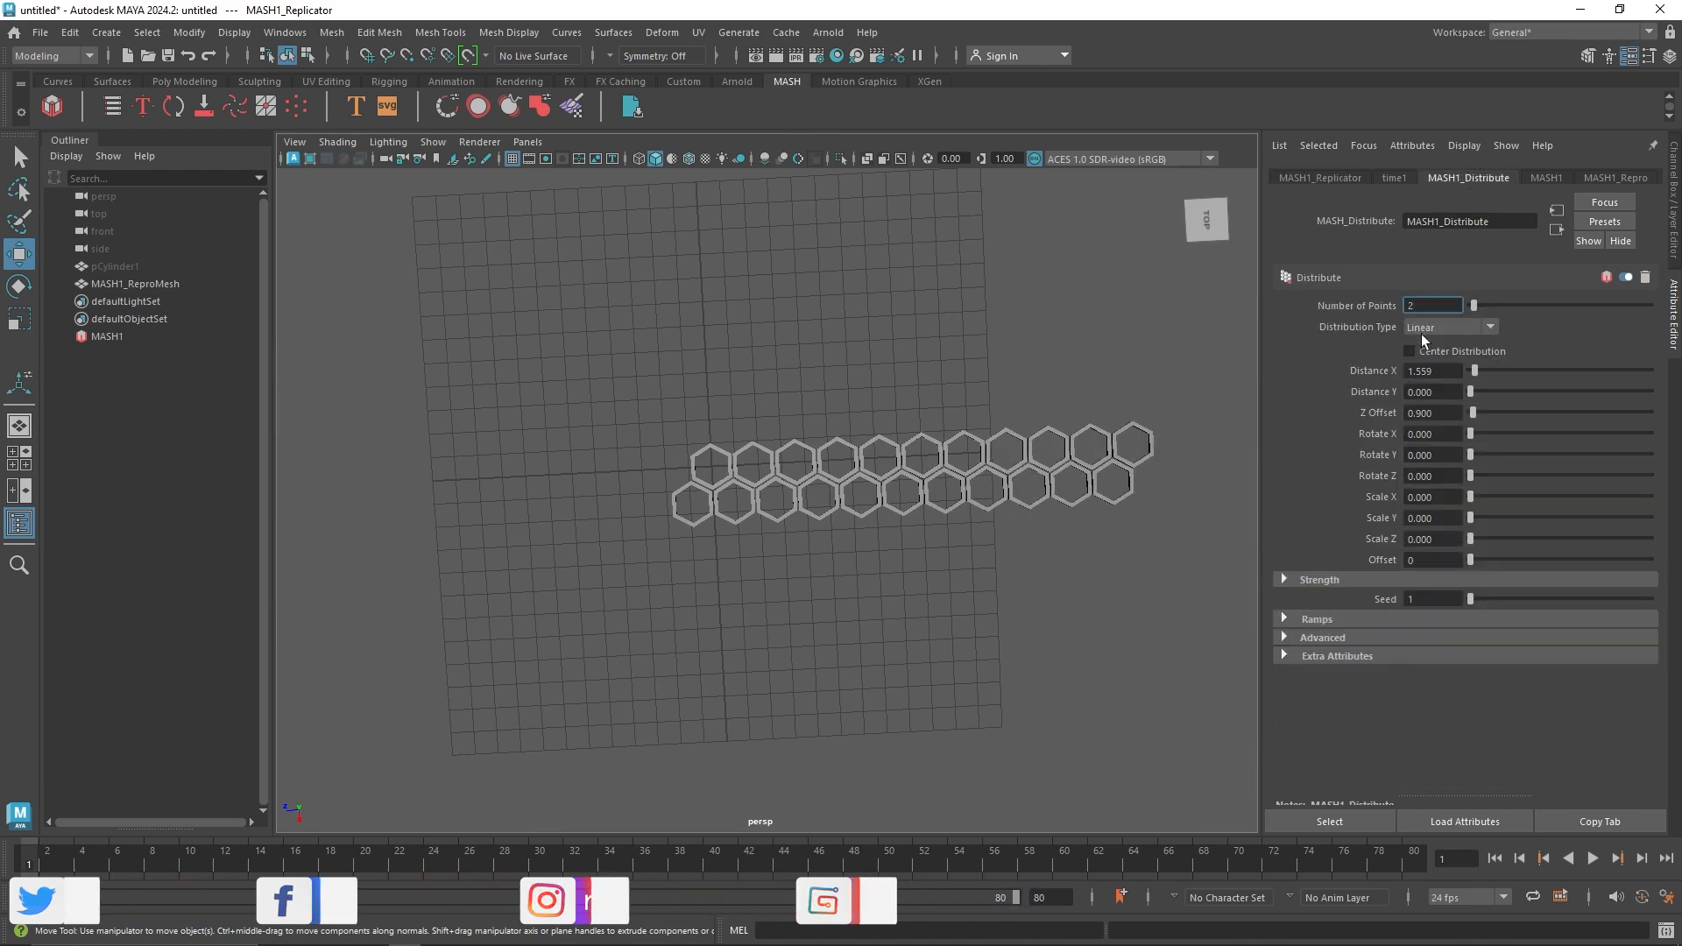
double_click(1434, 306)
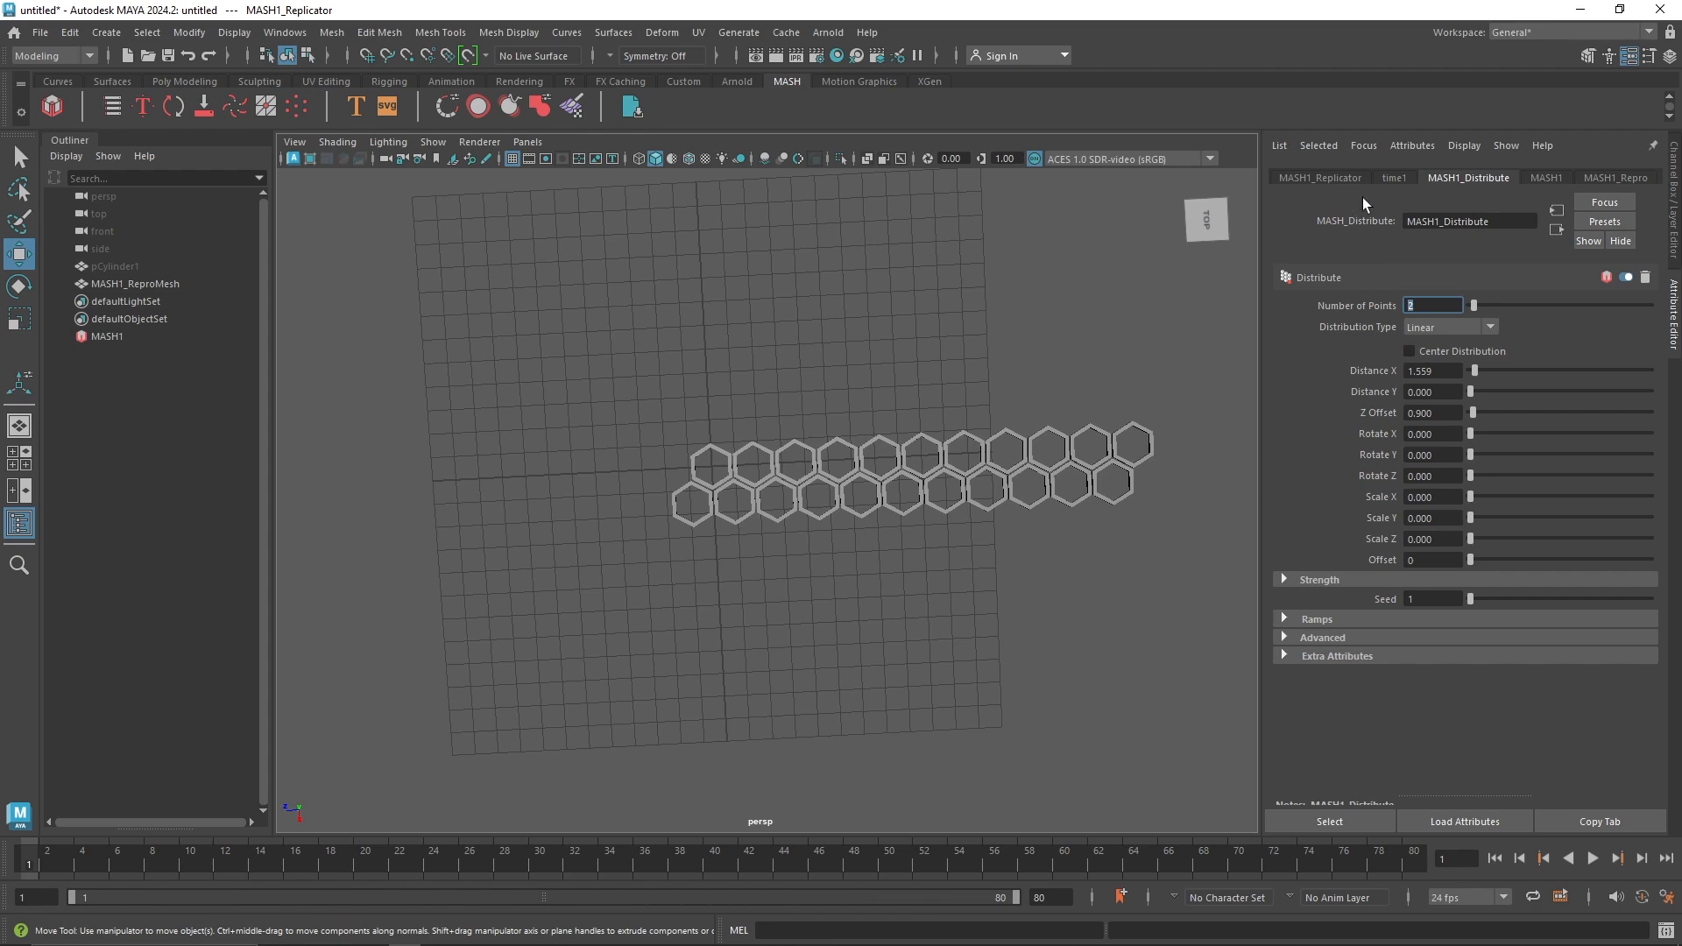
click(1327, 177)
click(1434, 367)
Step: Try reshaping the Replicator's position ramp with three extra points, and remove those points again
alt+drag(1009, 450, 906, 408)
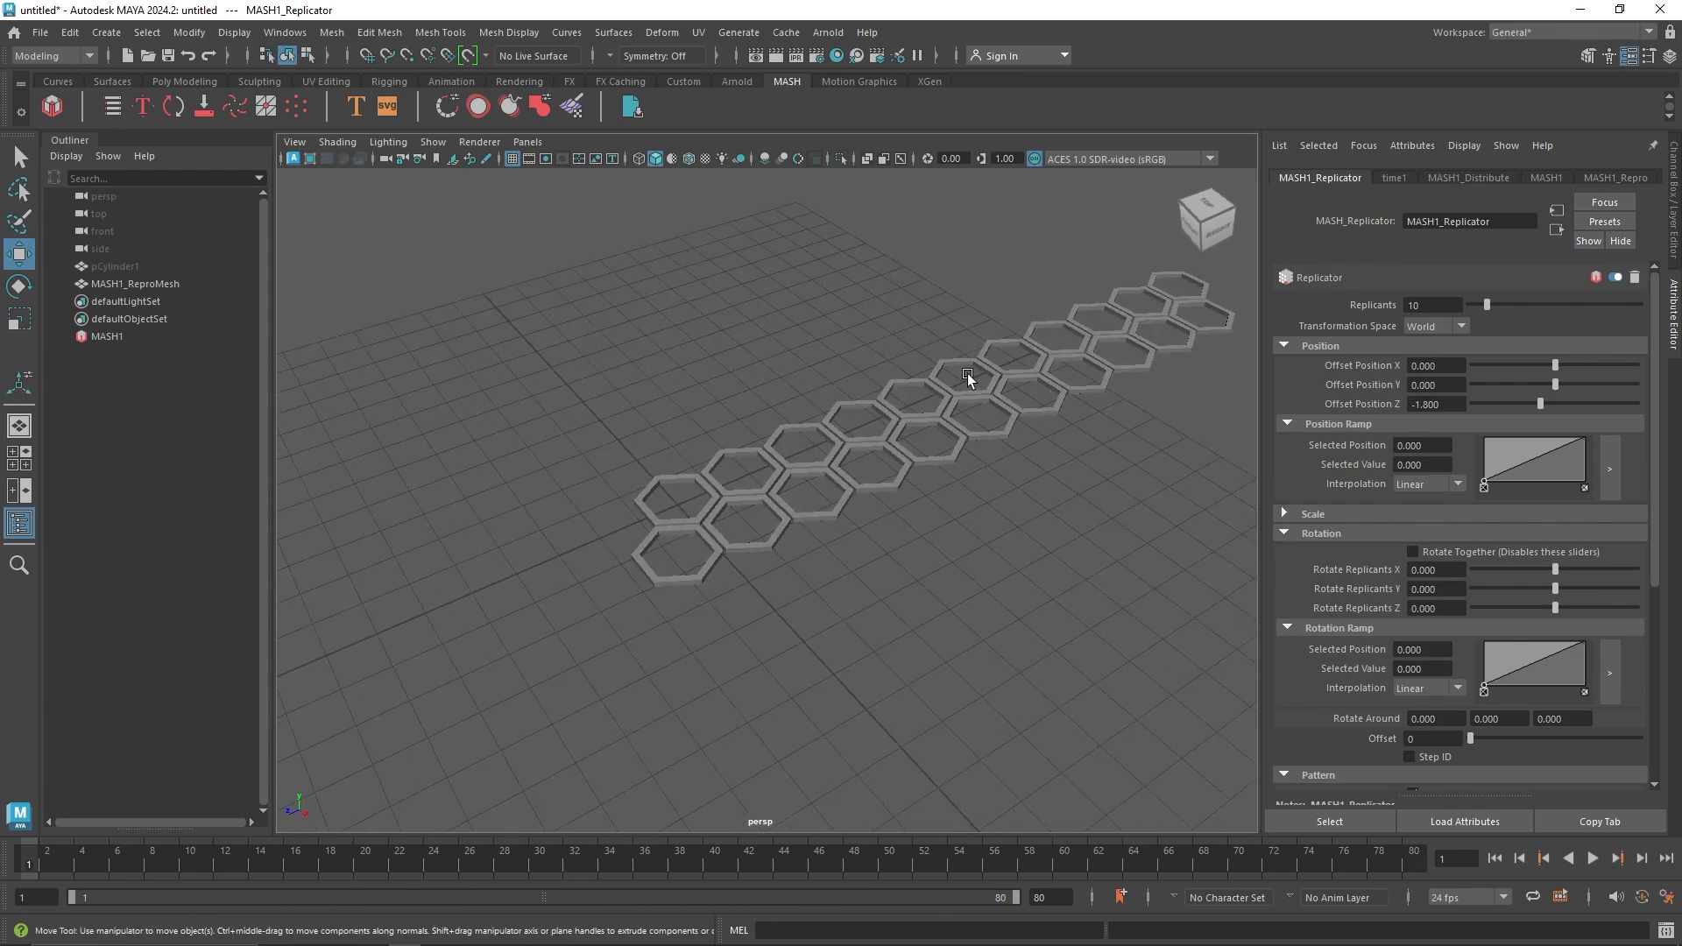
click(1610, 469)
drag(774, 416, 1002, 724)
click(1145, 654)
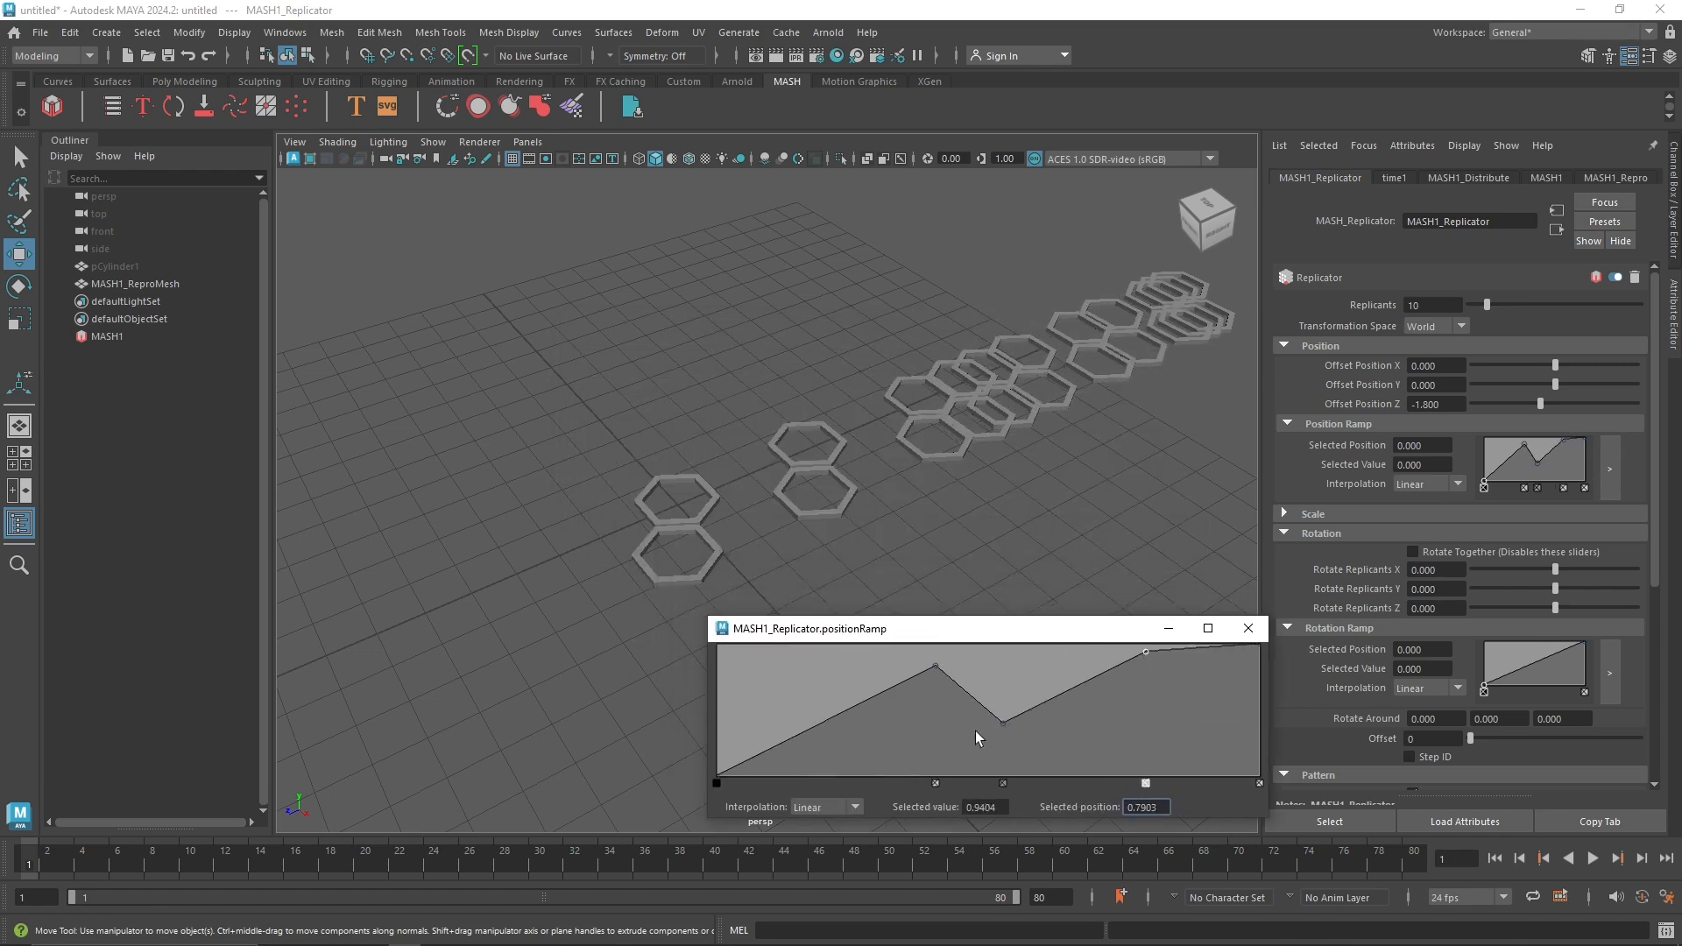
click(935, 783)
click(1004, 784)
click(1146, 783)
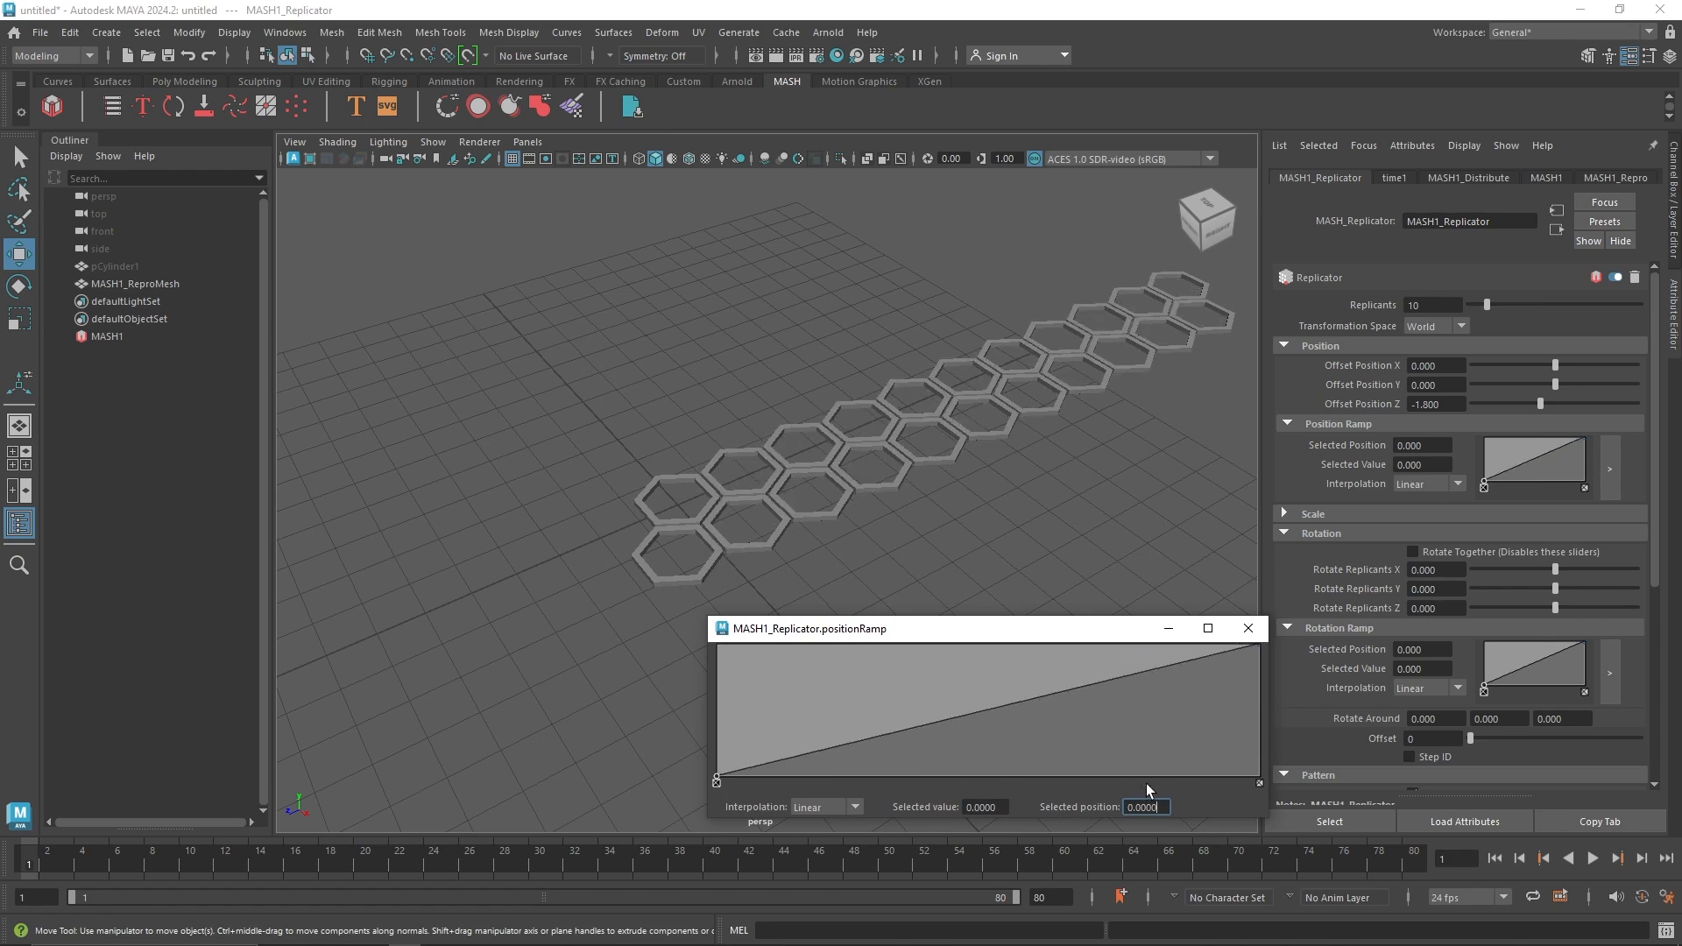
Step: Try scaling the replicants with Scale Together on, using 0.891 in X, 1.565 in Y and -1.130 in Z
click(1249, 638)
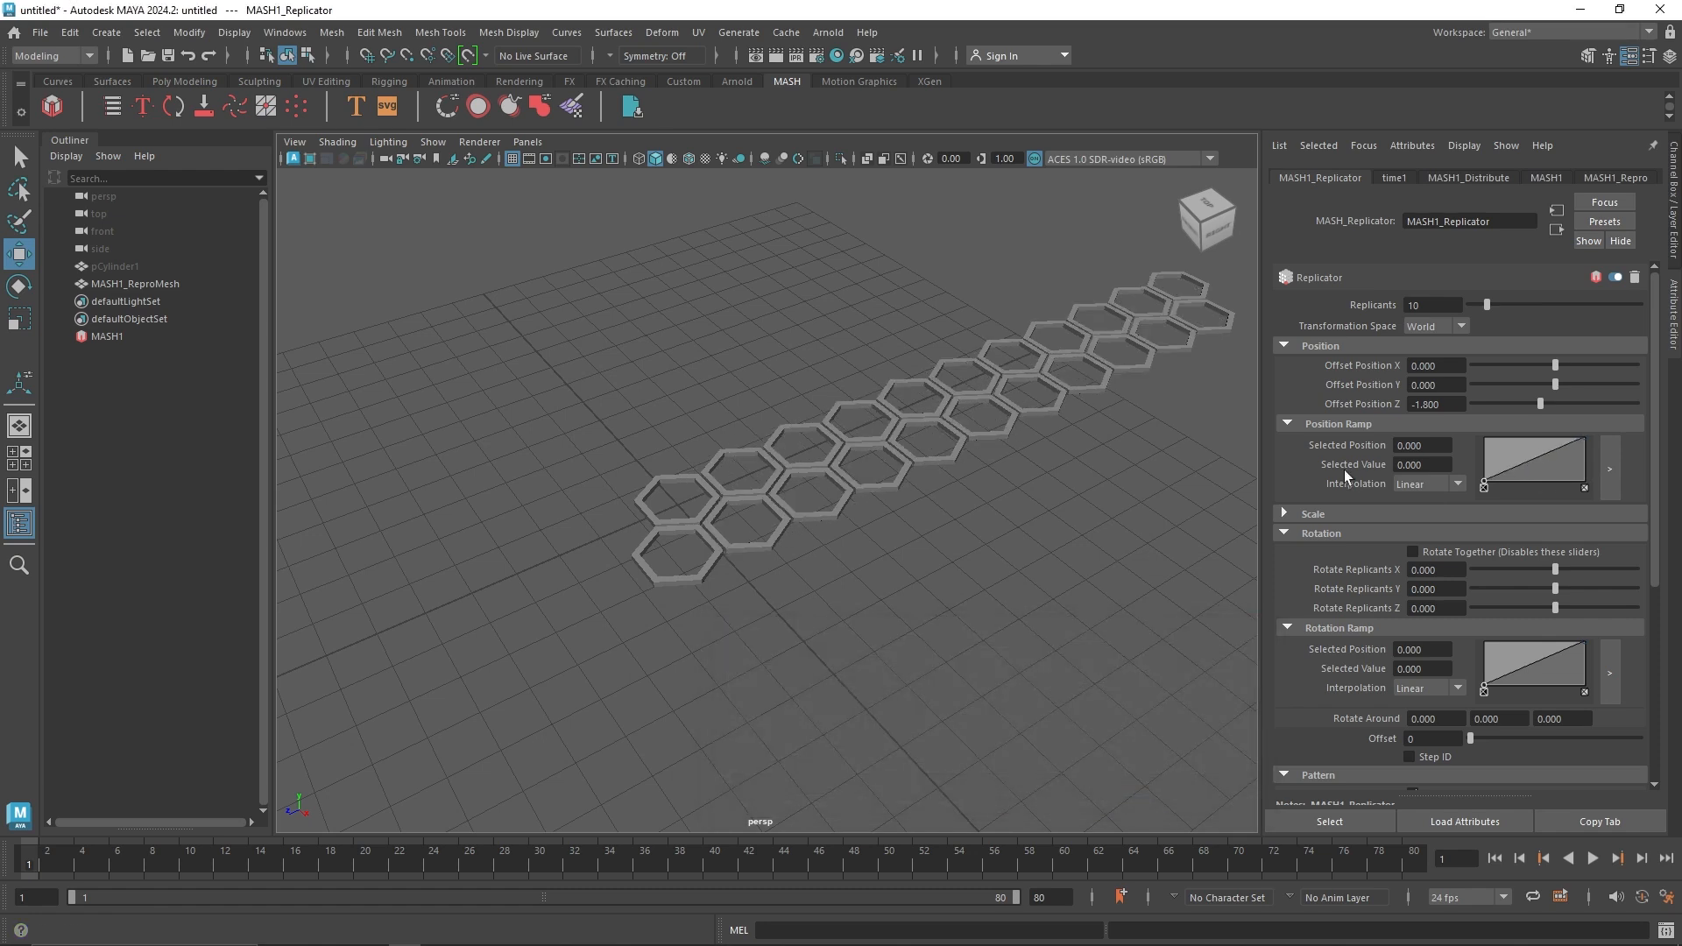
click(1311, 424)
click(1309, 440)
click(1442, 461)
click(1460, 460)
drag(1545, 480, 1509, 516)
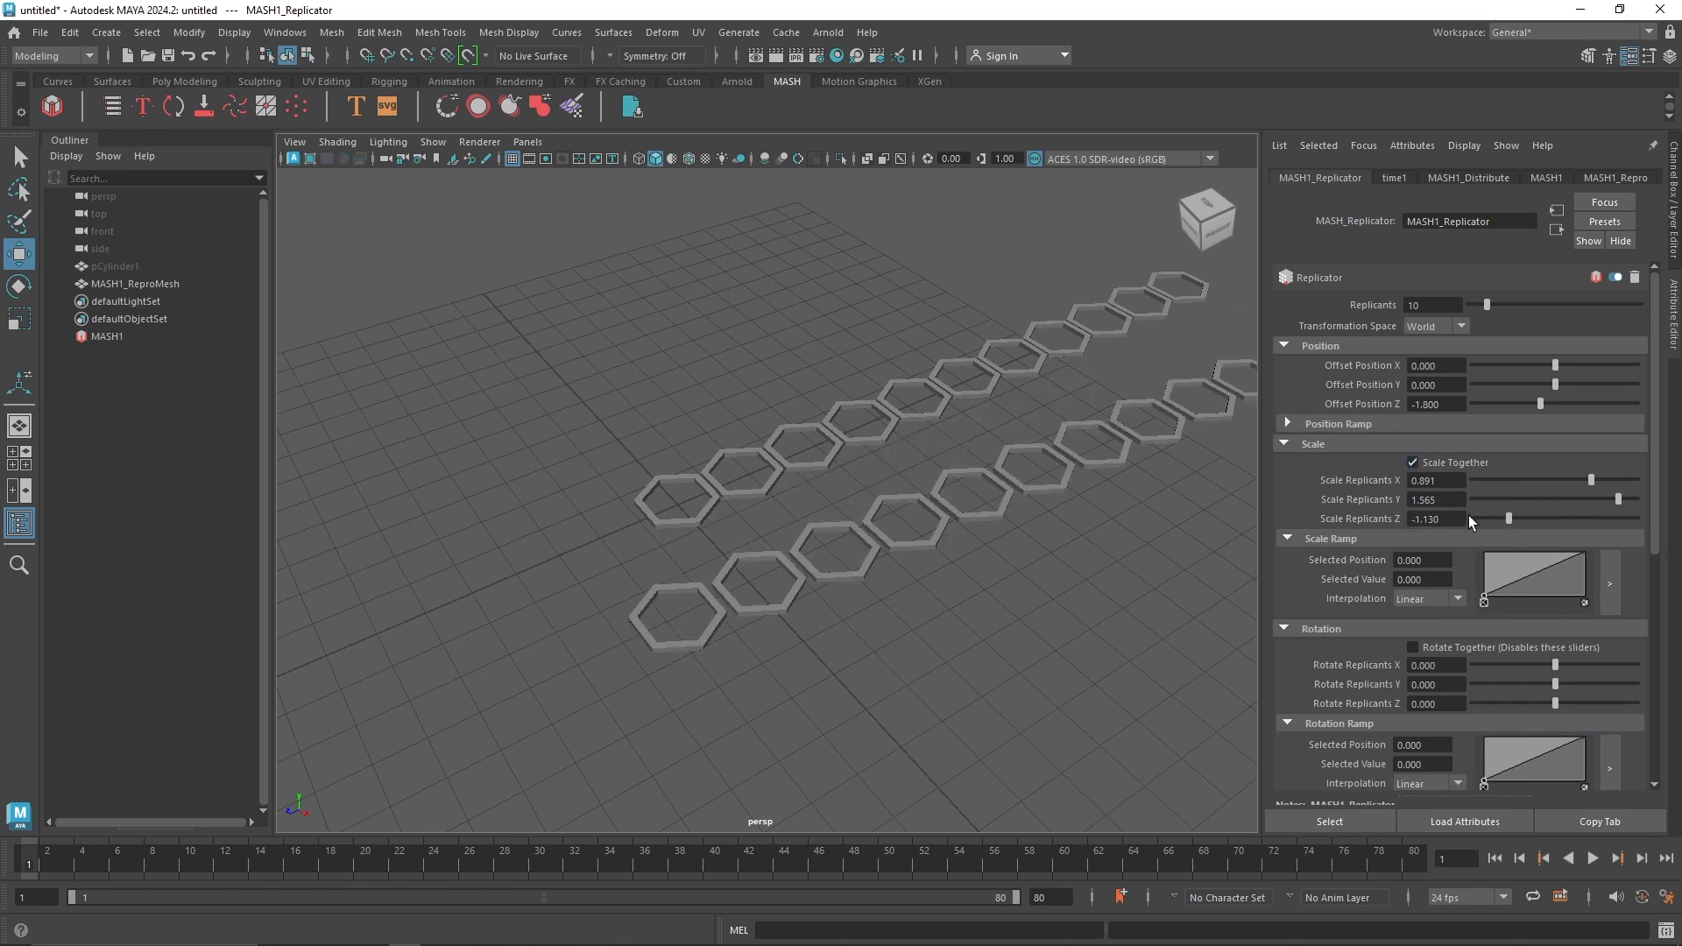
Step: Reset Scale Replicants Y and Z to 0, and raise Scale Replicants X to 1.565
click(1438, 498)
text(0)
key(Return)
mouse_move(1591, 480)
mouse_down()
mouse_move(1446, 485)
mouse_move(1618, 480)
mouse_up()
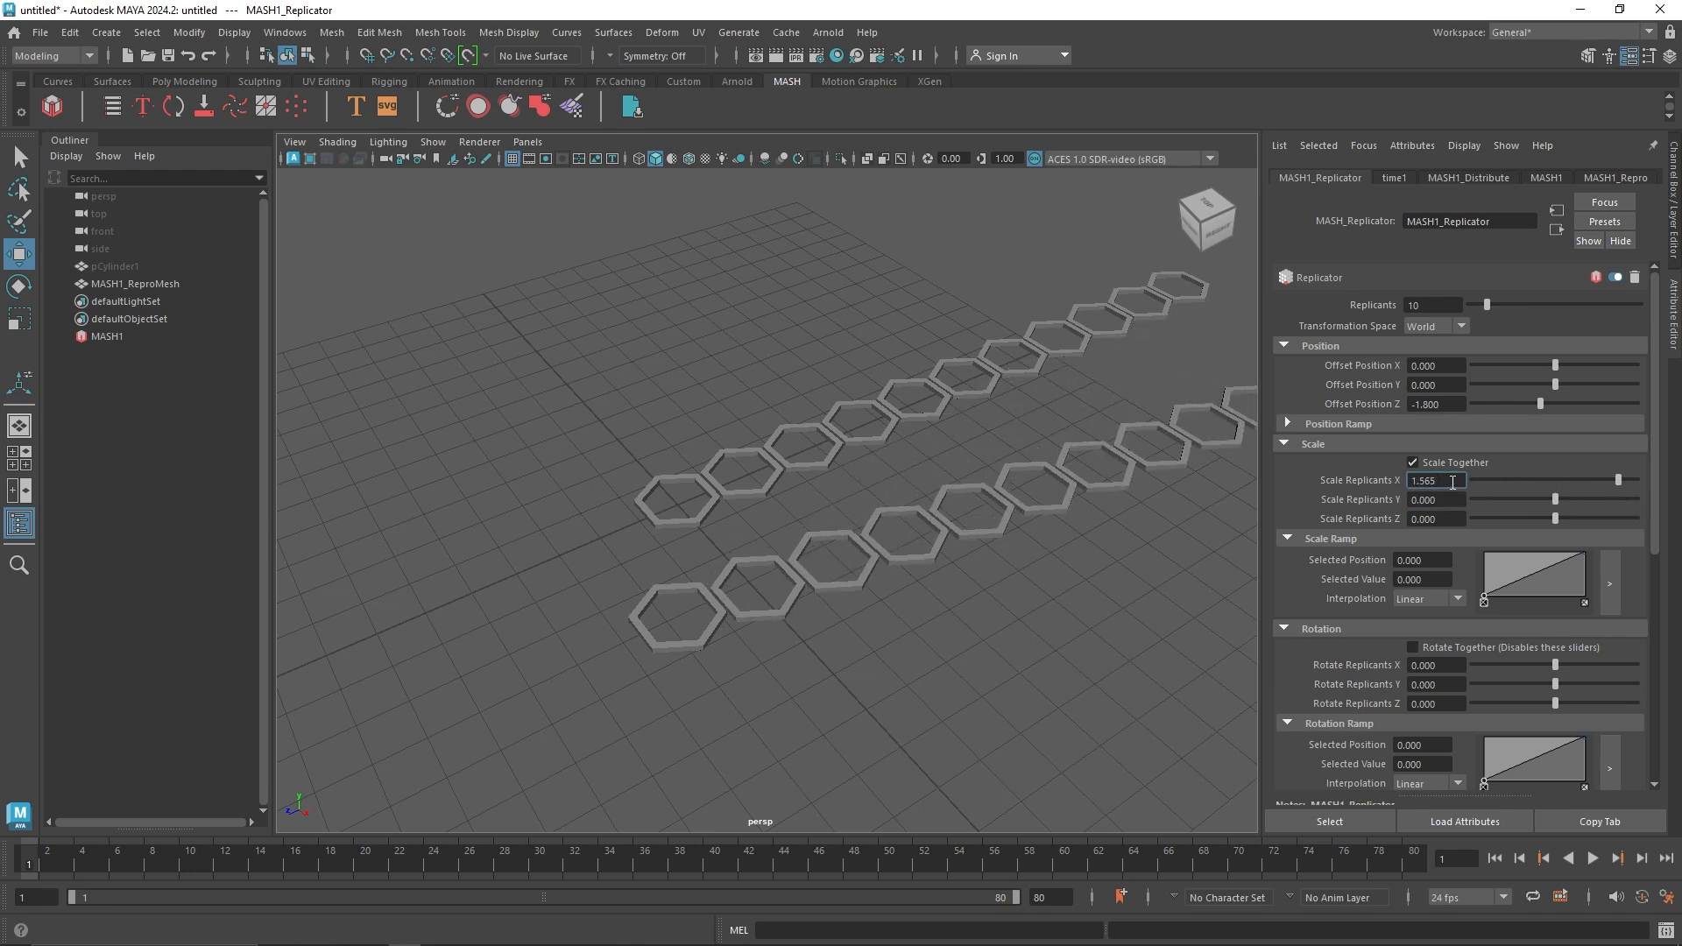
Step: Try larger Scale Replicants X values of 15 and 25, and check the effect on the replicated row
text(0)
text(15)
key(Return)
text(25)
key(Return)
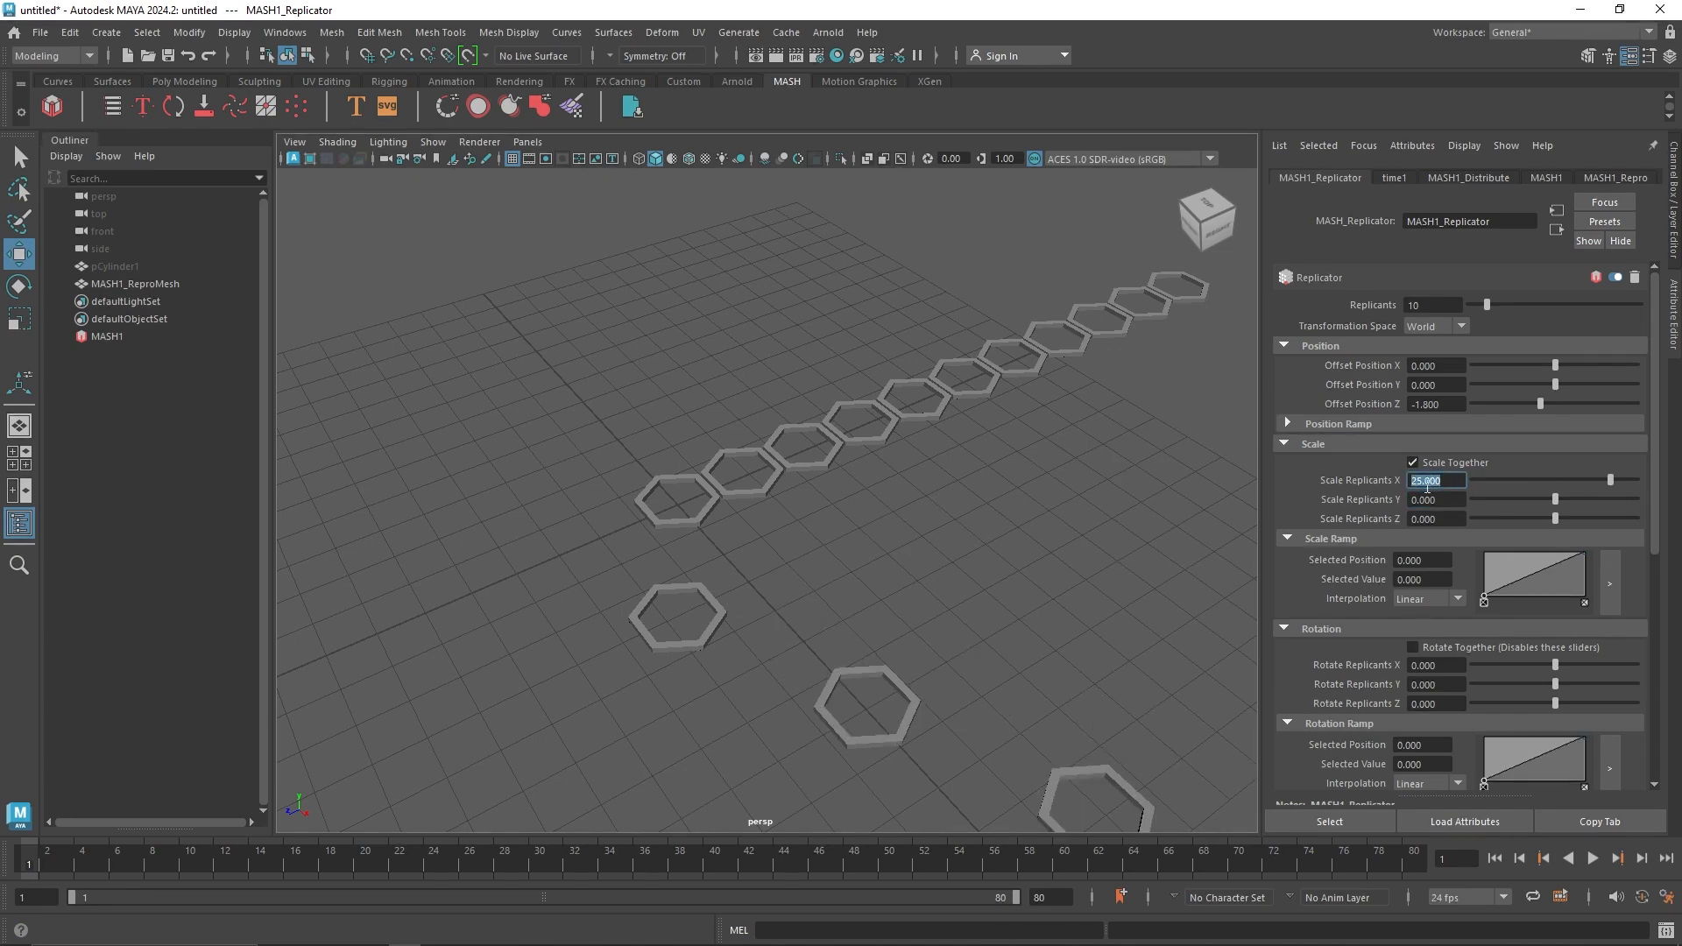
scroll(1036, 526, down, 4)
mouse_move(994, 531)
alt+mouse_down()
mouse_move(1194, 503)
mouse_move(990, 531)
alt+mouse_up()
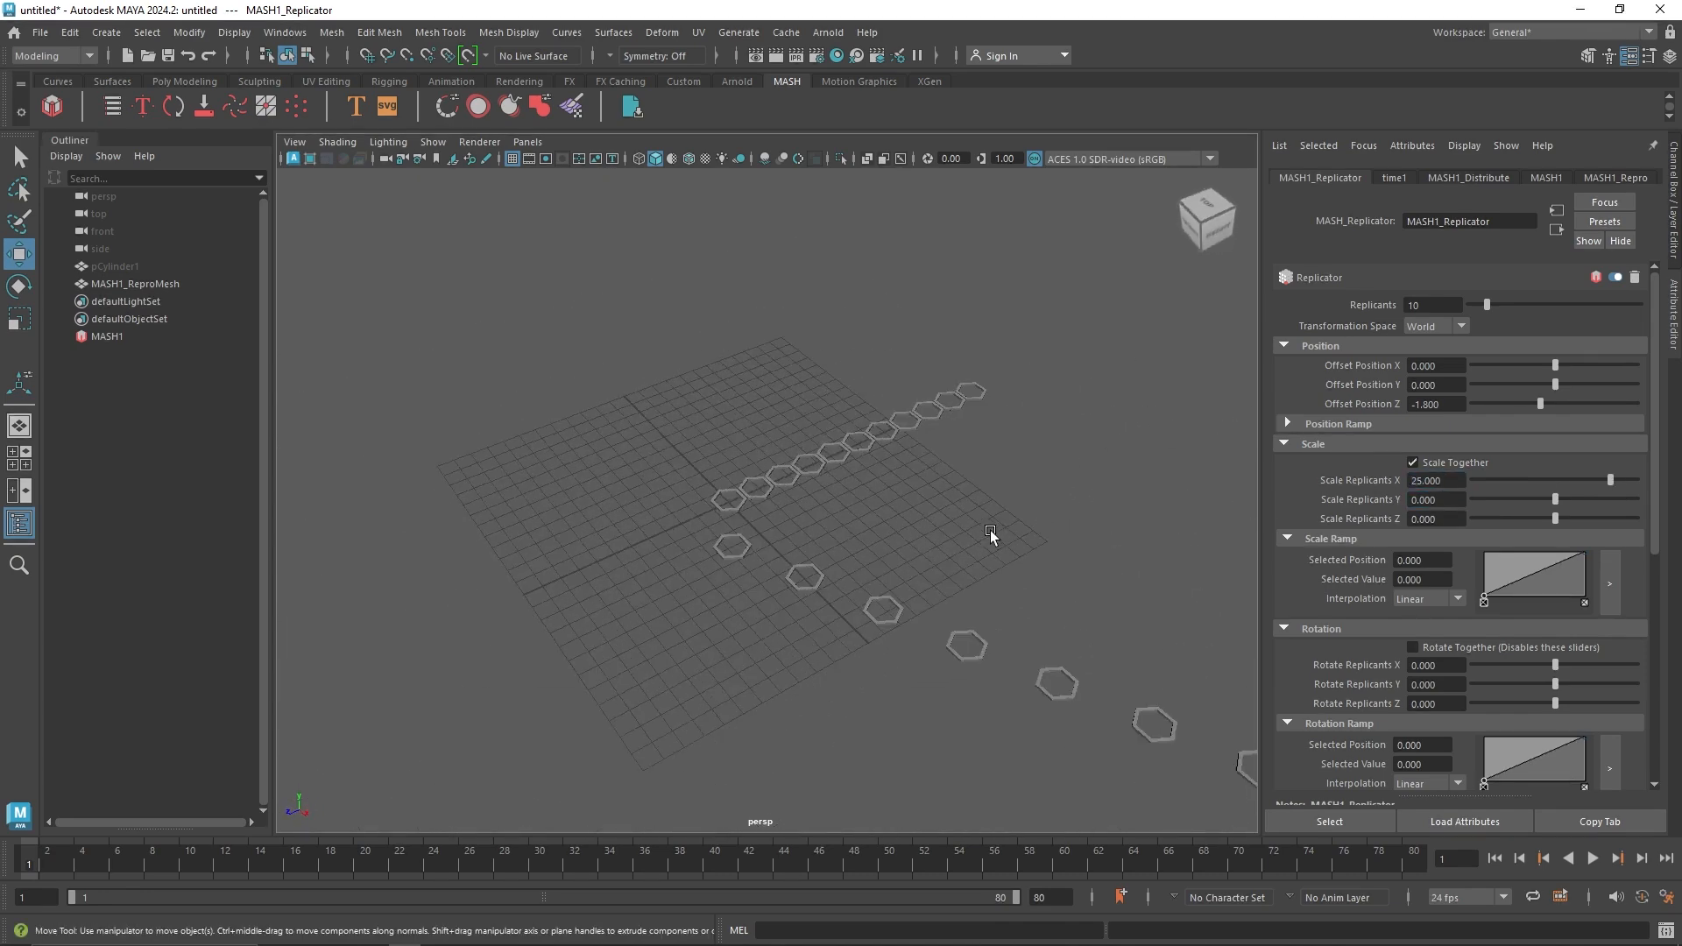
Step: Turn off Scale Together and reset Scale Replicants X to 0
click(1365, 445)
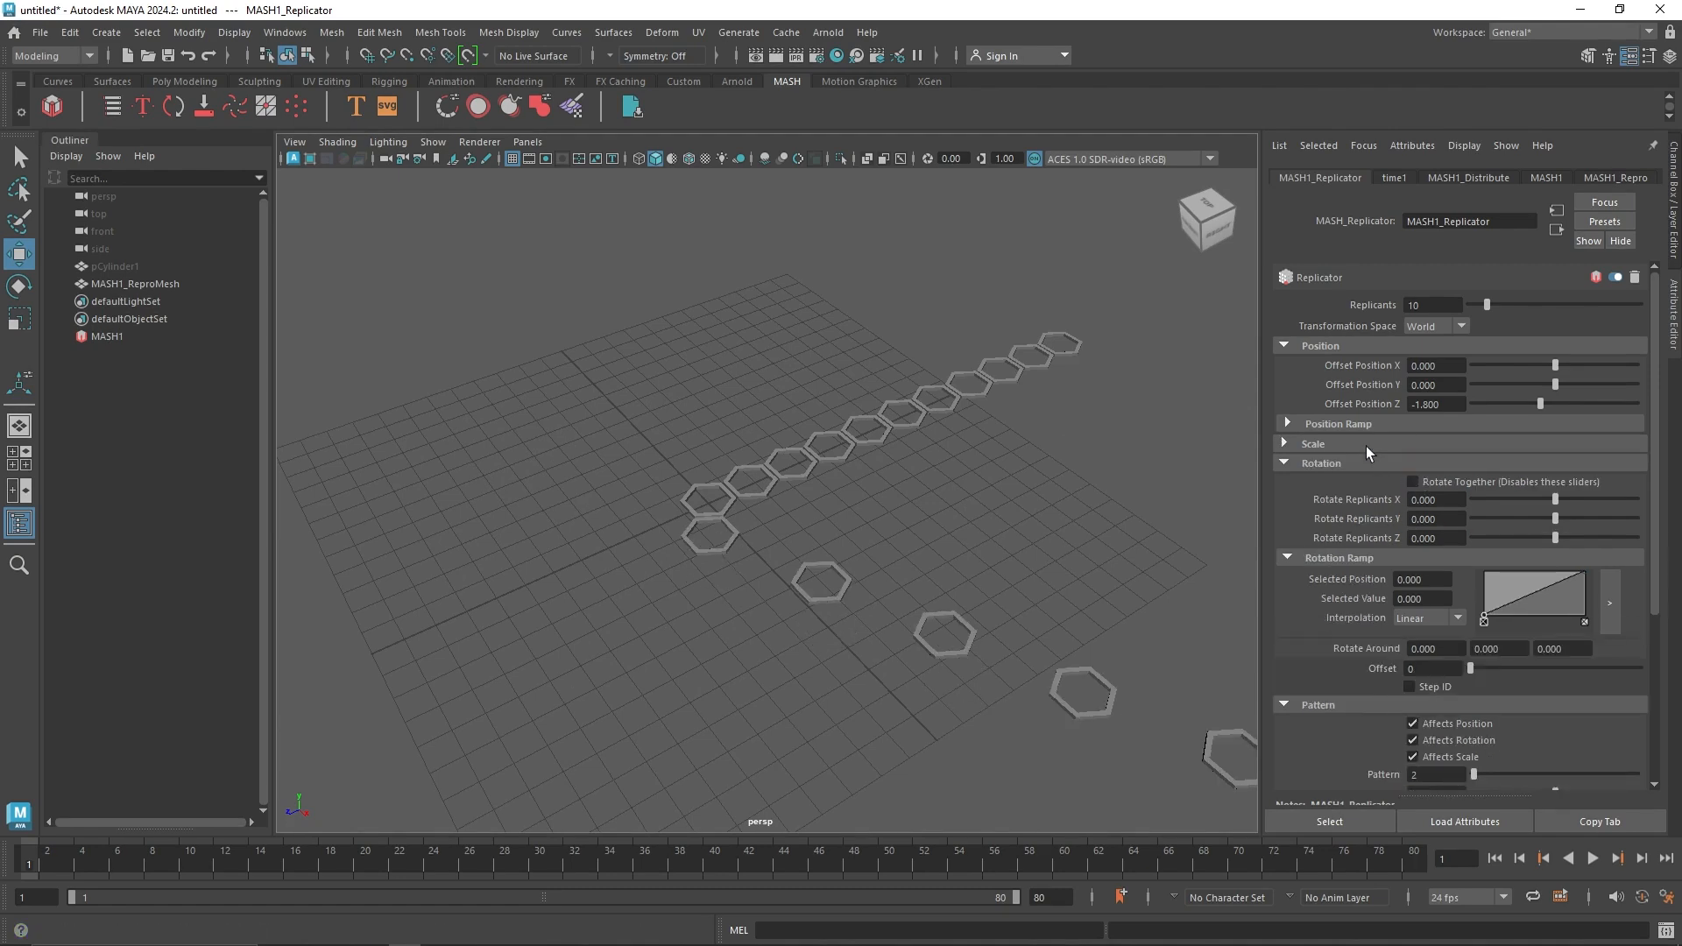
click(1366, 445)
click(1308, 445)
click(1327, 463)
click(1344, 464)
click(1385, 445)
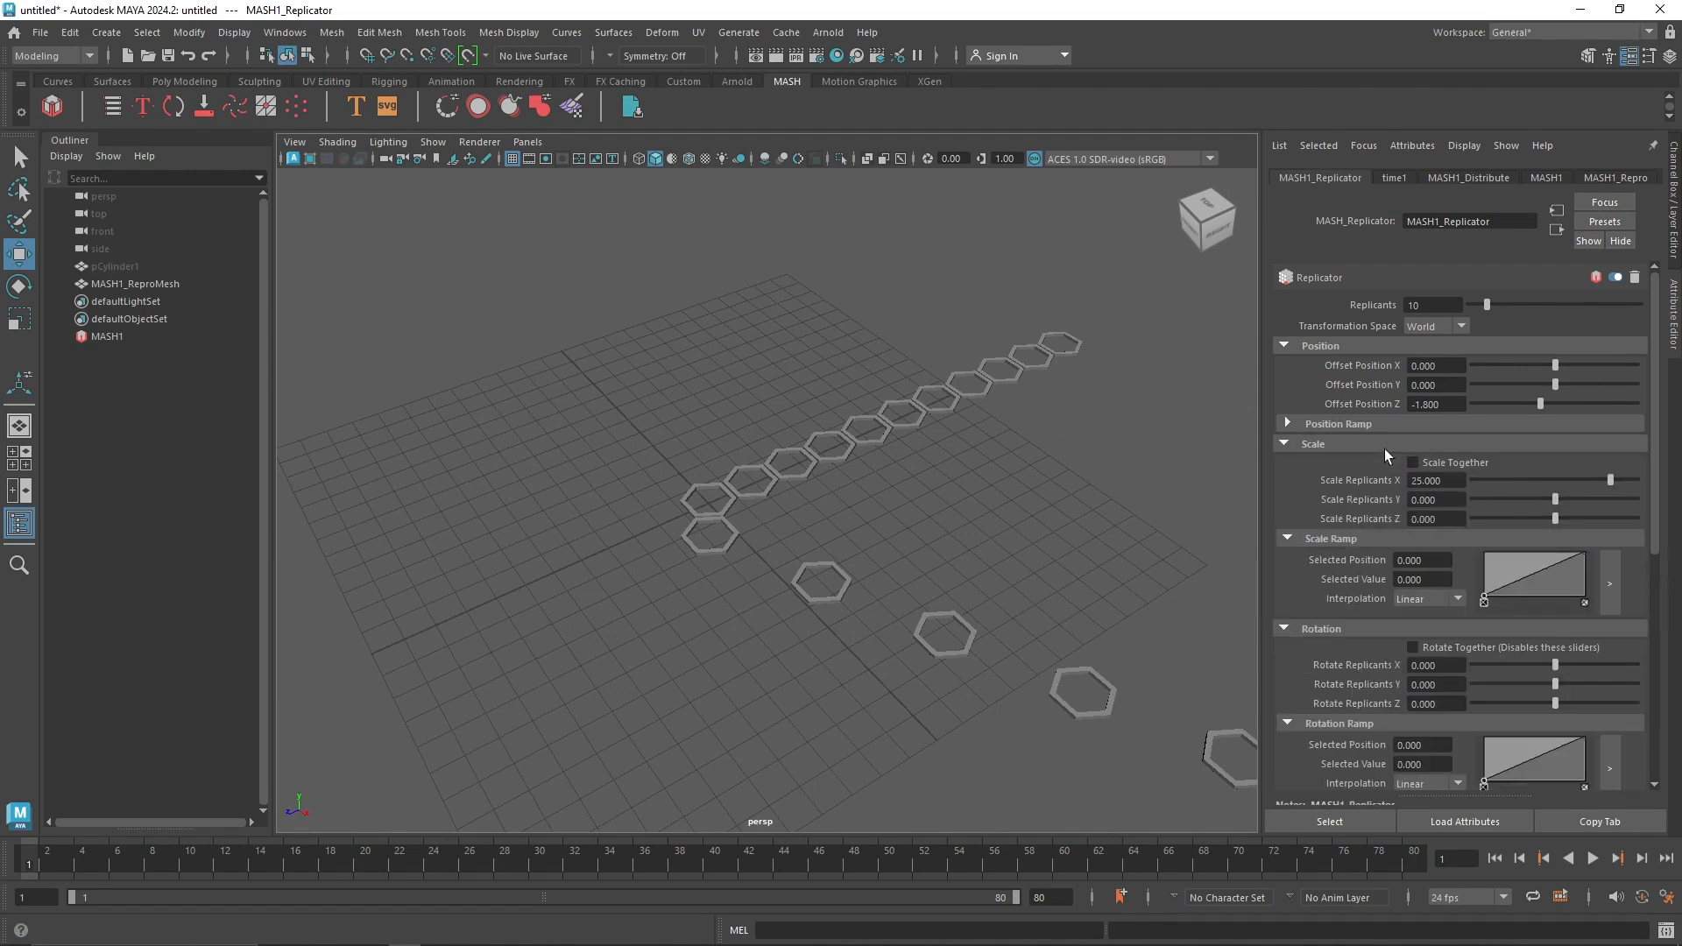
click(1443, 480)
text(0)
key(Return)
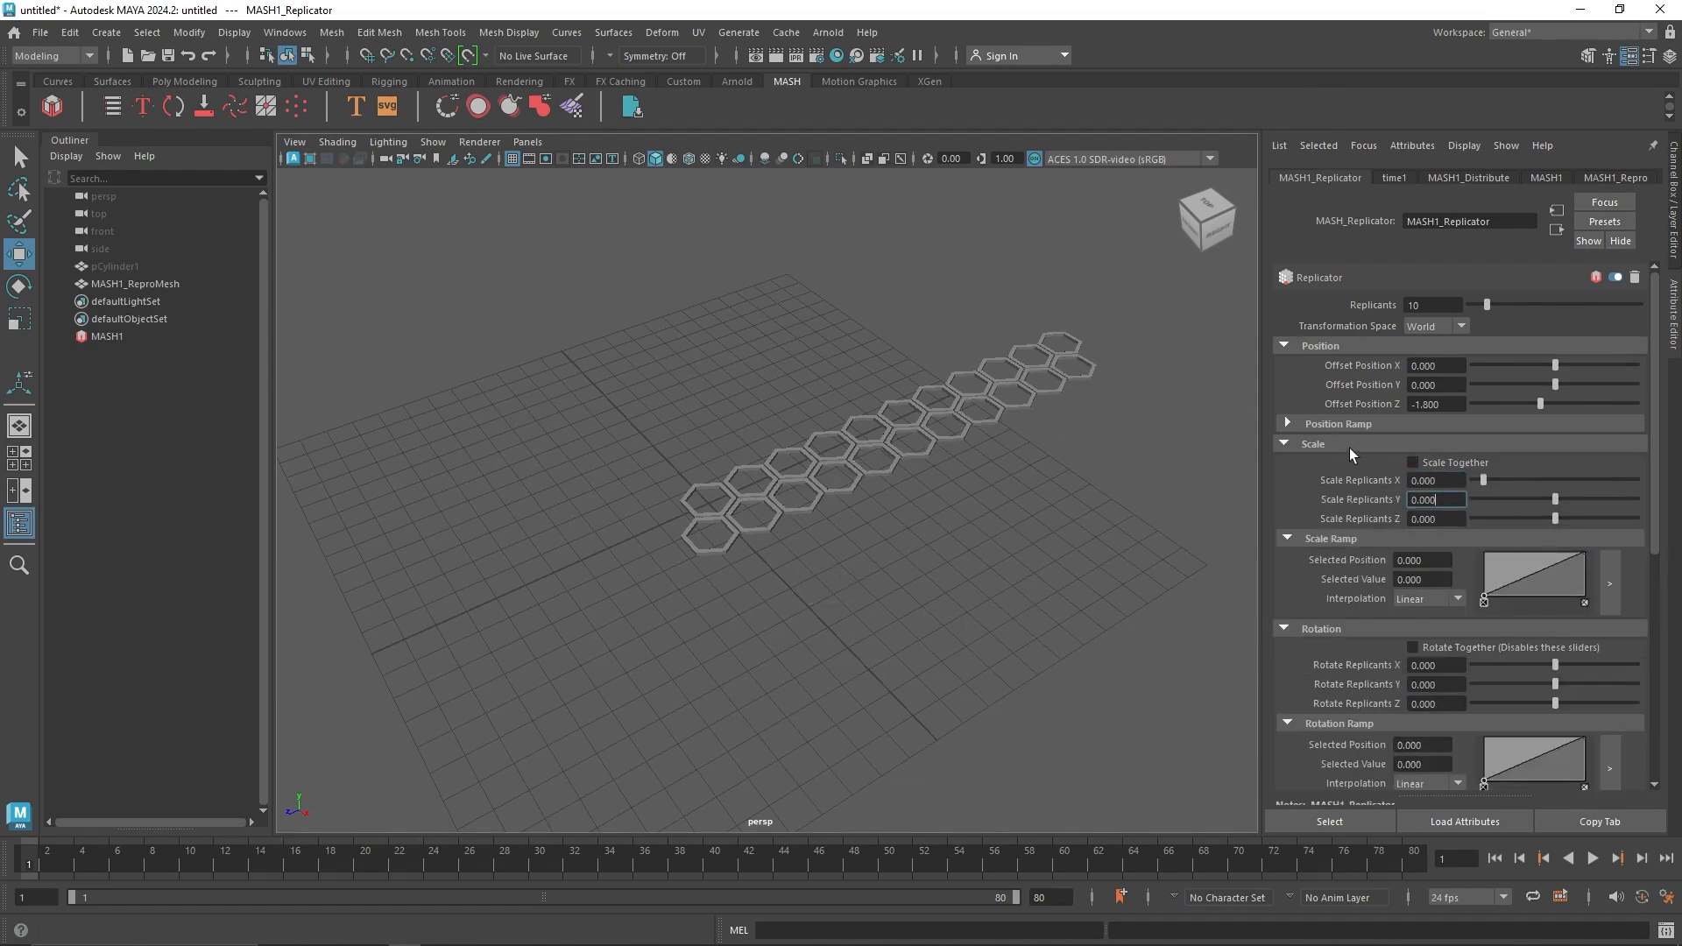
Step: Try rotating the replicants to 125.217 in X, 82.174 in Y and -180 in Z
click(1349, 447)
drag(1555, 504, 1598, 499)
alt+drag(1025, 421, 535, 274)
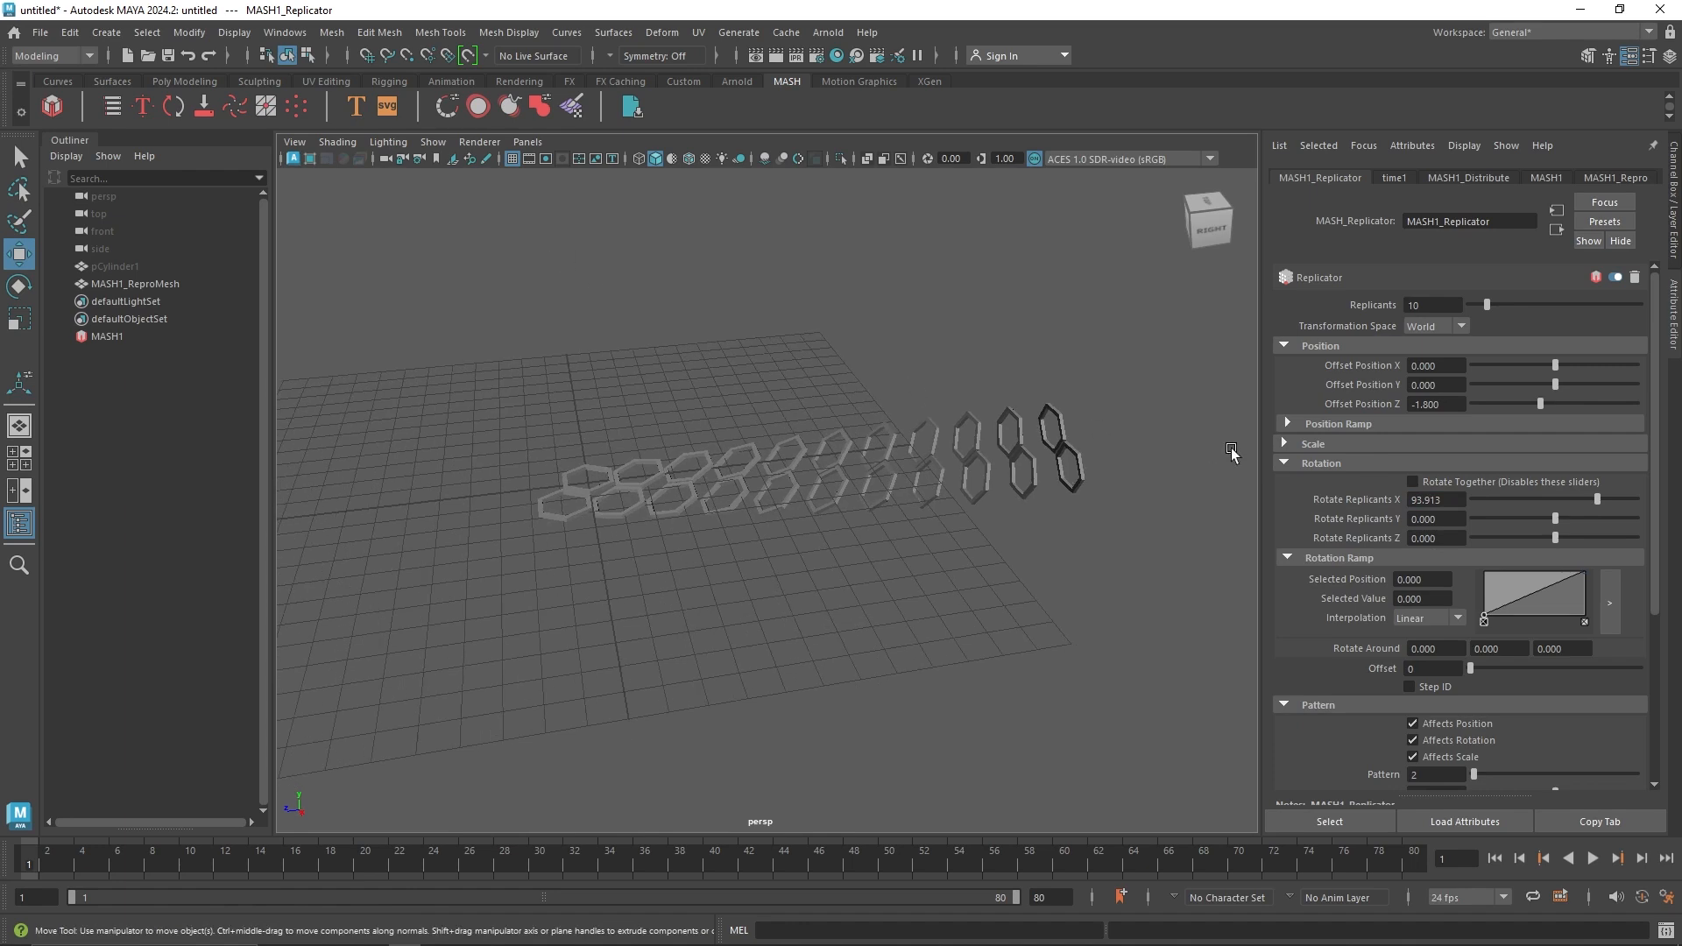
drag(1597, 500, 1467, 539)
alt+drag(789, 420, 876, 491)
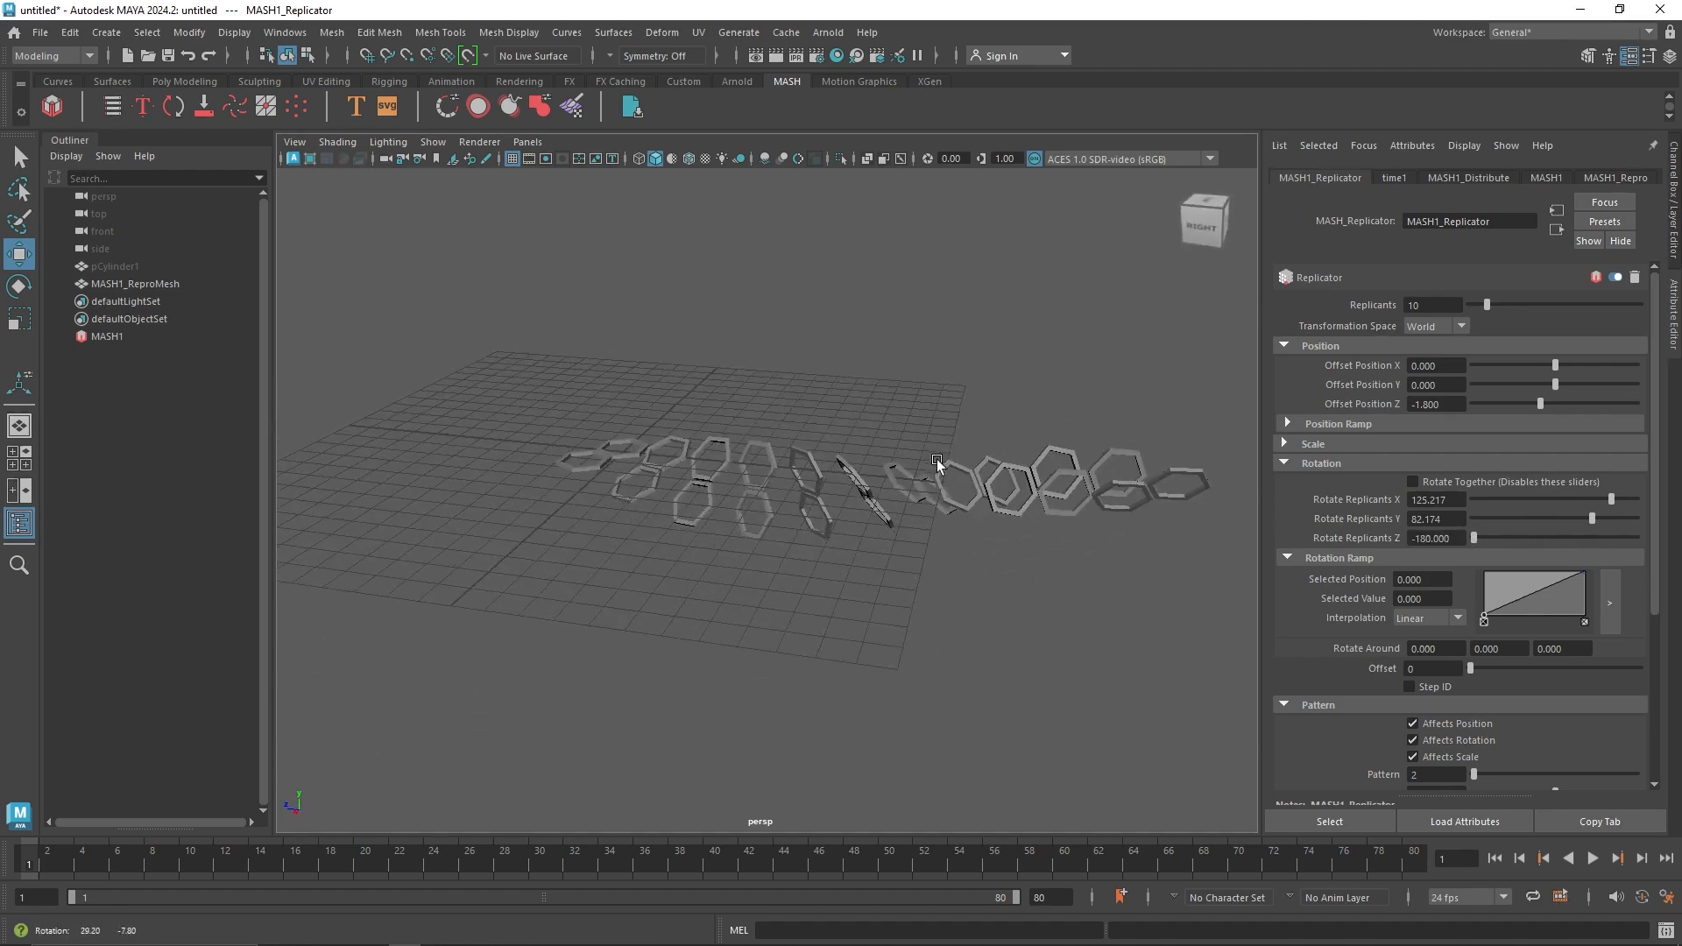
Step: Reset the Replicator's Rotate Replicants X, Y and Z to 0
text(0)
key(Return)
double_click(1416, 500)
text(000)
key(Return)
double_click(1437, 538)
text(0)
key(Return)
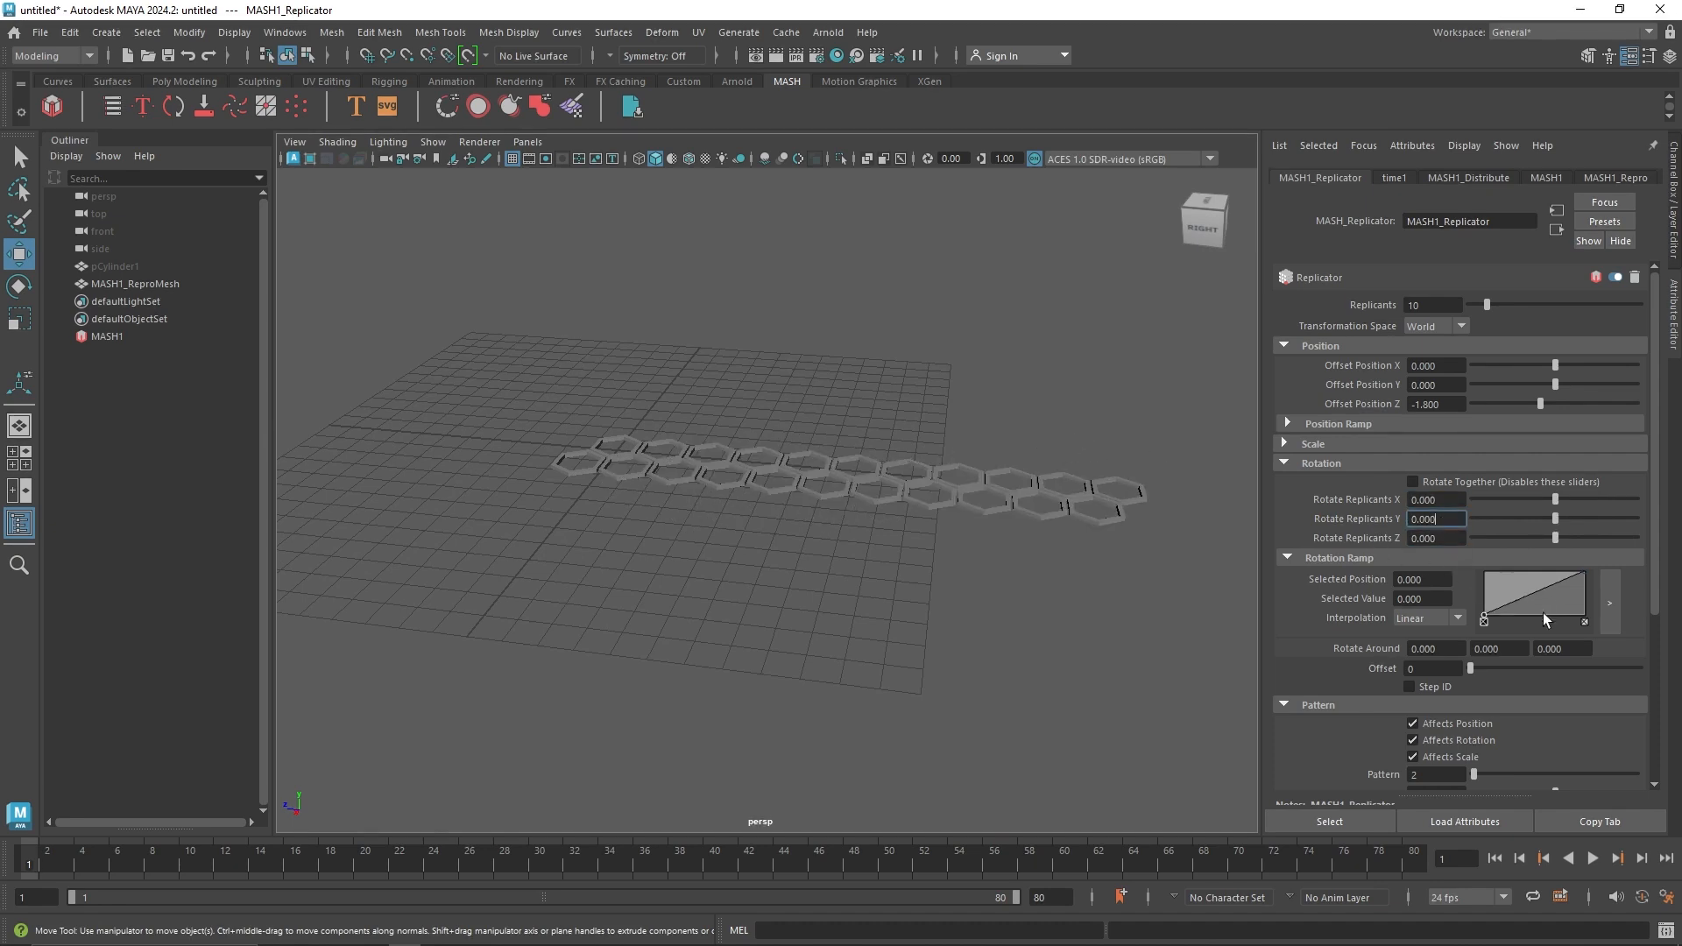
Step: Try offsetting the pattern along X, return that to 0, and set Pattern Offset Y to 1.000
scroll(1346, 622, down, 3)
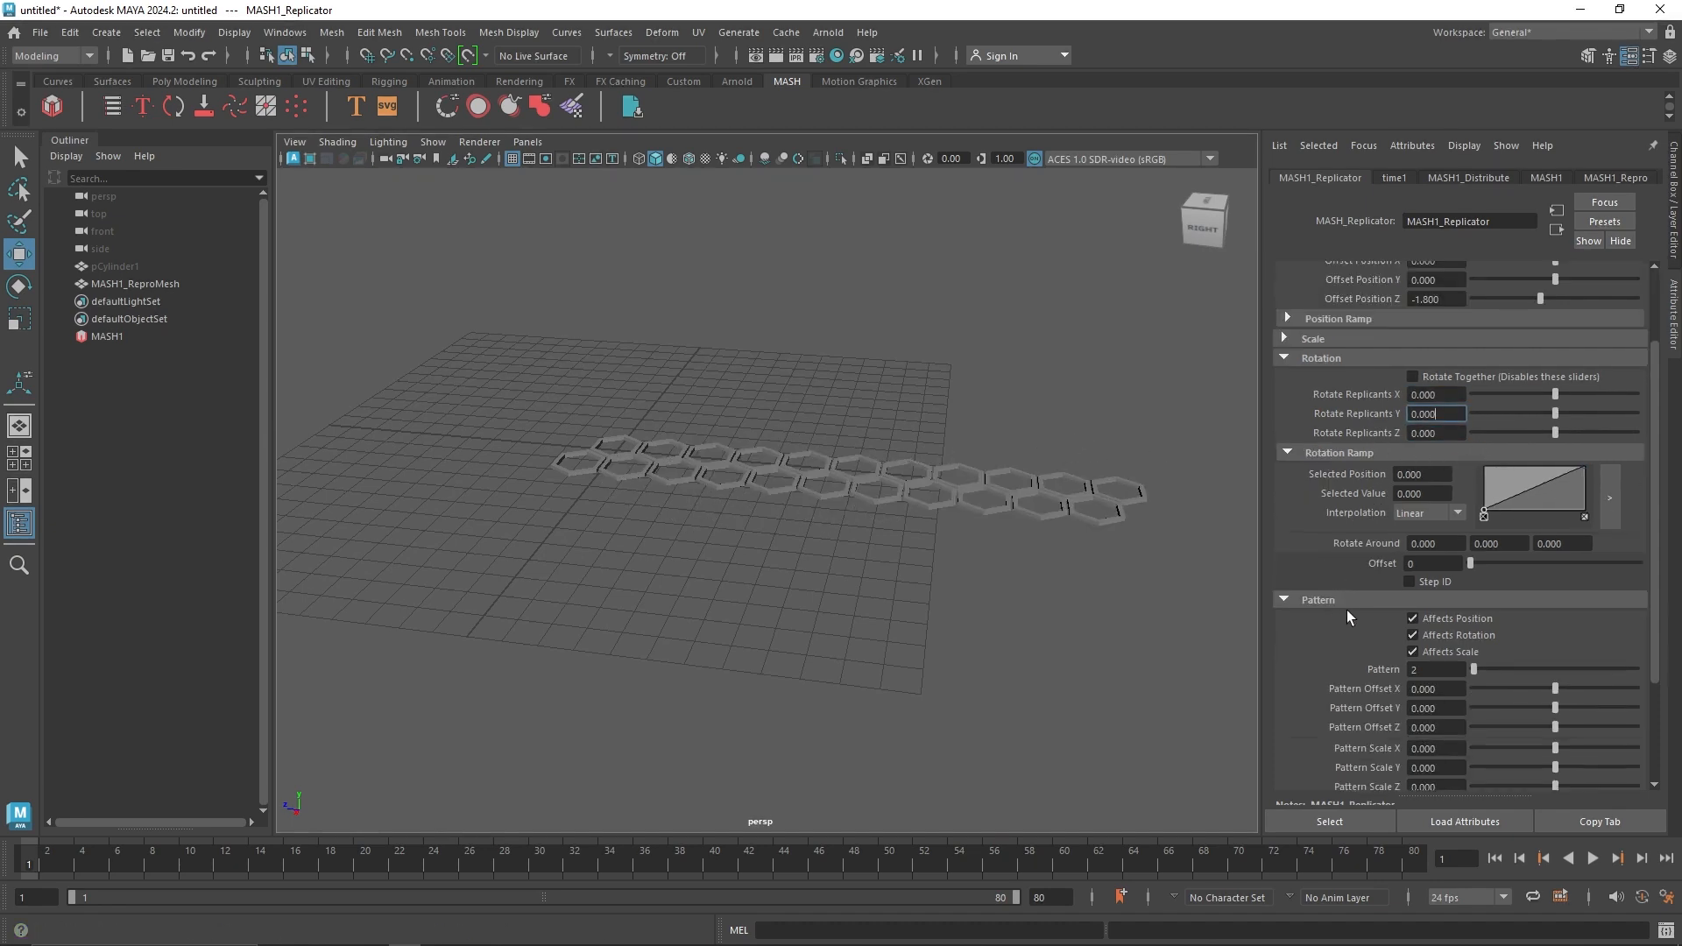
scroll(1446, 640, down, 1)
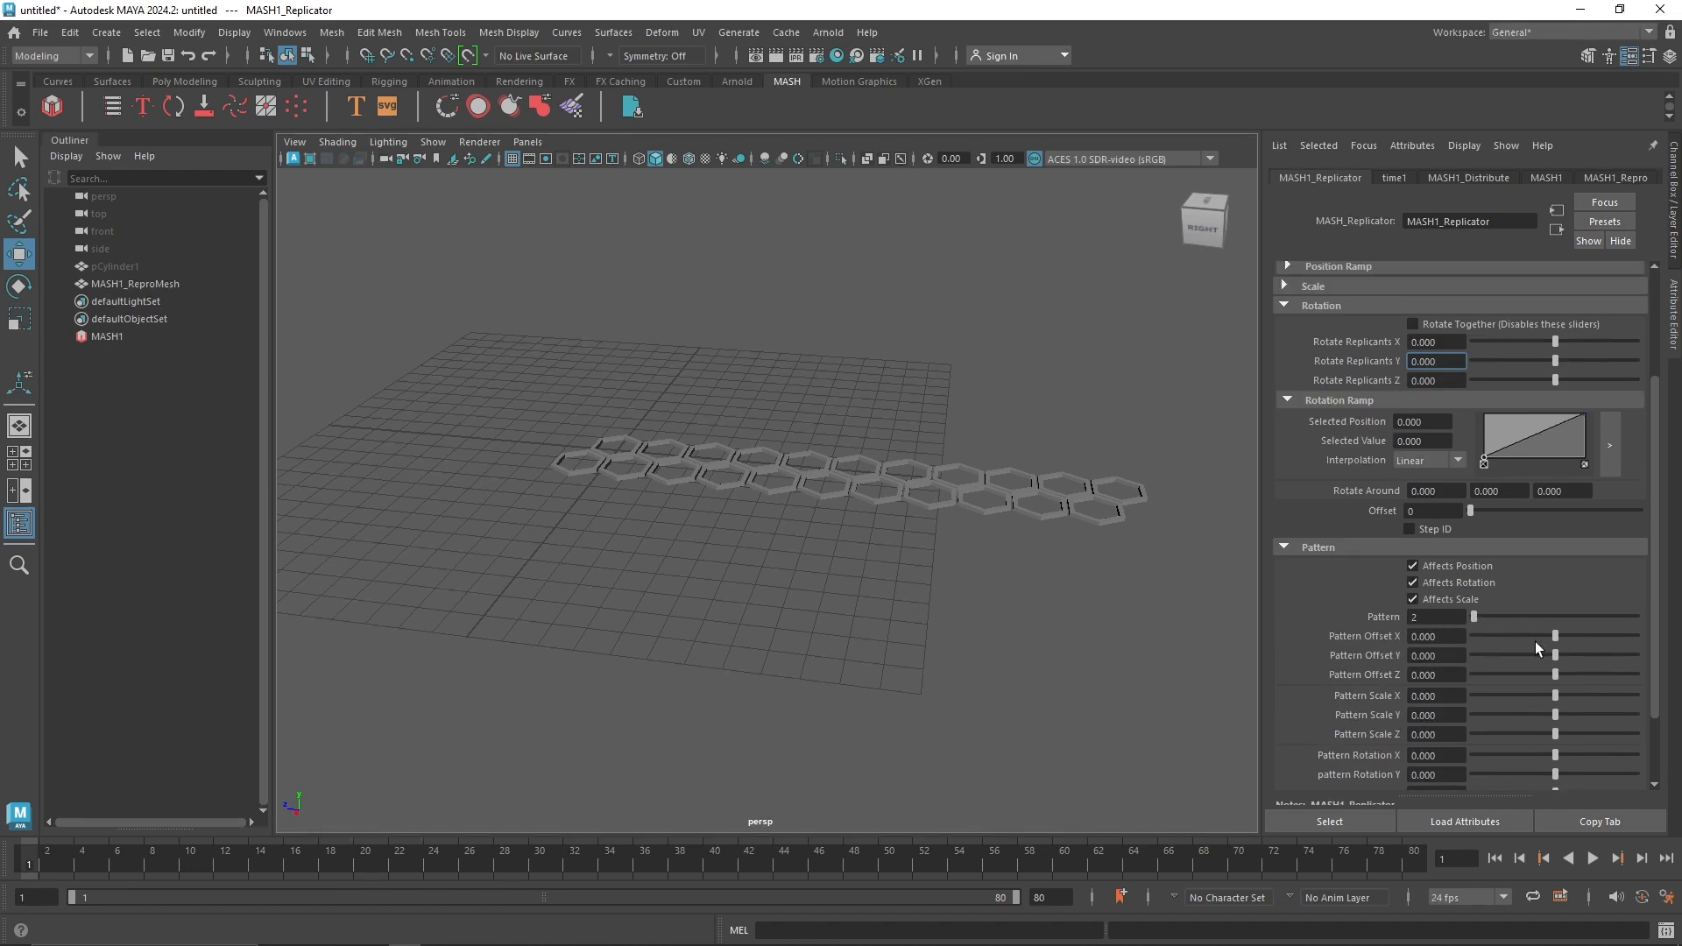
drag(1558, 634, 1493, 616)
alt+drag(916, 490, 933, 539)
drag(1499, 638, 1636, 657)
alt+drag(921, 561, 873, 521)
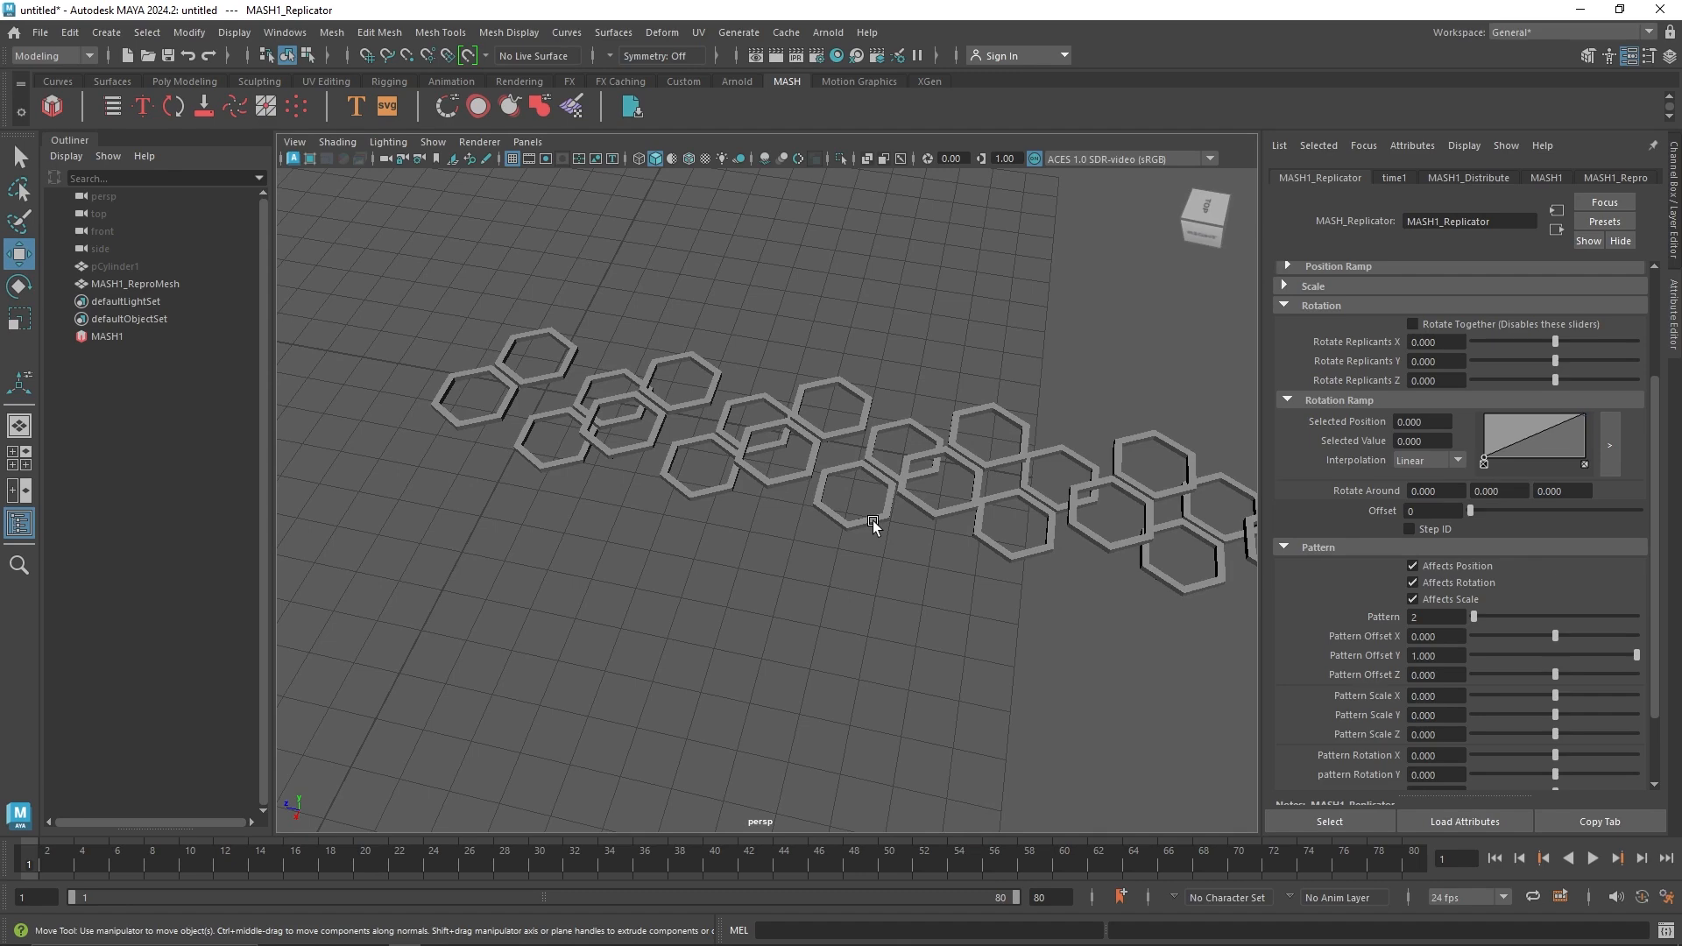
alt+drag(880, 517, 883, 442)
alt+drag(1165, 566, 1060, 535)
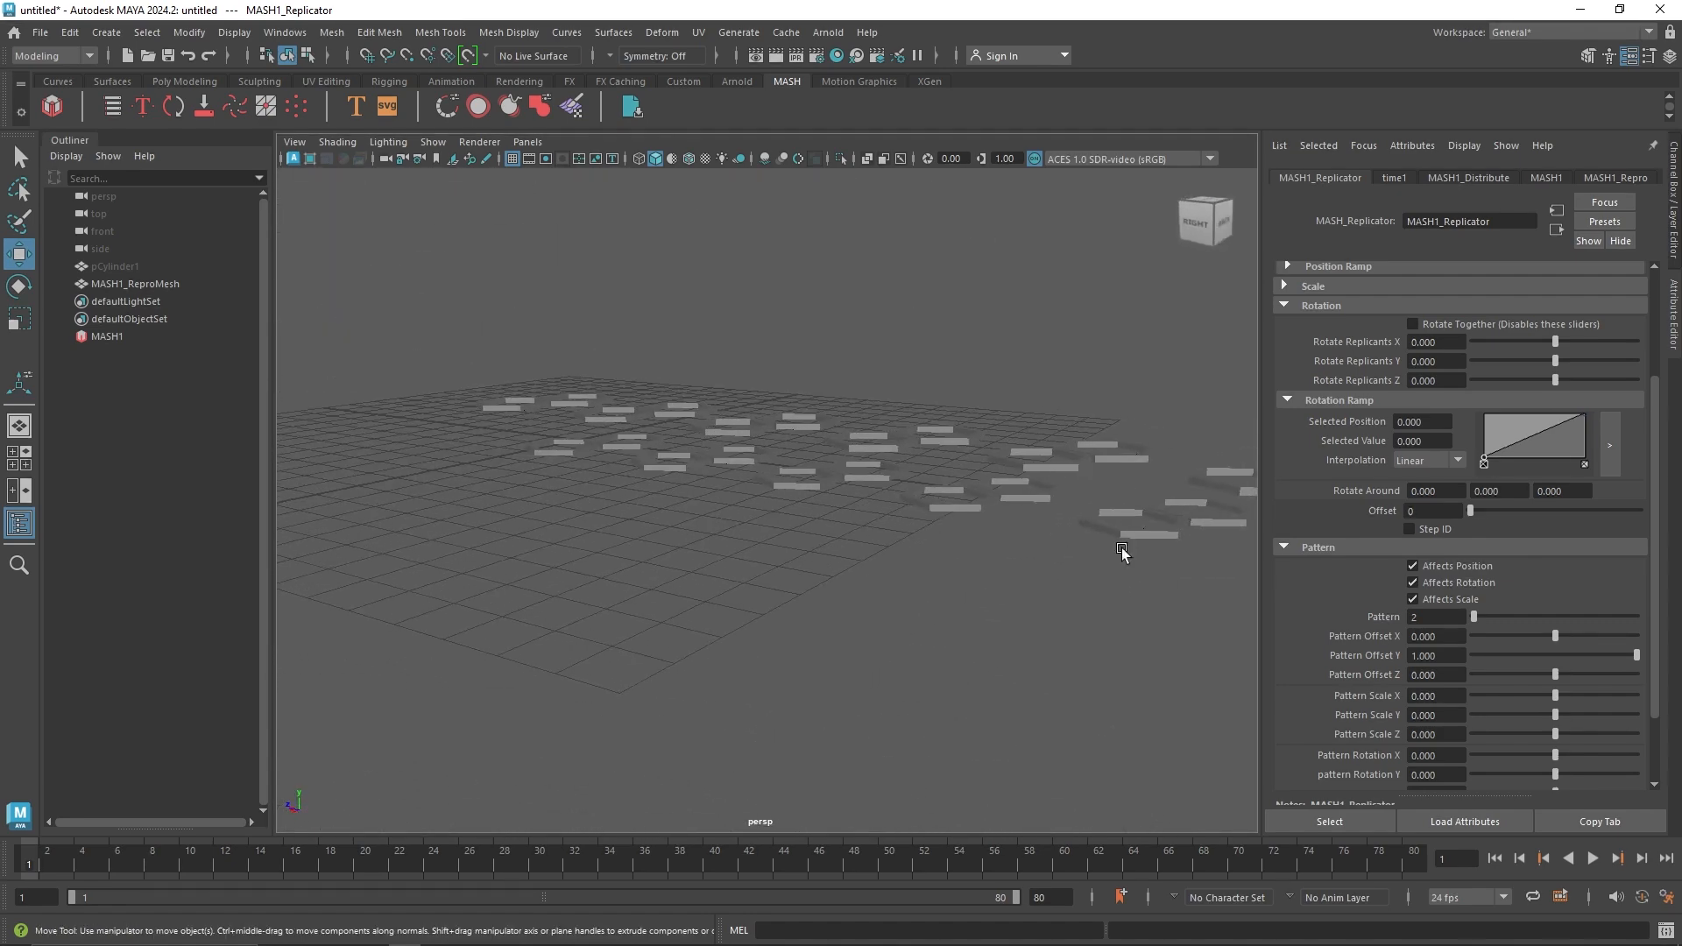
Step: Bring Pattern Offset Y back to 0.011 and try Pattern Scale values of 1.000 in X, Y and Z
drag(1635, 654, 1556, 657)
alt+drag(1139, 517, 1119, 588)
alt+middle_drag(1120, 588, 1056, 581)
drag(1556, 675, 1638, 734)
drag(1619, 696, 1642, 699)
alt+drag(1038, 604, 1074, 594)
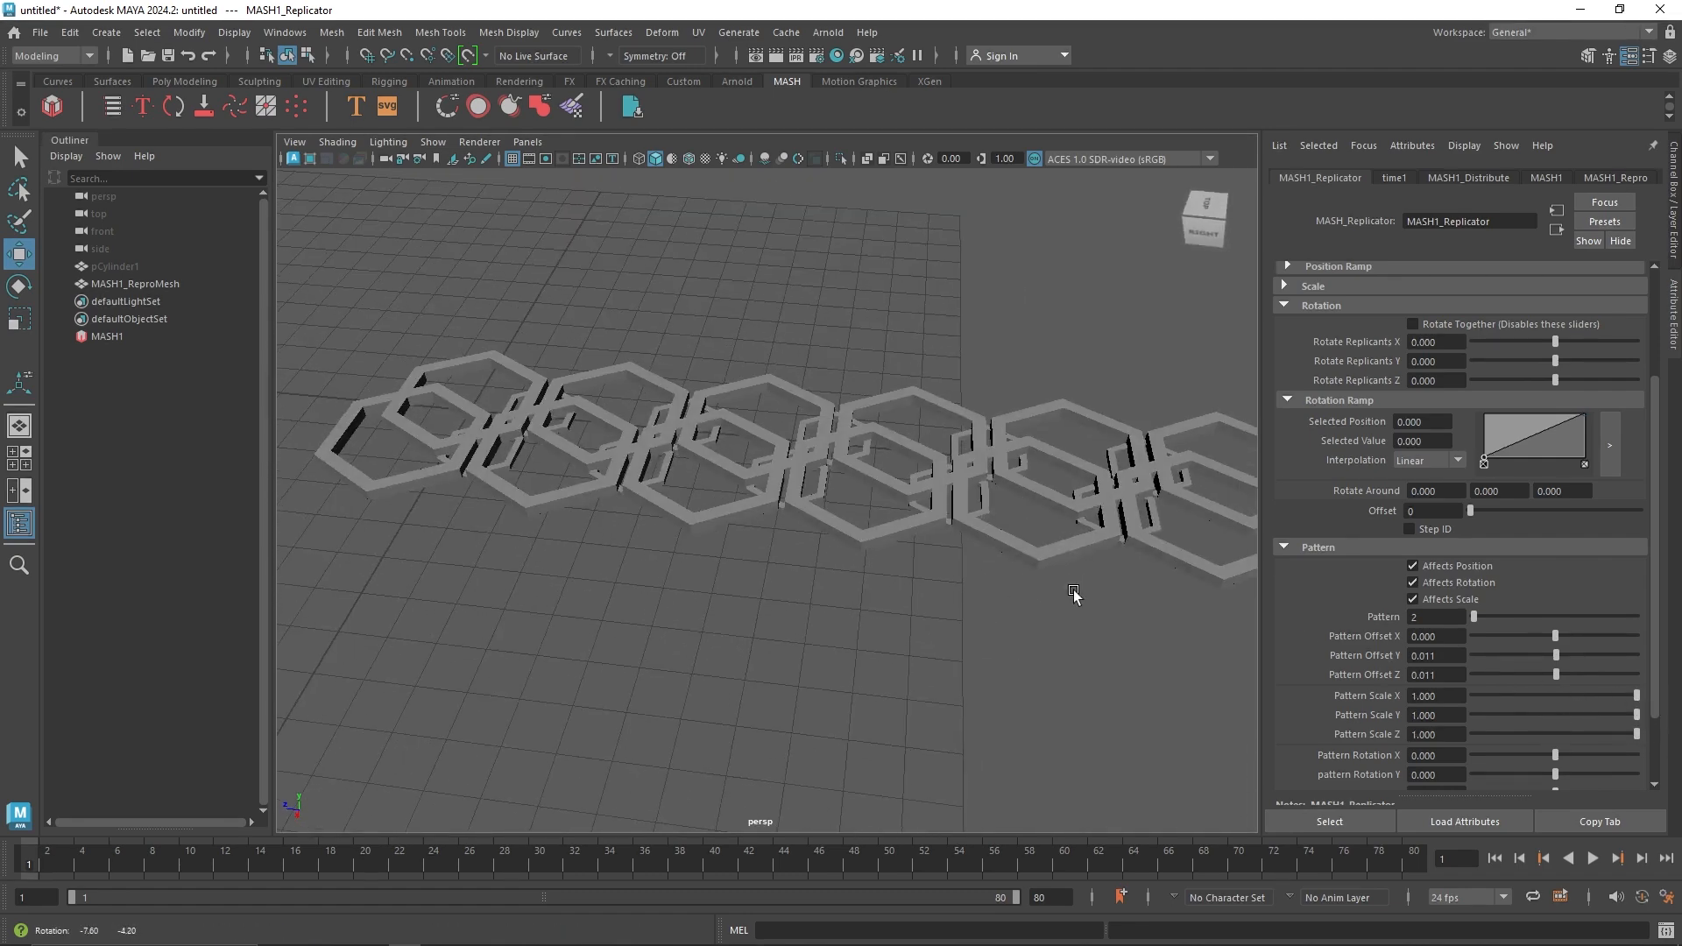
Step: Try Pattern Offset Y at 1.000 with Pattern Rotation at 101.739 in X, 136.957 in Y and 168.261 in Z
drag(1553, 656, 1665, 672)
alt+drag(1106, 641, 993, 589)
scroll(1529, 742, down, 1)
drag(1556, 703, 1601, 703)
drag(1556, 722, 1616, 722)
drag(1556, 741, 1631, 741)
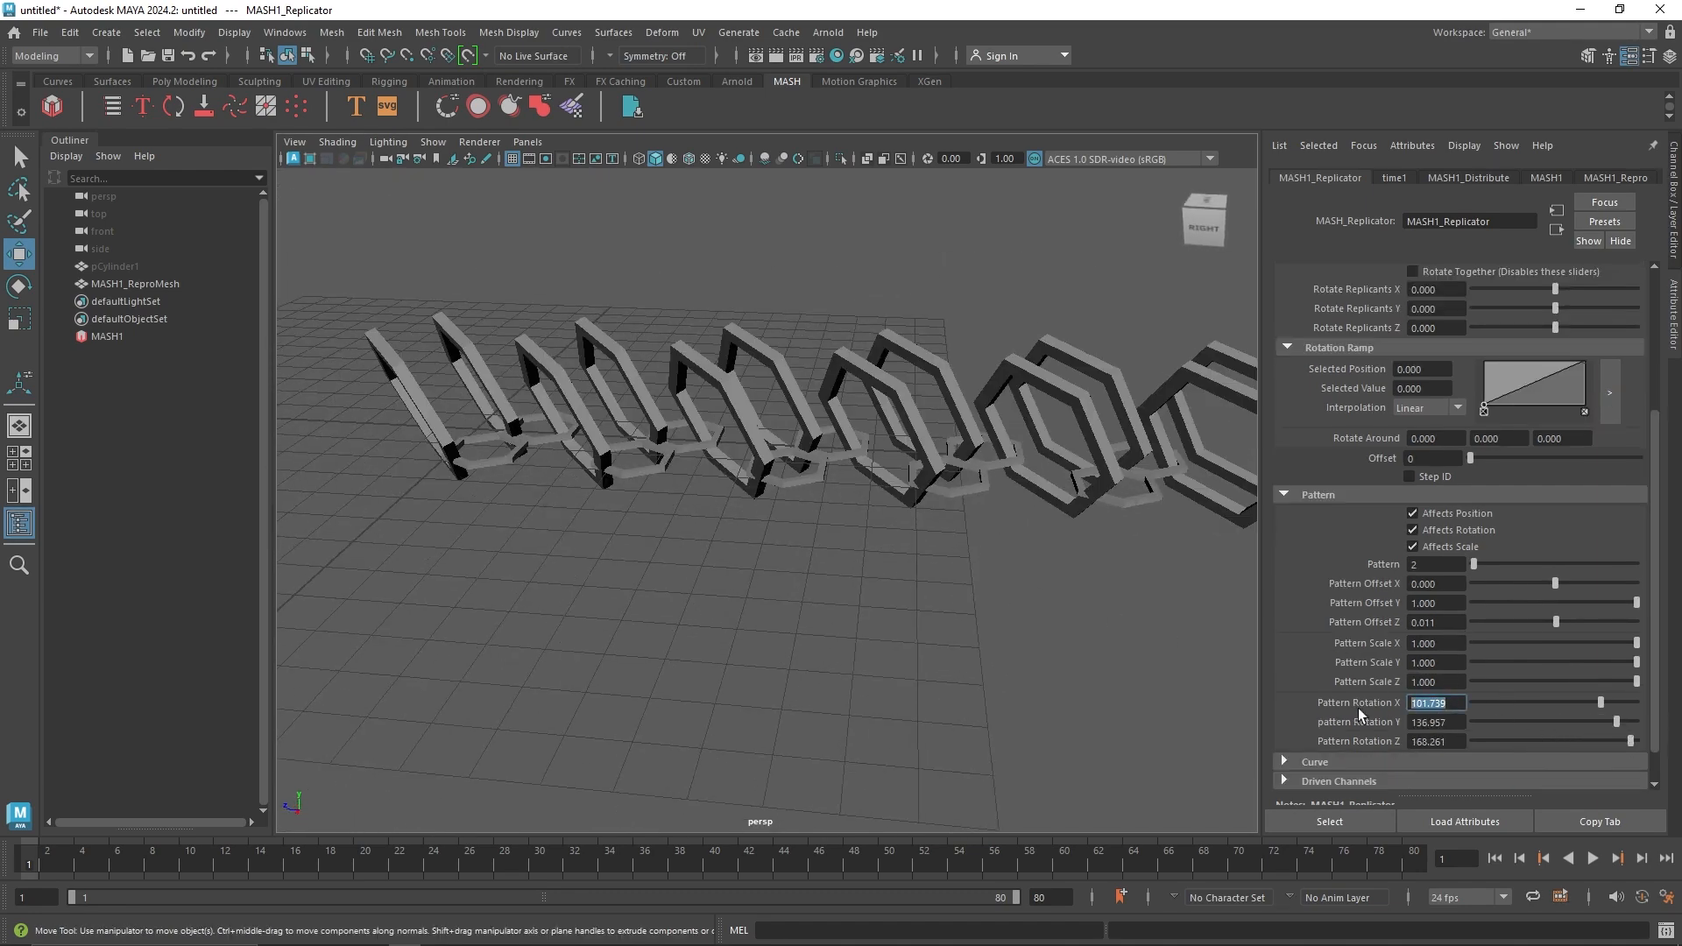
Step: Reset all of the Replicator's pattern offset, scale and rotation values to 0 and collapse the pattern settings
text(0.)
drag(1450, 722, 1410, 741)
text(0)
drag(1441, 663, 1407, 603)
text(0.000)
click(1434, 583)
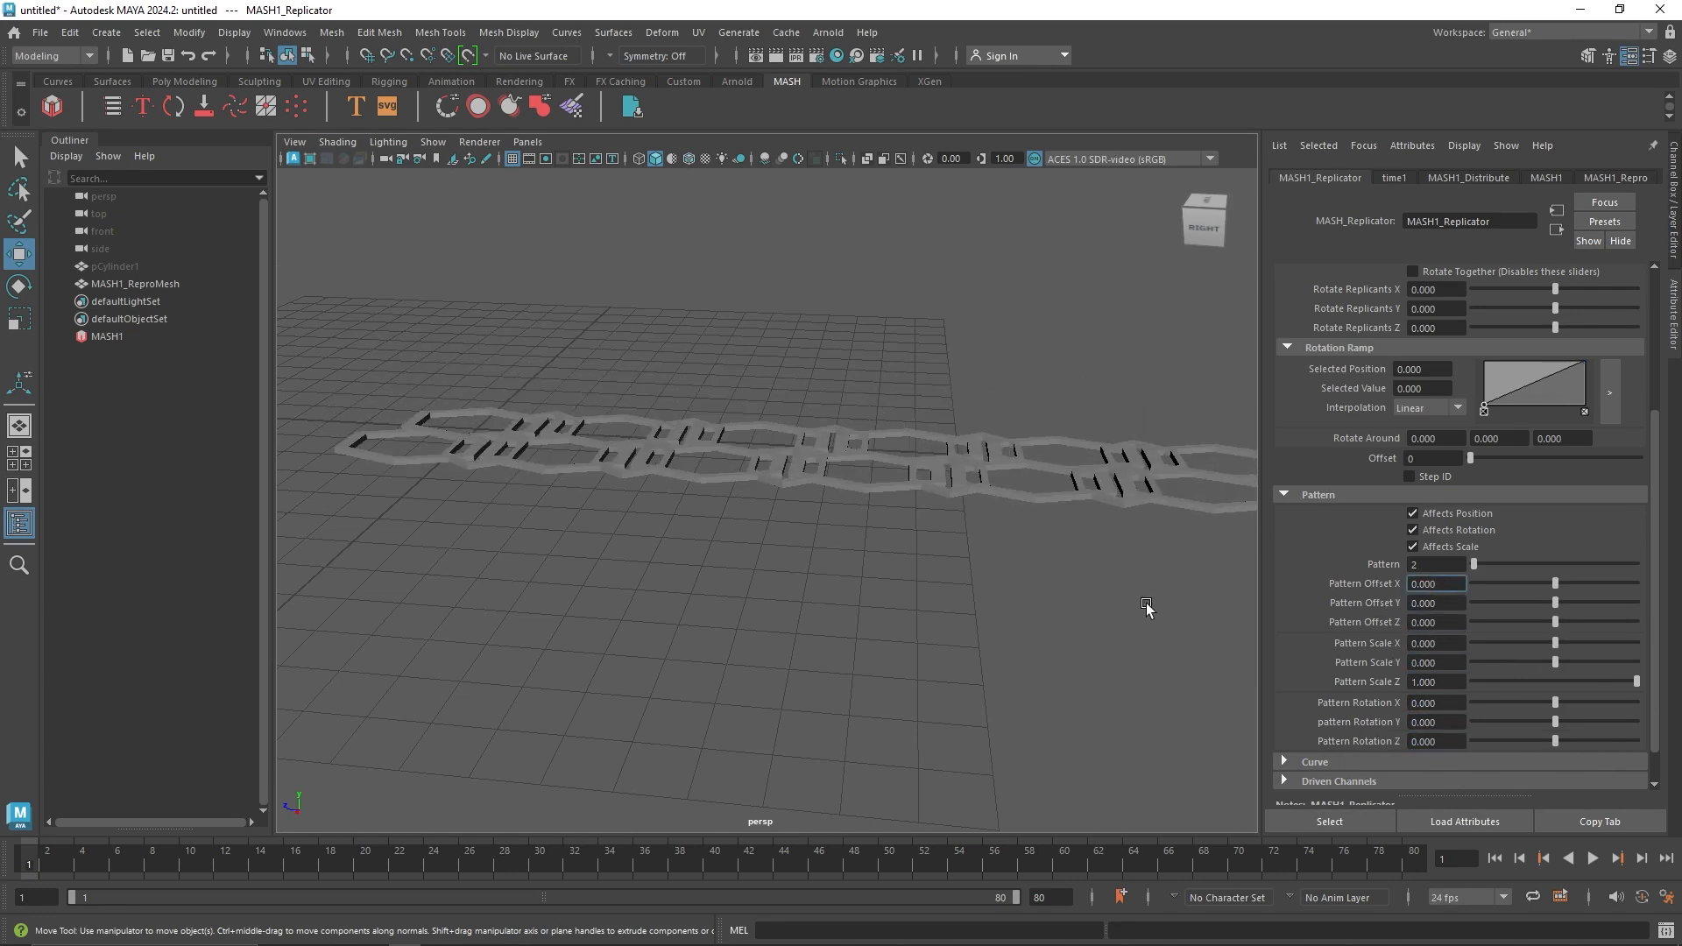
click(1448, 663)
scroll(1104, 642, down, 4)
scroll(1314, 585, down, 1)
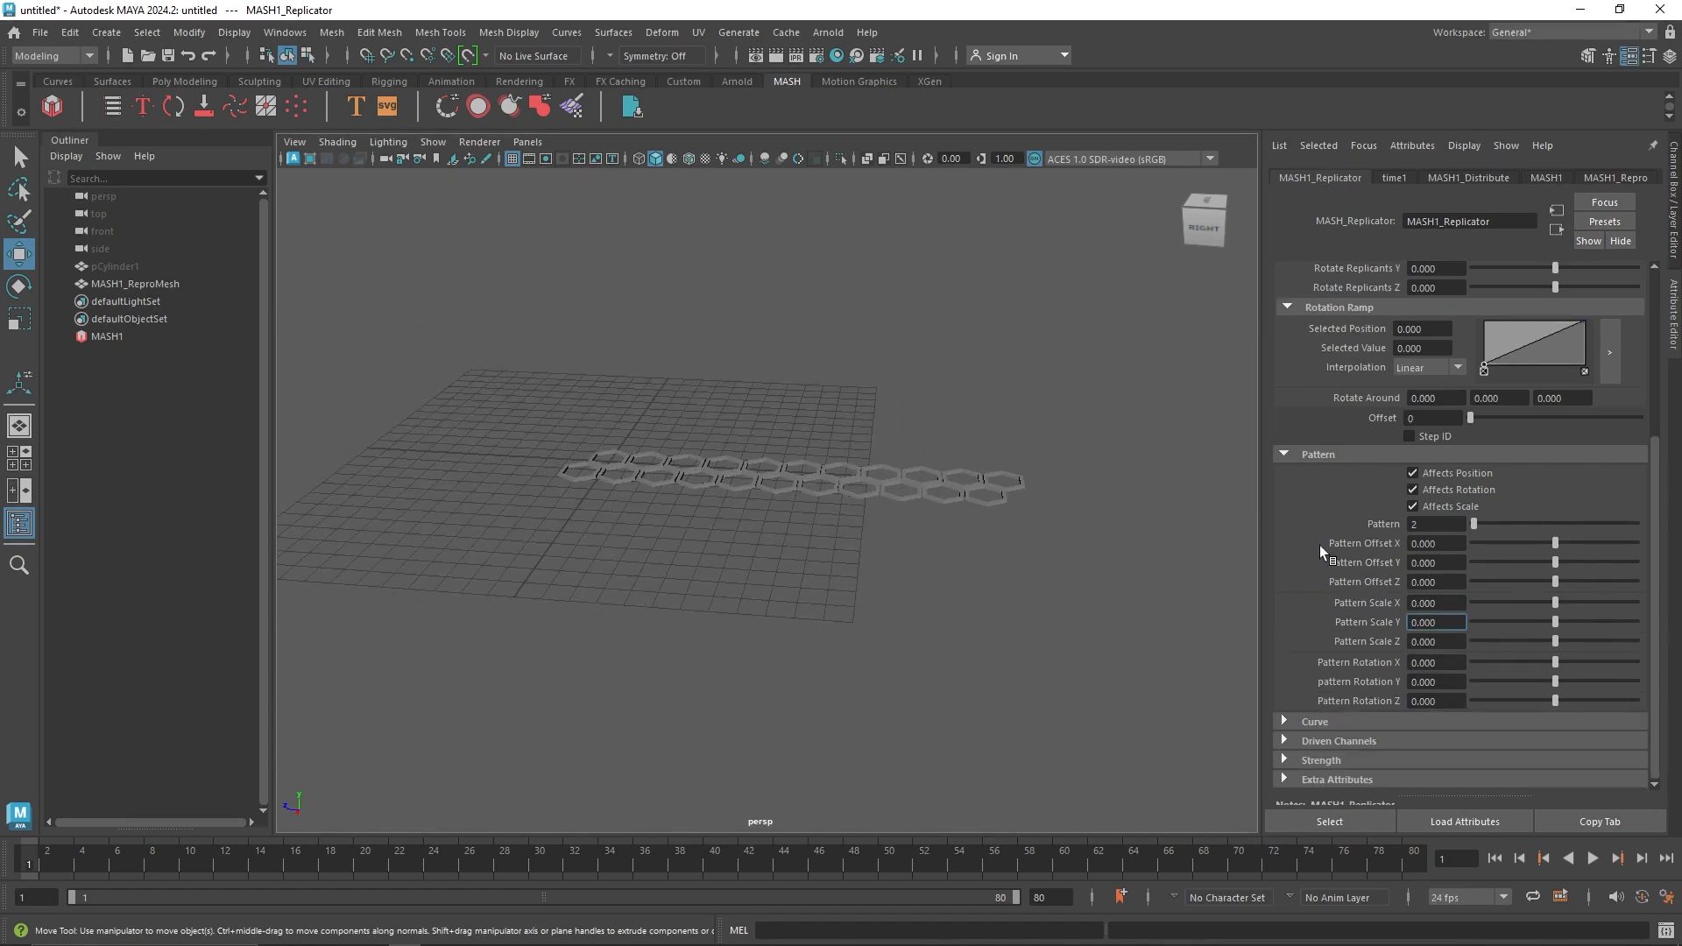
click(1316, 456)
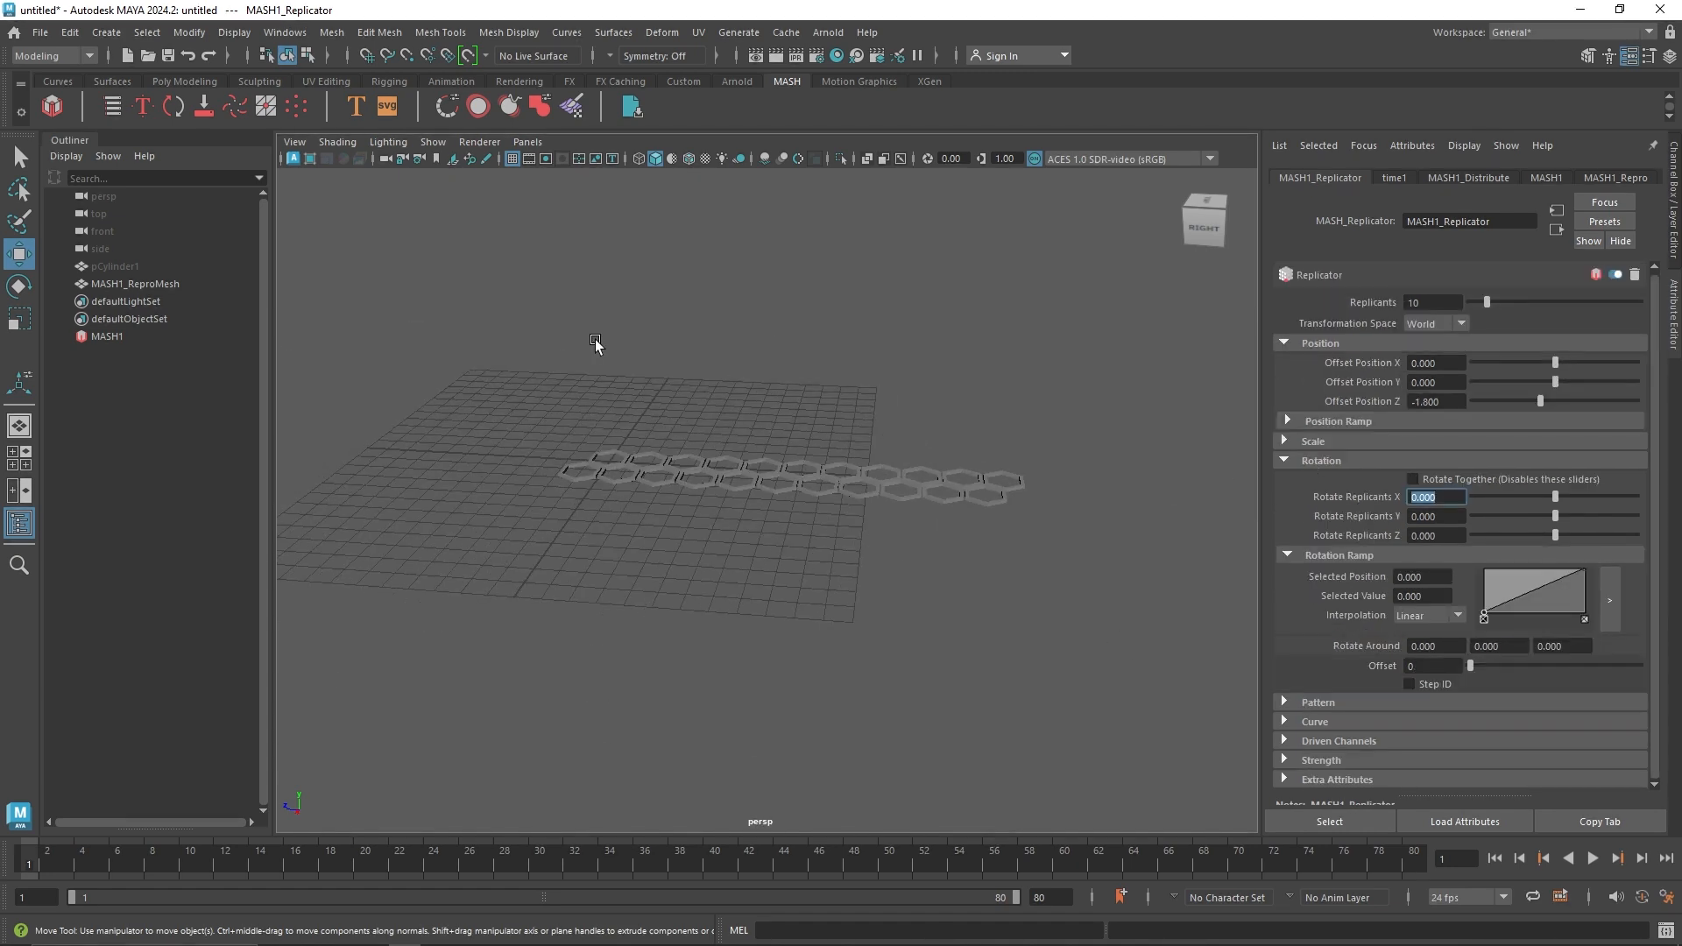
Step: Draw a wavy seven-point CV curve in the top view, starting at the near end of the hexagon rows
click(106, 33)
mouse_move(209, 168)
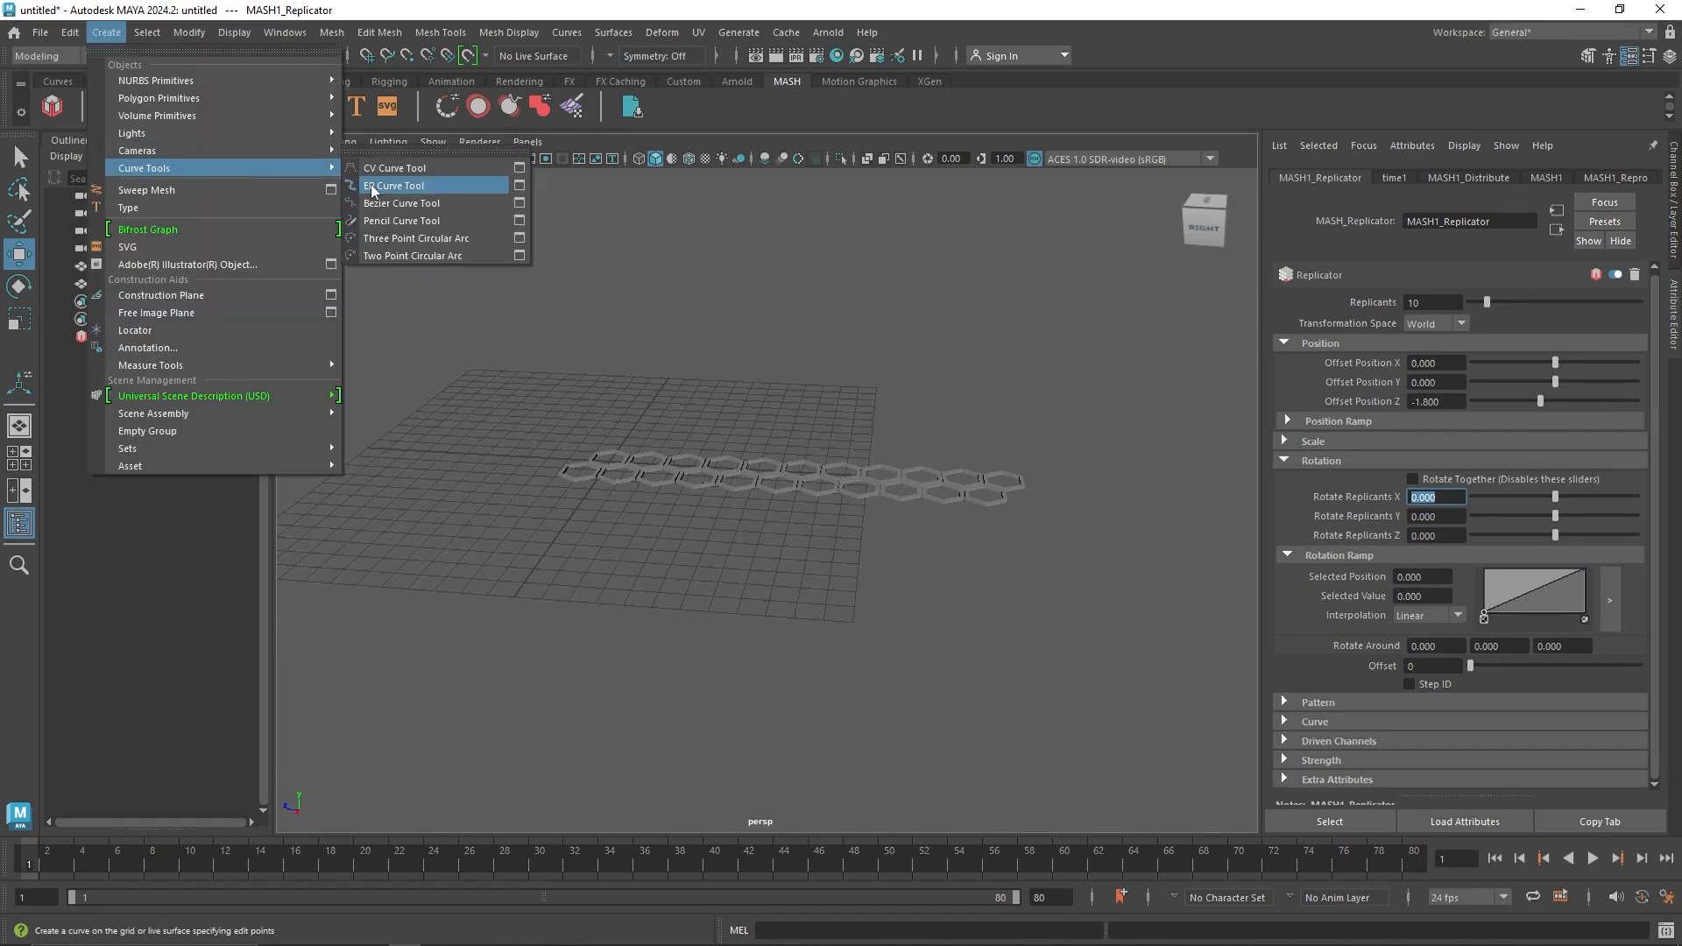
click(382, 170)
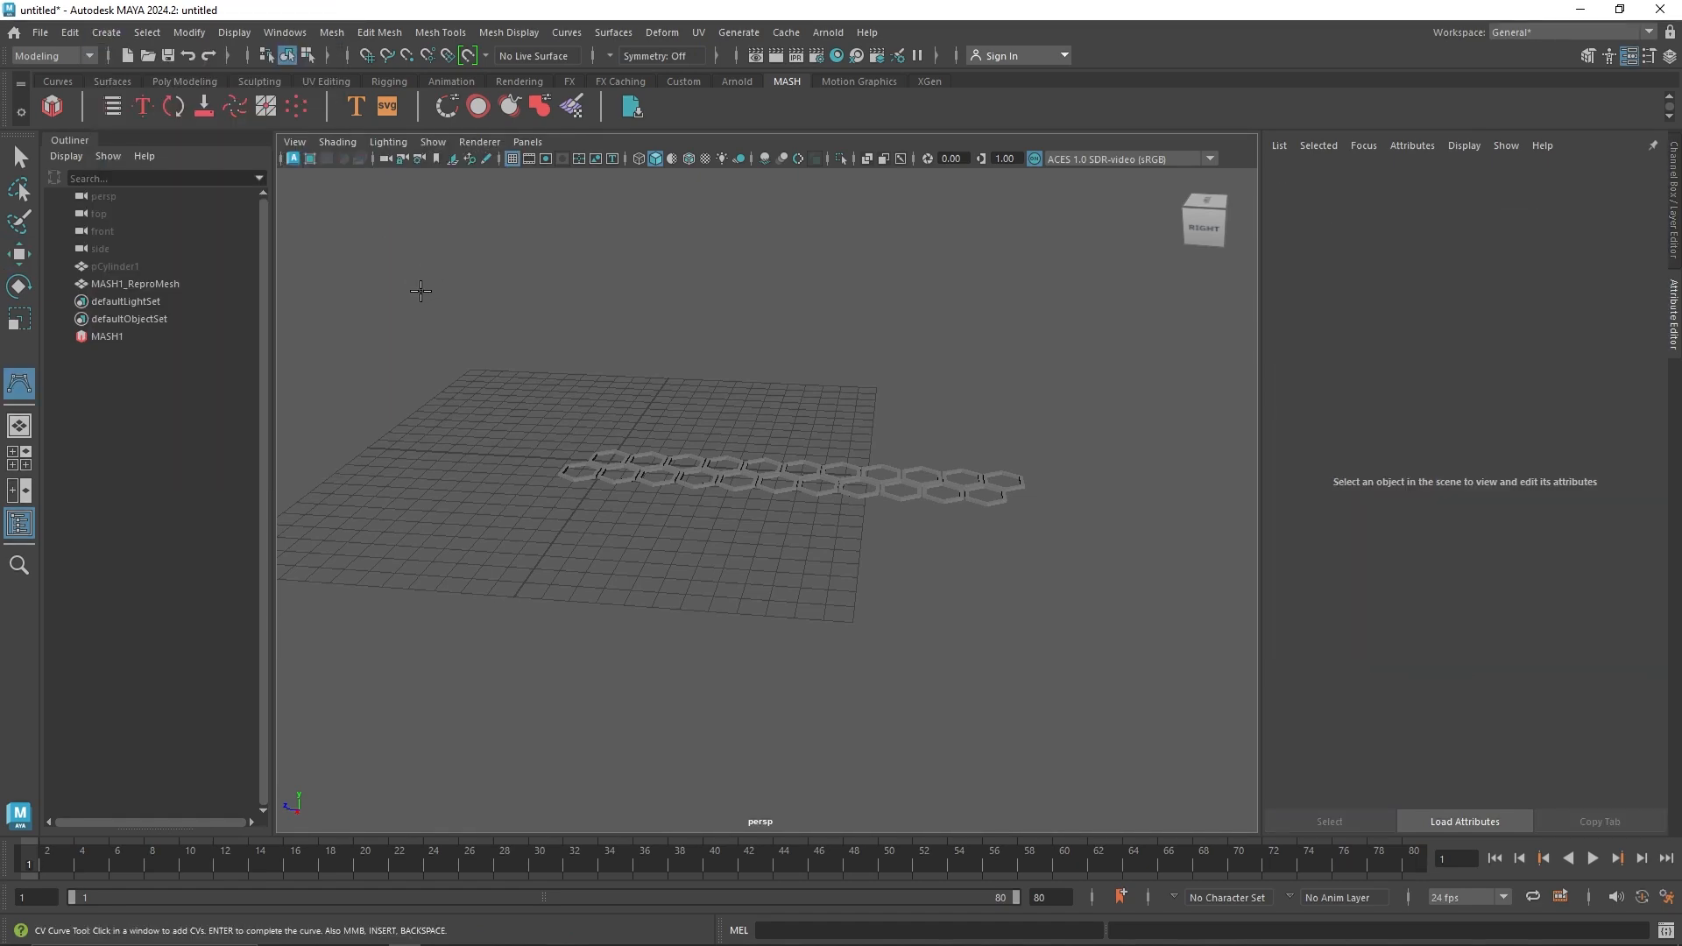
key(space)
key(space)
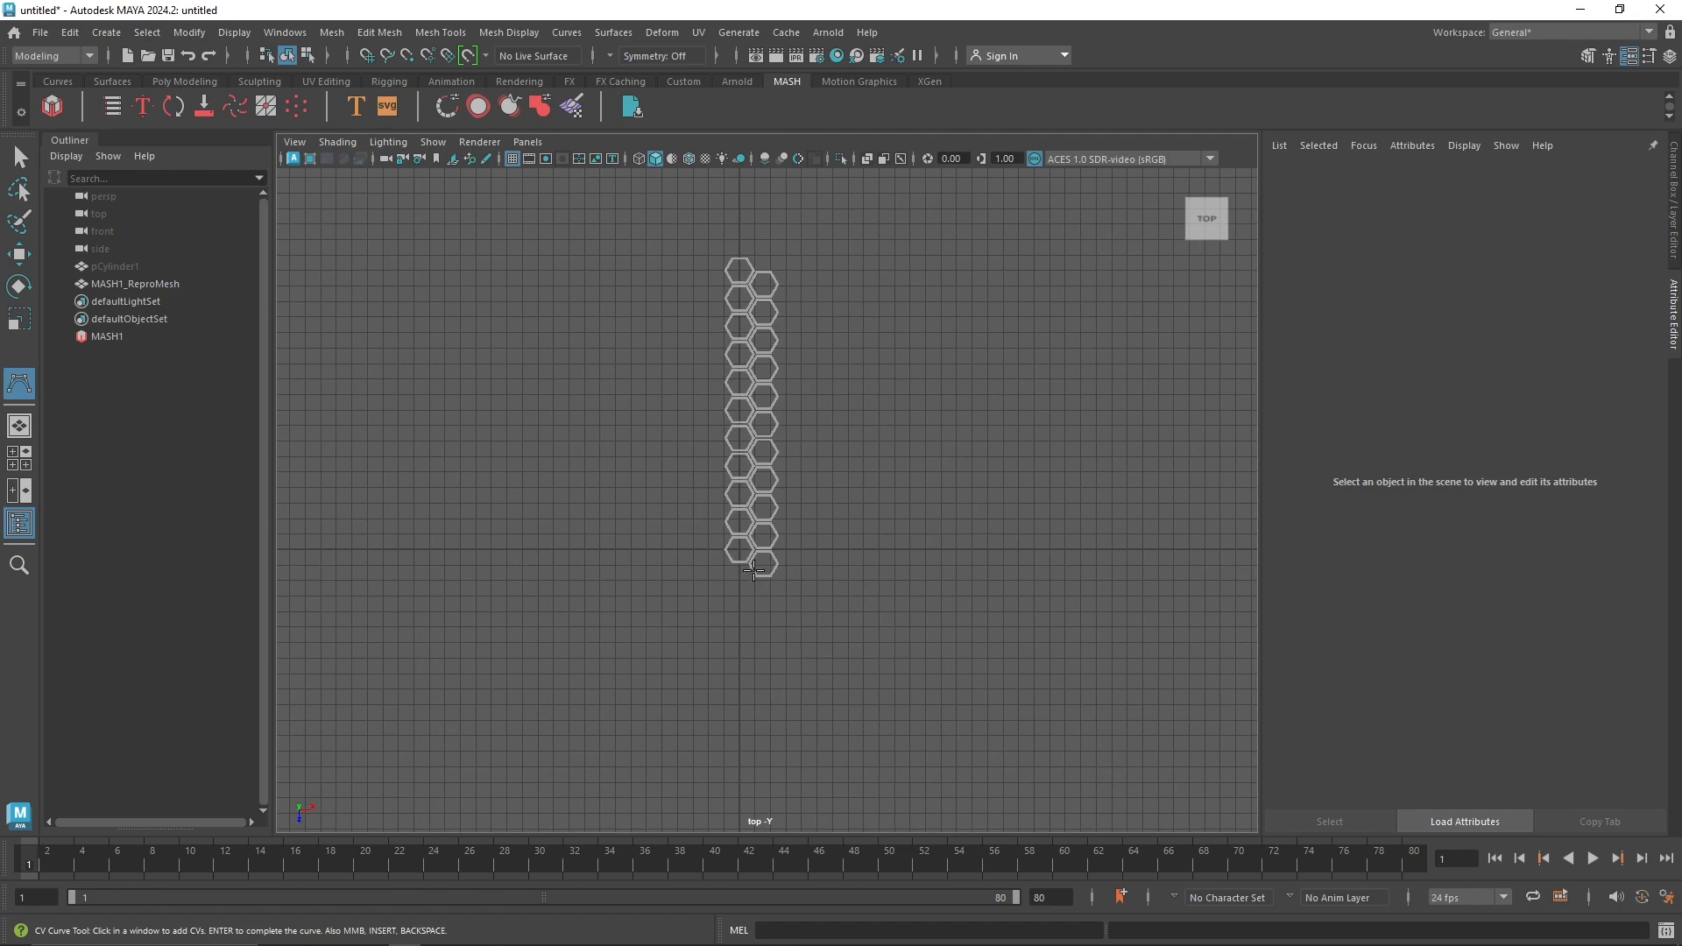
click(736, 554)
click(769, 487)
click(874, 499)
click(914, 539)
click(999, 540)
click(1042, 487)
click(1071, 424)
key(Return)
key(space)
key(space)
alt+middle_drag(891, 493, 732, 454)
Step: Connect curve1 to the MASH1 Replicator's Curve input so the hexagon replicants follow it
click(130, 351)
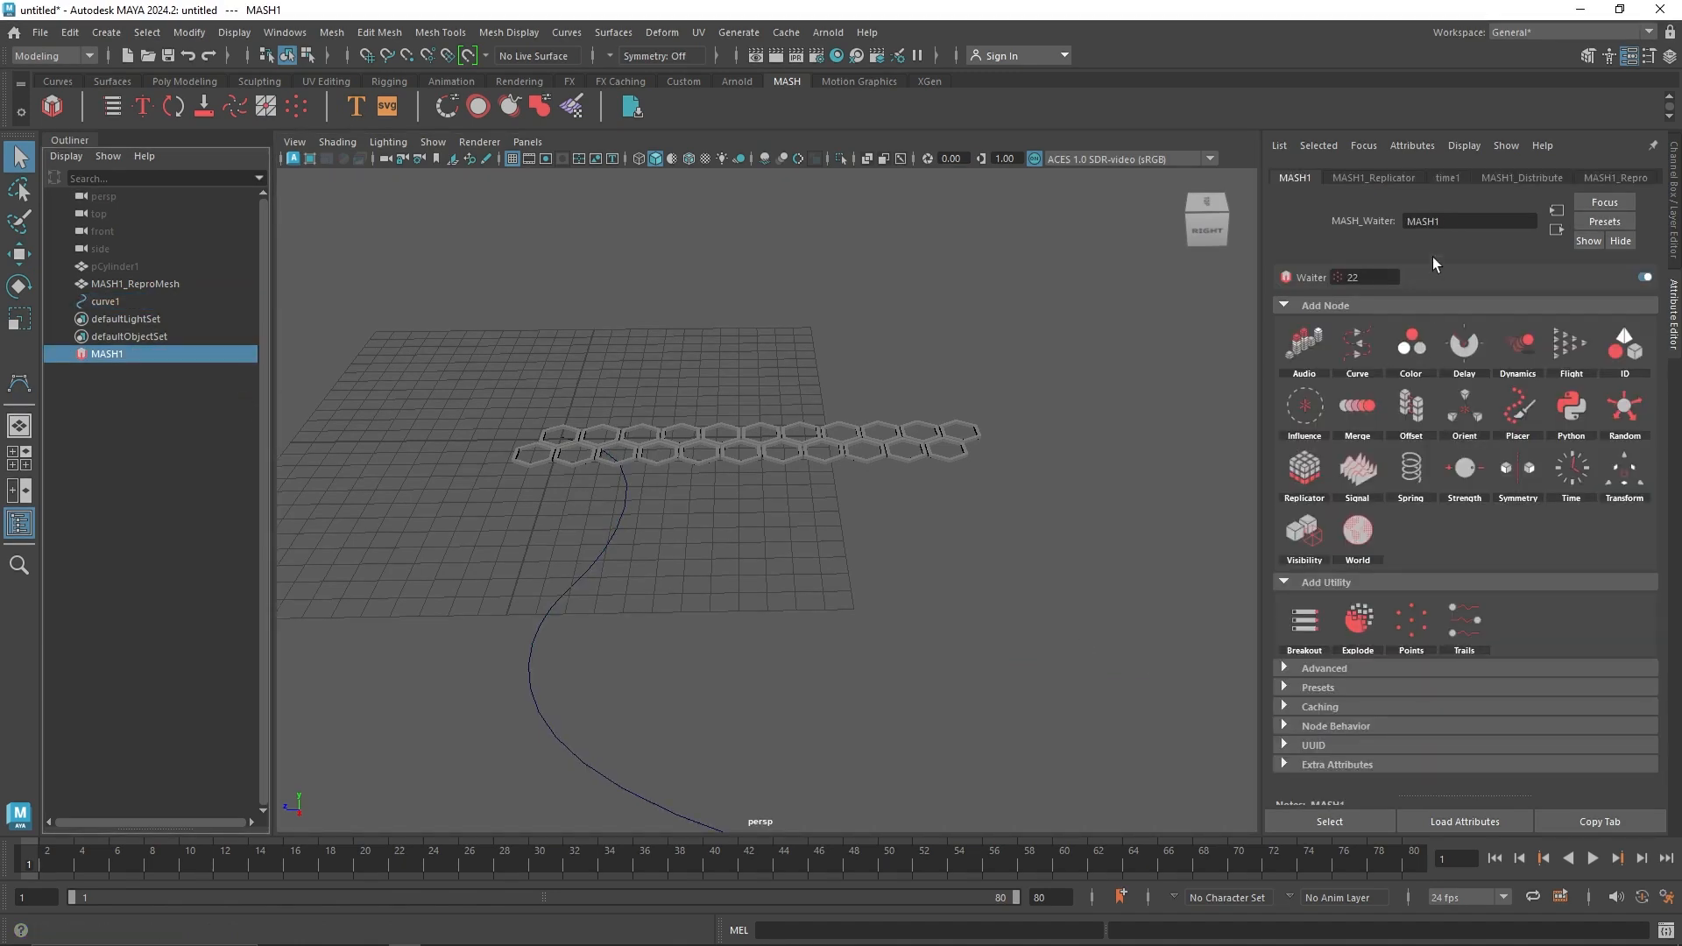
click(1401, 180)
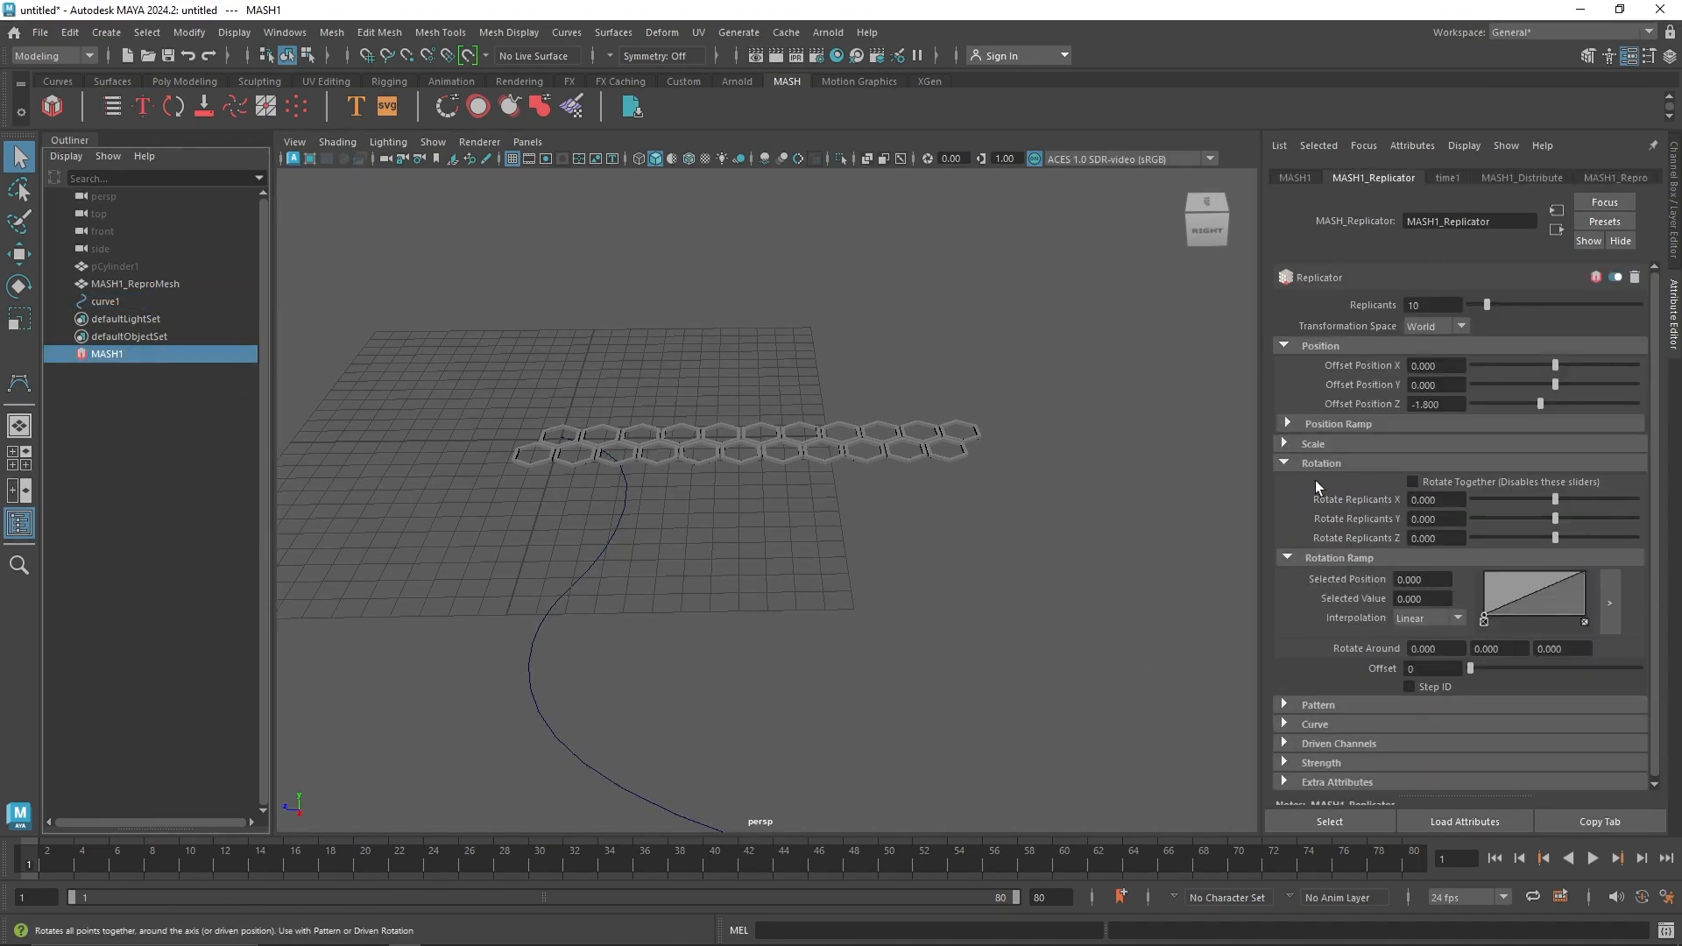
click(1328, 726)
scroll(1333, 714, down, 3)
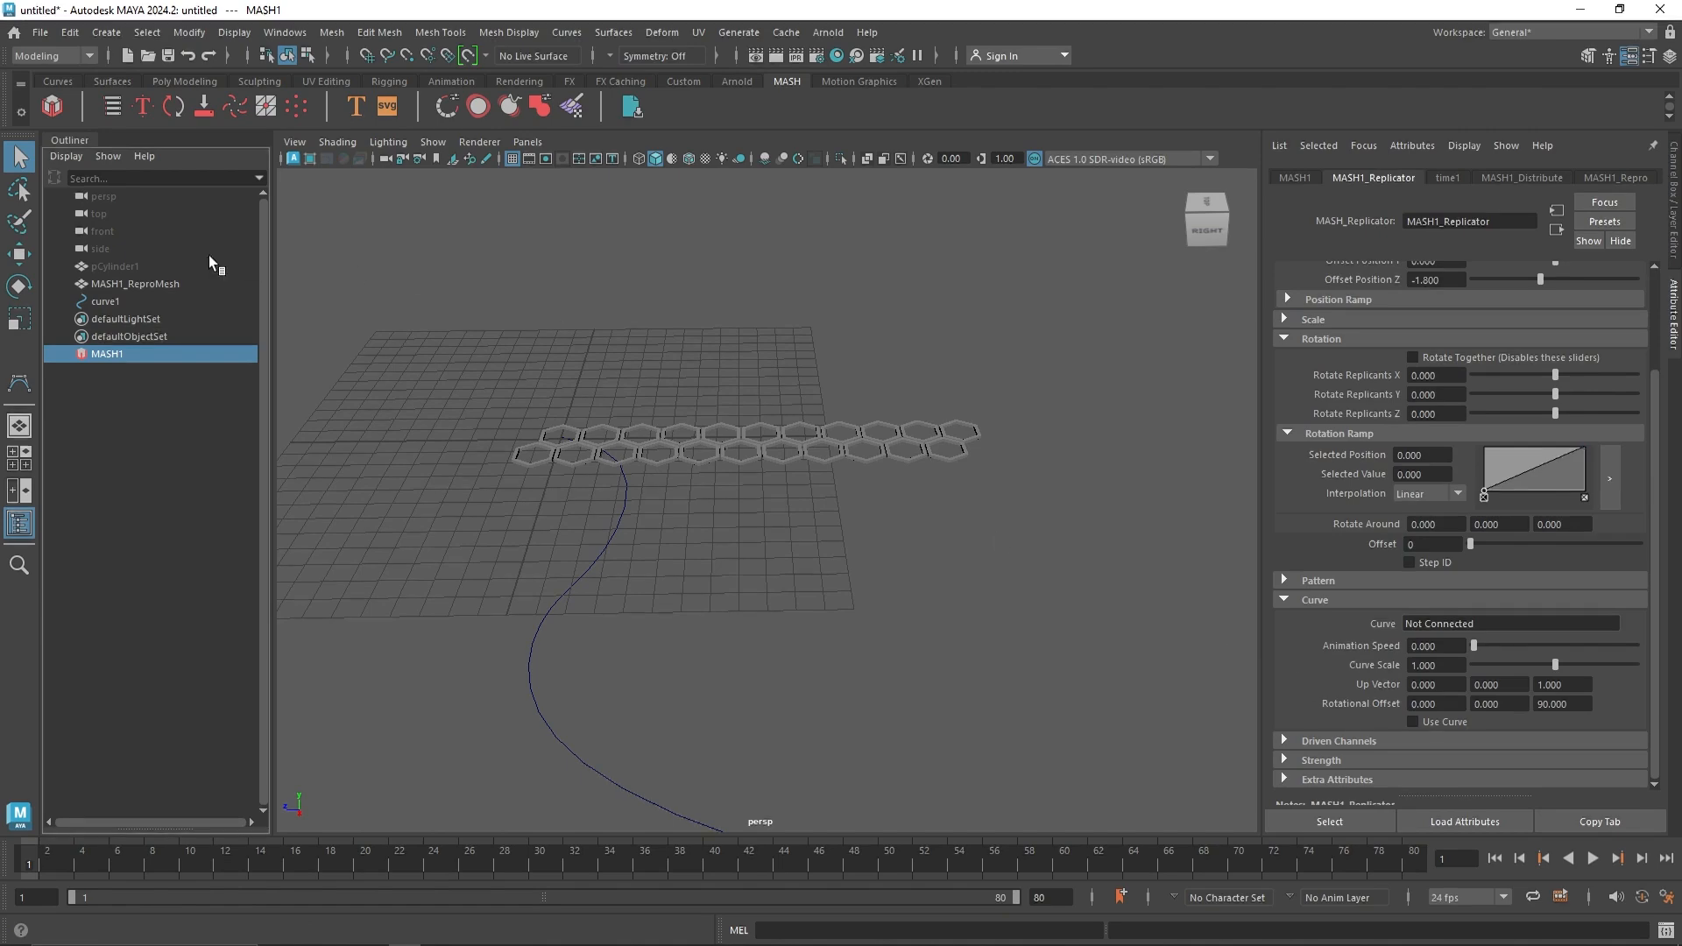
middle_drag(116, 297, 773, 467)
middle_drag(1414, 634, 1433, 622)
alt+drag(1055, 579, 945, 590)
alt+middle_drag(944, 589, 785, 557)
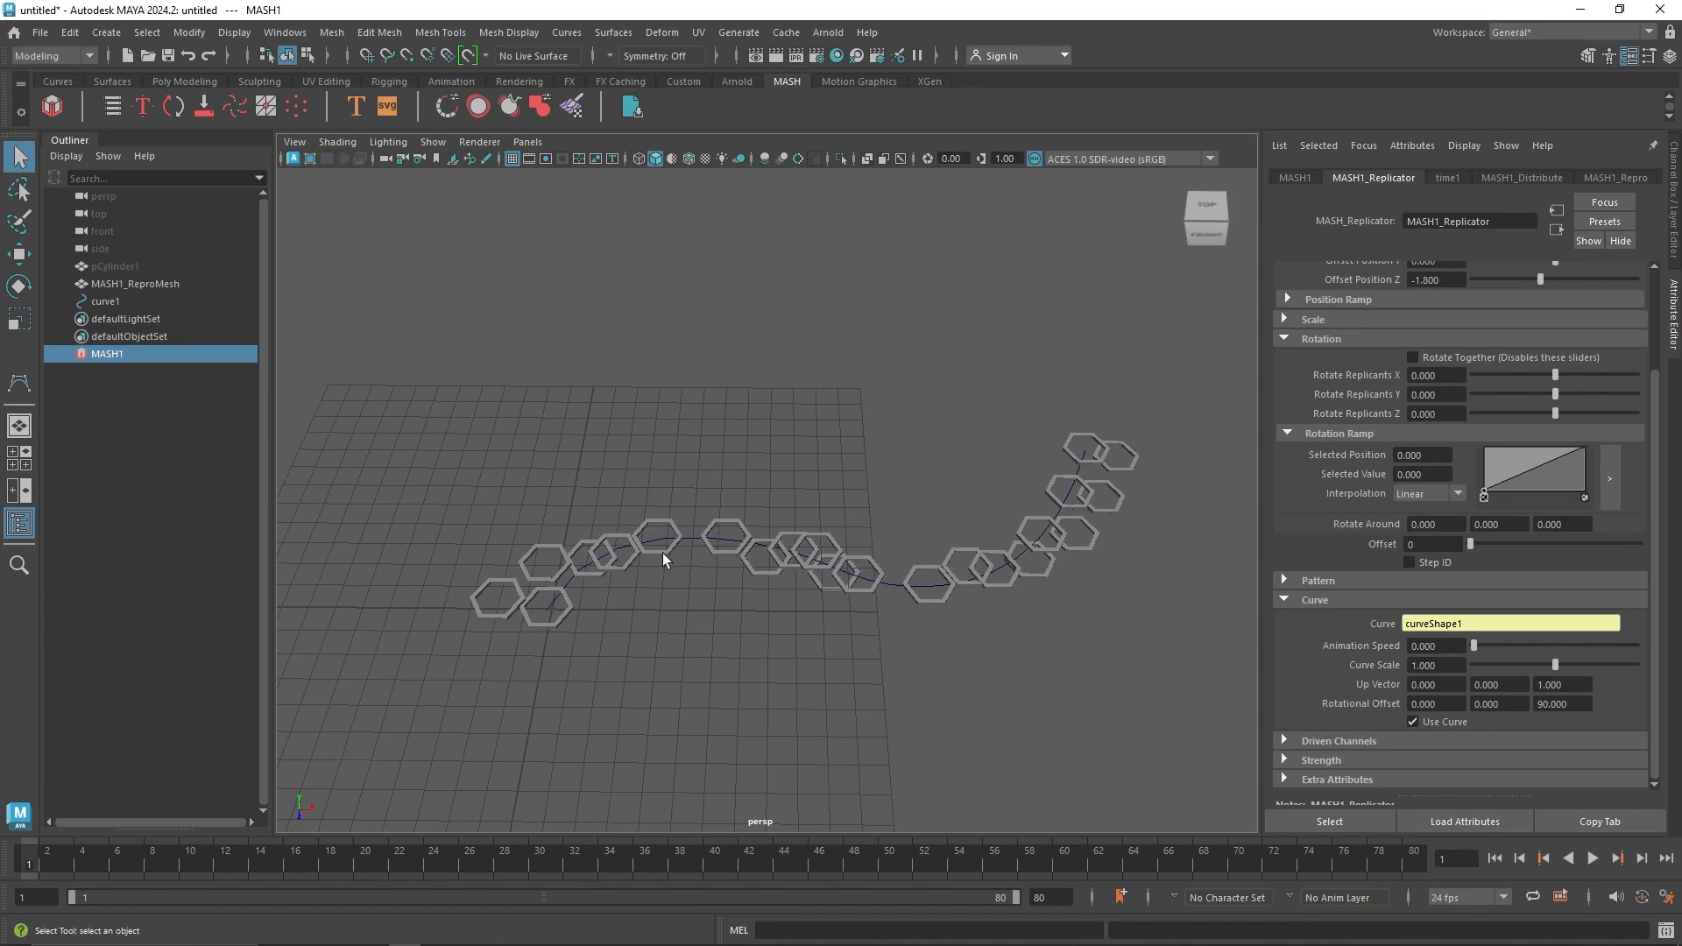
alt+drag(739, 580, 979, 567)
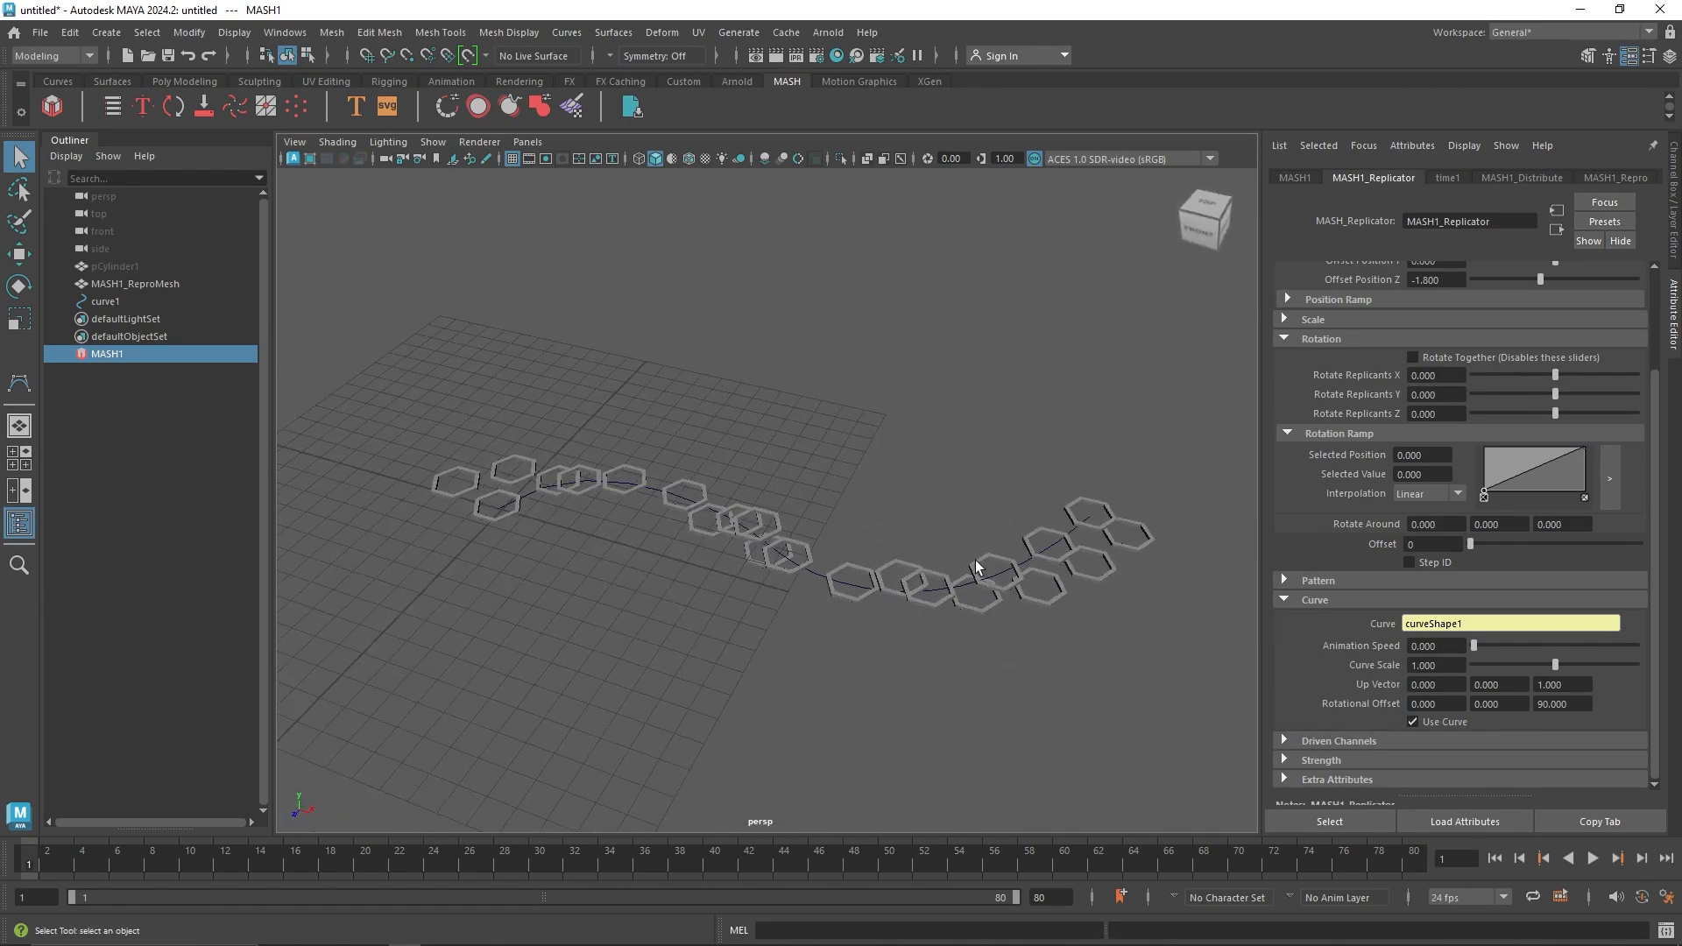
Step: Reshape the curve vertically by raising a middle control vertex and lowering one nearer the far end
click(1075, 538)
right_drag(863, 374, 685, 323)
drag(781, 580, 821, 317)
key(w)
alt+drag(947, 489, 911, 492)
drag(858, 433, 882, 518)
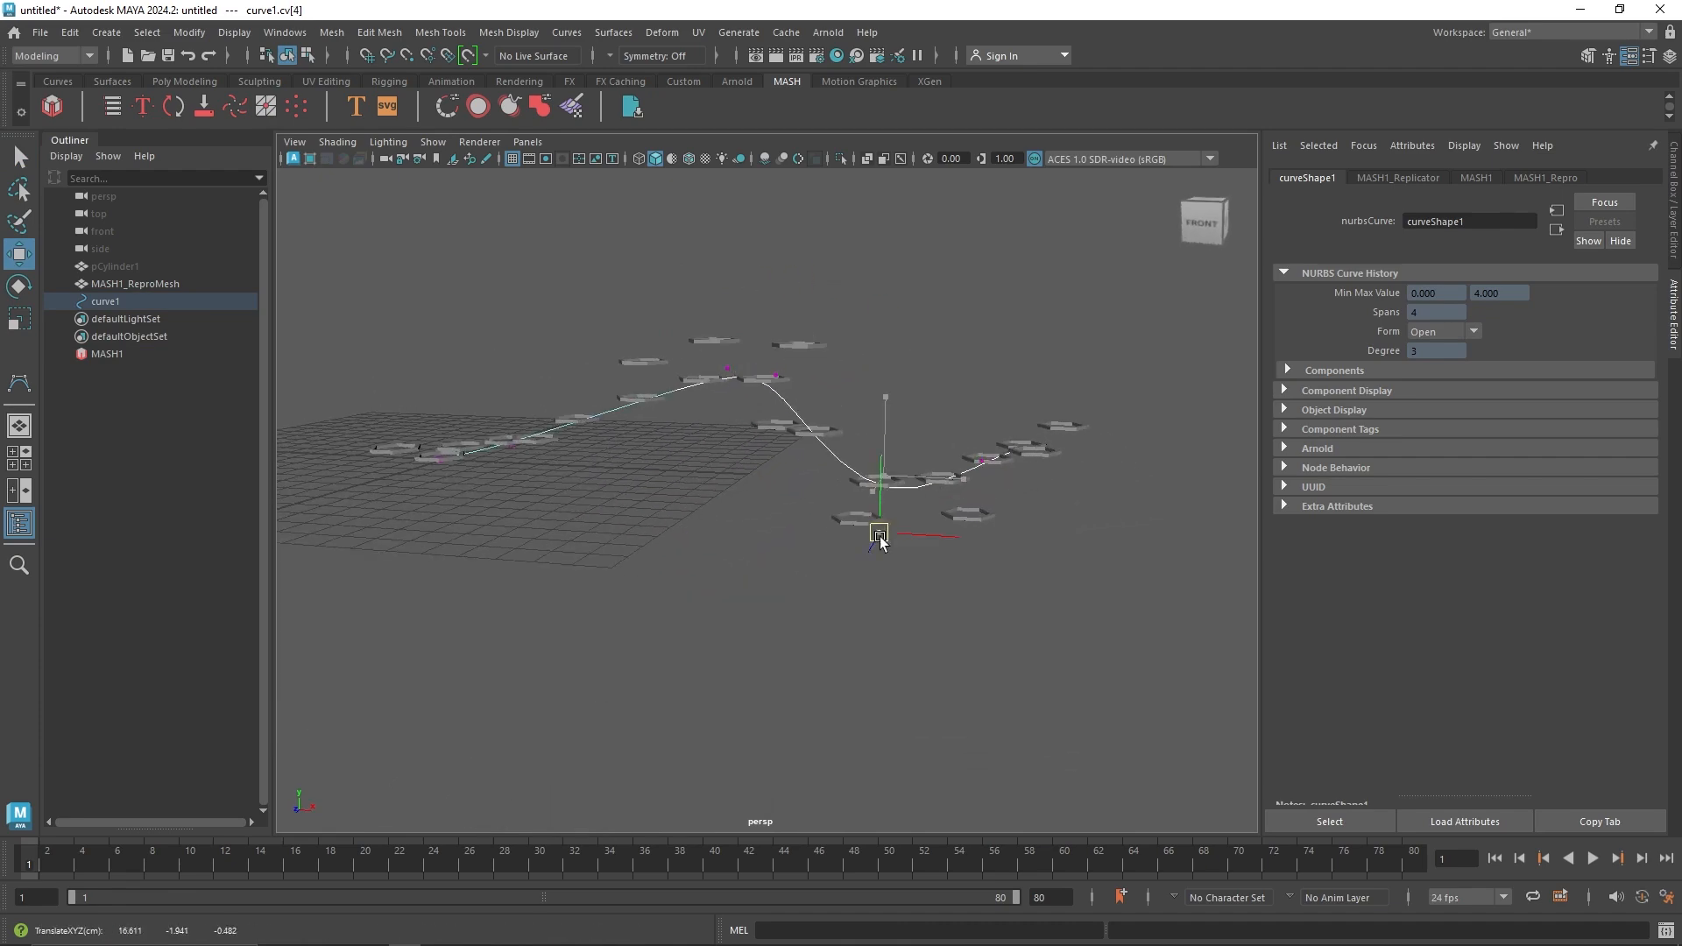
alt+drag(957, 456, 903, 500)
click(925, 527)
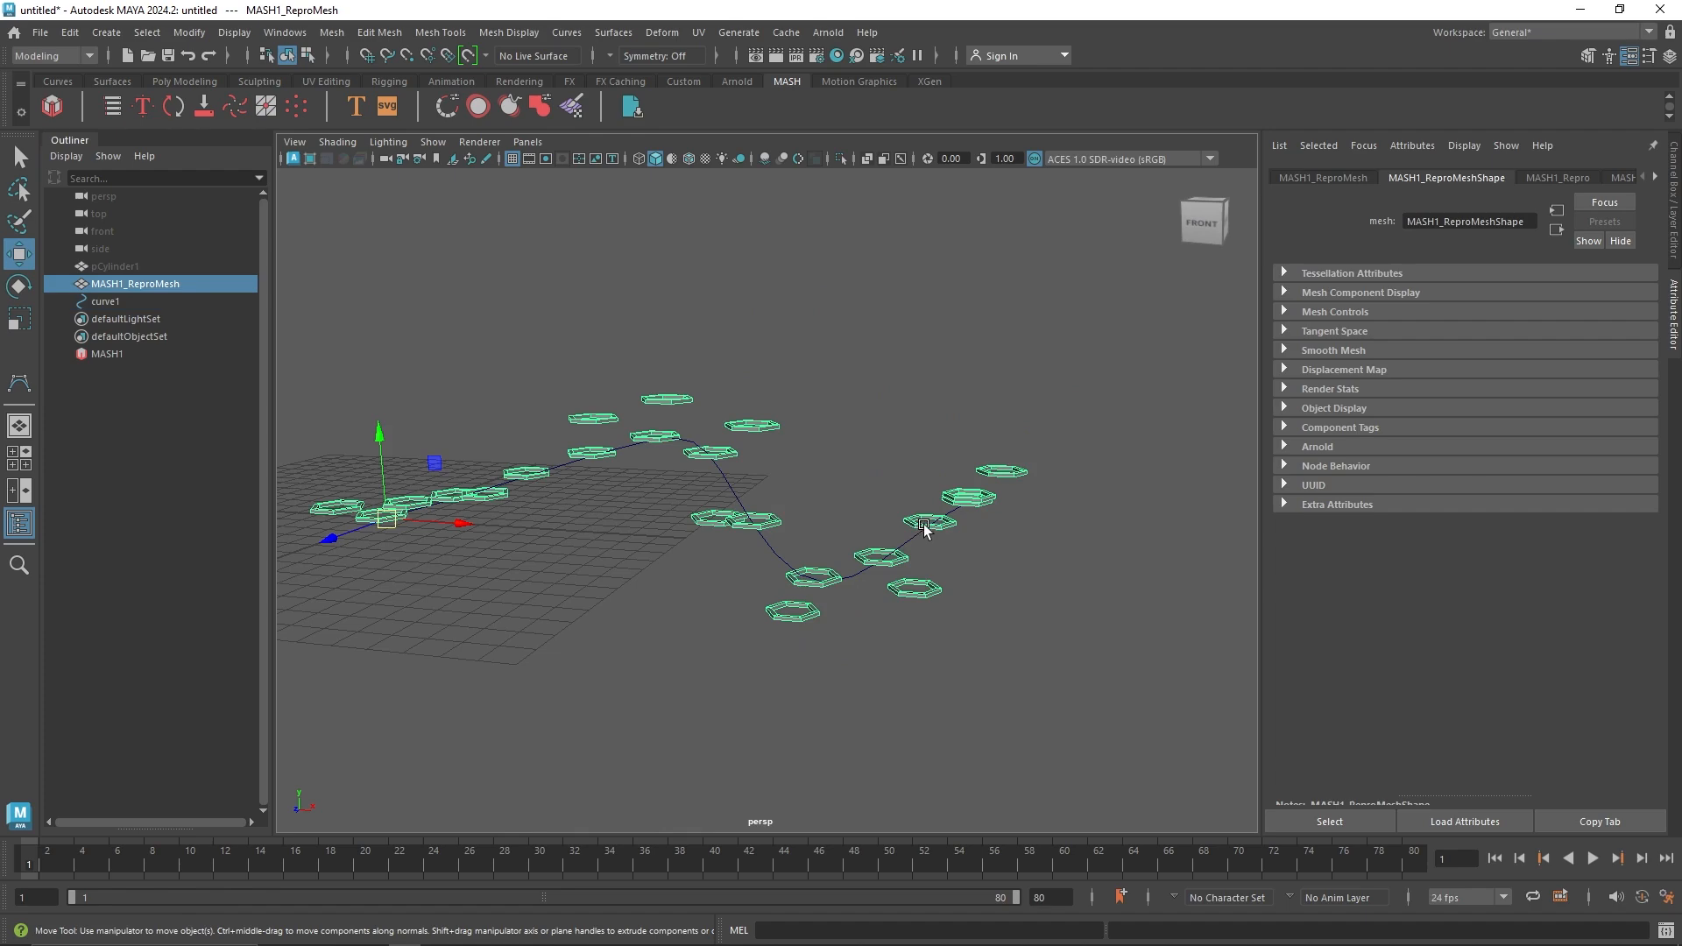
click(912, 424)
Step: Move more control vertices of curve1 to form a wide S-shaped path for the hexagons
click(144, 302)
right_click(840, 319)
right_drag(839, 319, 737, 319)
alt+drag(876, 368, 906, 499)
drag(552, 481, 607, 476)
alt+drag(462, 519, 675, 443)
click(587, 469)
drag(751, 565, 811, 681)
click(961, 580)
click(929, 594)
click(929, 583)
right_drag(961, 512, 878, 483)
drag(876, 480, 630, 382)
right_drag(631, 382, 713, 326)
Step: Set the MASH1 Replicator's Replicants to 51 and rotate the replicants 78.261 in X and 180 in Y and Z
click(165, 340)
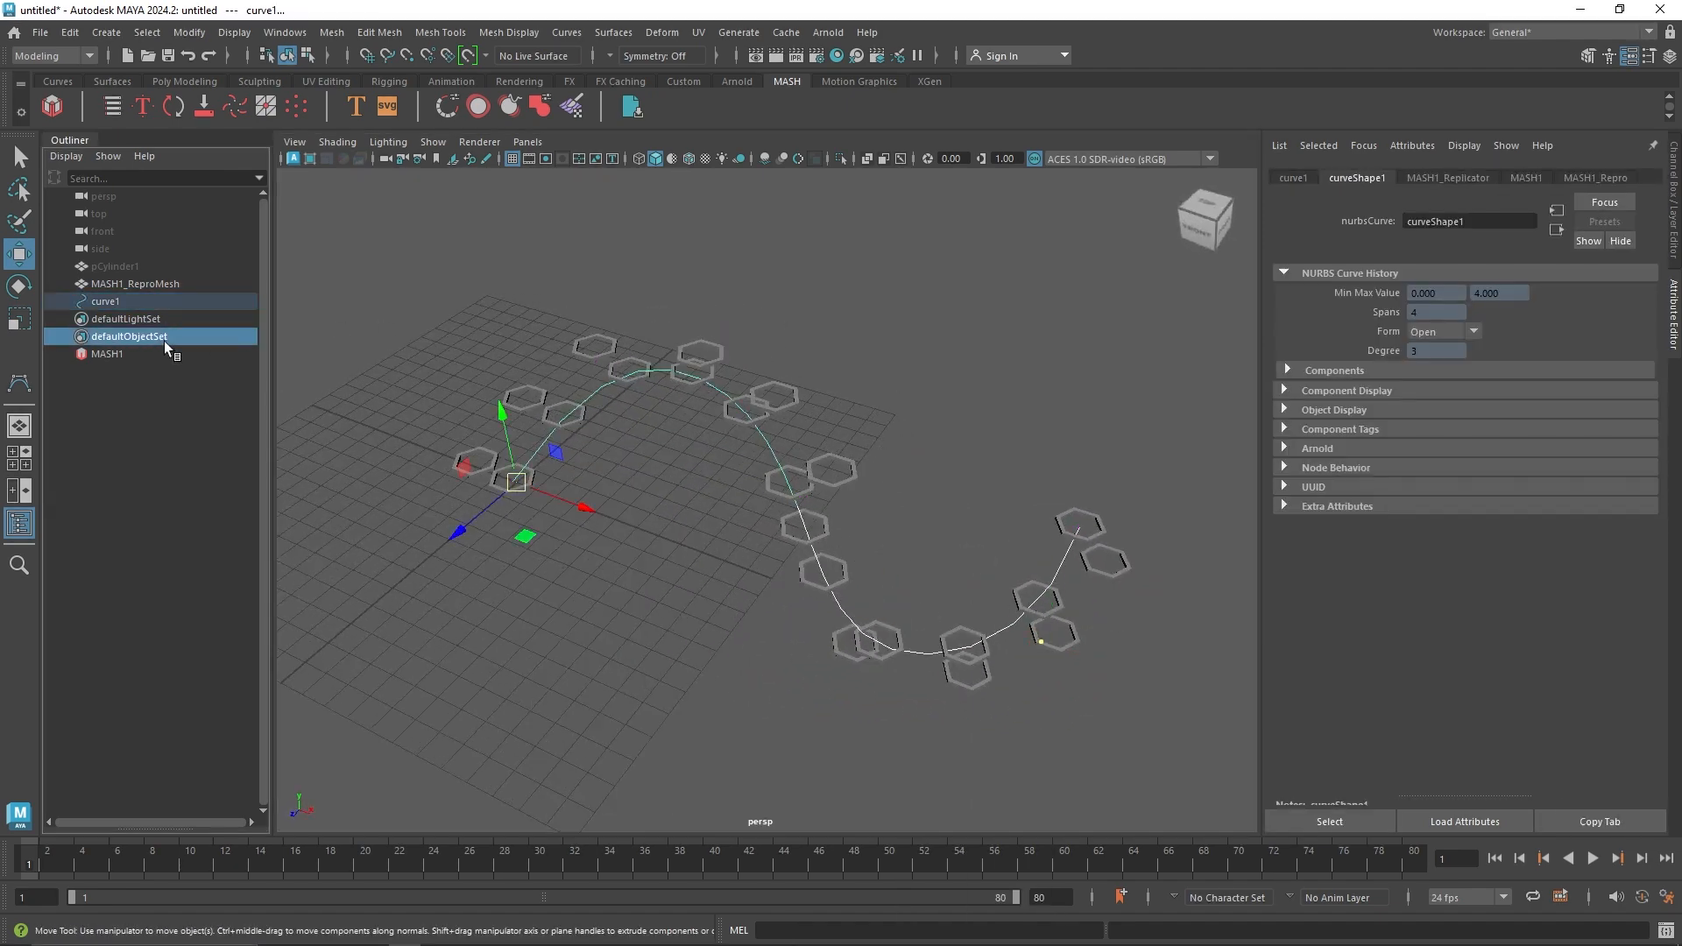
click(209, 357)
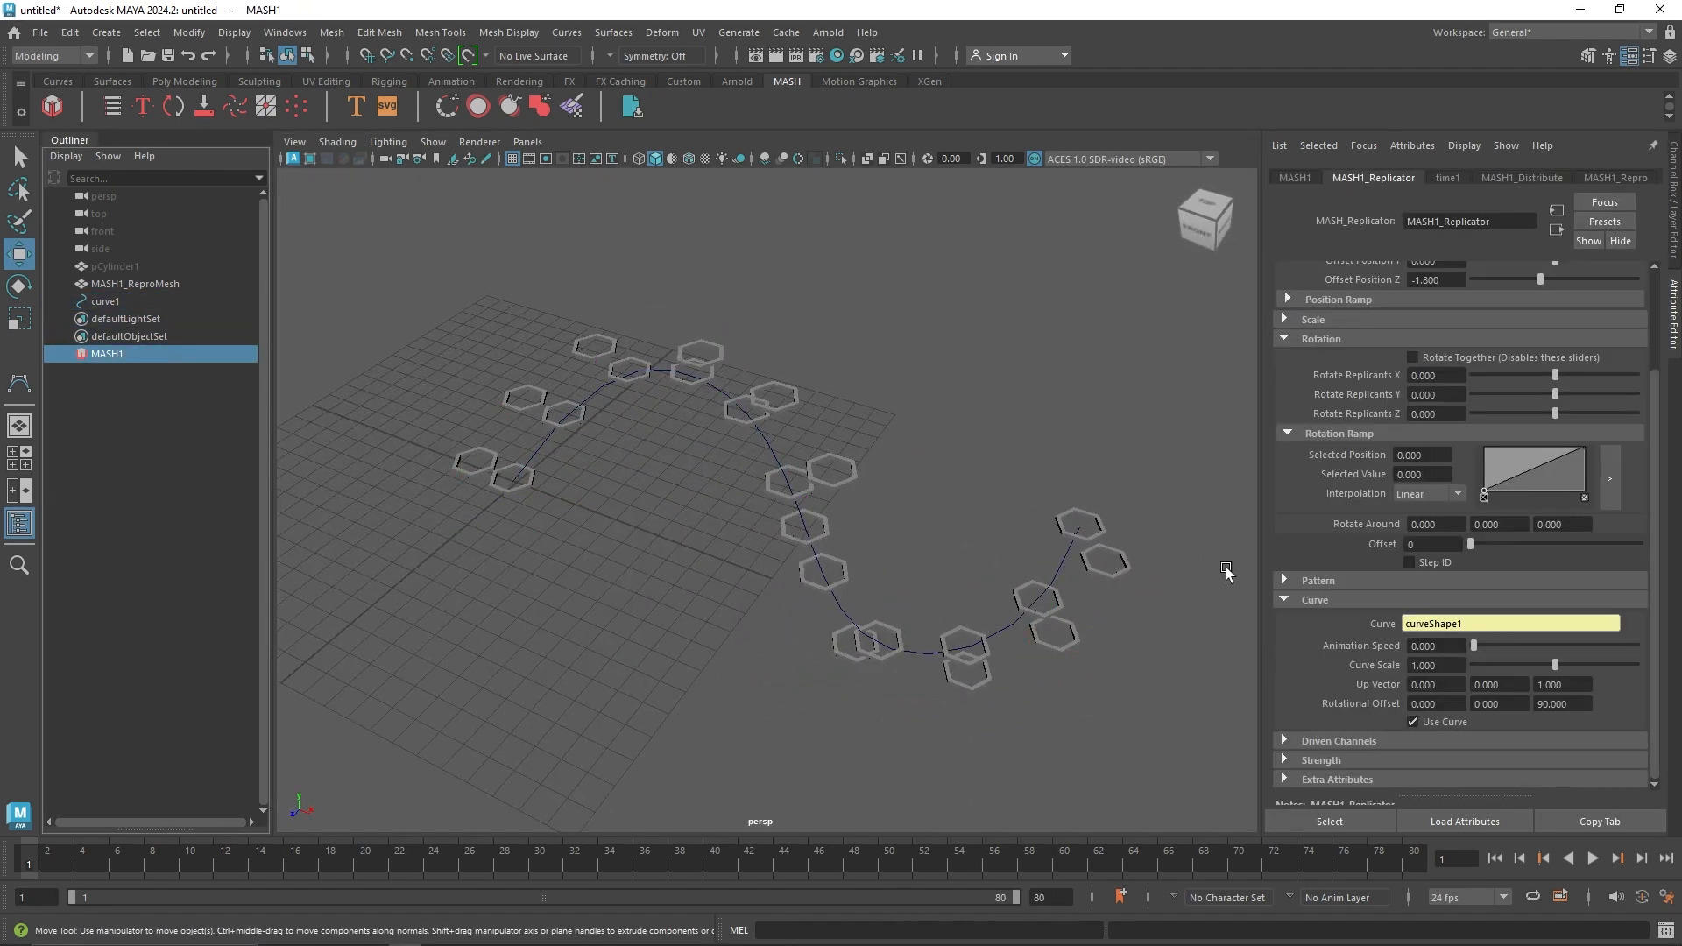
click(1348, 579)
scroll(1460, 622, down, 2)
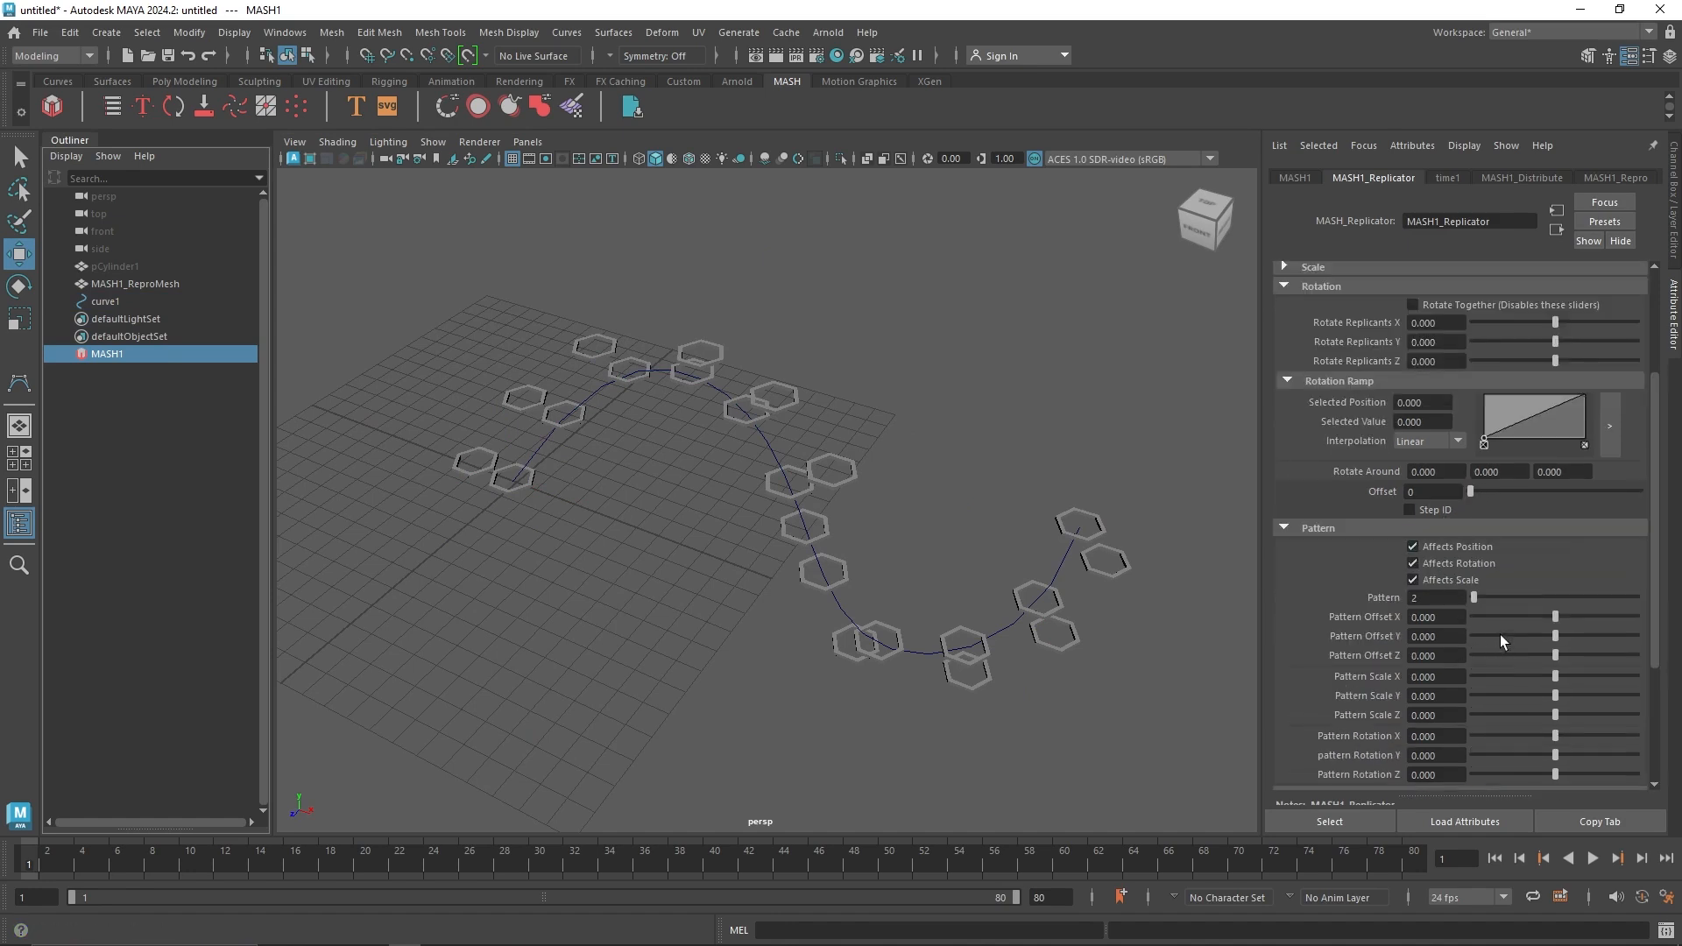
click(1575, 619)
scroll(1529, 592, up, 3)
drag(1489, 303, 1549, 328)
drag(1557, 499, 1656, 536)
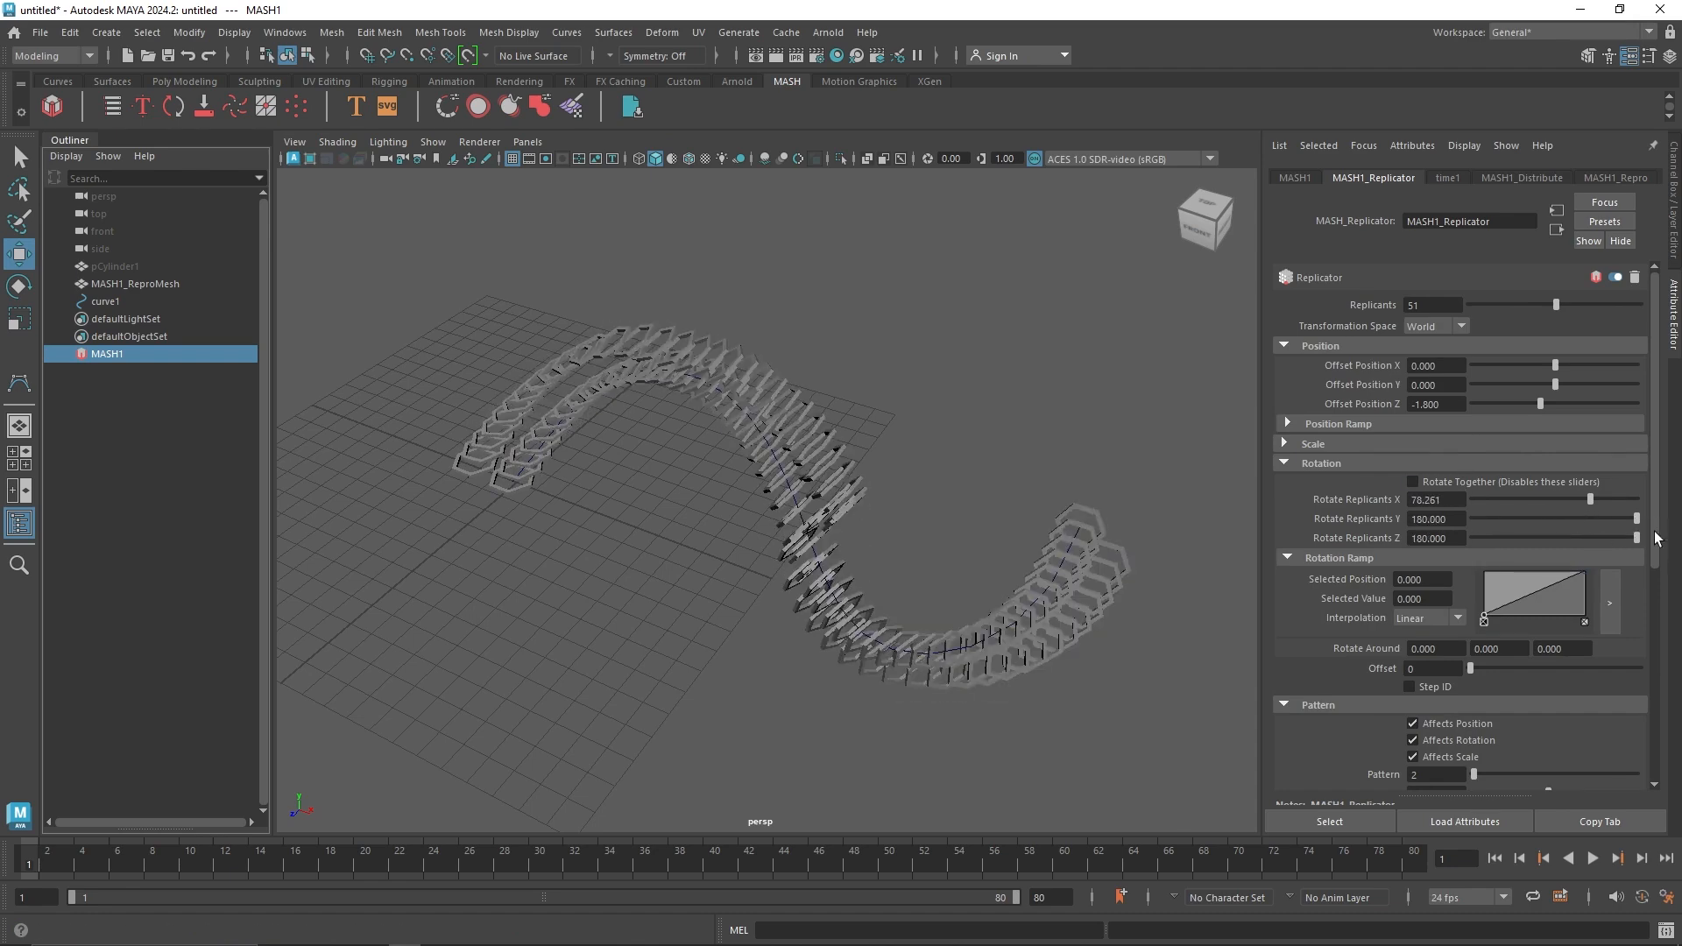
alt+drag(1174, 456, 1008, 530)
Step: Set the MASH1 Replicator's Pattern Scale to 0.511, 0.478 and 0.5 in X, Y and Z, and its Pattern Offset to 0 on all axes
scroll(1362, 650, down, 3)
scroll(1362, 650, down, 3)
drag(1569, 591, 1596, 628)
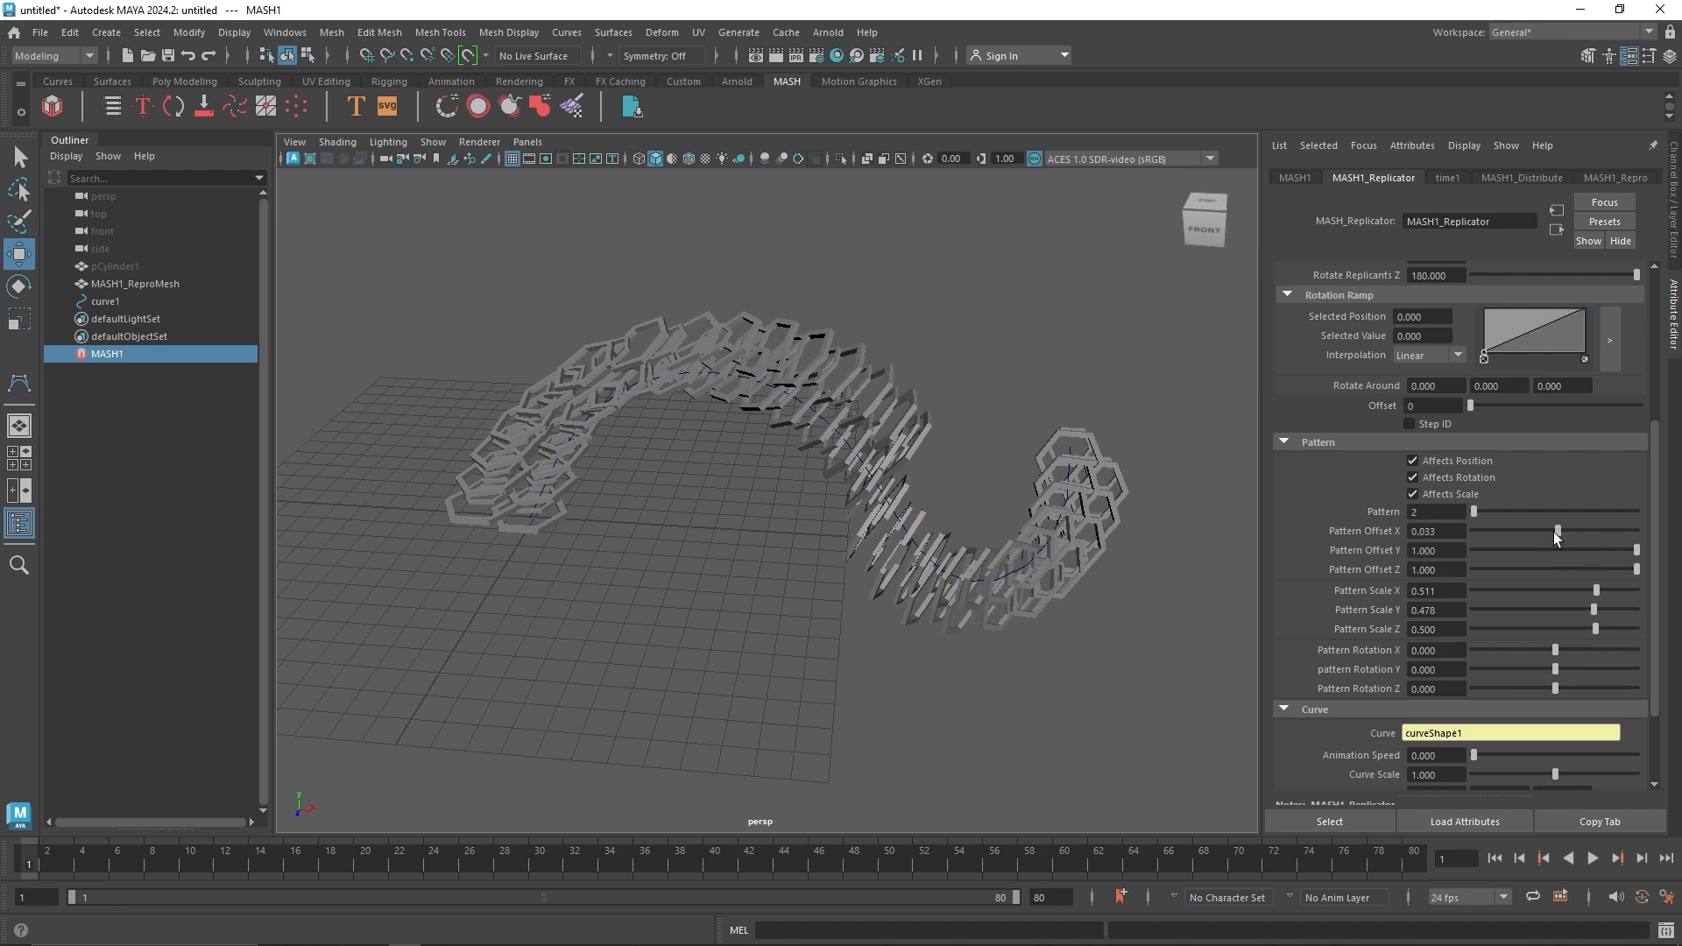
drag(1453, 532, 1408, 550)
text(0)
key(Tab)
text(0)
key(Tab)
text(0)
click(1454, 547)
Step: Set the Replicator's Pattern Rotation to 58.696 in X and Y and 66.522 in Z
drag(1555, 649, 1582, 689)
alt+drag(877, 561, 818, 537)
scroll(818, 534, up, 8)
scroll(860, 538, up, 5)
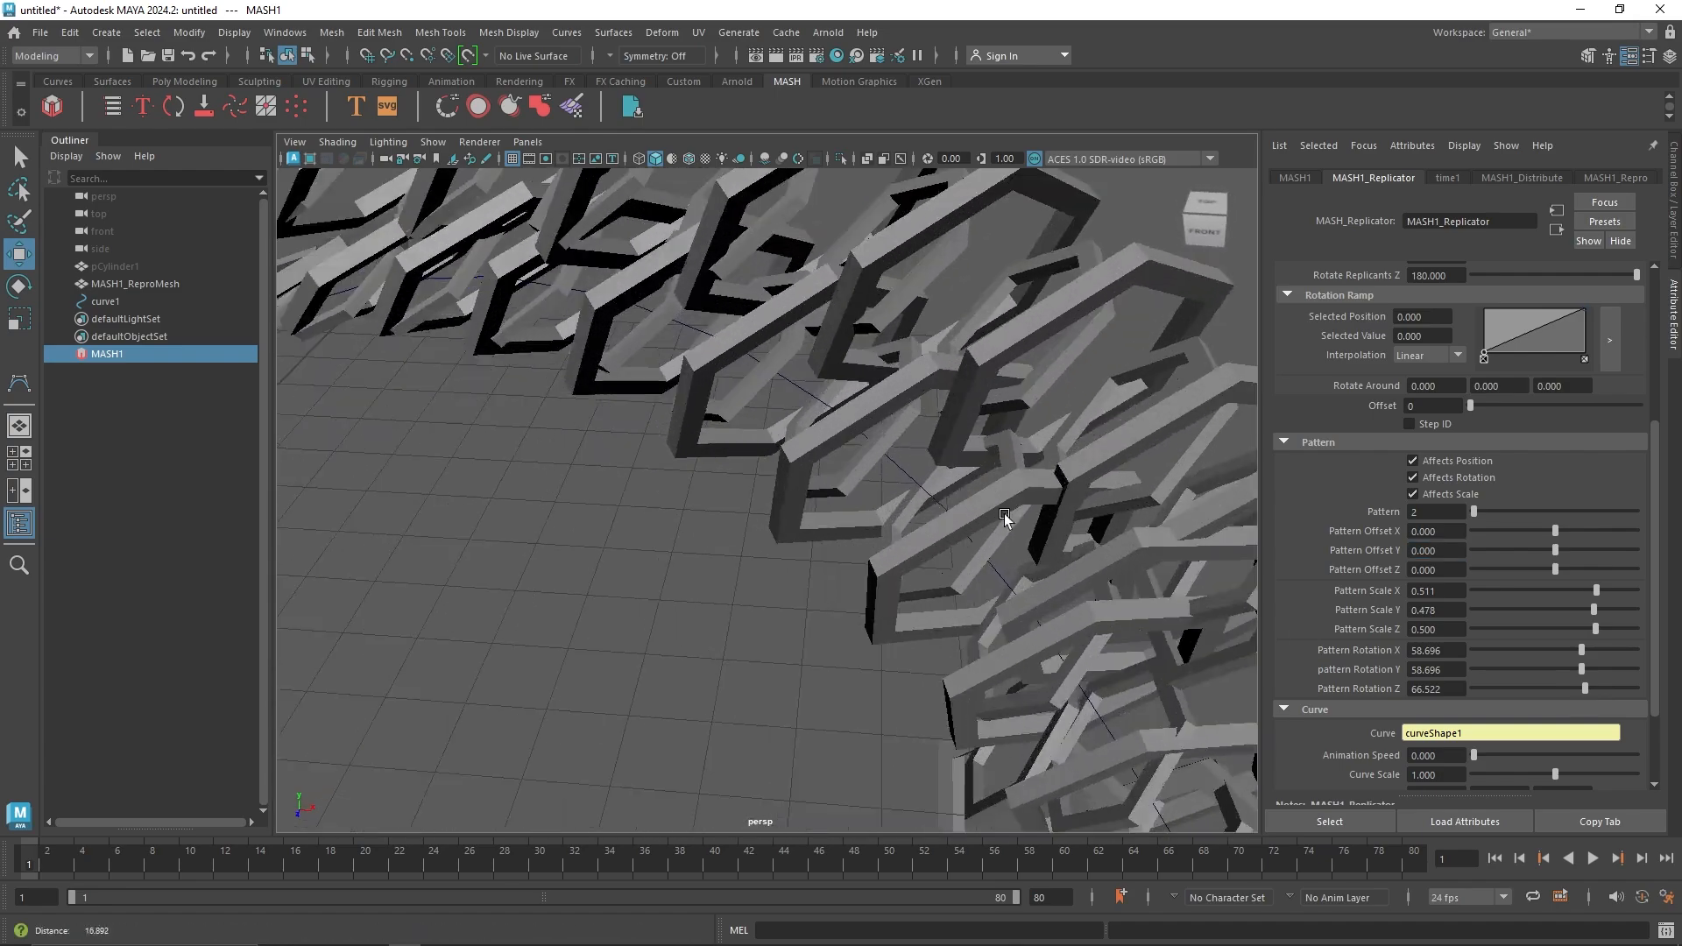
Step: Set the Replicator's Pattern Scale to 2 in X, Y and Z
alt+drag(918, 475, 893, 535)
scroll(858, 532, down, 5)
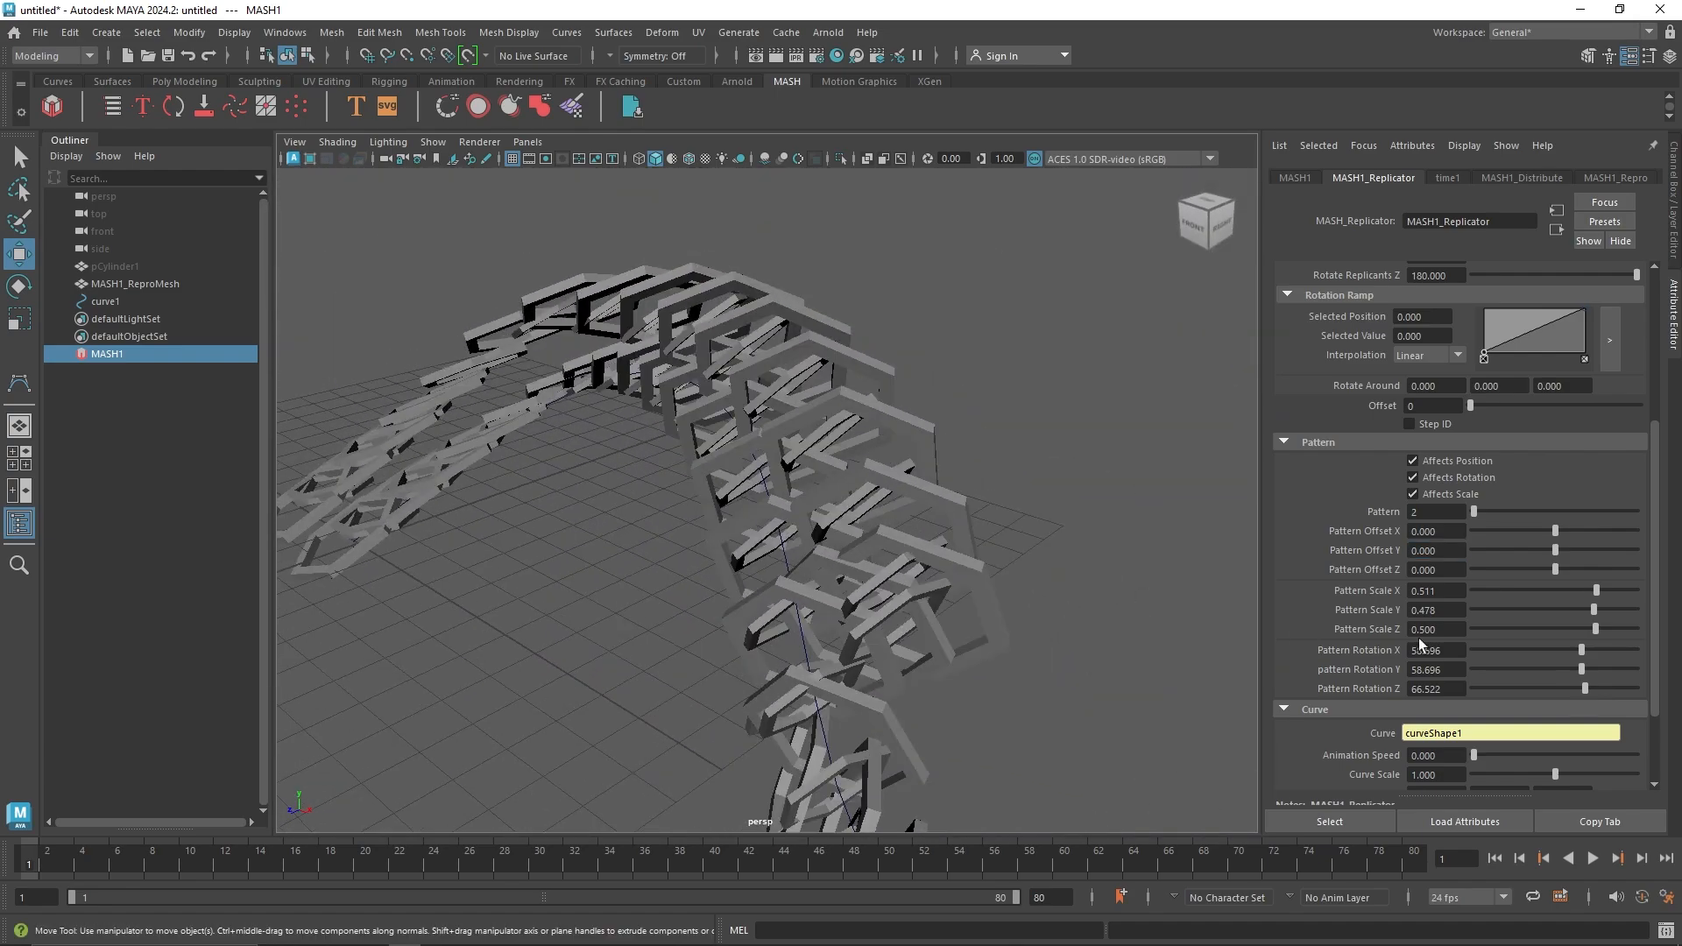
text(2)
key(Return)
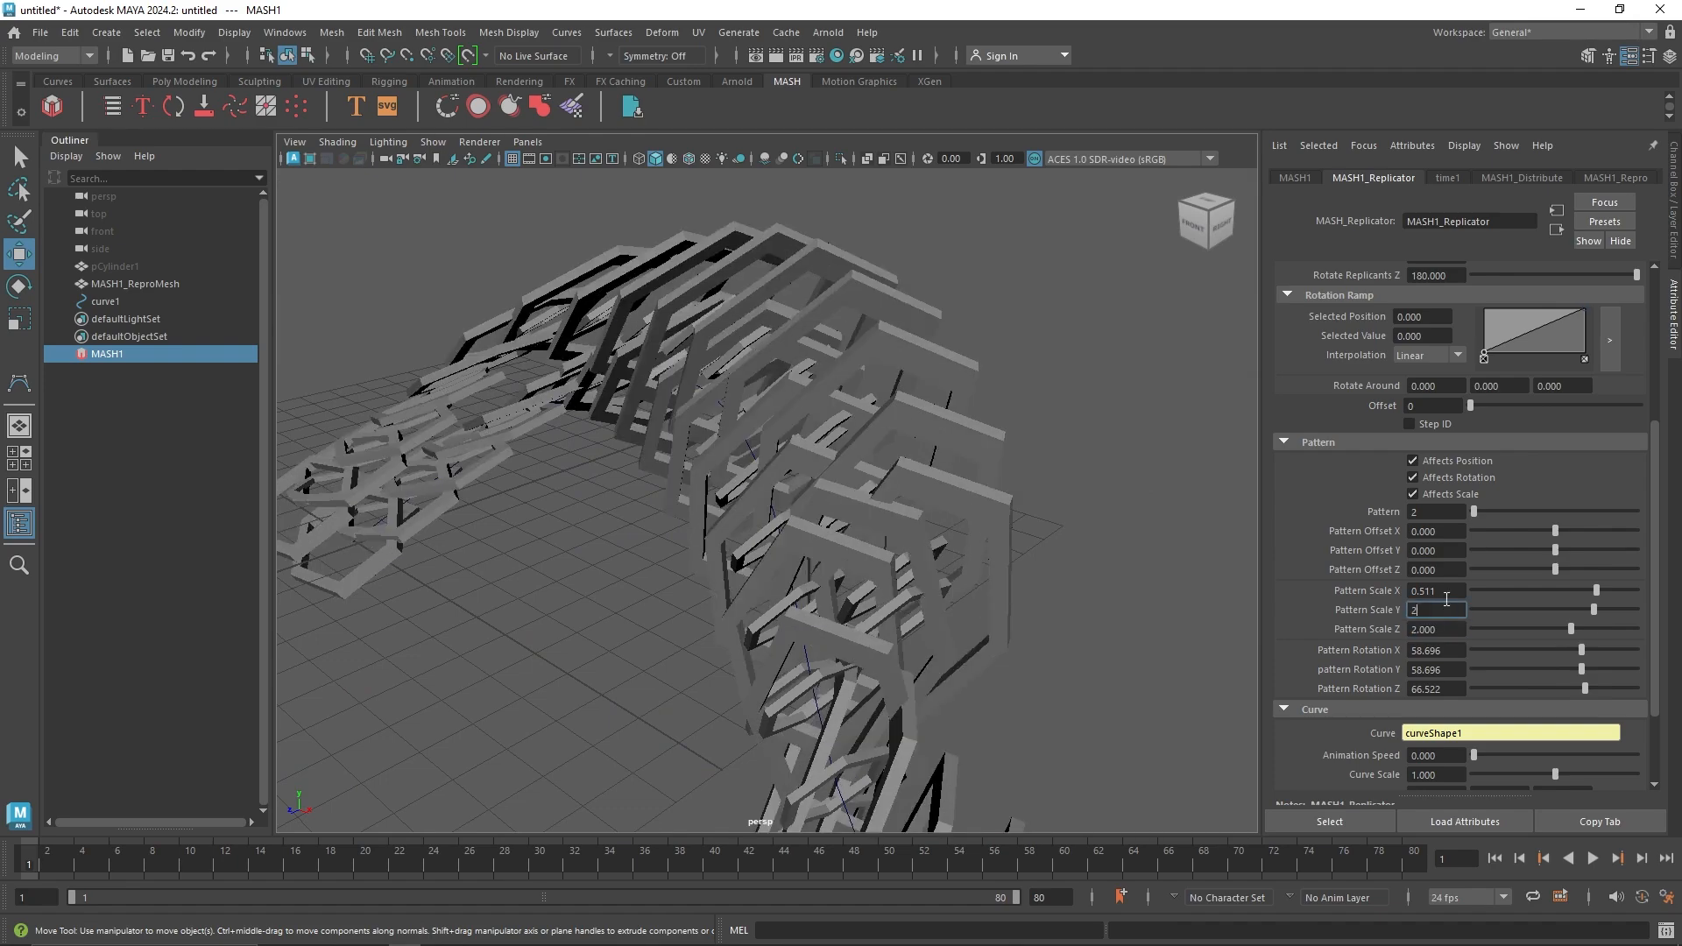
Step: Examine the nested hexagon pattern along the curve up close and from several angles
alt+drag(885, 526, 624, 565)
alt+right_drag(624, 565, 871, 544)
alt+drag(871, 544, 862, 491)
alt+right_drag(862, 490, 970, 427)
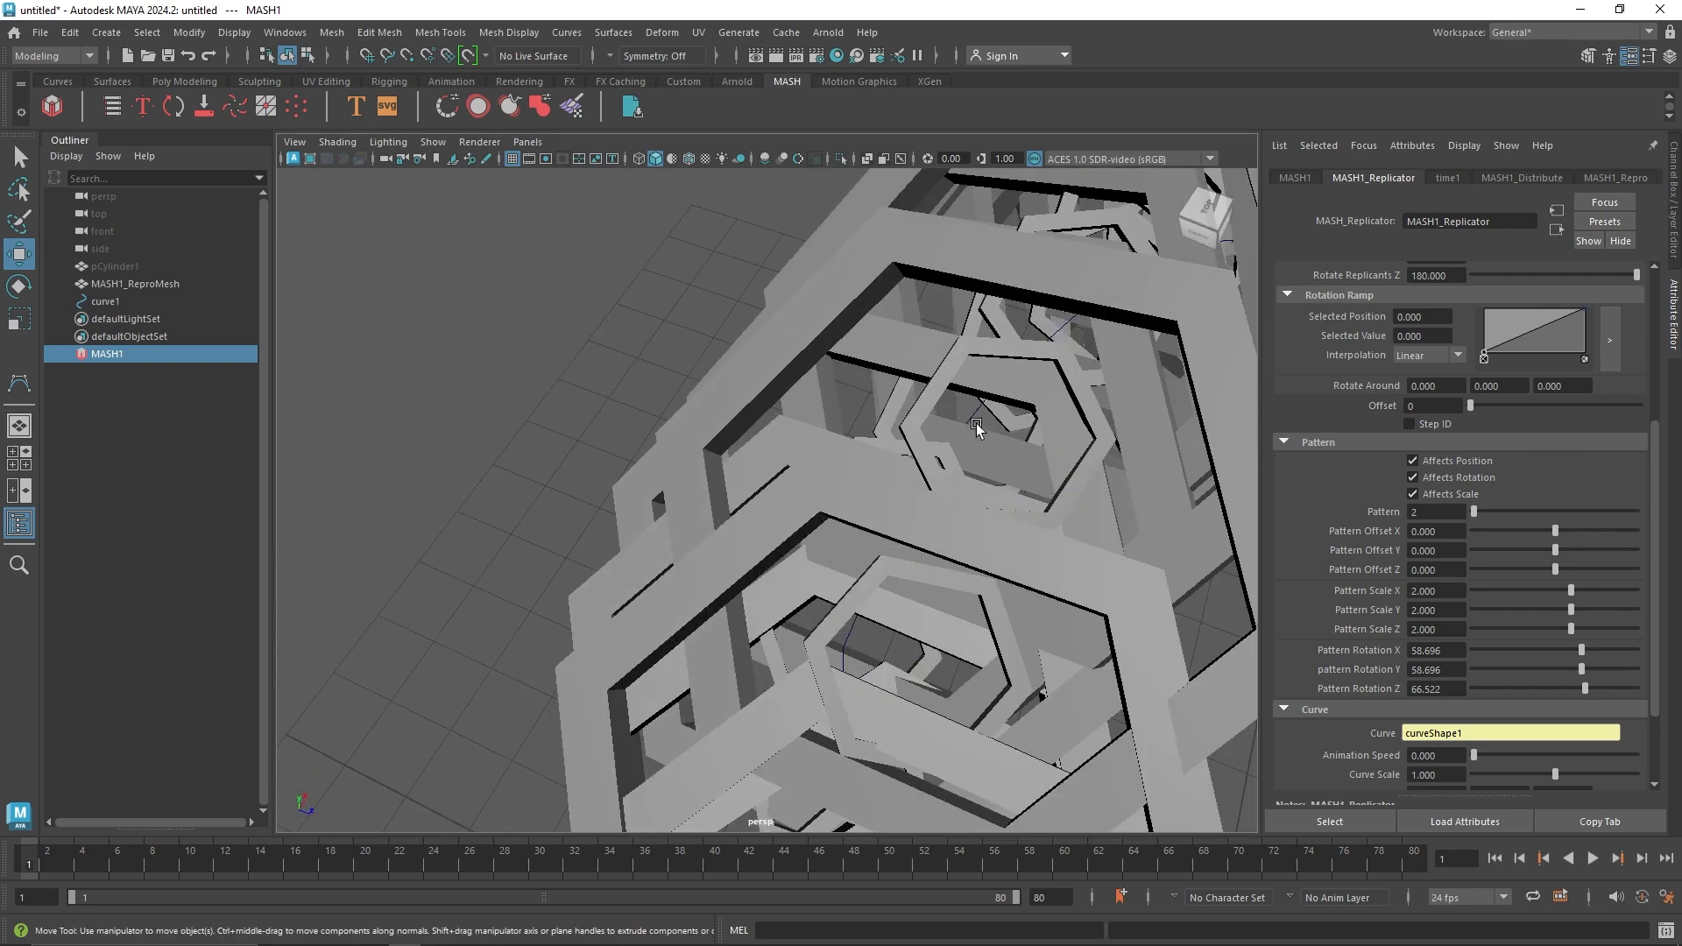
scroll(968, 427, down, 3)
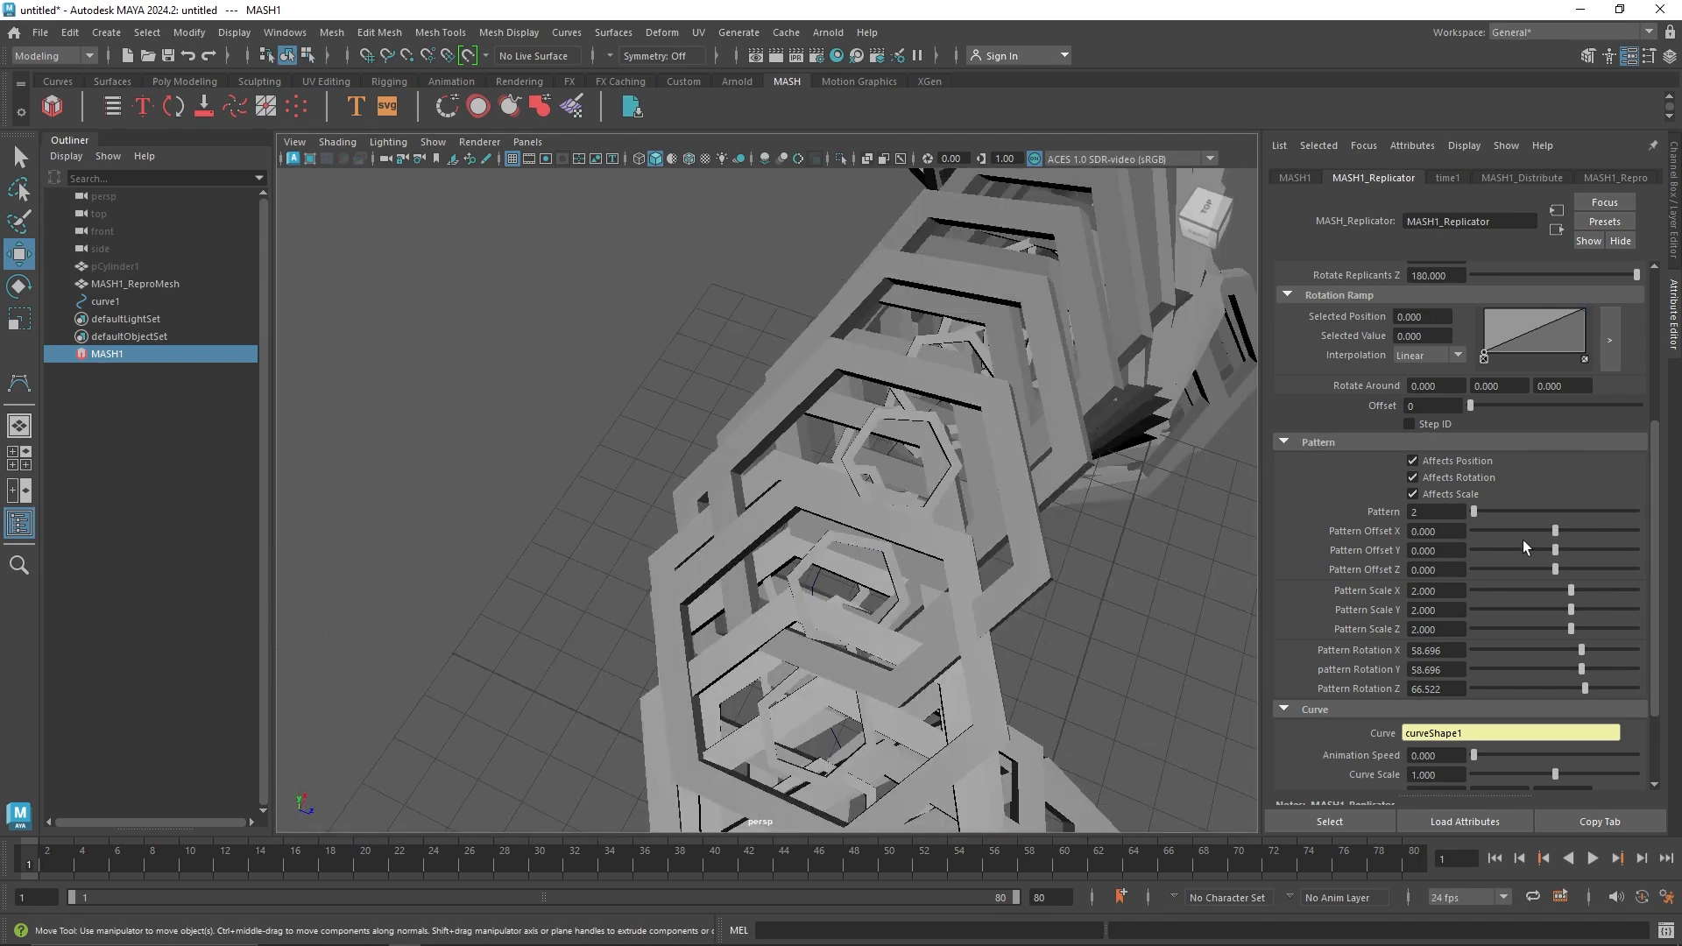
alt+drag(1086, 474, 952, 501)
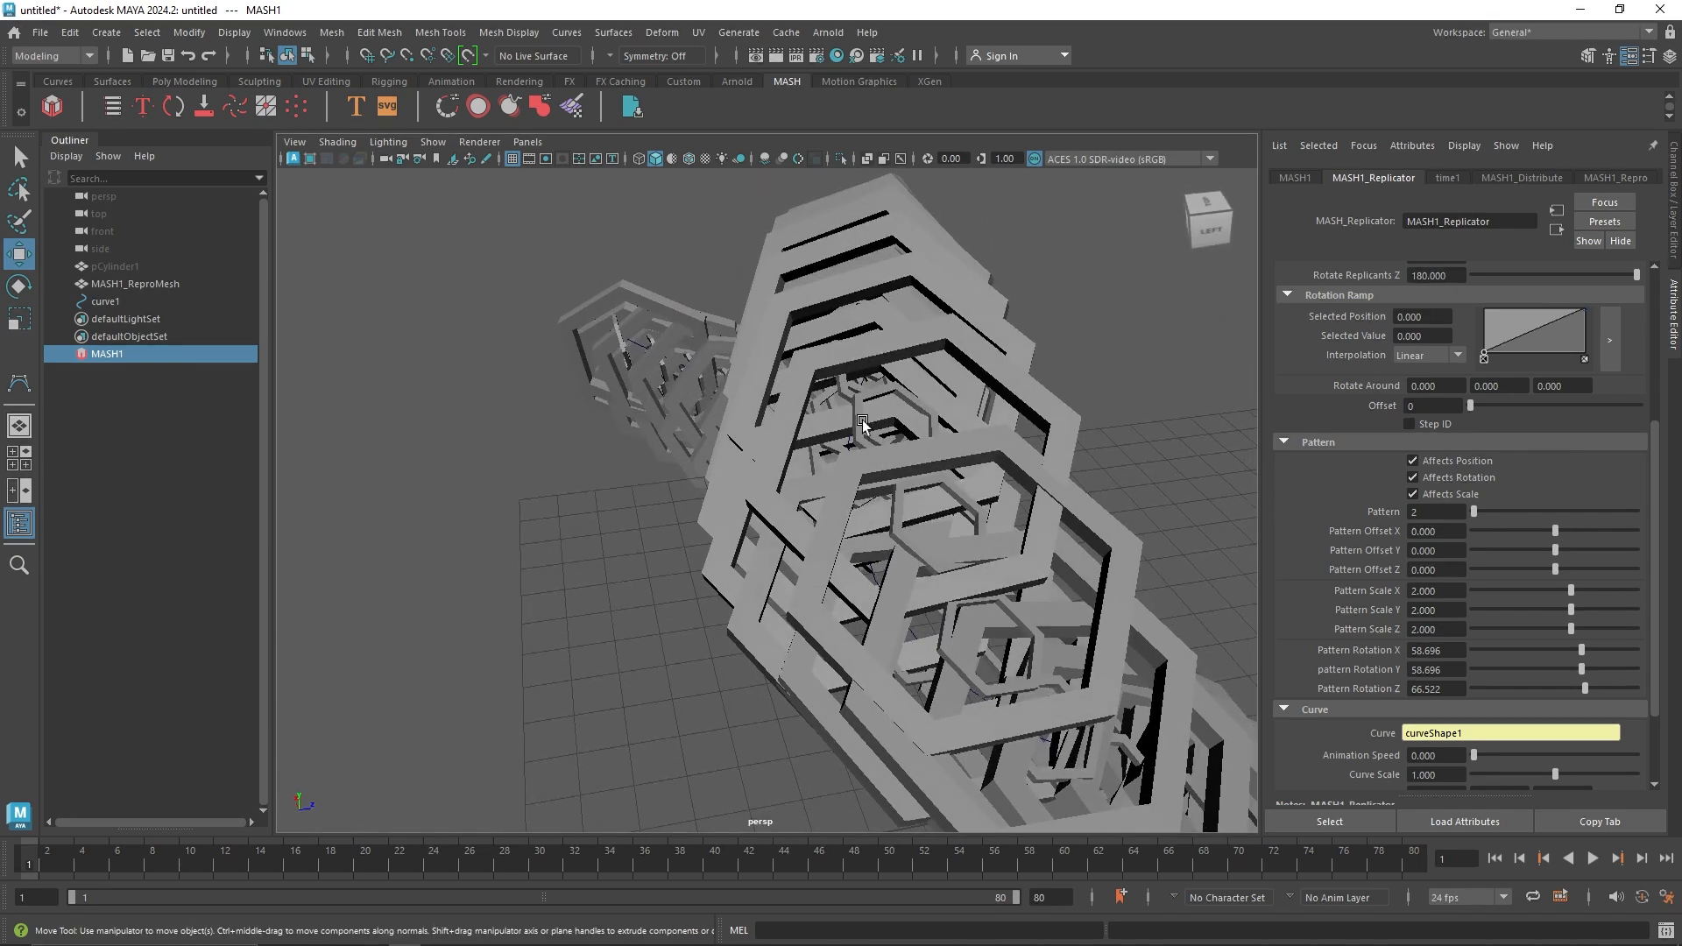
alt+drag(903, 500, 796, 423)
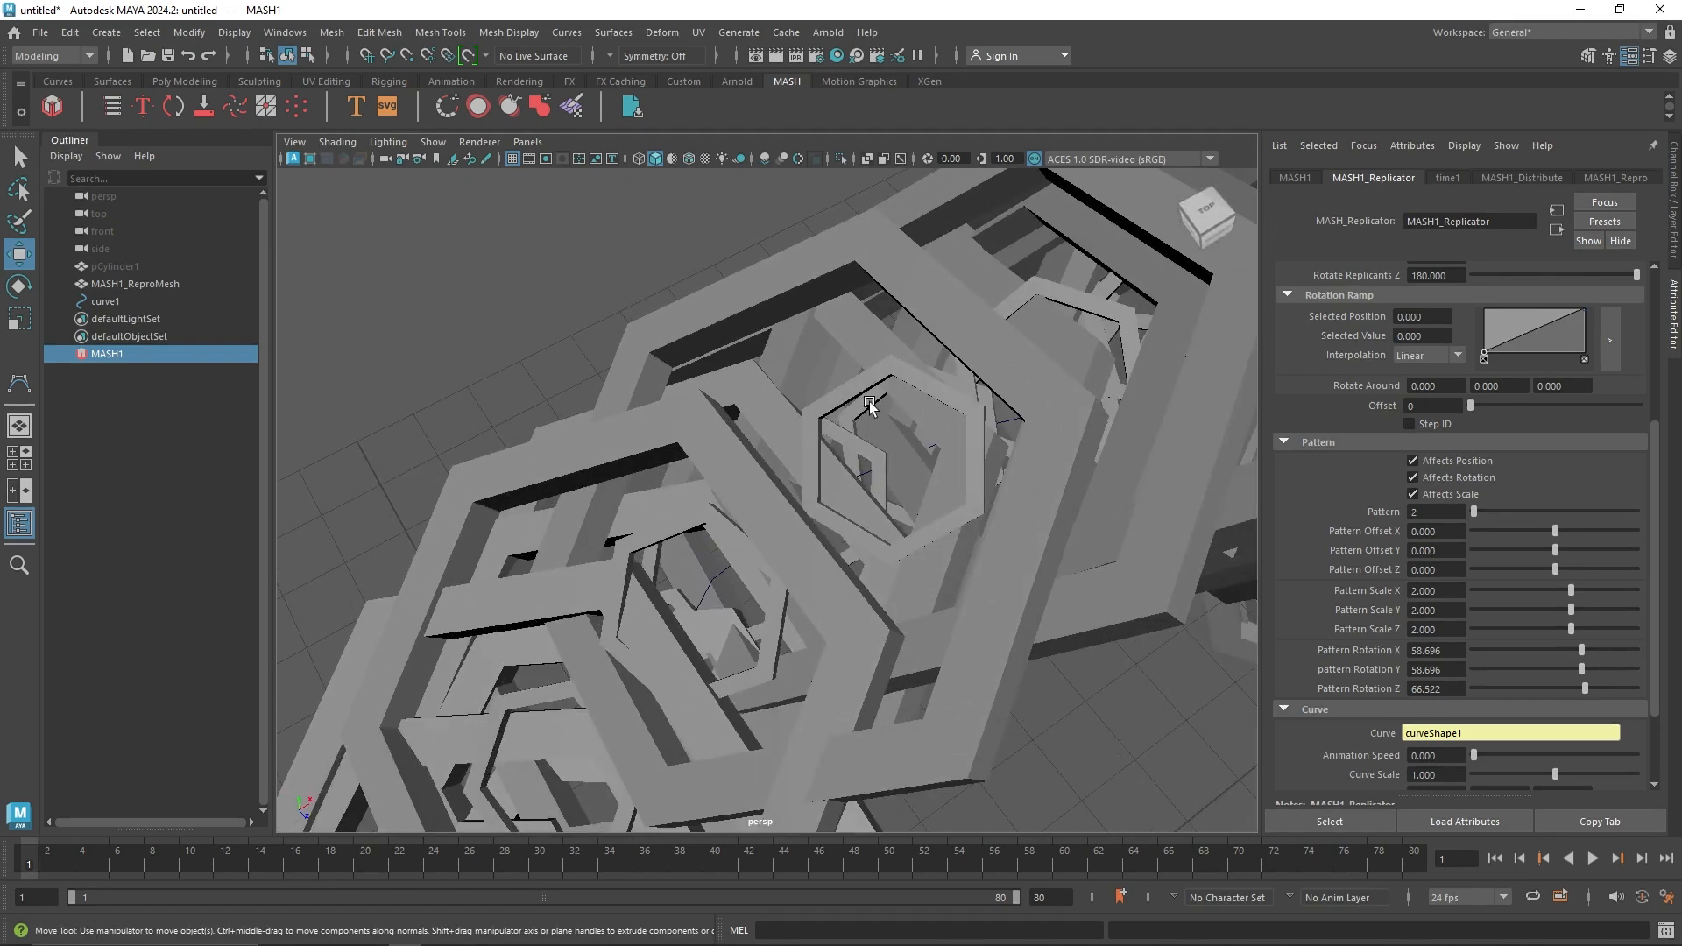
alt+drag(846, 445, 612, 433)
scroll(722, 469, down, 5)
alt+drag(722, 473, 867, 539)
Step: Set the Replicator's Pattern Rotation X to 60.652 and its Pattern value to 4
mouse_move(1577, 648)
mouse_down()
mouse_move(1602, 668)
mouse_move(1548, 666)
mouse_move(1579, 660)
mouse_up()
drag(1478, 510, 1517, 508)
alt+drag(981, 613, 1037, 517)
scroll(898, 538, down, 7)
scroll(964, 499, up, 5)
alt+drag(817, 488, 1084, 467)
Step: Turn off Affects Position, Affects Rotation and Affects Scale for the Replicator's pattern
click(1453, 461)
click(1448, 484)
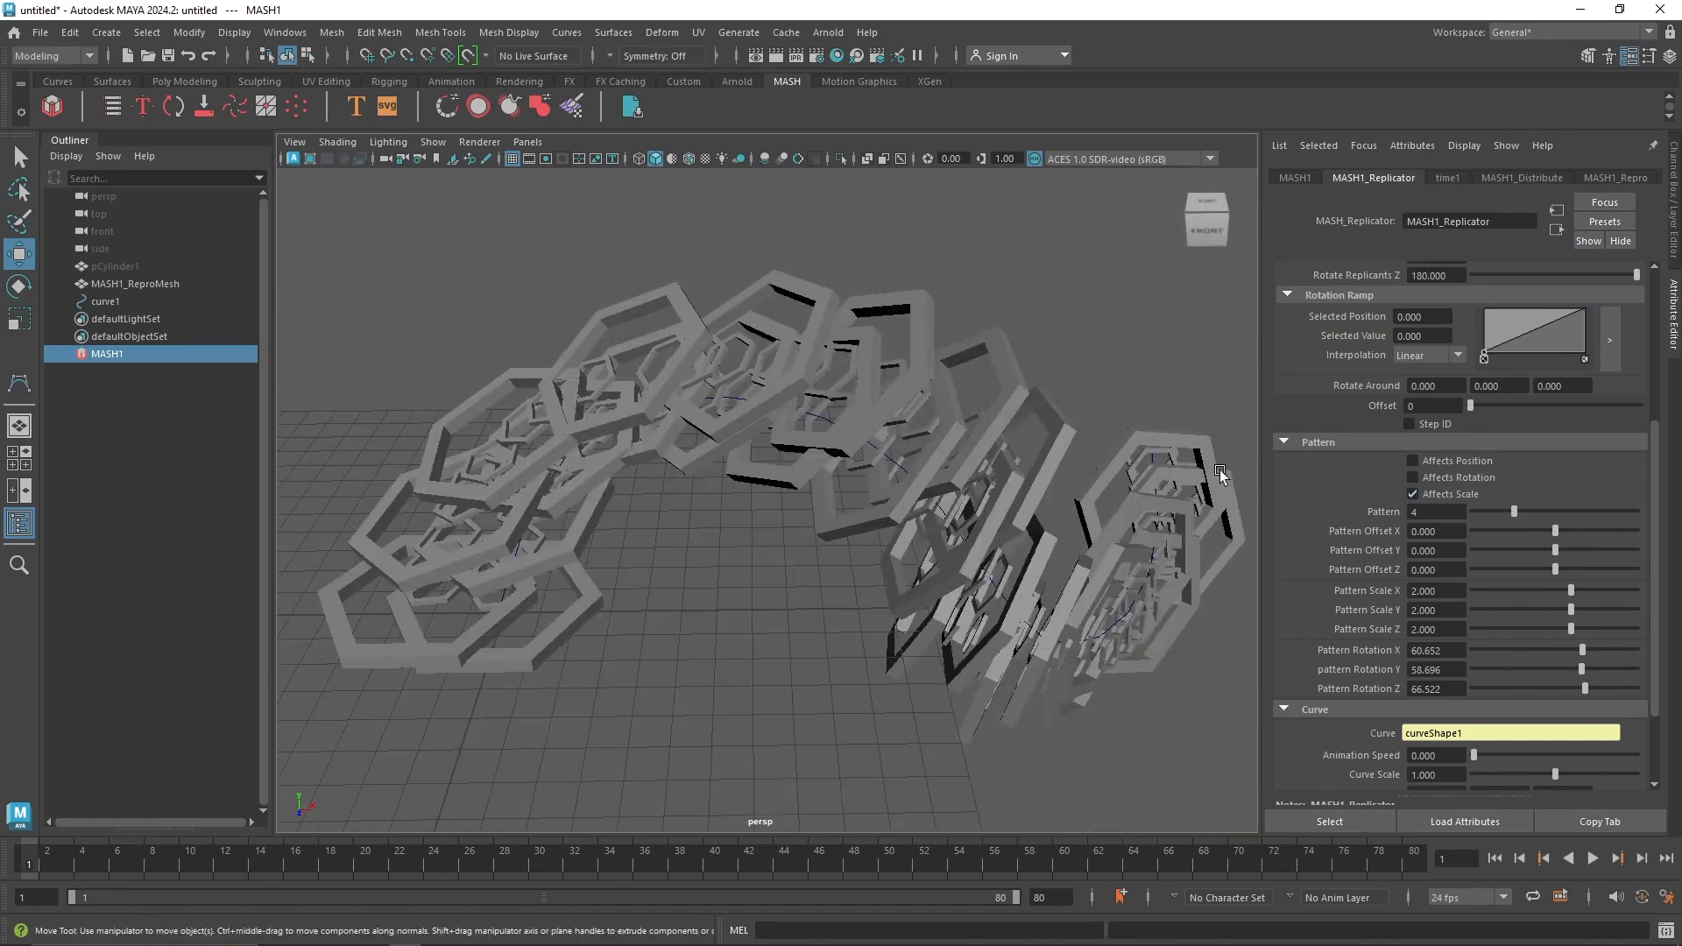
click(1413, 493)
click(1413, 478)
alt+drag(973, 478, 786, 458)
click(1449, 477)
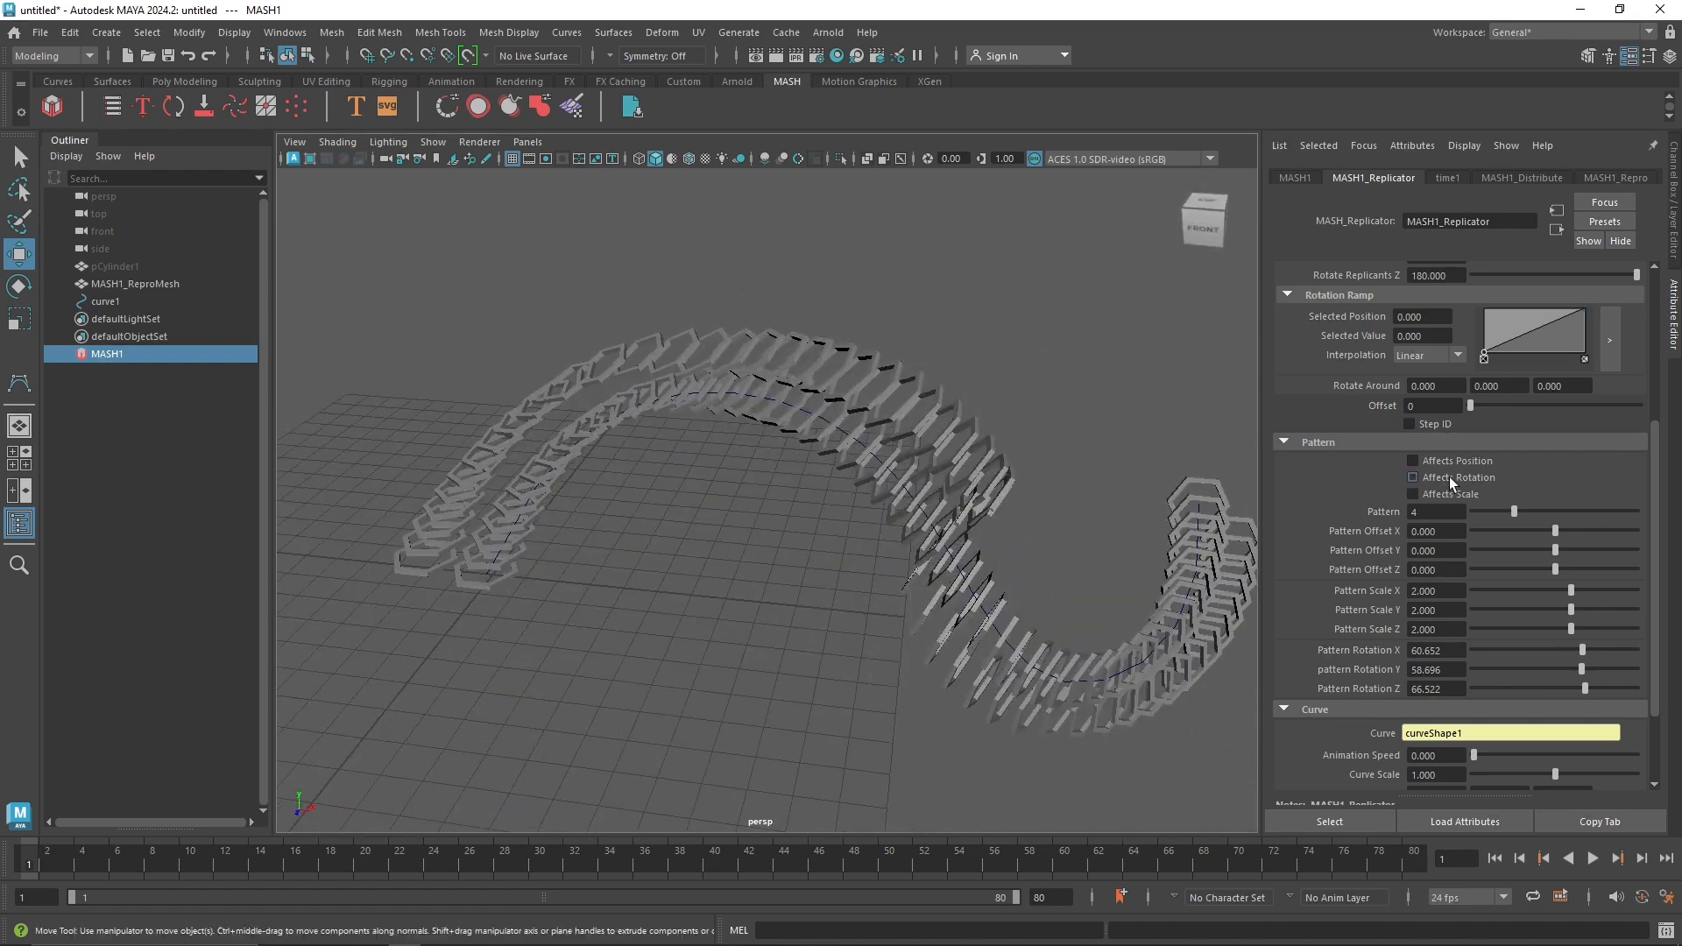
Step: Clear the scene by deleting MASH1, curve1, MASH1_ReproMesh and the original hexagon object
scroll(1413, 501, up, 1)
scroll(1413, 501, up, 4)
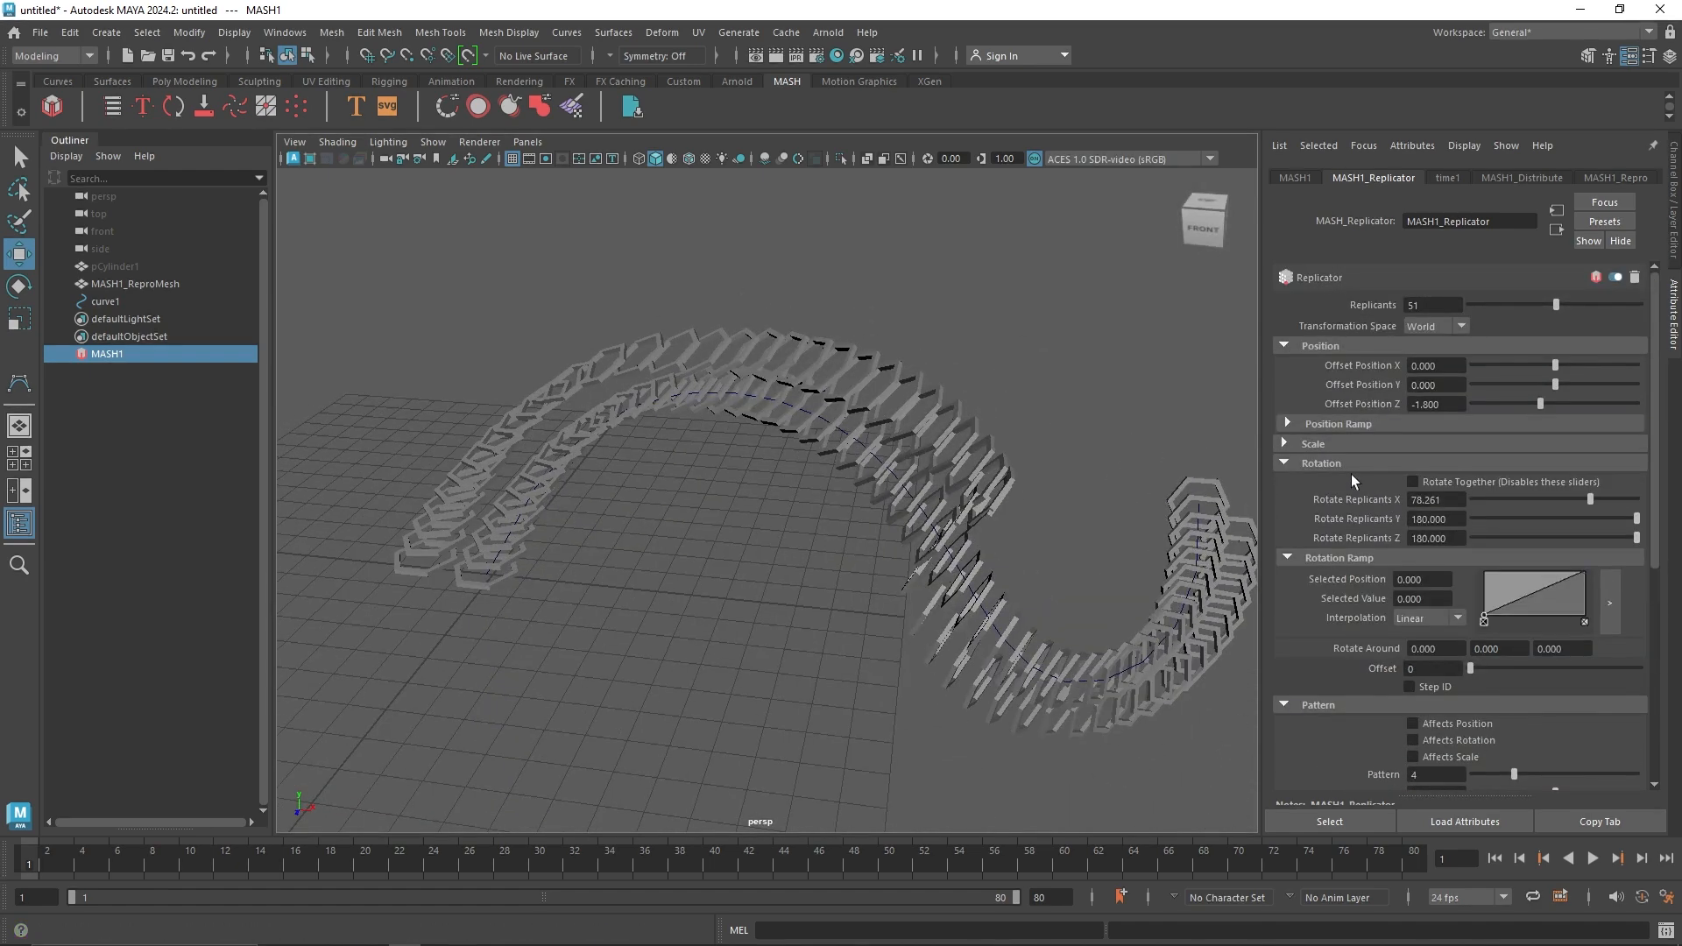
scroll(964, 535, down, 5)
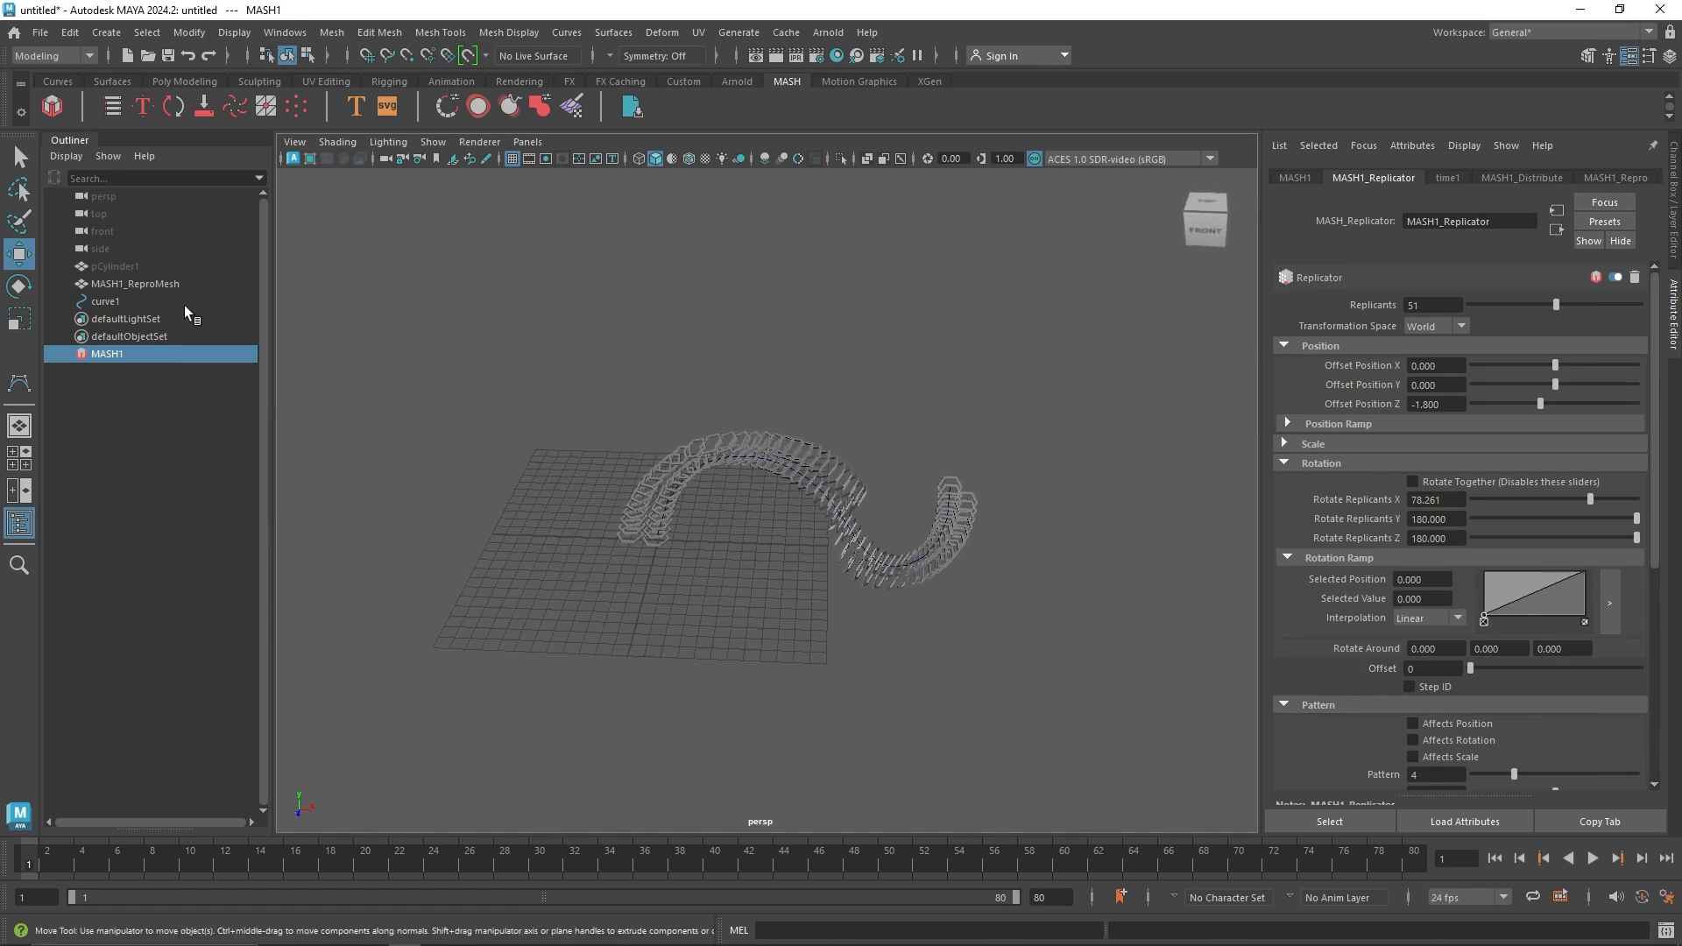
scroll(1439, 535, down, 5)
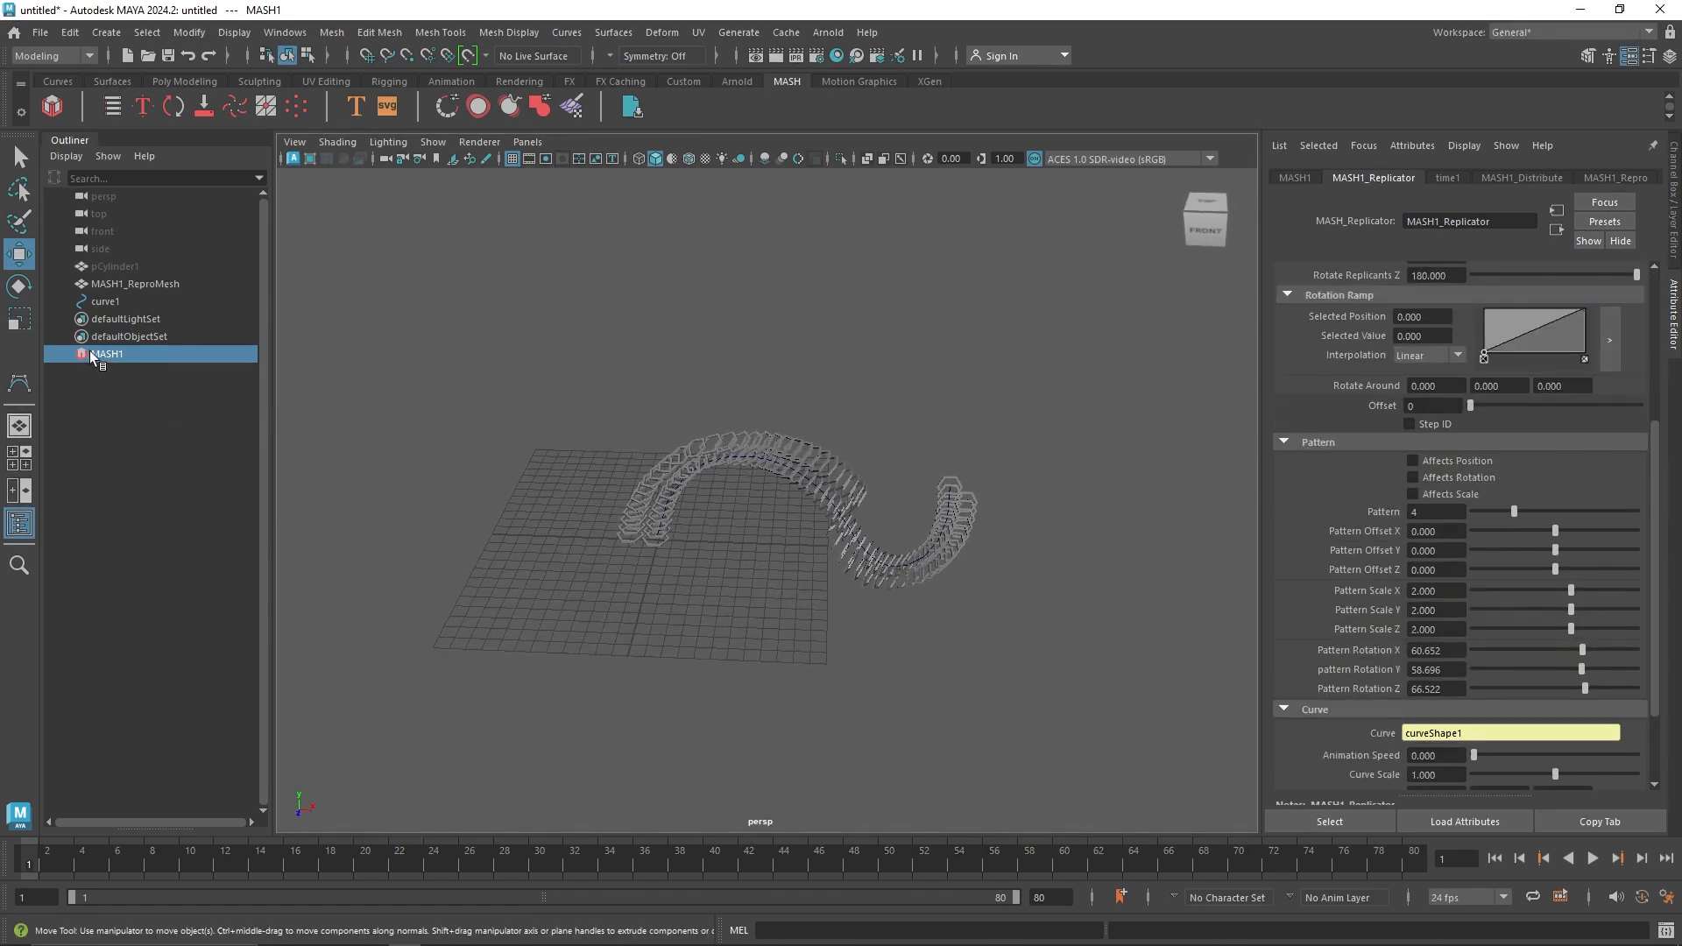
ctrl+click(130, 302)
ctrl+click(139, 284)
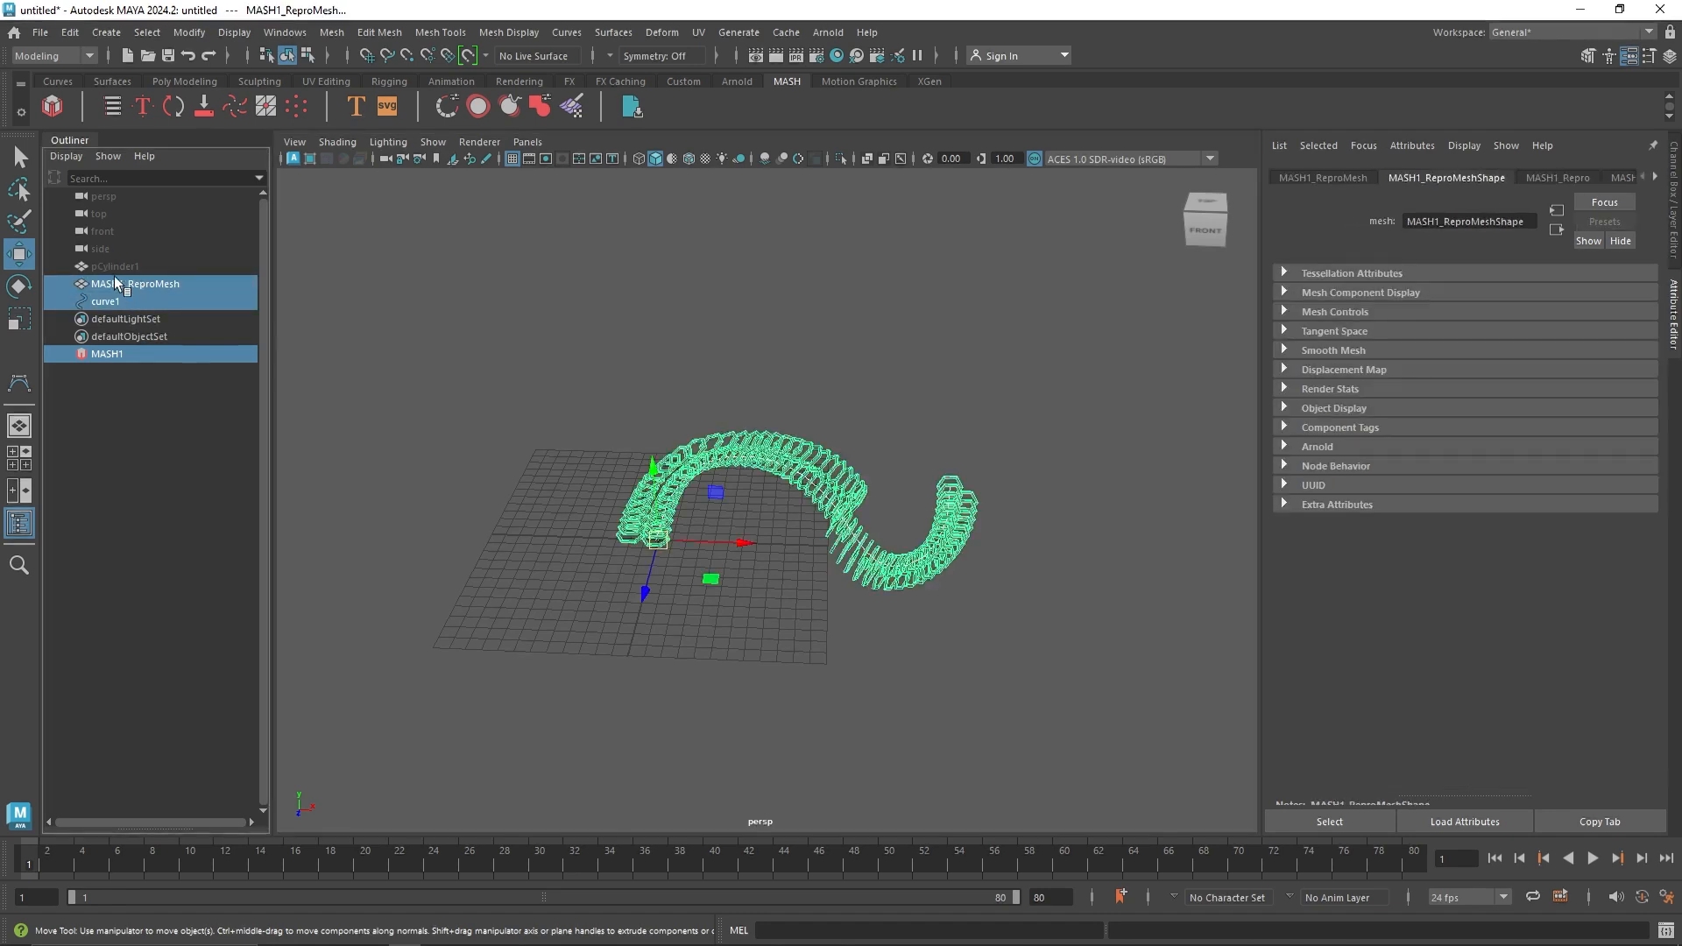
key(Delete)
Step: Create a polygon cylinder and rotate it onto its side so that one cap faces the front
click(161, 80)
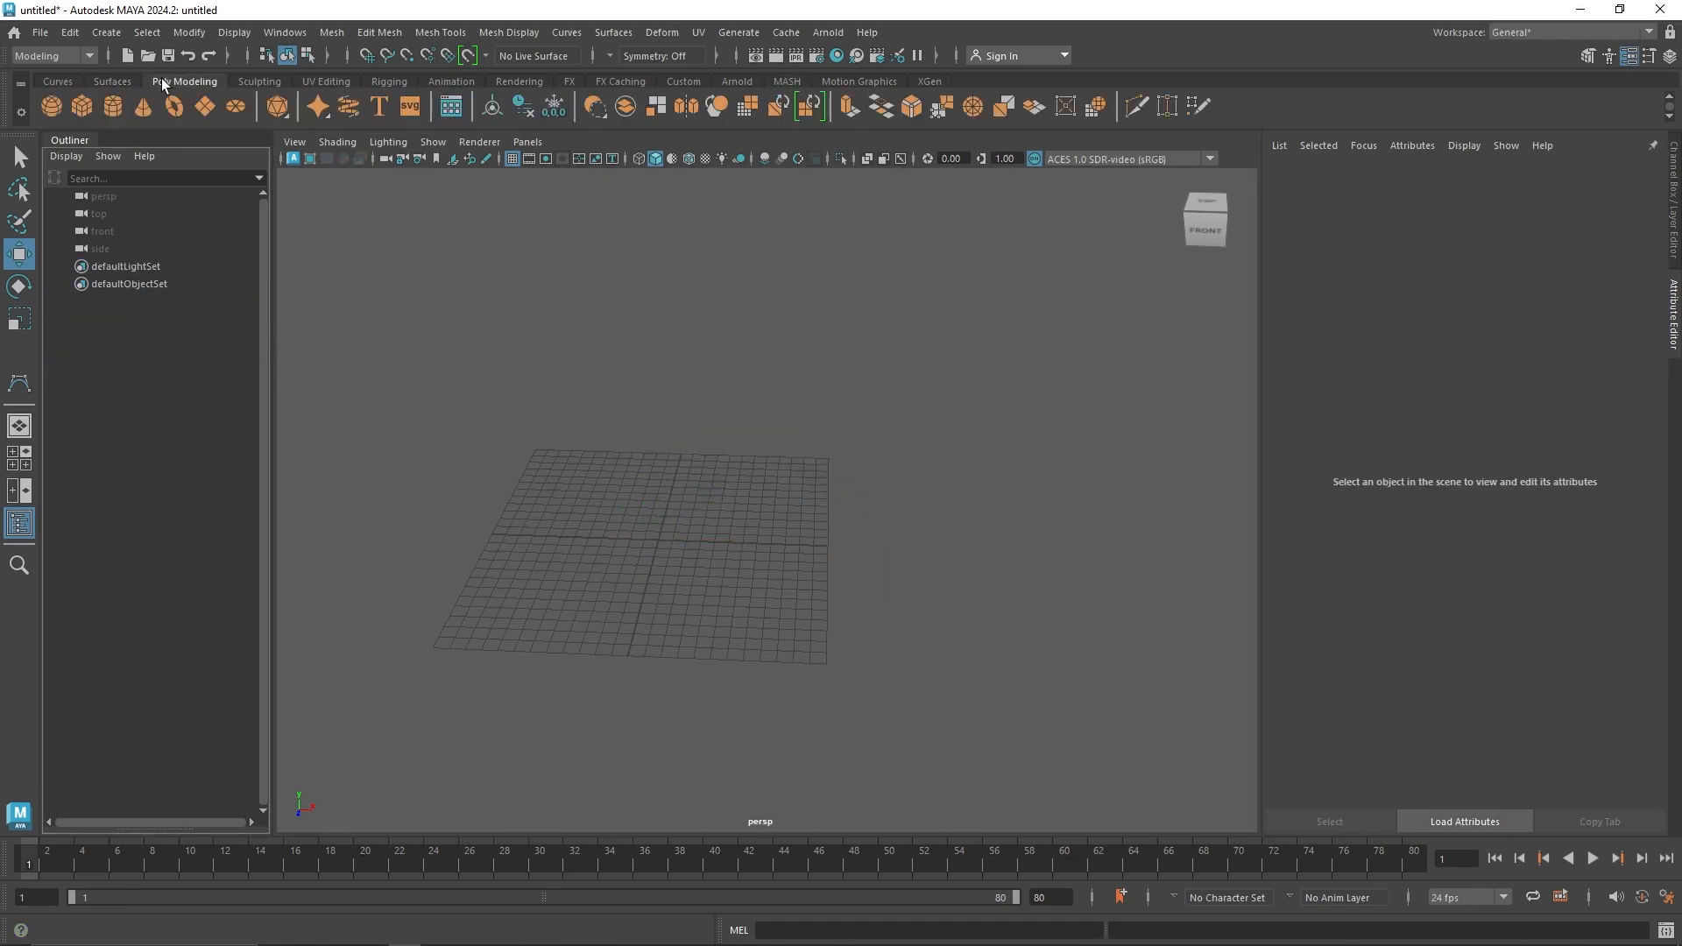
click(104, 107)
key(f)
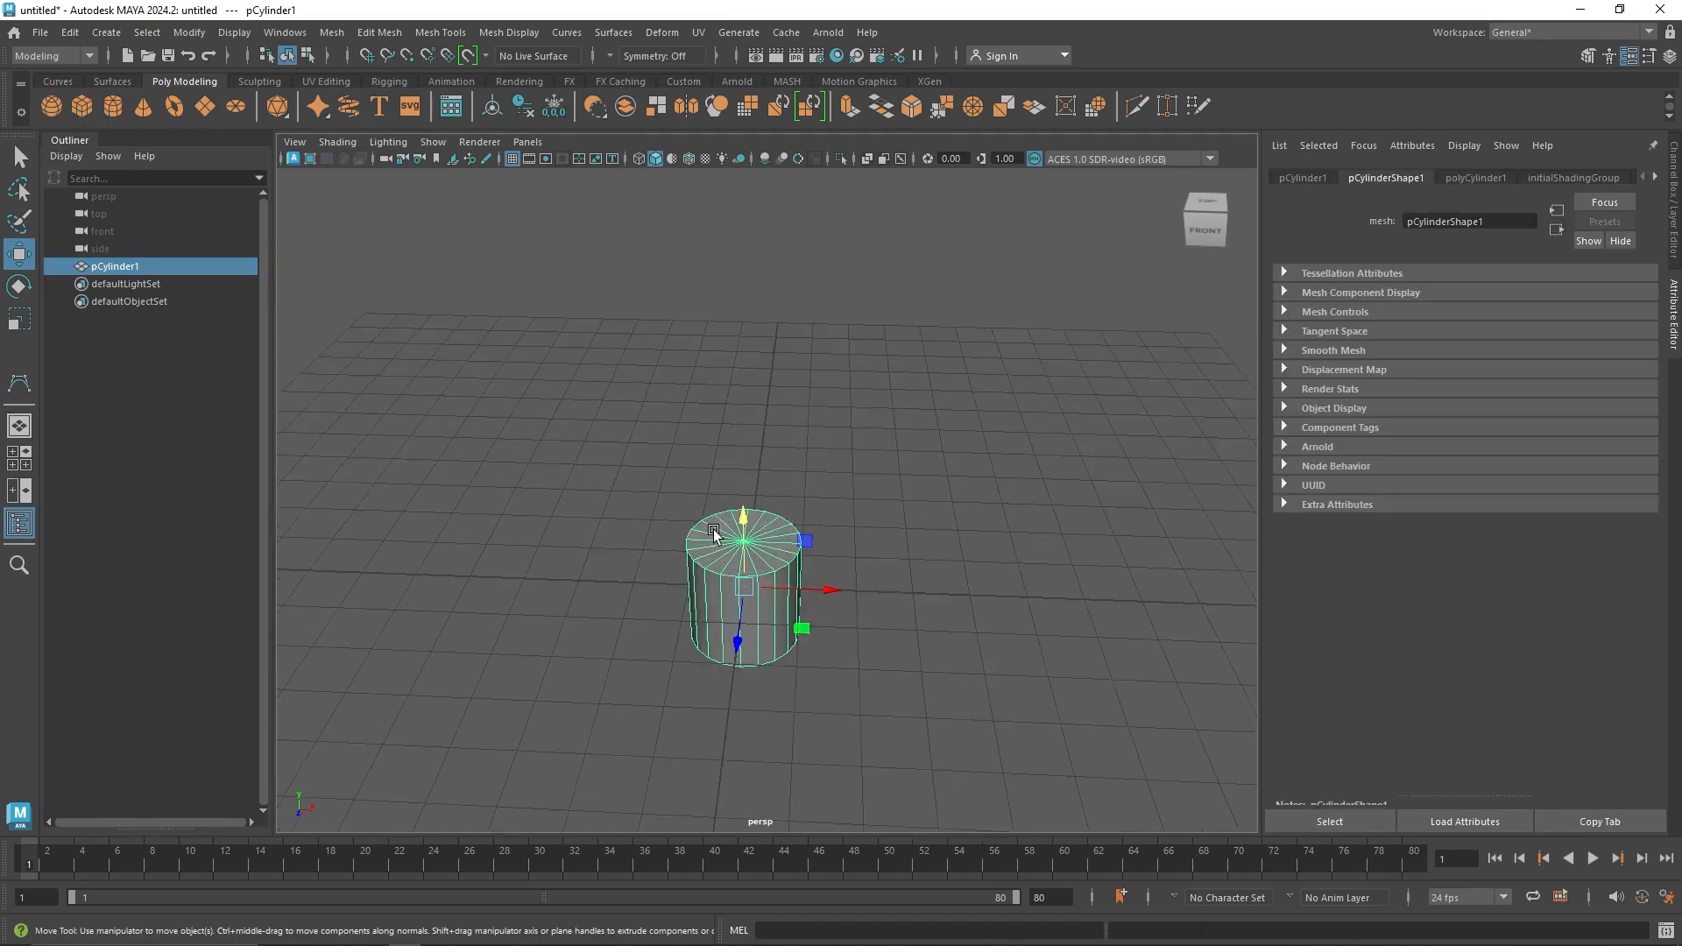
key(e)
drag(724, 612, 802, 642)
Step: Set the cylinder's Radius to 4, Subdivisions Caps to 0 and Subdivisions Axis to 8
key(t)
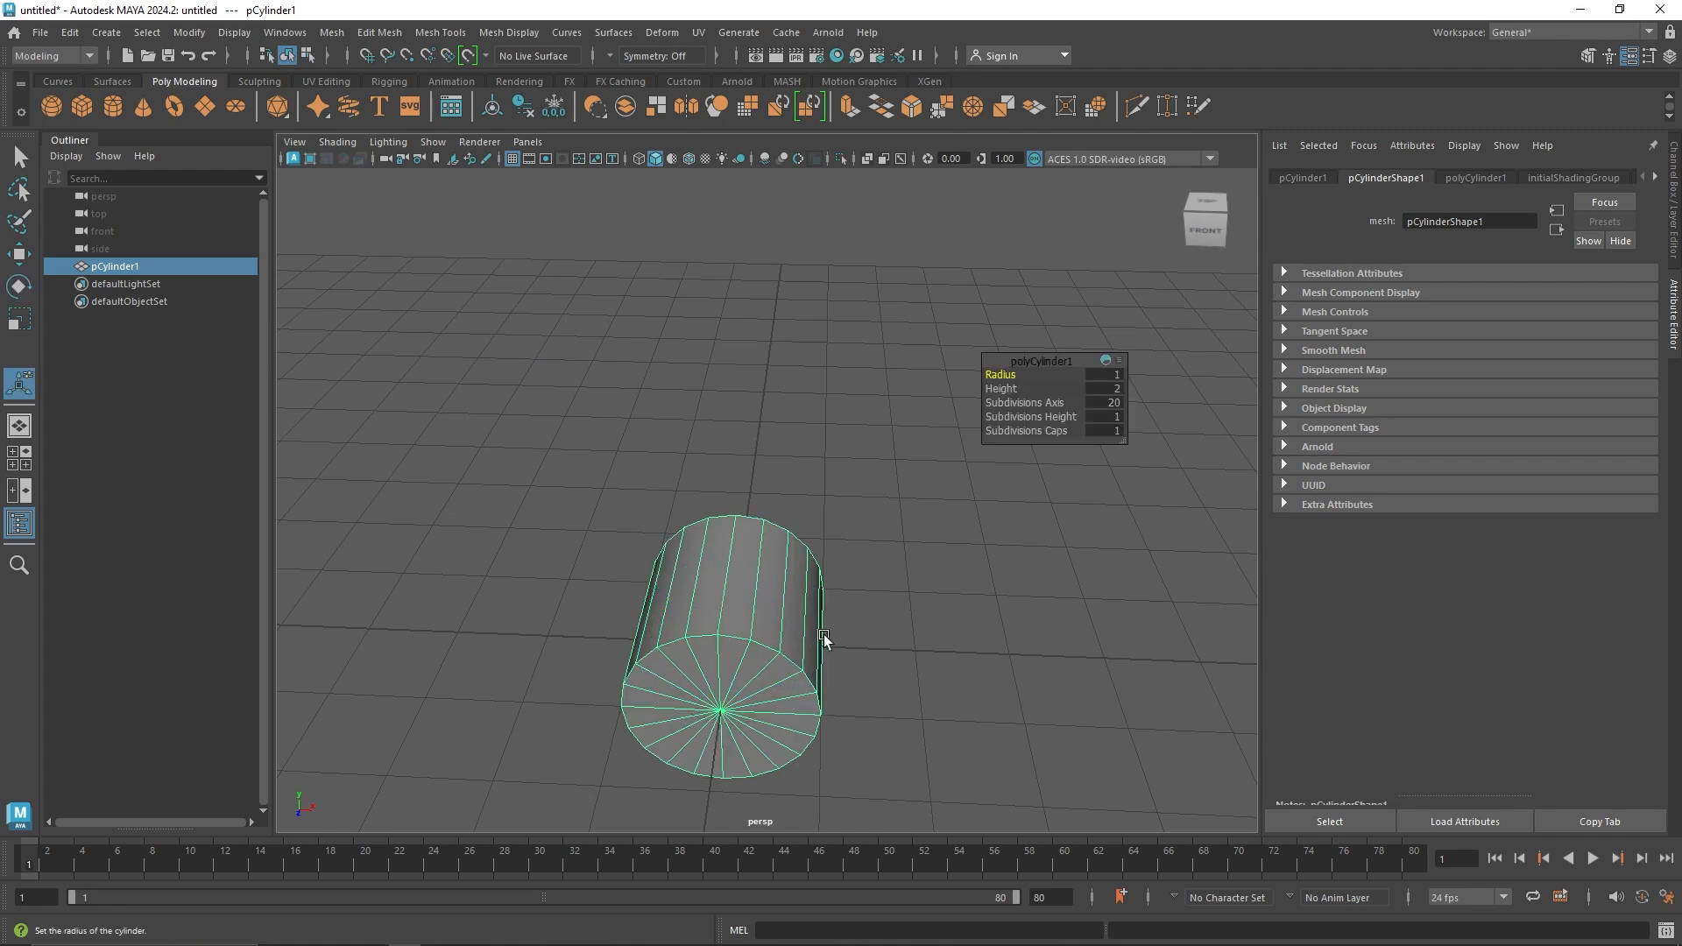
text(f)
text(6)
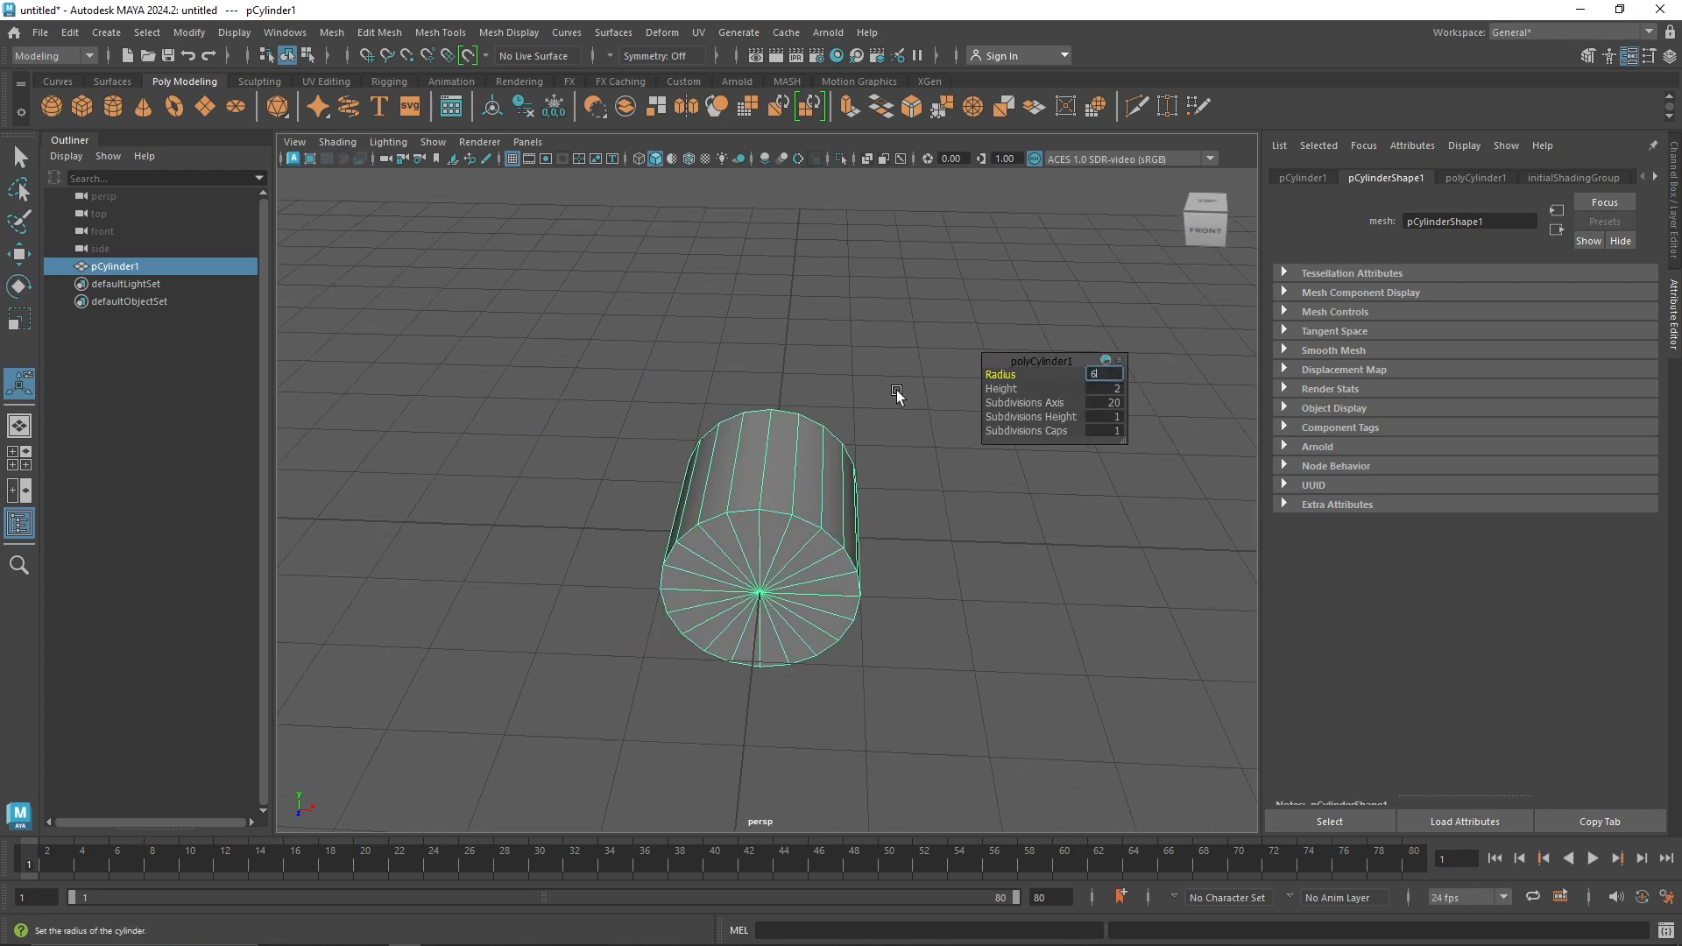
key(Return)
key(f)
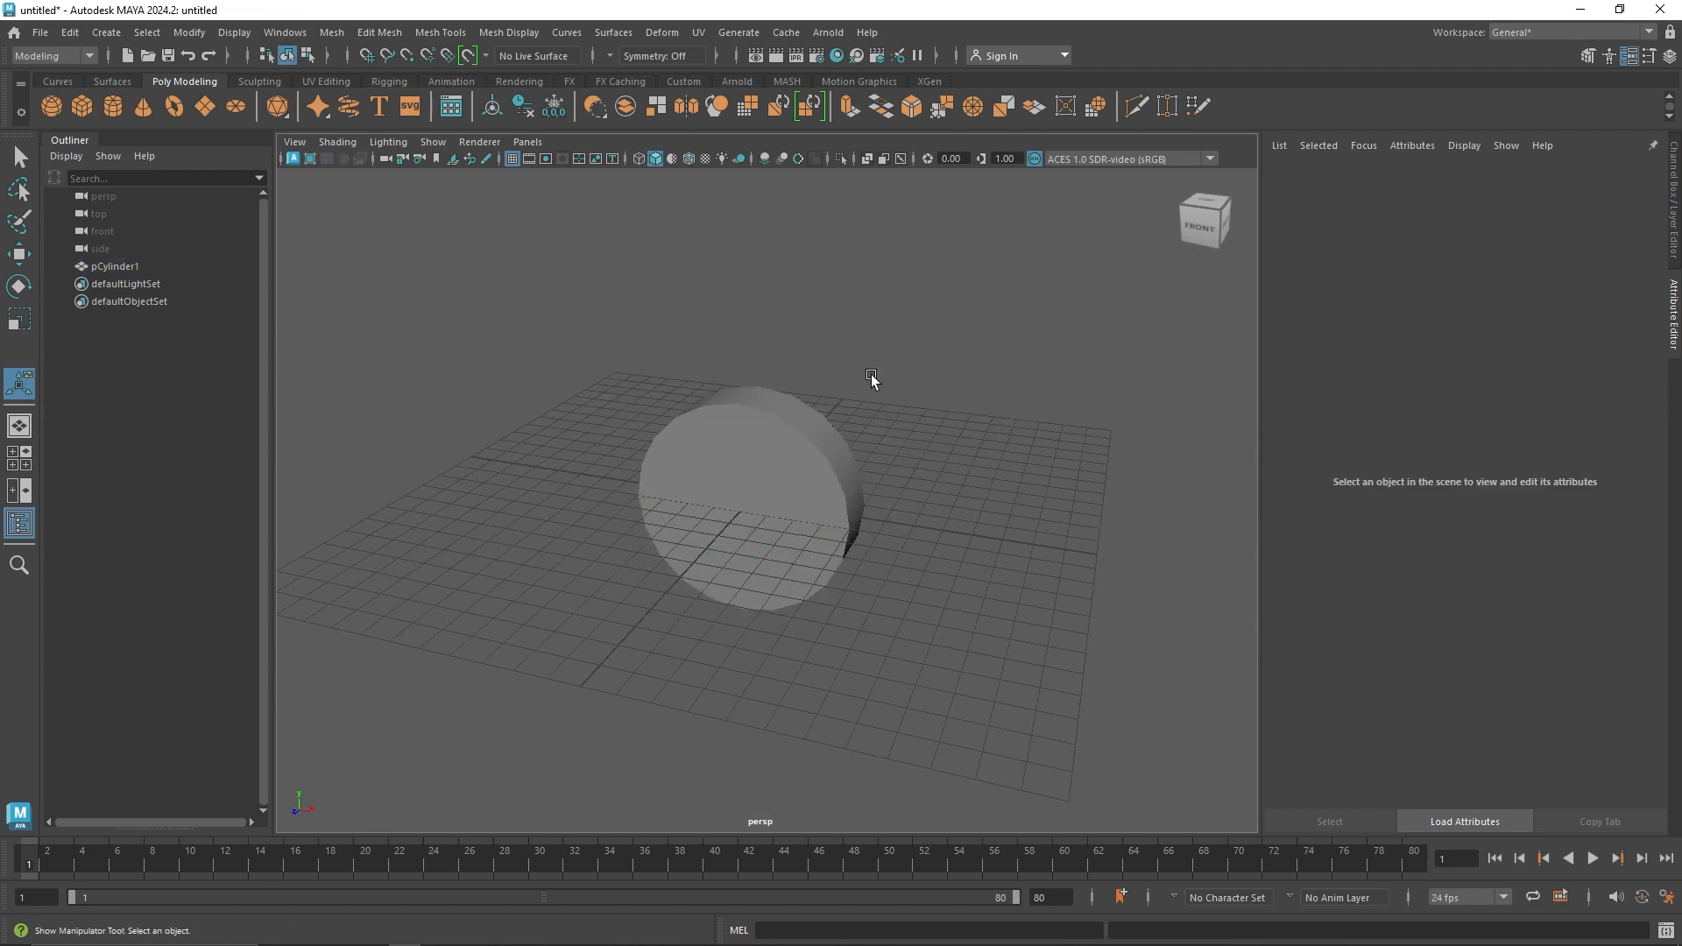
click(833, 443)
drag(1039, 430, 1033, 430)
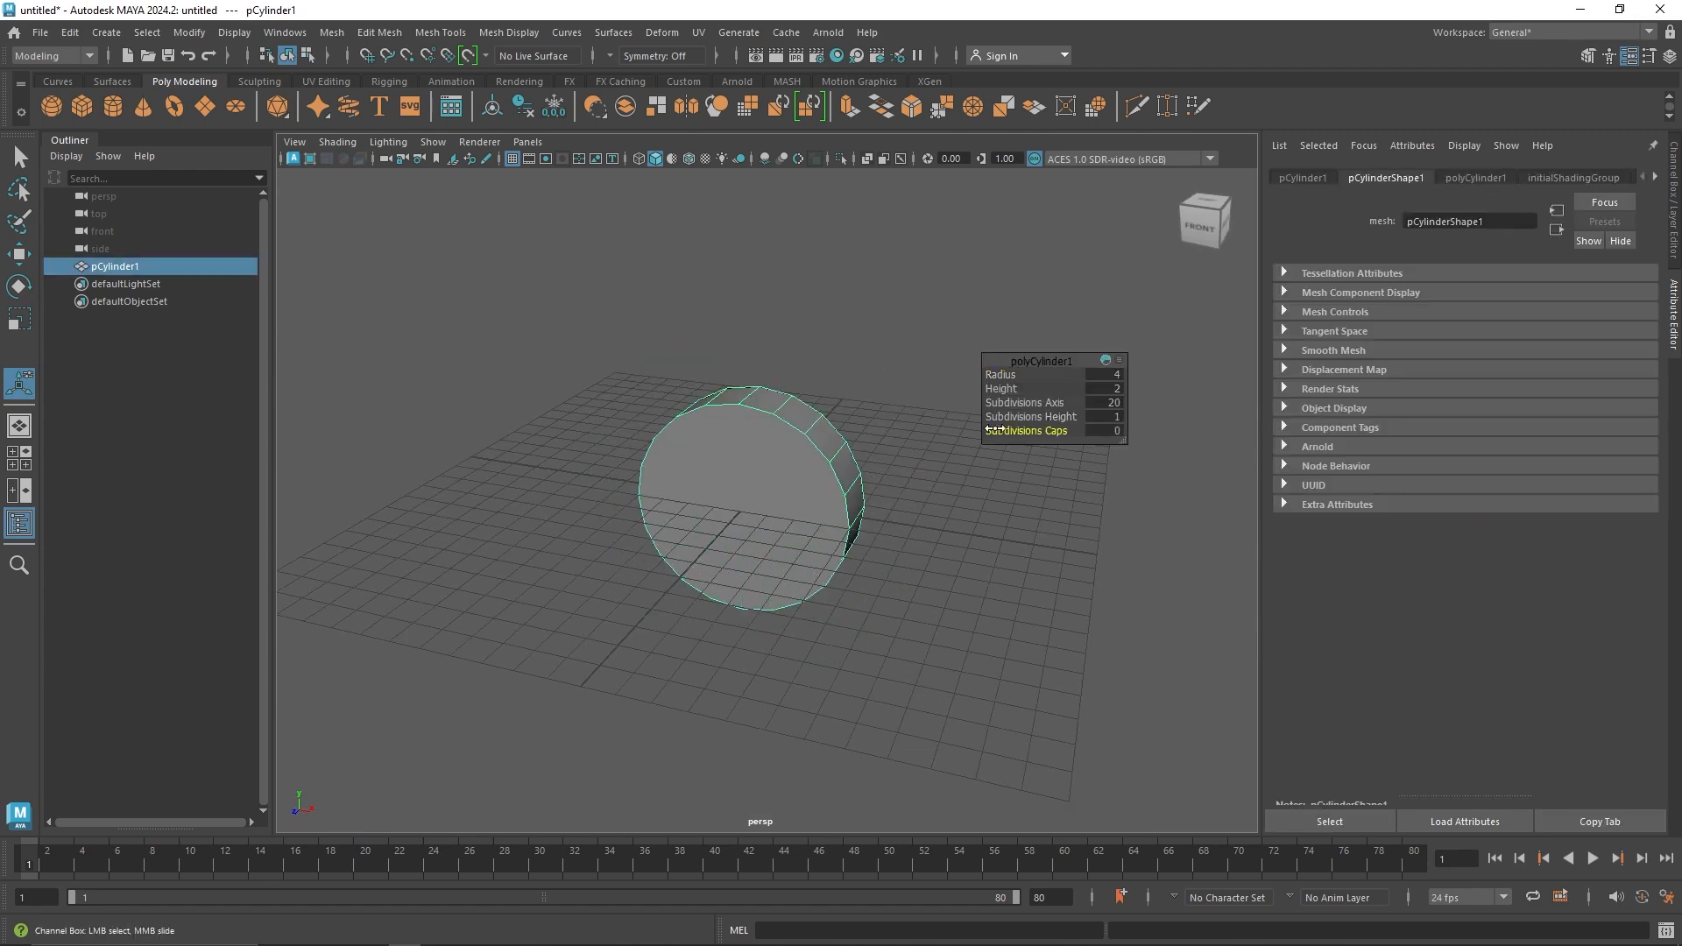
click(816, 481)
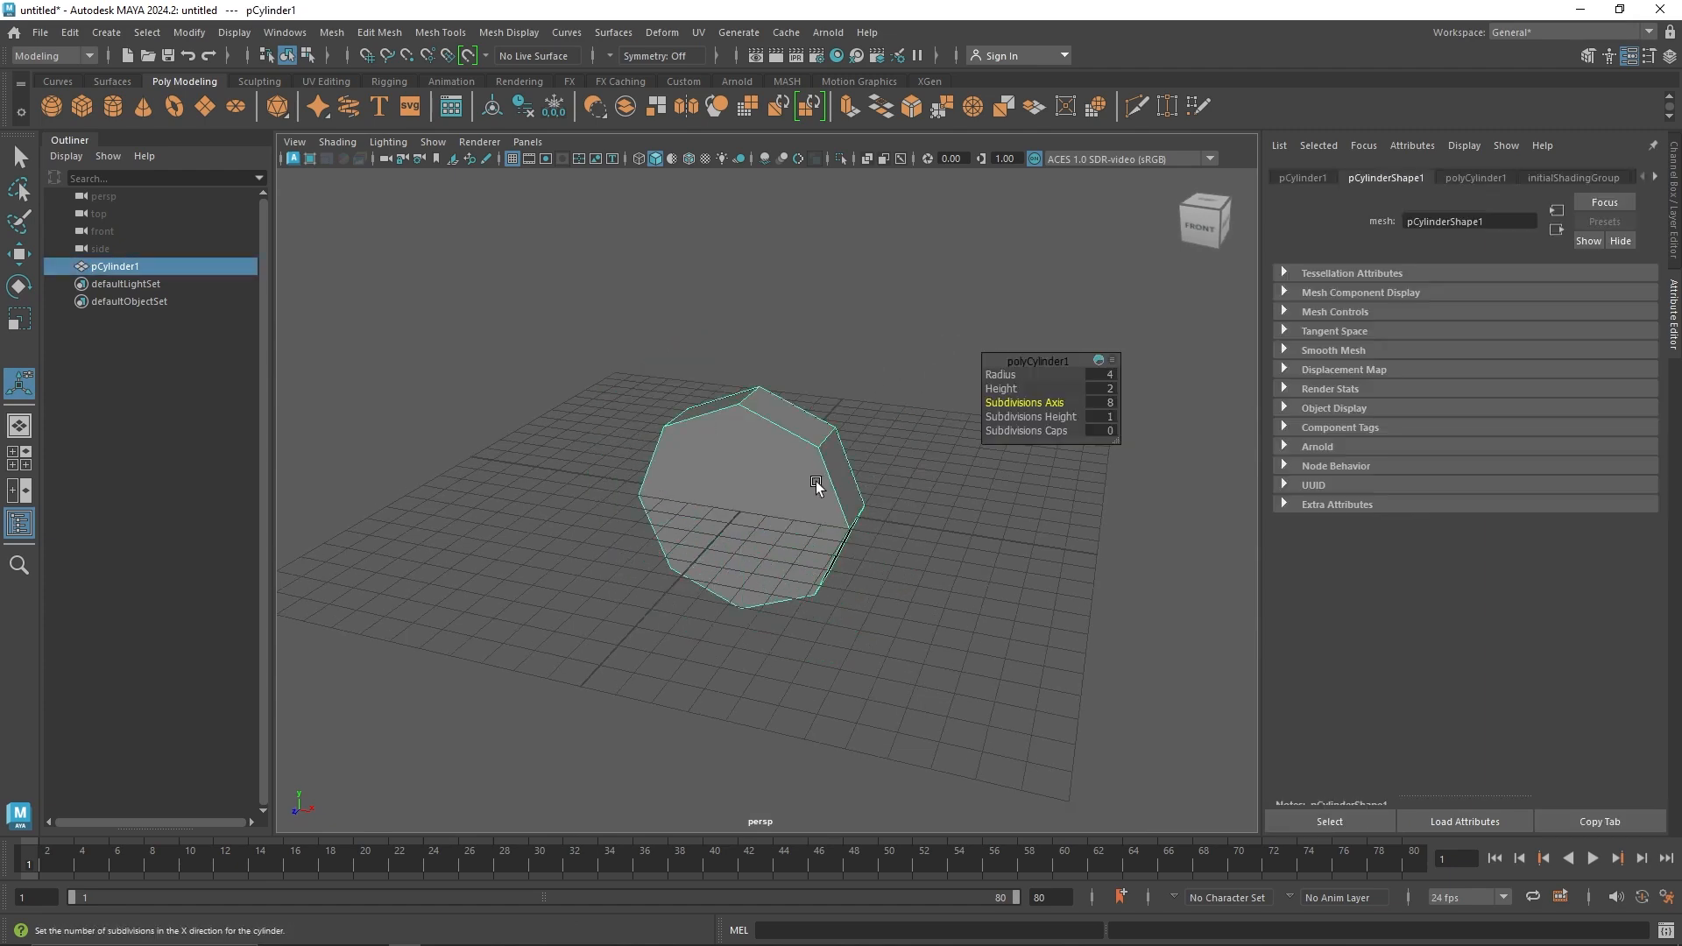
Step: Scale the octagonal cylinder and set its Subdivisions Height to 3
alt+drag(817, 481, 864, 500)
right_drag(767, 388, 767, 436)
alt+drag(757, 452, 719, 475)
right_drag(773, 403, 848, 352)
key(r)
drag(689, 524, 886, 424)
key(f)
key(t)
click(1032, 417)
drag(1032, 417, 1043, 421)
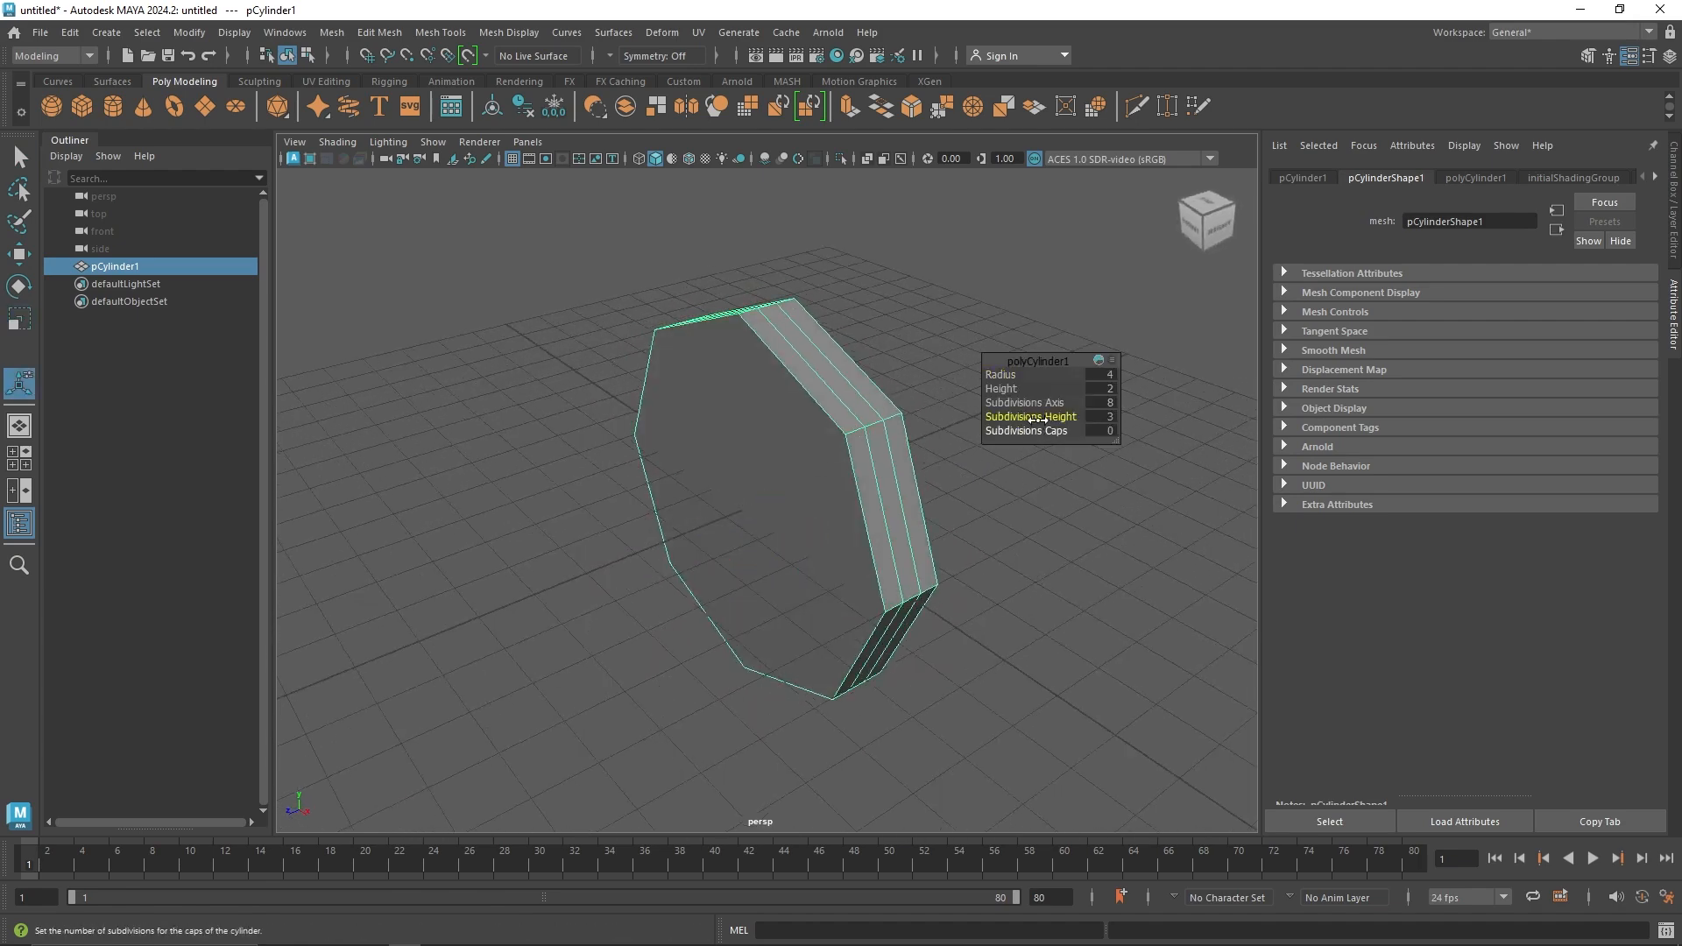
Step: Inset both octagonal cap faces with an Extrude scaled to about 0.88 and delete the inner faces
alt+drag(750, 394, 883, 361)
key(q)
right_drag(879, 363, 848, 432)
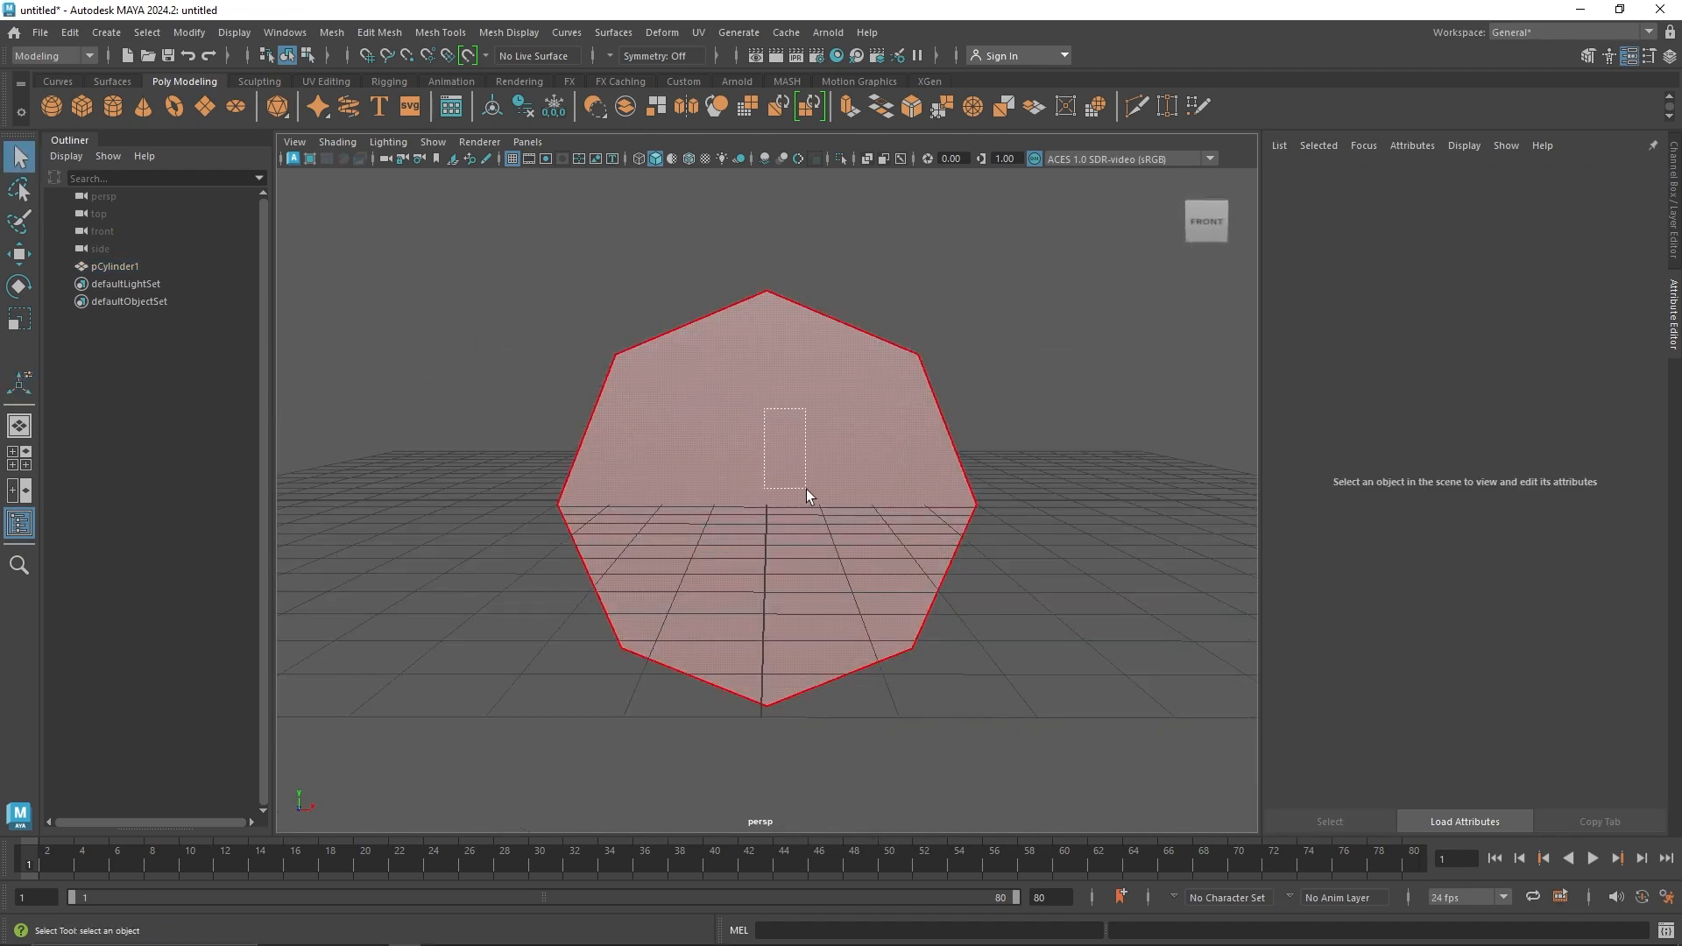
click(810, 491)
key(ctrl+e)
alt+drag(768, 531, 752, 545)
click(784, 469)
drag(774, 489, 765, 488)
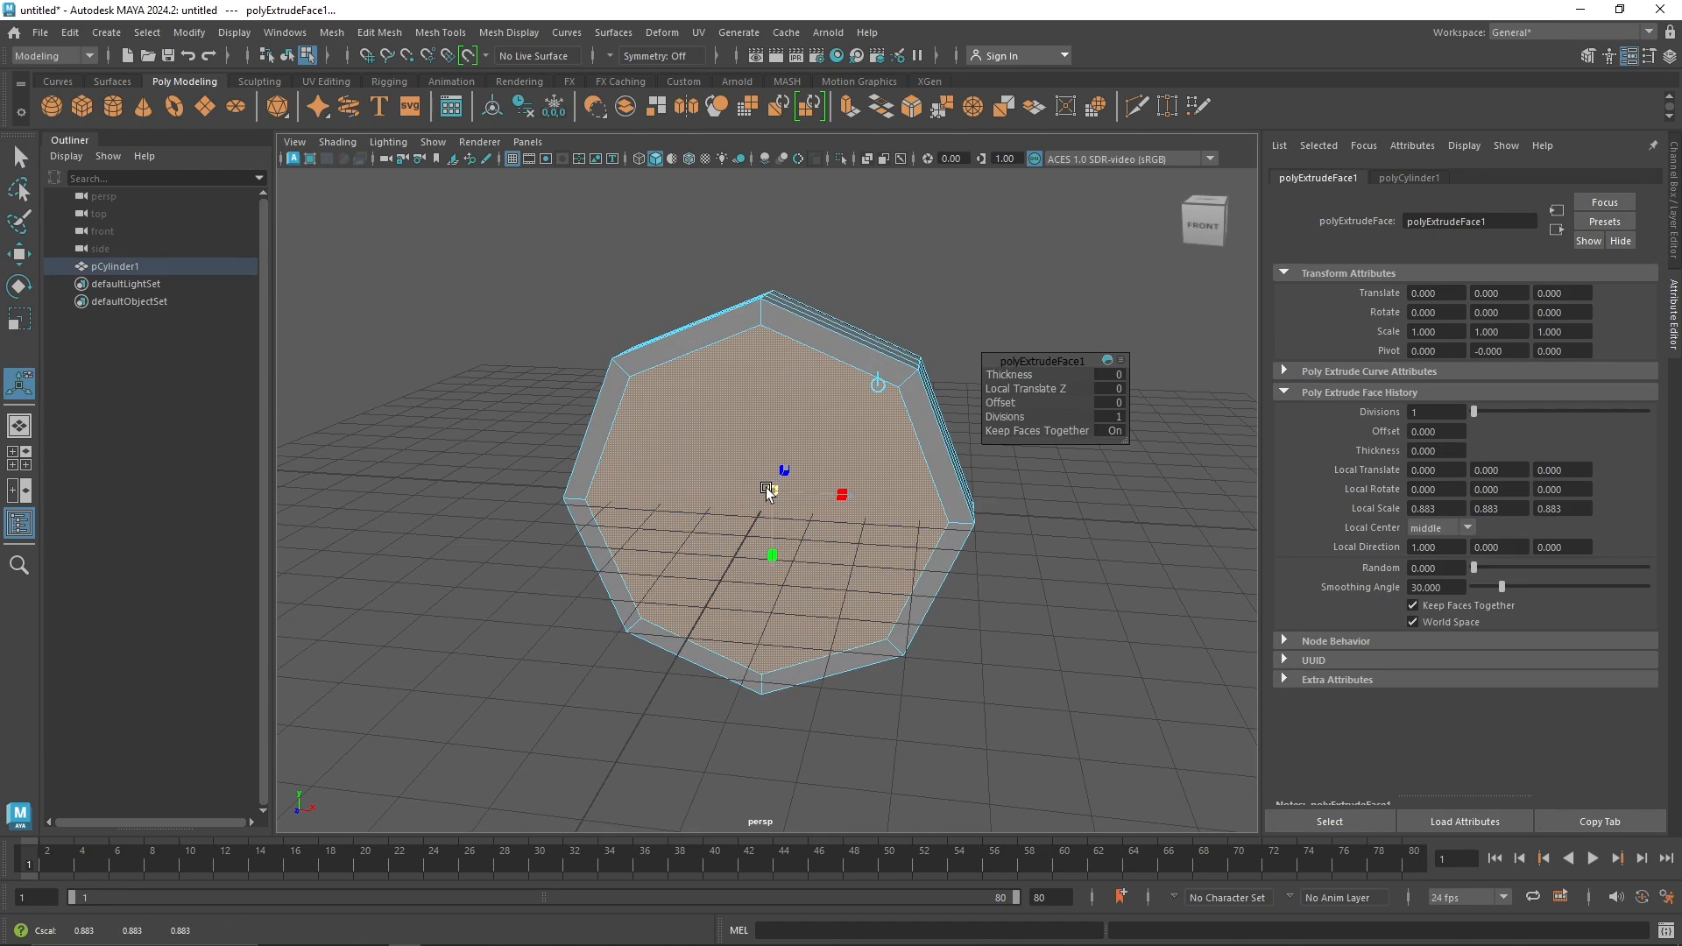
key(Delete)
Step: Bridge the front and back inner border edges to close the ring's inner wall
key(q)
key(F10)
click(717, 344)
shift+click(640, 418)
shift+right_drag(670, 396, 660, 589)
alt+drag(687, 573, 716, 489)
drag(1016, 403, 1079, 404)
Step: Insert edge loops around the ring's inner wall to split it into three bands
alt+drag(717, 473, 762, 385)
right_drag(788, 312, 874, 288)
alt+drag(867, 298, 894, 342)
scroll(676, 487, up, 4)
alt+drag(677, 486, 632, 461)
shift+right_drag(666, 391, 563, 413)
ctrl+shift+right_drag(677, 349, 544, 378)
click(556, 409)
scroll(666, 438, down, 4)
Step: Extrude the middle face loop on the ring's outer side inward by about 0.16 to form a groove
alt+drag(683, 443, 649, 454)
right_drag(789, 326, 790, 376)
click(804, 376)
shift+double_click(863, 458)
key(ctrl+e)
drag(827, 331, 824, 365)
Step: Bevel the edge loops along the lips of the ring's outer groove
scroll(841, 385, up, 5)
alt+middle_drag(886, 421, 761, 517)
right_drag(787, 364, 787, 317)
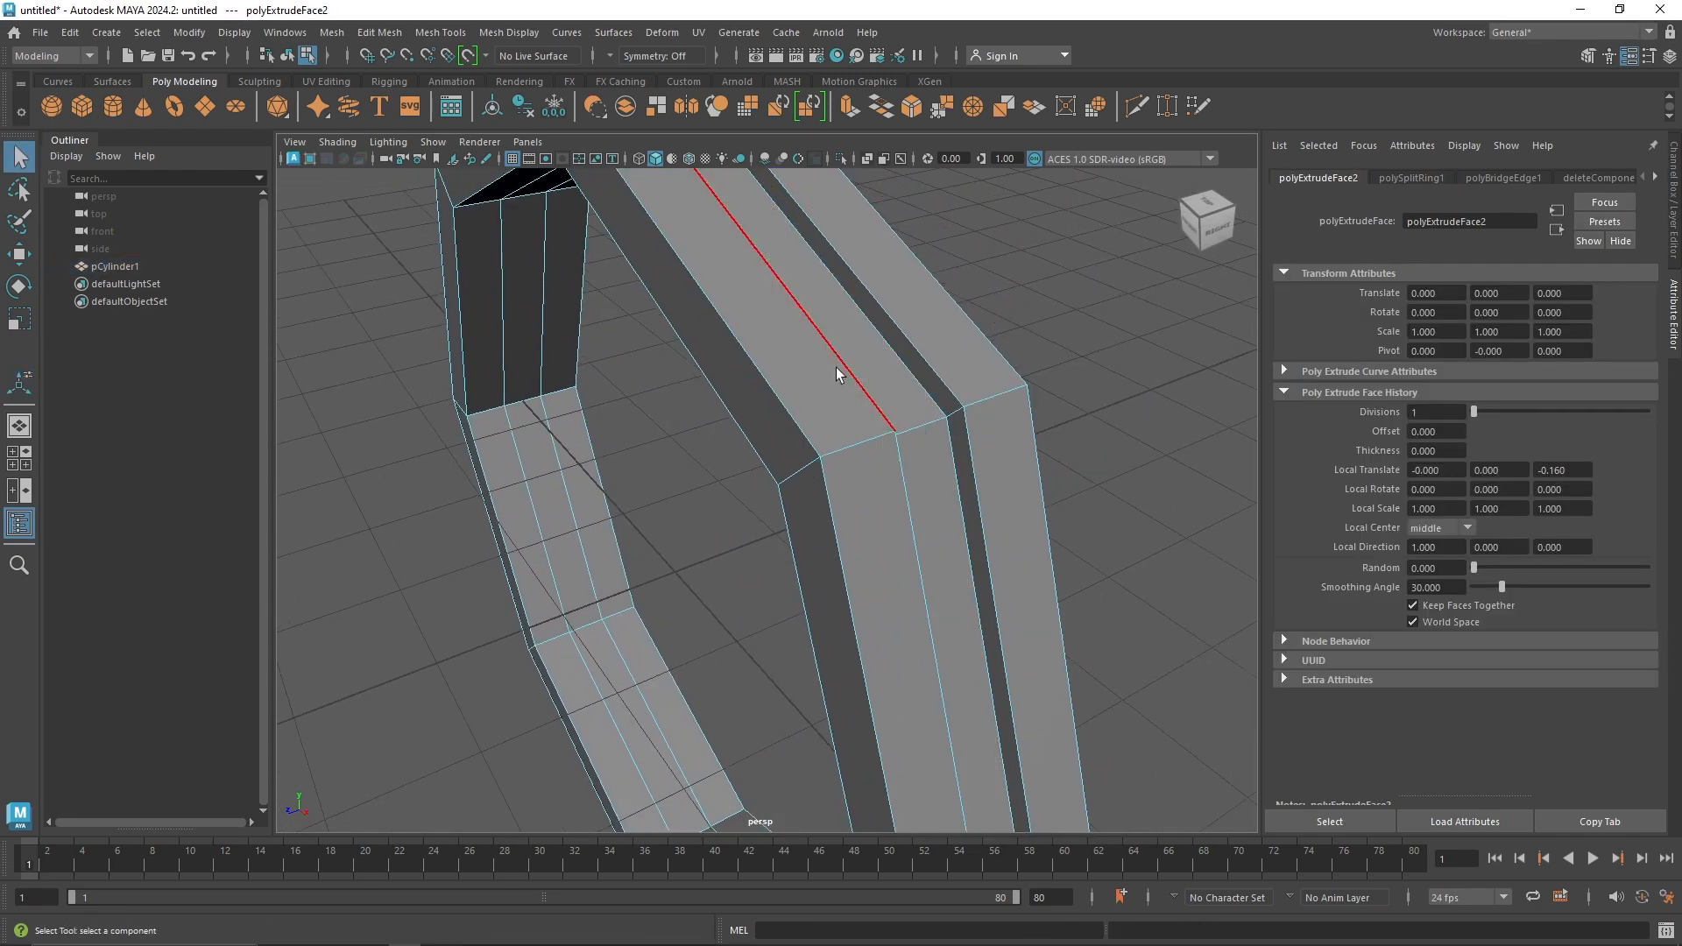
double_click(838, 374)
alt+drag(918, 384, 556, 364)
shift+right_drag(548, 352, 653, 355)
scroll(740, 394, down, 3)
Step: Bevel the ring's front and back outer edge loops and adjust the bevel's Fraction
alt+drag(739, 394, 833, 394)
key(q)
double_click(760, 315)
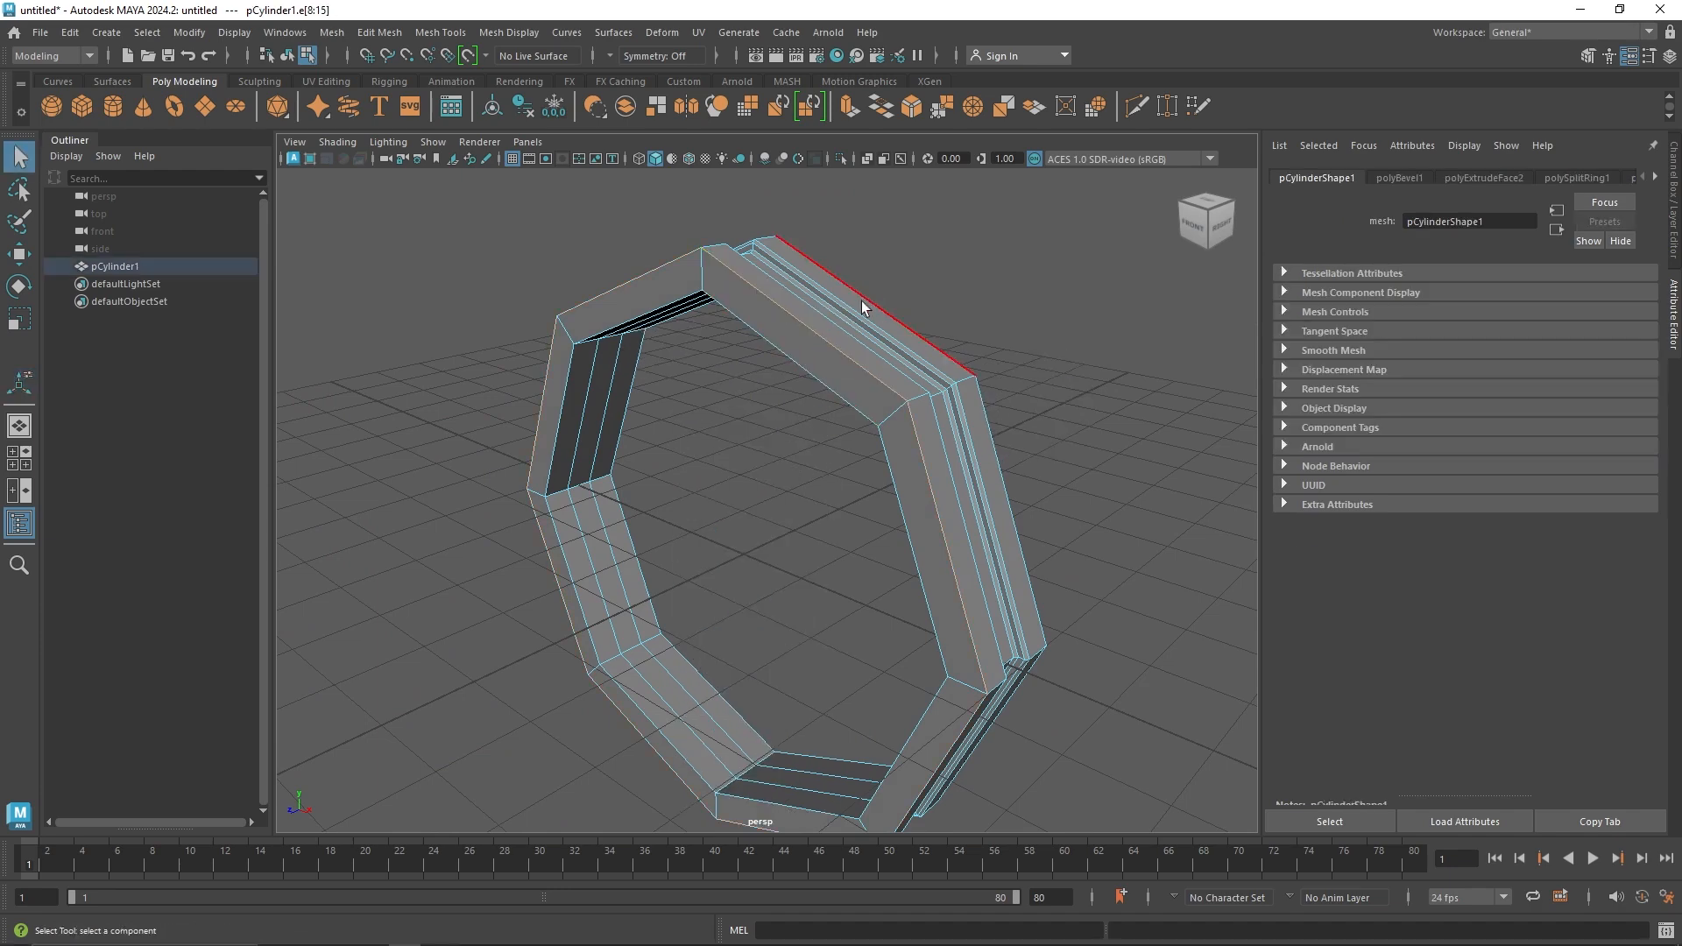
shift+right_drag(864, 303, 925, 315)
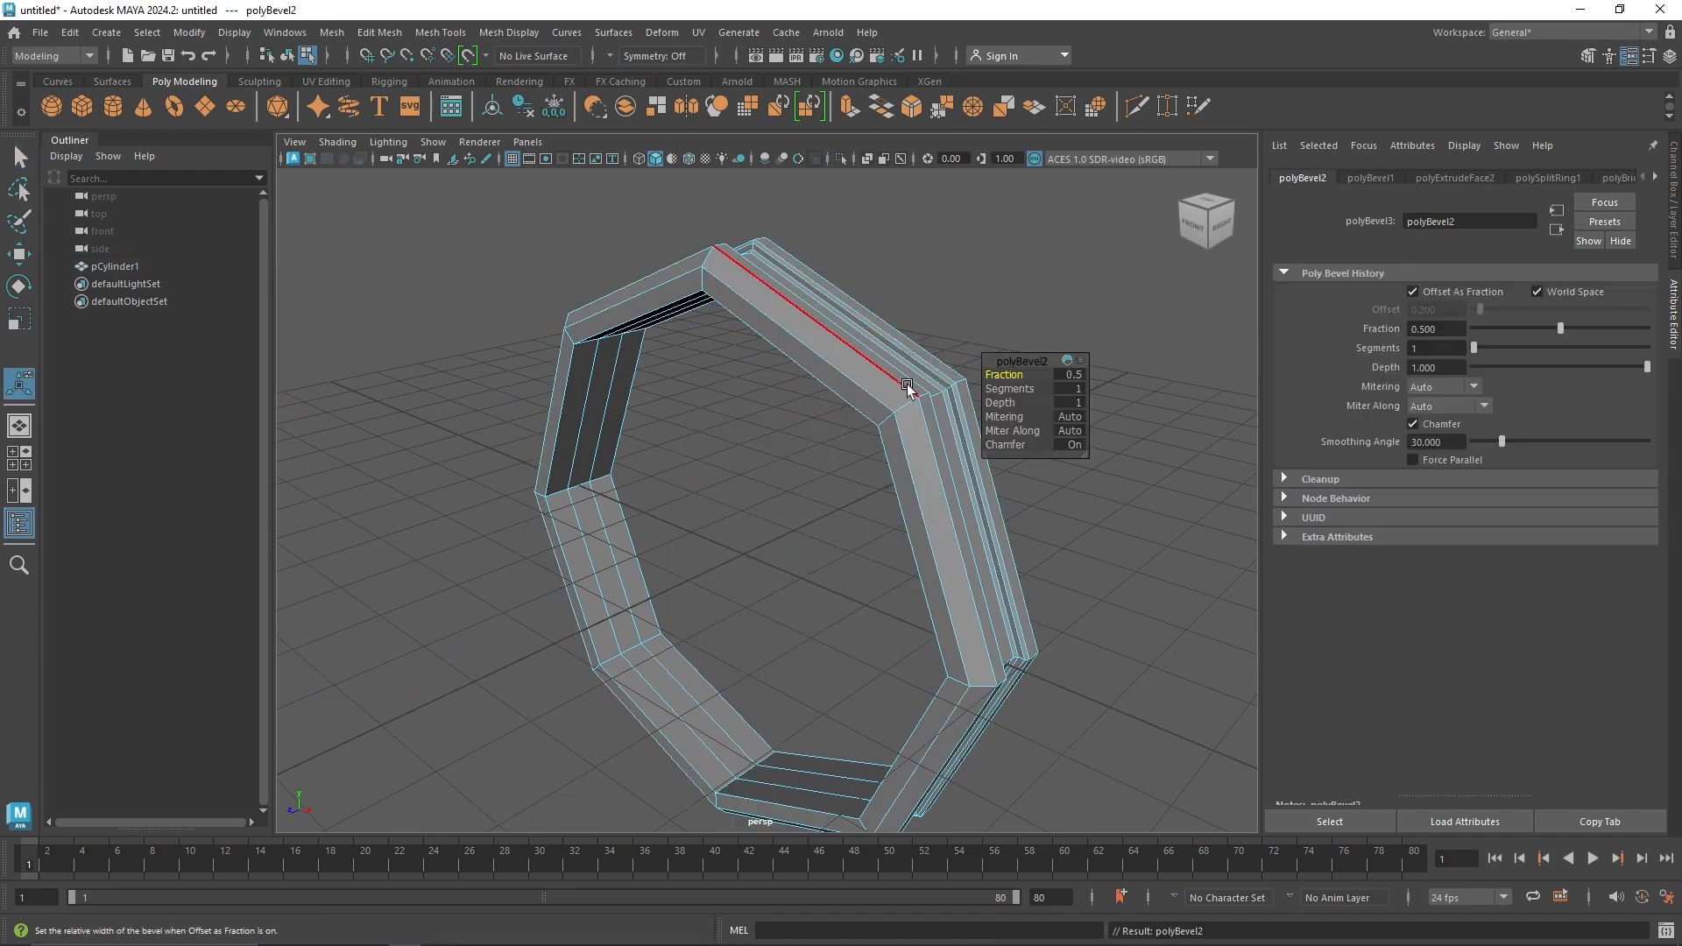
click(1070, 375)
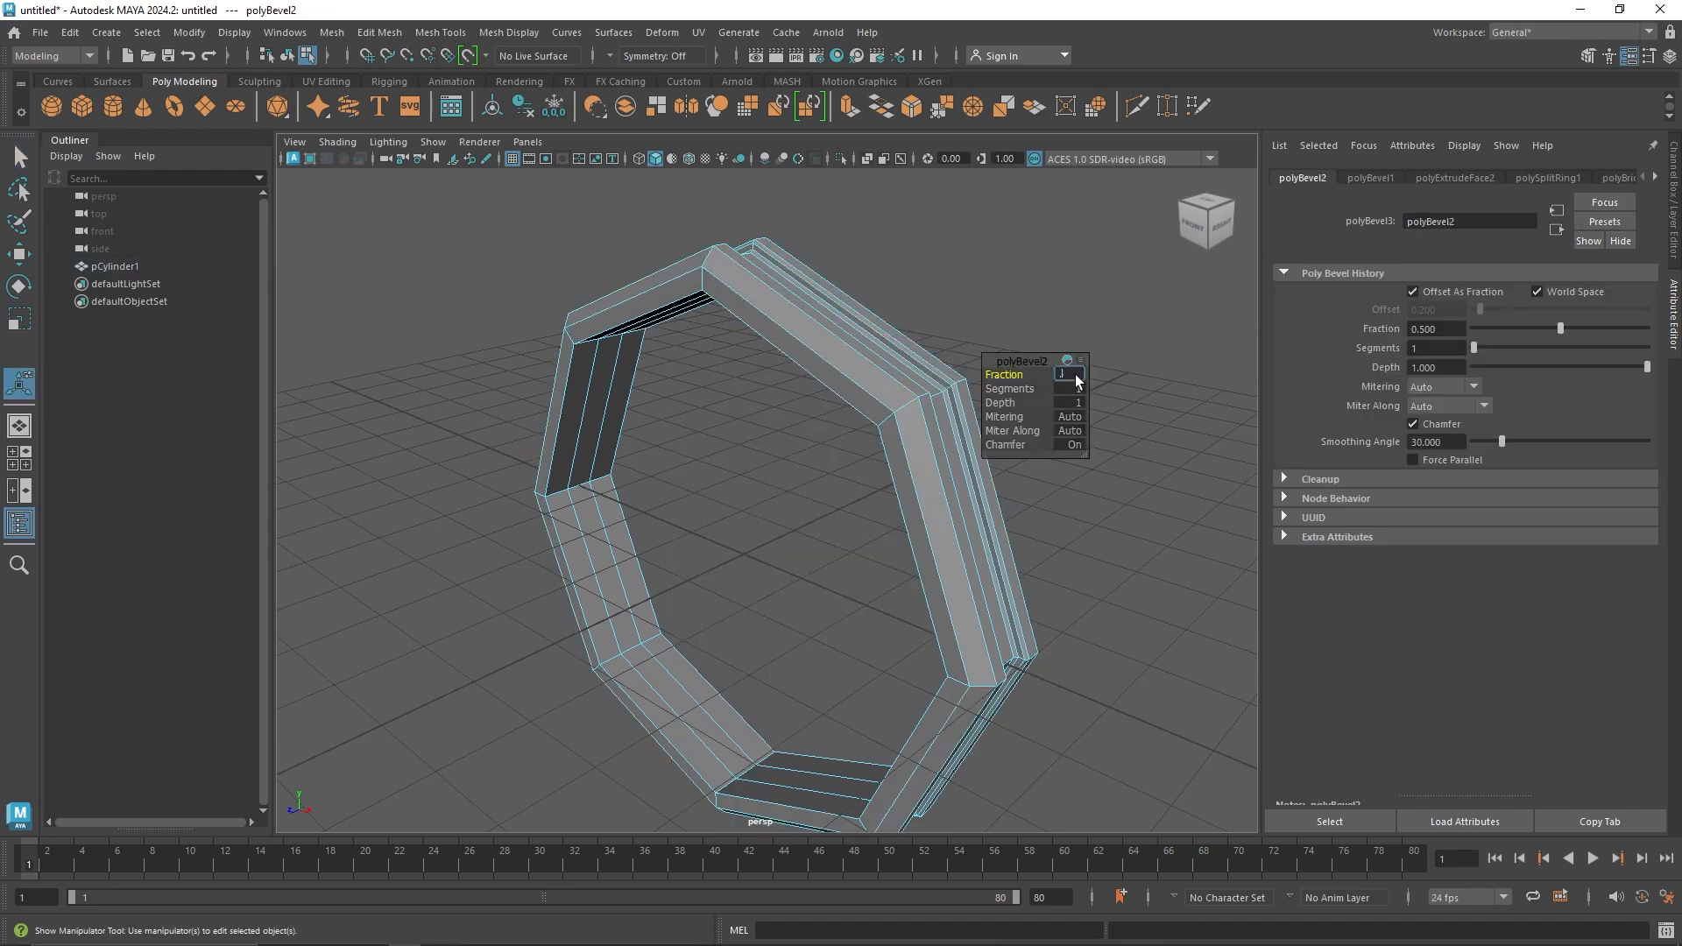
key(Return)
Step: Inset the two side face loops of the ring's inner wall with an Extrude offset, and extrude them again by about -0.096 in Local Translate Z
right_drag(853, 371, 847, 438)
key(q)
alt+drag(845, 458, 706, 481)
alt+middle_drag(707, 480, 736, 464)
alt+drag(736, 464, 751, 443)
click(718, 481)
double_click(721, 548)
click(723, 513)
alt+drag(723, 517, 804, 491)
key(ctrl+e)
alt+right_drag(805, 491, 927, 521)
drag(1061, 500, 1058, 523)
key(ctrl+z)
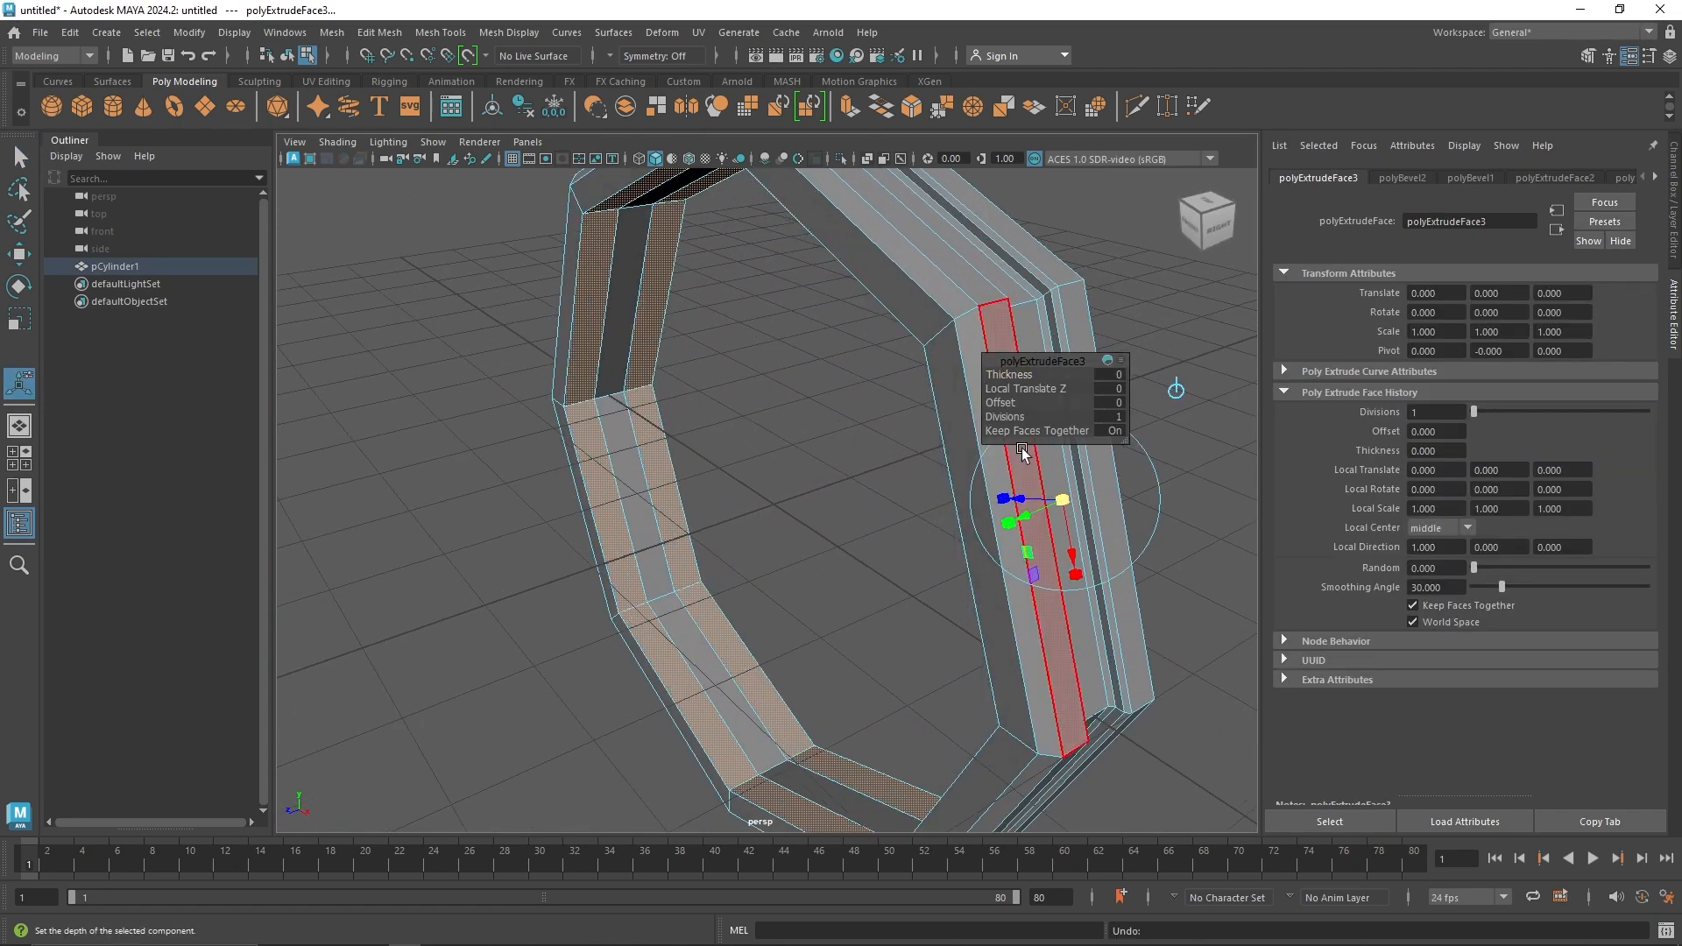
middle_drag(992, 405, 1004, 407)
key(ctrl+e)
drag(1034, 481, 1028, 498)
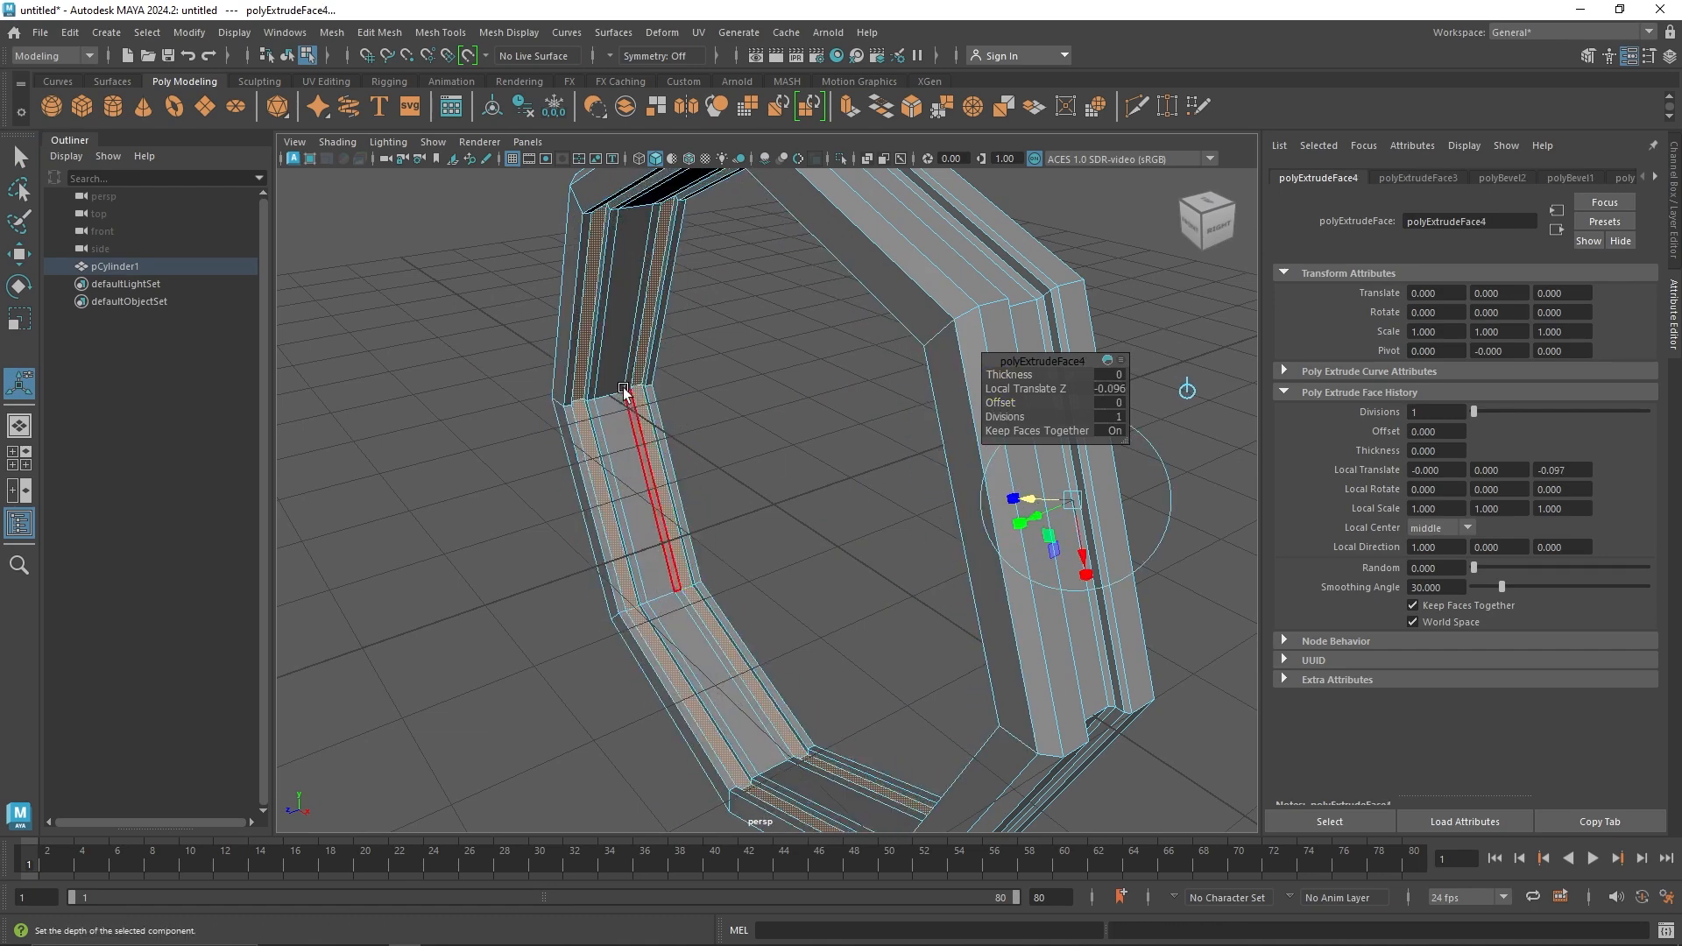
Step: Extrude the middle face loop of the ring's inner wall with an Offset of 0.1
double_click(620, 504)
key(ctrl+e)
mouse_move(662, 497)
mouse_down()
mouse_move(634, 492)
mouse_move(638, 507)
mouse_up()
key(ctrl+z)
click(999, 403)
mouse_move(998, 402)
middle_down()
mouse_move(1017, 402)
mouse_move(999, 402)
middle_up()
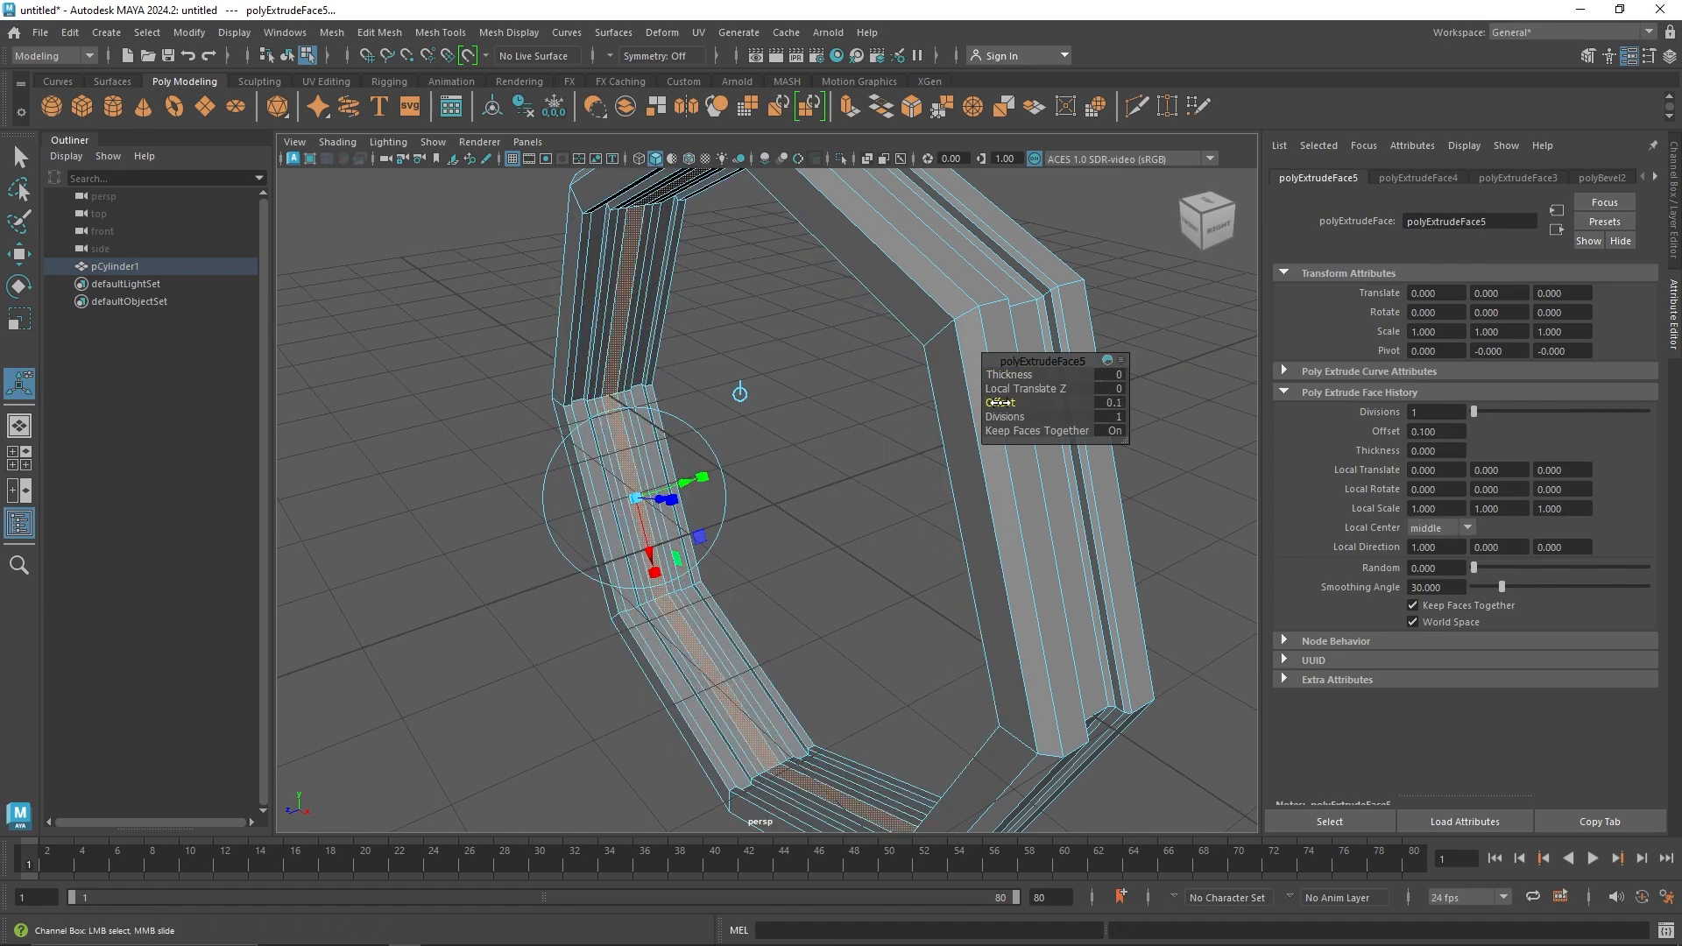
Step: Extrude the middle inner faces separately, scaled to 0.5 and pulled out about 0.22 toward the ring's center, and return to object mode
alt+drag(655, 529, 678, 516)
drag(504, 629, 771, 581)
click(1016, 431)
alt+drag(691, 500, 646, 564)
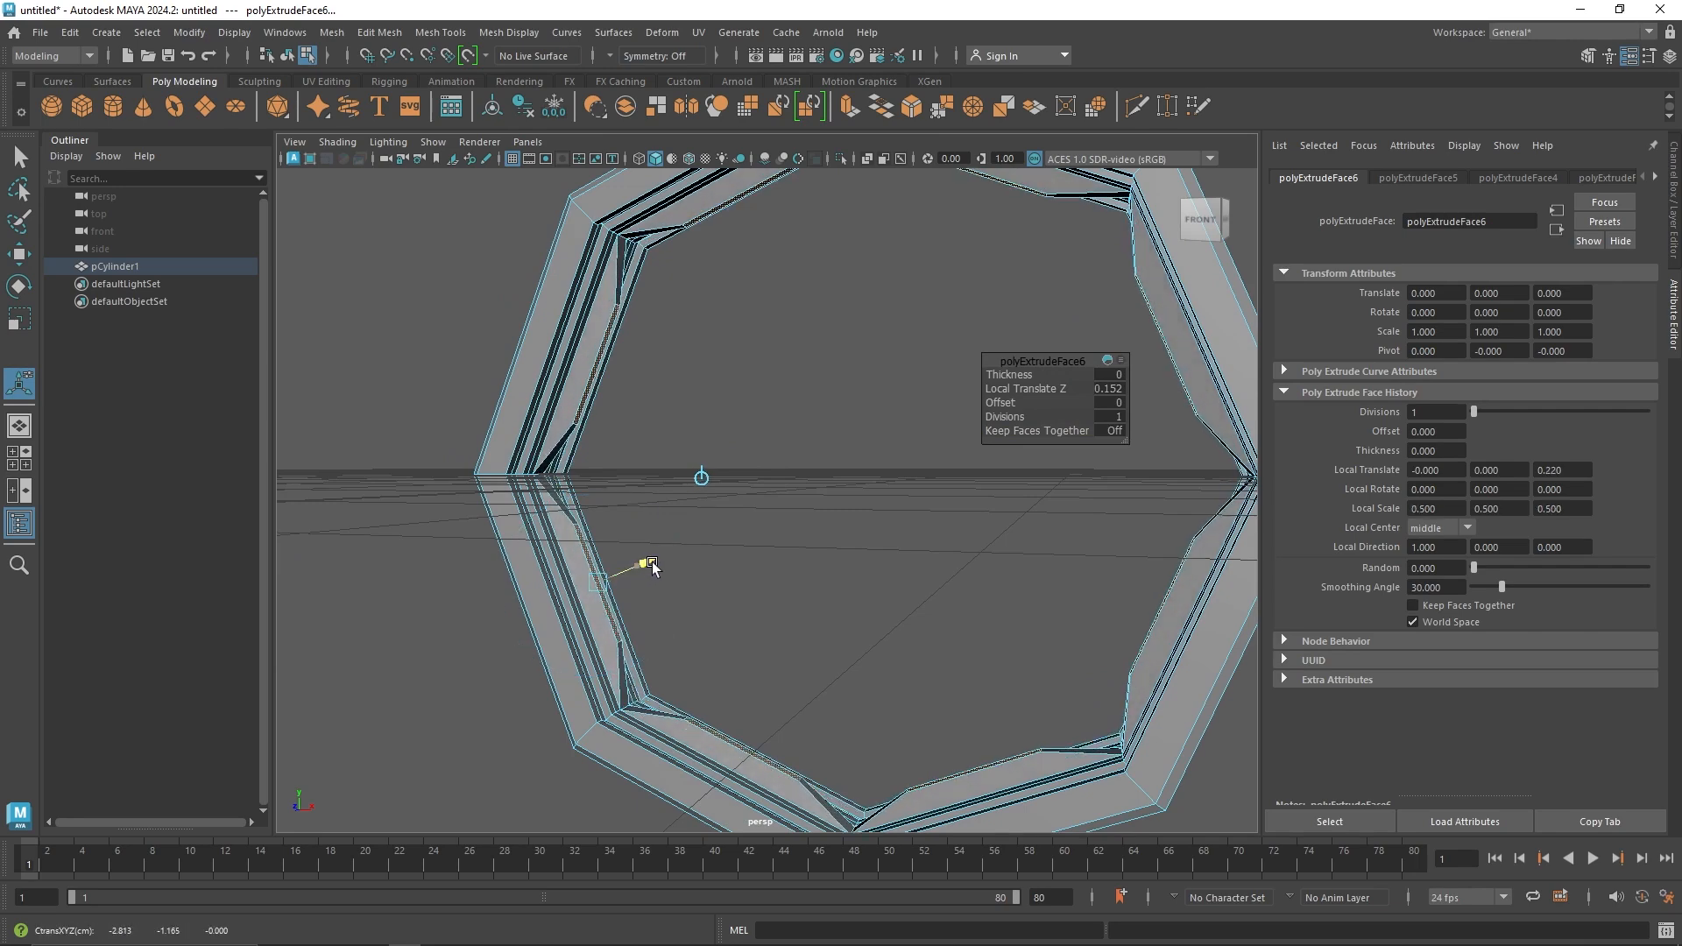
scroll(645, 564, down, 10)
alt+drag(745, 491, 860, 348)
key(F8)
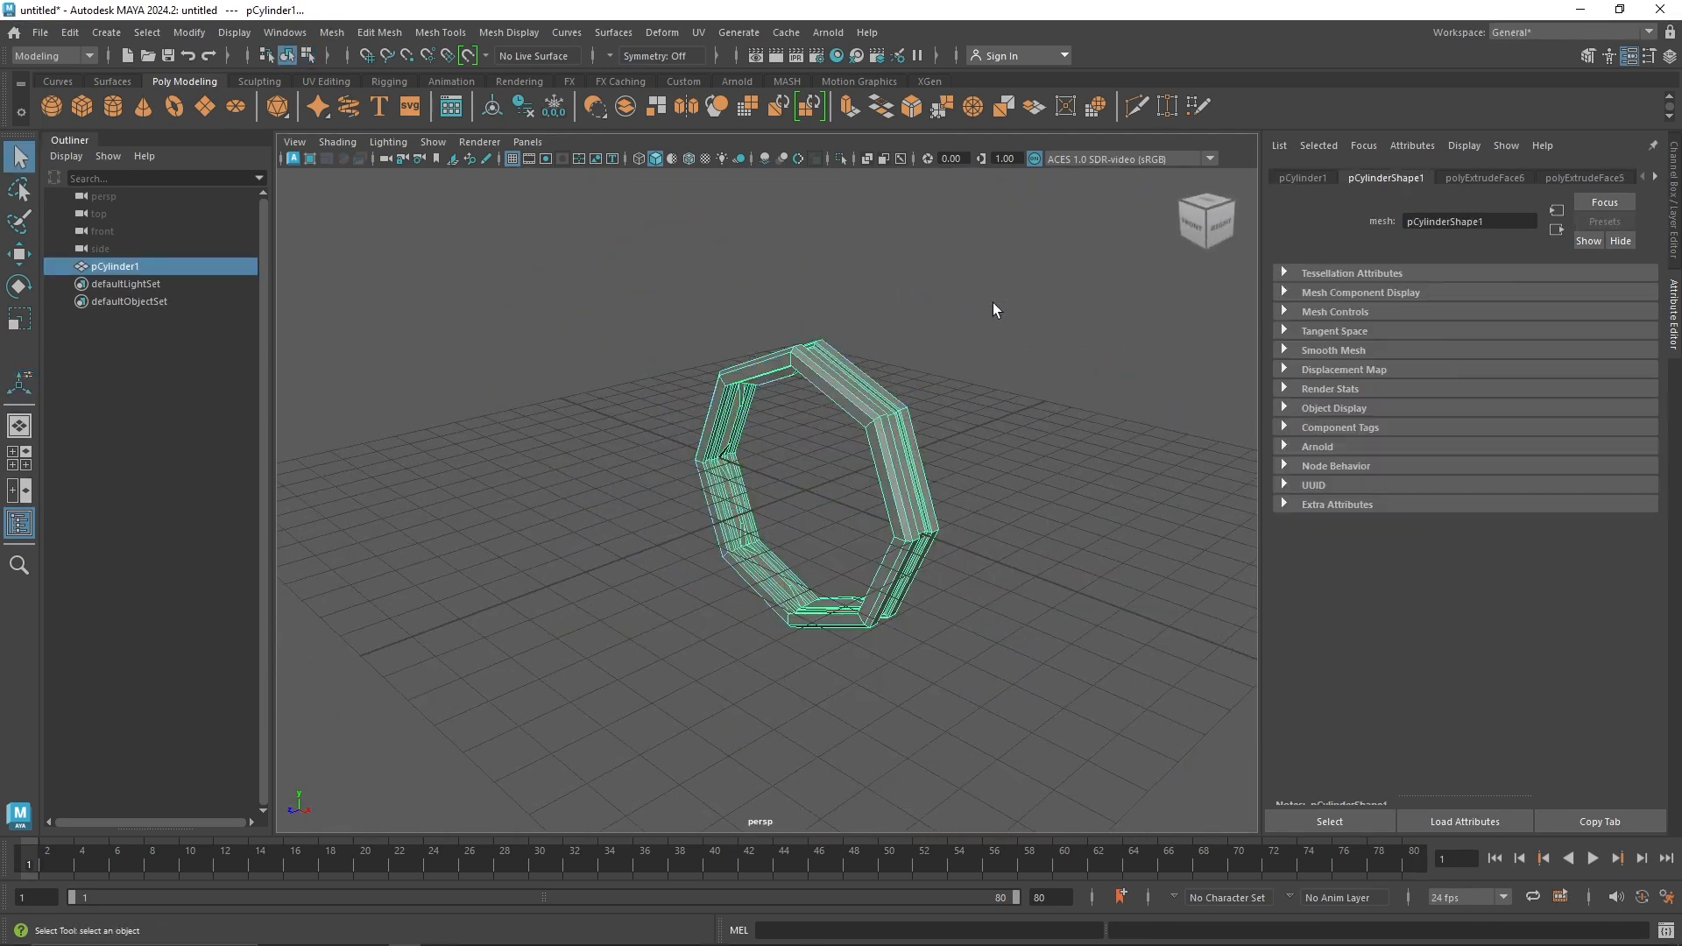
click(946, 413)
alt+drag(946, 413, 877, 442)
alt+drag(665, 330, 736, 456)
scroll(832, 416, up, 5)
Step: Select the octagonal ring and create a MASH network from it
click(774, 348)
scroll(869, 350, down, 5)
scroll(813, 366, down, 6)
scroll(849, 432, up, 6)
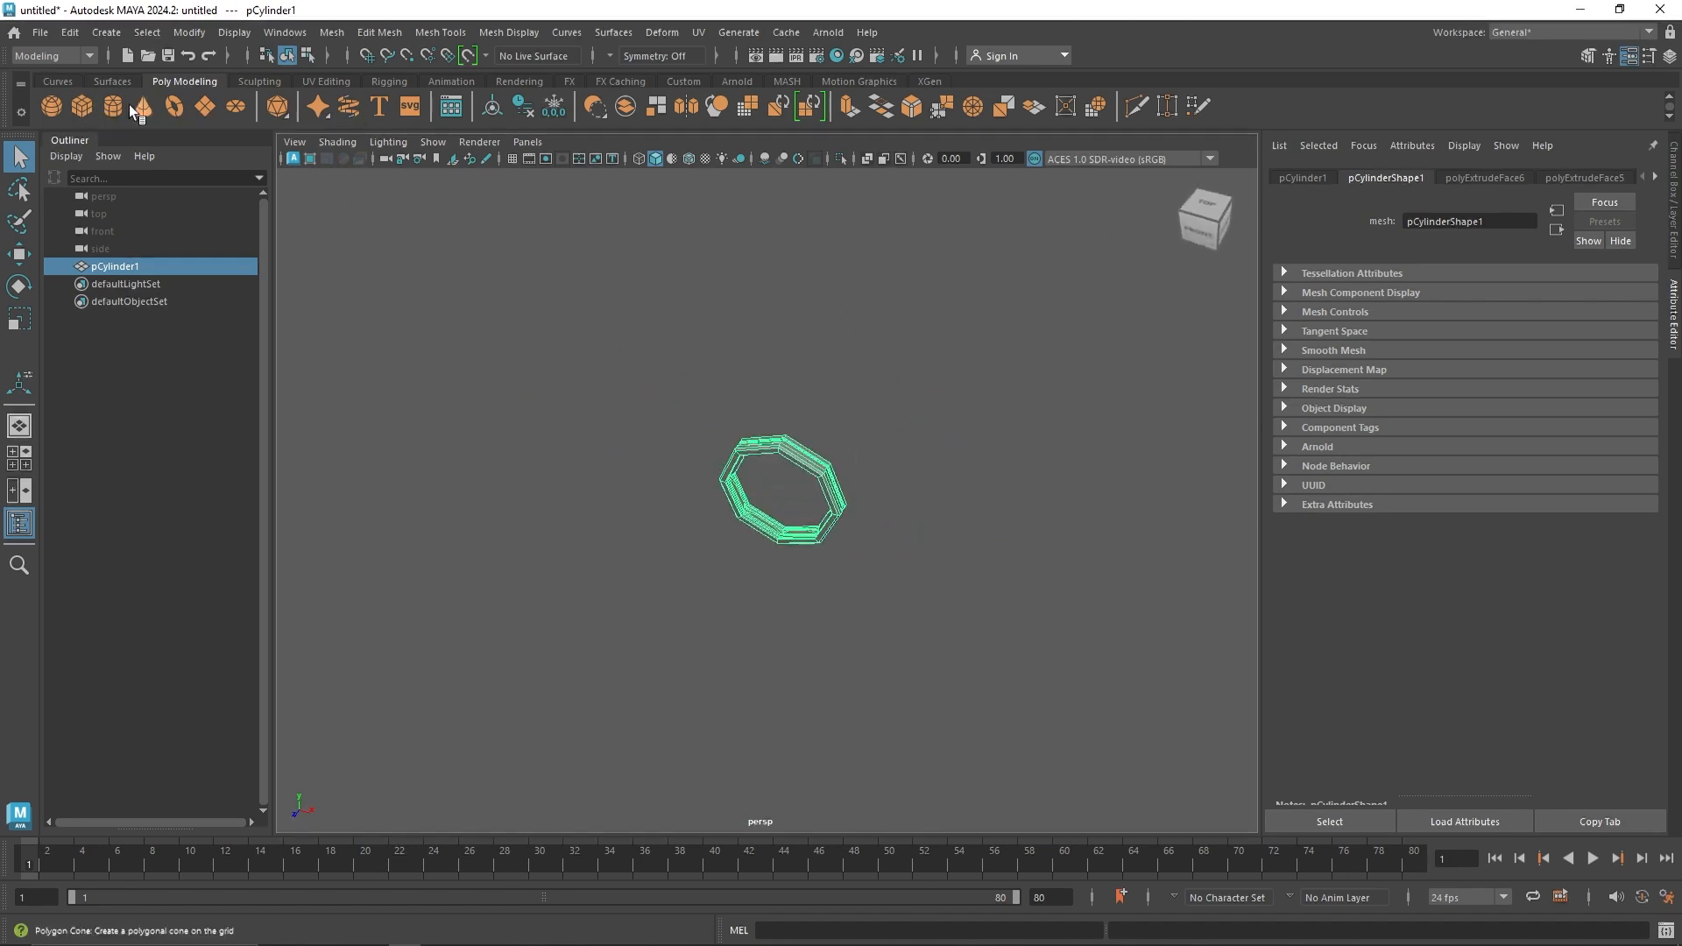
scroll(680, 462, up, 5)
alt+drag(680, 462, 732, 368)
click(786, 80)
click(53, 106)
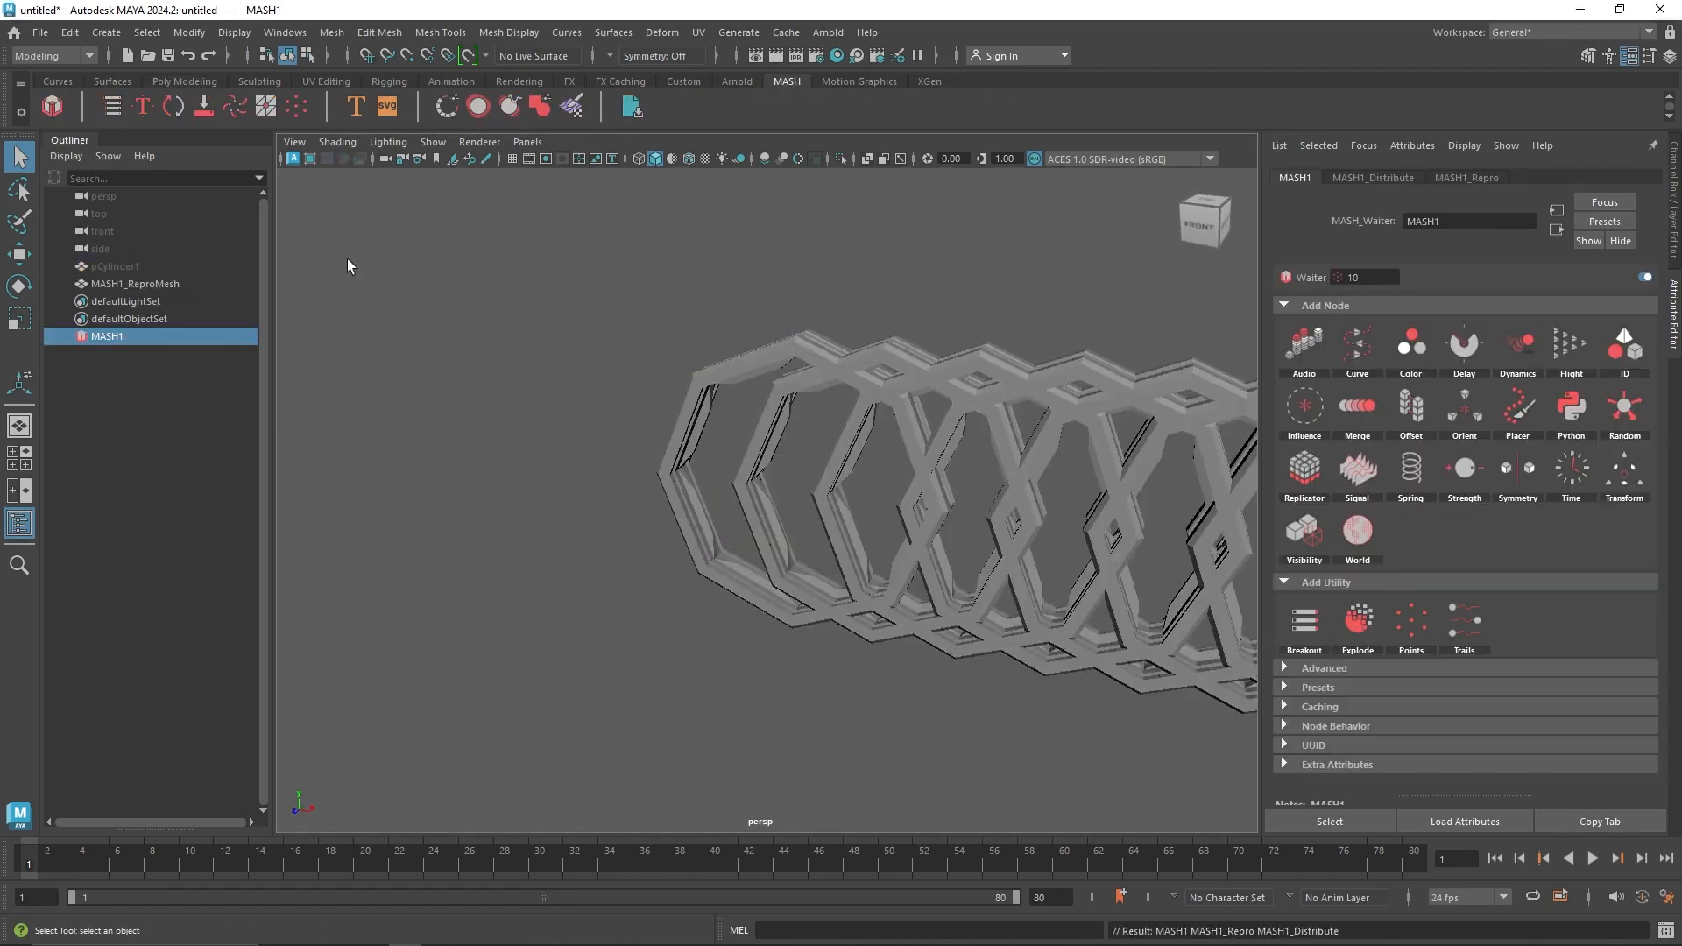
Step: Set the MASH network's Distribute node to a single point with Distance X at 0
alt+drag(890, 470, 964, 480)
click(1373, 177)
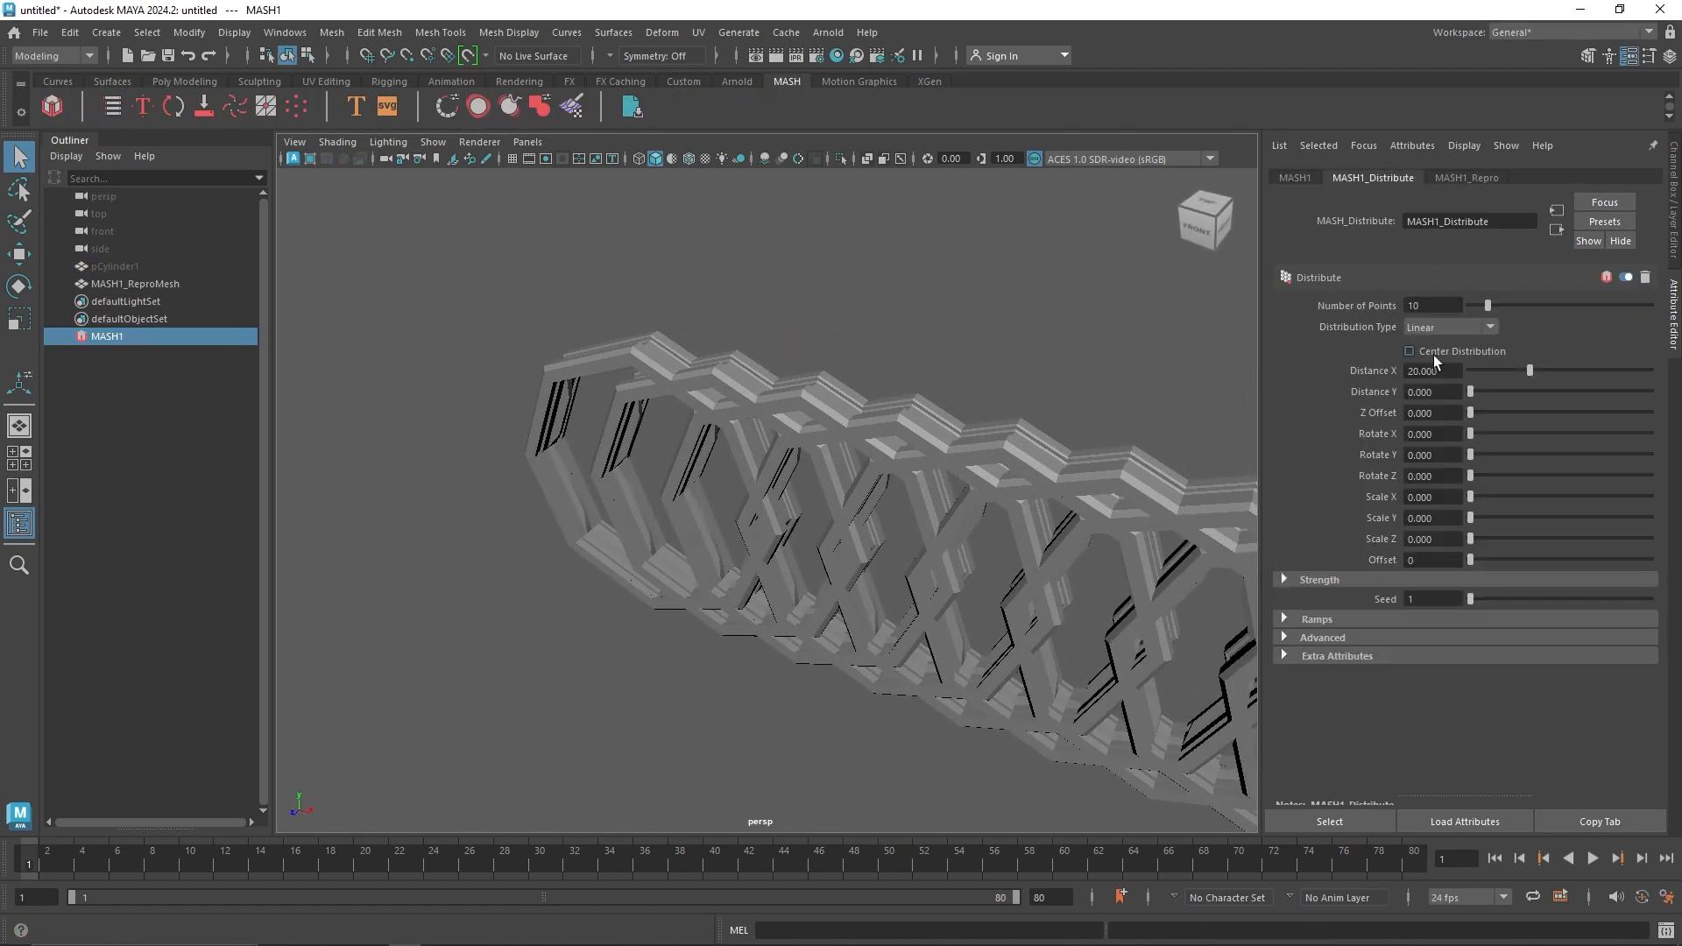
drag(1504, 364, 1407, 363)
mouse_move(1488, 305)
mouse_down()
mouse_move(1432, 302)
mouse_move(1475, 303)
mouse_up()
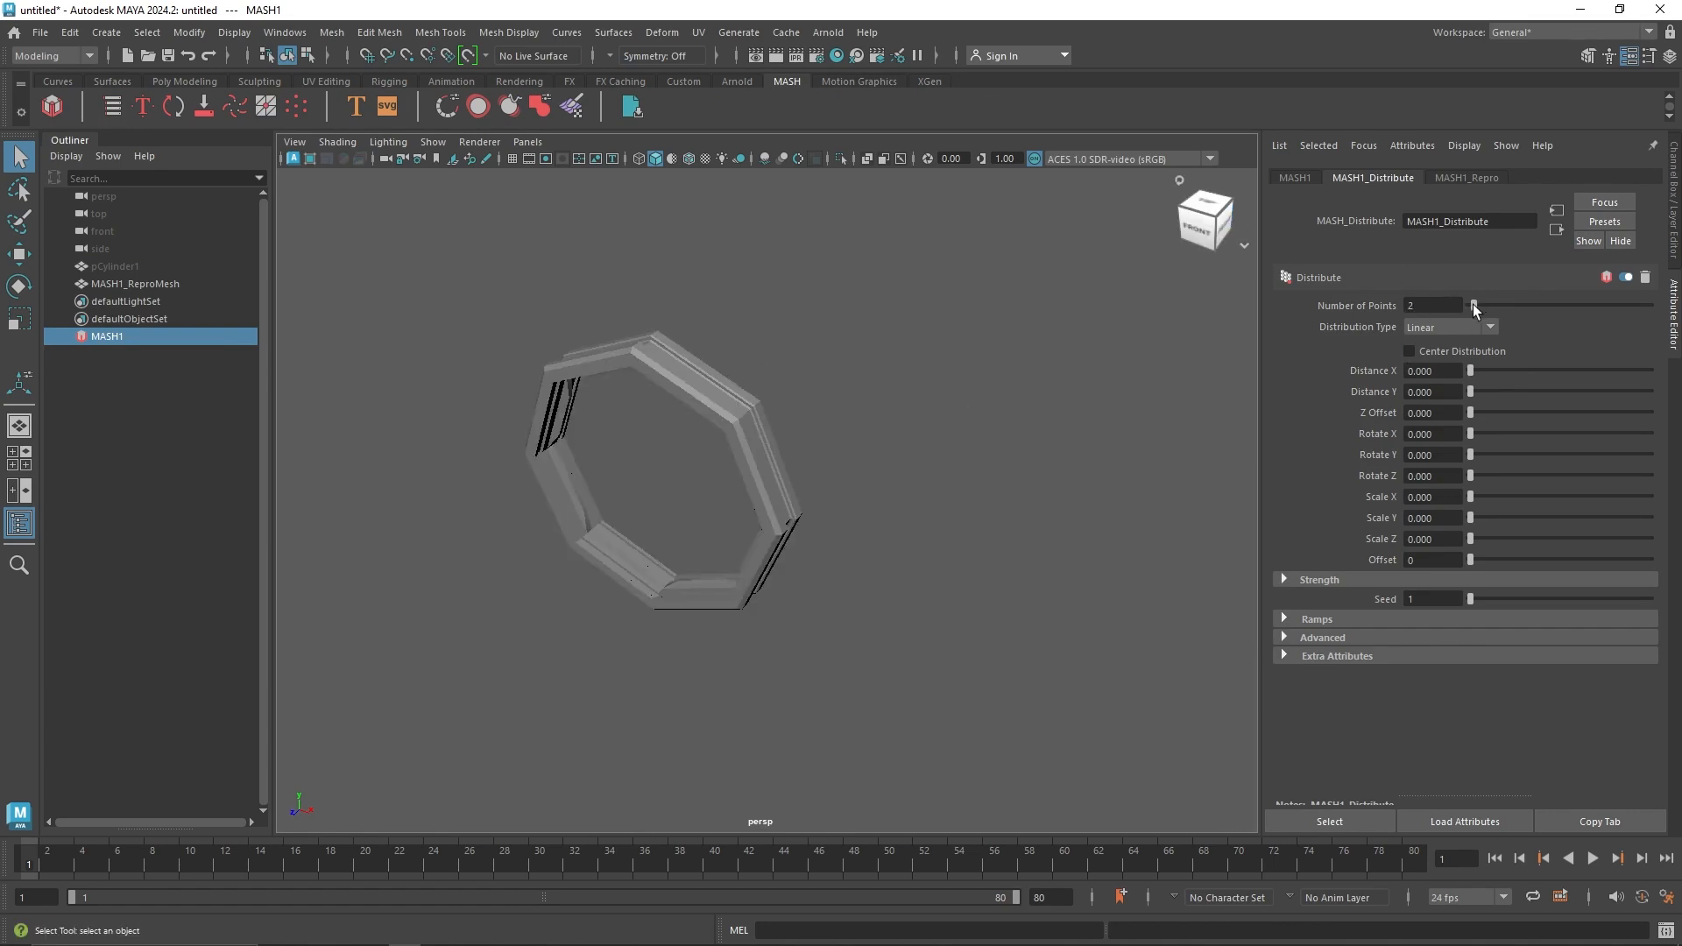
Step: Add a Replicator node to the ring's MASH network and raise Replicants to 30
click(1306, 180)
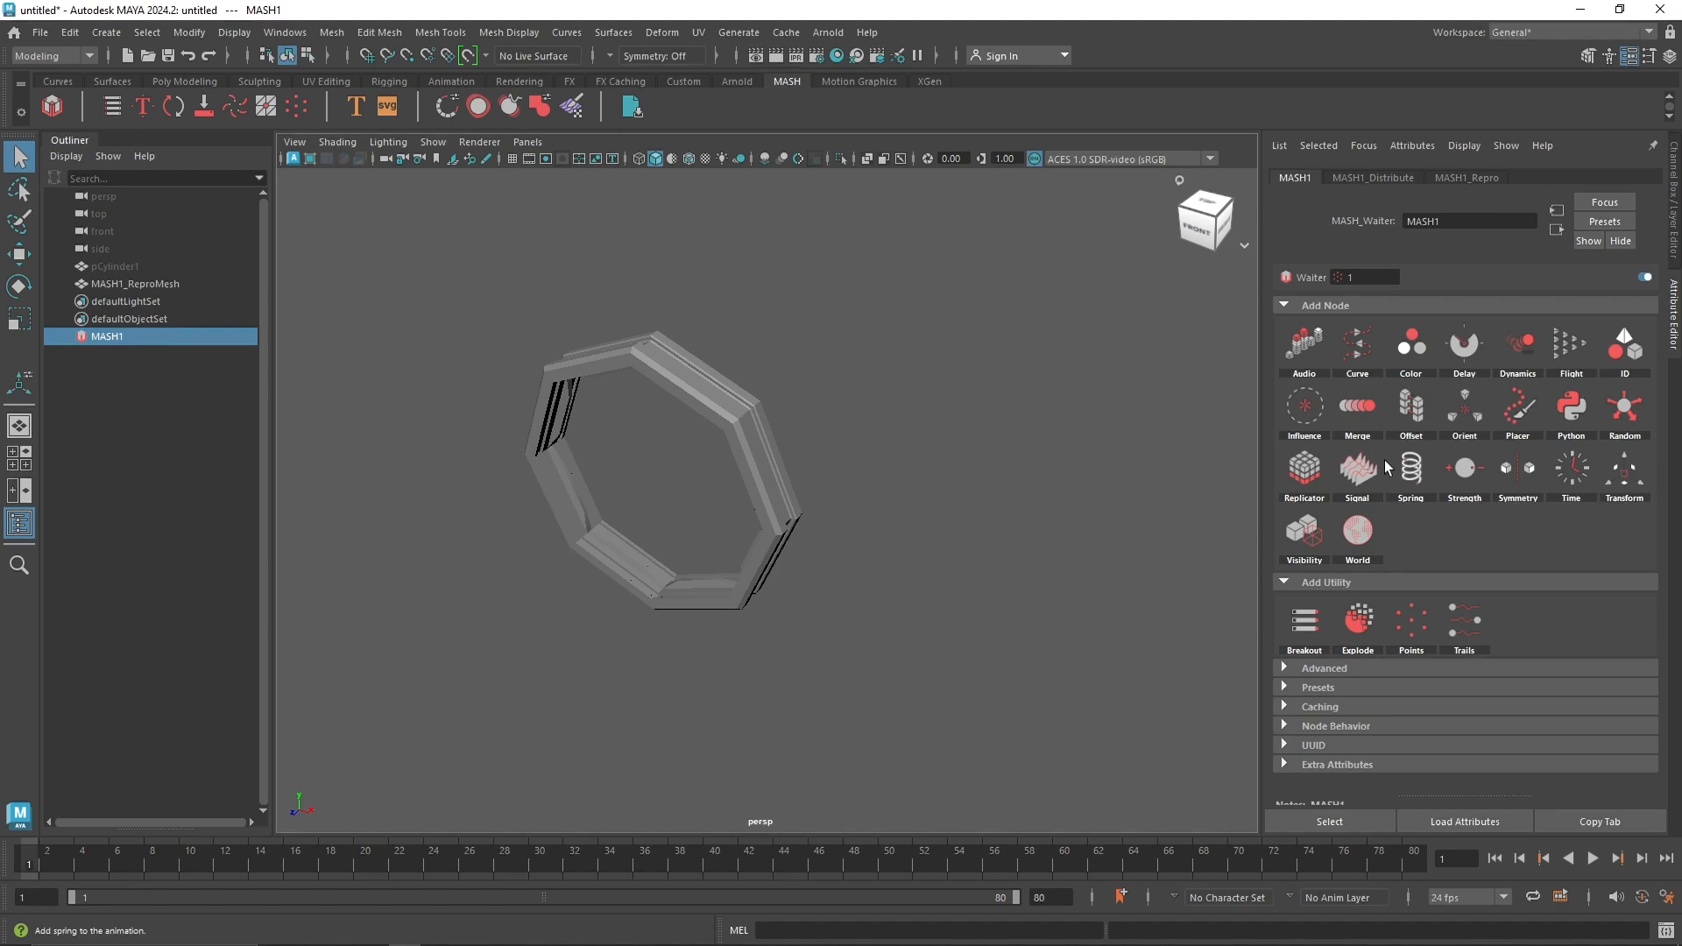
click(1317, 476)
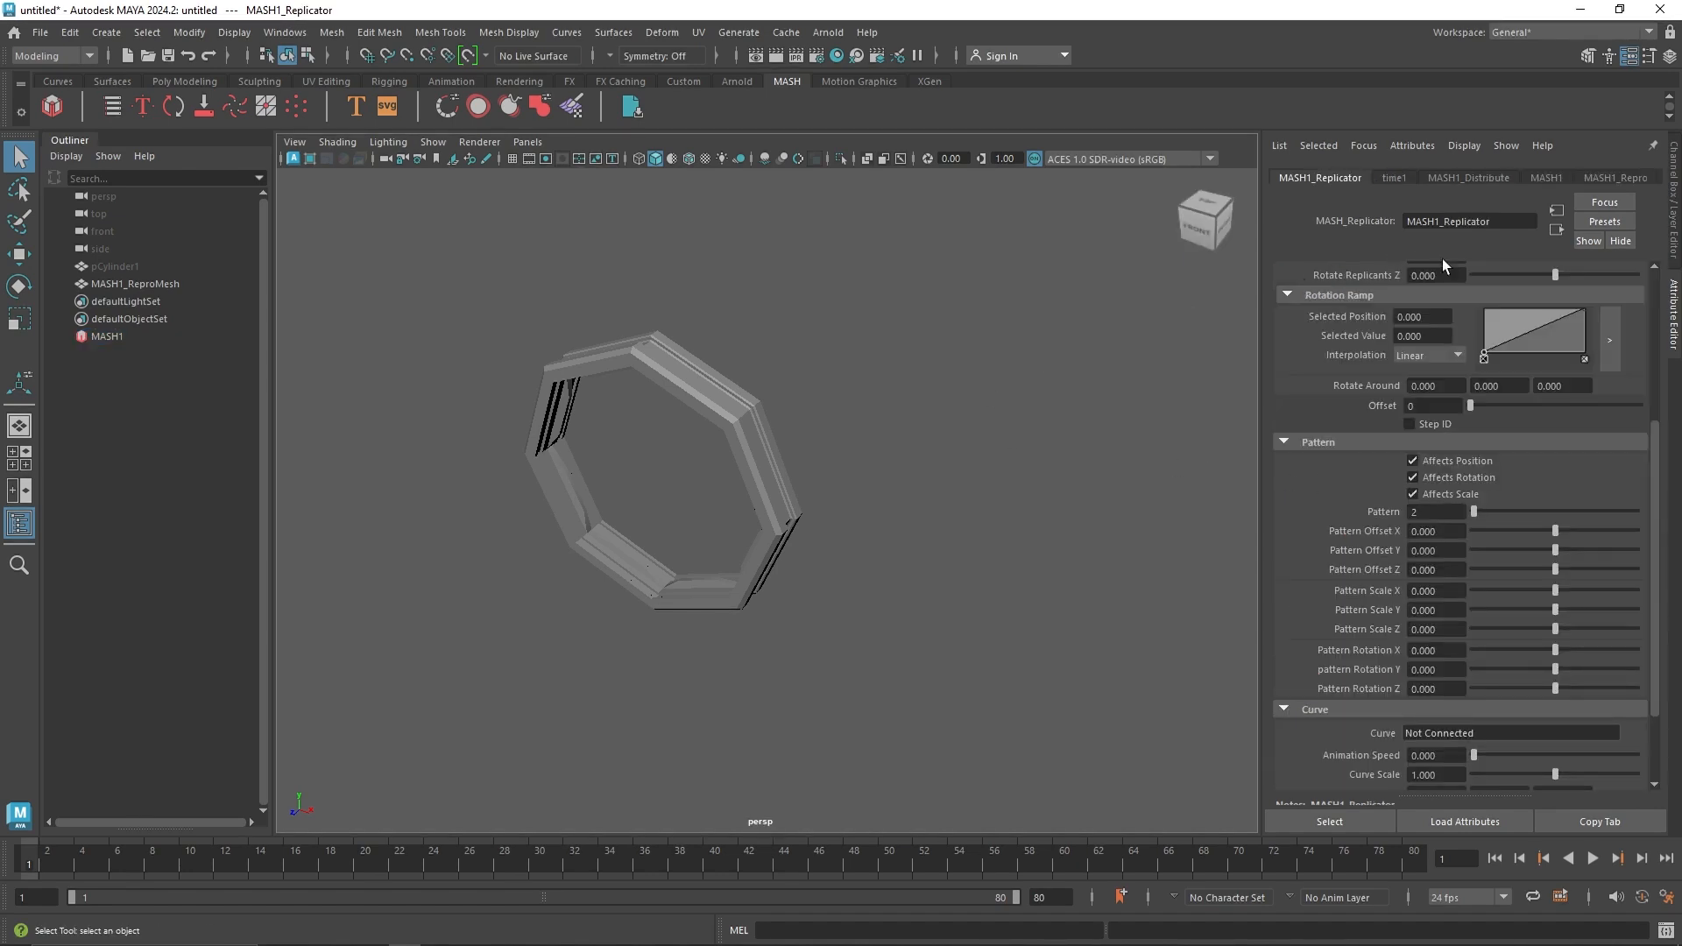
scroll(1442, 238, up, 3)
drag(1475, 304, 1489, 303)
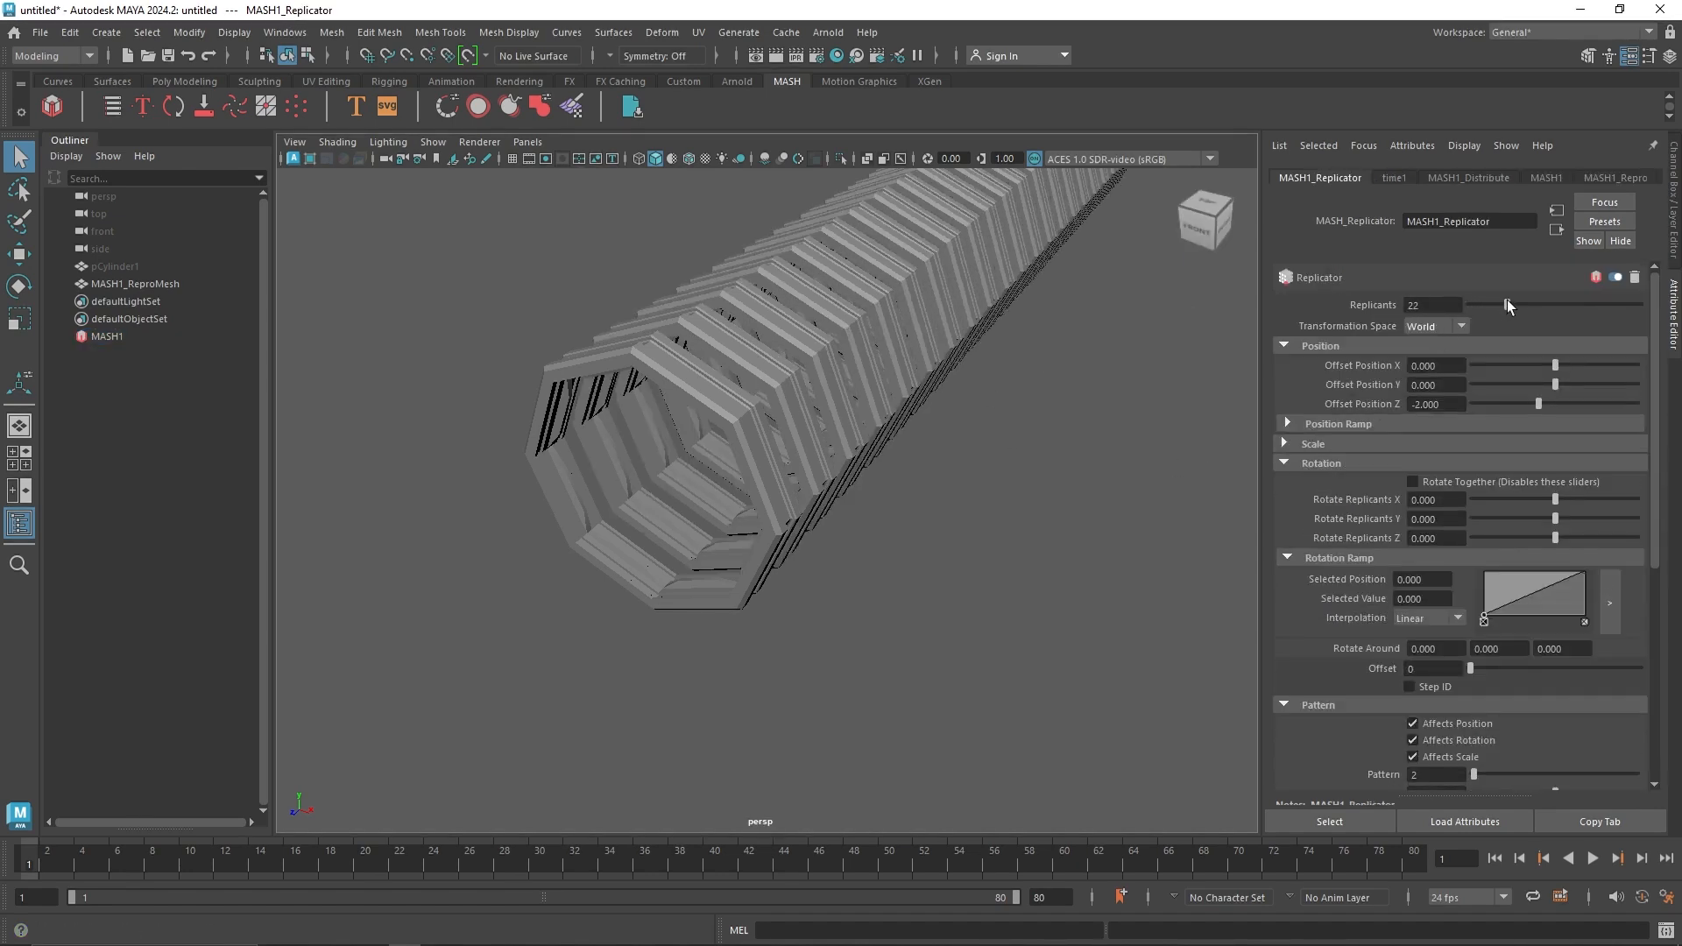
alt+drag(876, 368, 821, 462)
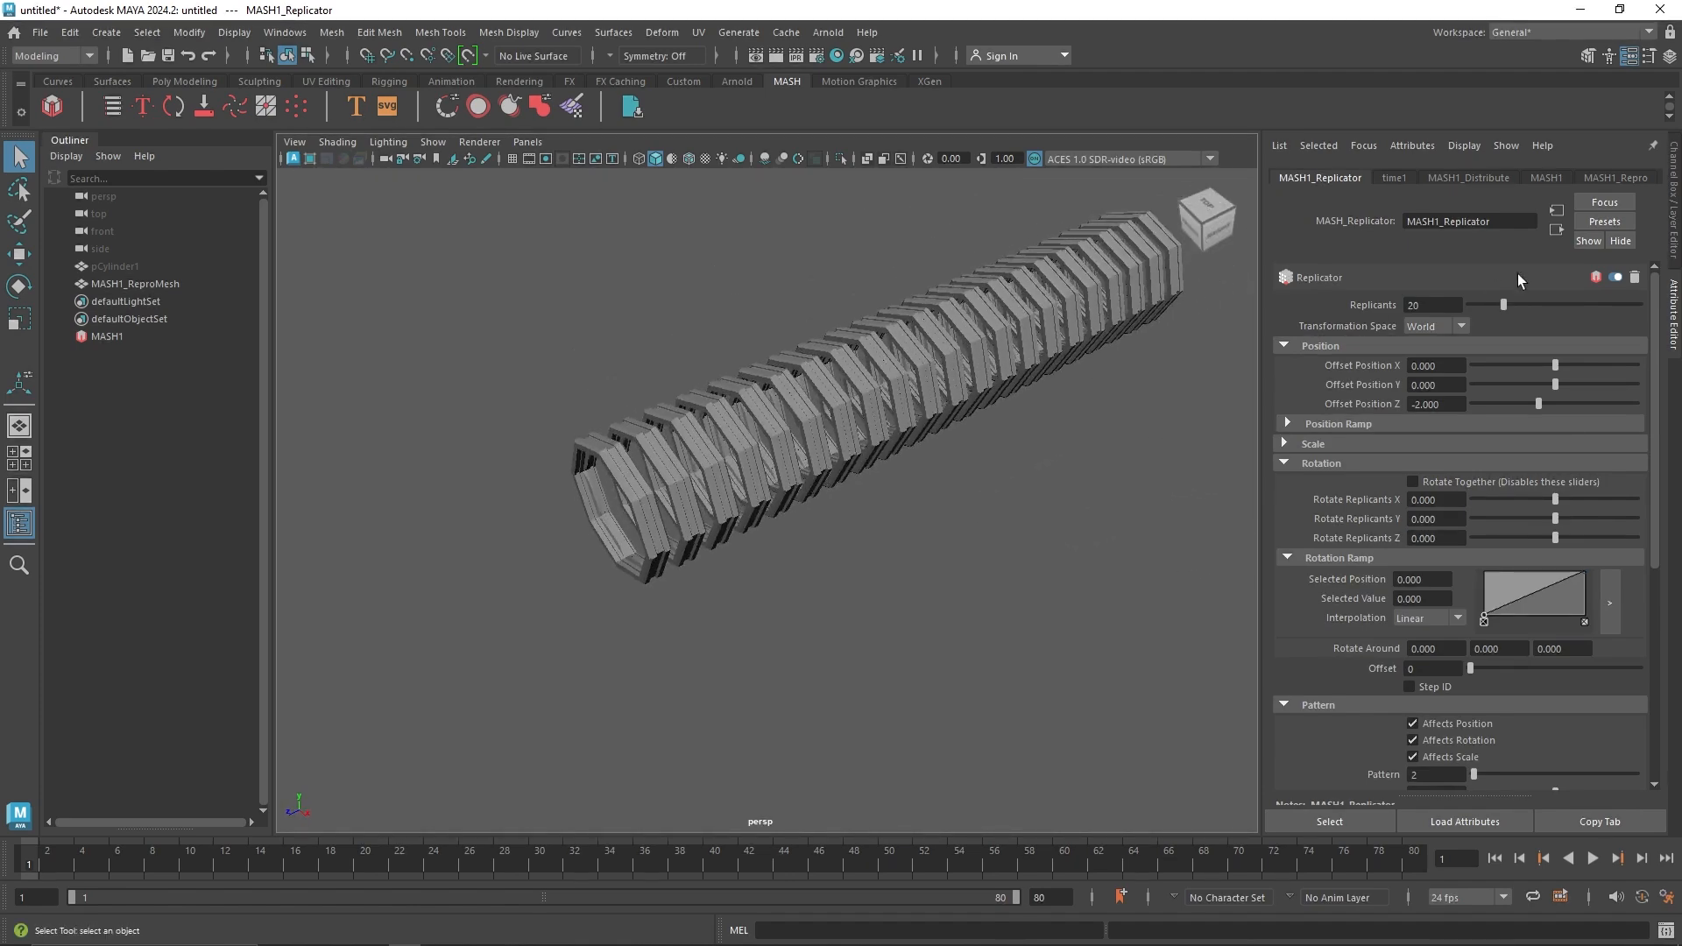
drag(1511, 301, 1521, 305)
alt+drag(954, 355, 1076, 380)
alt+right_drag(1072, 373, 999, 474)
Step: Set the Replicator's Rotate Replicants to 0 in X and Y and 90 in Z, and deselect the network
drag(1555, 517, 1582, 538)
text(0)
key(Return)
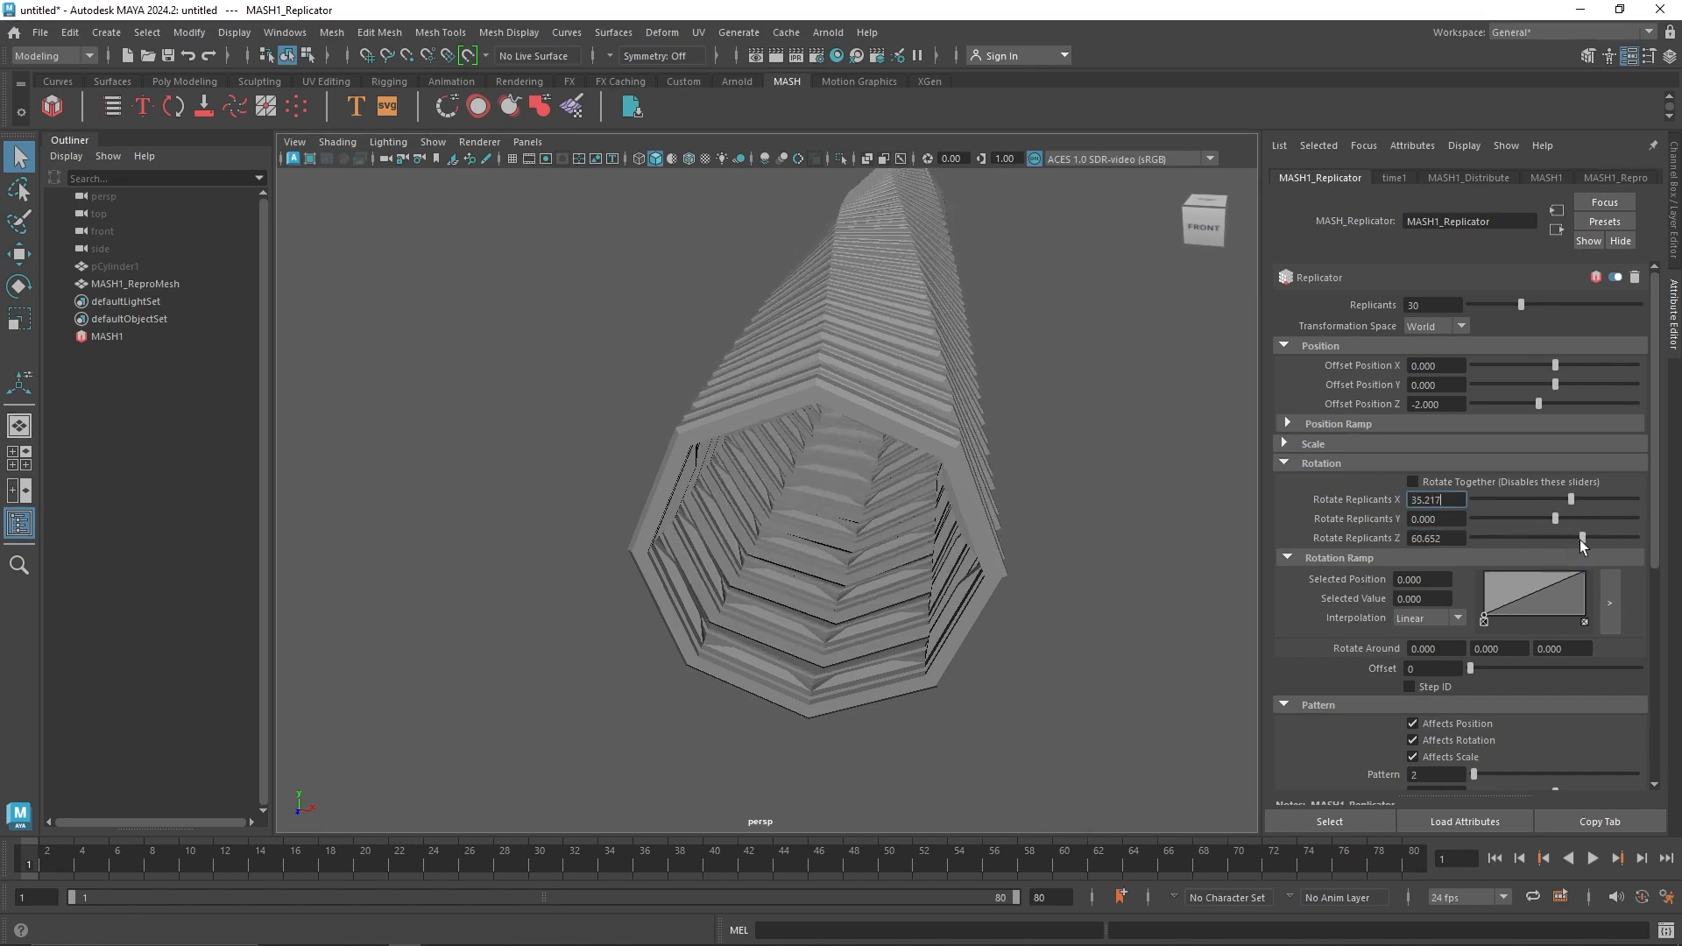
text(0)
key(Tab)
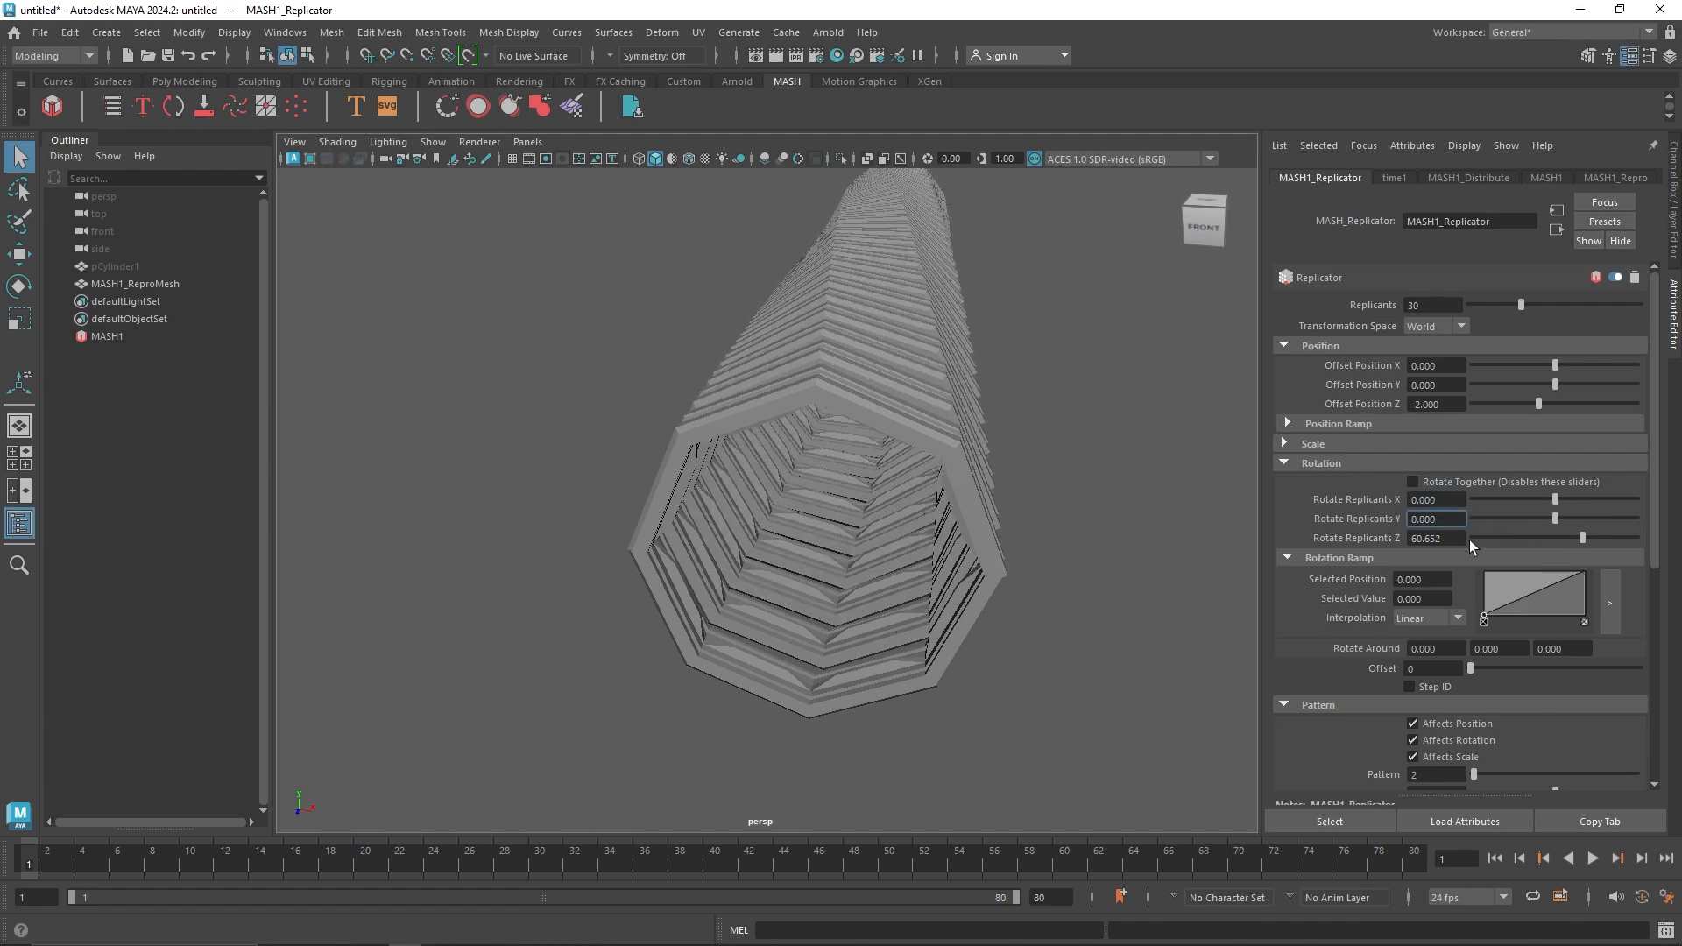
text(90)
key(Return)
alt+drag(1096, 412, 925, 490)
click(1056, 451)
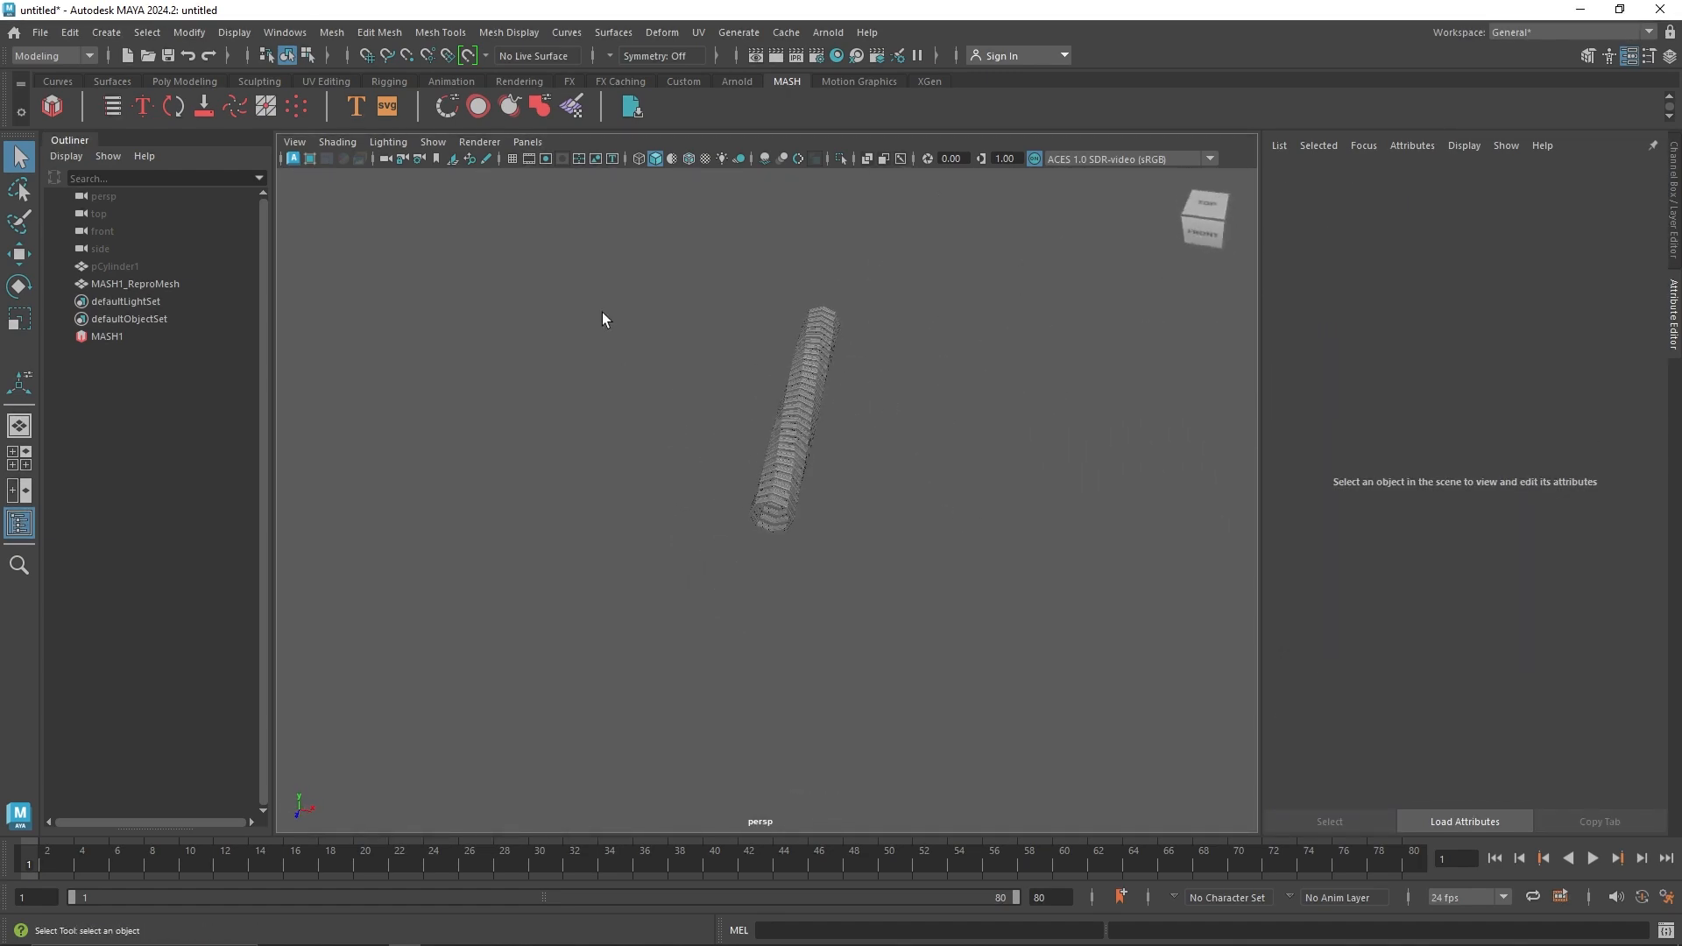
Step: Create a NURBS circle and scale it up into a large path around the stack of rings
click(69, 85)
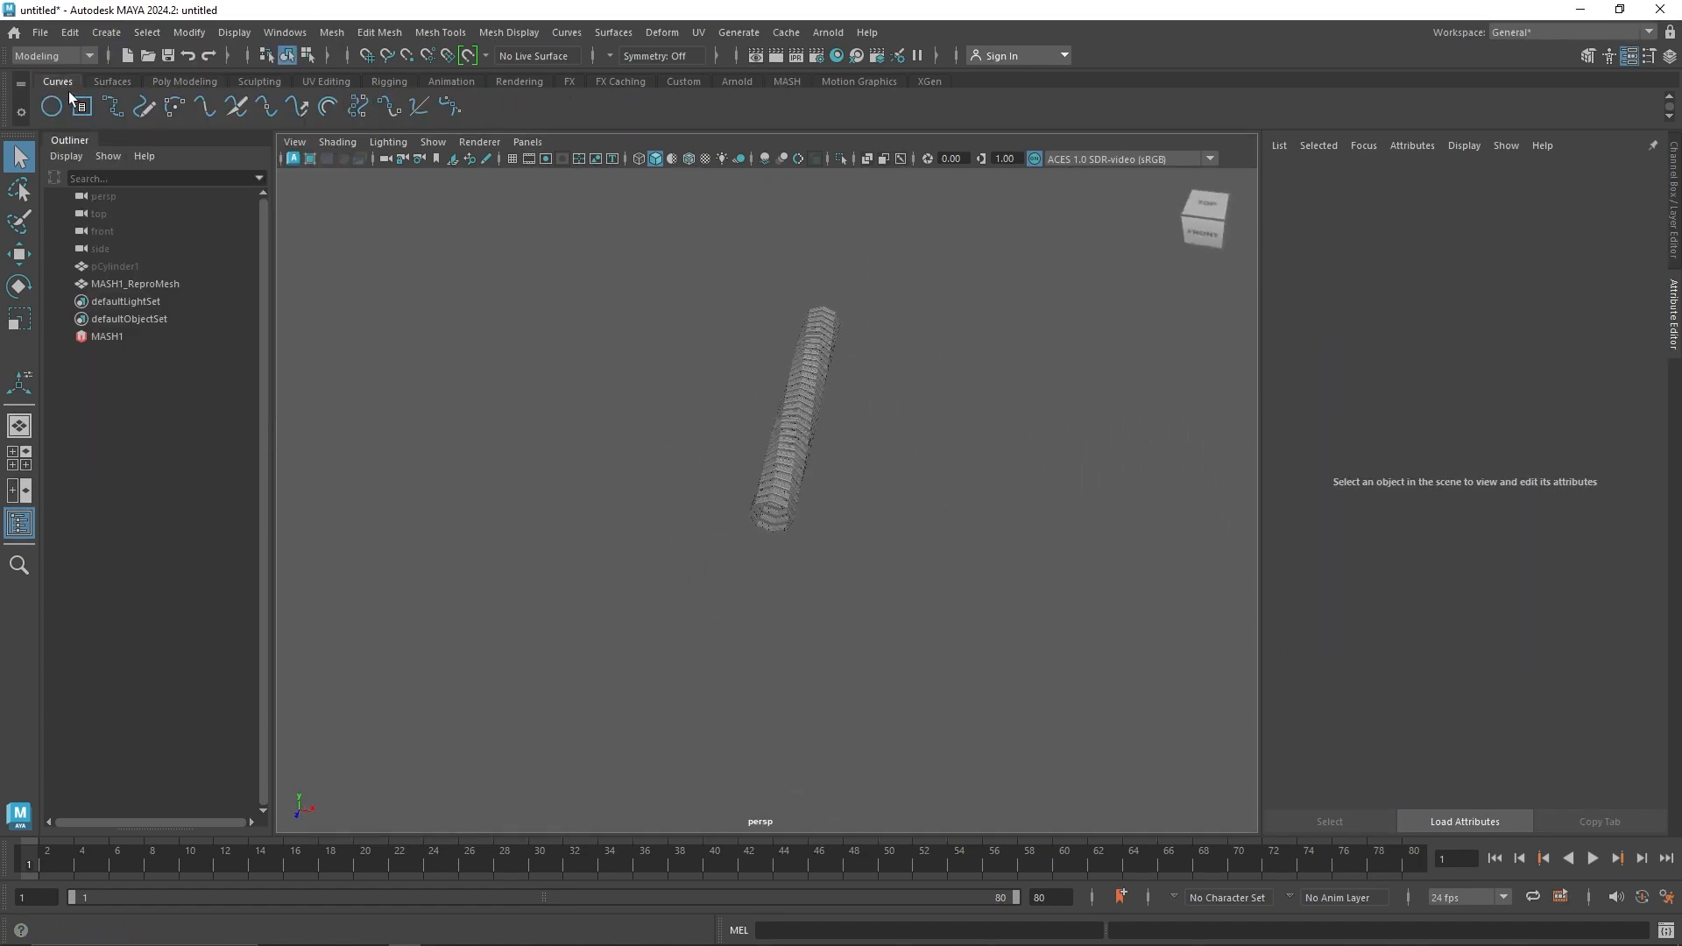
key(r)
alt+right_drag(1095, 596, 737, 462)
Step: Move several of the circle's control vertices outward and inward to form an irregular closed loop around the rings
key(F8)
click(497, 479)
key(w)
drag(488, 477, 649, 519)
key(ctrl+z)
drag(535, 520, 706, 568)
click(814, 342)
drag(828, 383, 930, 308)
drag(955, 386, 1285, 608)
scroll(1078, 624, down, 4)
alt+drag(811, 521, 844, 582)
drag(845, 581, 912, 631)
middle_drag(940, 656, 936, 613)
drag(759, 624, 817, 692)
middle_drag(842, 707, 896, 833)
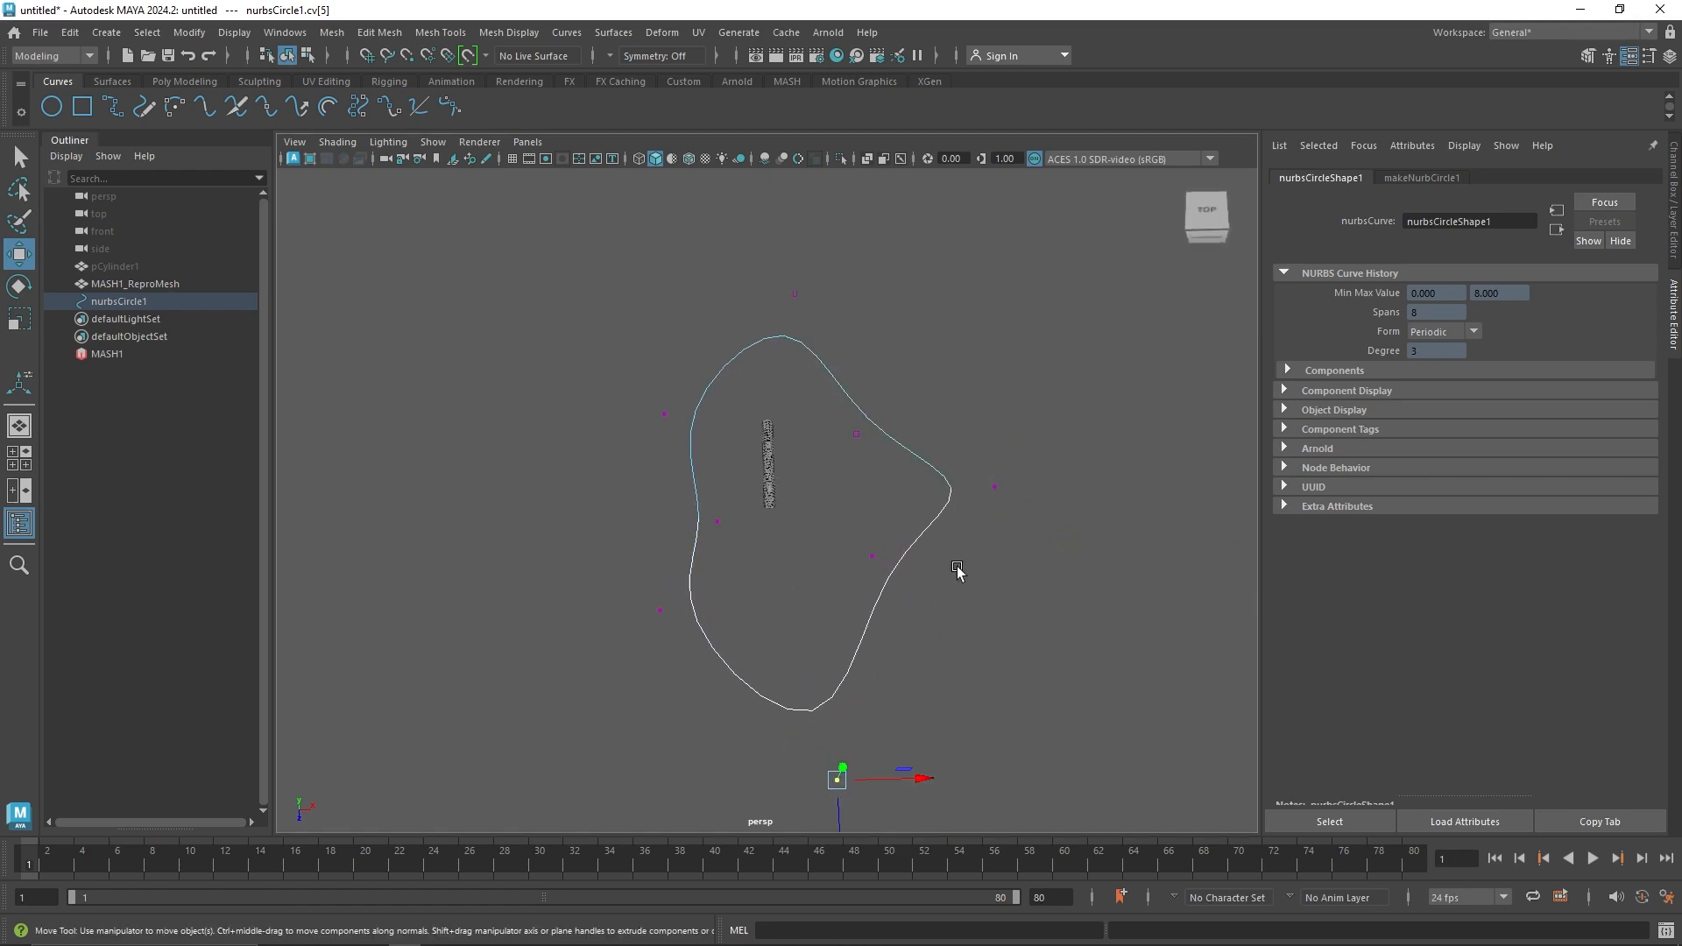
Step: Refine the remaining control vertices into a smooth bean-shaped loop with a narrowed waist, and return to object mode
middle_drag(912, 477, 1035, 340)
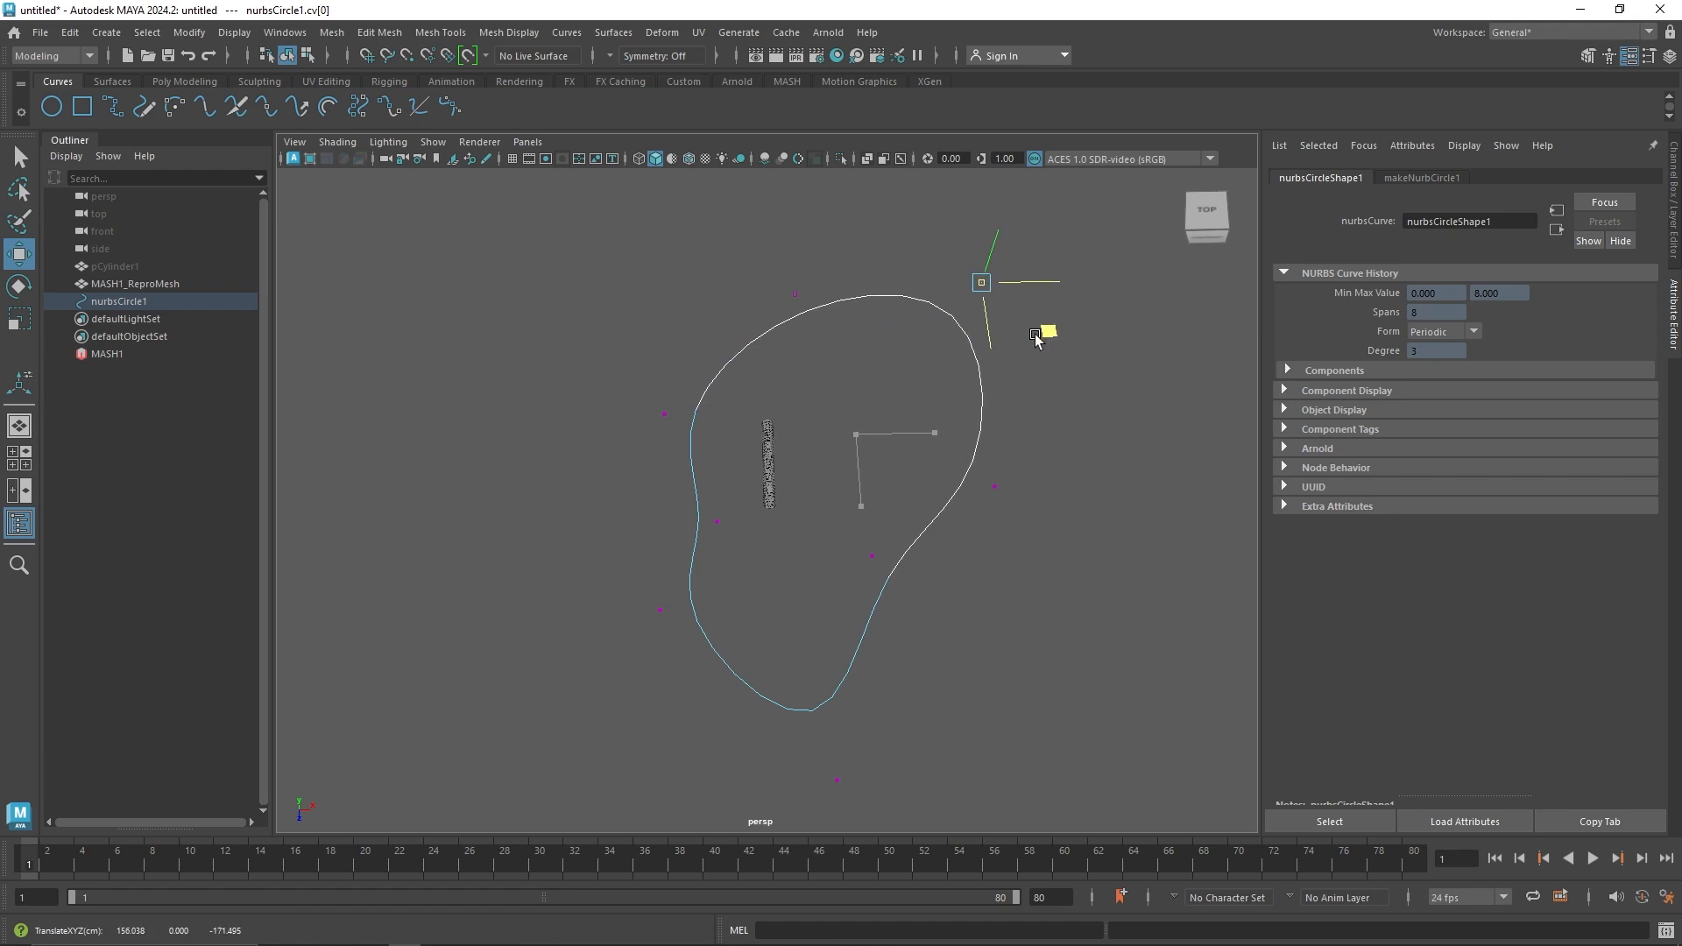
drag(817, 524, 889, 561)
drag(937, 614, 929, 600)
drag(813, 709, 883, 828)
alt+middle_drag(978, 736, 1012, 637)
scroll(951, 704, down, 2)
drag(694, 493, 704, 631)
click(774, 466)
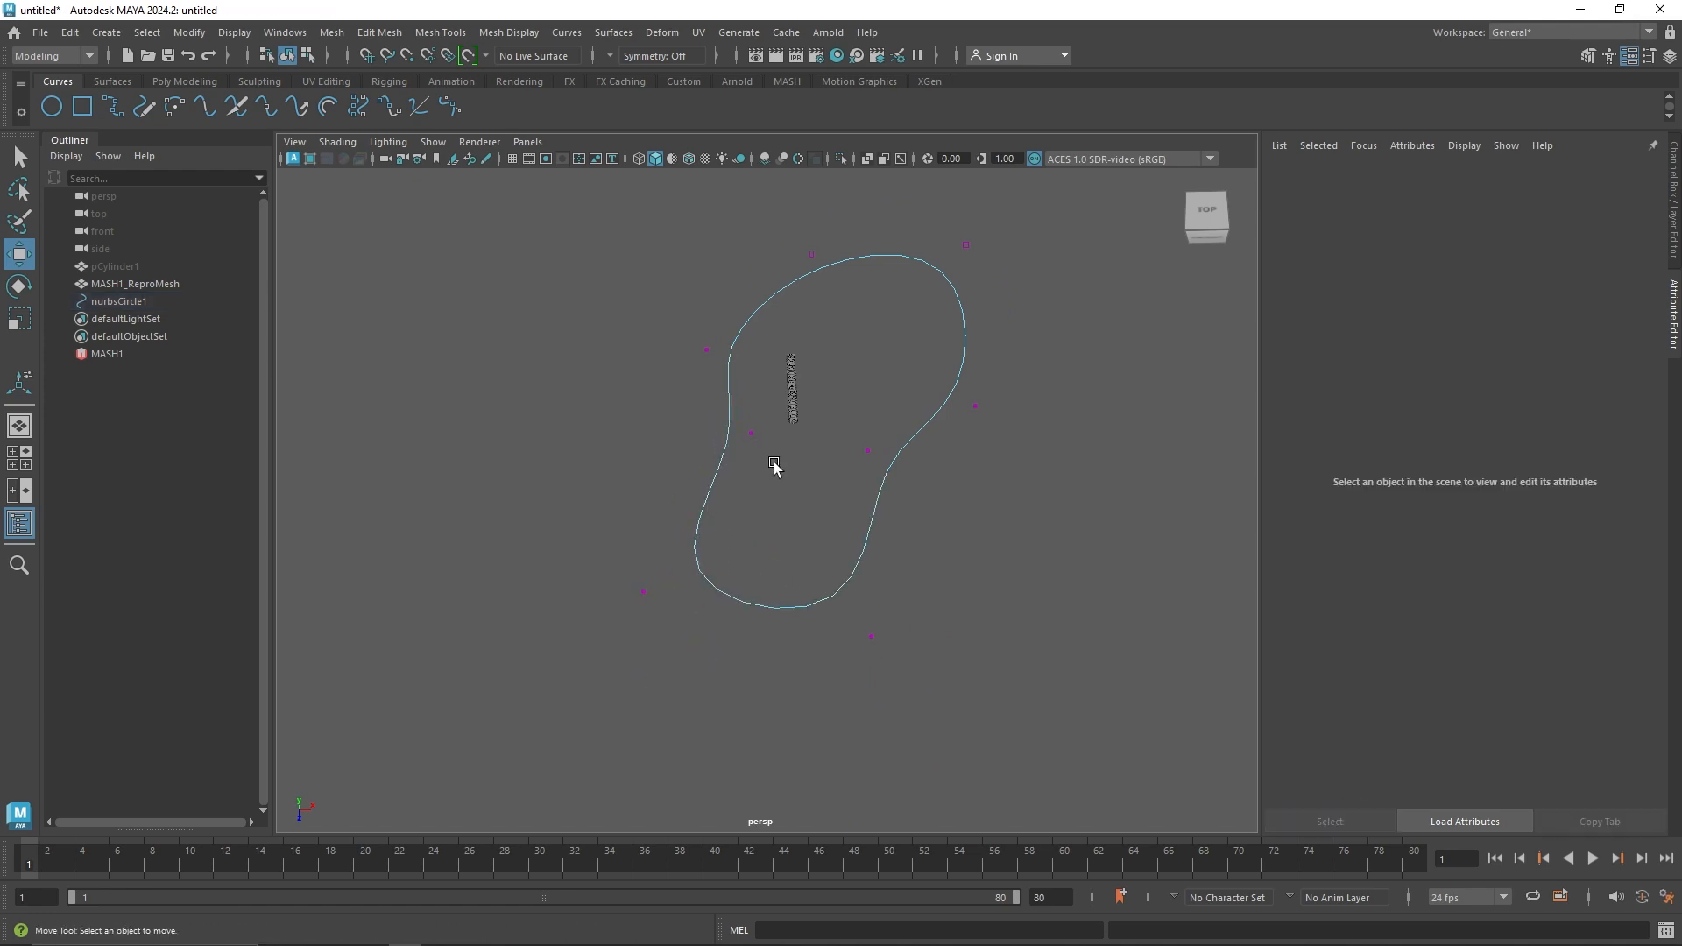
drag(747, 442, 745, 337)
drag(786, 230, 847, 272)
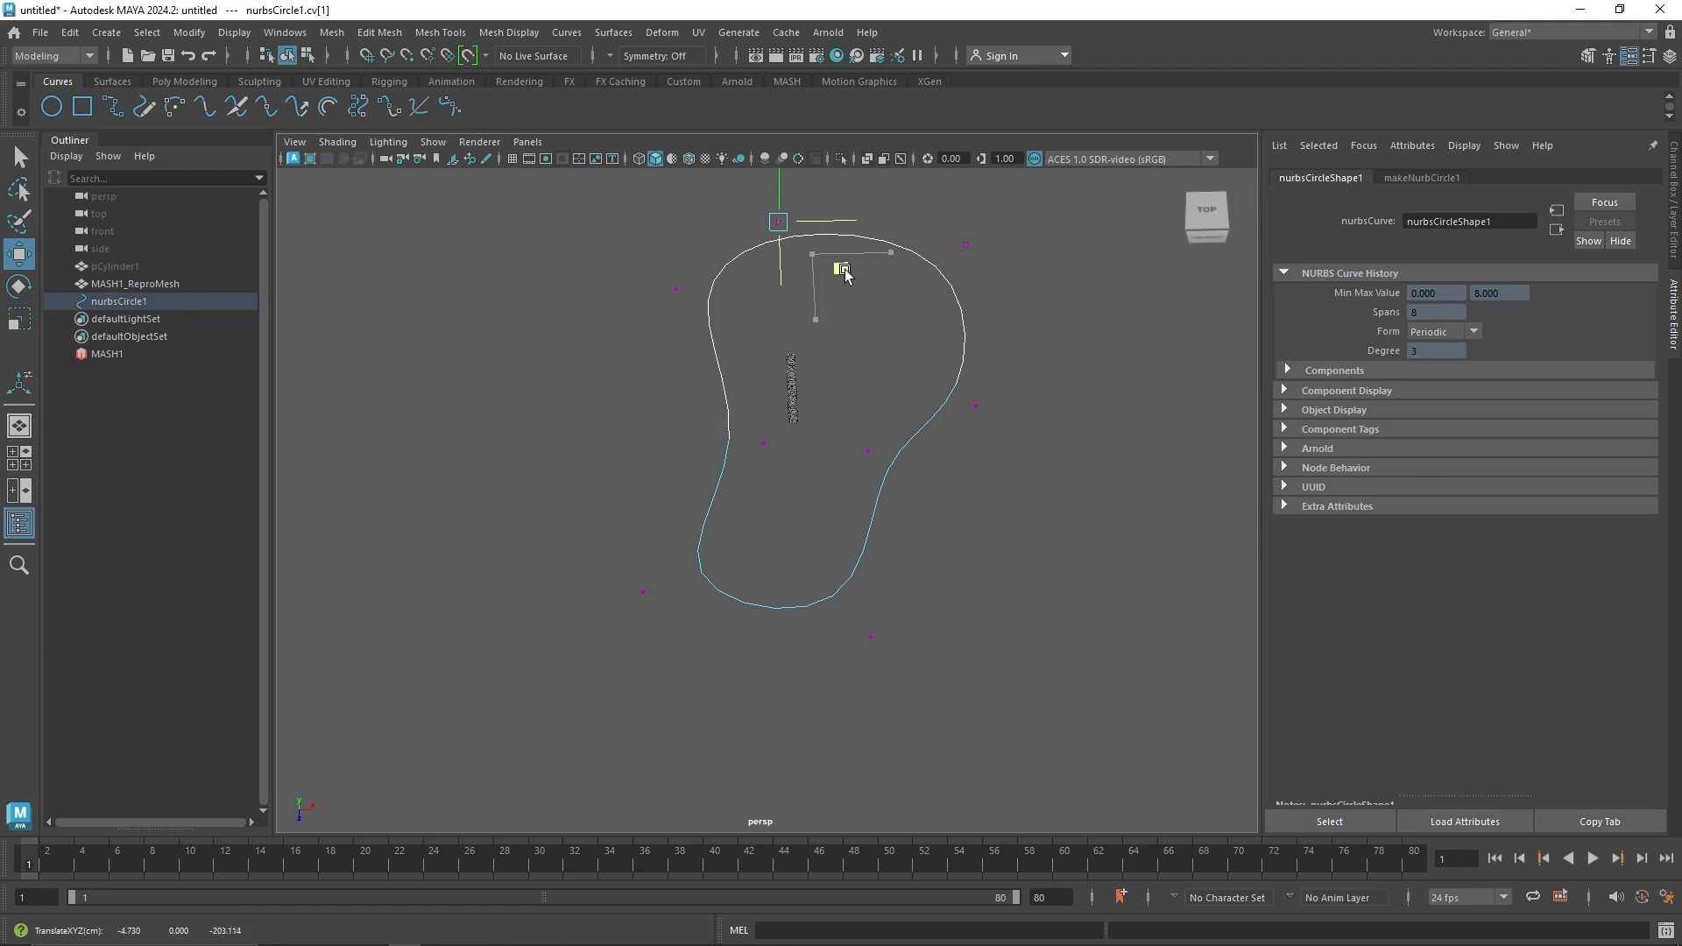
alt+drag(903, 543, 872, 465)
scroll(913, 439, up, 4)
right_drag(981, 293, 1096, 251)
alt+middle_drag(934, 368, 879, 454)
scroll(879, 455, up, 3)
Step: Connect nurbsCircle1 to the Curve attribute of MASH1_Replicator so the rings follow the loop
click(167, 352)
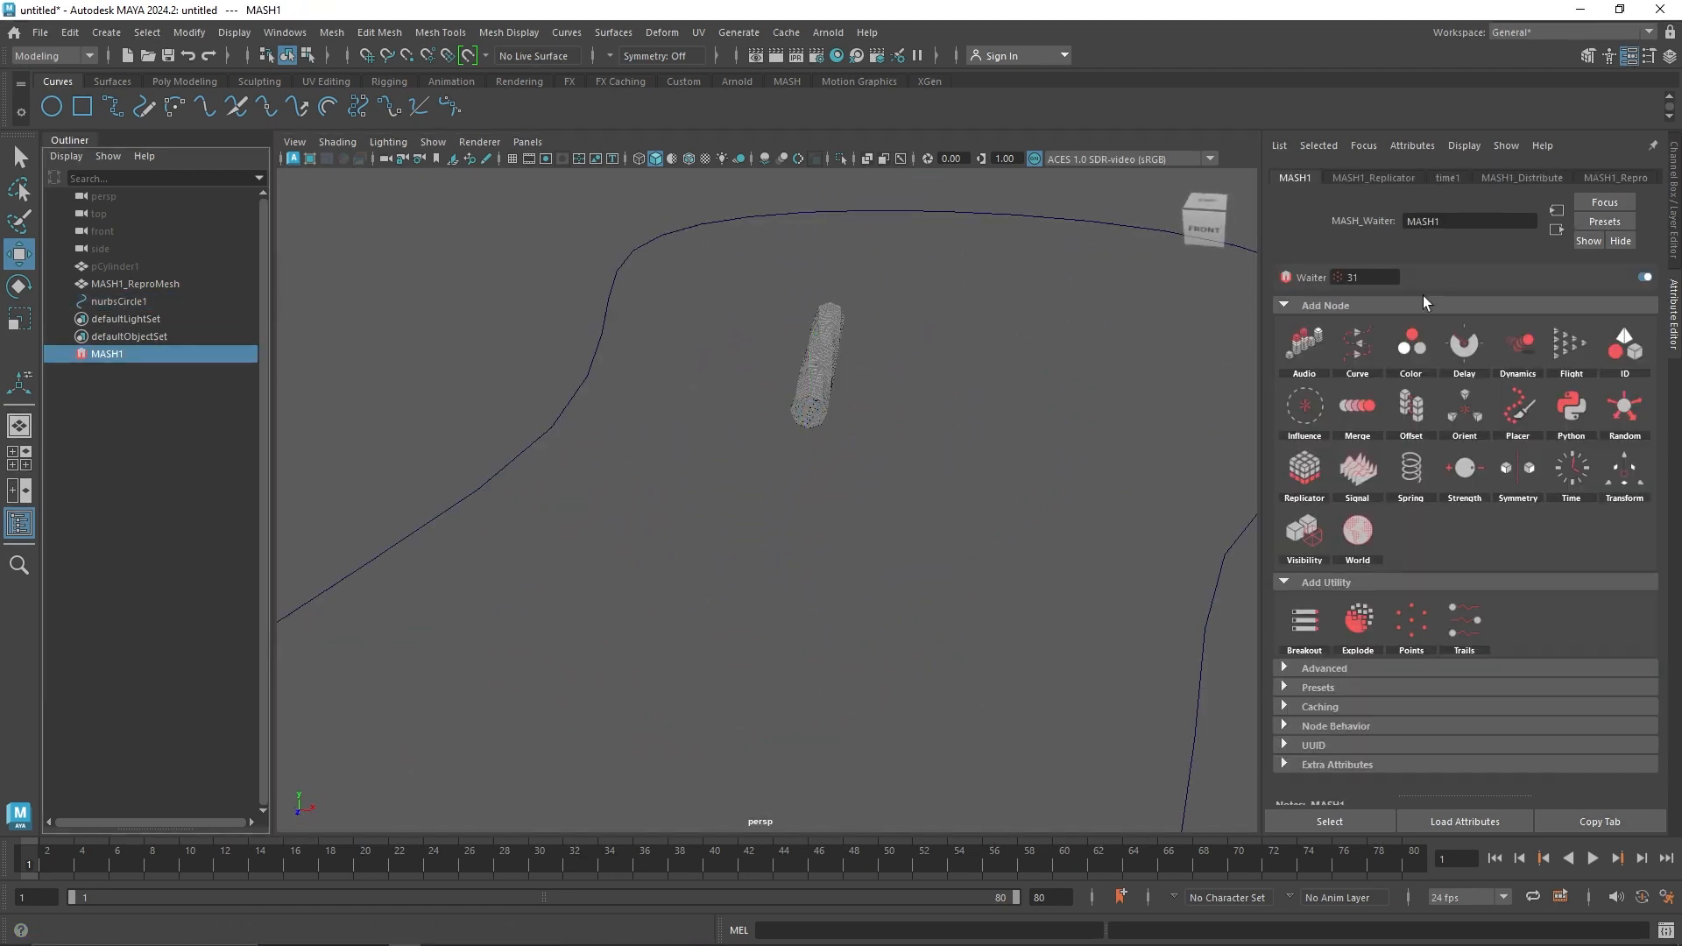
click(1392, 178)
scroll(1428, 584, down, 5)
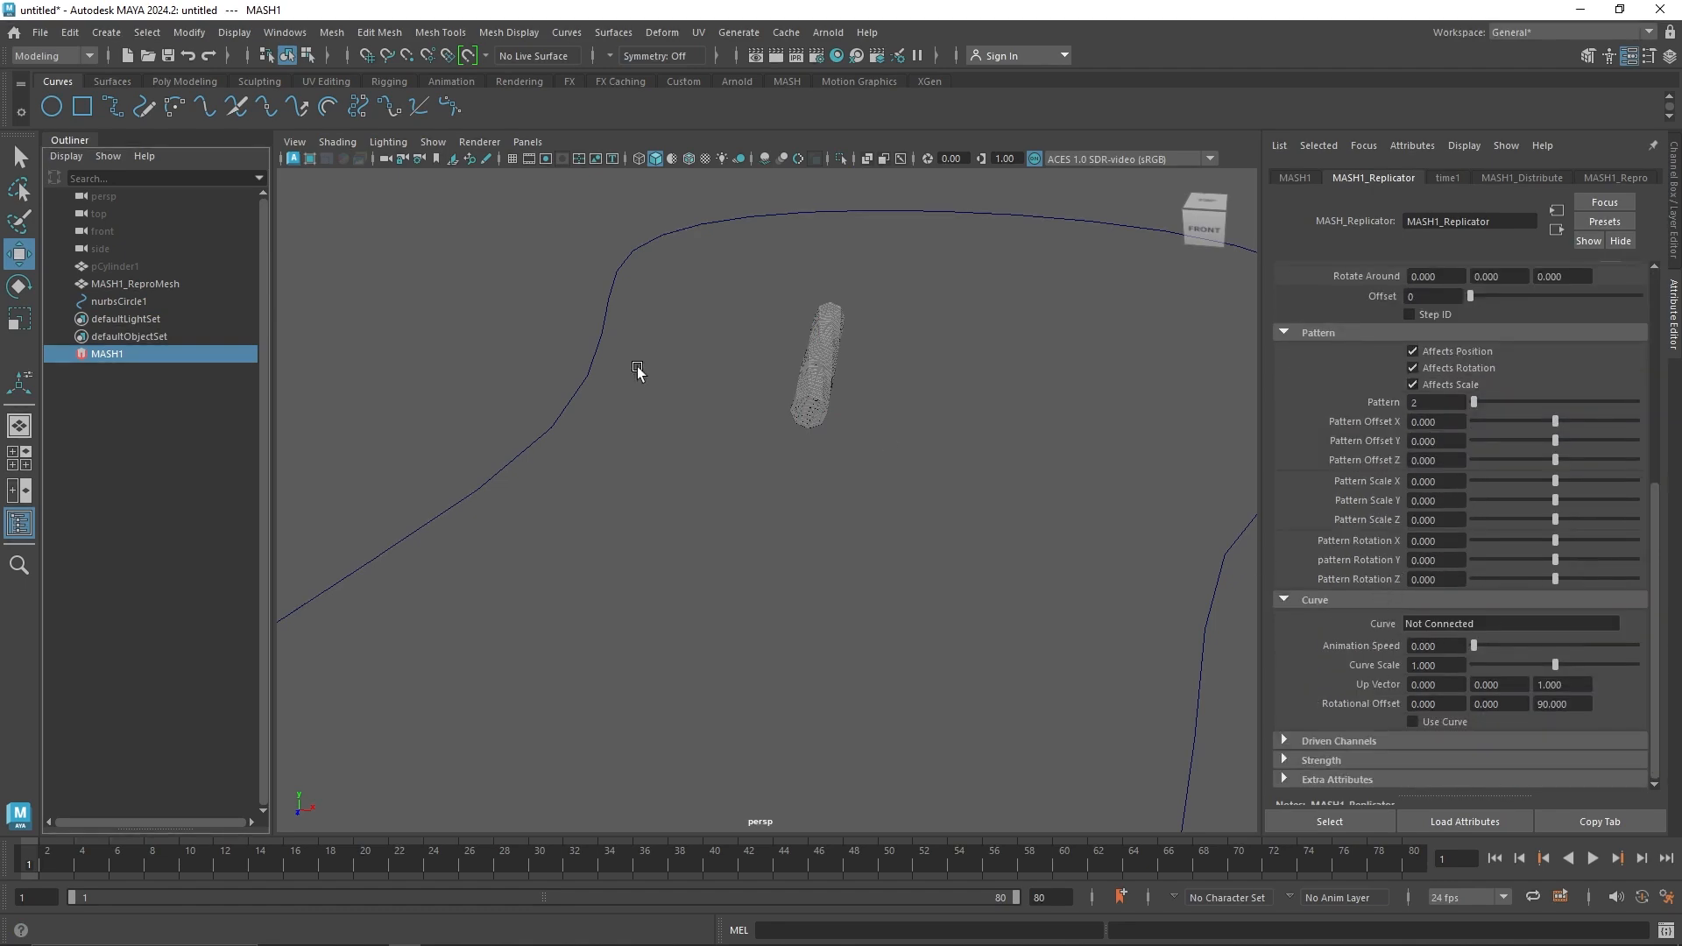
middle_drag(1444, 633, 1444, 624)
scroll(981, 481, down, 3)
scroll(981, 481, up, 3)
scroll(1469, 355, up, 5)
Step: Raise the Replicator's Replicants to 100 along the curve
click(1549, 177)
click(1615, 178)
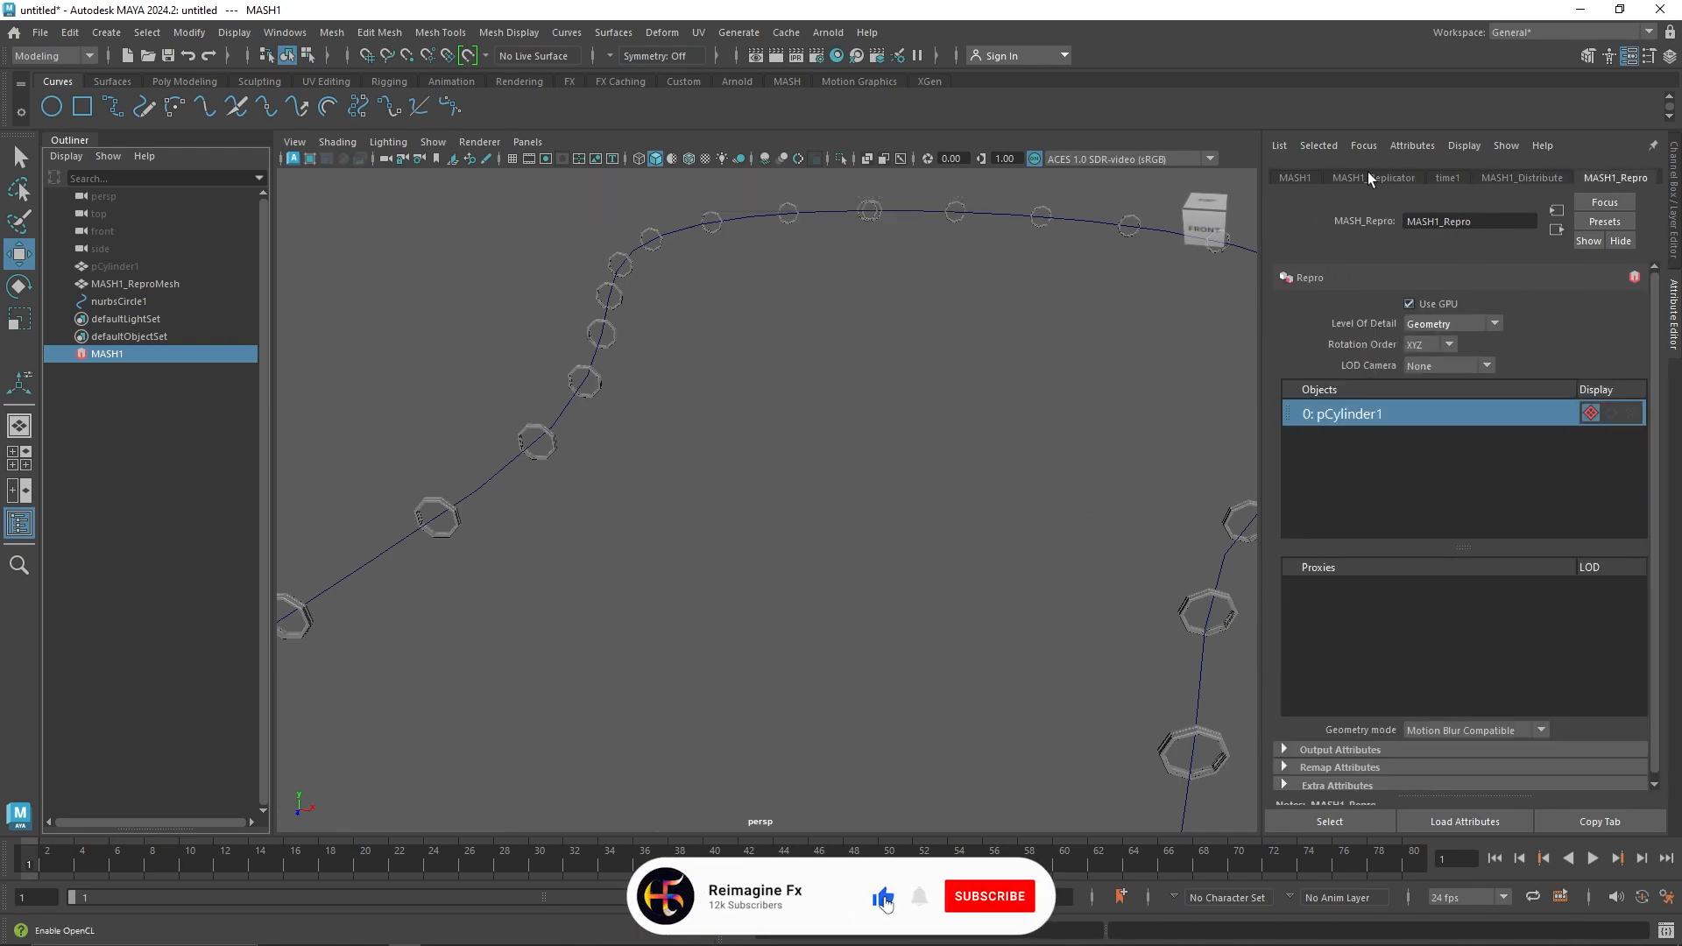
click(1369, 177)
drag(1505, 304, 1641, 304)
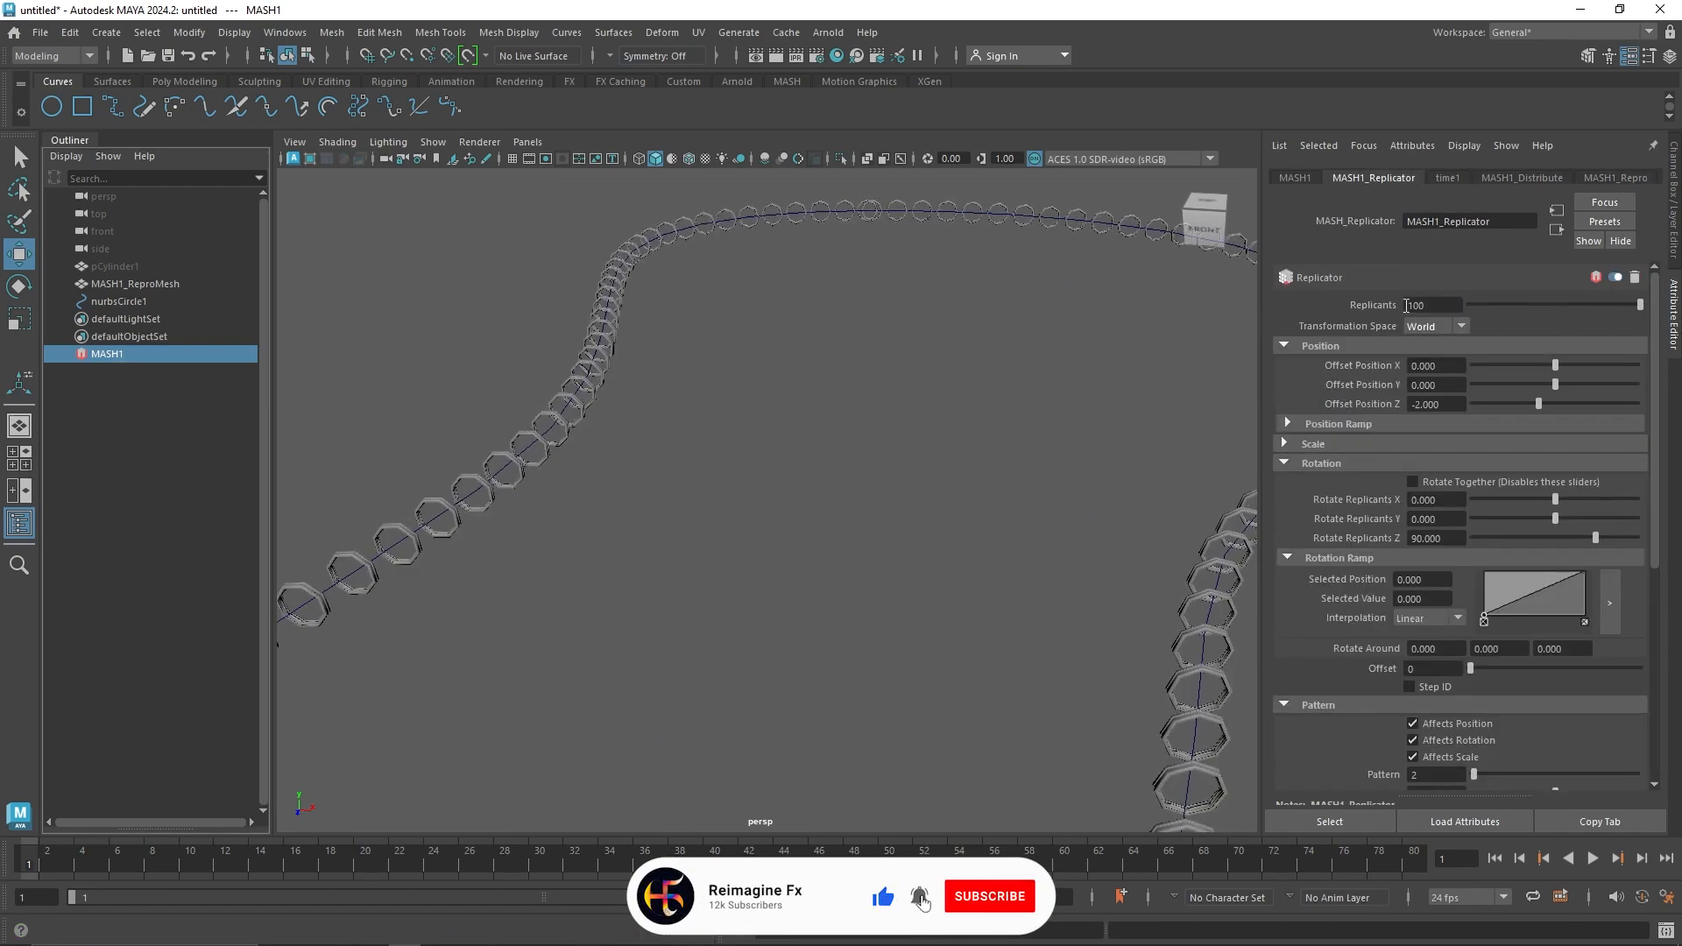
scroll(1040, 470, down, 5)
scroll(969, 477, up, 8)
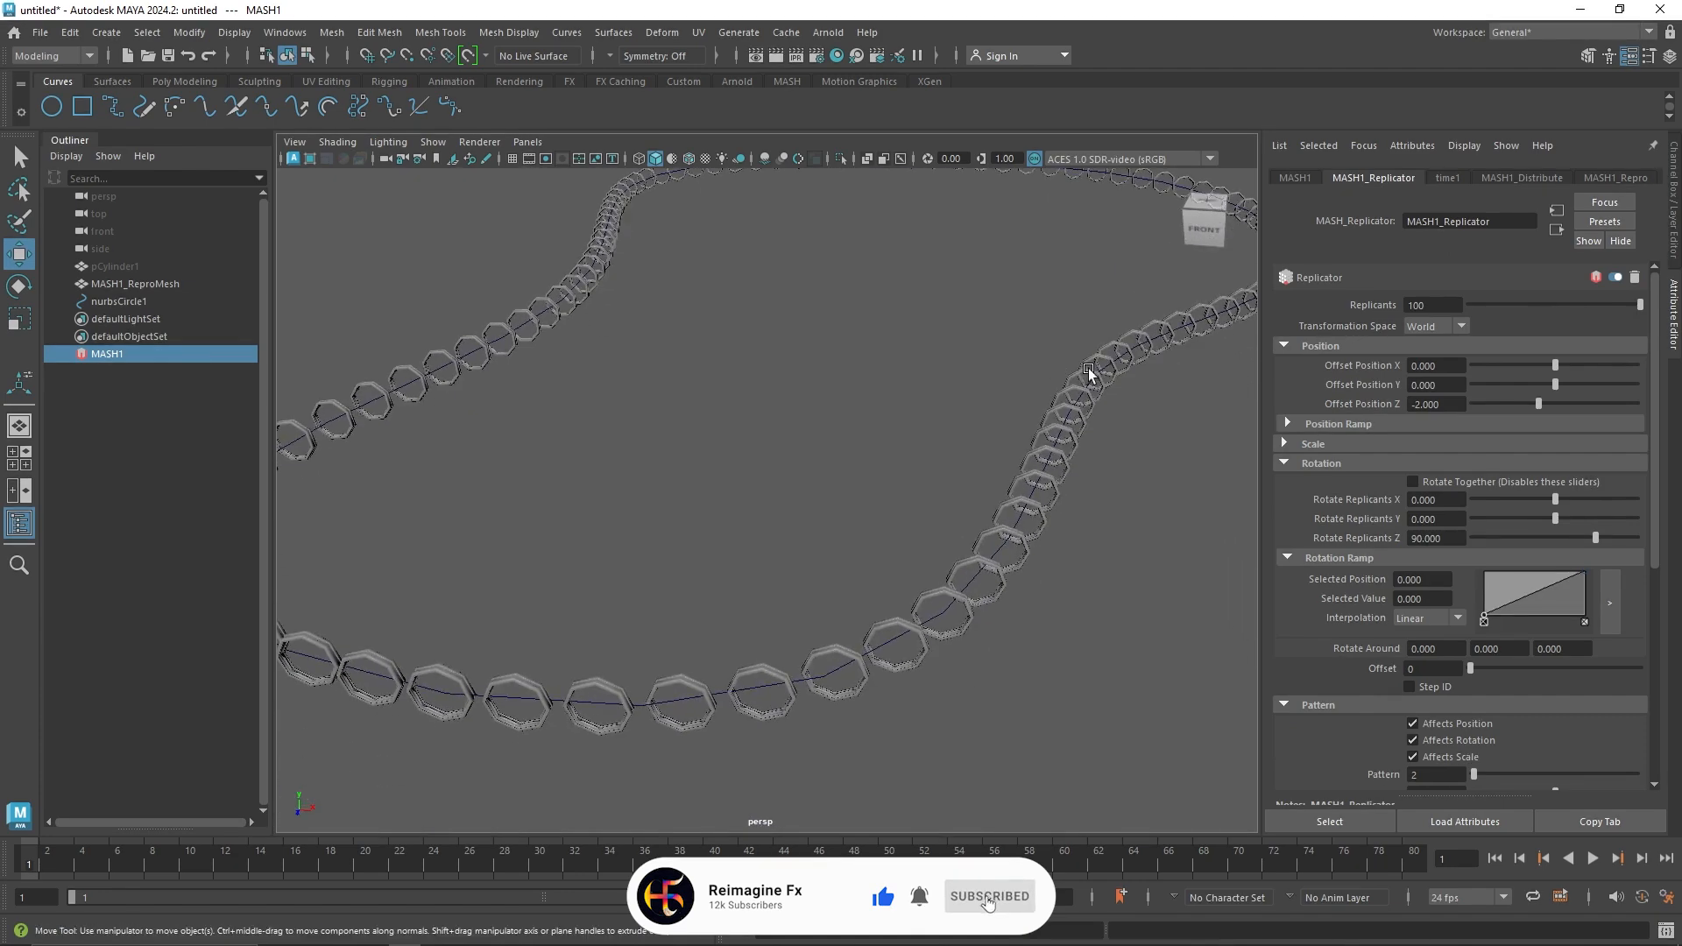
Step: Try the Rotate Together option, switch it off again and set Rotate Replicants Z to 180
click(1412, 481)
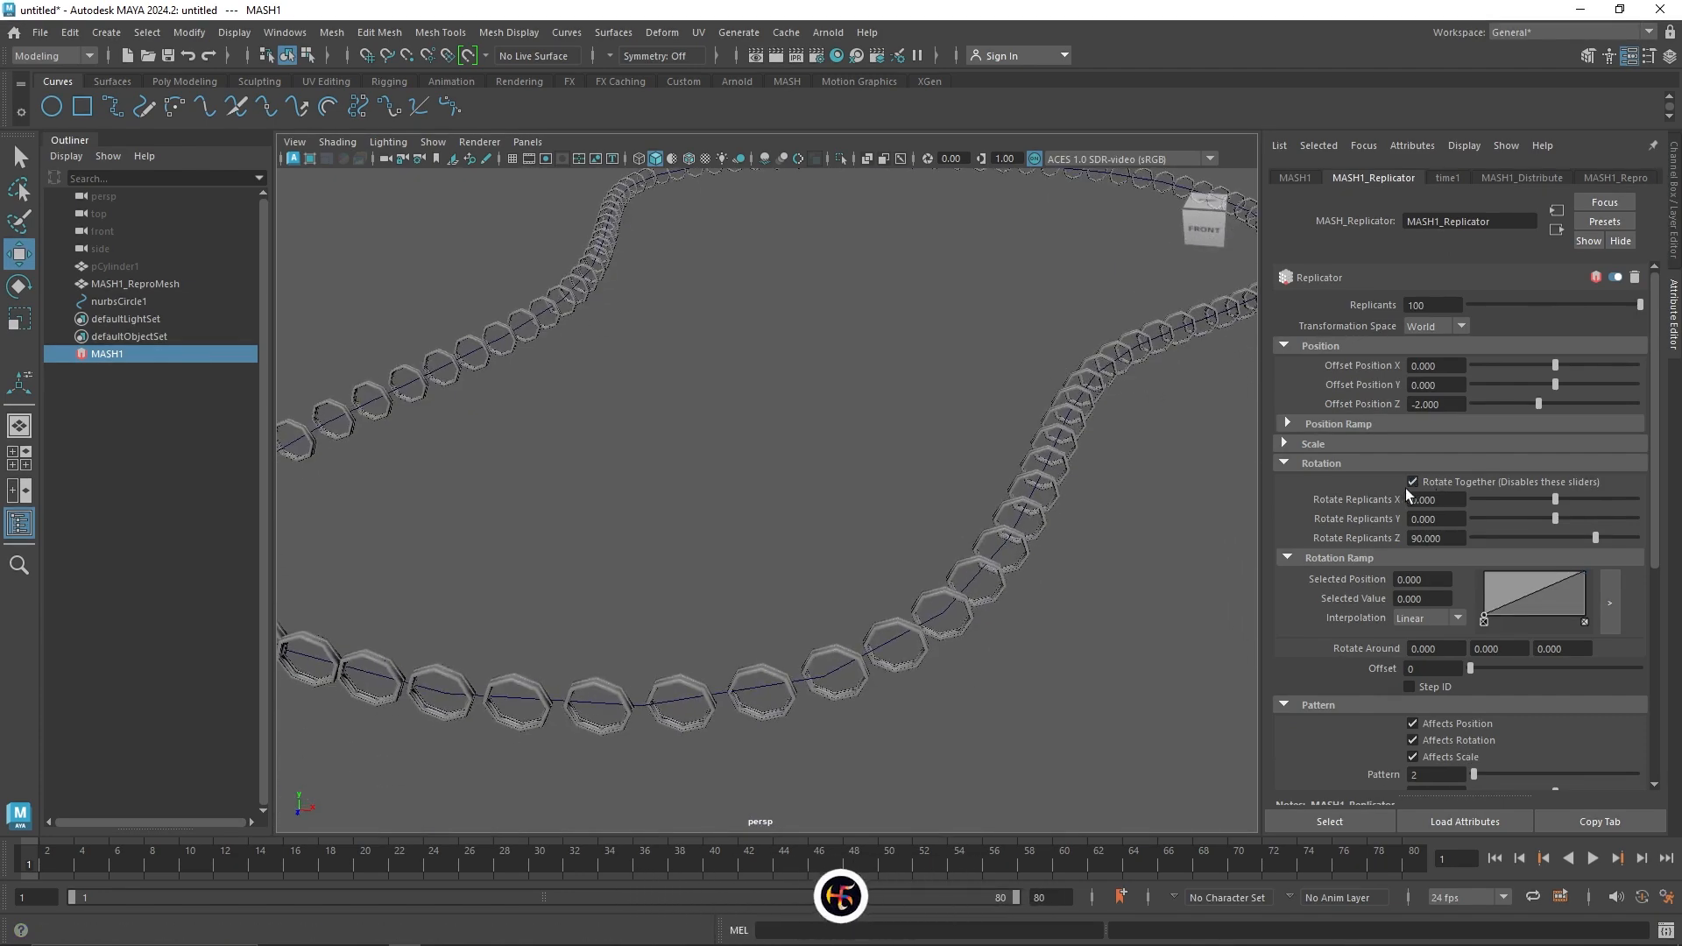
click(1455, 482)
drag(1596, 537, 1672, 547)
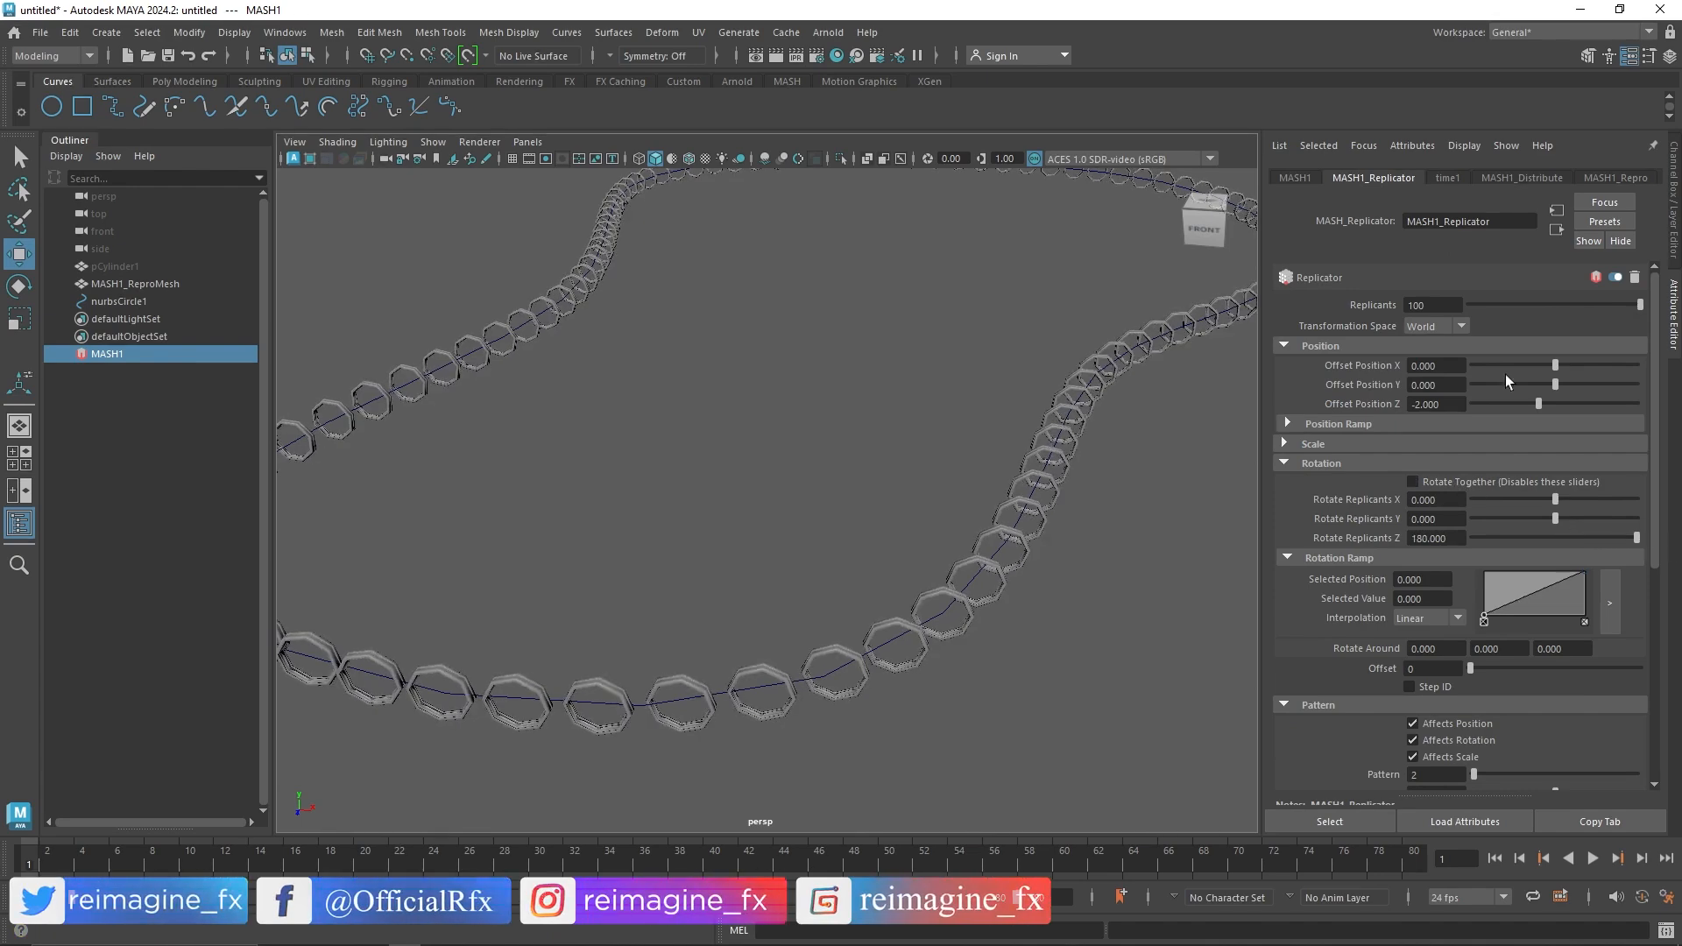
Step: Set Replicants to 200 and expand the Replicator's Scale settings
text(0)
click(1430, 349)
click(1428, 363)
click(1428, 343)
click(1429, 346)
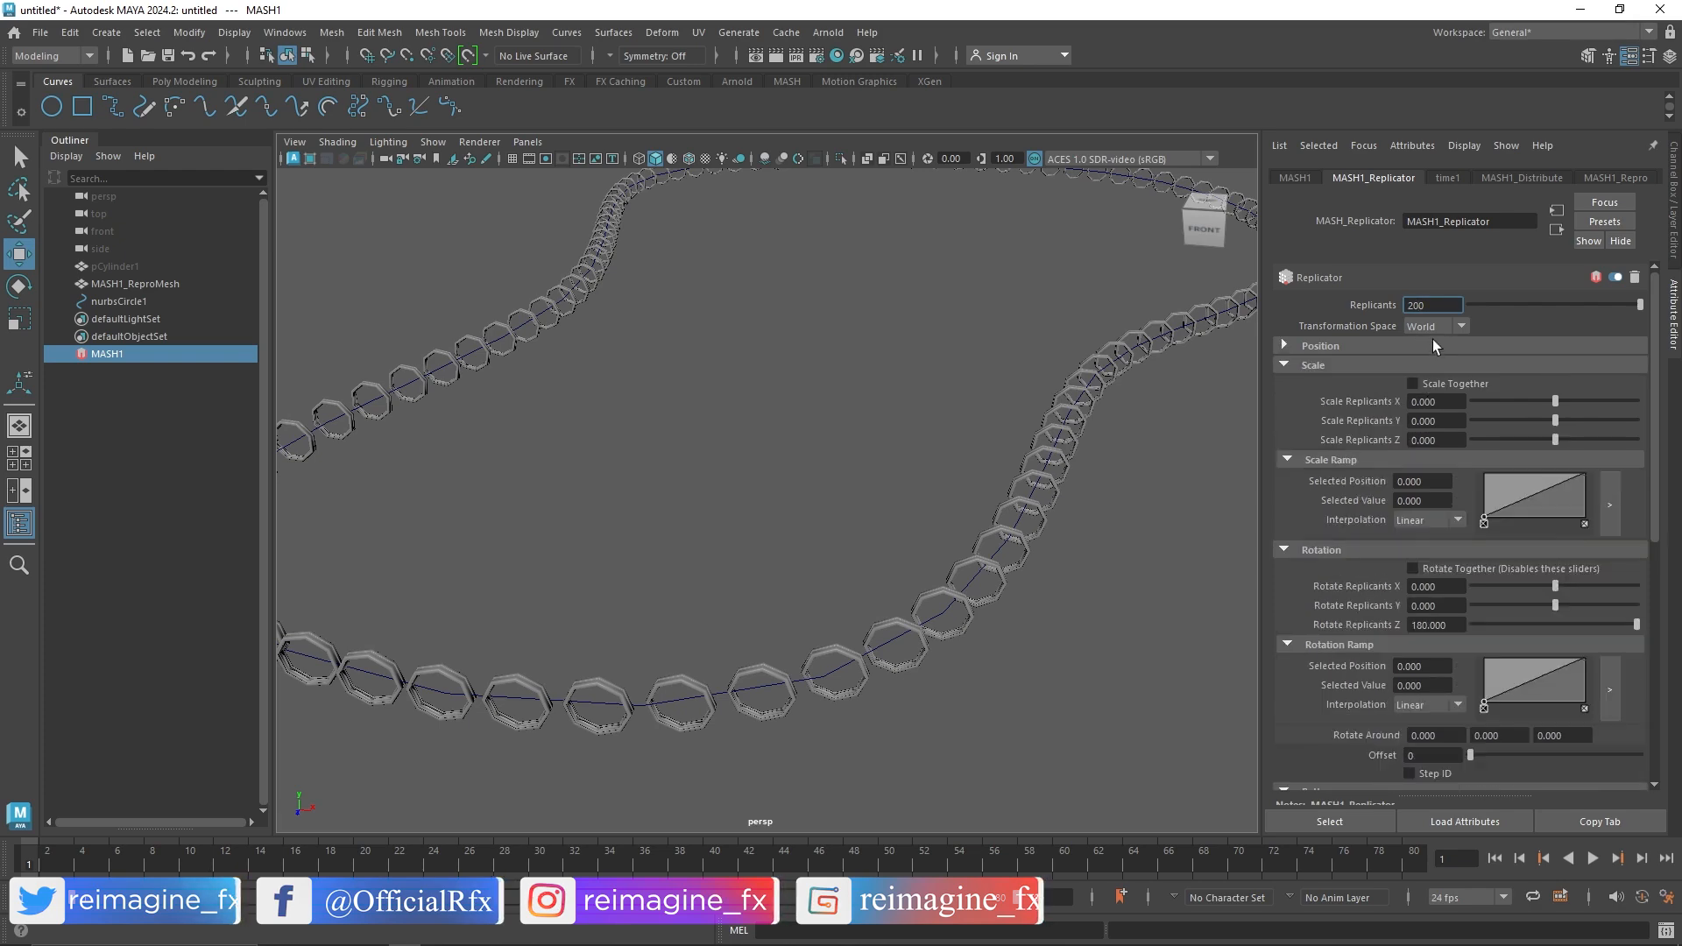
click(1433, 345)
alt+drag(1126, 450, 983, 436)
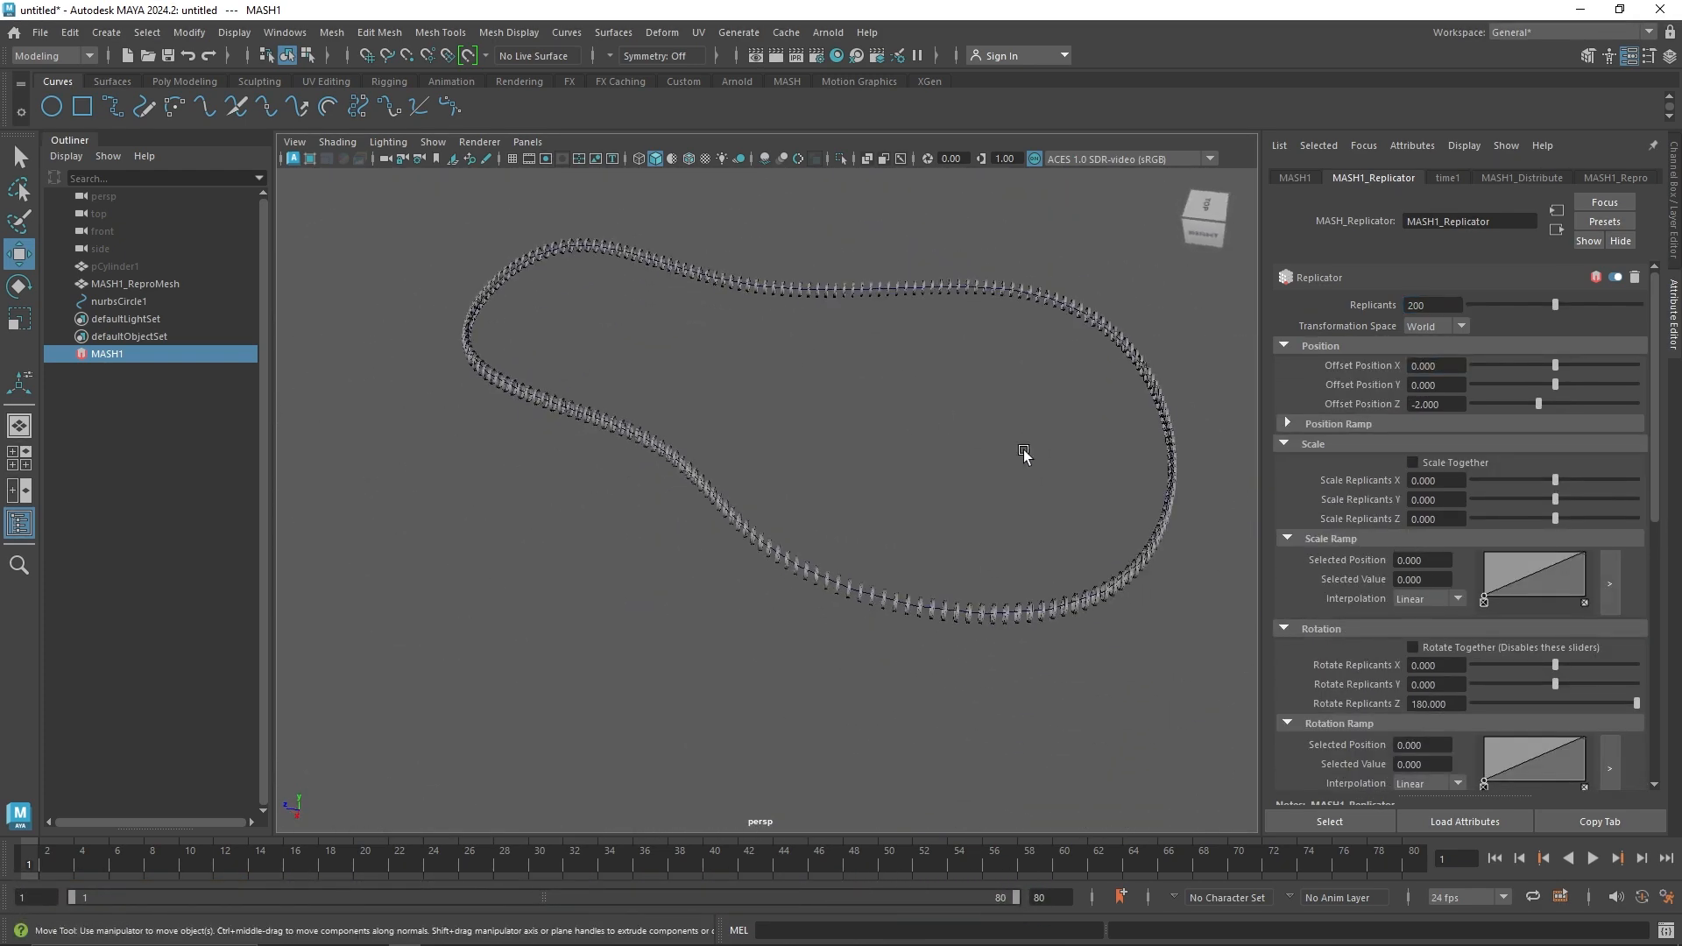
scroll(1367, 605, down, 3)
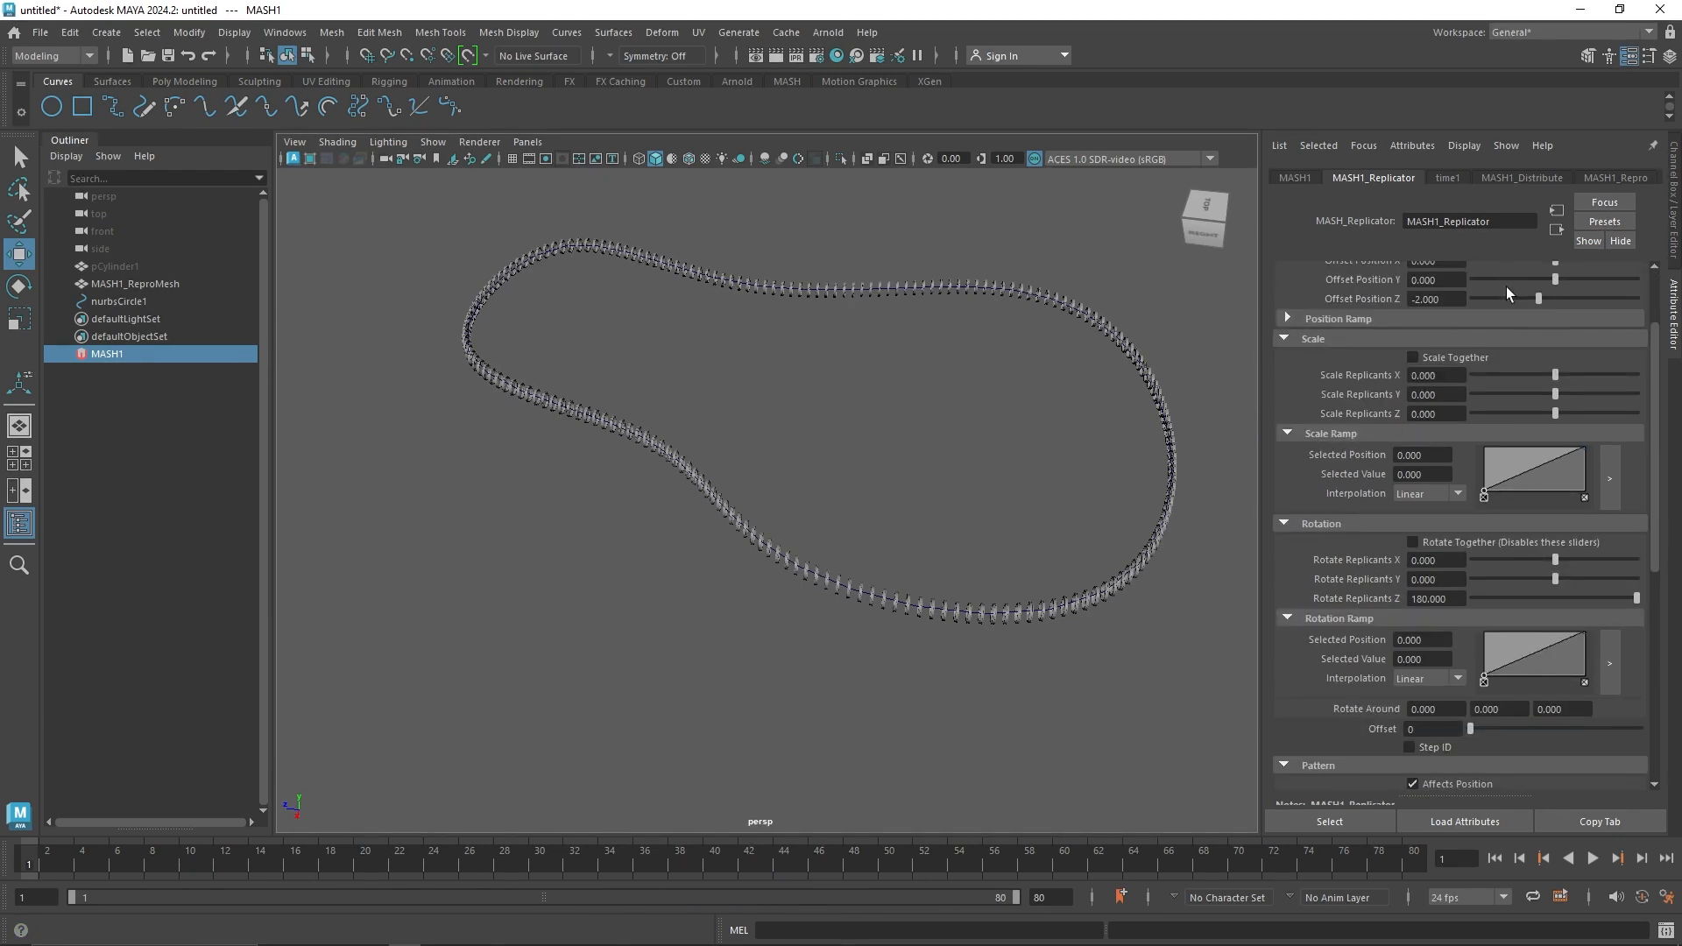
Step: Scale the nurbsCircle1 curve down uniformly so the rings pack tightly along it
click(1516, 179)
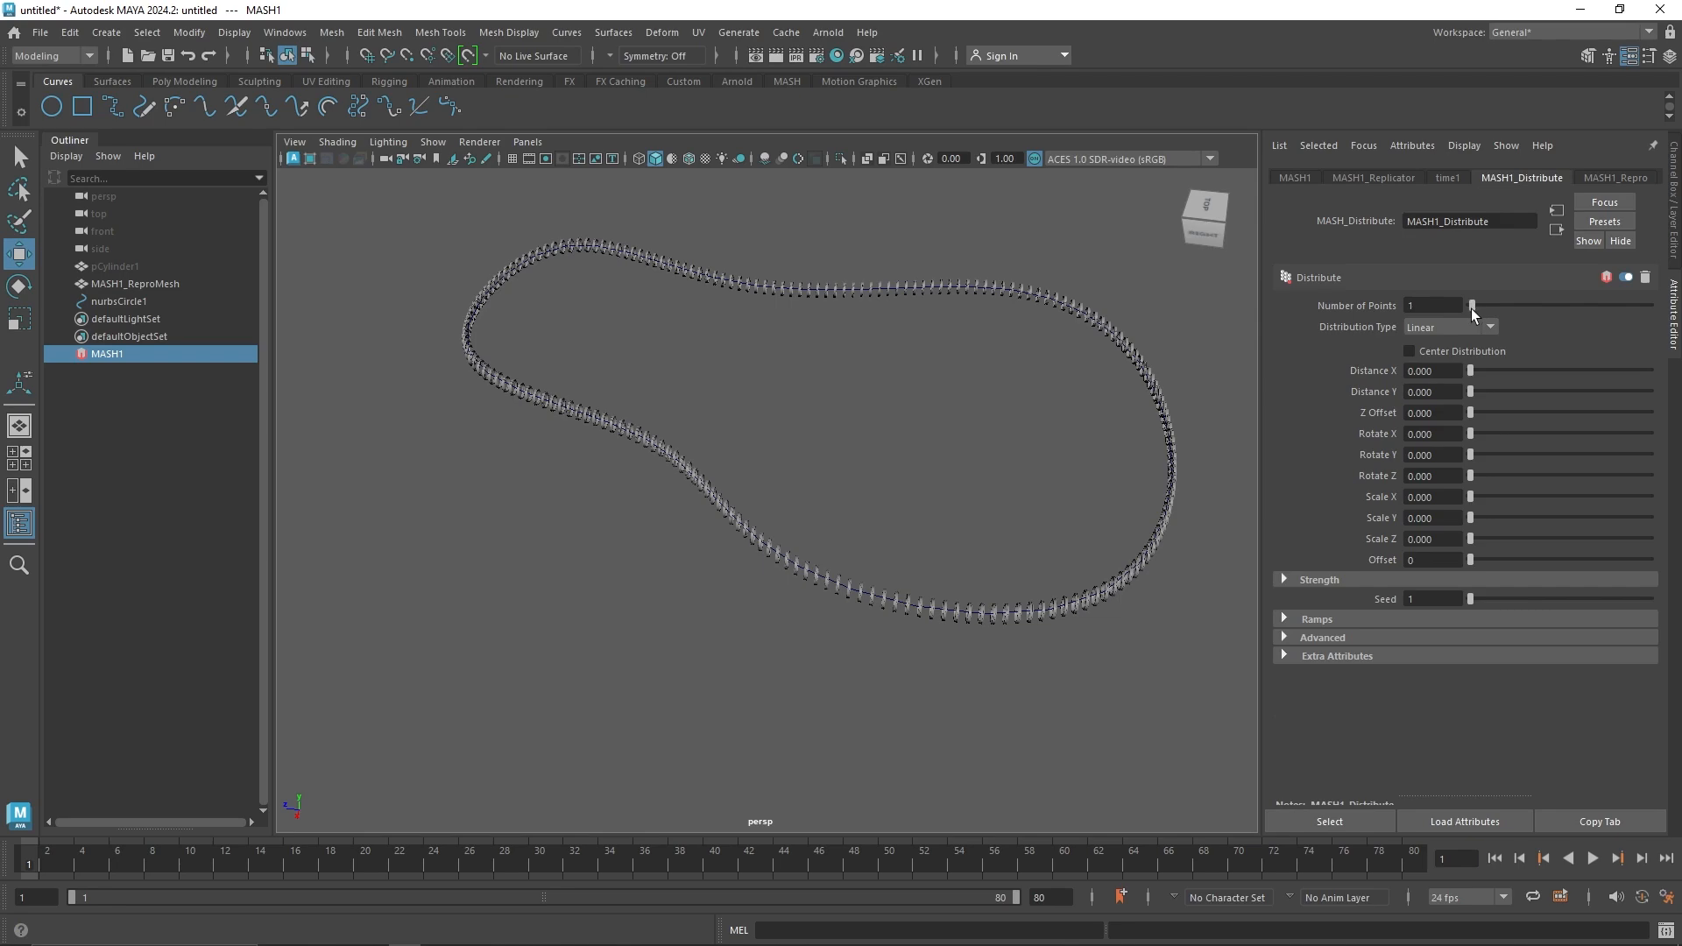
alt+drag(819, 481, 1027, 441)
alt+right_drag(1026, 441, 861, 460)
alt+drag(861, 460, 863, 534)
click(132, 302)
key(t)
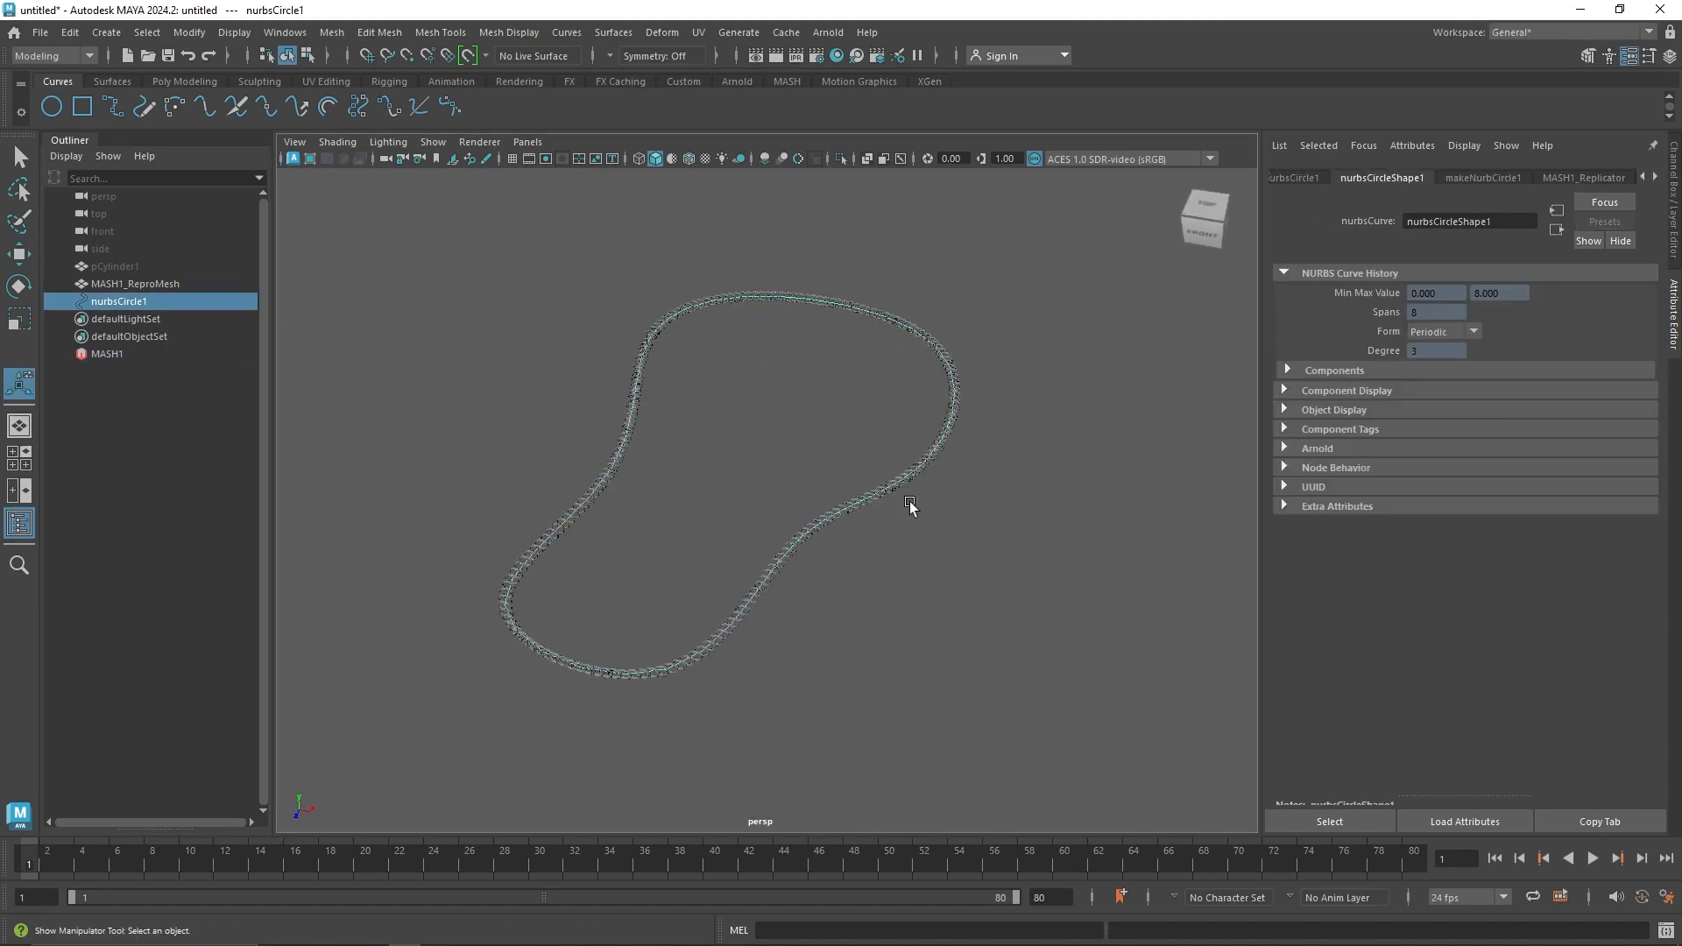
key(r)
drag(700, 462, 733, 499)
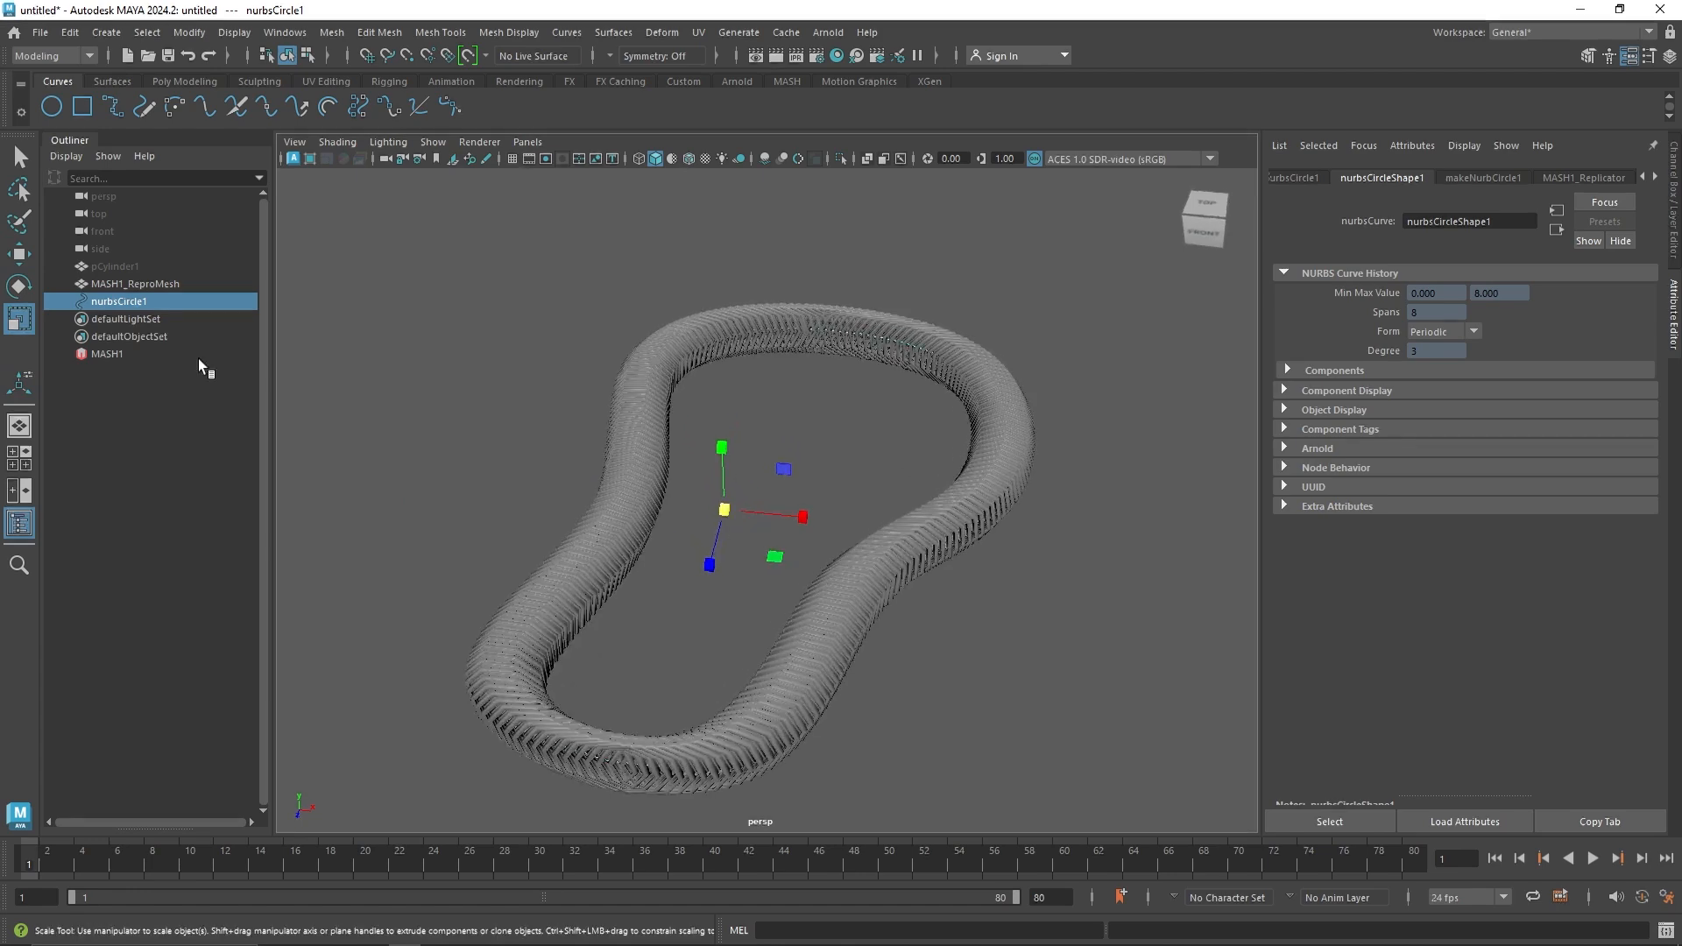
Step: Set the Replicants of MASH1_Replicator to 100 to loosen the ring spacing on the smaller curve
click(129, 340)
click(145, 351)
click(1396, 178)
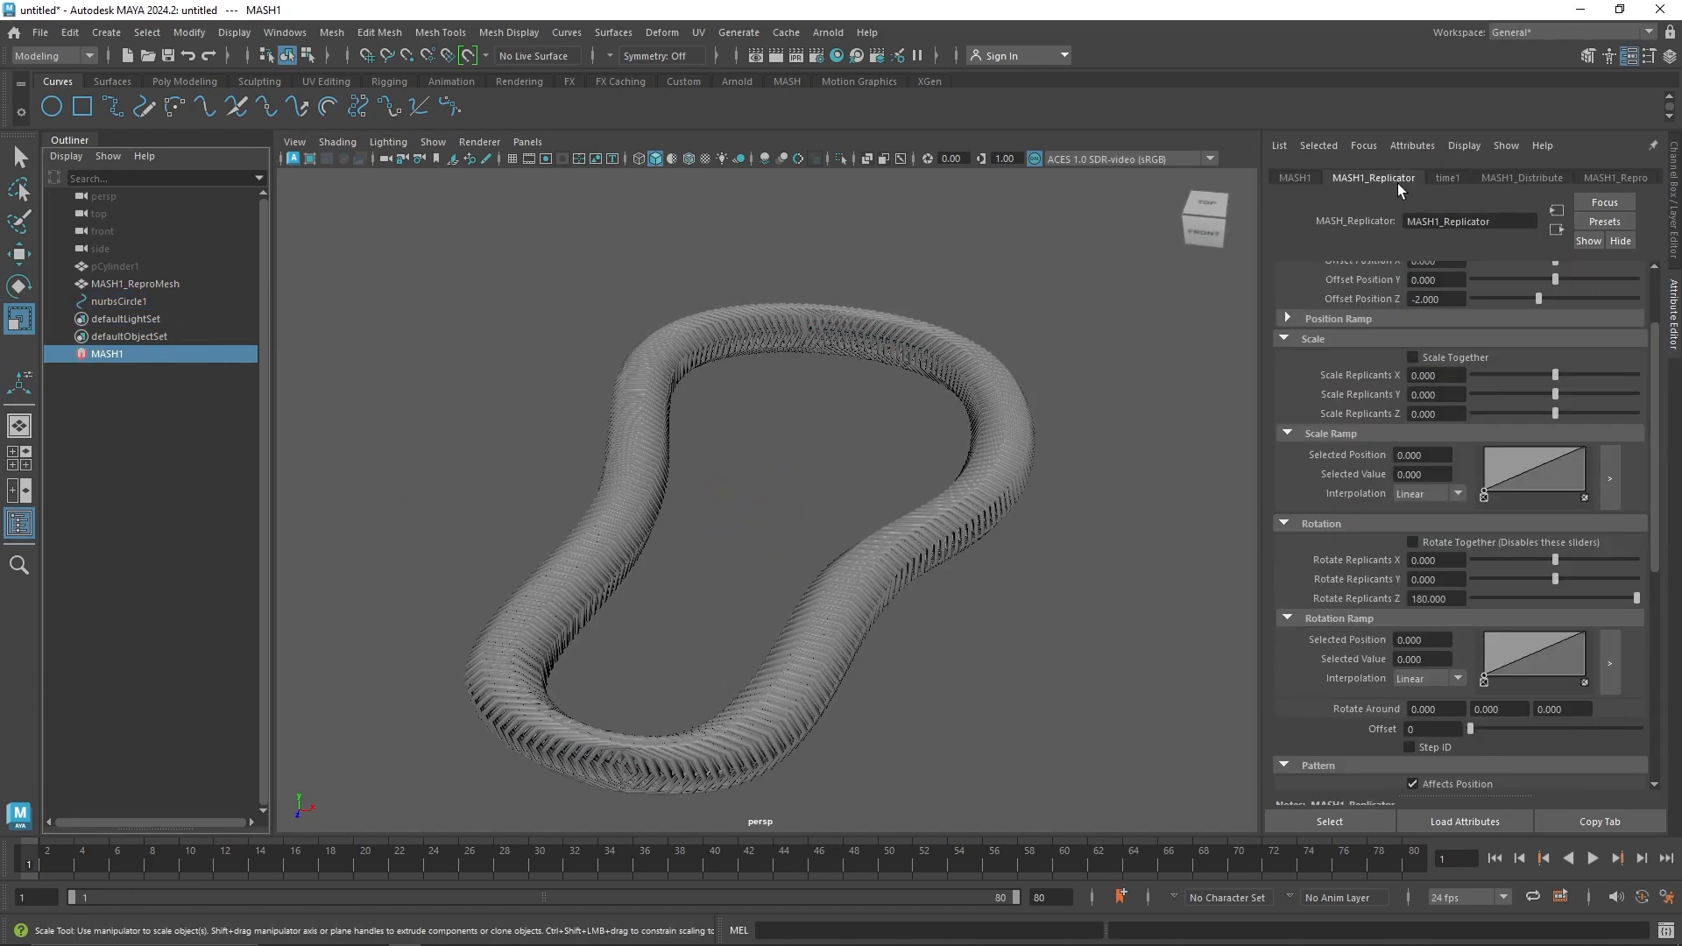
scroll(1416, 320, up, 3)
text(1)
key(Return)
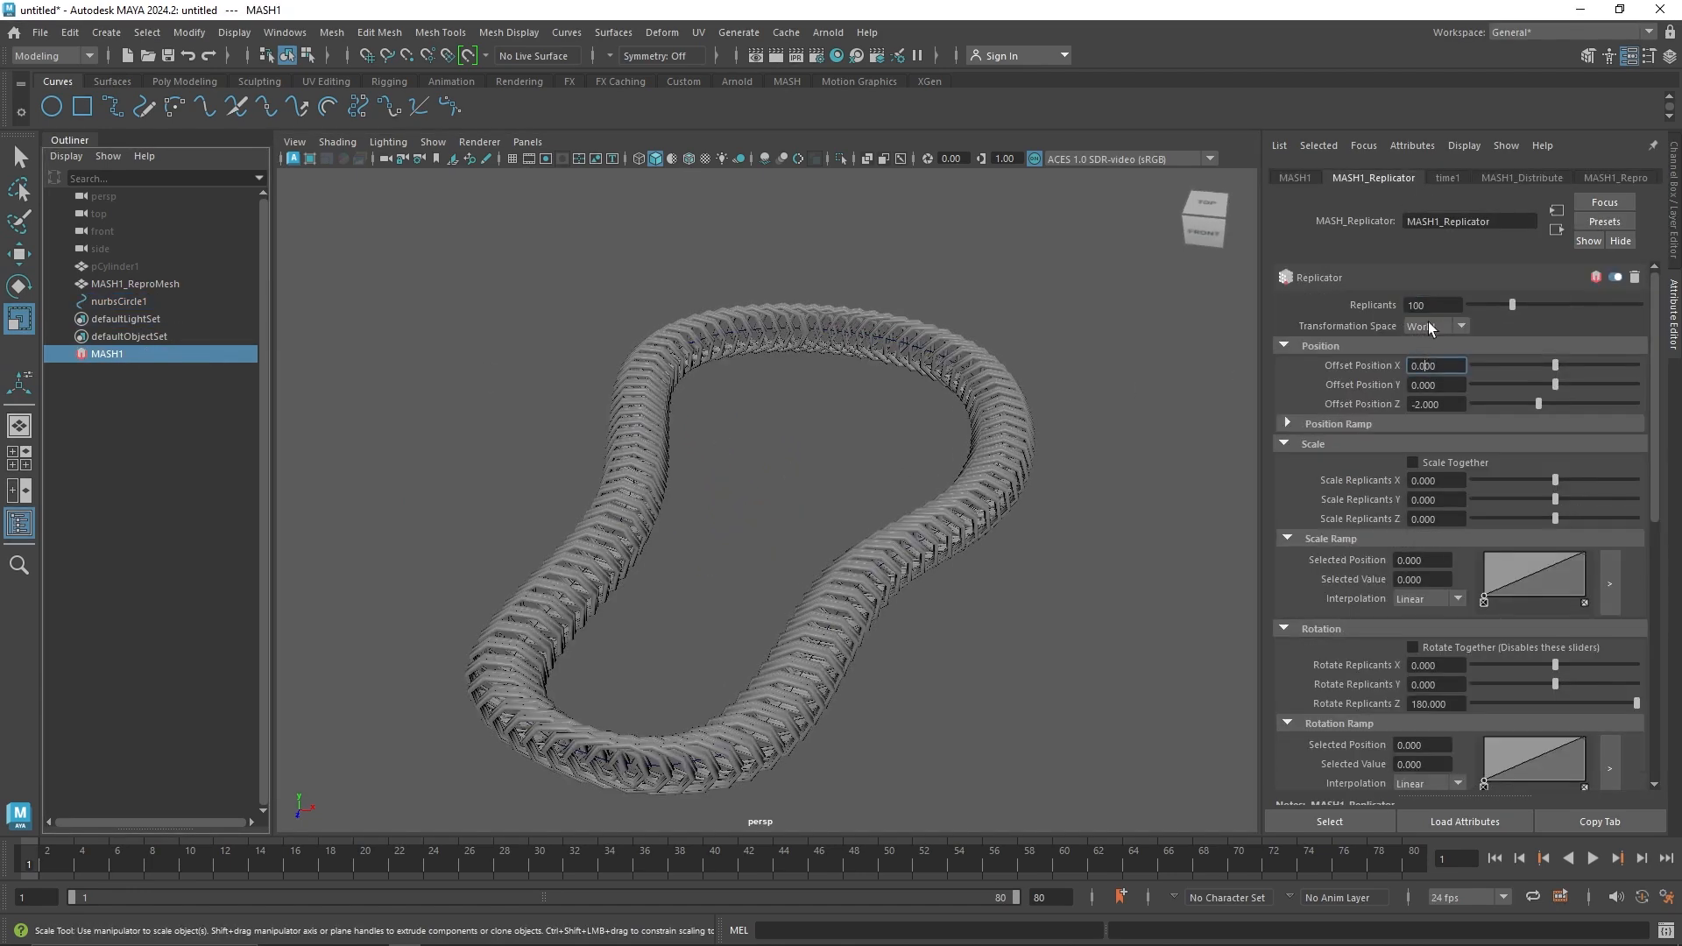
alt+drag(1180, 333, 1079, 421)
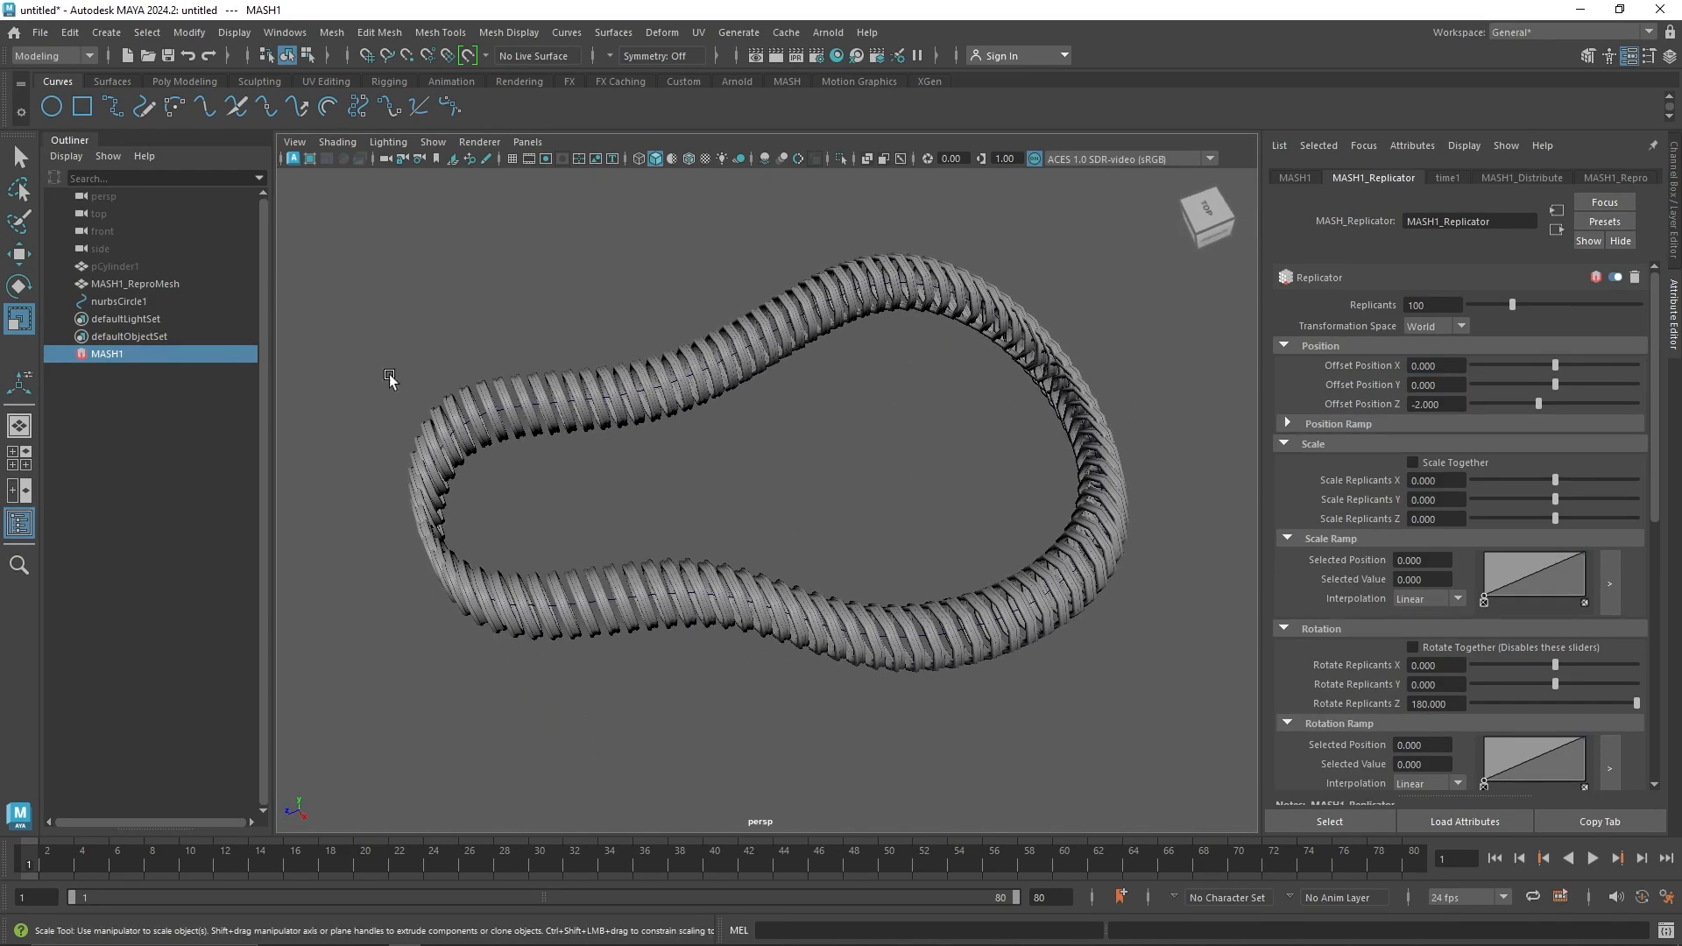
Step: Delete control vertices on one side of nurbsCircle1's wide end to open the closed loop
scroll(1364, 492, down, 3)
alt+drag(916, 443, 920, 534)
scroll(909, 514, down, 5)
alt+middle_drag(691, 469, 833, 473)
alt+drag(794, 431, 810, 485)
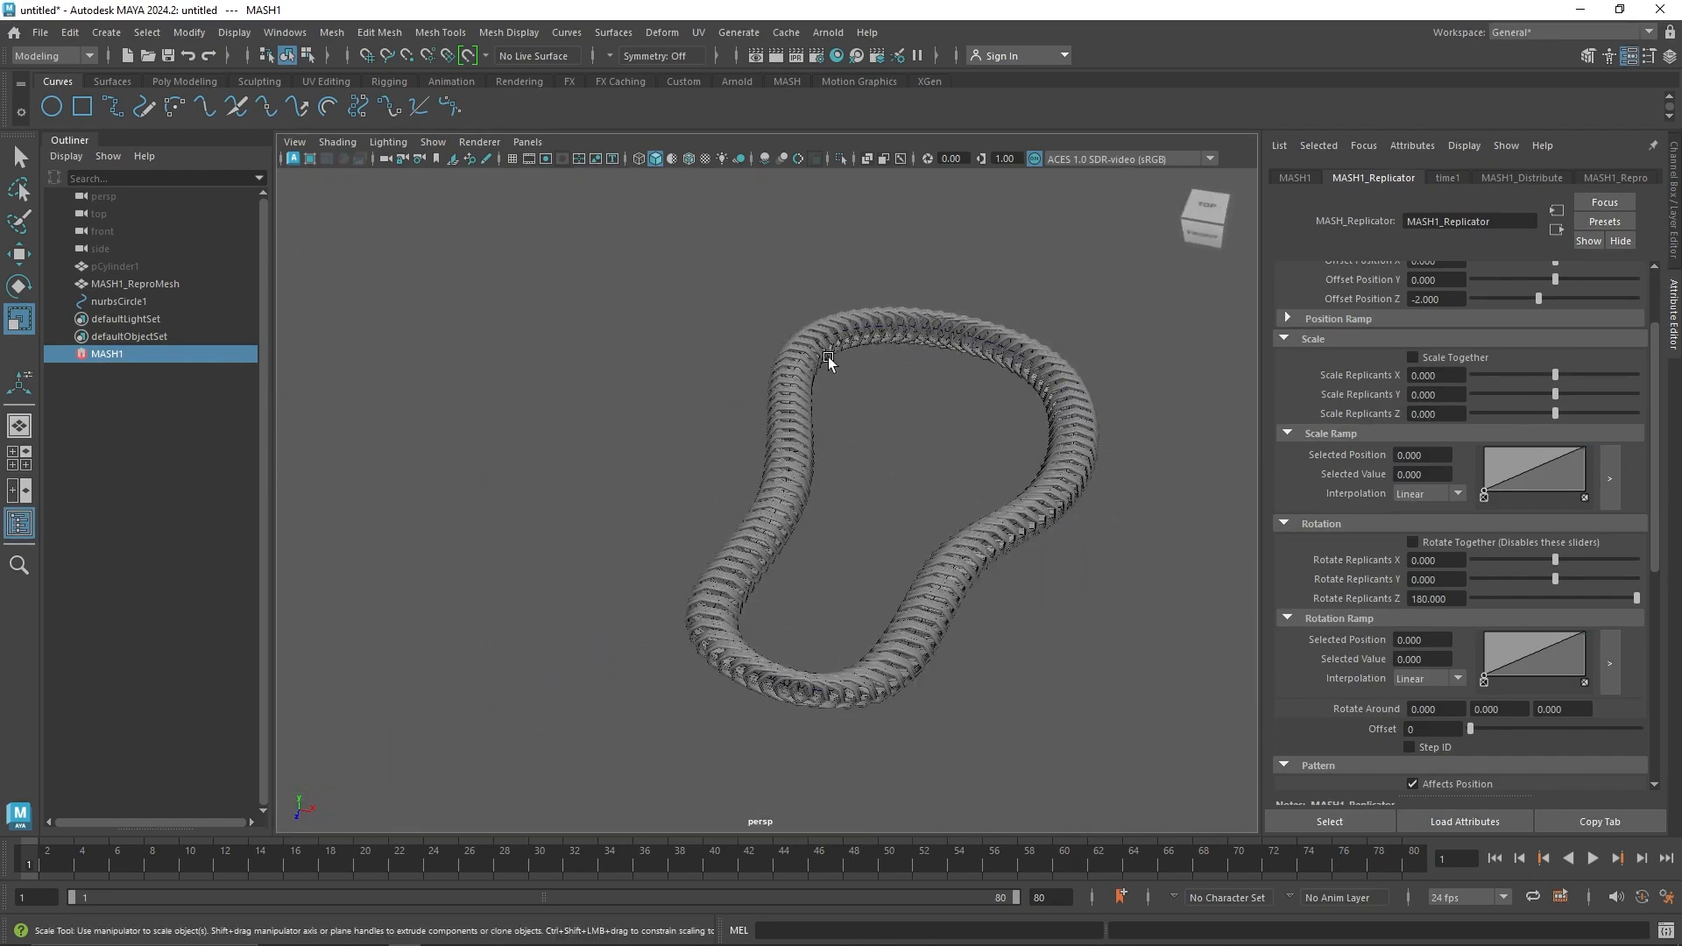
click(176, 301)
click(688, 355)
drag(769, 371, 890, 431)
key(Delete)
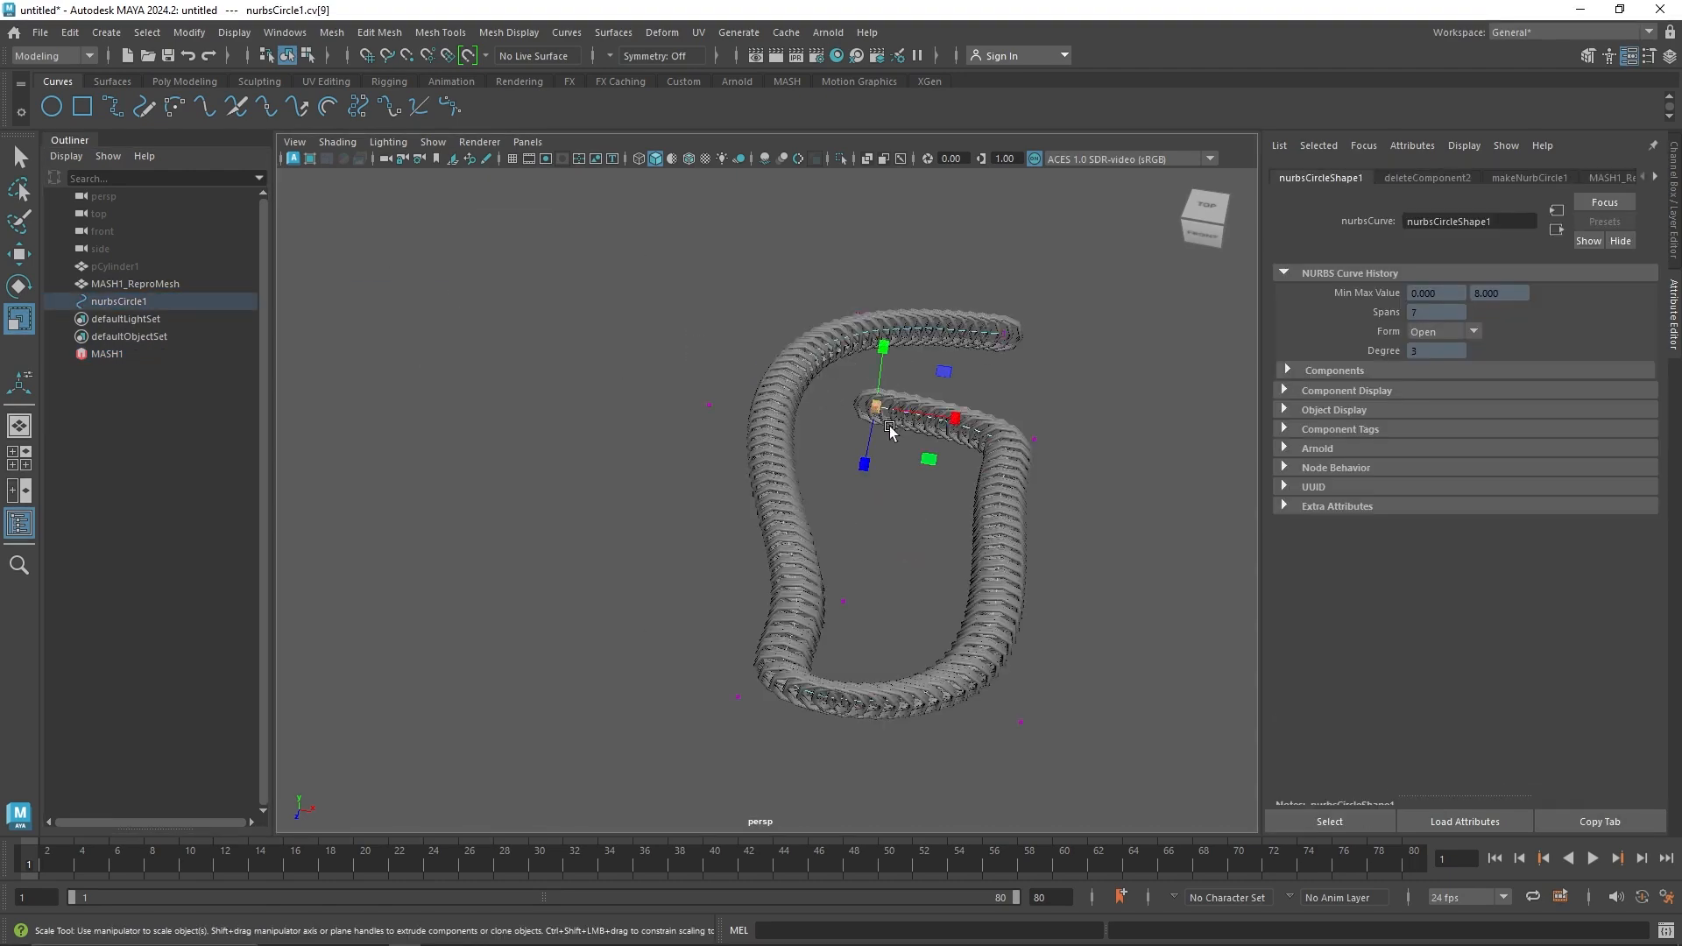
key(Delete)
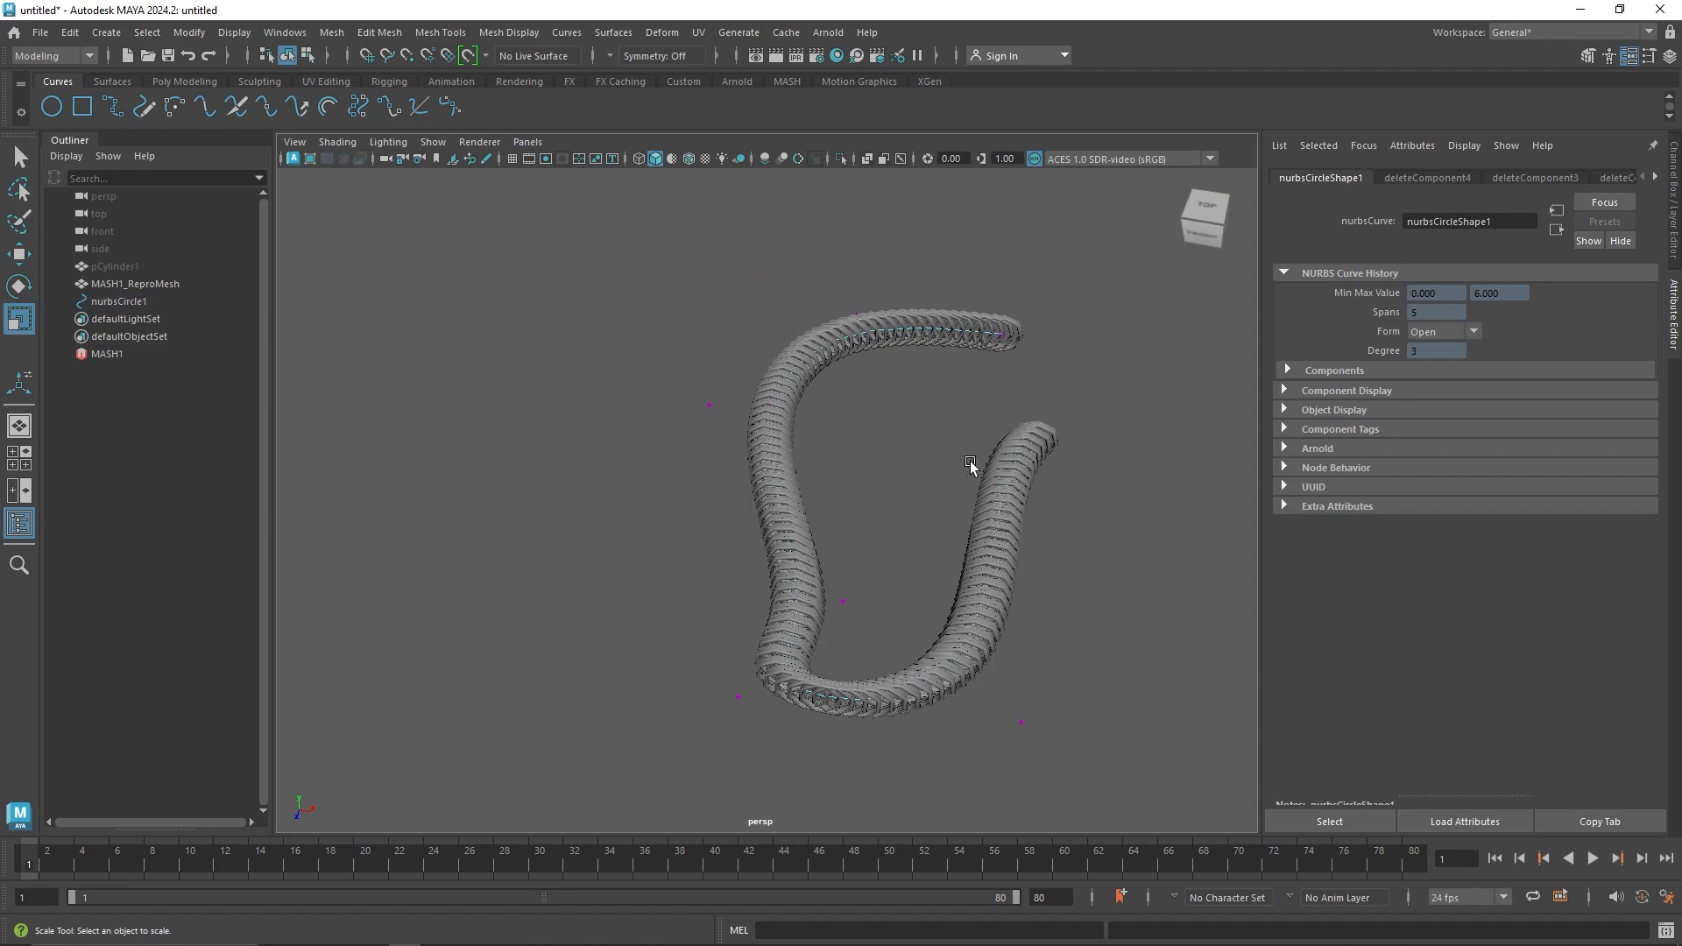
Step: Move the control vertex at the near bend of the opened curve outward, and return to object mode
alt+drag(686, 667, 1088, 764)
key(w)
drag(1063, 517, 1157, 653)
alt+drag(1160, 526, 977, 497)
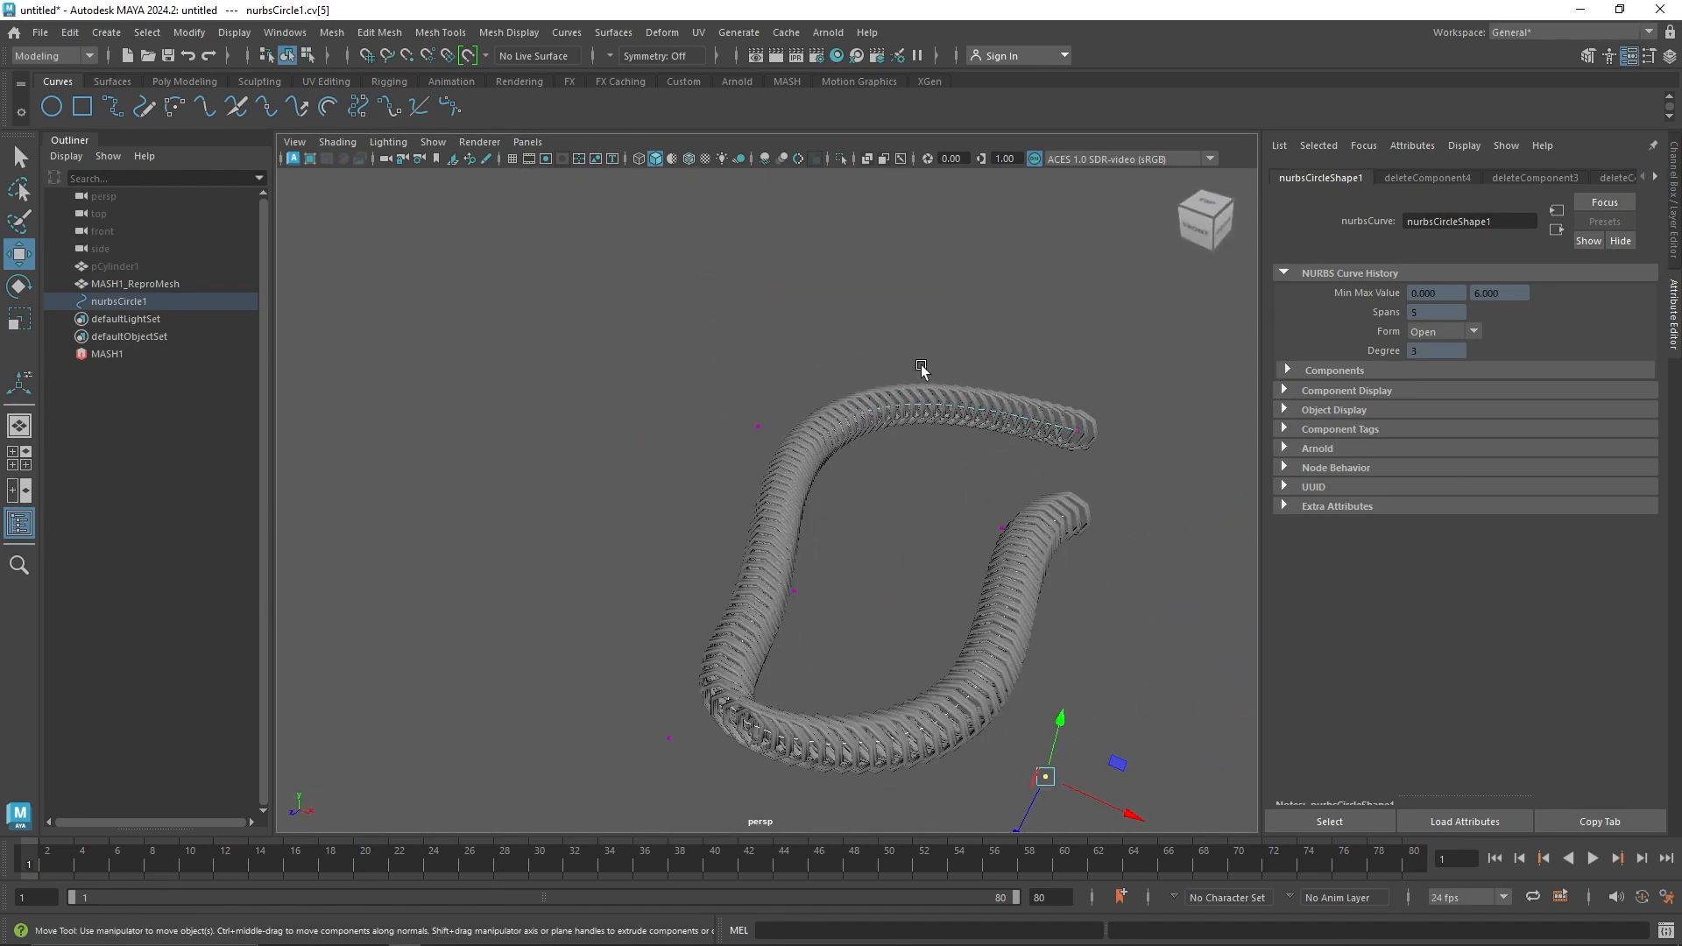
right_drag(926, 371, 1013, 363)
alt+drag(973, 517, 887, 478)
alt+right_drag(887, 478, 961, 526)
alt+middle_drag(962, 525, 989, 493)
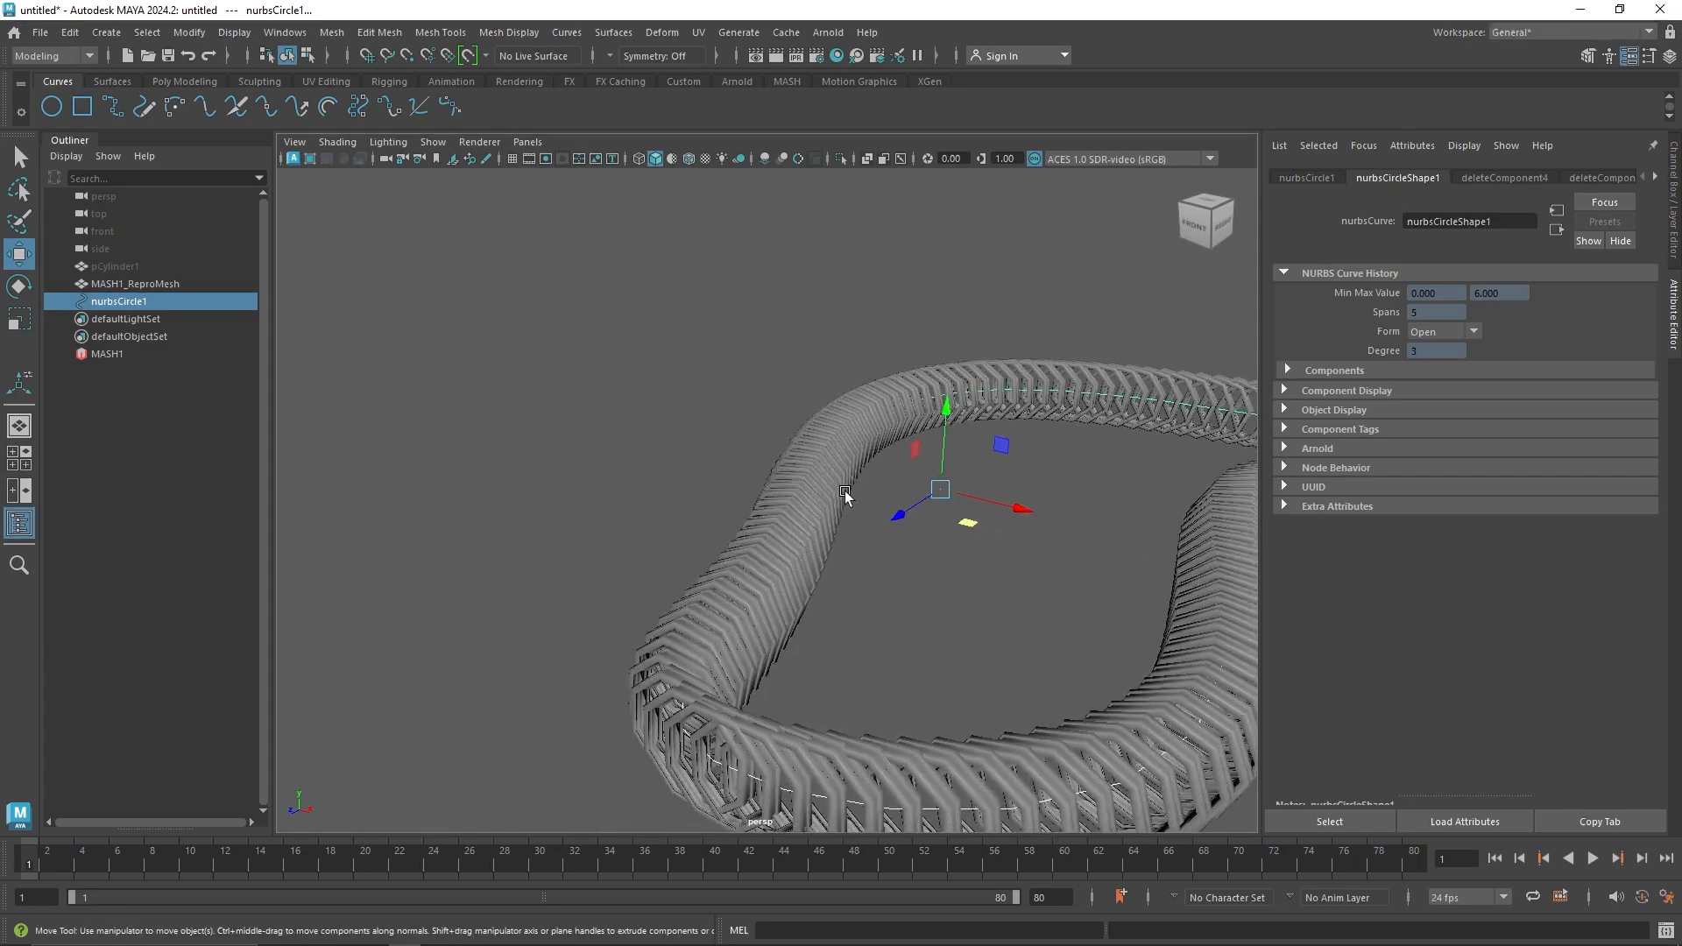
Step: Set Pattern Scale X, Y and Z of MASH1_Replicator to -4
scroll(843, 488, up, 4)
alt+drag(843, 488, 654, 427)
click(174, 352)
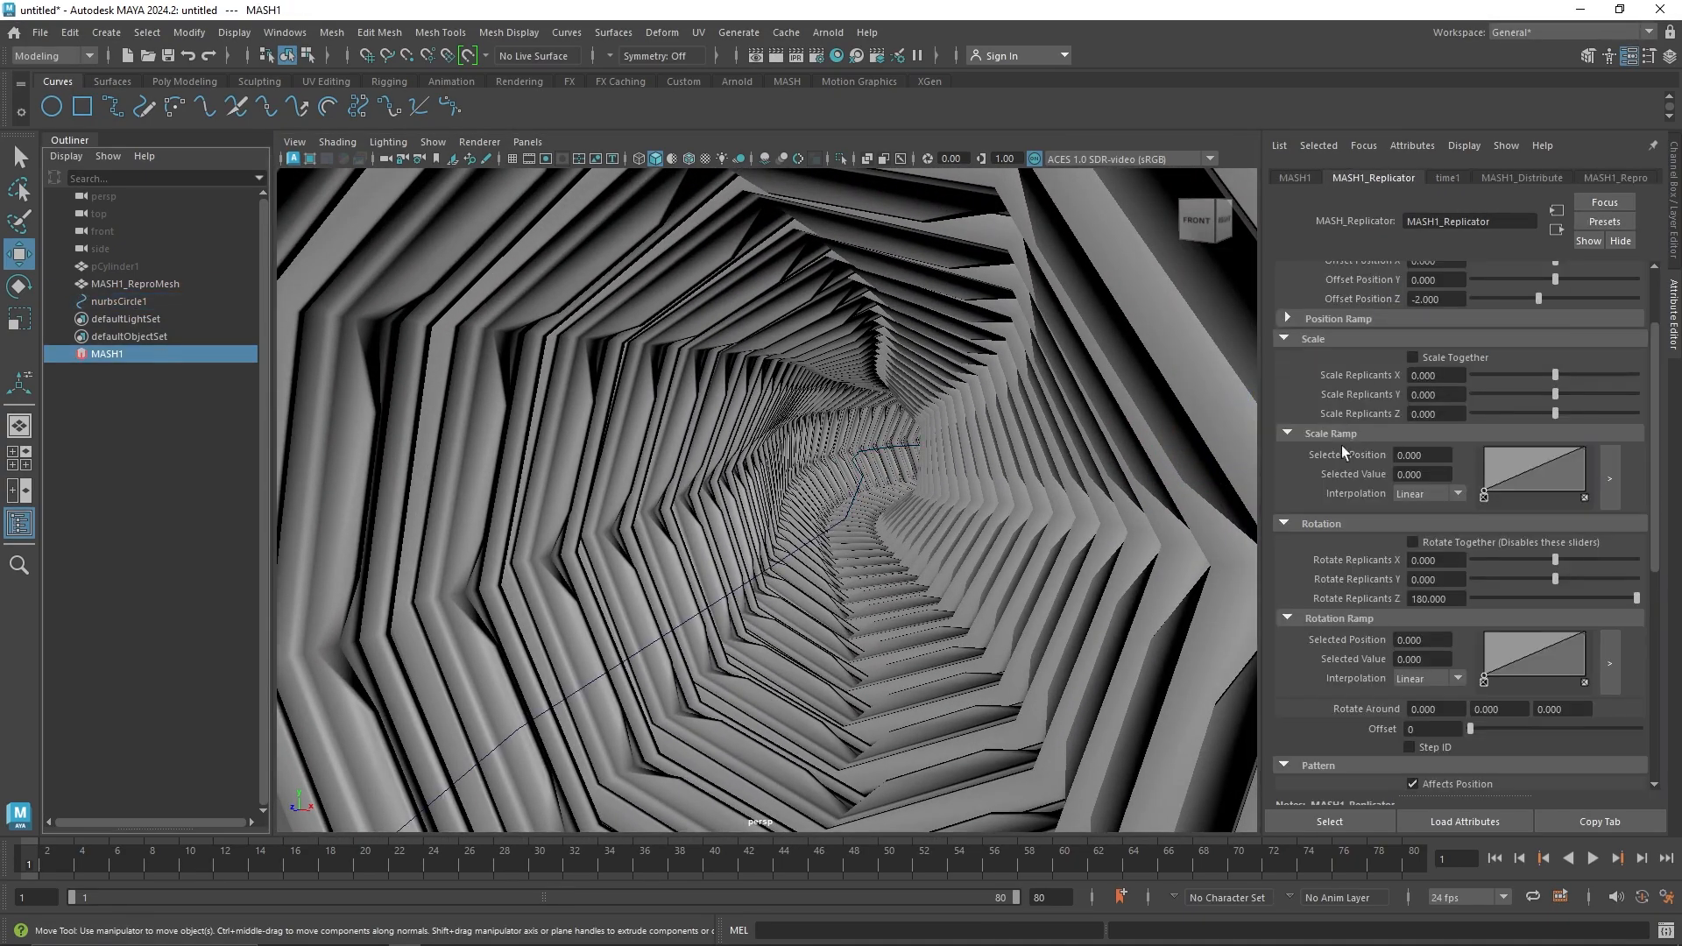
scroll(1511, 604, down, 5)
scroll(1511, 604, down, 3)
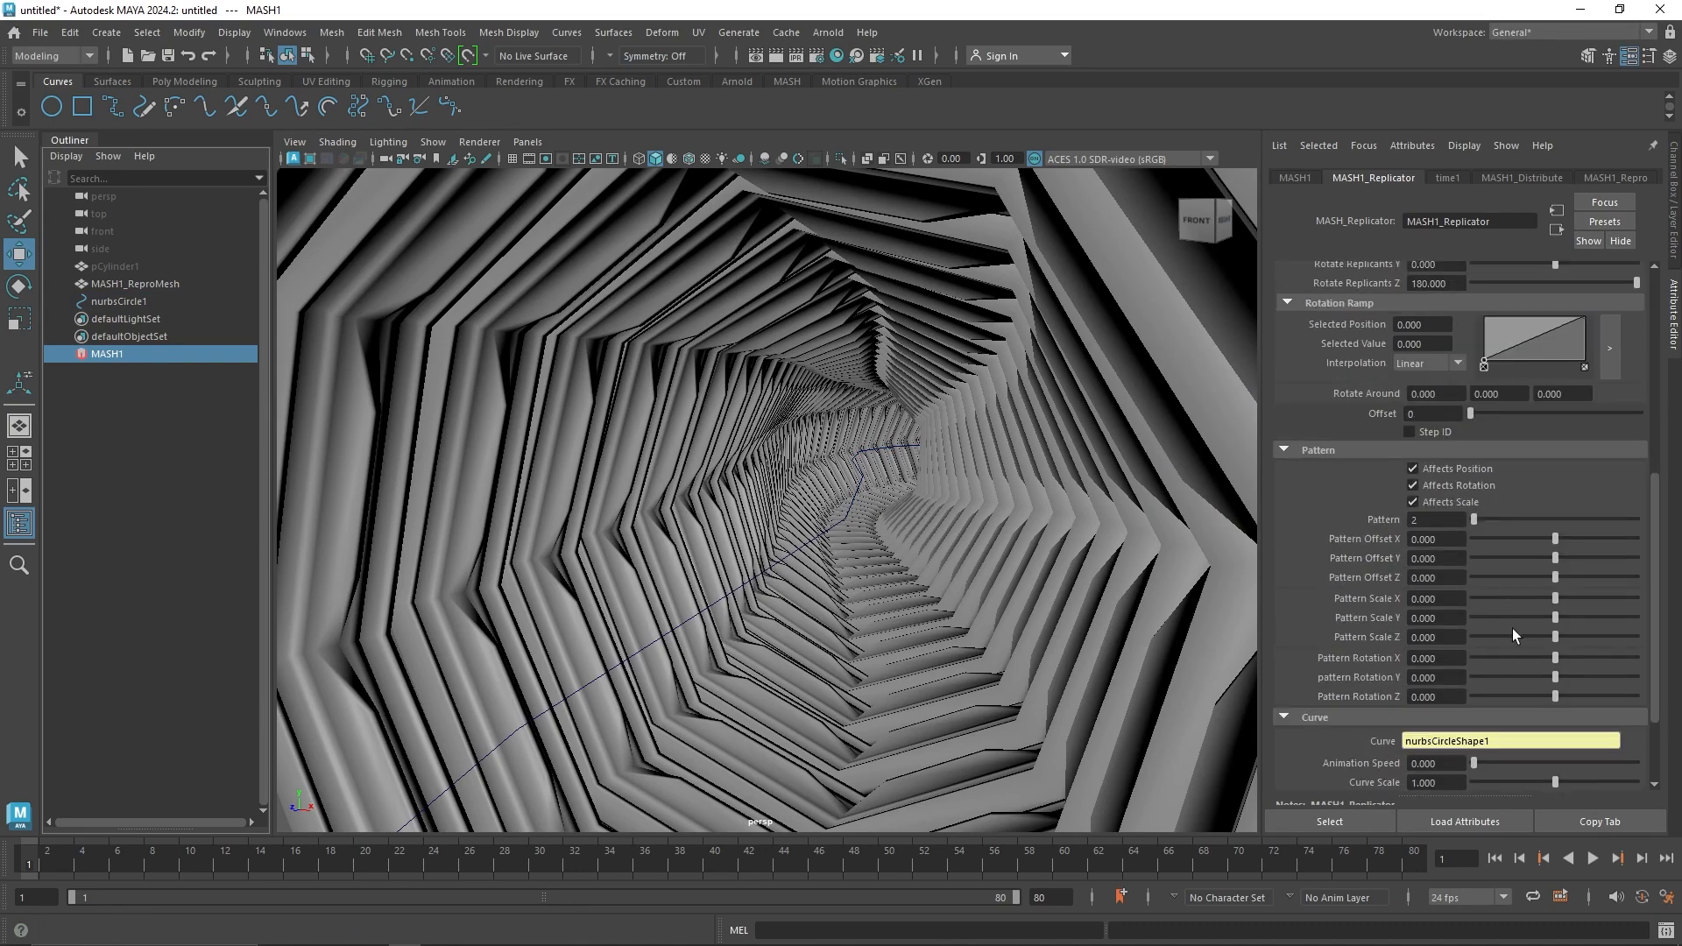
drag(1564, 613, 1534, 620)
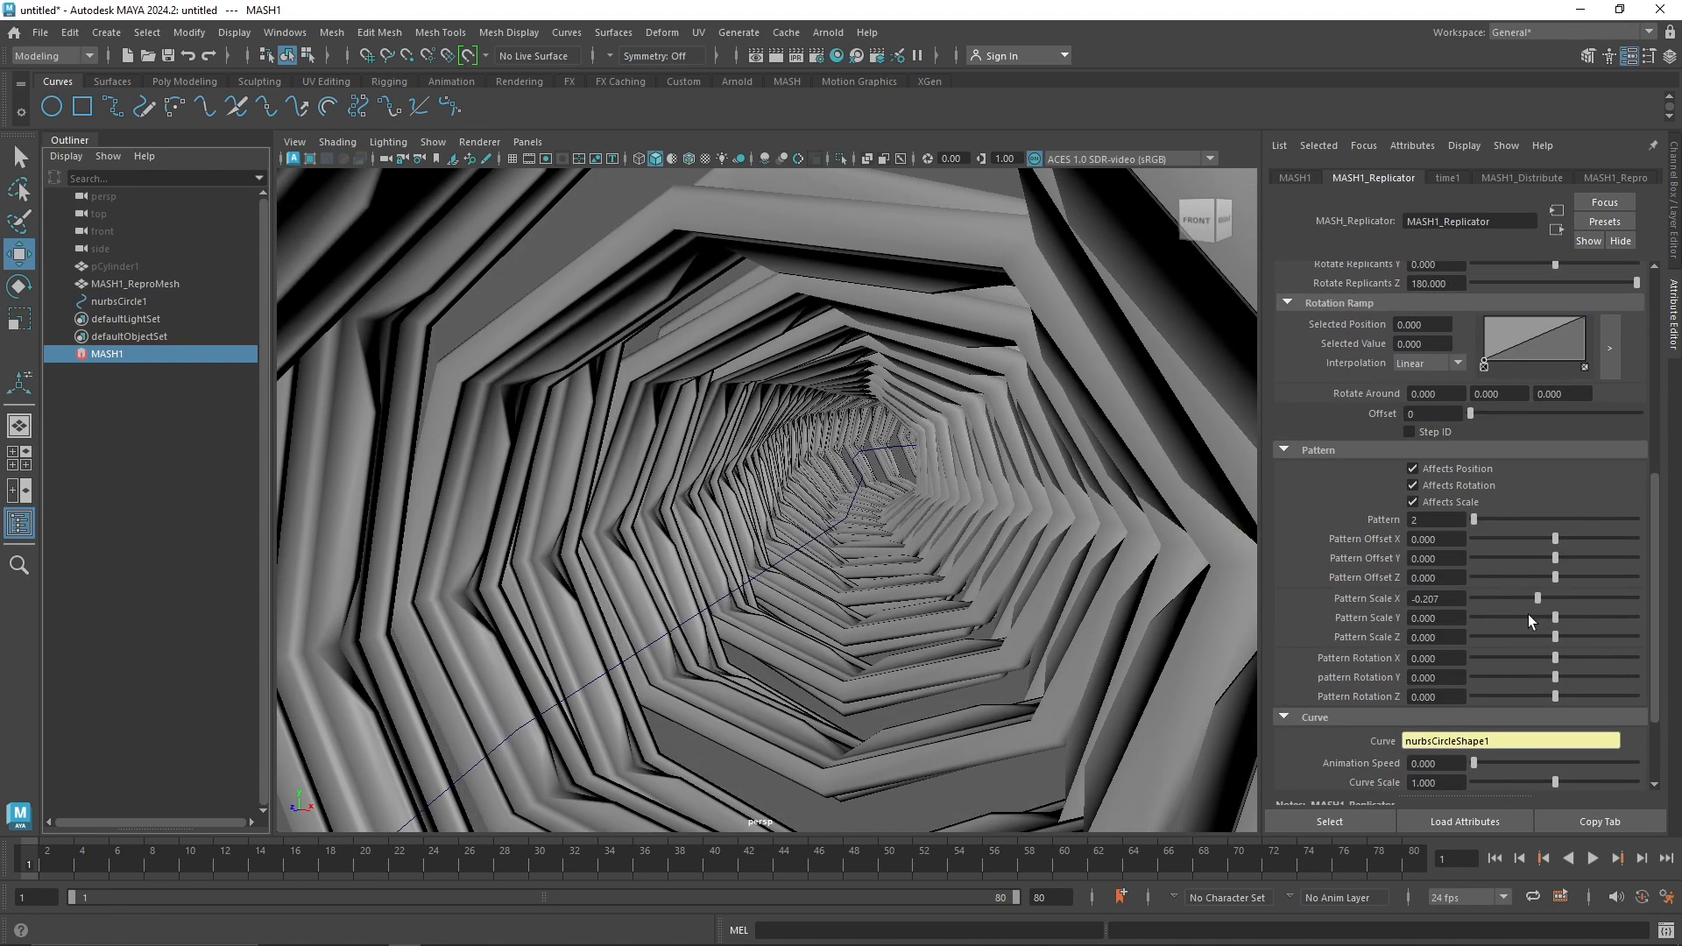
key(Return)
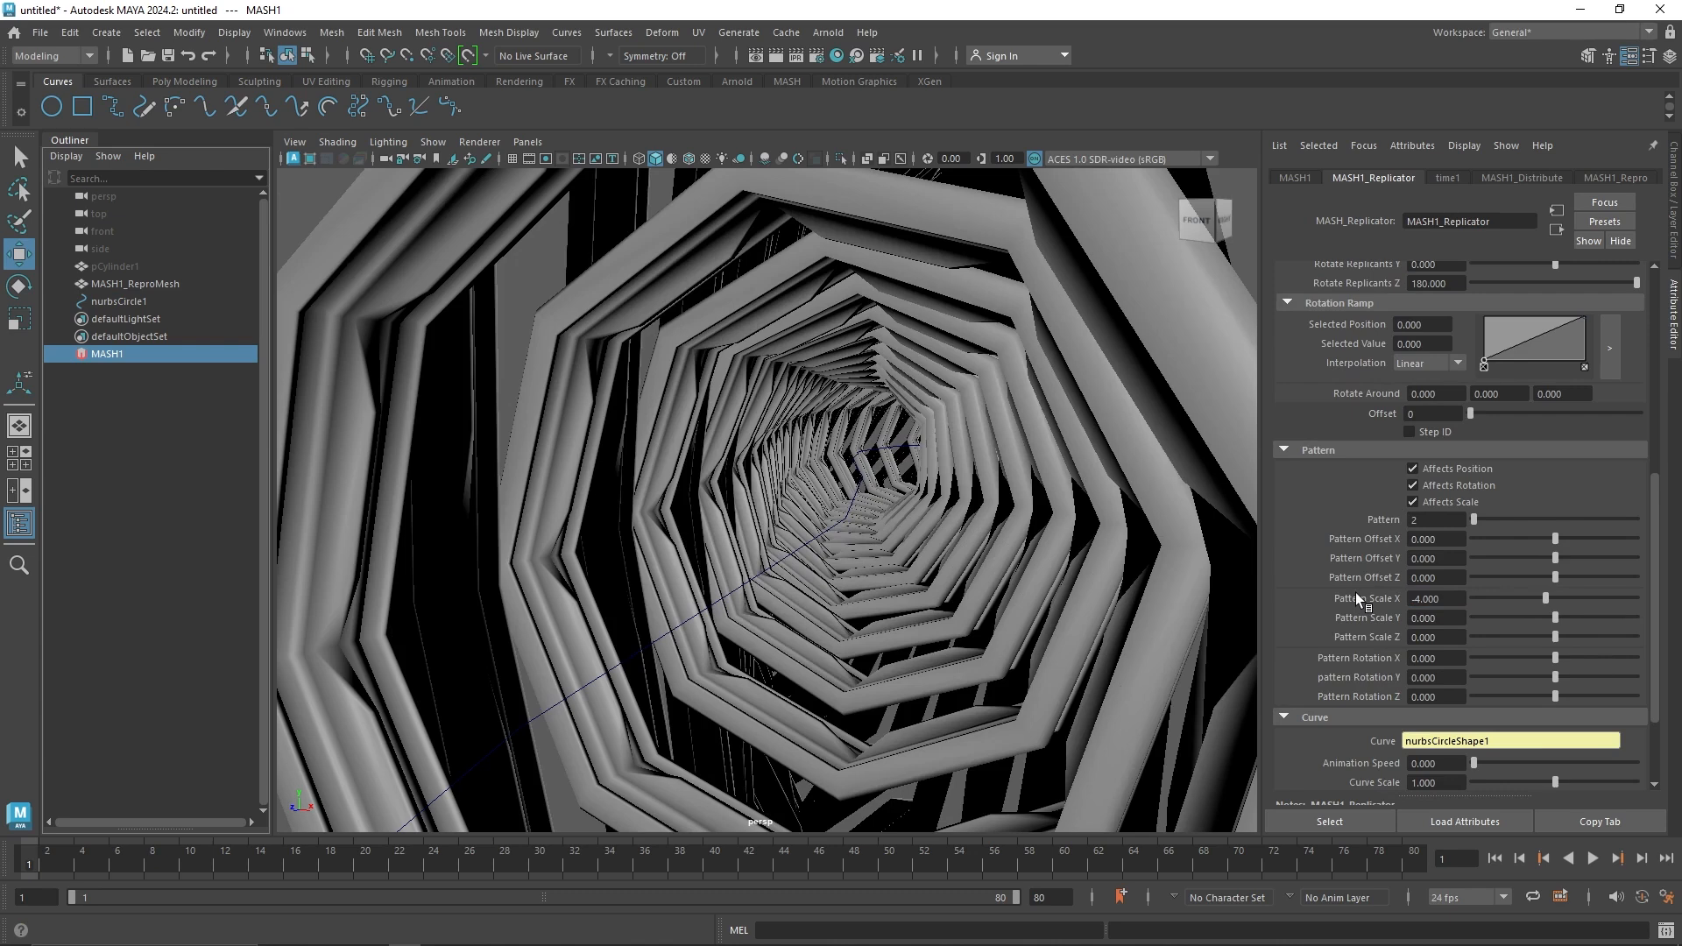
drag(1556, 618, 1401, 637)
text(-4.29-4)
key(Return)
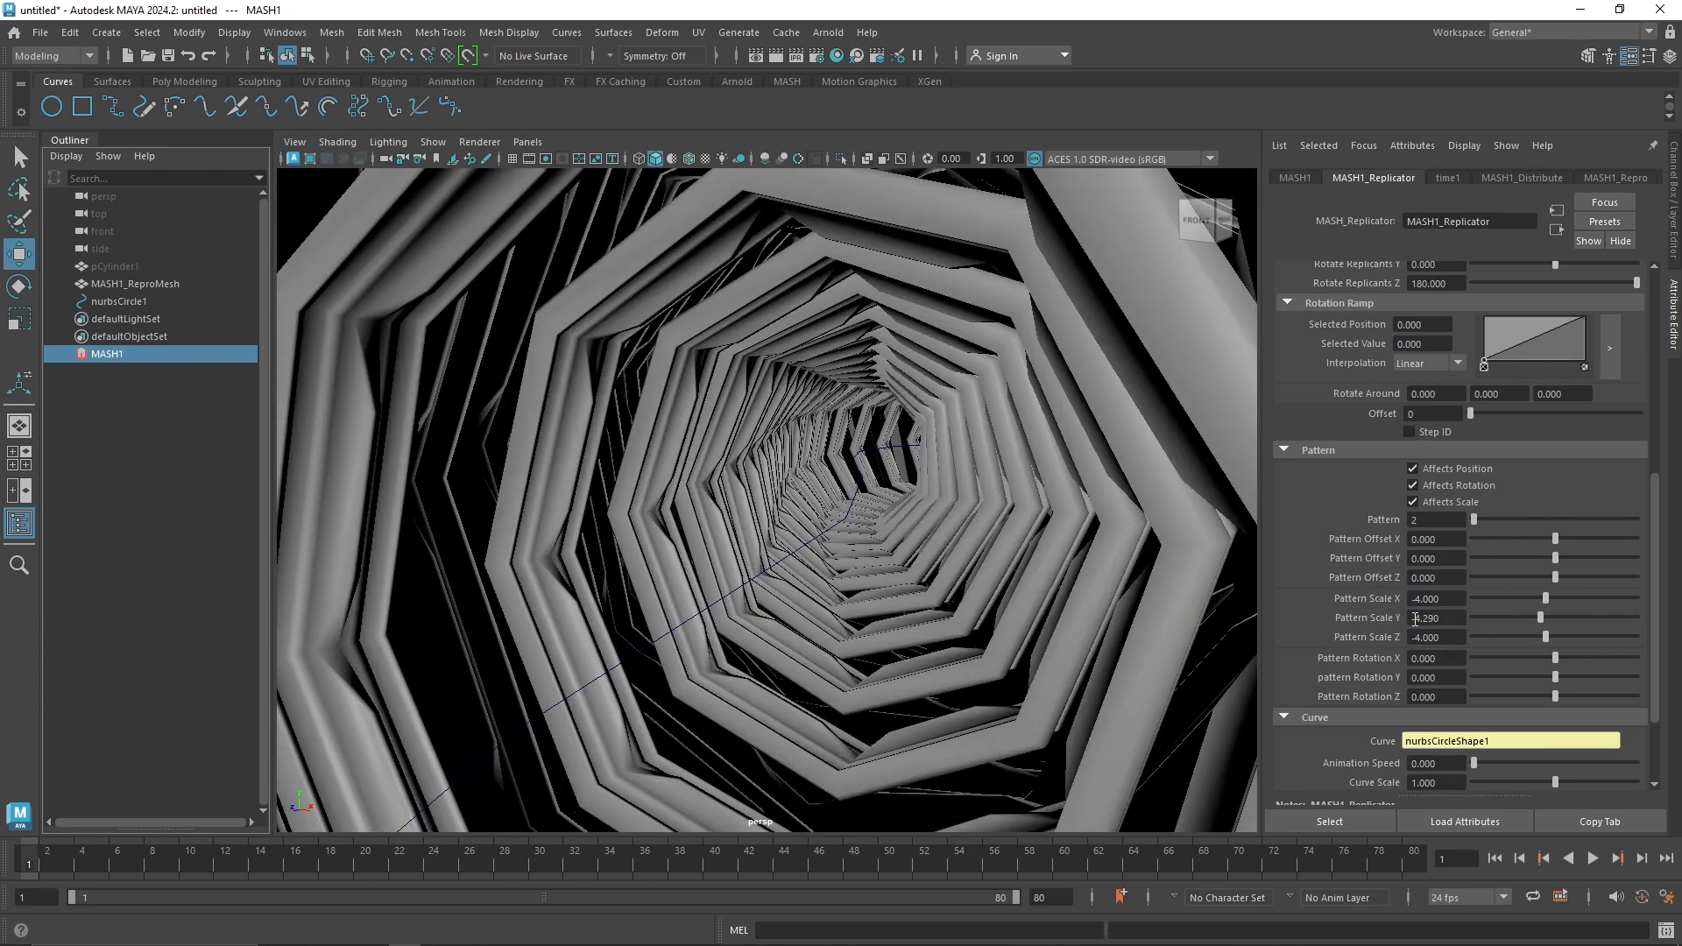
click(1445, 600)
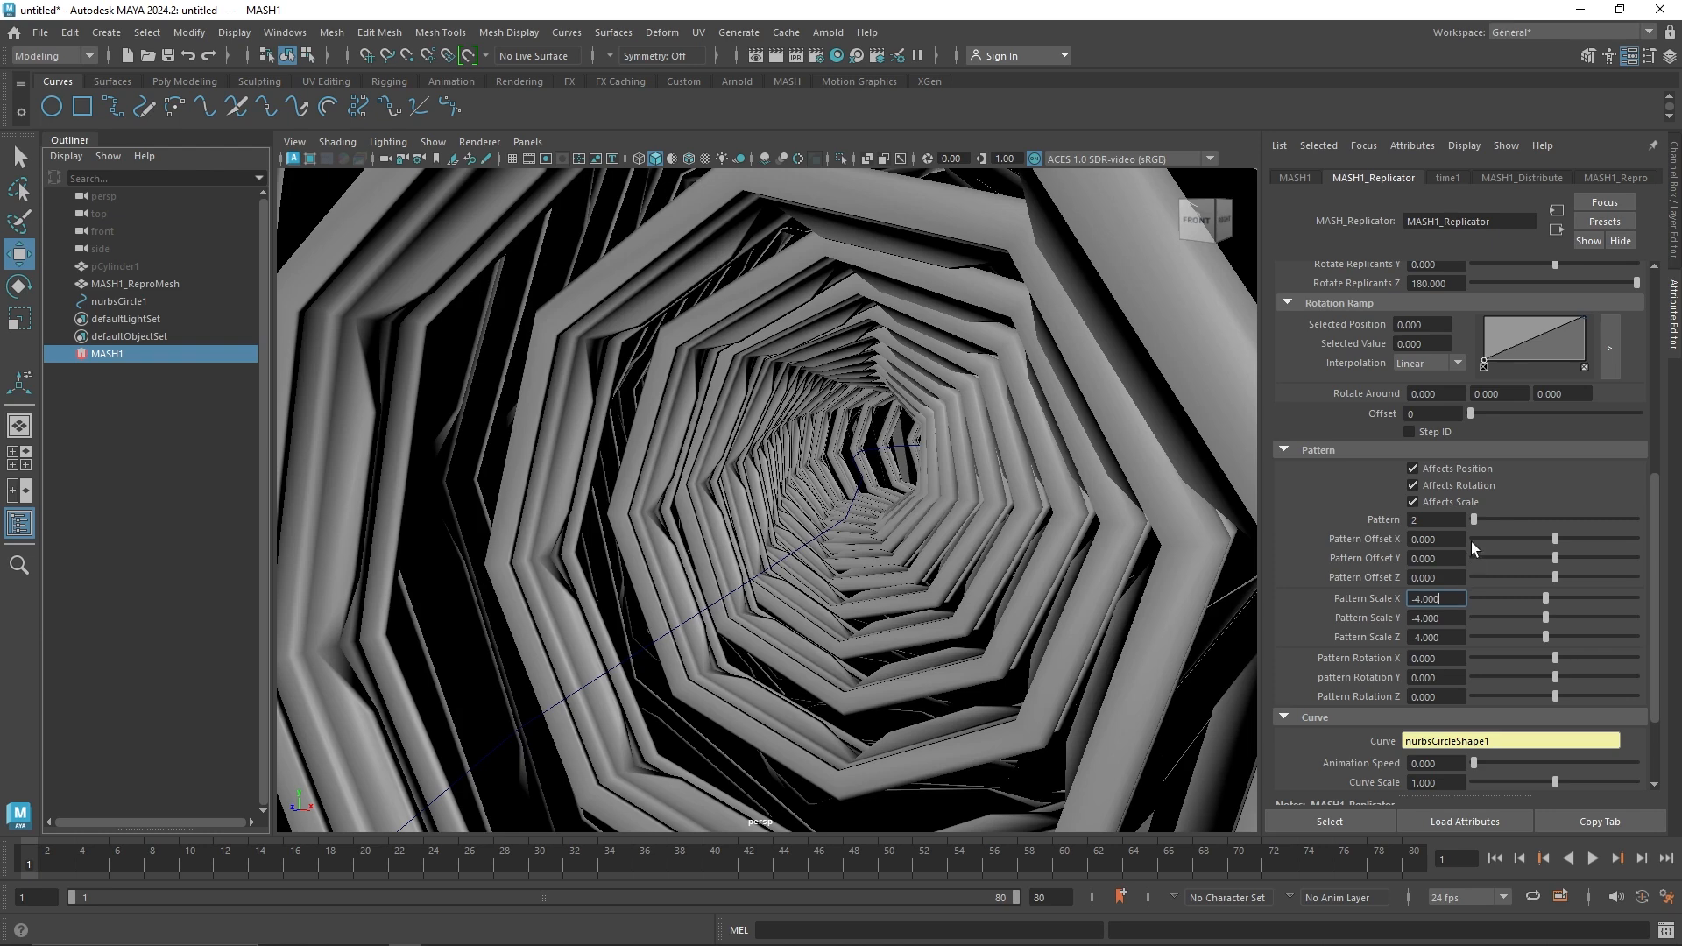
Step: Try a Pattern value of 4 on the Replicator, and set it back to 2
drag(1475, 520, 1508, 526)
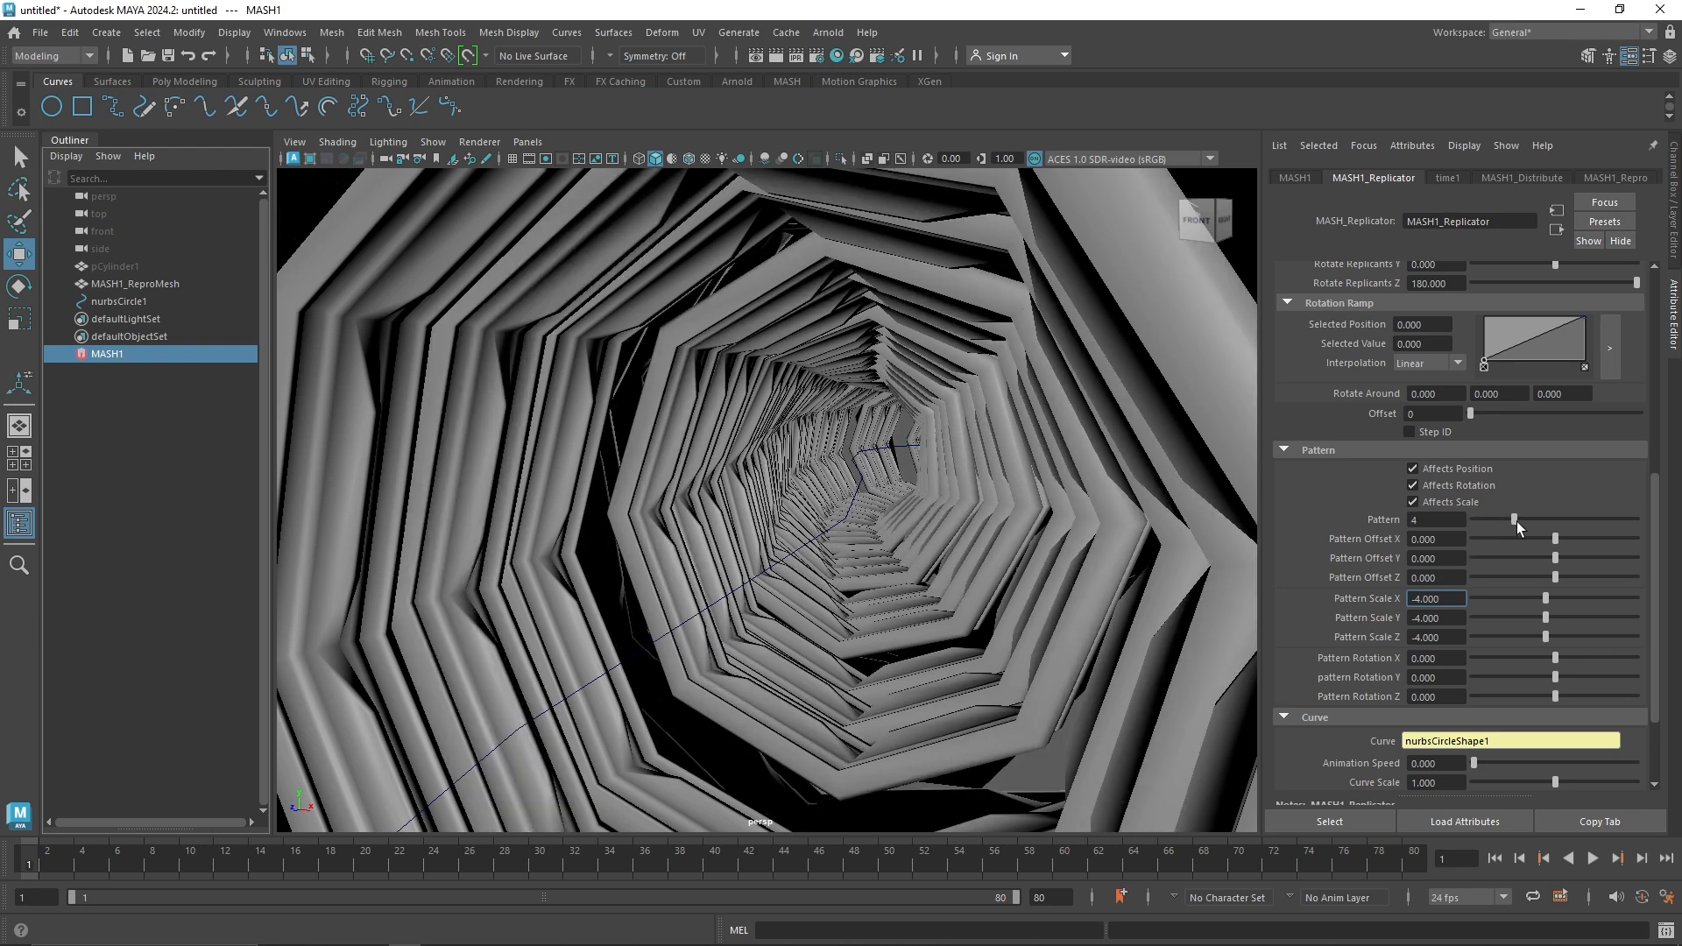
drag(1512, 523, 1482, 523)
Step: Toggle two-sided lighting in the perspective viewport so the black rings are shaded
alt+drag(412, 322, 890, 552)
scroll(891, 561, down, 5)
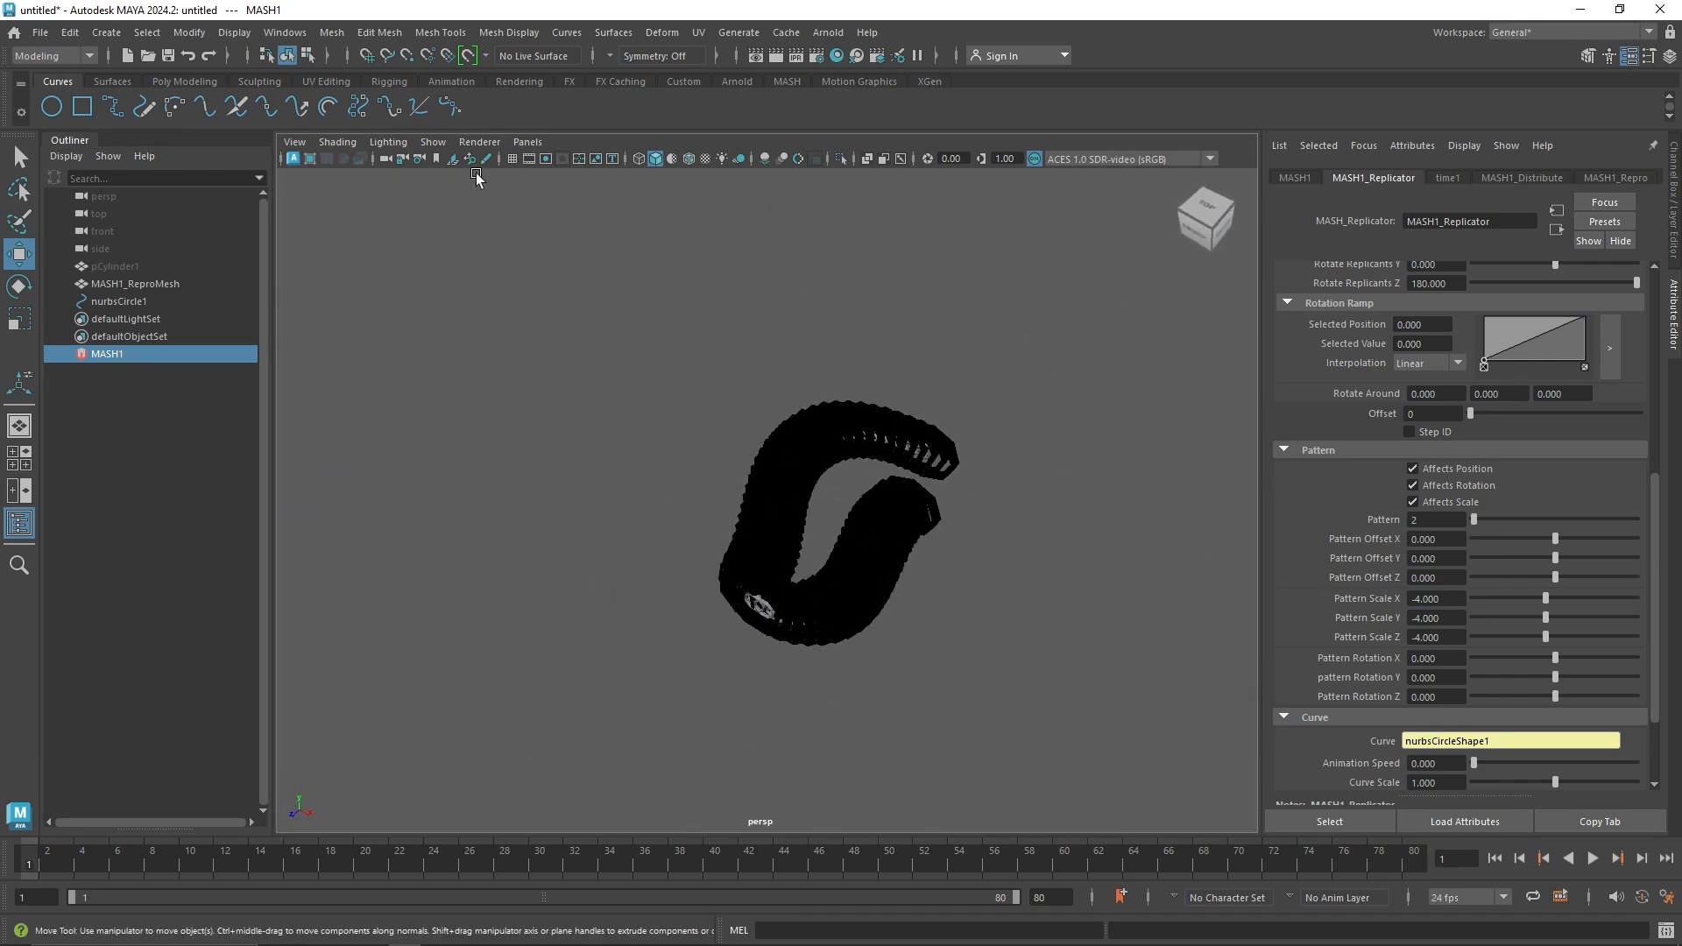
click(388, 141)
click(429, 267)
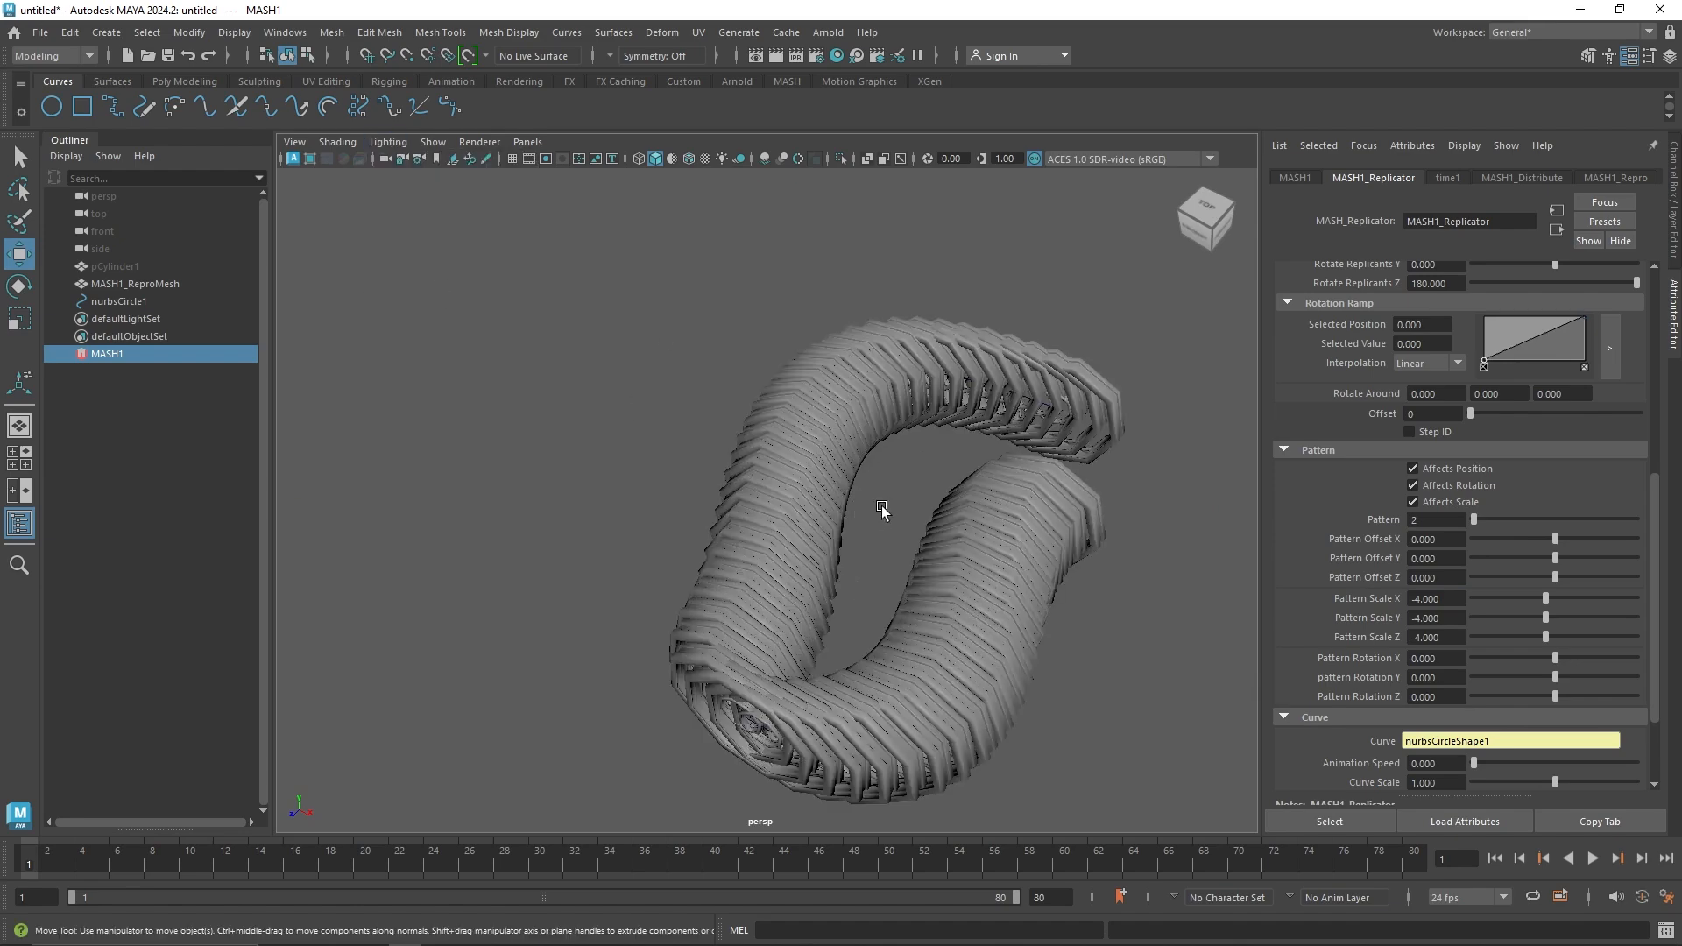
Step: Set Pattern Scale X, Y and Z of MASH1_Replicator to 2
alt+drag(866, 513, 881, 504)
text(2)
click(1402, 615)
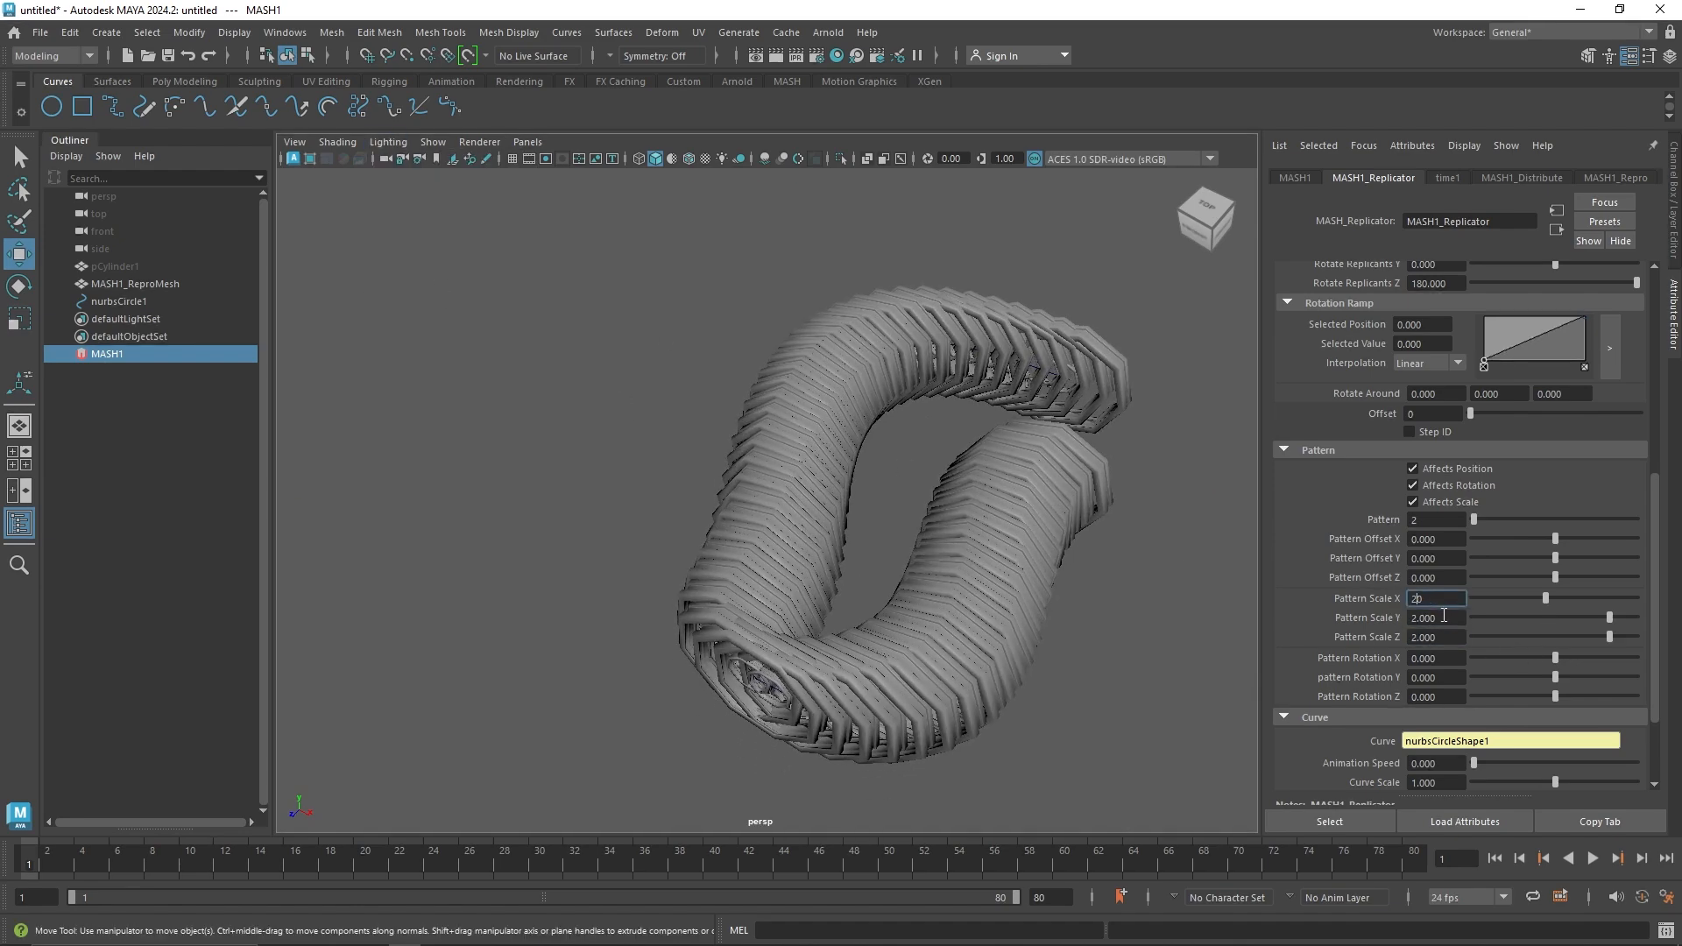
Step: Move the end control vertex of nurbsCircle1's long arm farther out in the wireframe top view
alt+drag(982, 613, 862, 532)
click(197, 303)
key(space)
key(space)
scroll(686, 454, down, 3)
alt+middle_drag(769, 476, 735, 451)
right_drag(931, 368, 837, 366)
drag(844, 338, 765, 255)
key(4)
drag(806, 349, 701, 212)
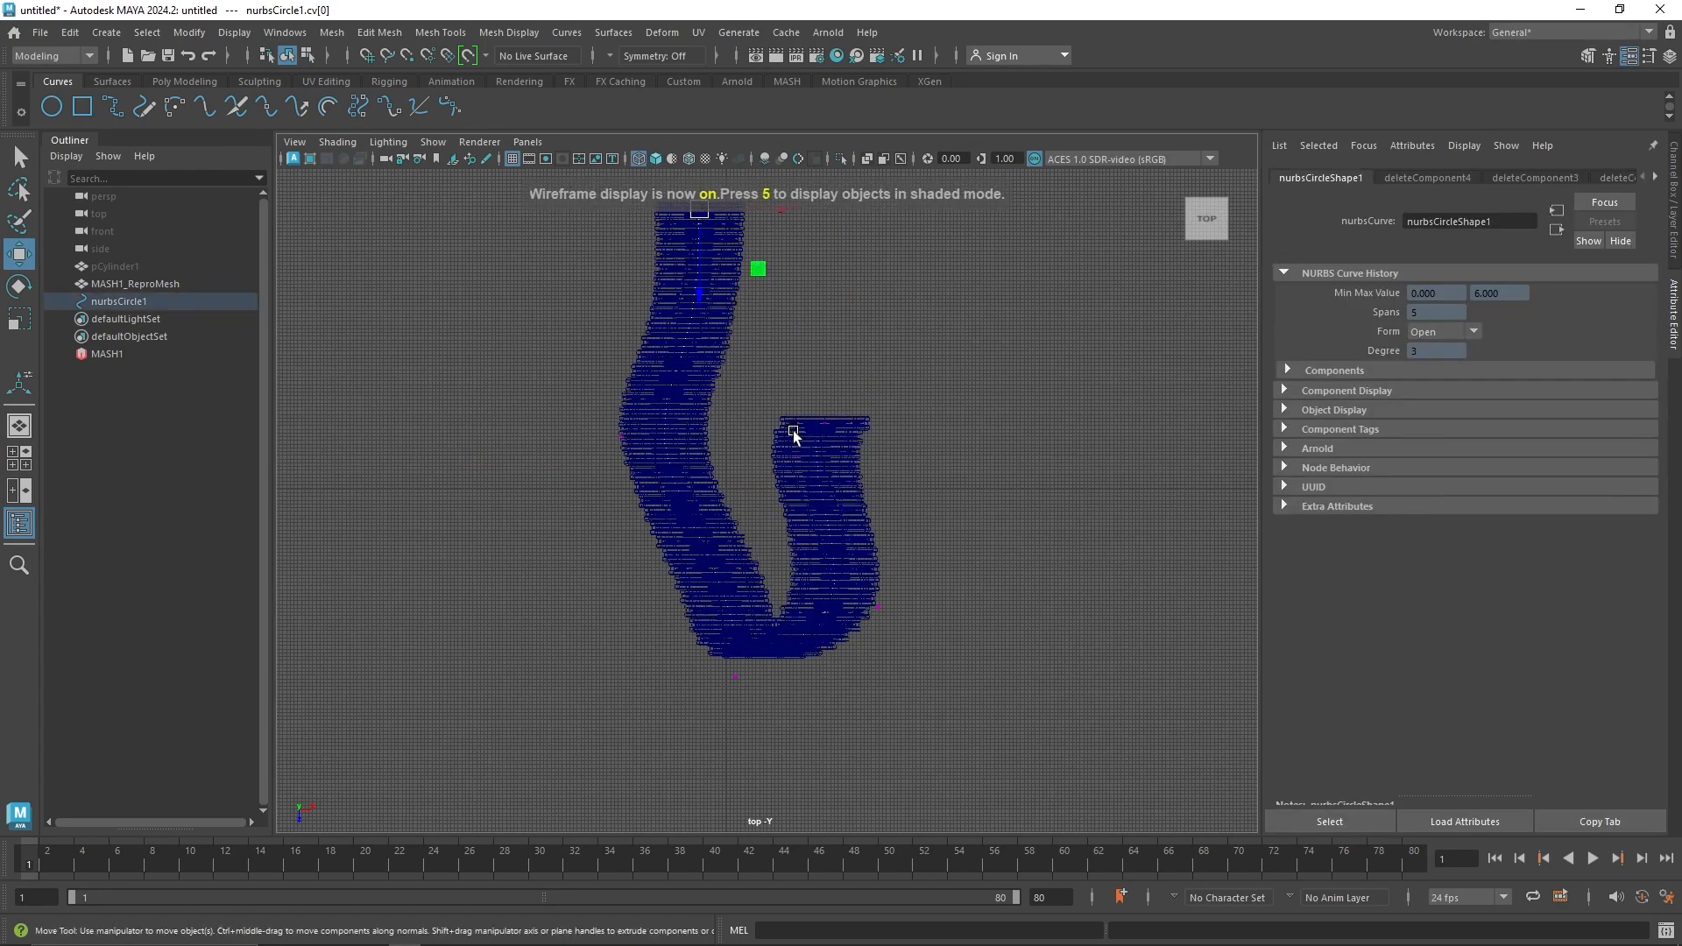
Step: Reposition the control vertices of nurbsCircle1's short hooked arm and delete the last two of them
drag(867, 448, 856, 818)
drag(786, 444, 609, 573)
drag(958, 488, 1076, 606)
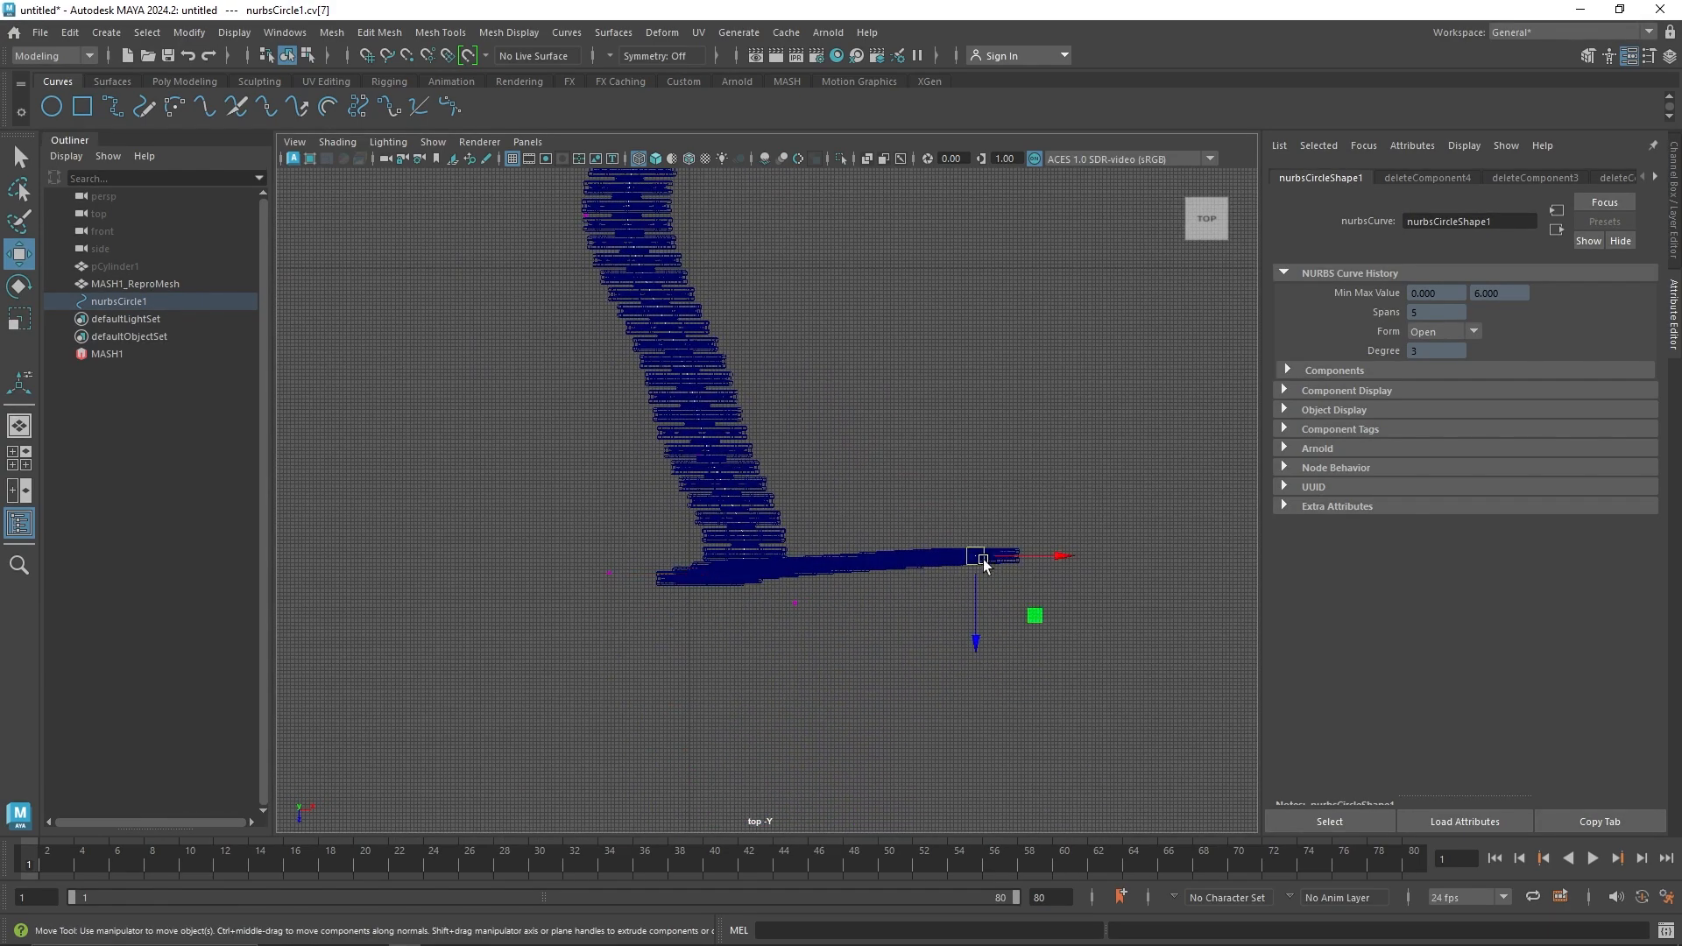
drag(996, 562, 993, 736)
key(Delete)
click(794, 603)
key(Delete)
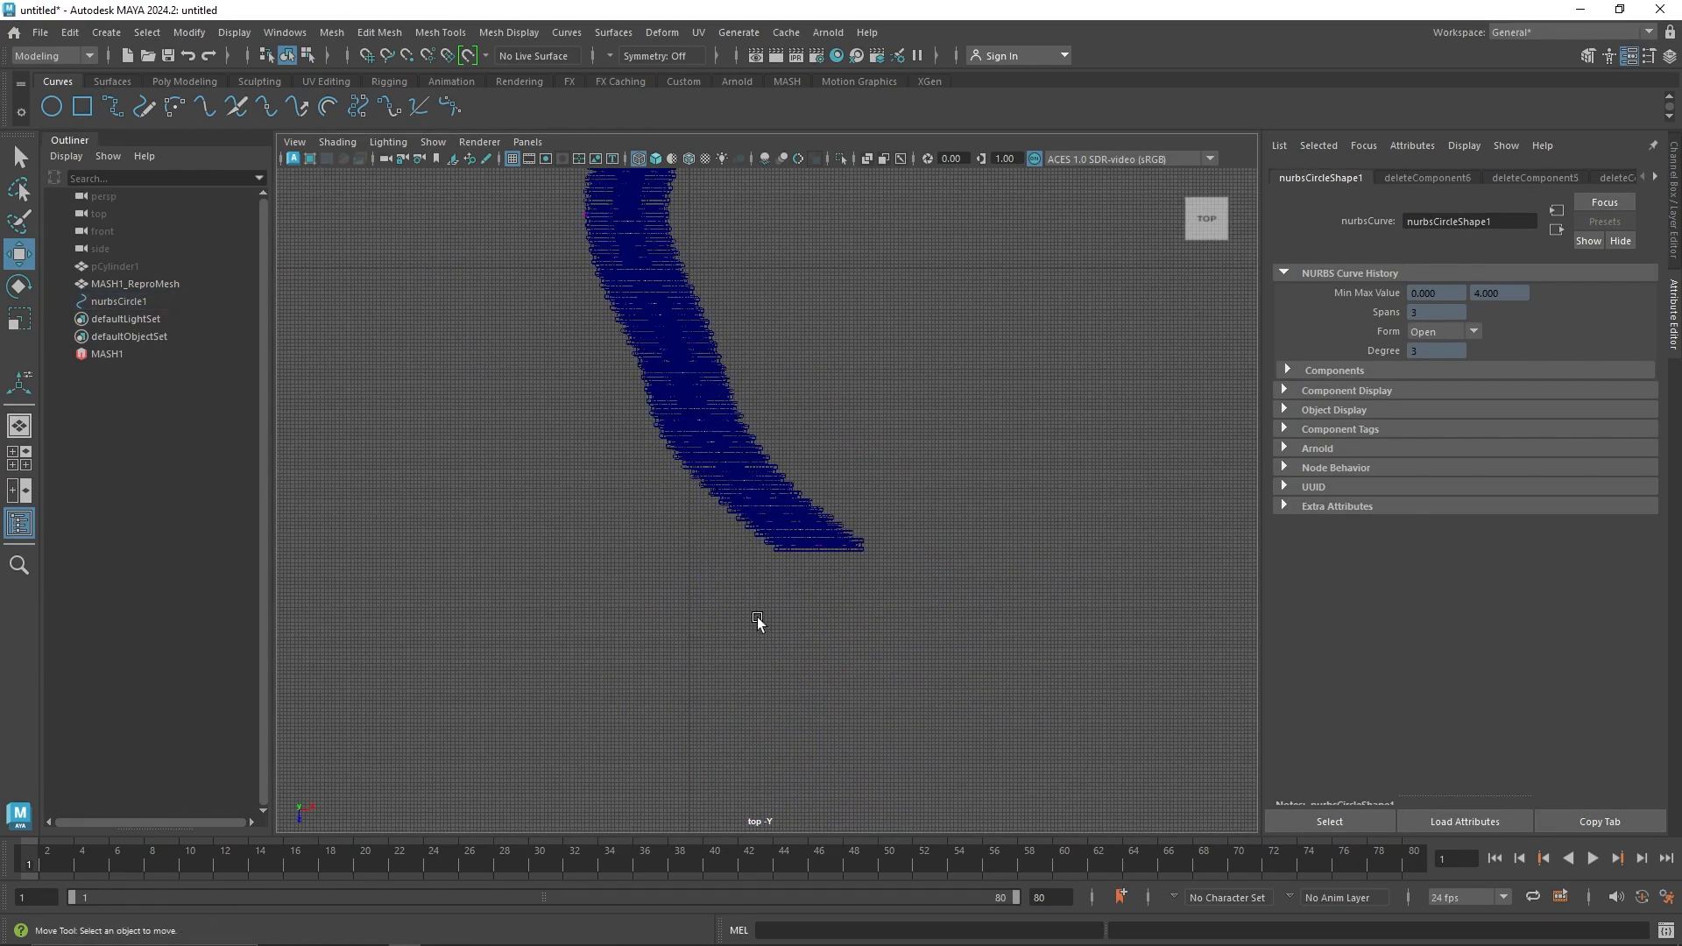
Step: Move the new end control vertex of nurbsCircle1 to extend the S-shaped path, and return to object mode in the perspective view
drag(844, 578, 560, 663)
alt+middle_drag(703, 521, 736, 702)
key(space)
key(space)
alt+drag(942, 343, 1007, 319)
scroll(972, 376, down, 8)
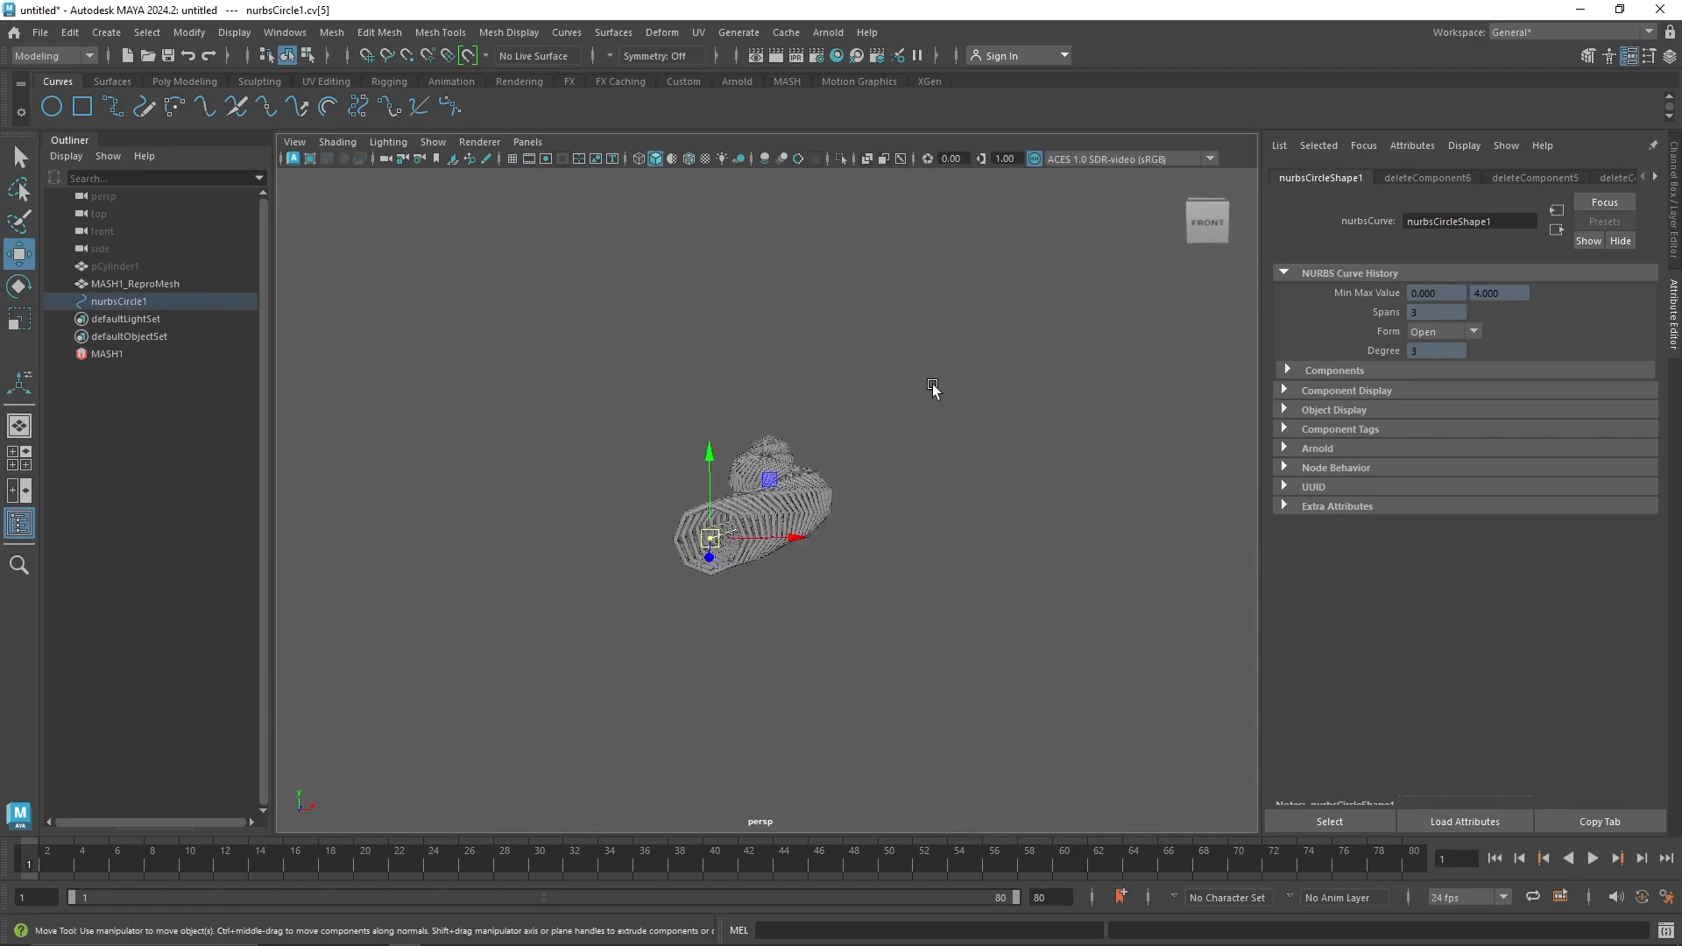
alt+drag(973, 376, 860, 420)
right_drag(794, 405, 936, 317)
alt+drag(885, 365, 853, 405)
scroll(863, 444, up, 6)
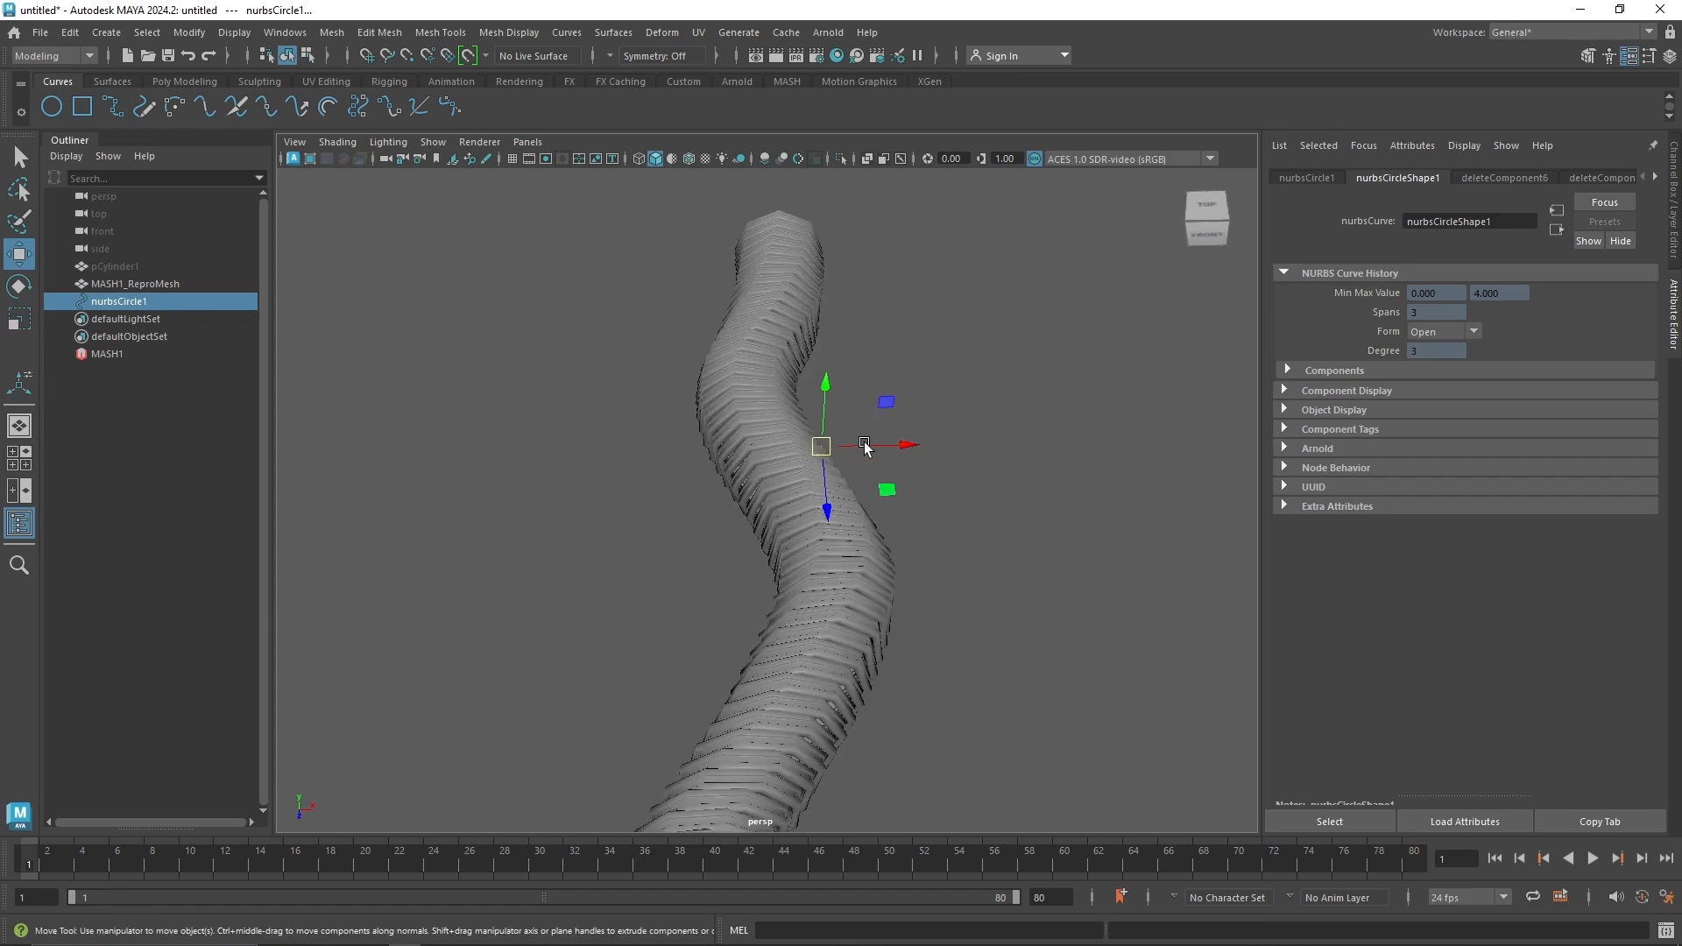
Step: Set Rotate Replicants Z of MASH1_Replicator to 360
click(123, 353)
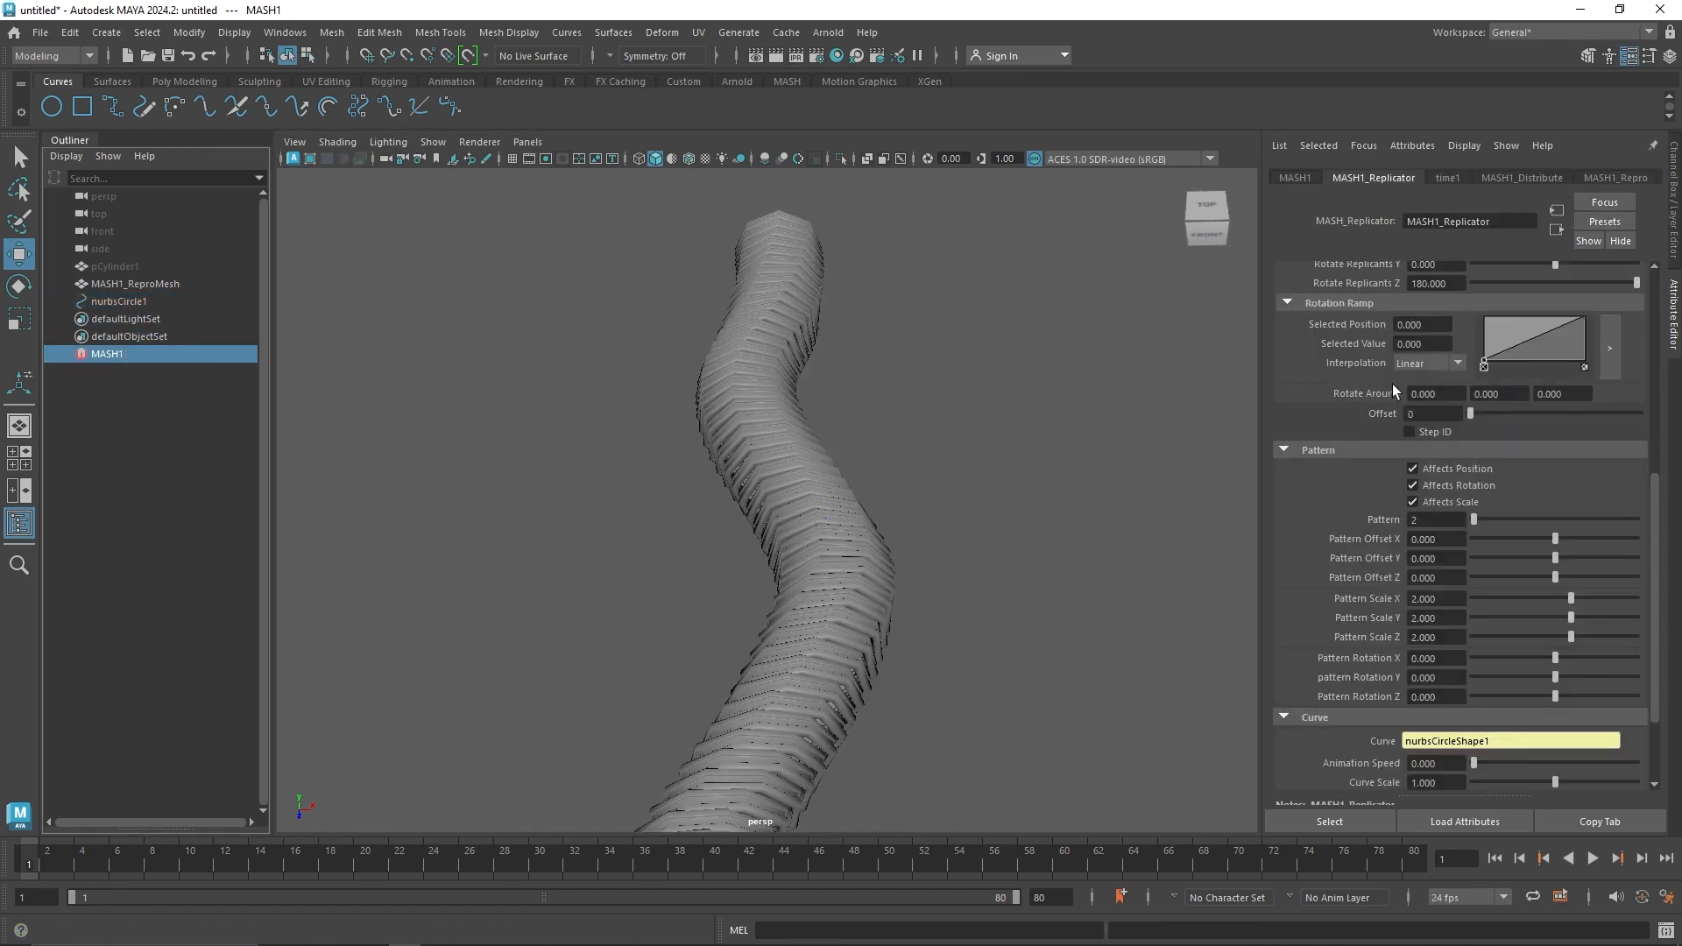
scroll(1393, 383, up, 2)
scroll(1477, 415, up, 3)
scroll(1484, 438, down, 5)
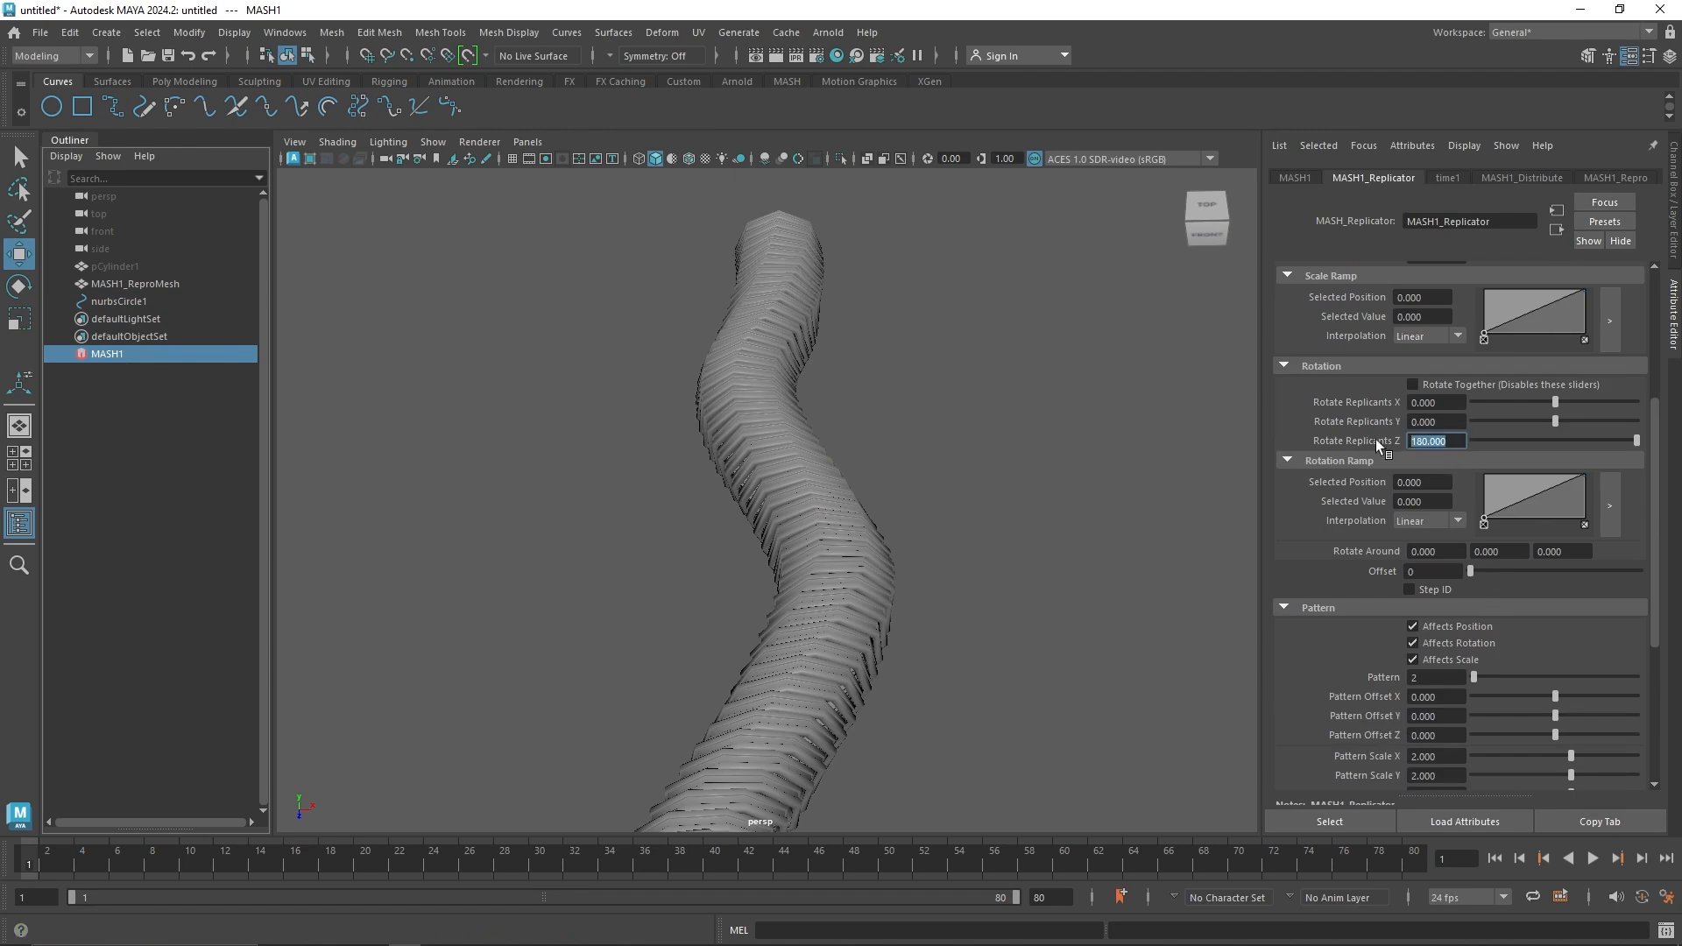
text(0)
key(Return)
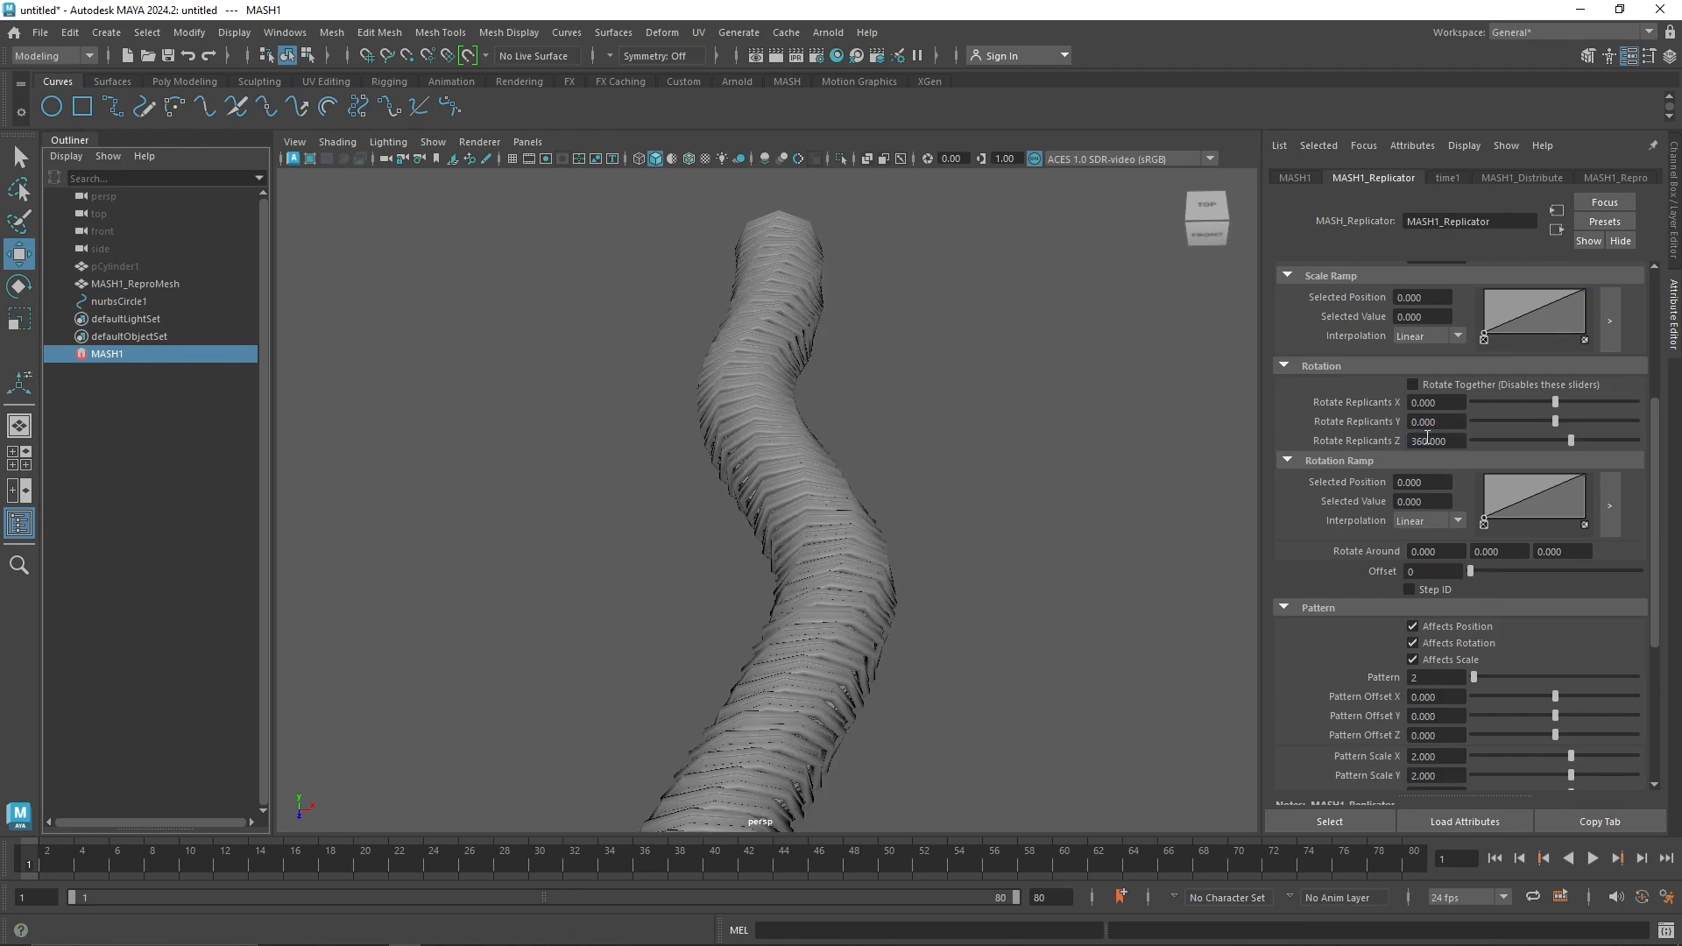
Step: Set the Replicants of MASH1_Replicator to 120
alt+drag(1132, 466, 824, 477)
scroll(1349, 302, up, 5)
text(120)
key(Return)
Step: Reduce Pattern Scale X, Y and Z of MASH1_Replicator to 1
alt+drag(1066, 424, 792, 487)
alt+right_drag(792, 487, 1055, 545)
alt+drag(1055, 545, 1158, 484)
scroll(1155, 473, up, 10)
scroll(1148, 482, up, 10)
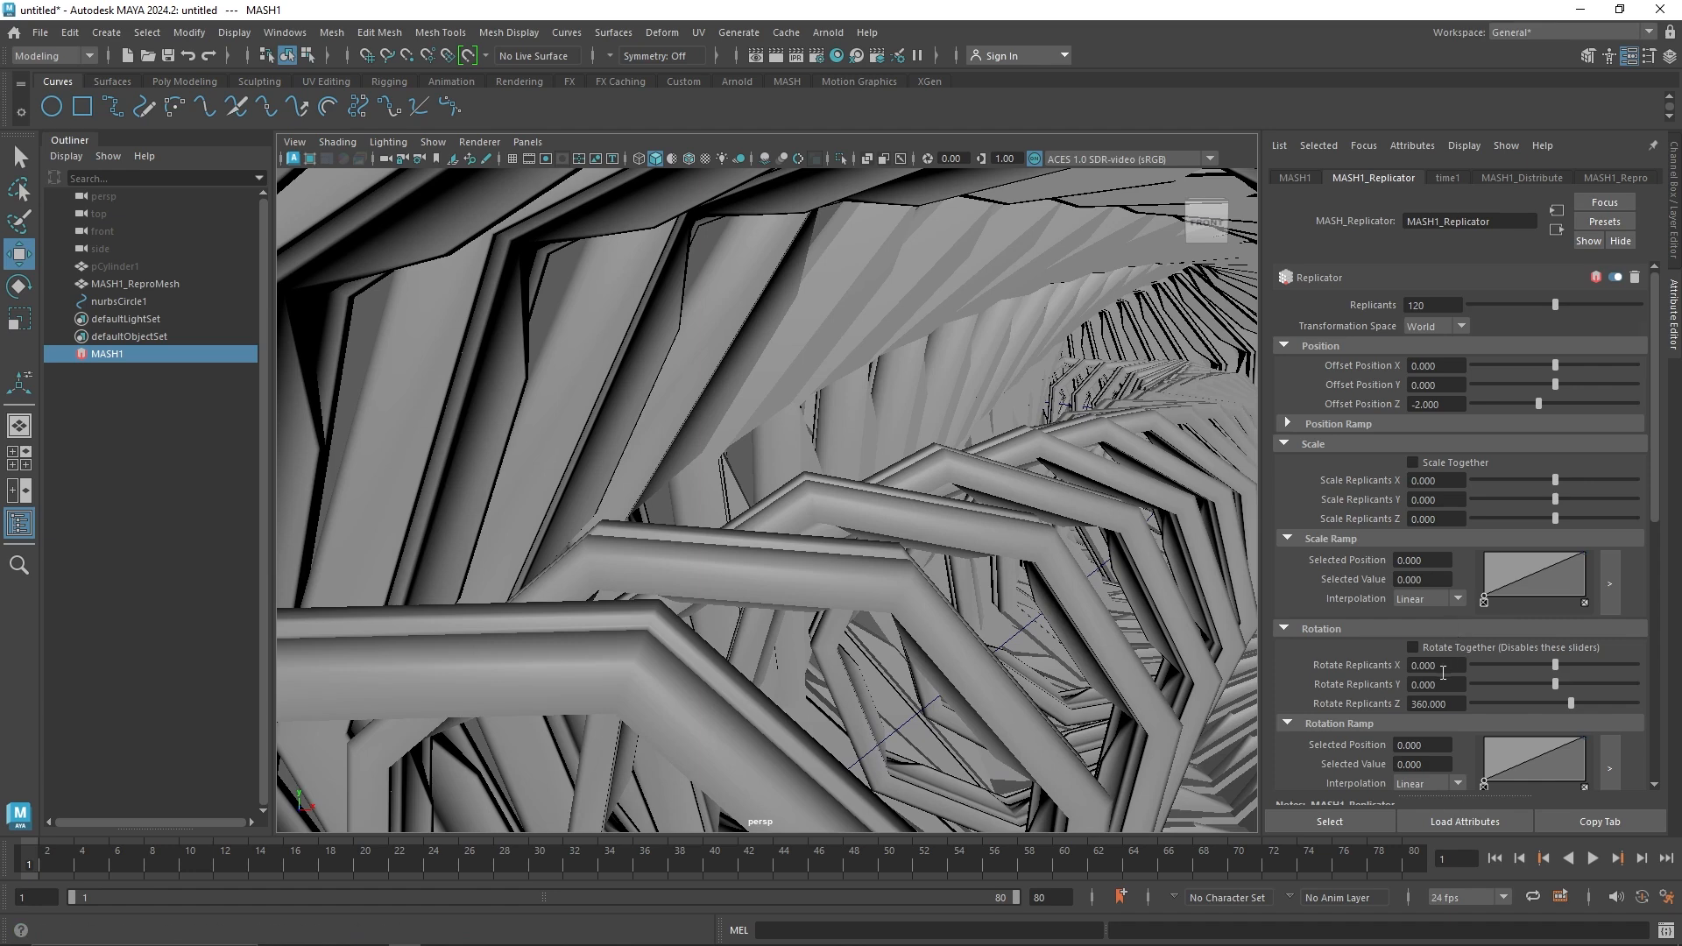
scroll(1439, 701, down, 6)
text(1)
key(Tab)
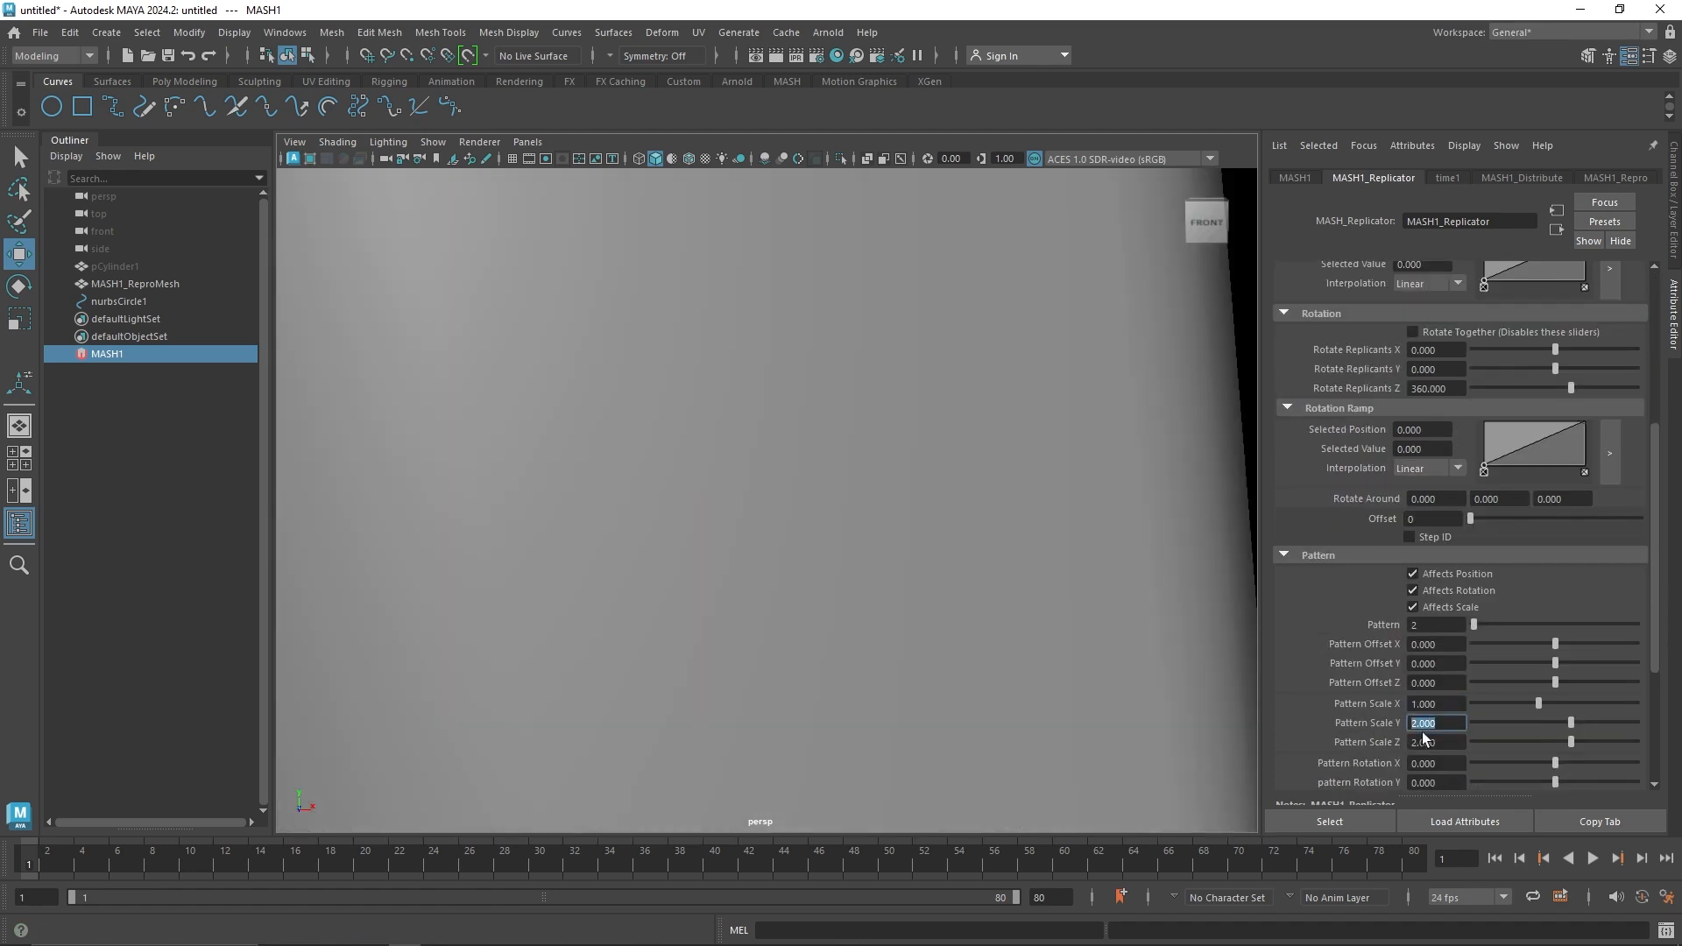
text(1)
key(Tab)
text(1)
key(Return)
Step: Try Pattern Scale X at 0.4 and Pattern Scale Y at 0.32 on the Replicator
scroll(920, 559, down, 5)
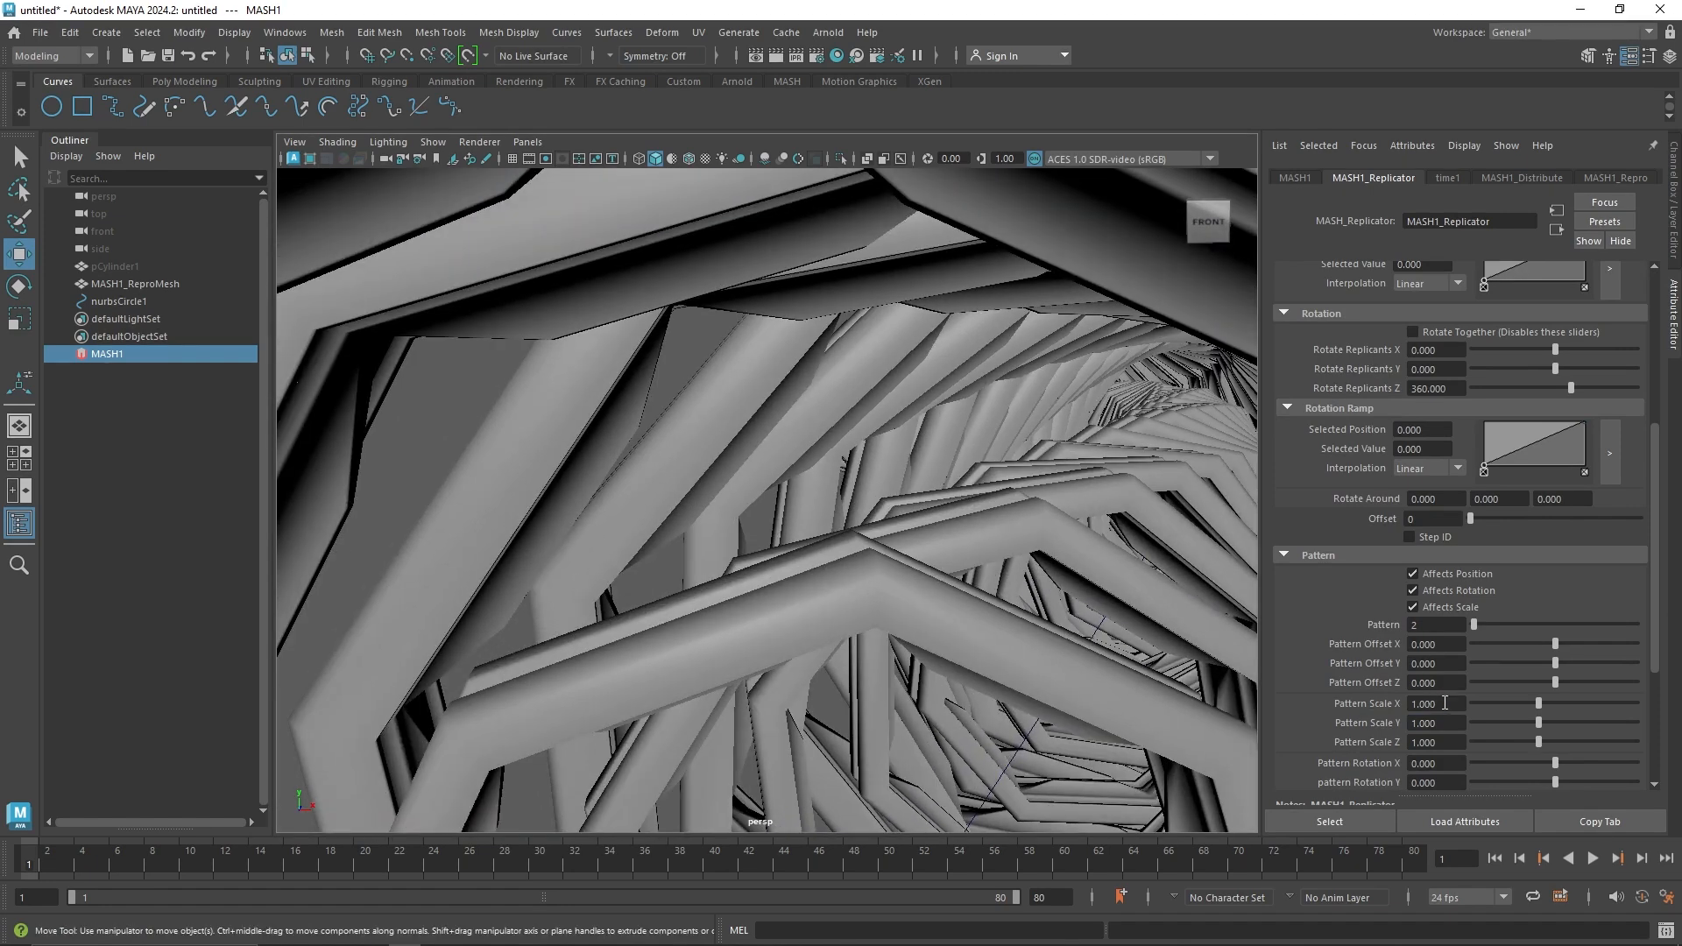
double_click(1445, 703)
text(0.4)
key(Return)
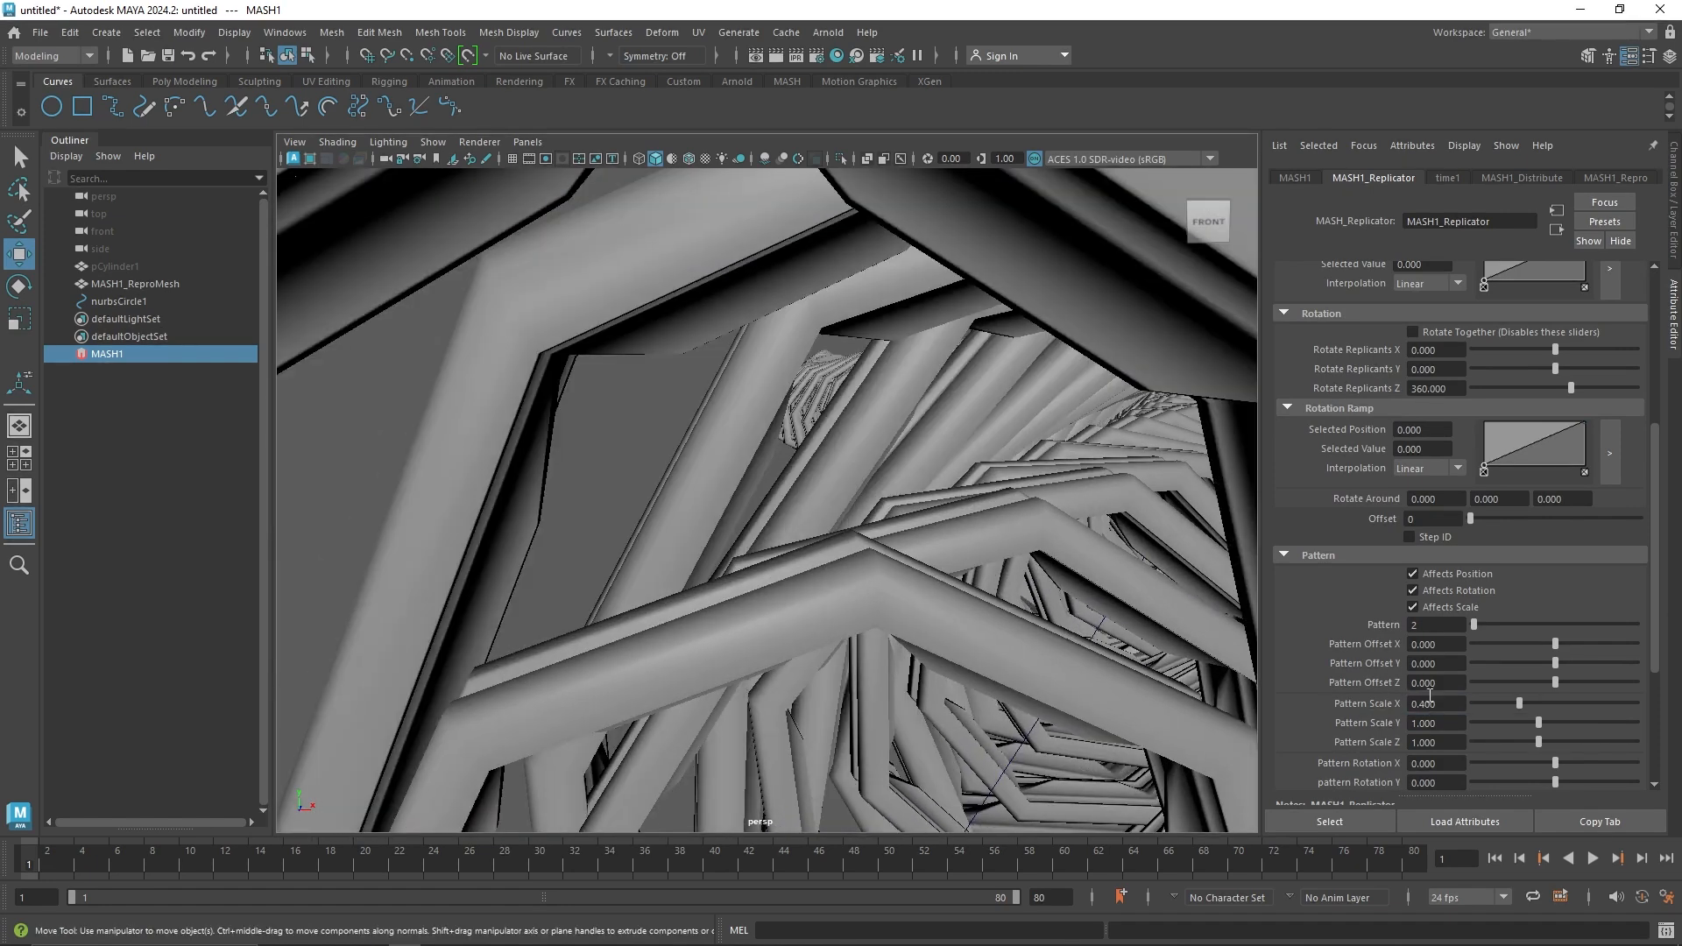
double_click(1440, 723)
text(0.32)
key(Return)
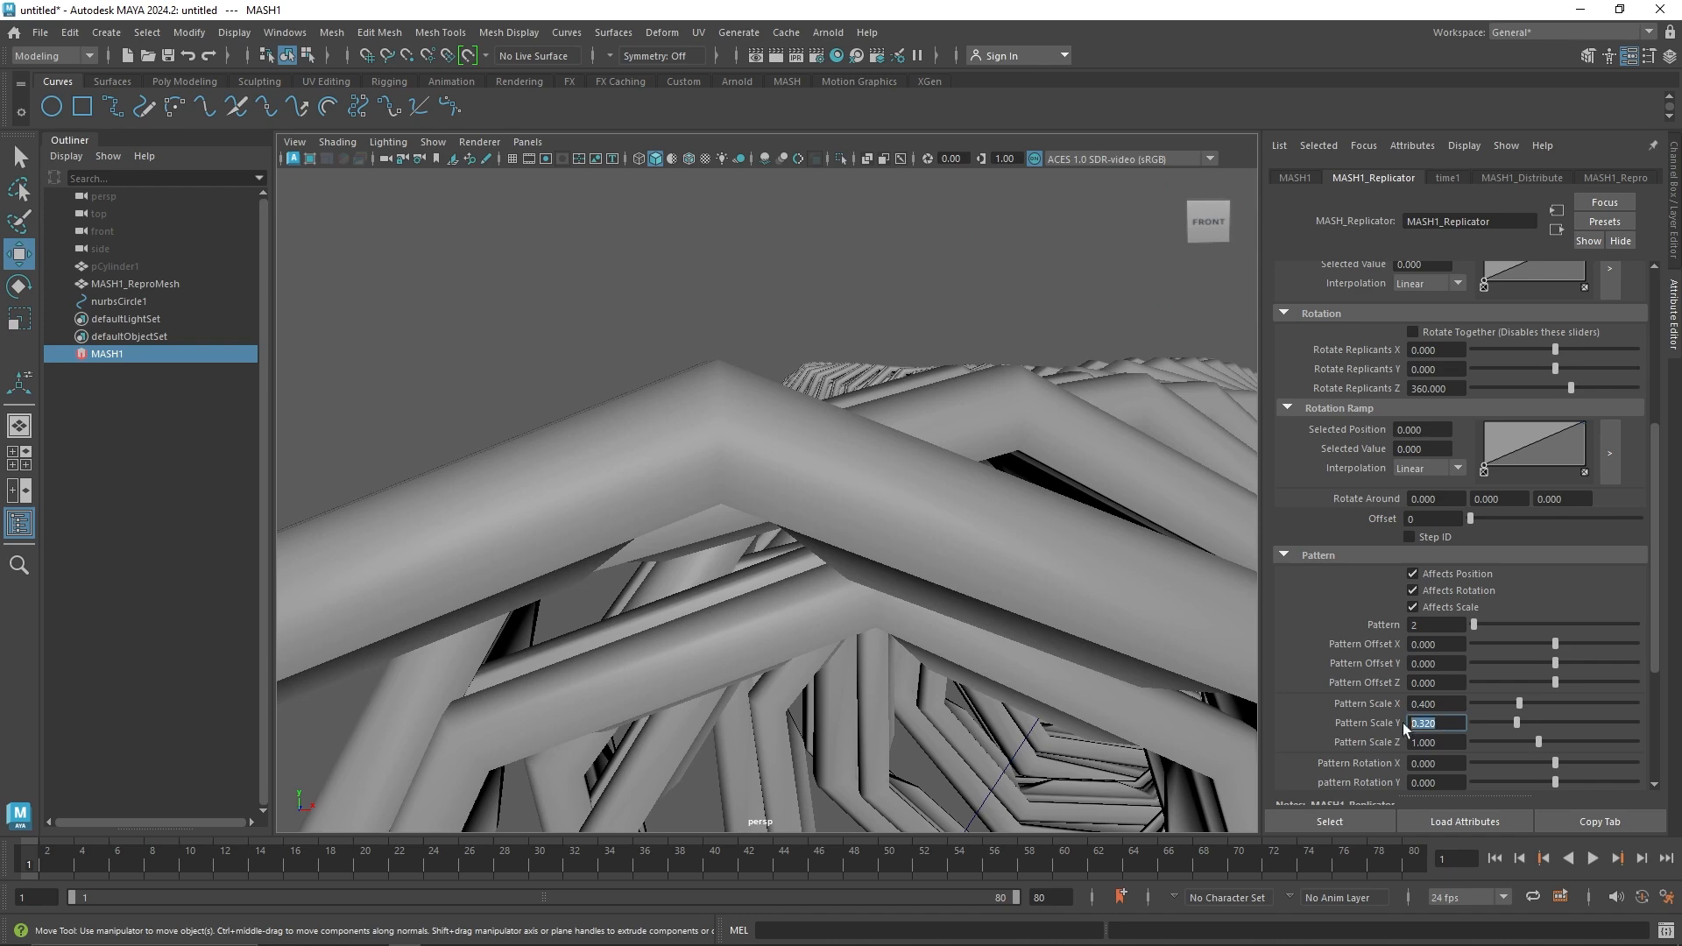
Step: Set Pattern Scale X, Y and Z of the Replicator to 0.2
text(0.2)
key(Return)
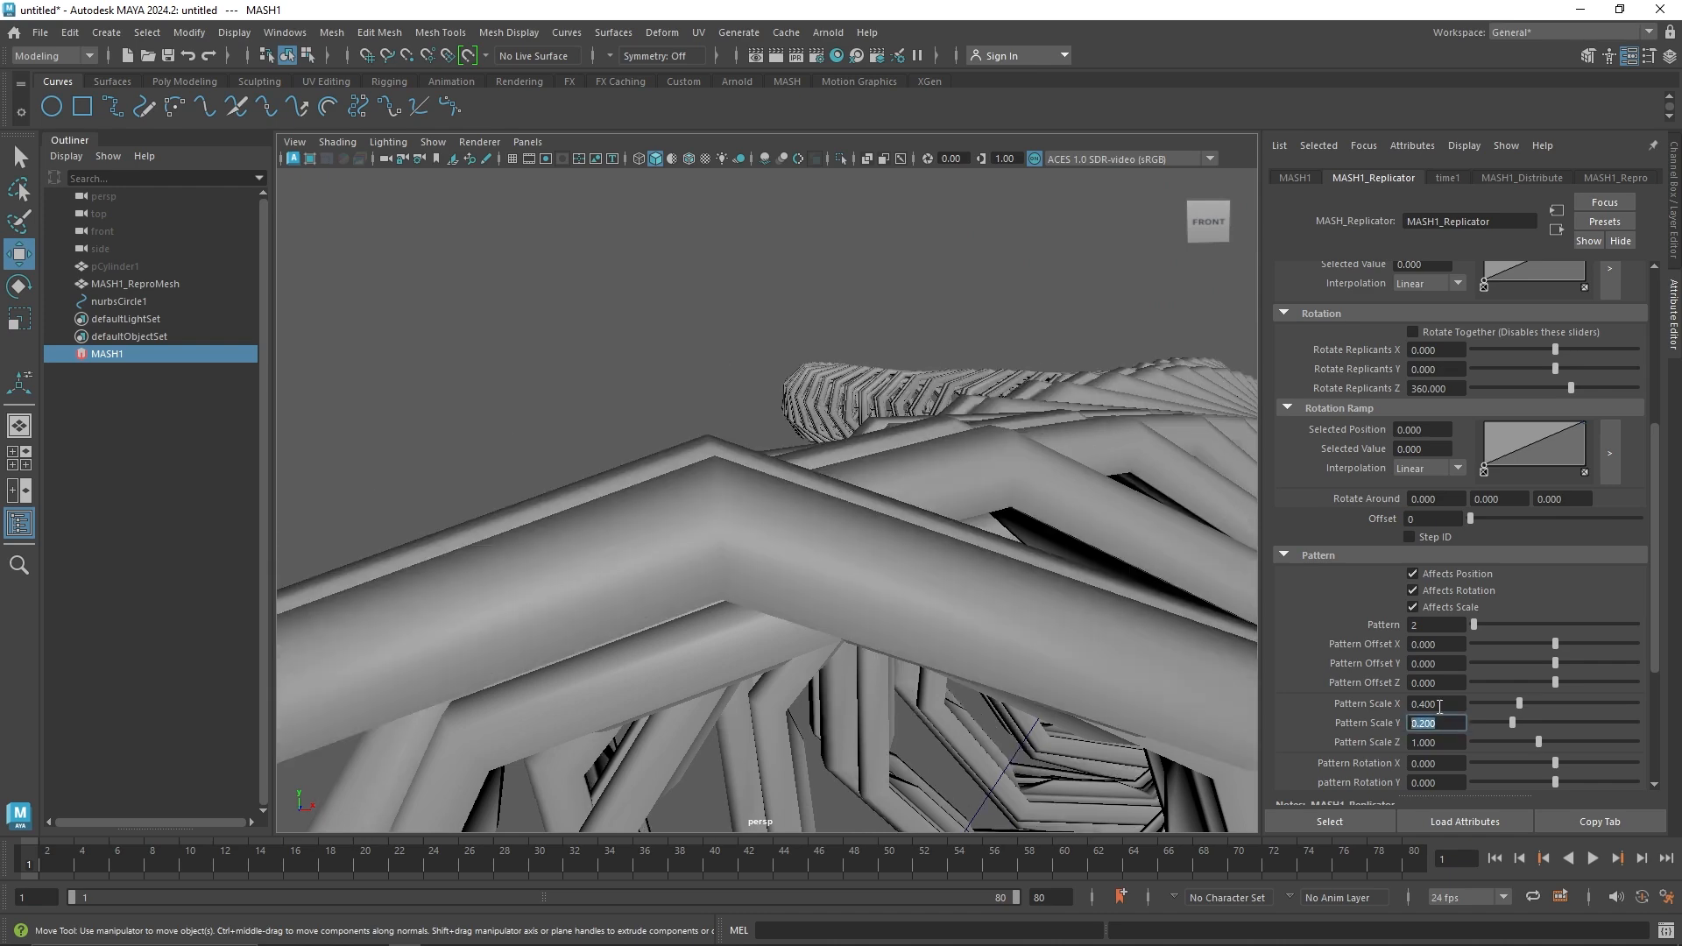
ctrl+drag(1421, 705, 1393, 708)
text(0.2)
key(Tab)
key(Tab)
text(0.2)
key(Return)
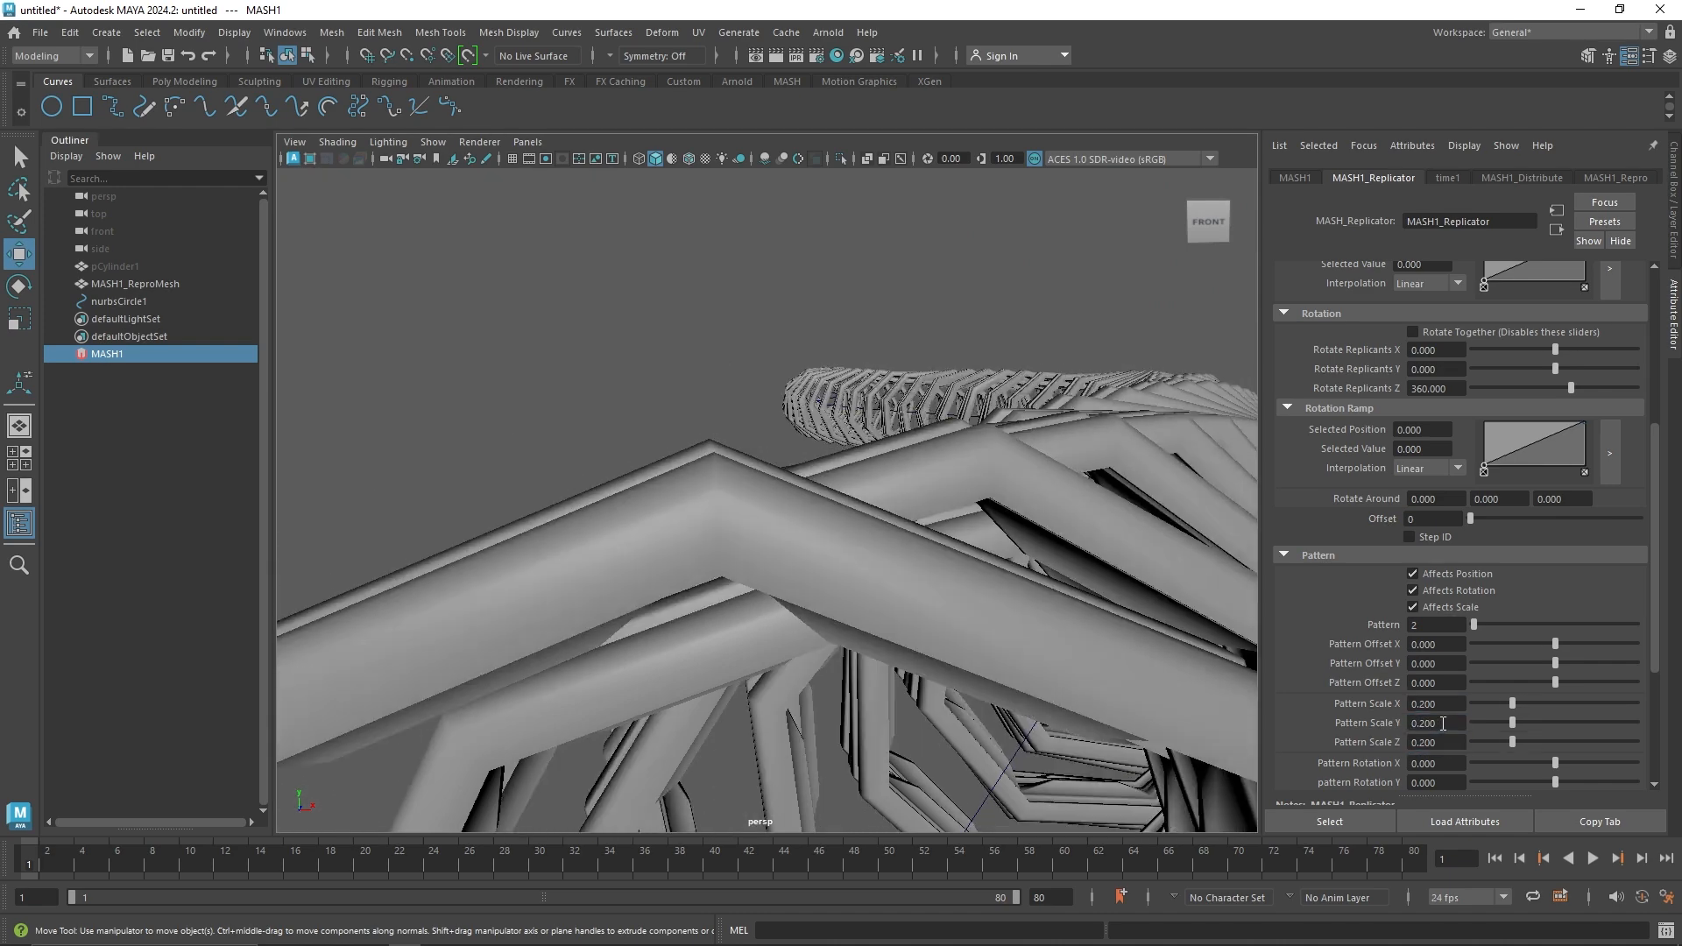
Step: Frame the tube's open end and raise Pattern Scale X, Y and Z to 2
key(f)
alt+drag(1010, 665, 885, 614)
scroll(877, 596, up, 5)
scroll(867, 583, down, 3)
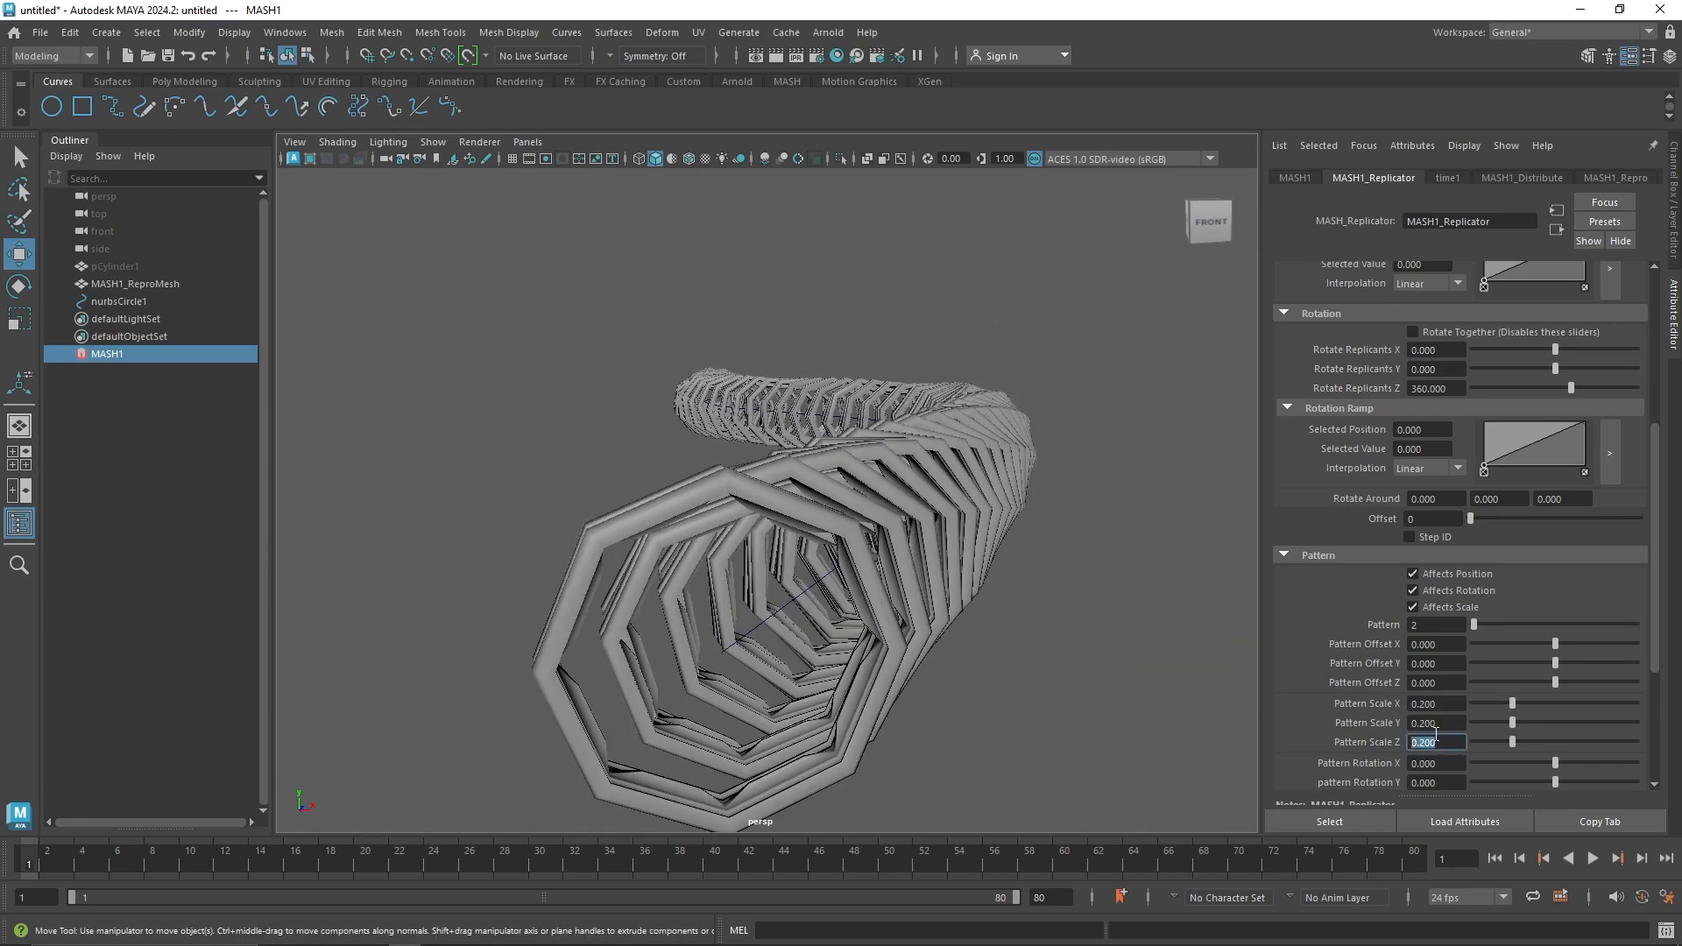
text(2)
key(shift+Tab)
text(2)
key(shift+Tab)
text(2)
key(Return)
Step: Set Pattern Scale X, Y and Z of MASH1_Replicator to 1 for alternating ring sizes
click(1430, 723)
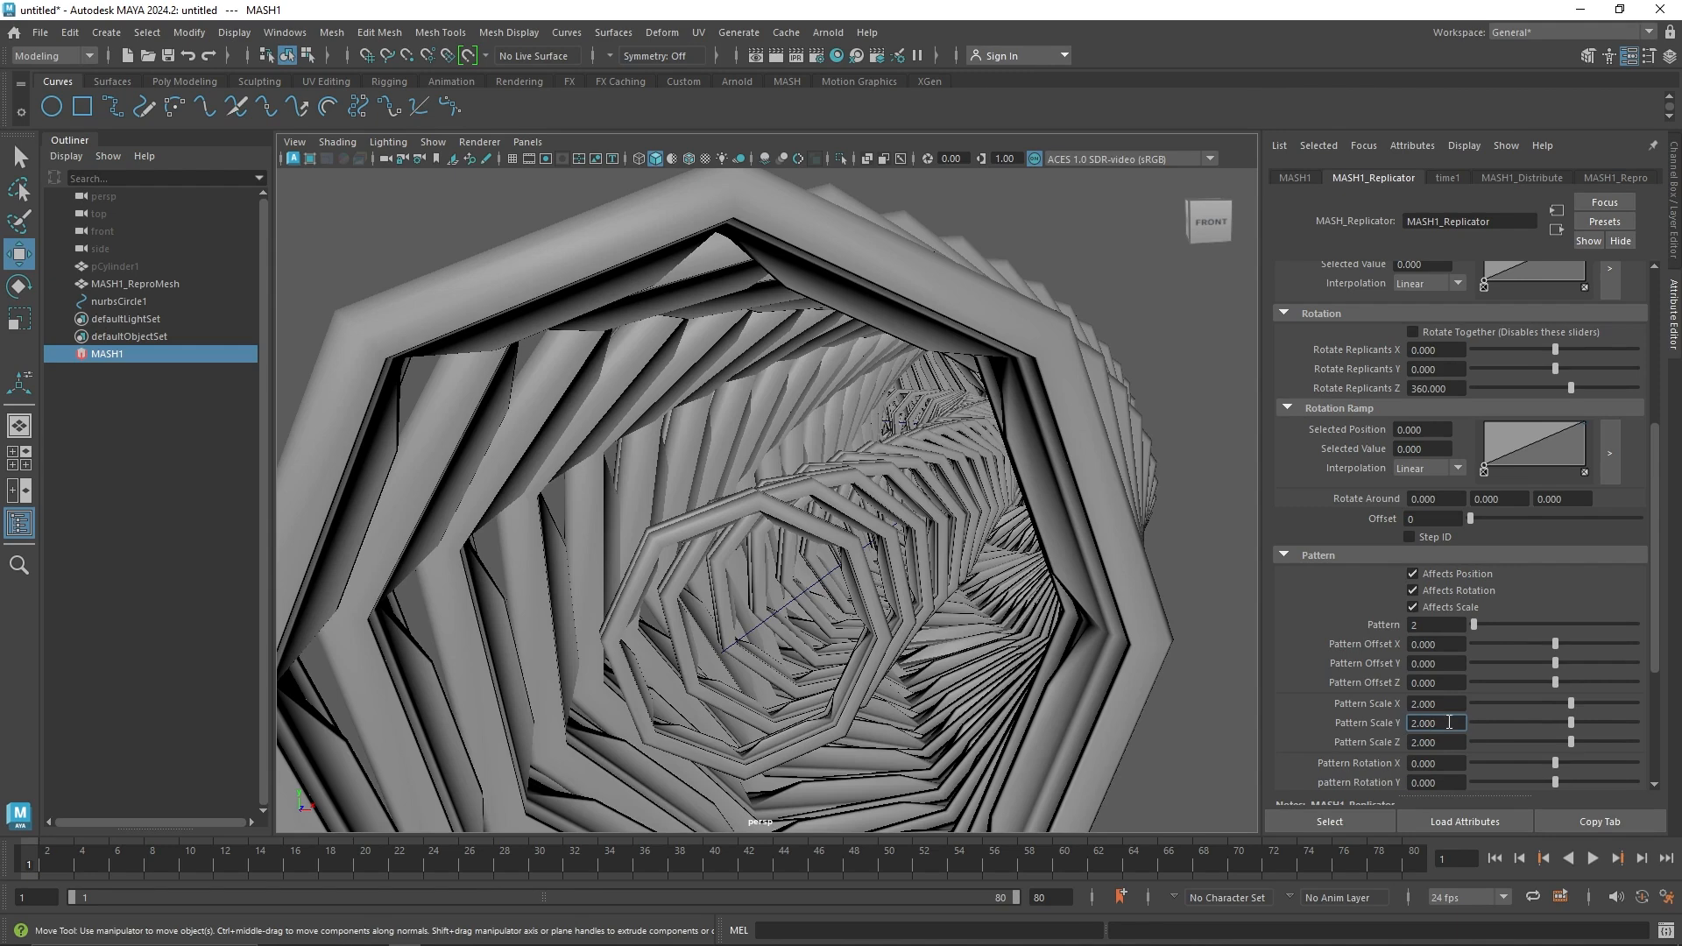
text(1)
key(shift+Tab)
text(1)
key(Tab)
key(Tab)
text(1)
key(Return)
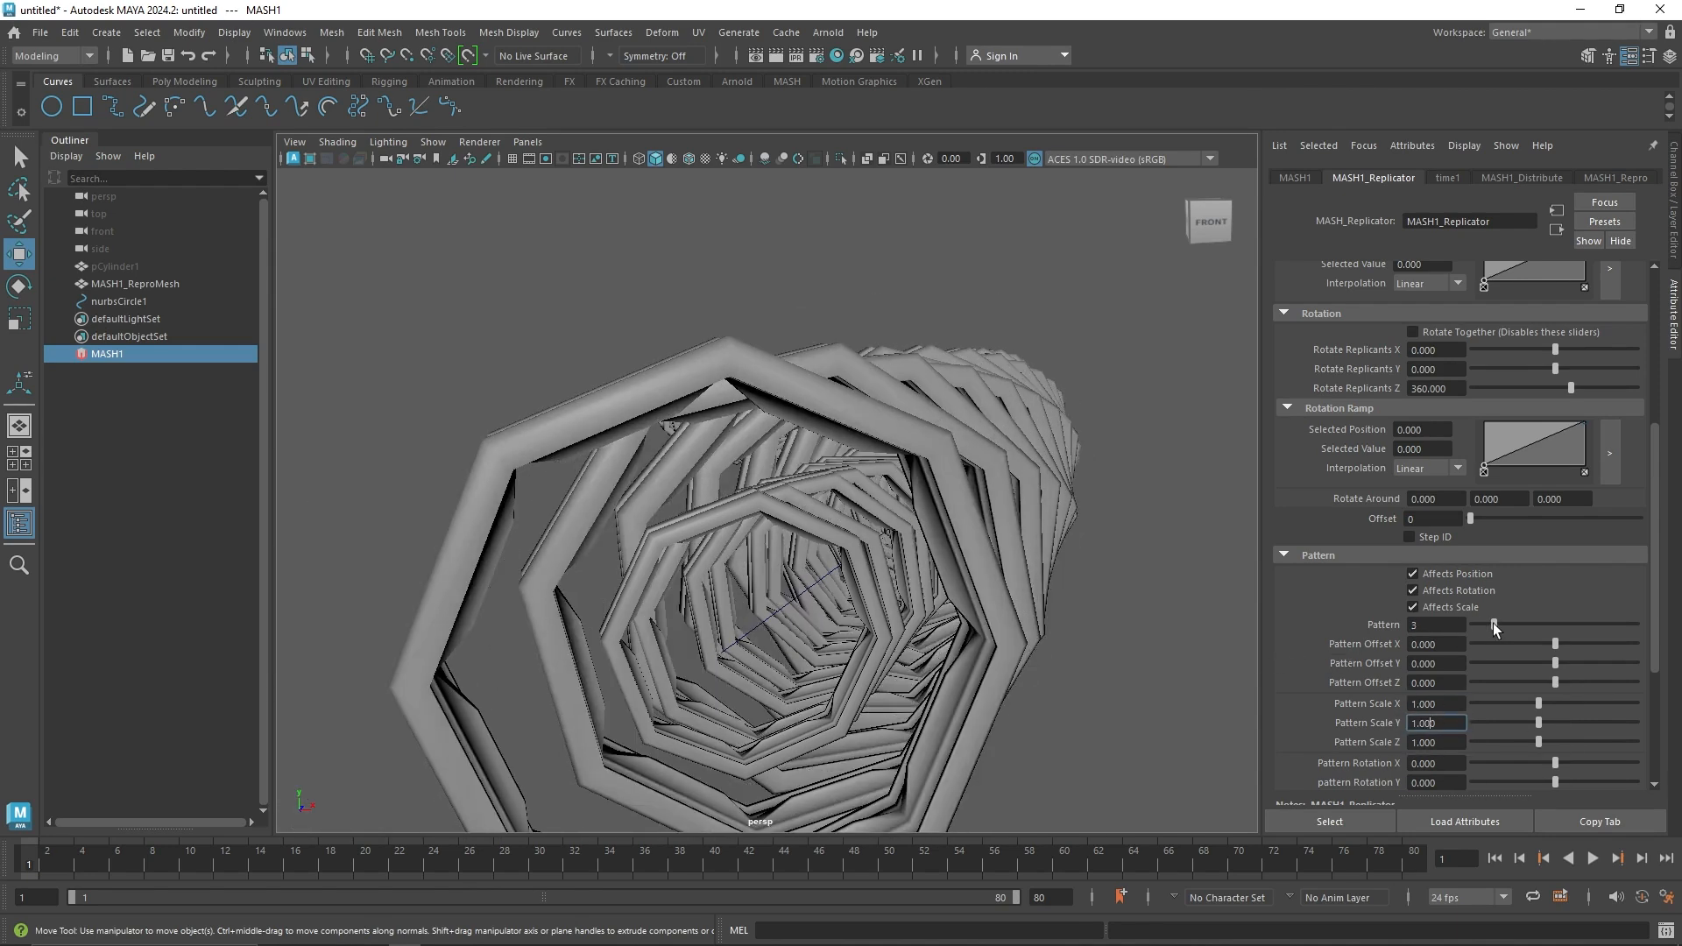
Step: Create a standard camera in the scene
alt+drag(964, 614, 871, 502)
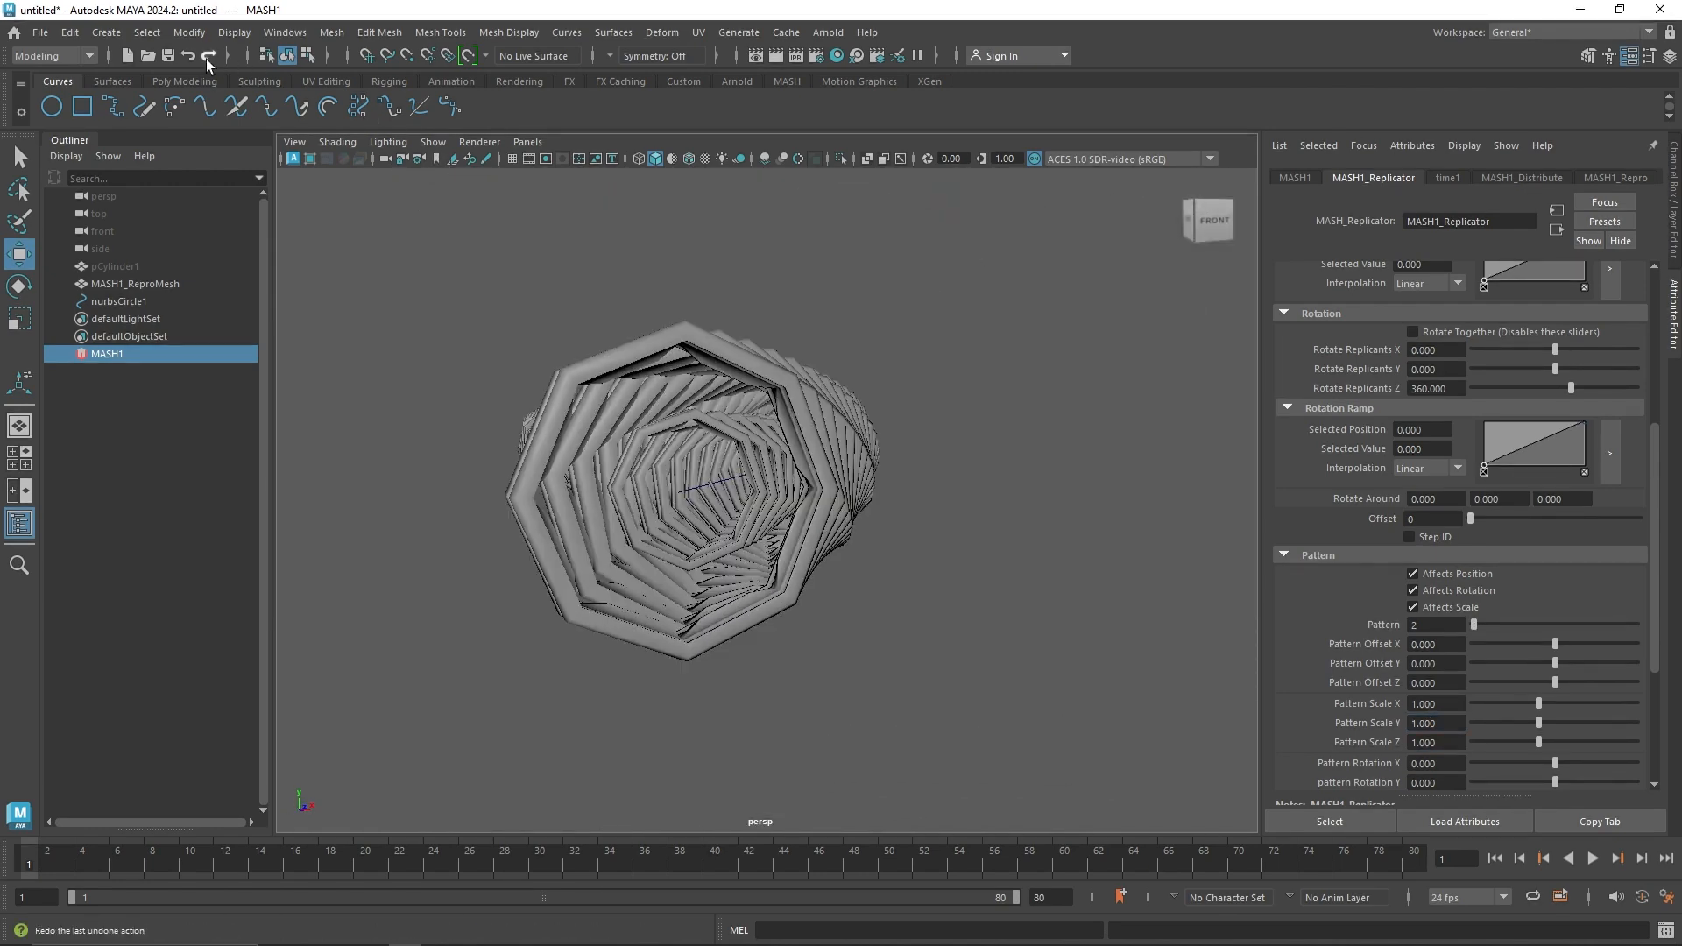
click(106, 32)
mouse_move(295, 159)
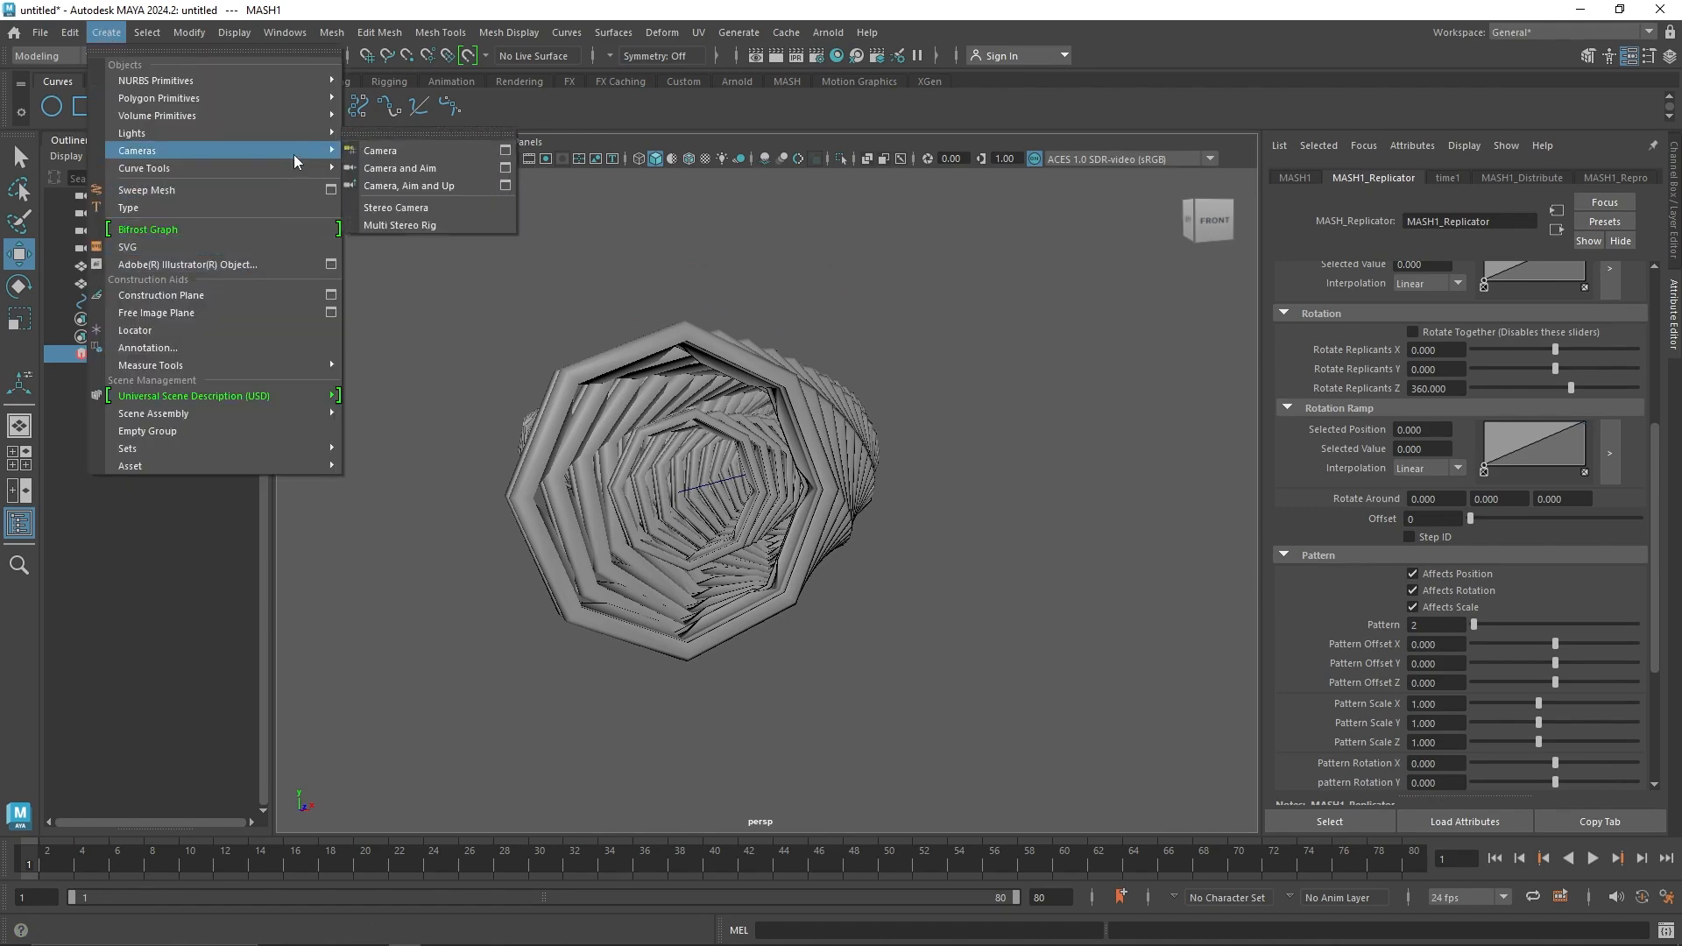
click(368, 154)
Step: Attach camera1 to nurbsCircle1 as a motion path using the Animation menu set
scroll(736, 514, down, 6)
alt+drag(736, 515, 638, 539)
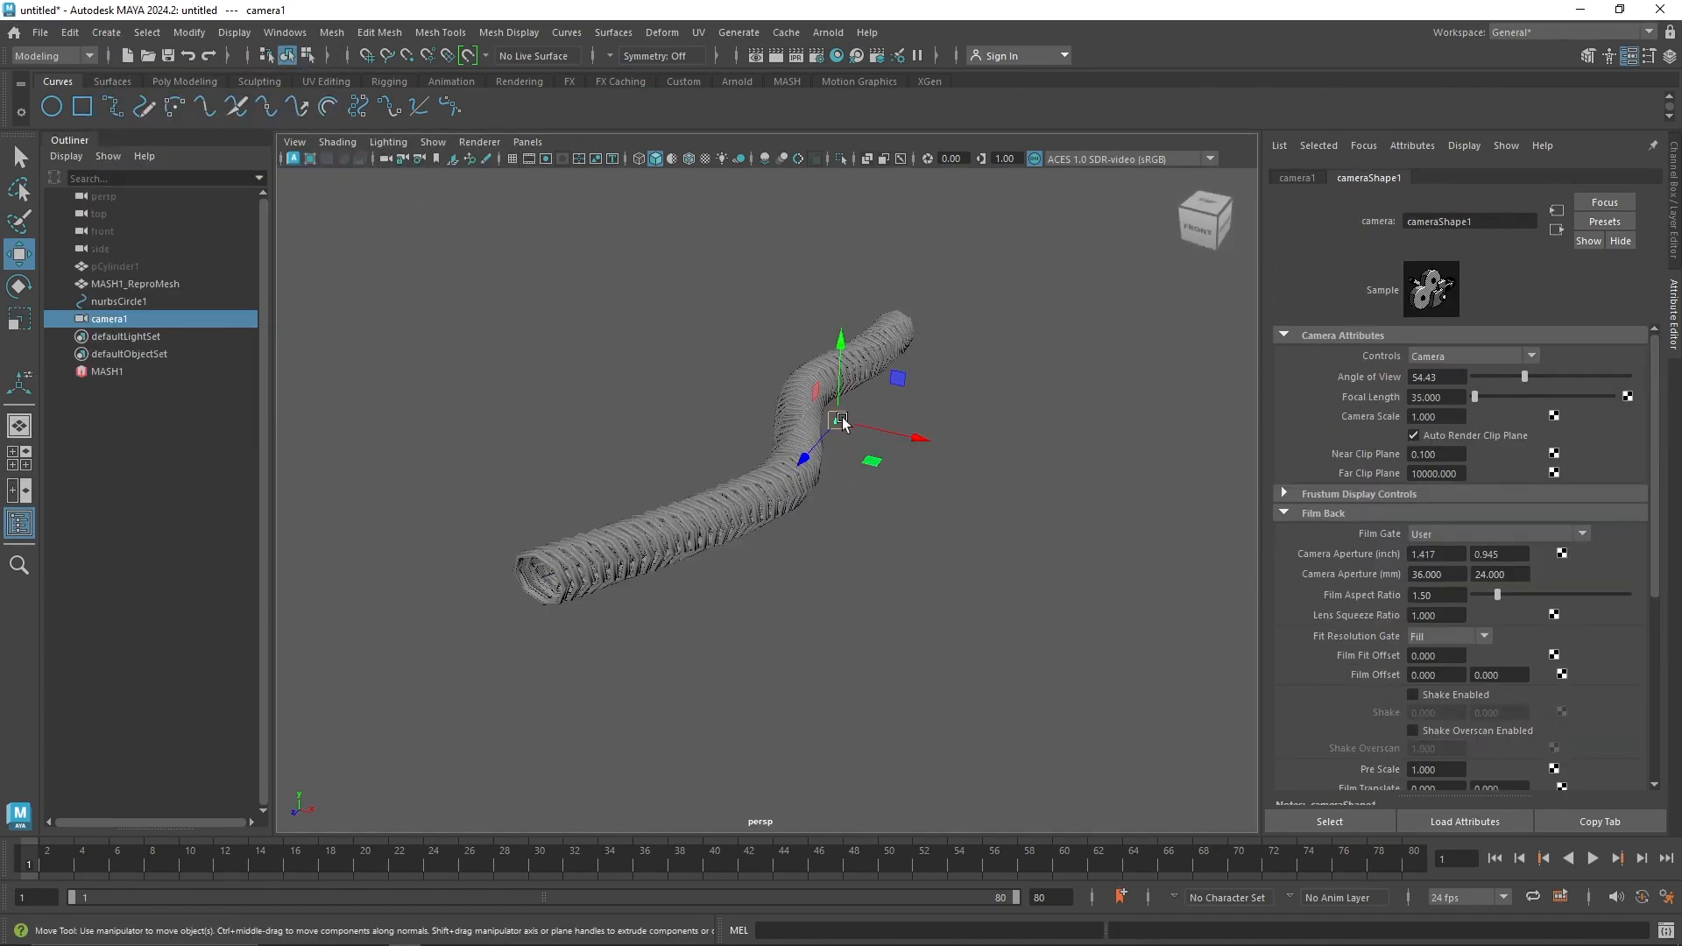
ctrl+click(145, 301)
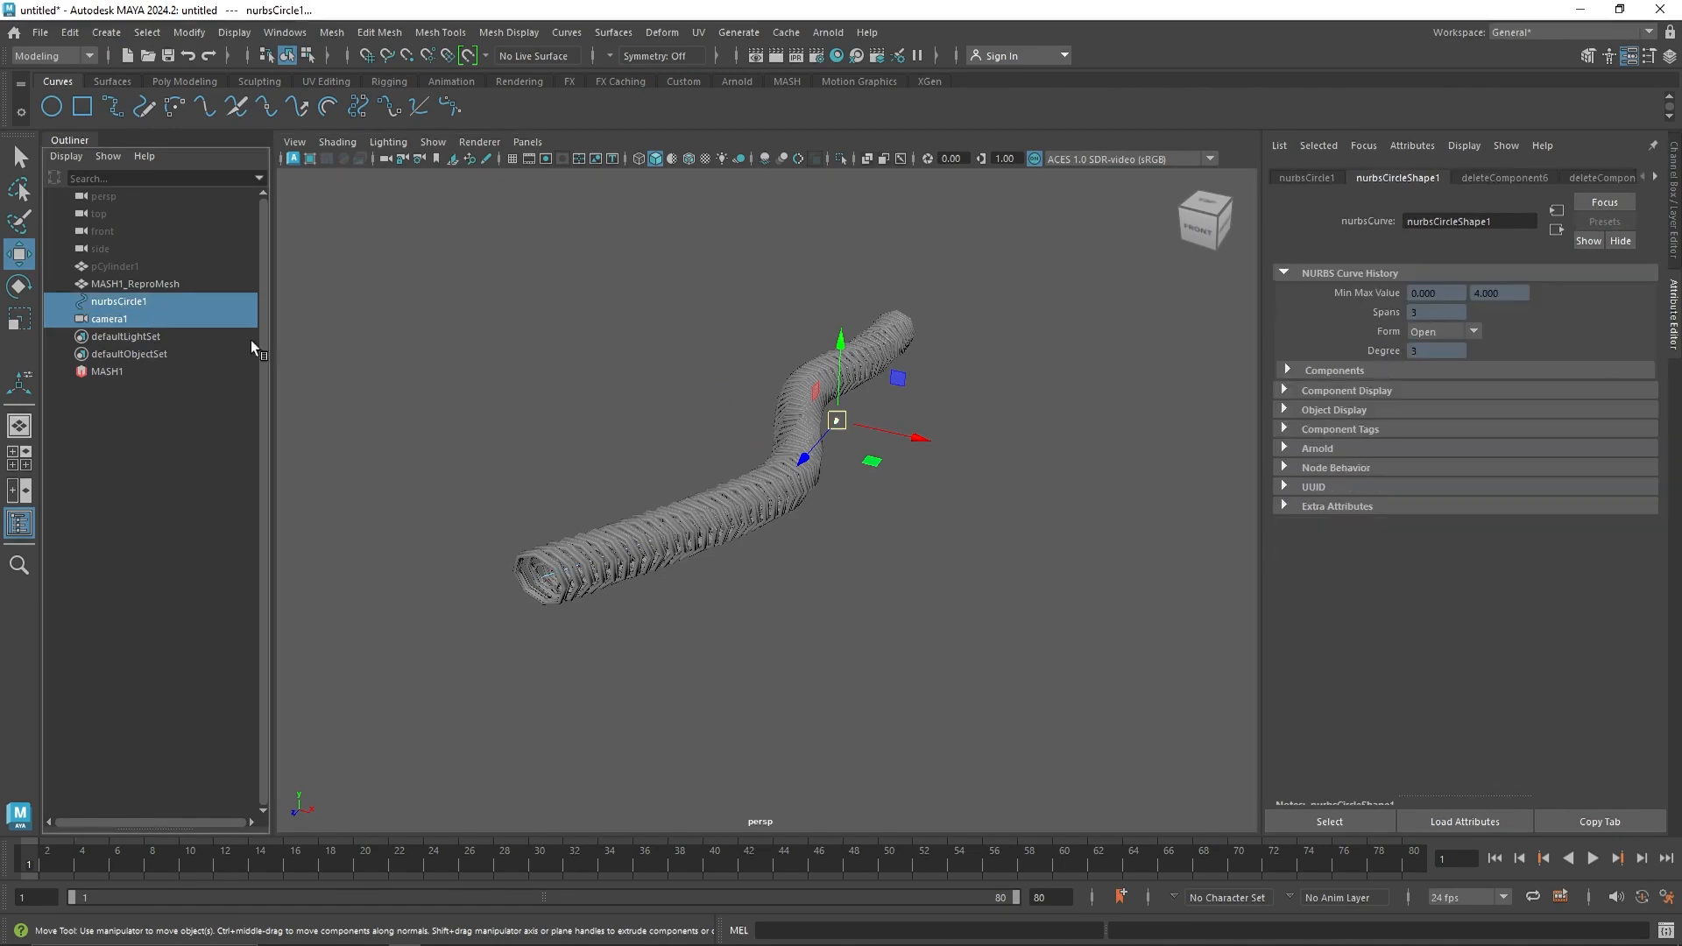
click(659, 32)
click(646, 31)
click(81, 55)
click(52, 111)
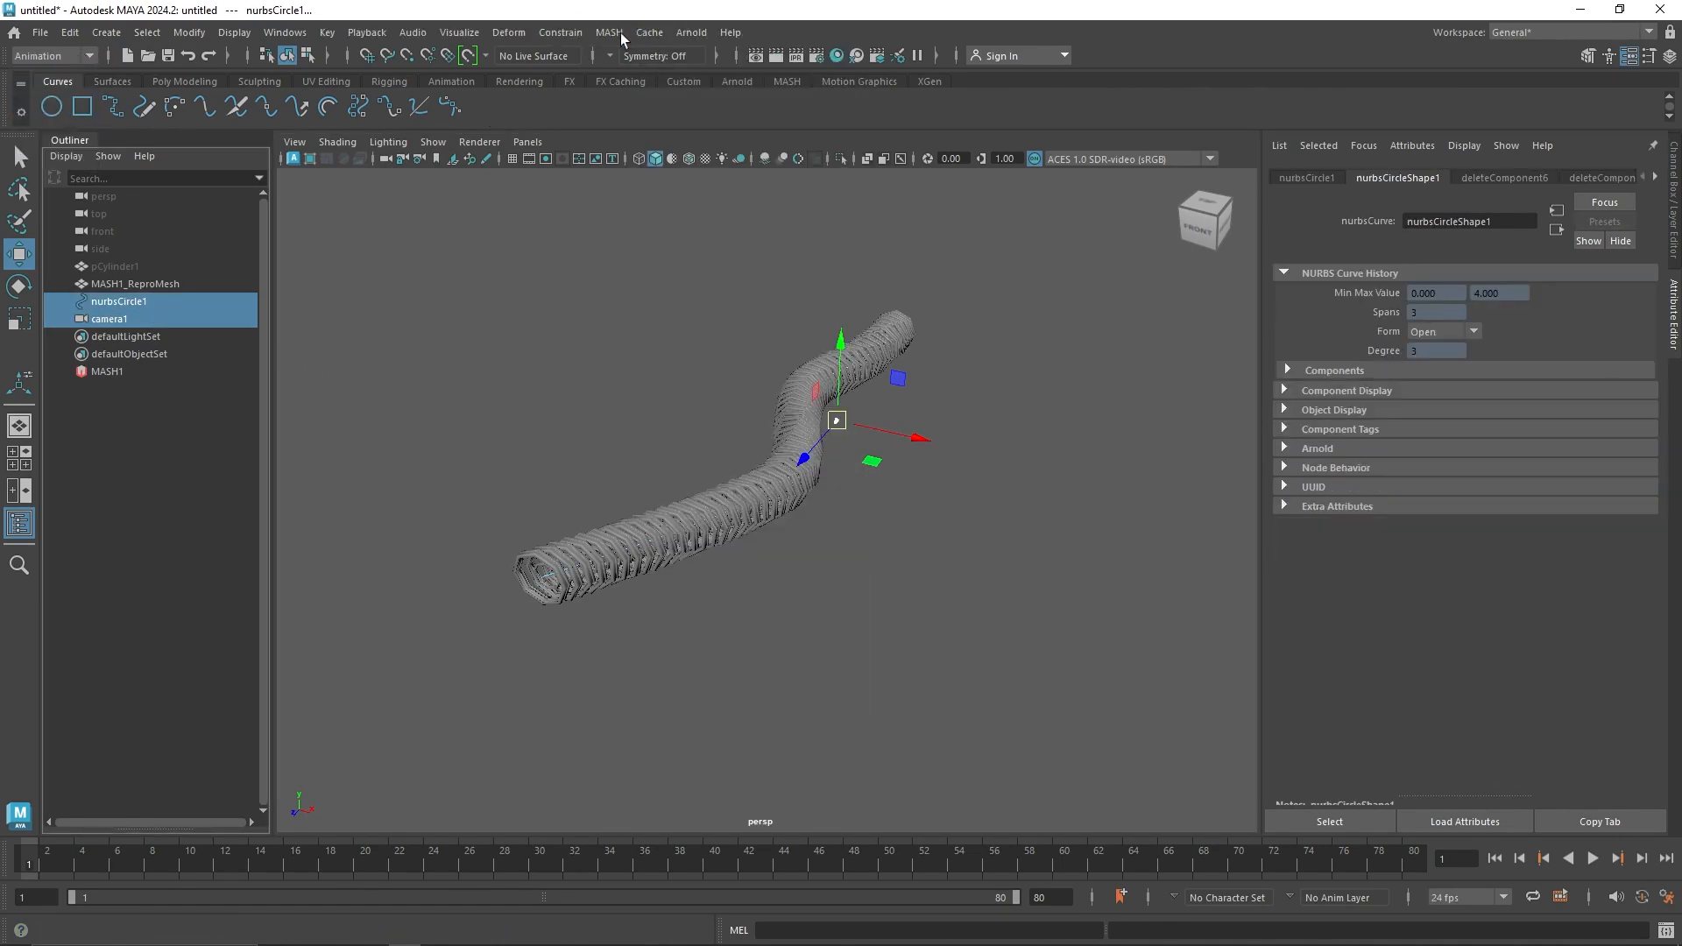
click(561, 32)
mouse_move(712, 209)
click(789, 208)
Step: Set the Up Twist of camera1's motionPath1 to -90 so the camera faces along the tunnel
alt+drag(799, 475, 471, 424)
alt+right_drag(470, 425, 665, 559)
key(f)
alt+right_drag(765, 517, 1003, 418)
alt+drag(954, 433, 898, 538)
click(1672, 200)
alt+middle_drag(1152, 638, 1059, 510)
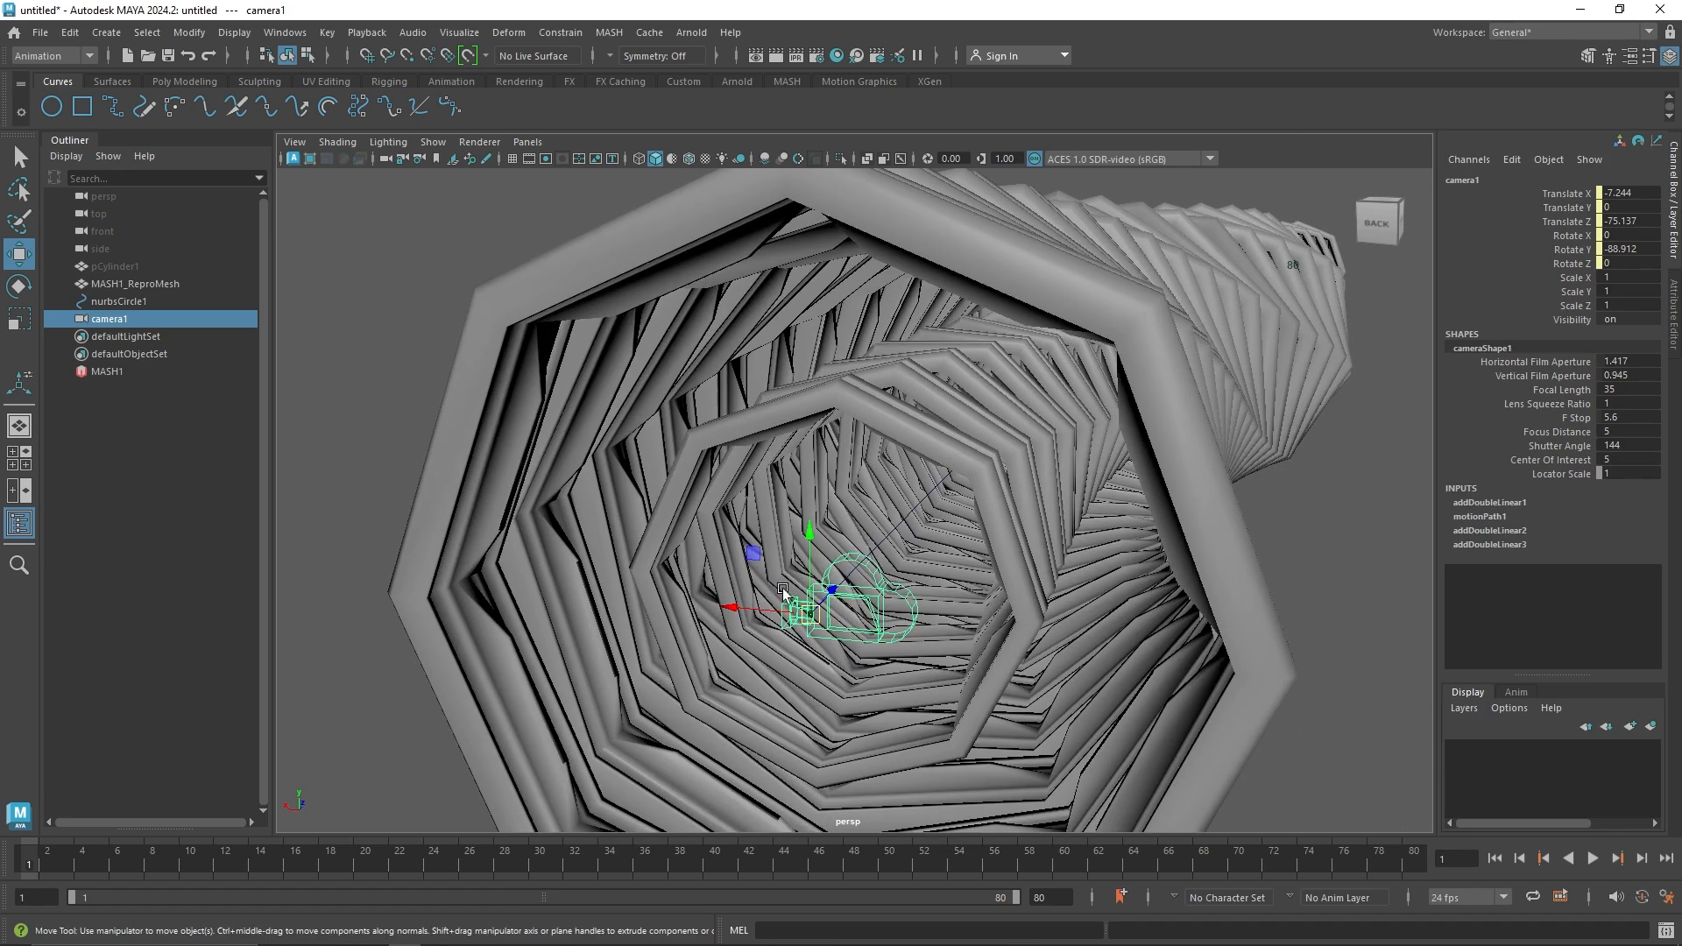
click(1488, 516)
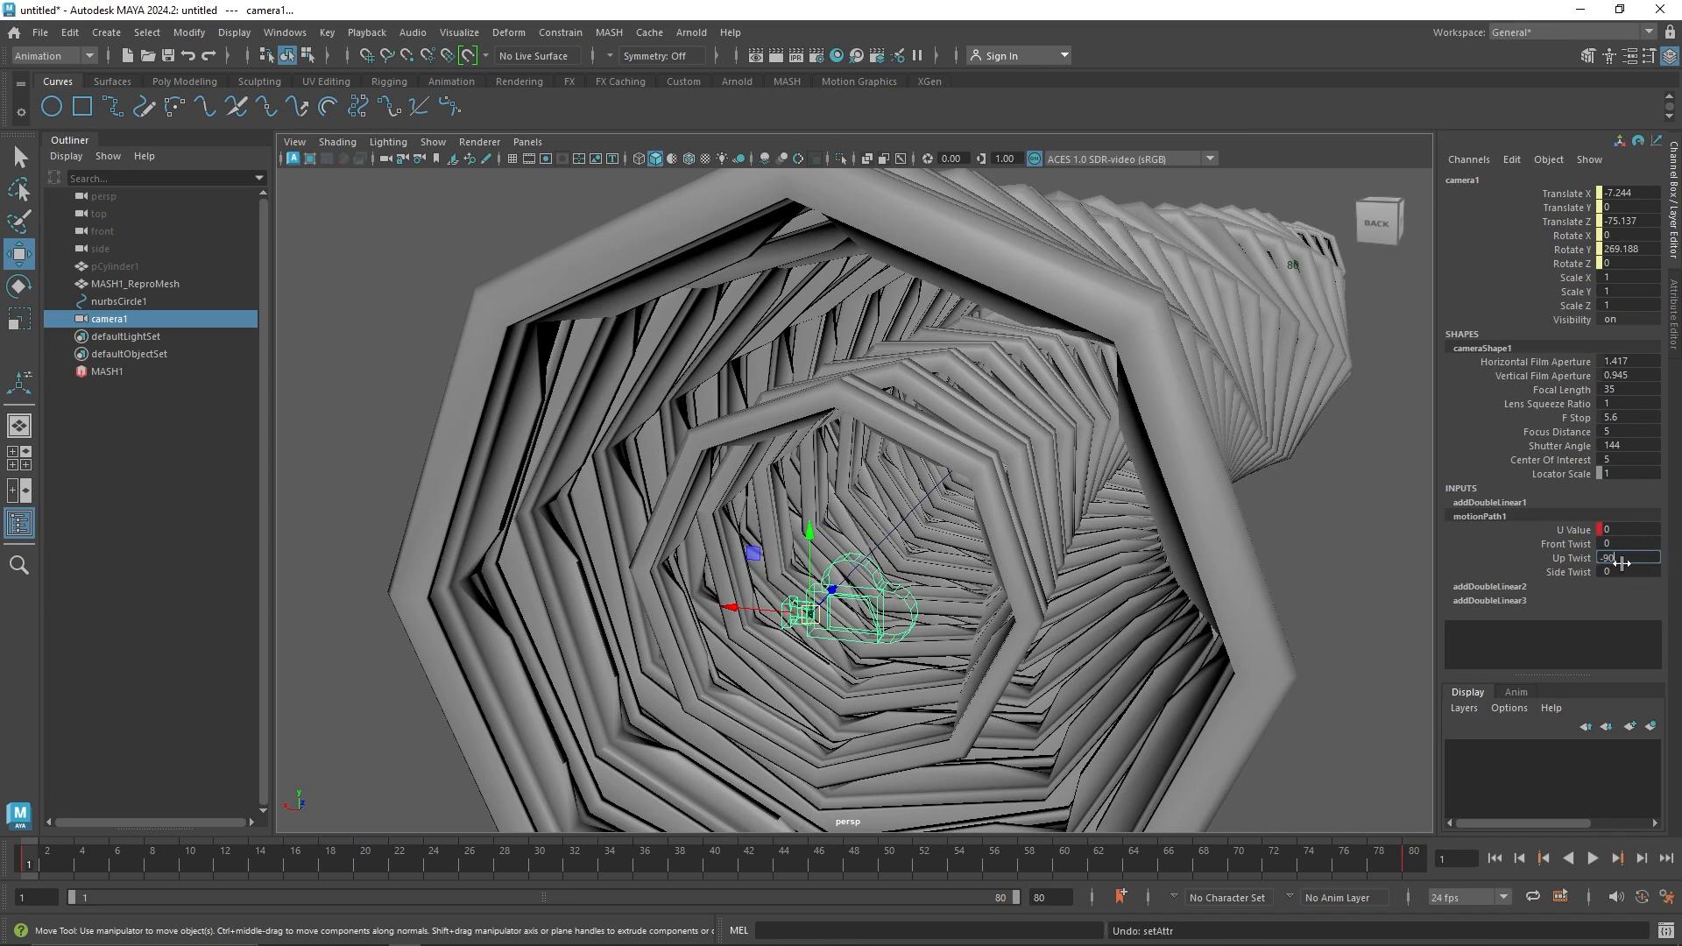
key(Return)
Step: Look through camera1 with the resolution gate on and set the render size preset to 1024 x 1024
click(528, 141)
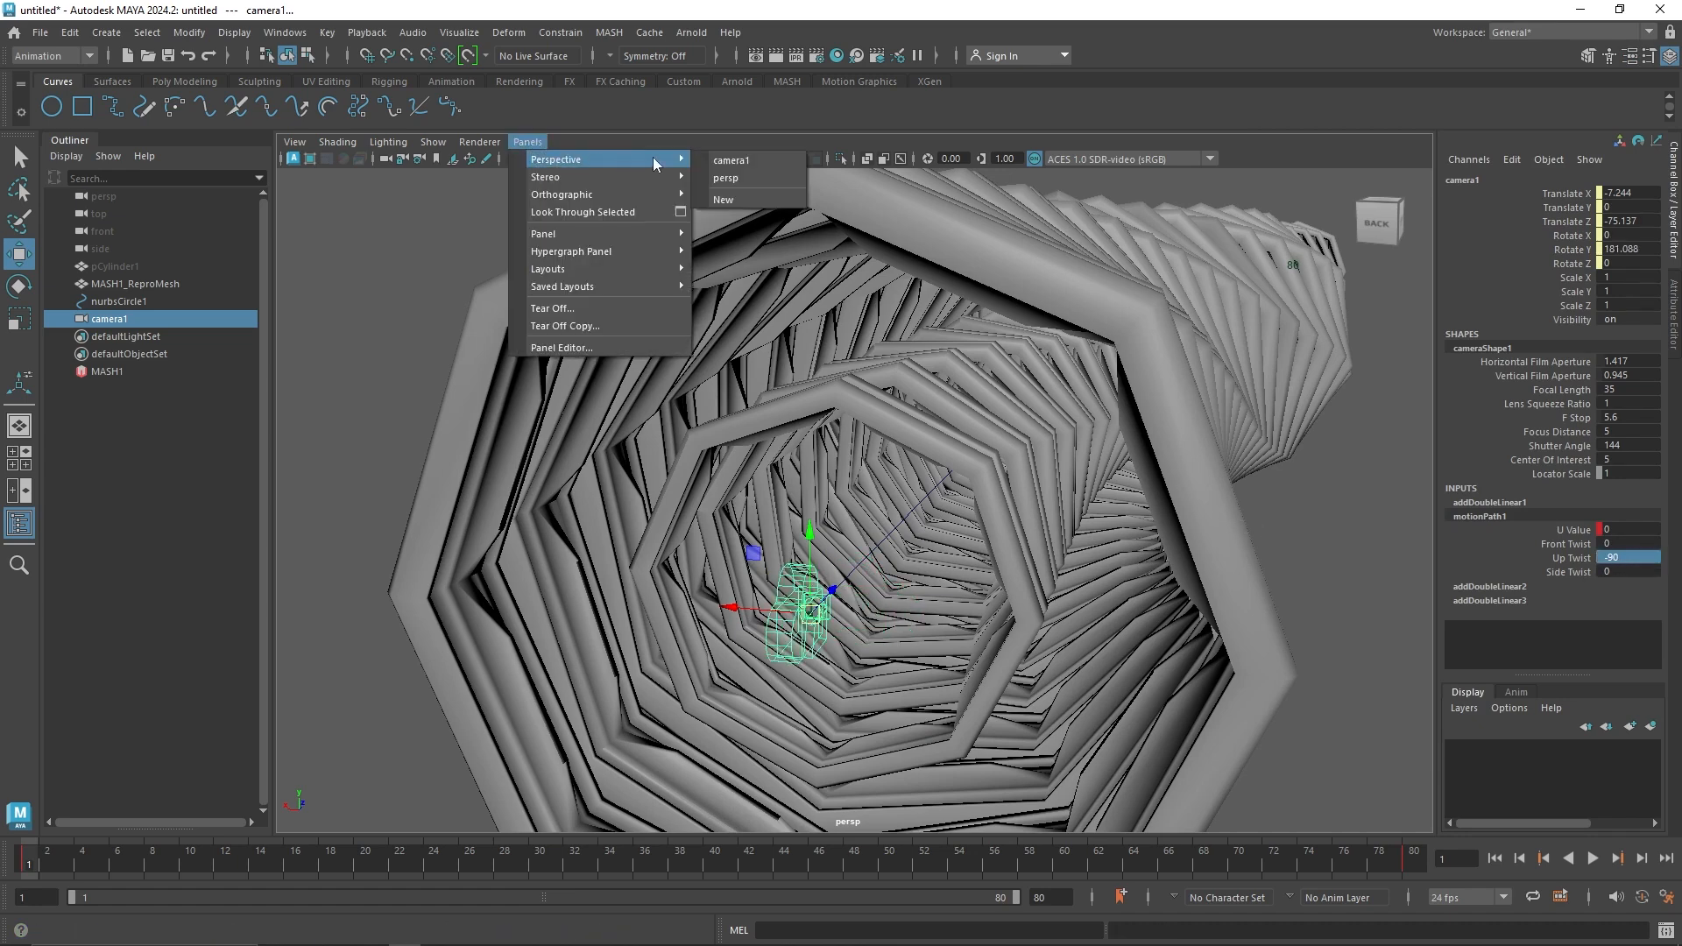
click(724, 207)
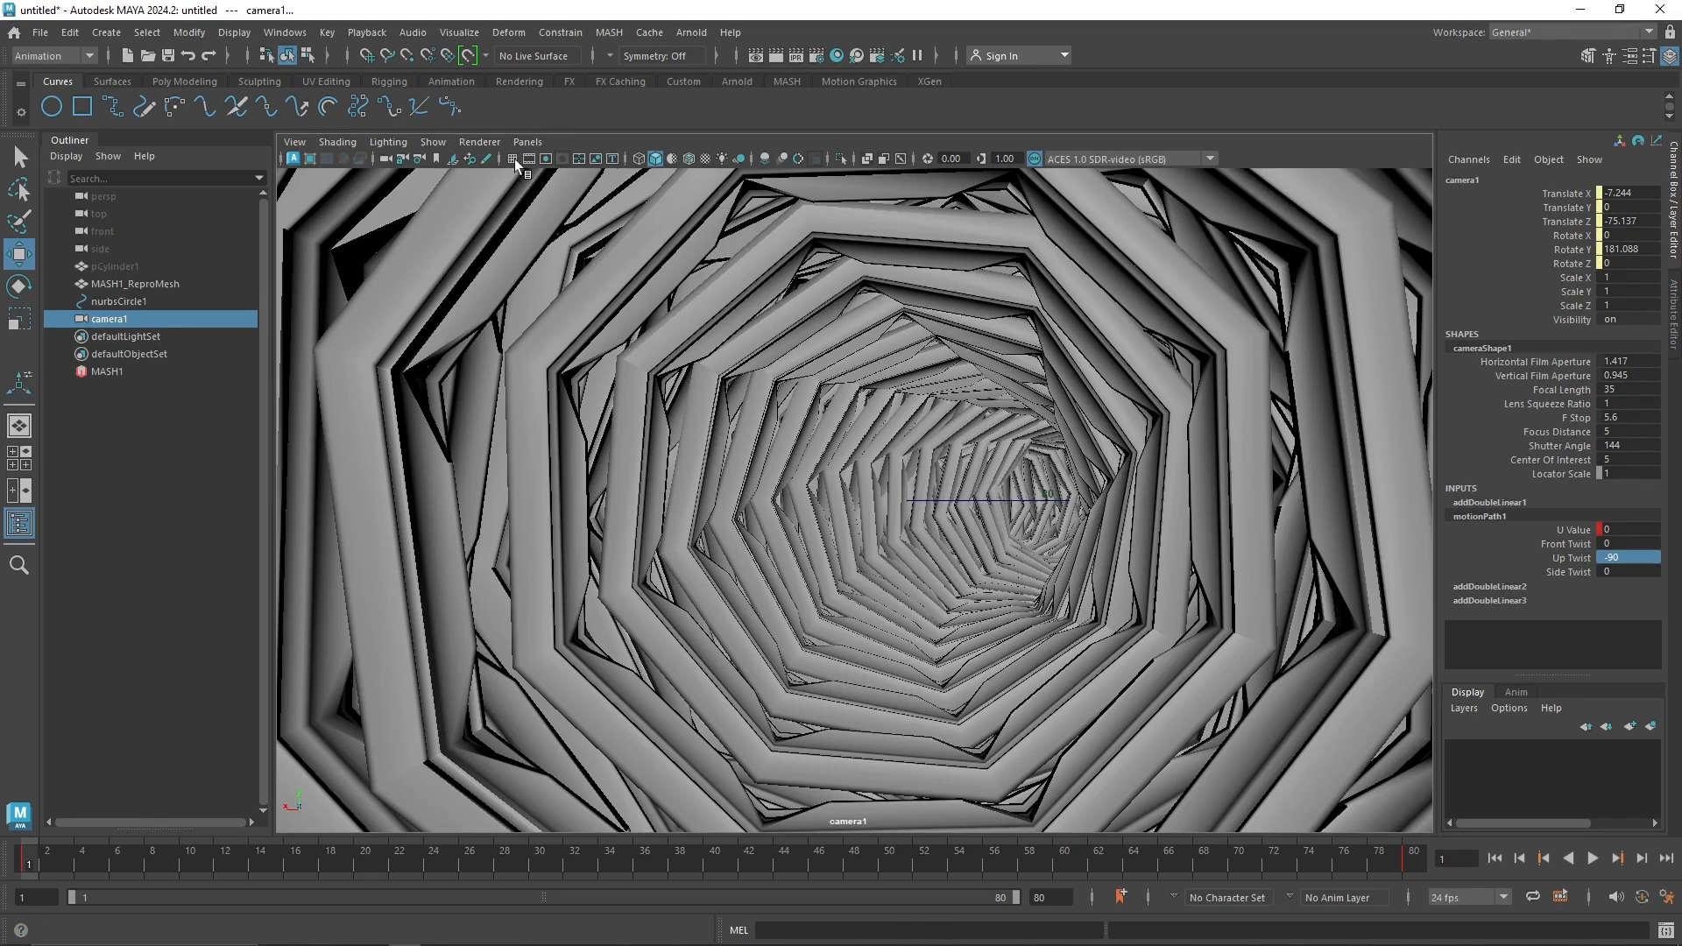
click(546, 159)
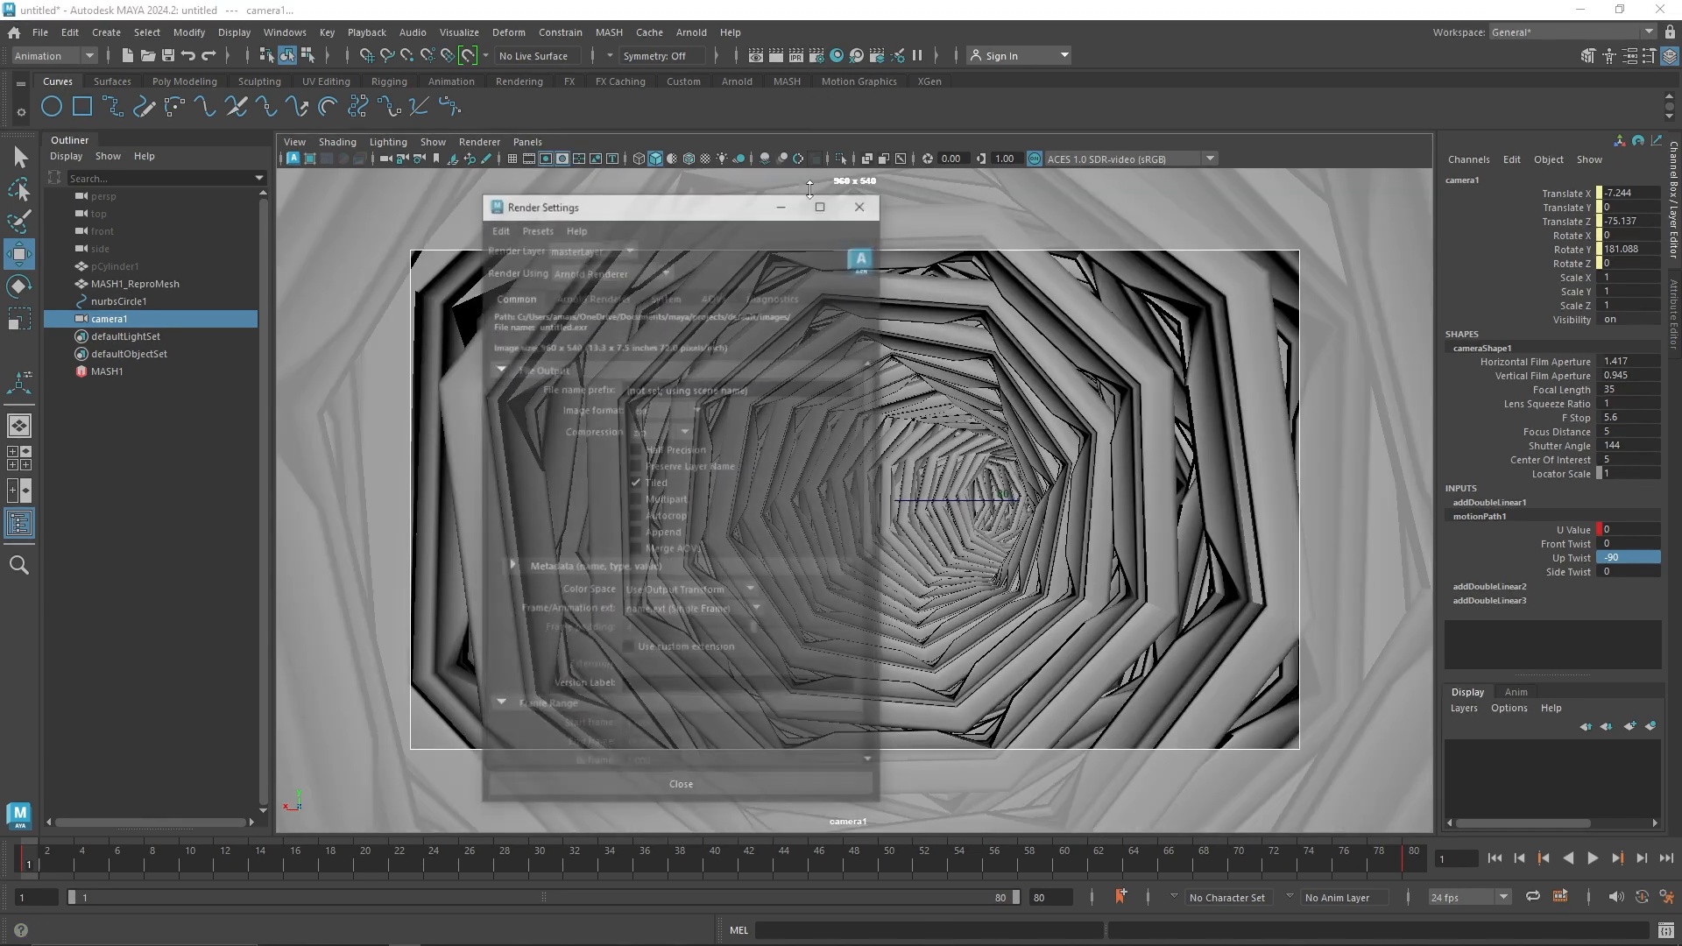
scroll(694, 473, down, 3)
scroll(696, 519, down, 3)
click(697, 531)
click(695, 565)
click(863, 203)
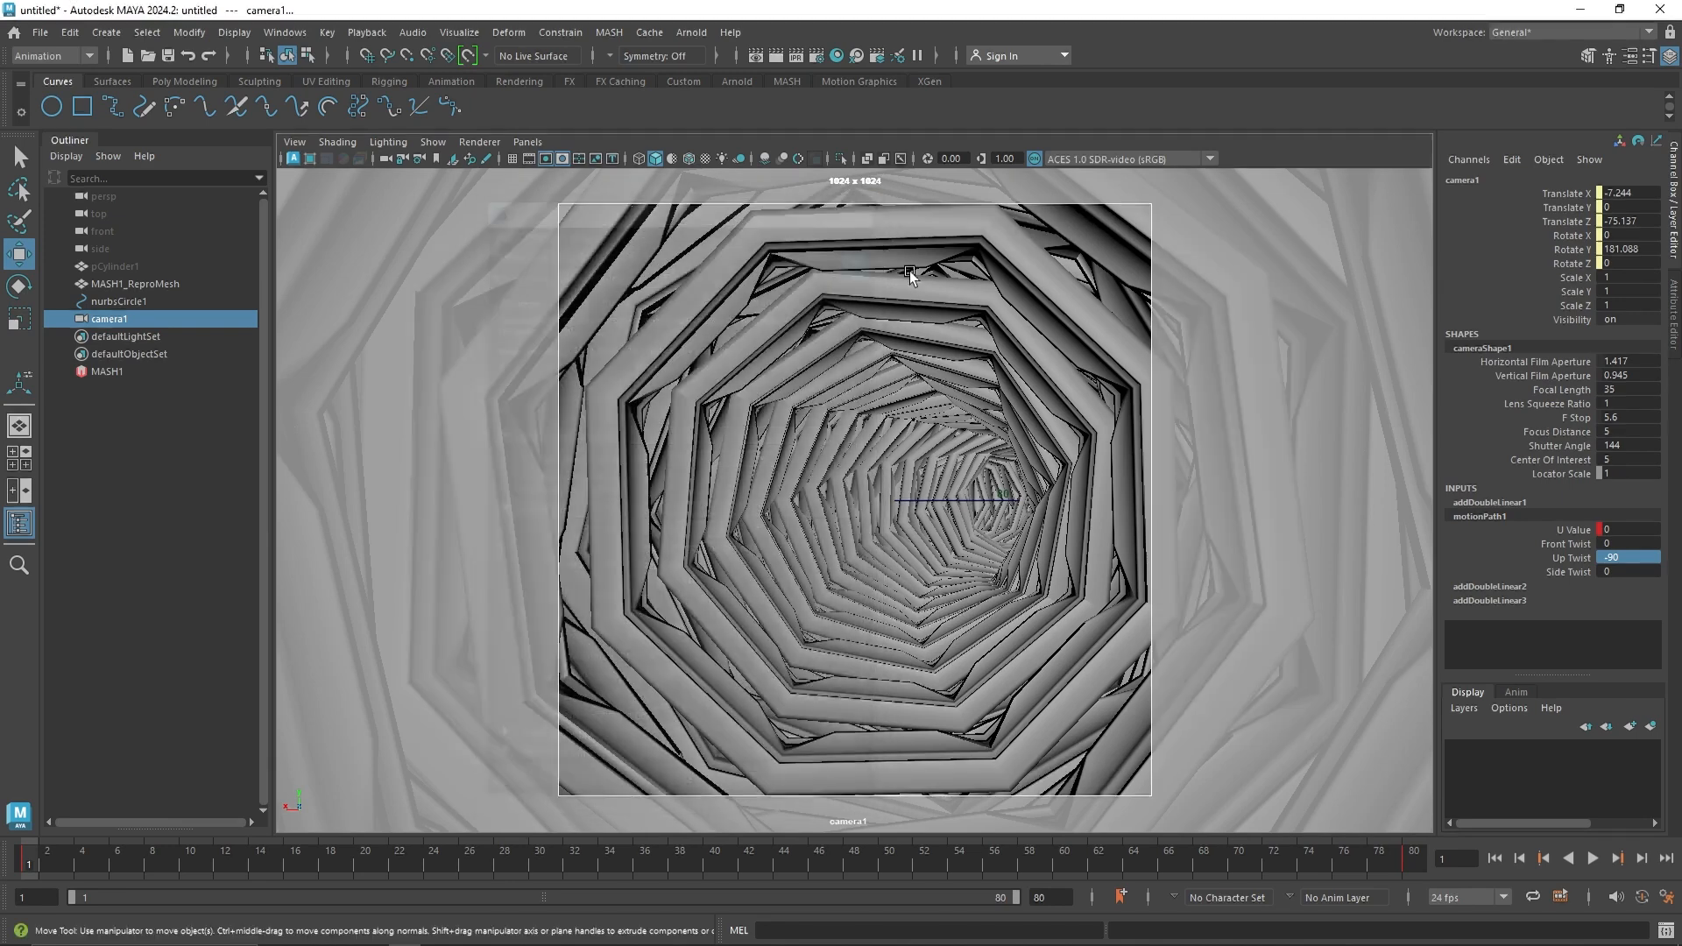
Step: Turn off the resolution gate and play the tunnel fly-through as seen from camera1
click(561, 161)
click(545, 159)
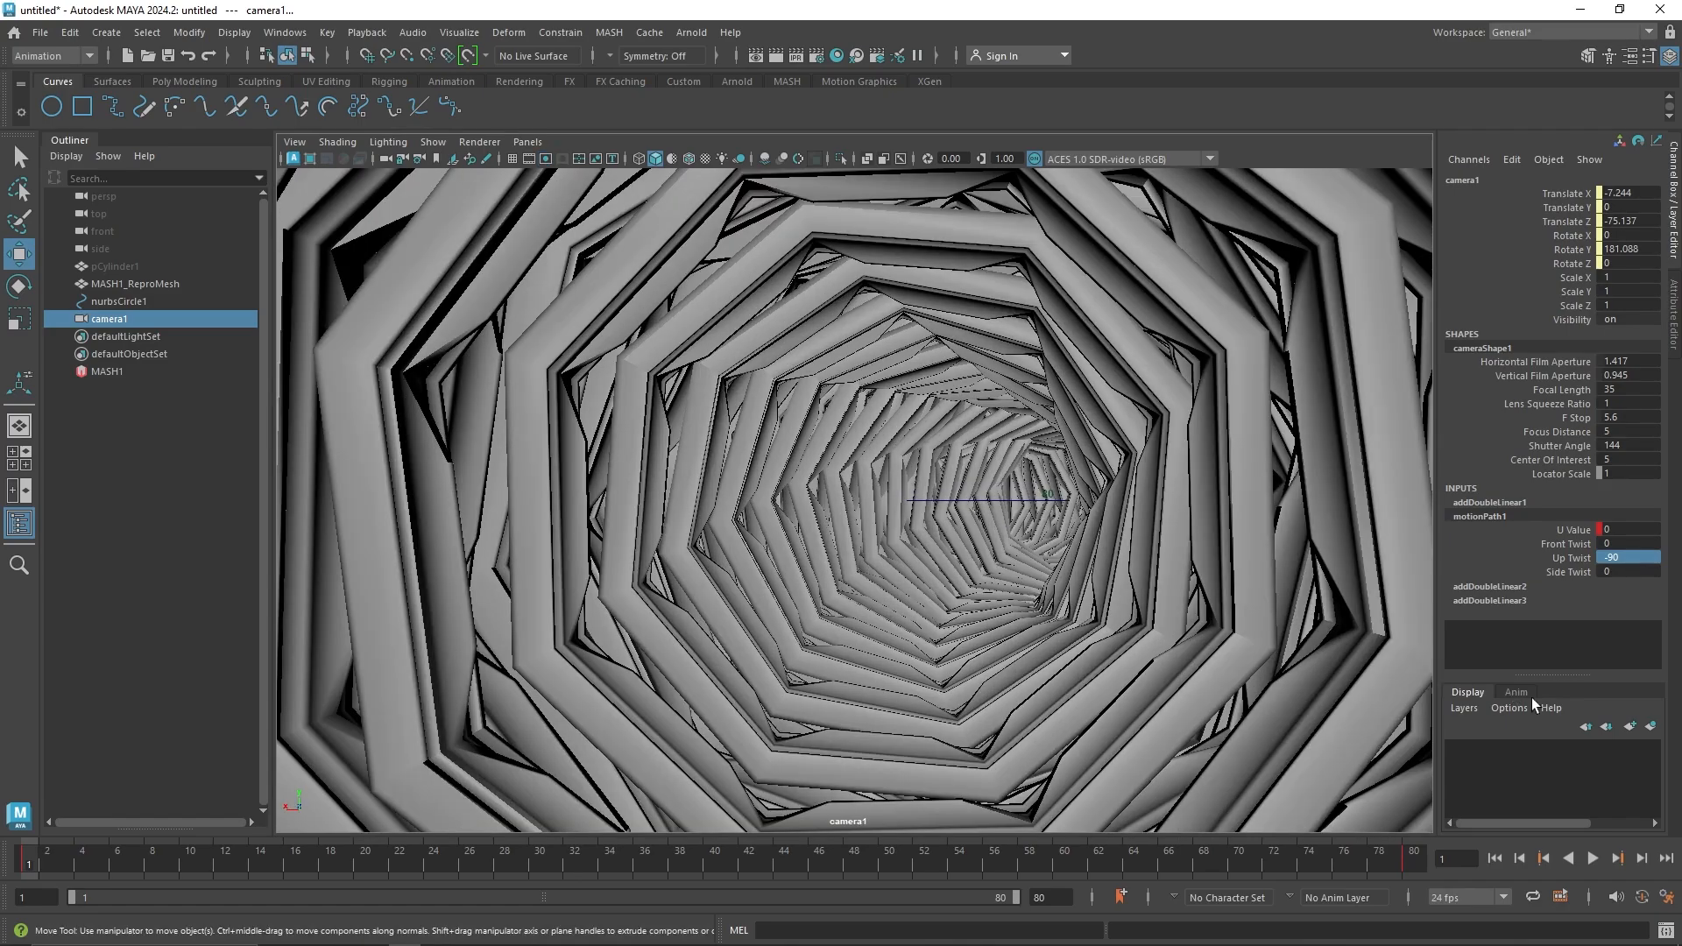
click(1593, 857)
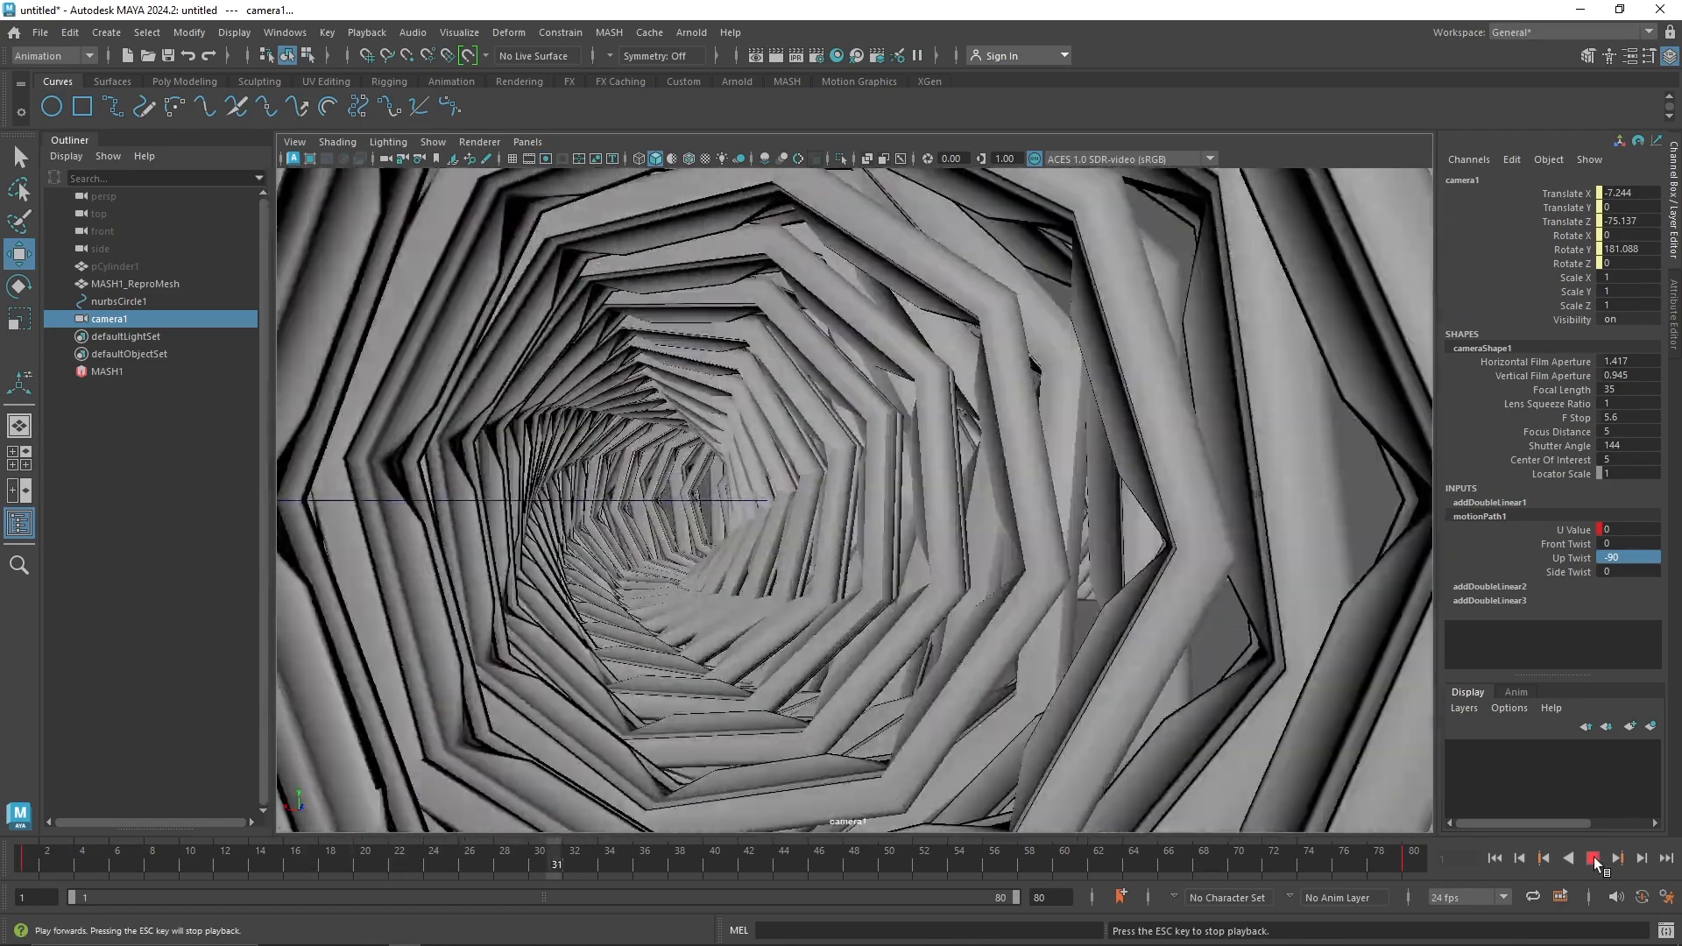
click(1593, 857)
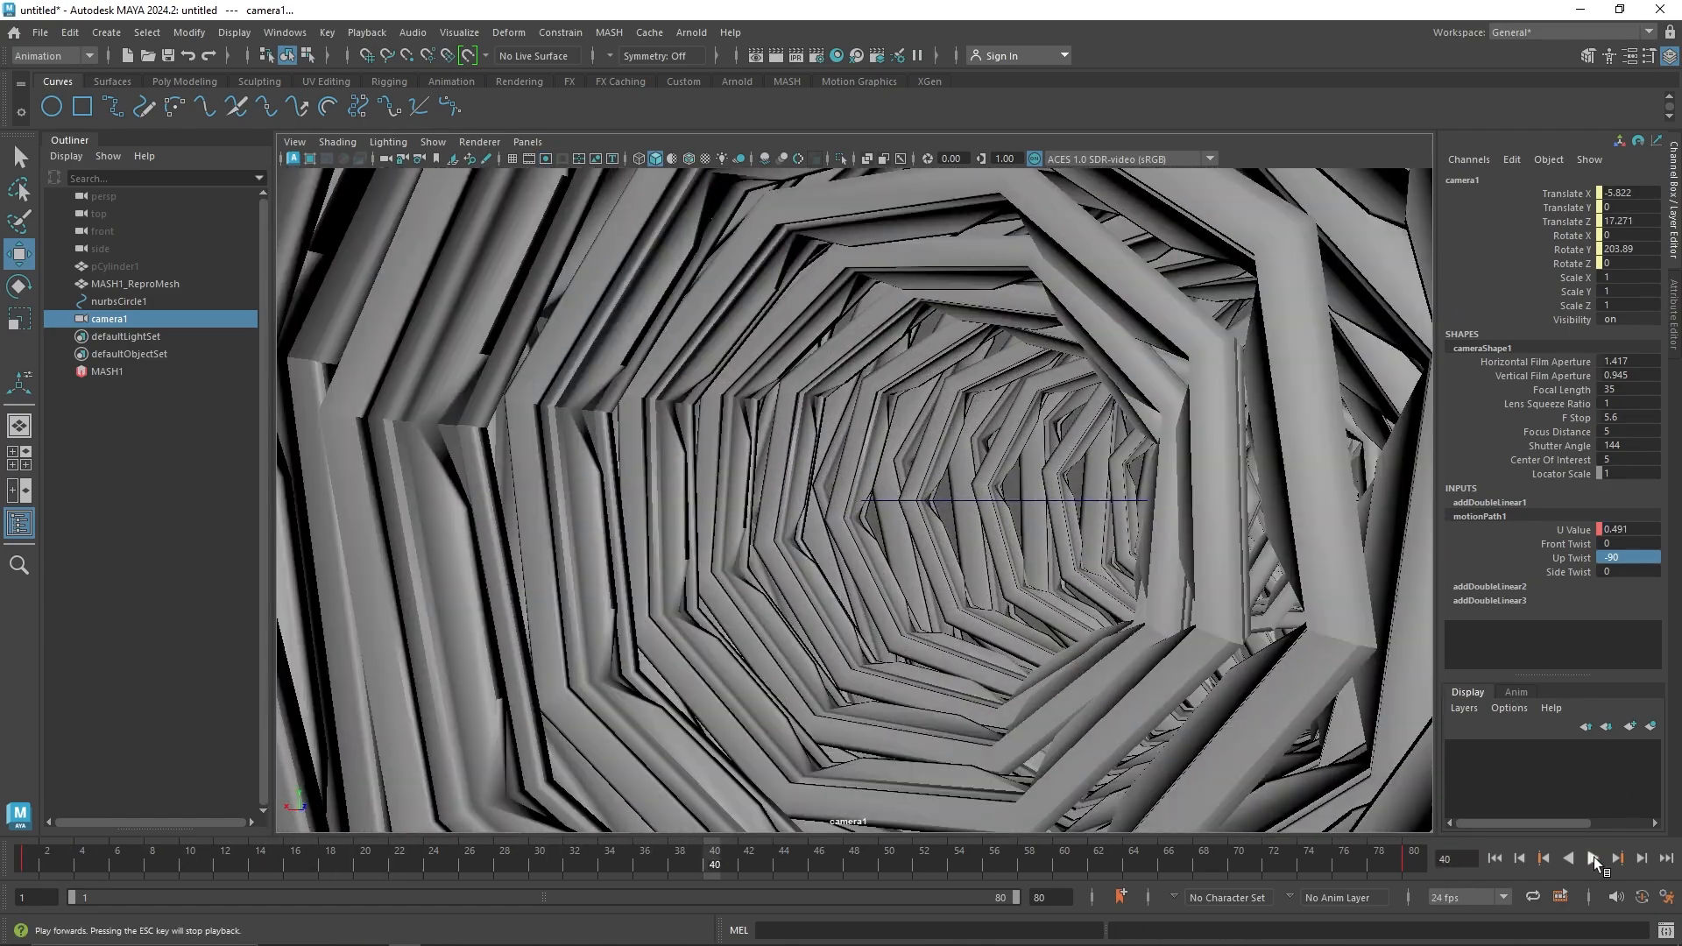
click(1594, 857)
key(alt+shift+v)
Step: Return to the persp view and undo the render size, twist and motion path changes on camera1
key(space)
drag(989, 557, 982, 517)
key(ctrl+z)
key(ctrl+z)
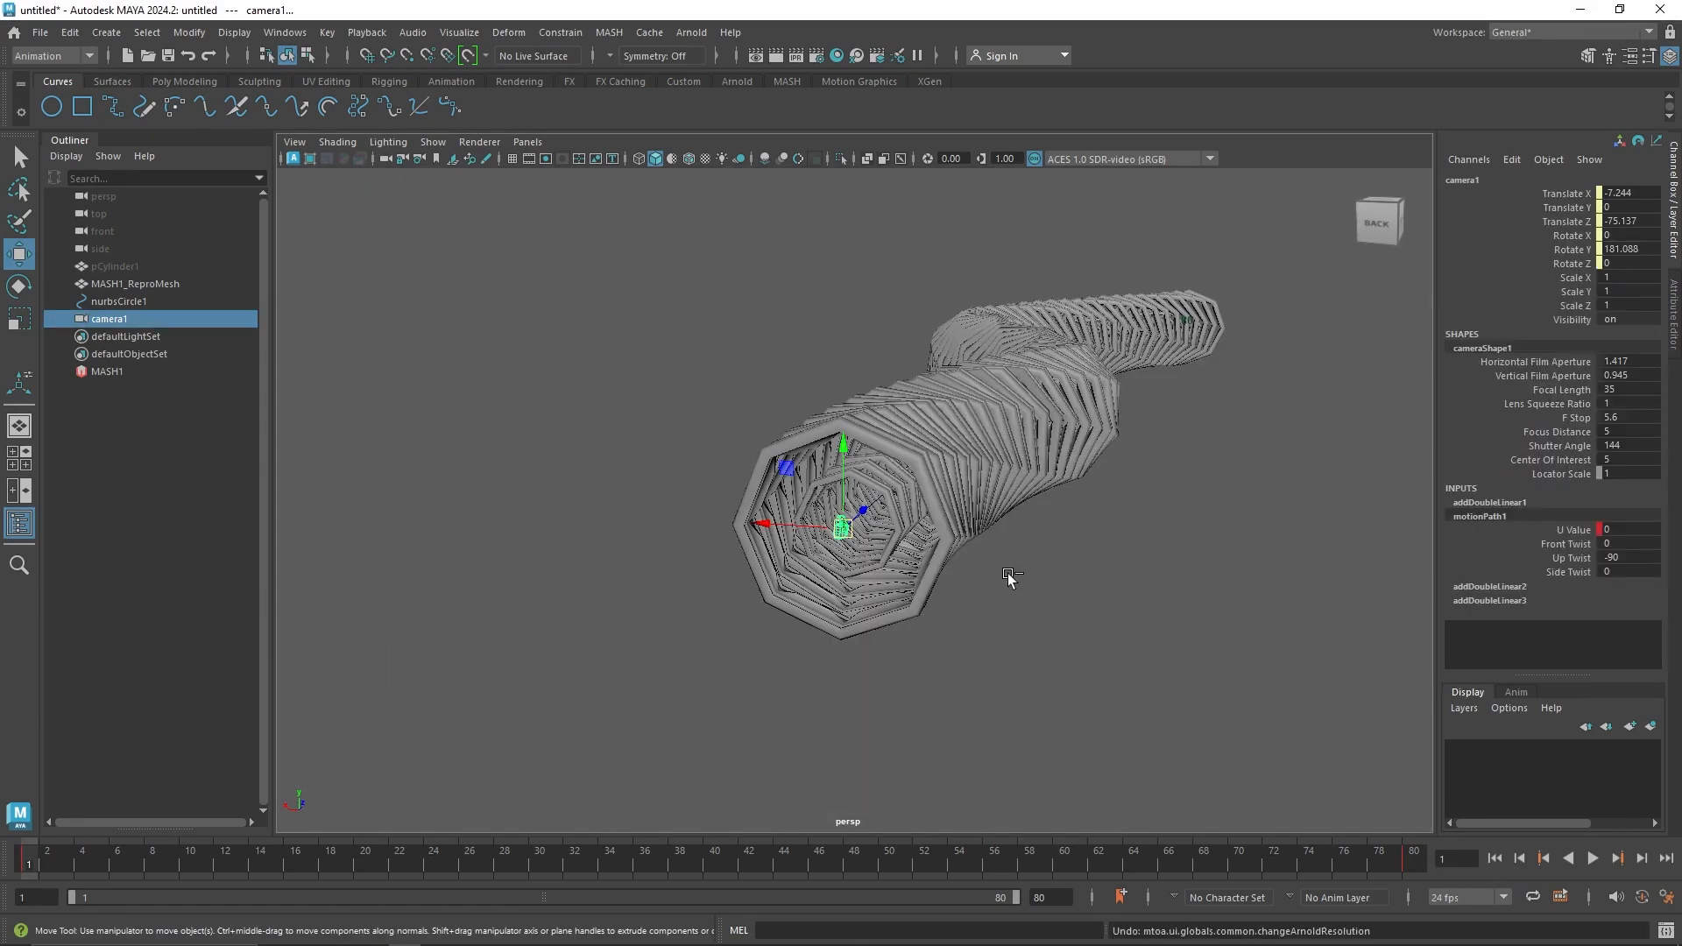
key(ctrl+z)
key(ctrl+z)
key(ctrl+z)
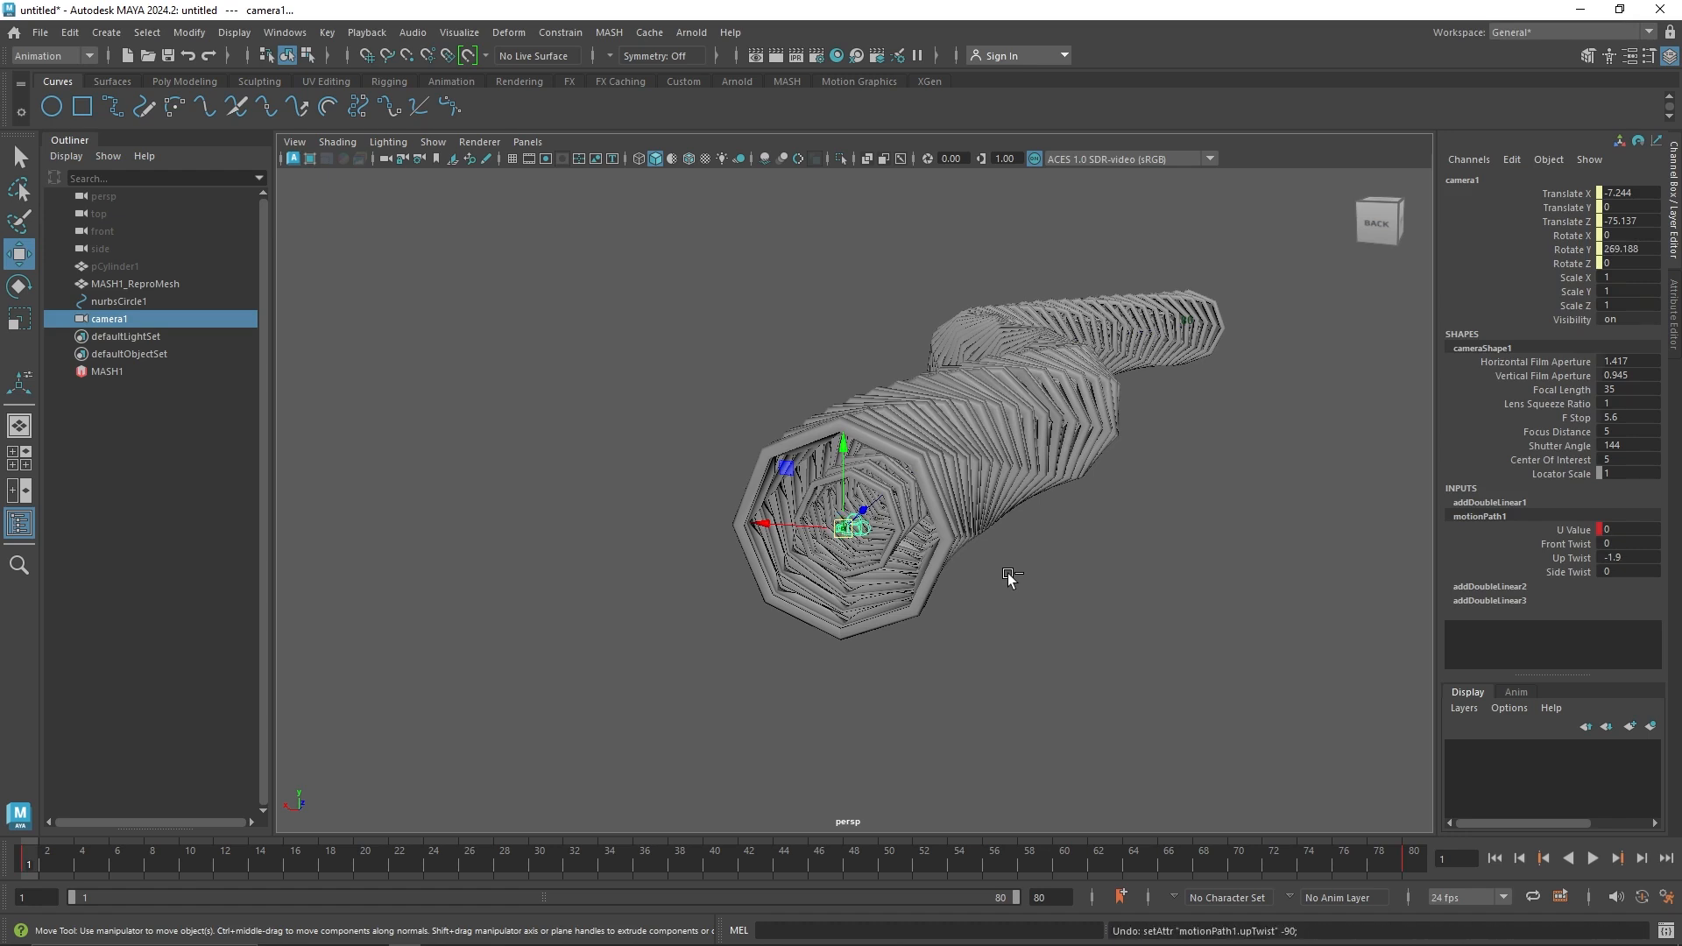
Step: Set the animation end frame to 350 and extend the playback range to frame 350
drag(1058, 896, 970, 878)
text(250)
key(Return)
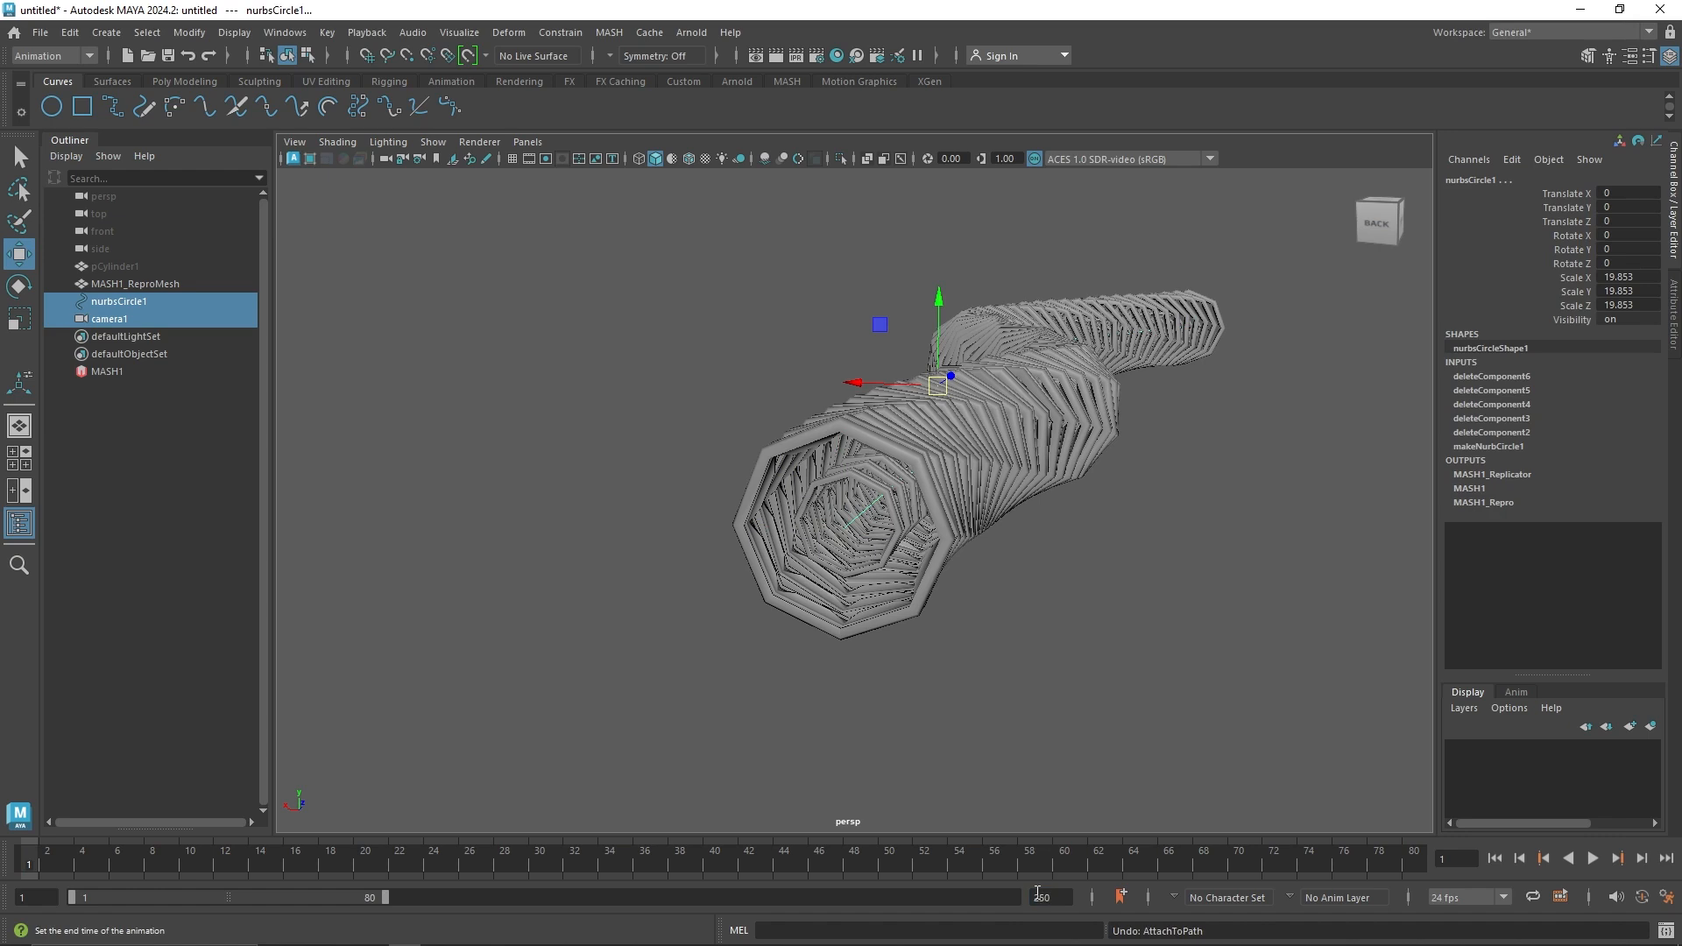
text(3)
drag(1050, 896, 1025, 895)
text(5)
click(1057, 785)
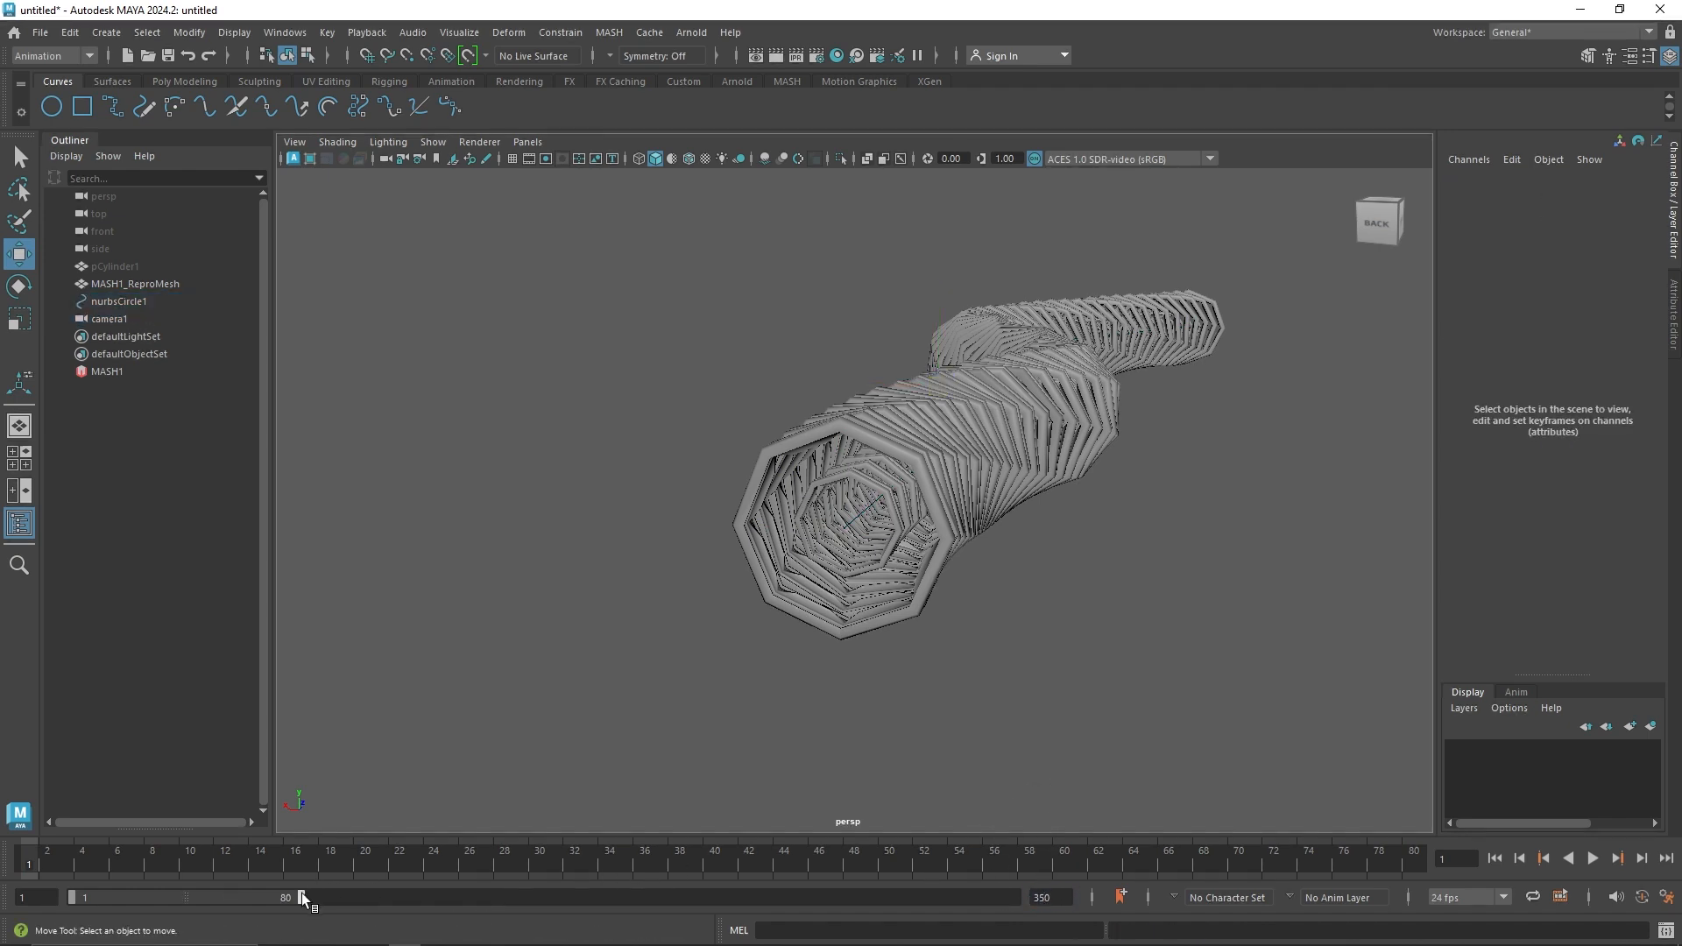
drag(301, 896, 1064, 896)
Step: Select camera1 and nurbsCircle1 and attach the camera to the curve as a motion path again
click(145, 306)
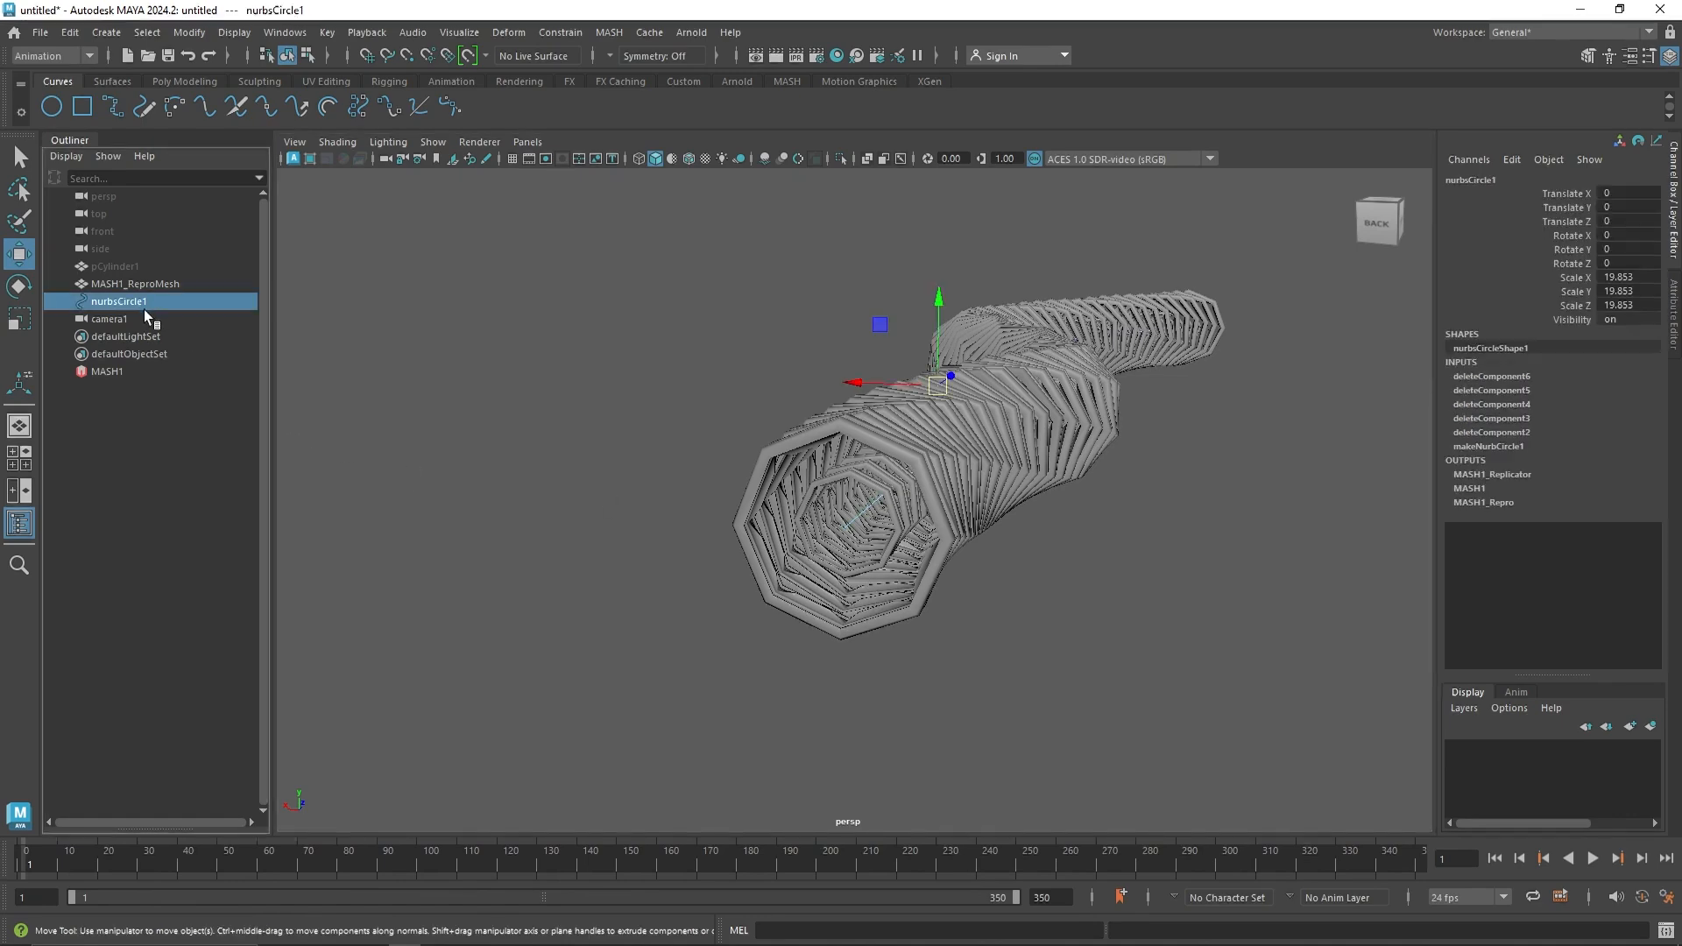
click(141, 318)
ctrl+click(140, 306)
key(space)
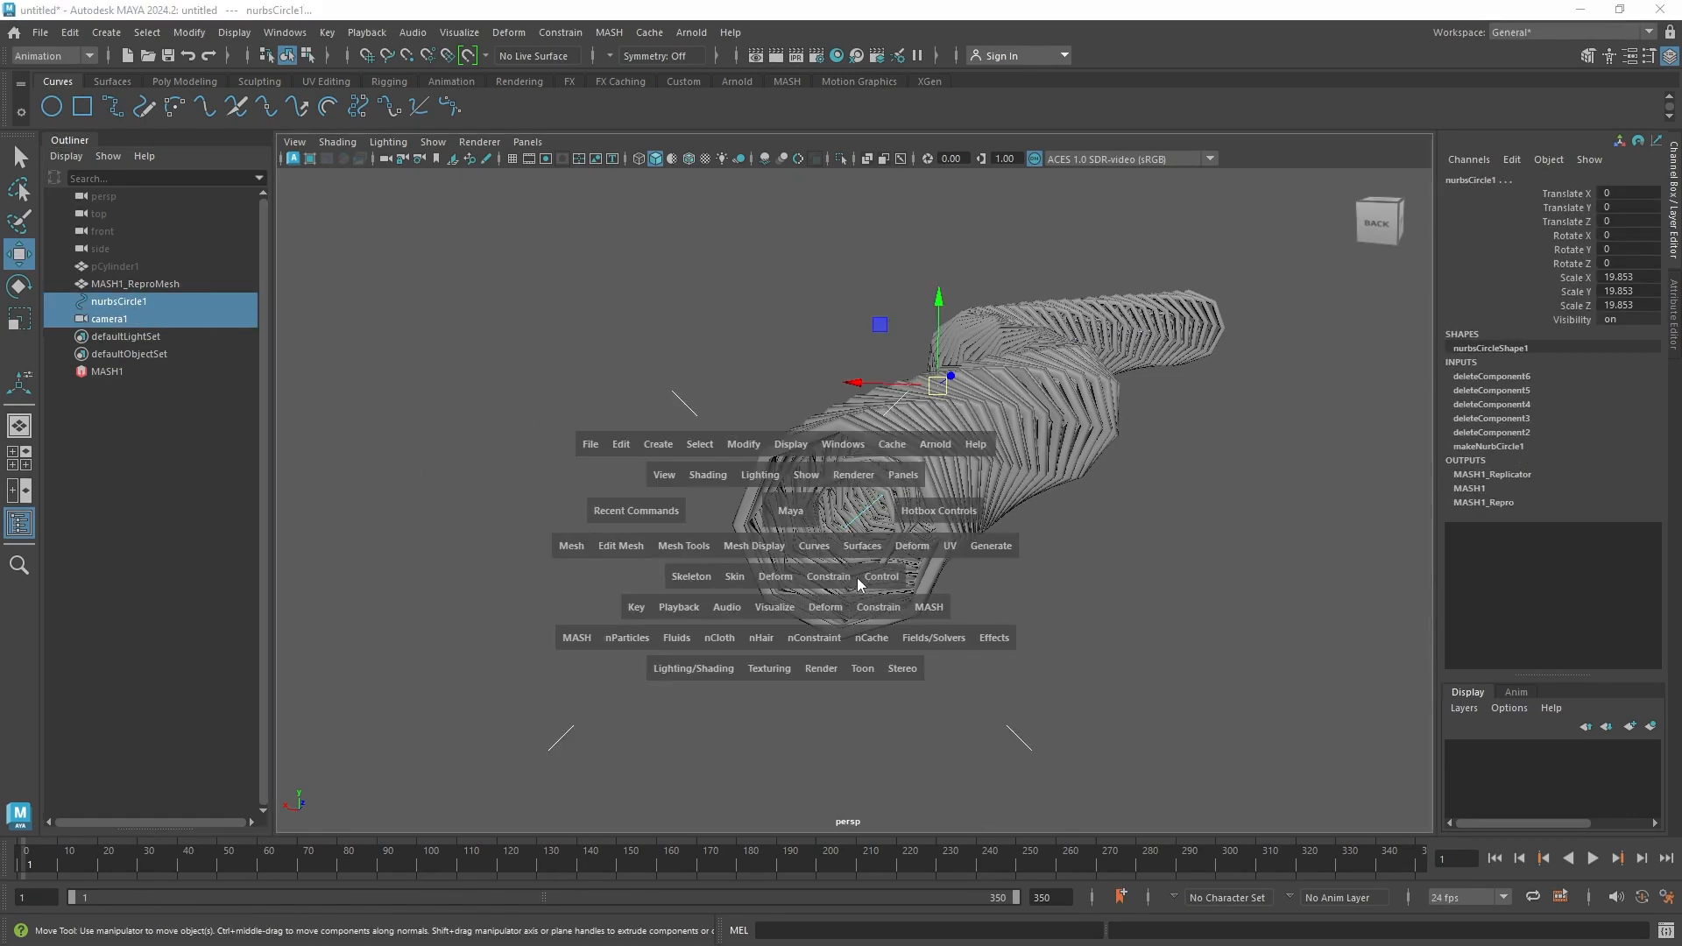
click(828, 575)
mouse_move(964, 346)
click(1070, 354)
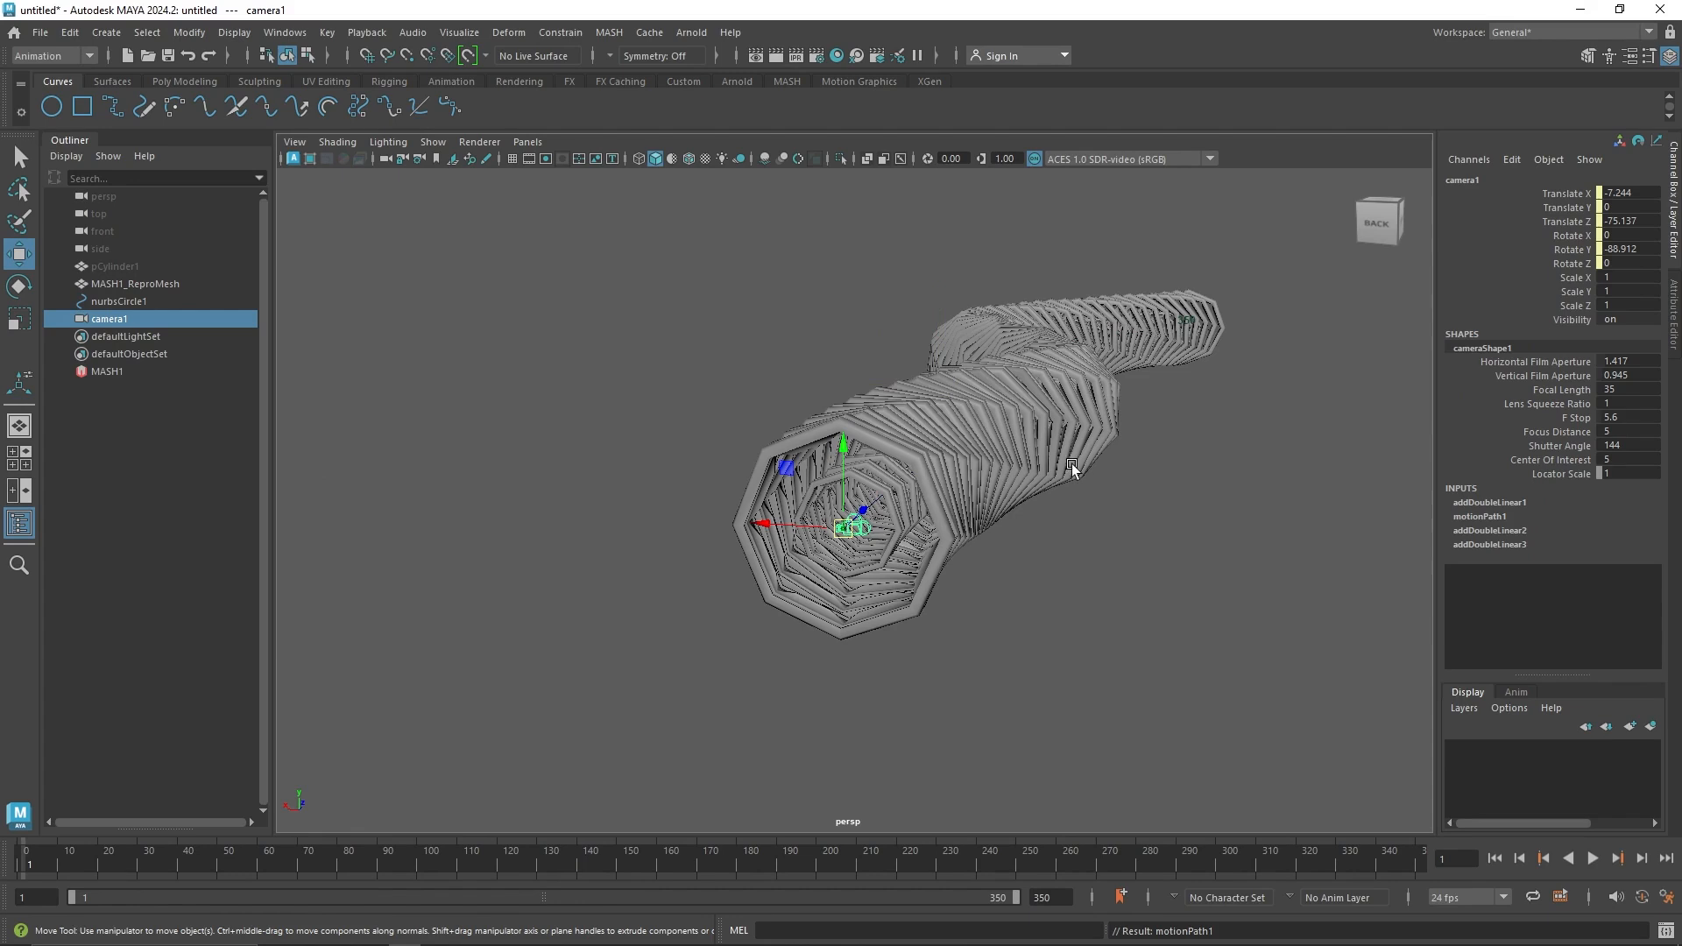
Step: Set the new motion path's Up Twist to -90 and test the playback, returning to frame 1
click(1530, 518)
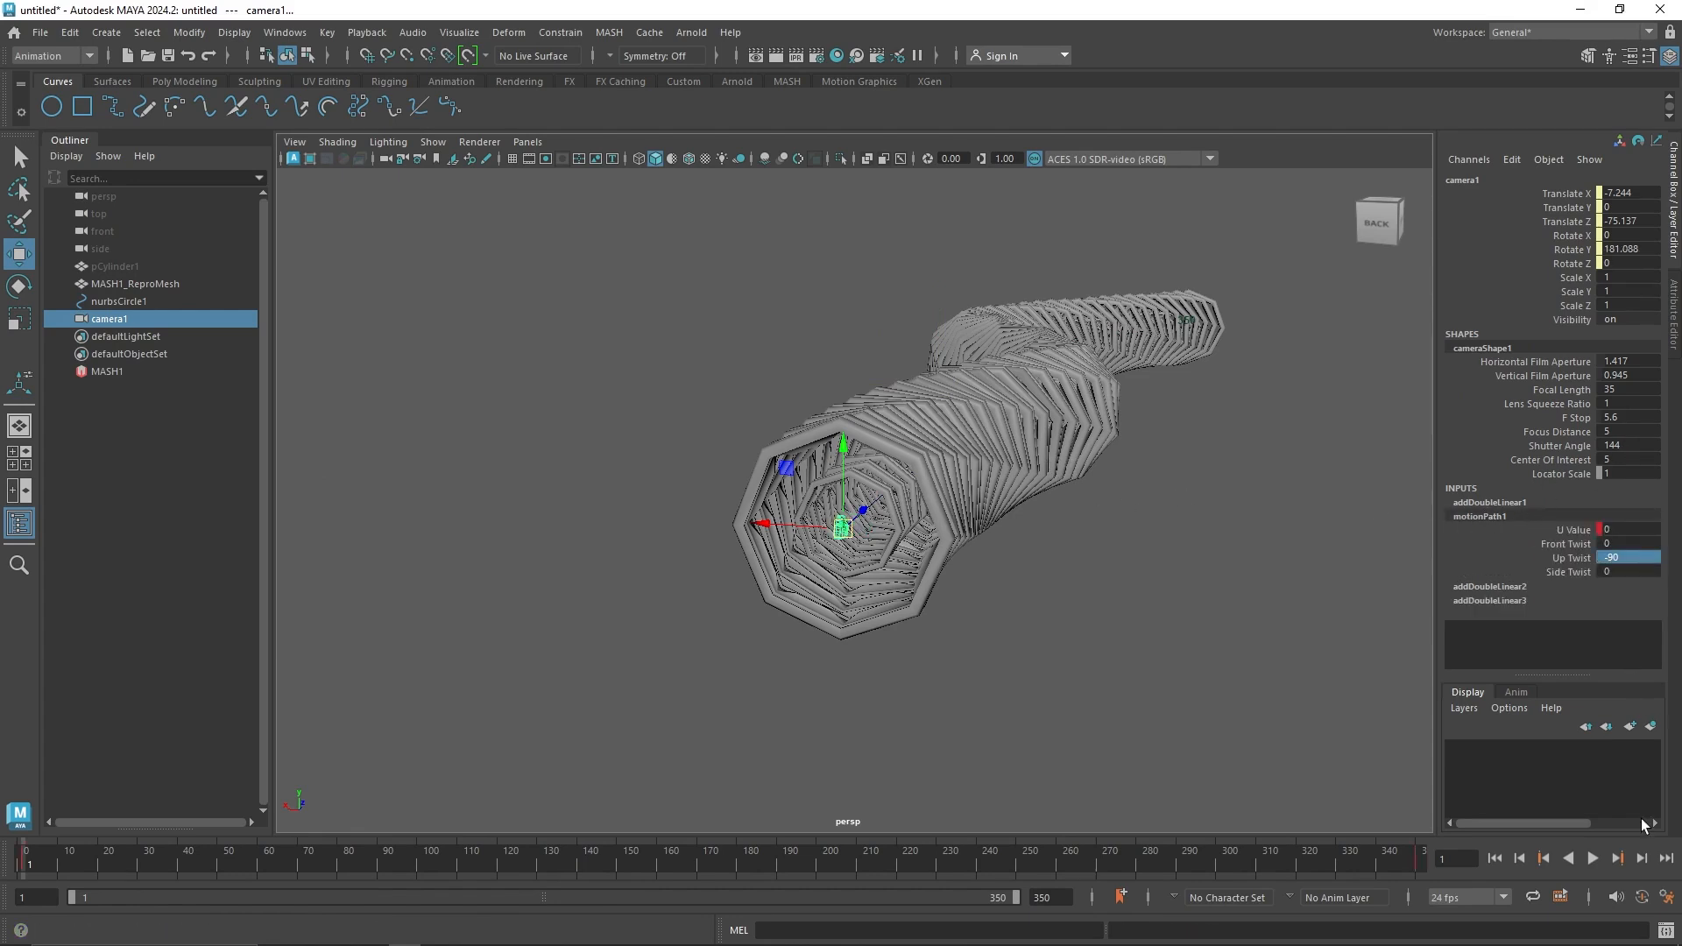
click(1593, 859)
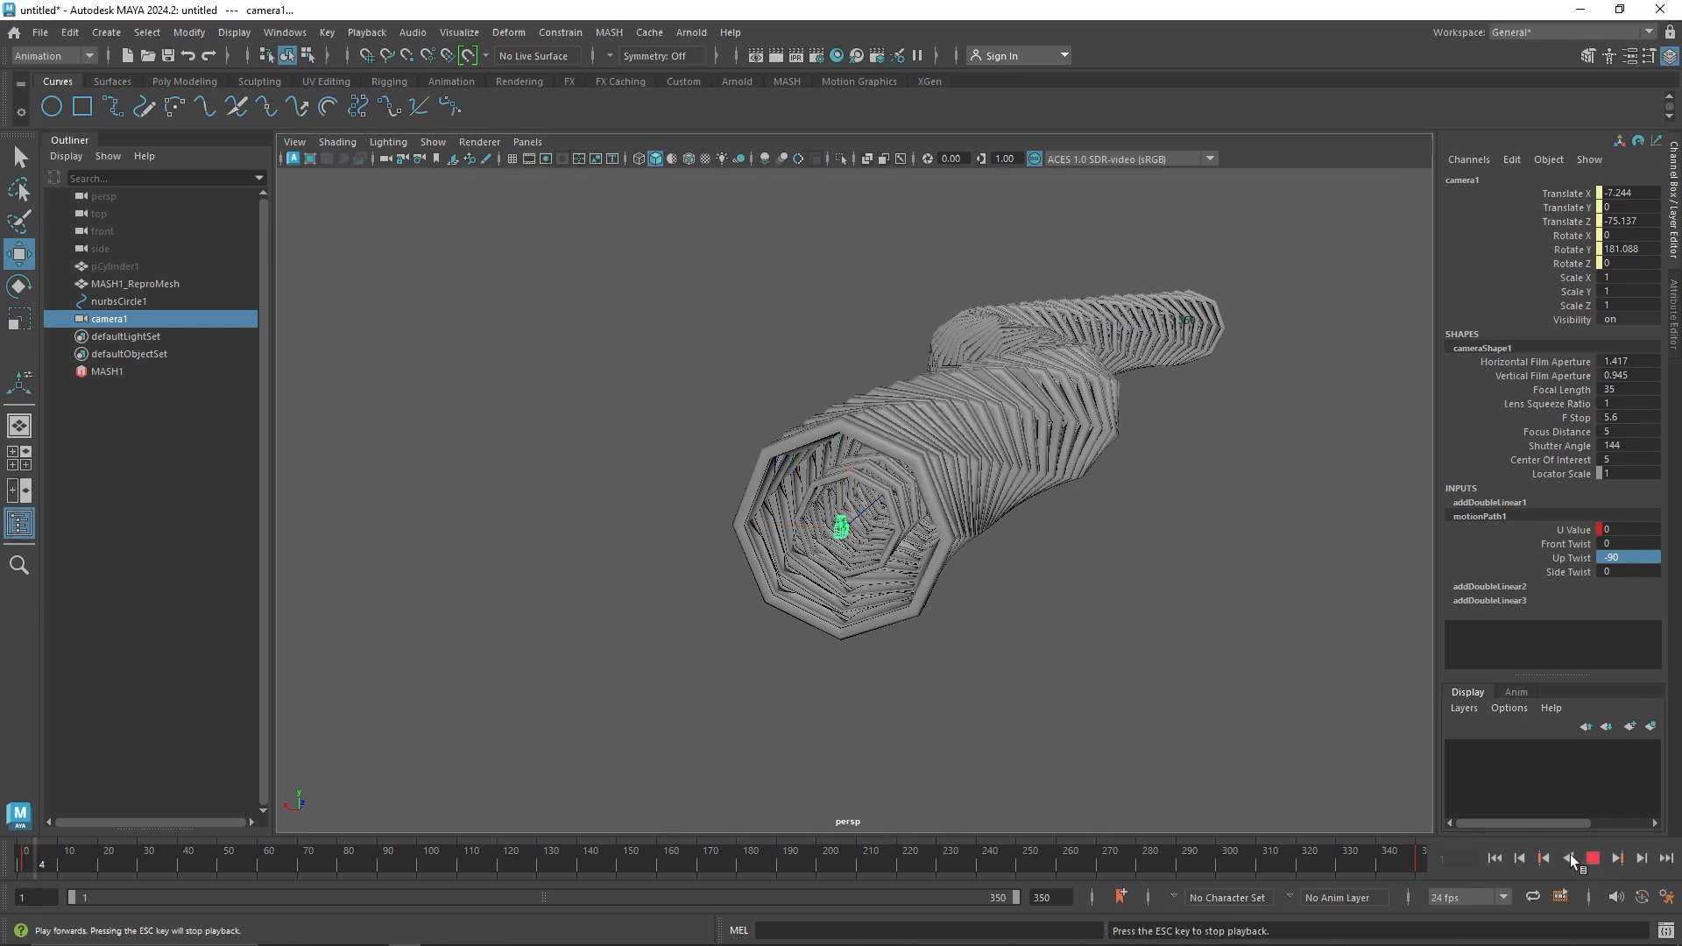
click(1496, 854)
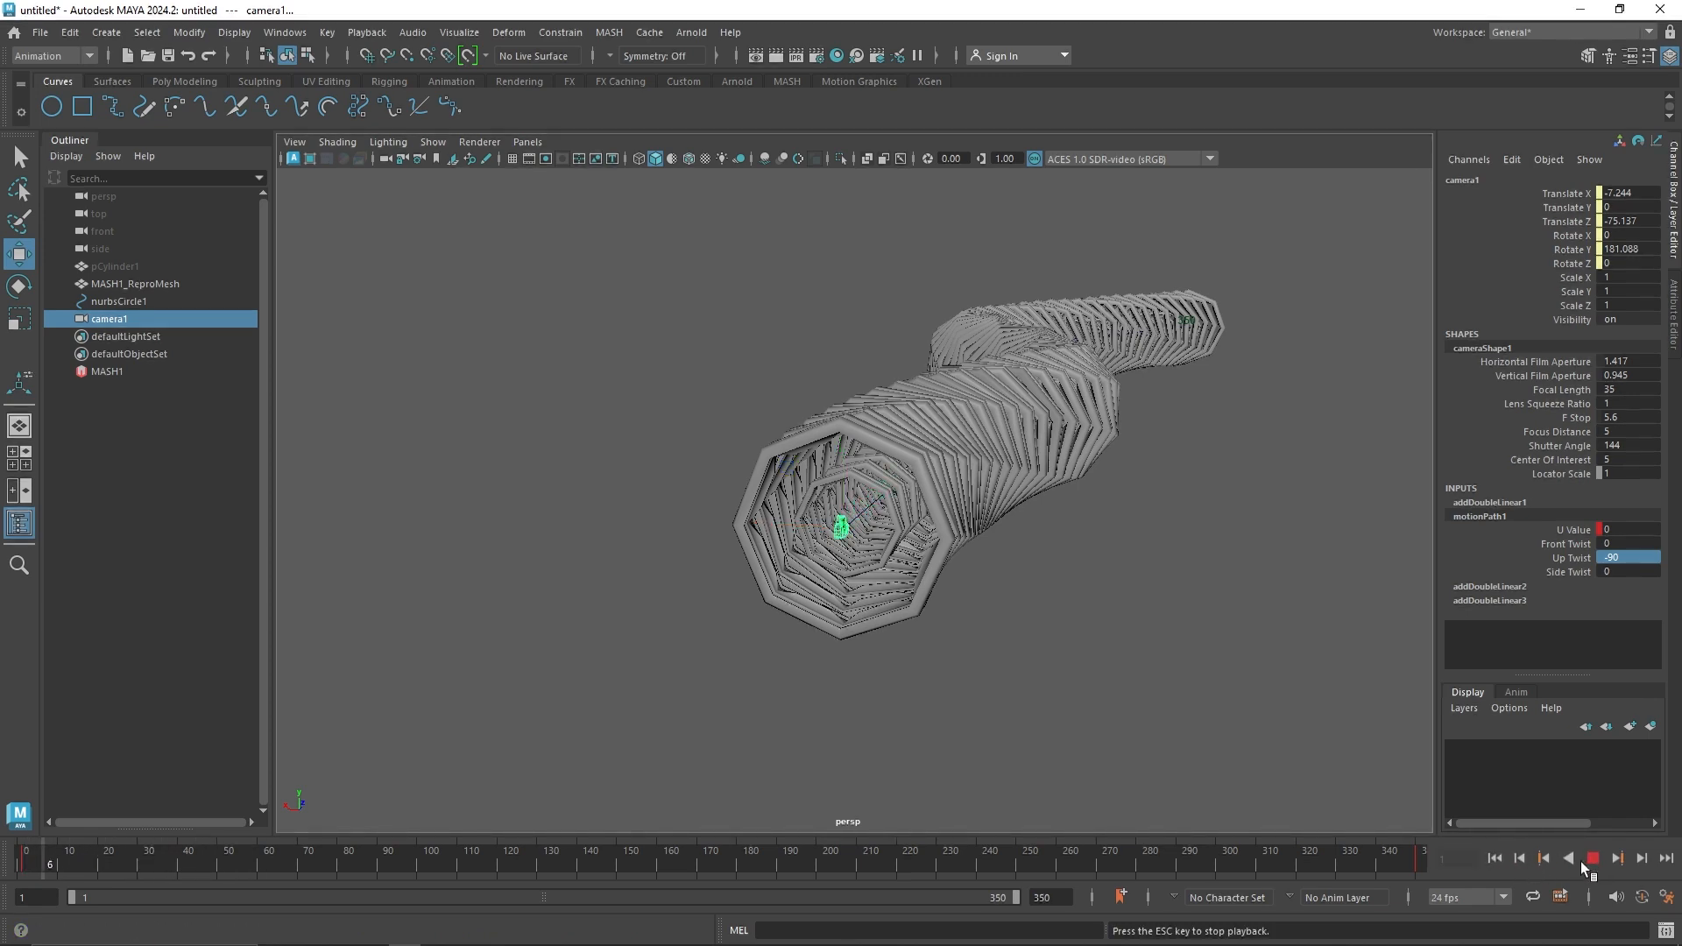
click(1591, 859)
click(1496, 859)
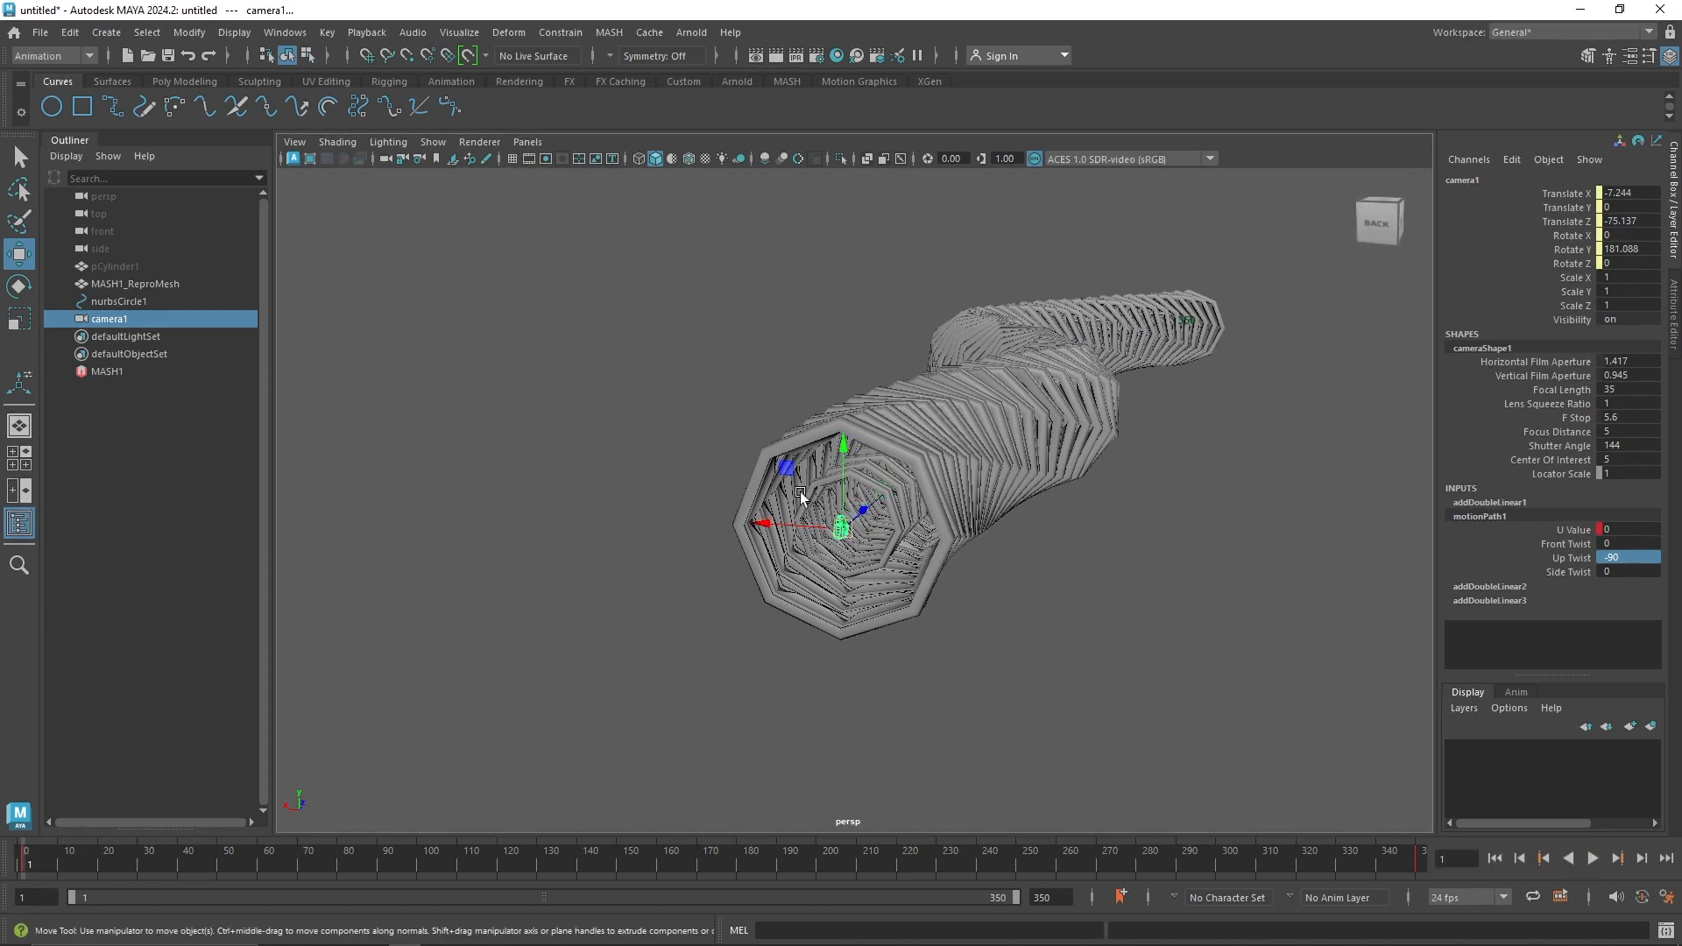
Step: Hide MASH1_ReproMesh and show the original pCylinder1 ring, framed in the view
alt+right_drag(864, 471, 858, 498)
alt+drag(859, 498, 987, 506)
alt+right_drag(986, 507, 864, 489)
alt+drag(864, 490, 908, 506)
click(162, 283)
key(h)
click(124, 266)
key(h)
key(f)
Step: Assign a new aiStandardSurface to pCylinder1 with a black base color, metalness 0.5 and specular roughness 0.4
right_drag(884, 514, 949, 795)
click(623, 477)
click(800, 699)
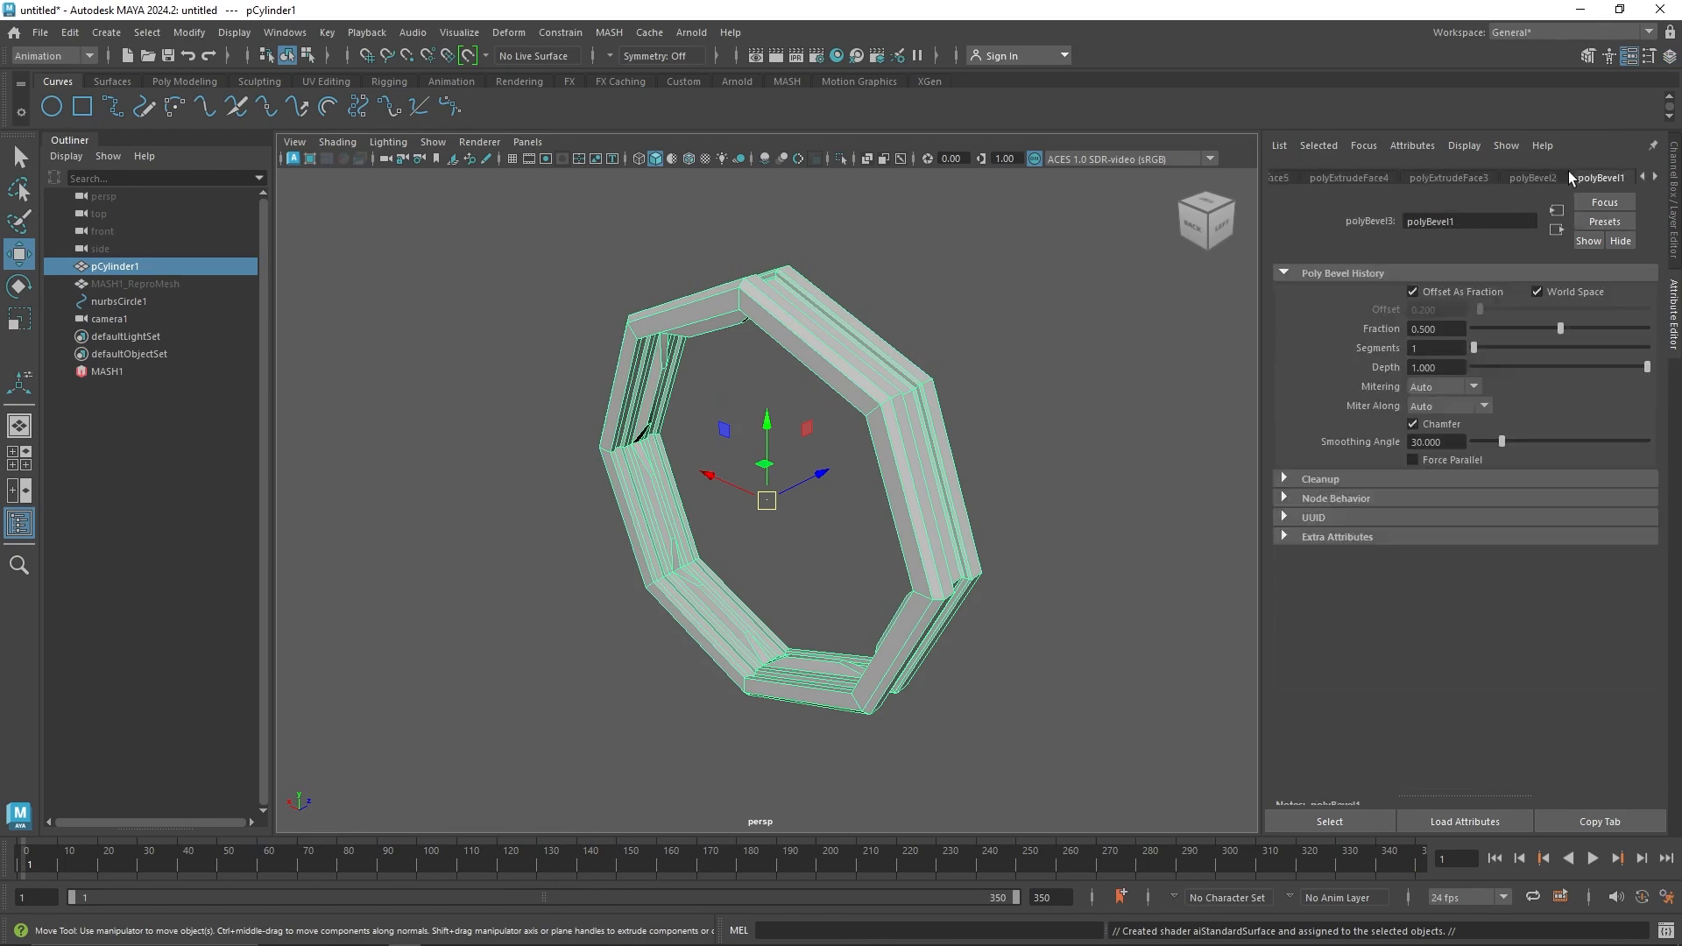
drag(1548, 402, 1479, 397)
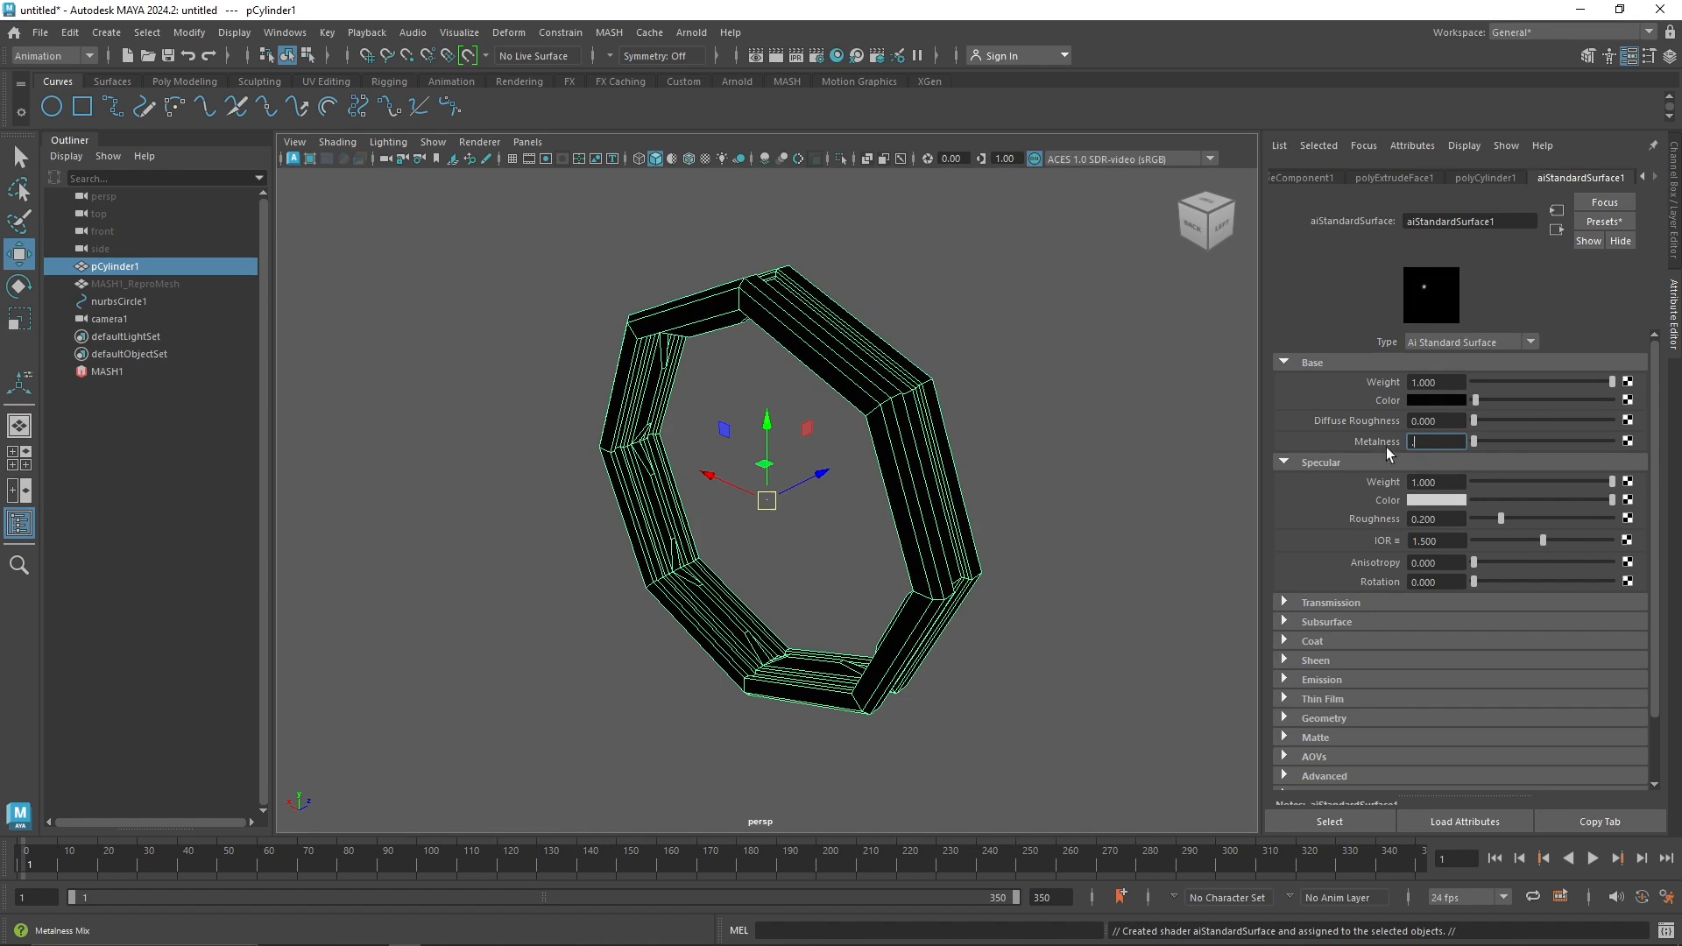
text(0.5)
click(1415, 520)
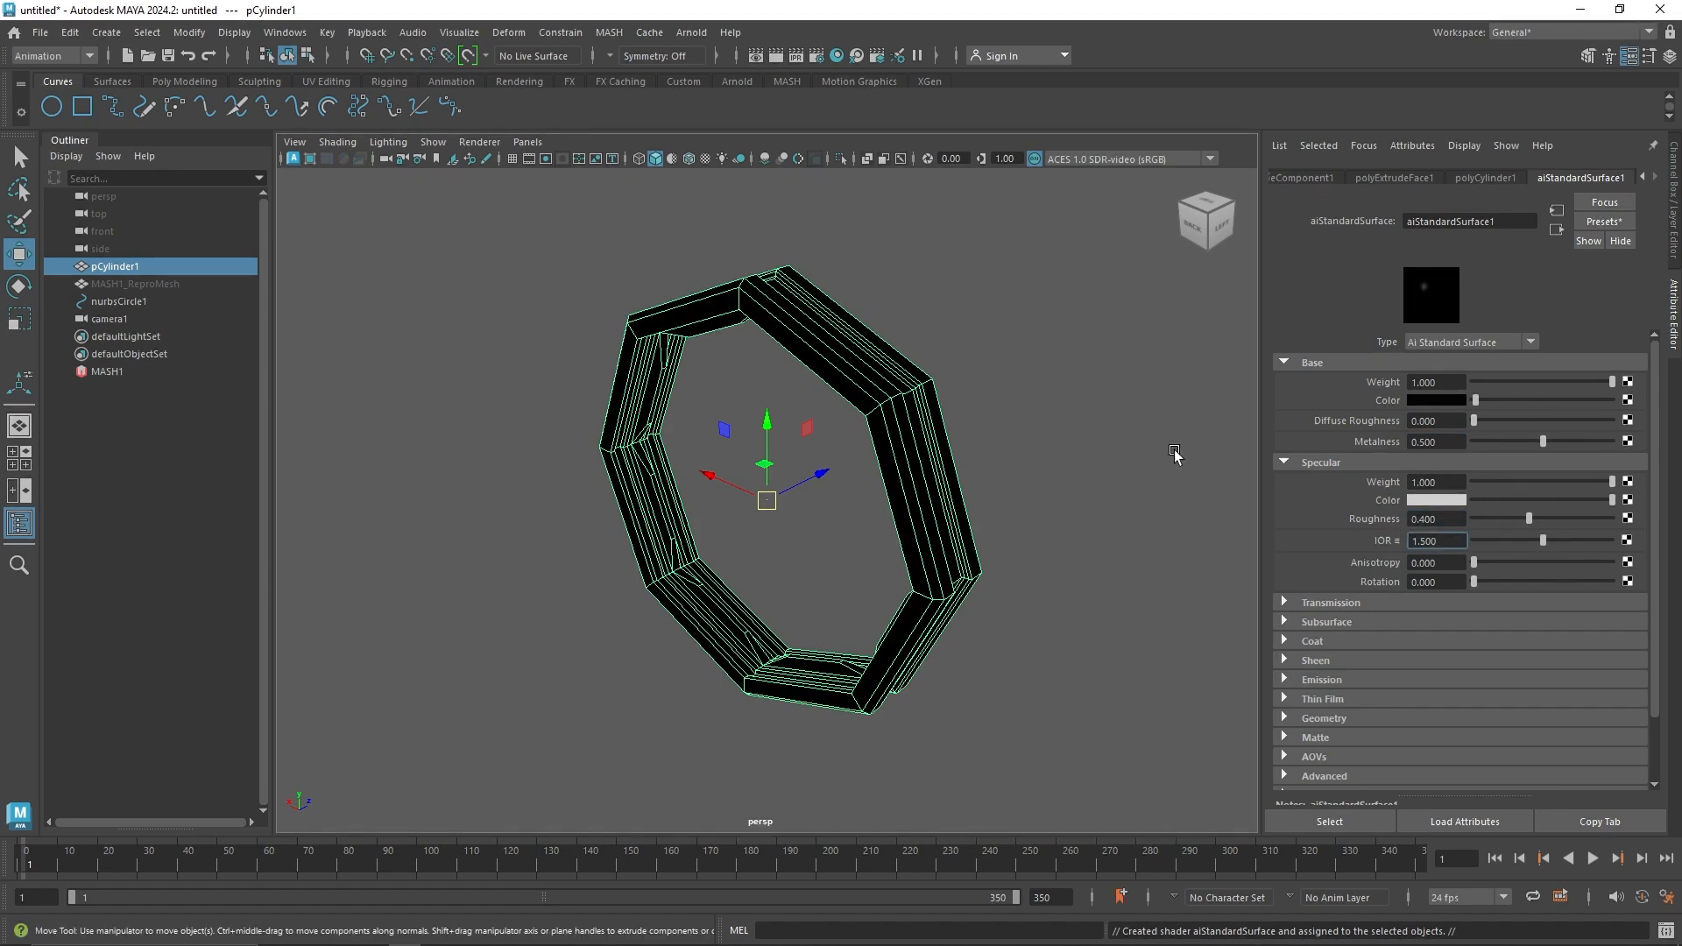
Step: Switch pCylinder1 to face selection and select the wide face loop around the ring's outer side
scroll(801, 405, up, 2)
alt+drag(908, 379, 822, 343)
right_drag(822, 343, 820, 385)
scroll(835, 400, up, 2)
alt+drag(820, 386, 736, 356)
alt+right_drag(736, 356, 781, 391)
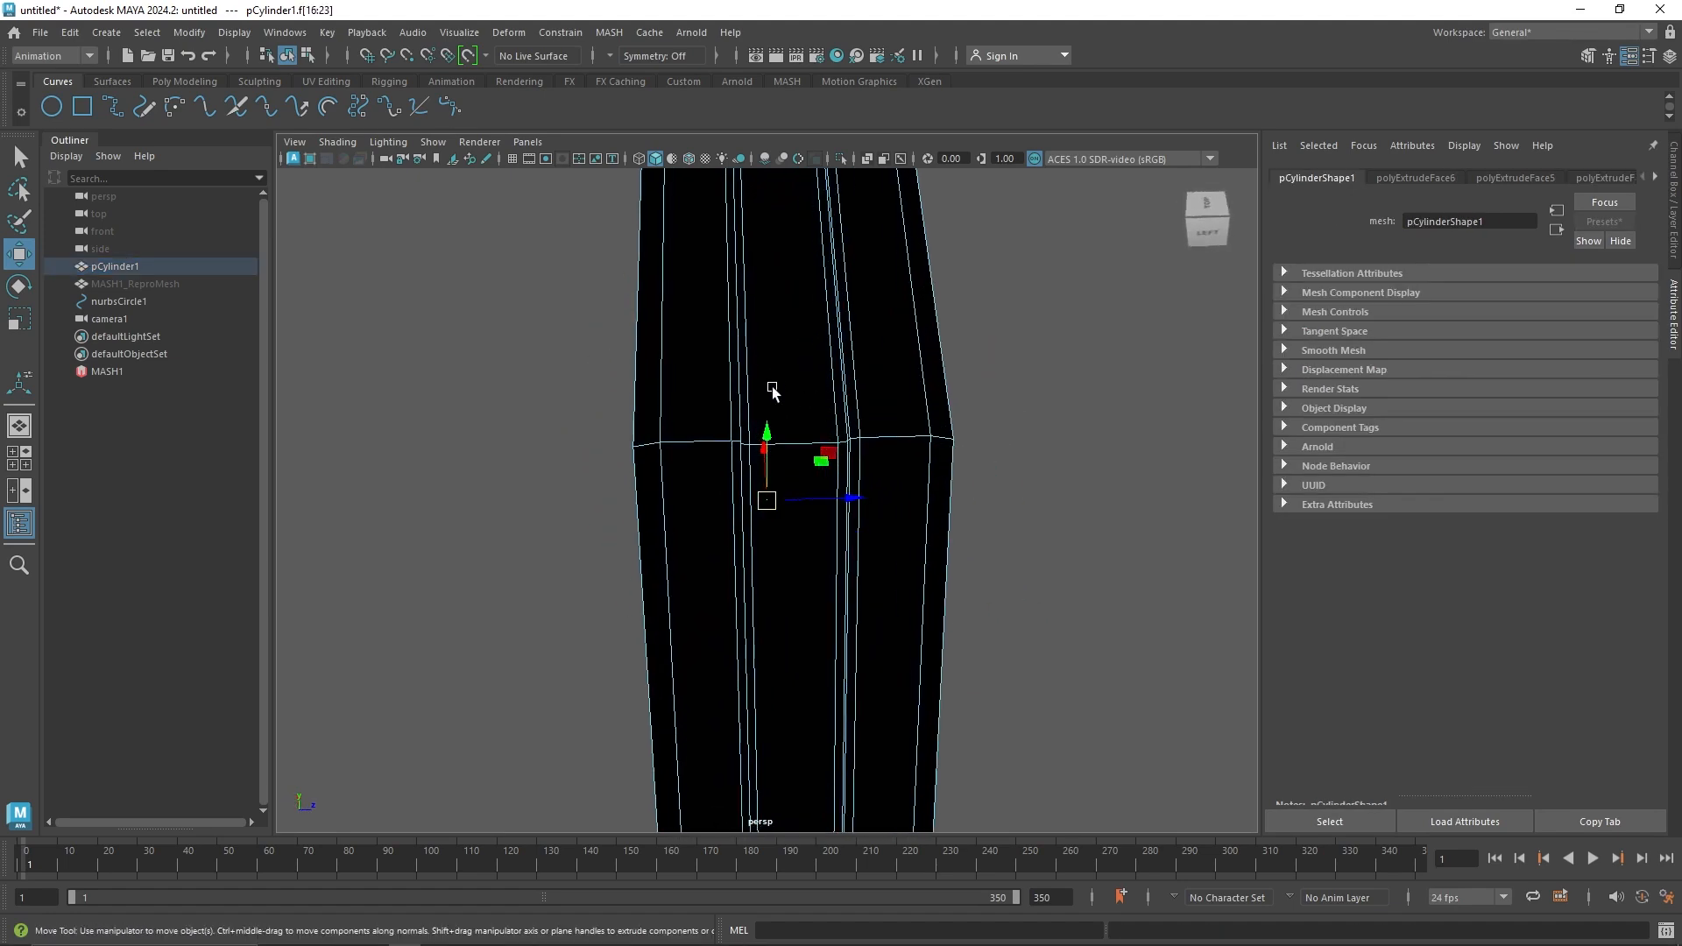
alt+drag(780, 391, 687, 346)
alt+middle_drag(687, 345, 739, 377)
click(720, 415)
alt+drag(721, 421, 556, 365)
click(555, 366)
shift+double_click(524, 423)
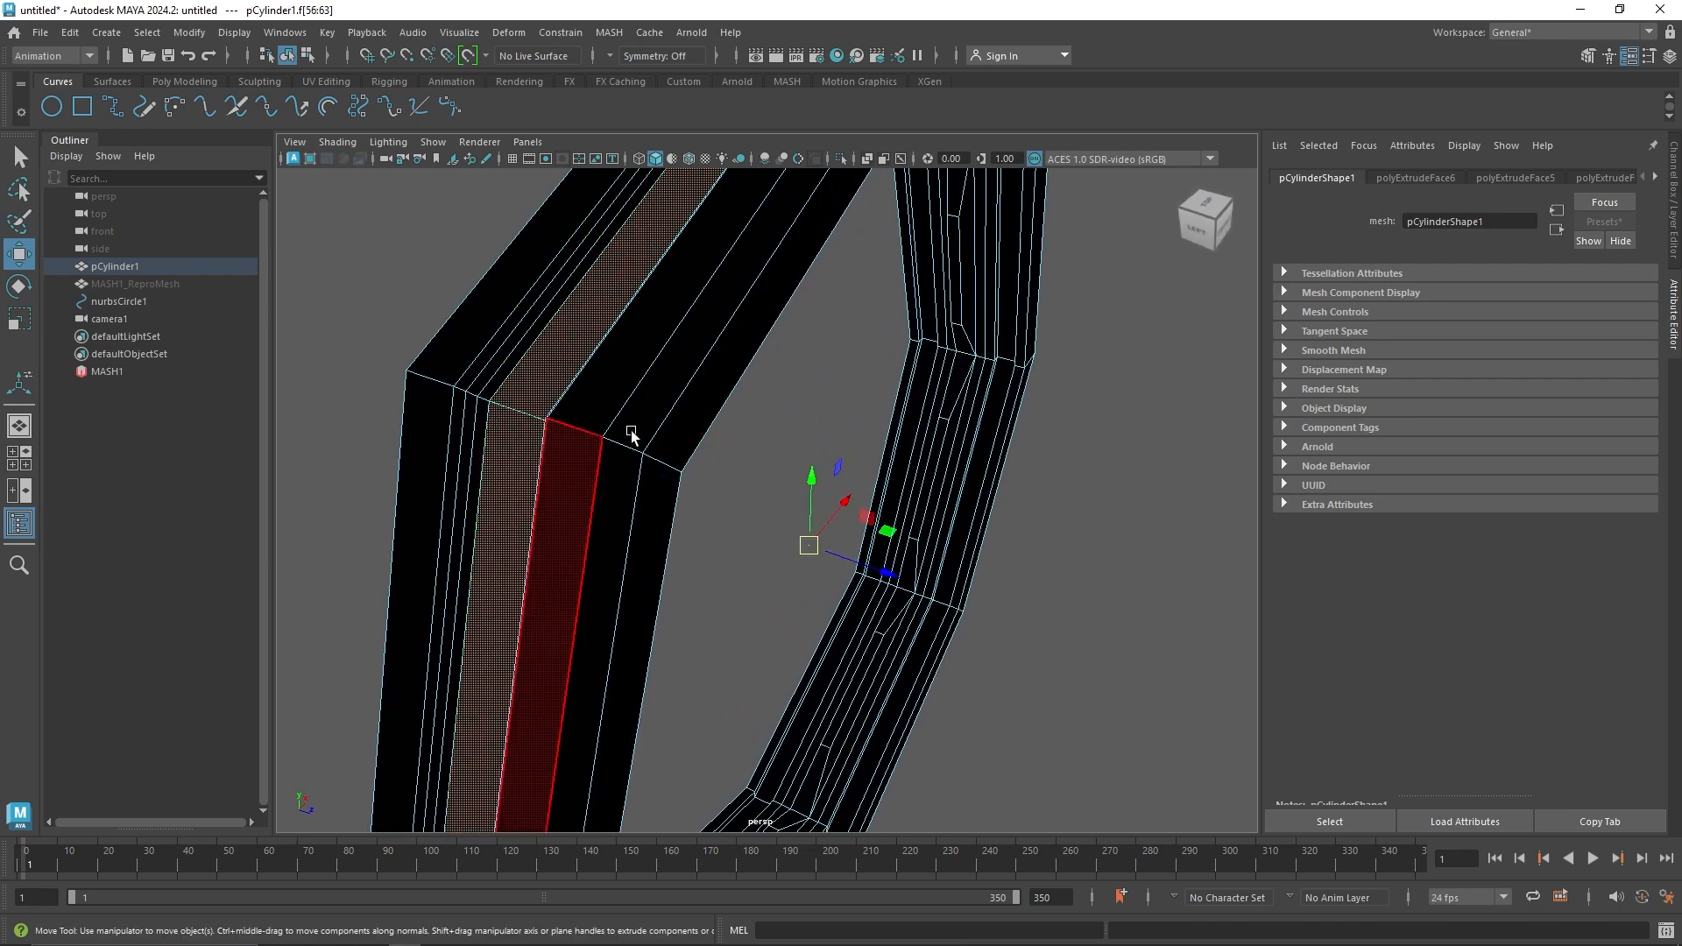
Step: Assign a new aiStandardSurface material to the selected face loop and name it B_Emi
alt+drag(621, 434, 909, 450)
alt+right_drag(909, 450, 812, 809)
click(627, 477)
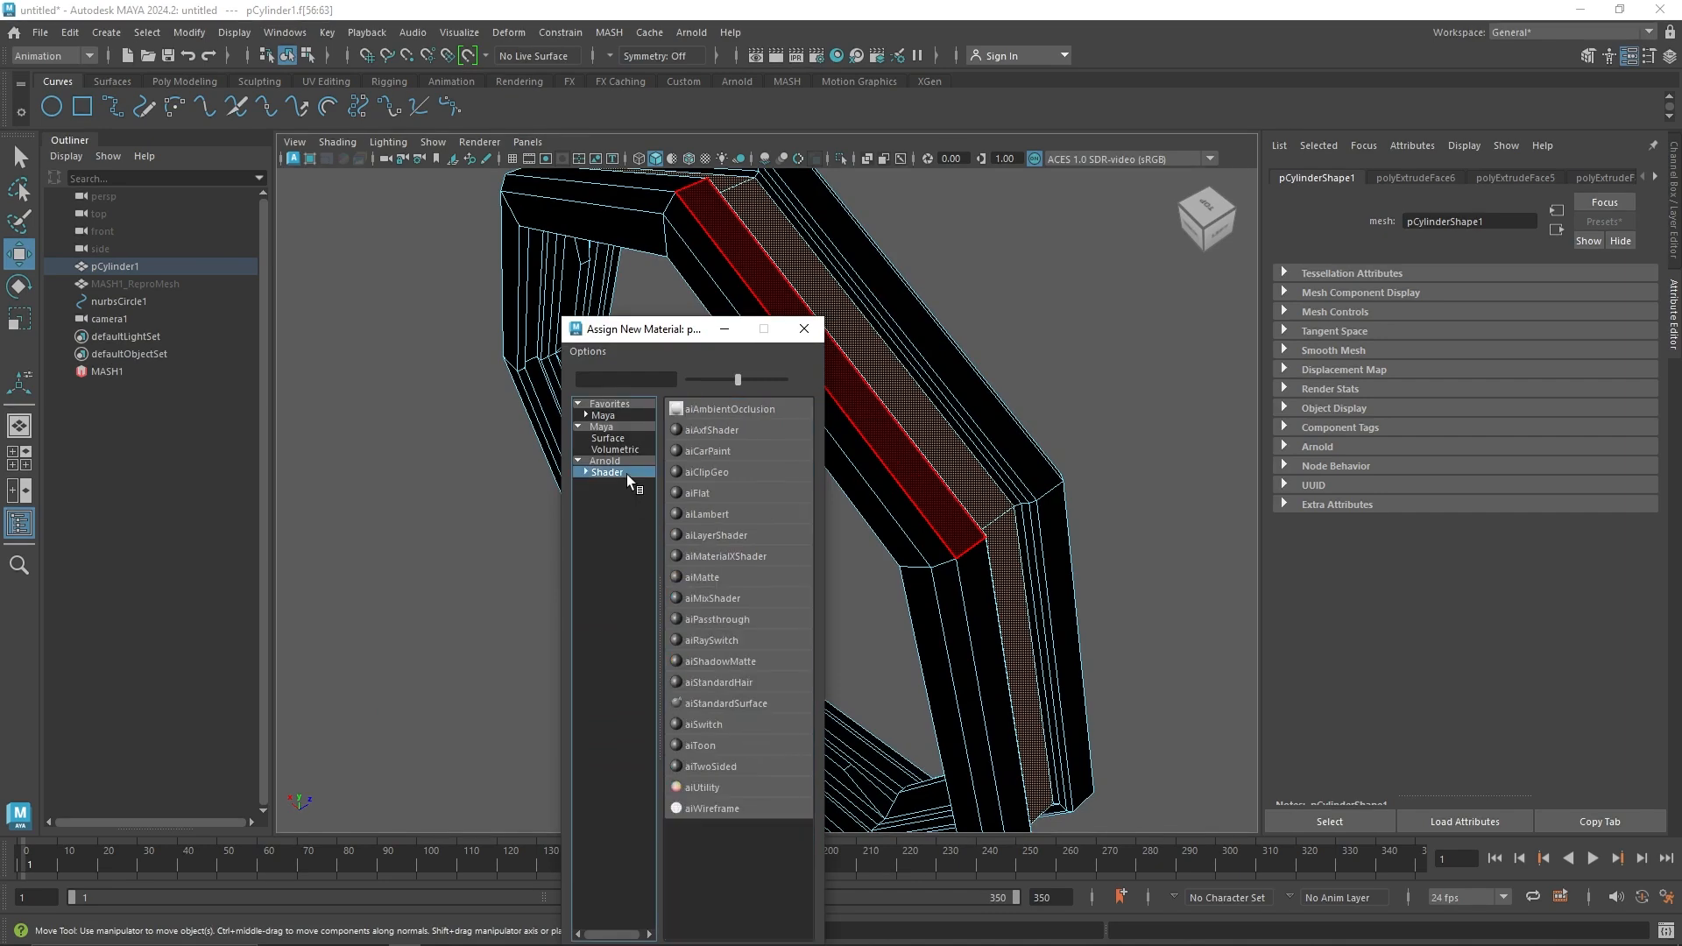
click(755, 696)
double_click(1480, 221)
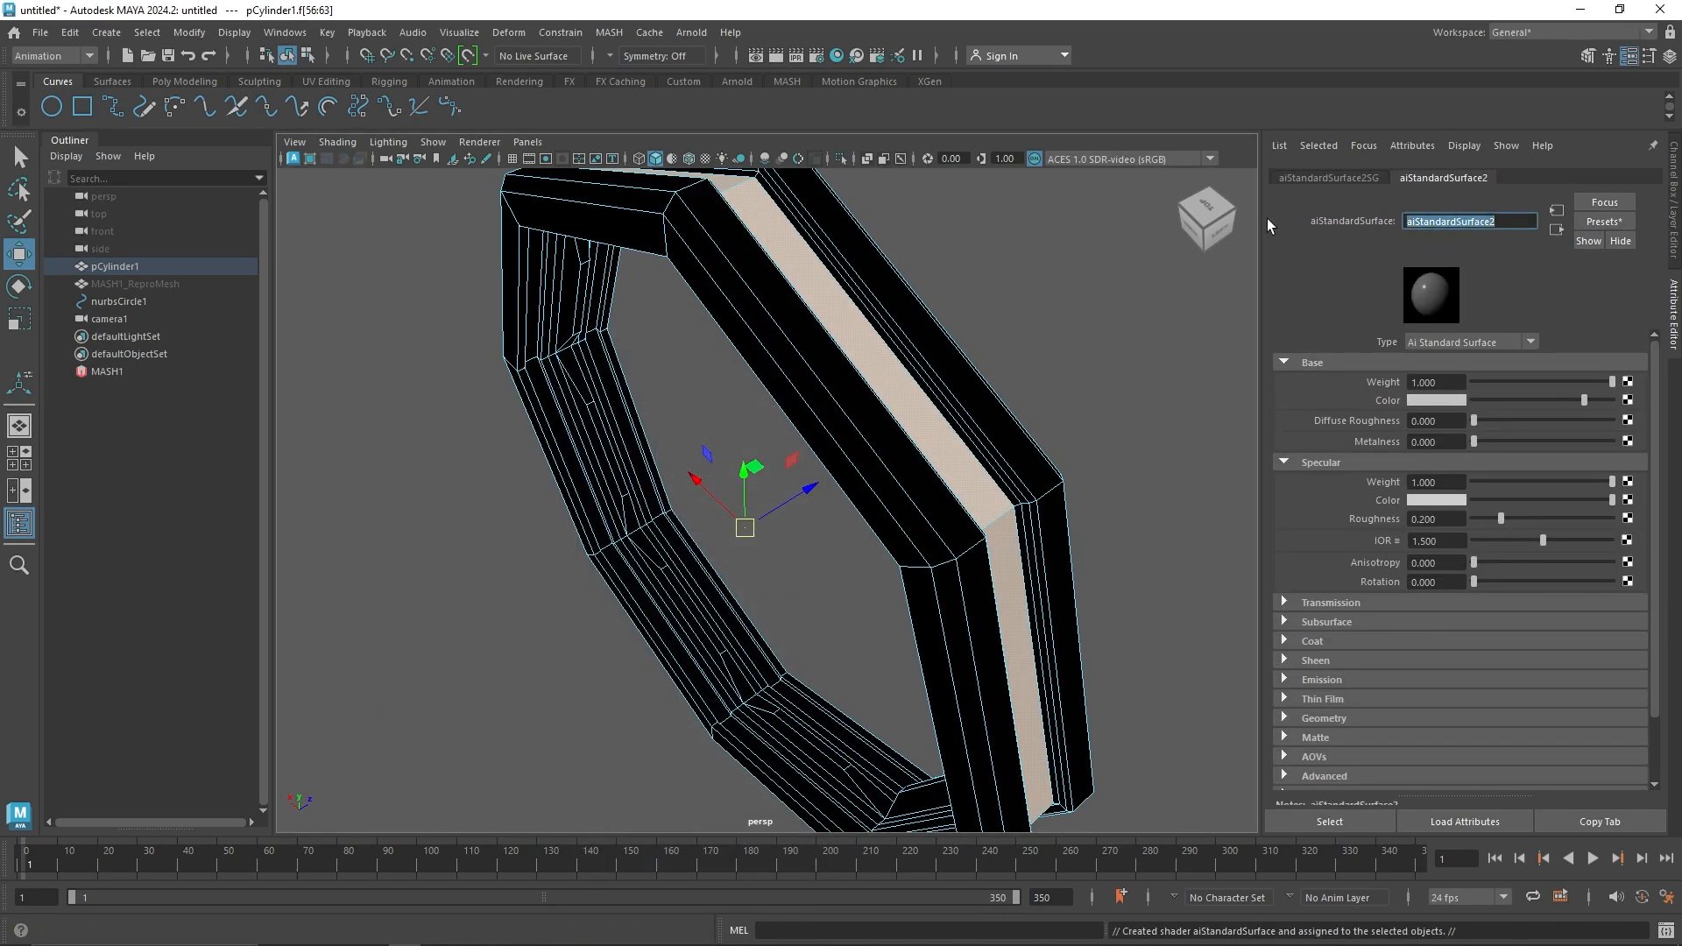
text(B_Emi)
Step: Try to apply the Incandescent_Bulb preset to the B_Emi material
click(1604, 221)
mouse_move(1526, 578)
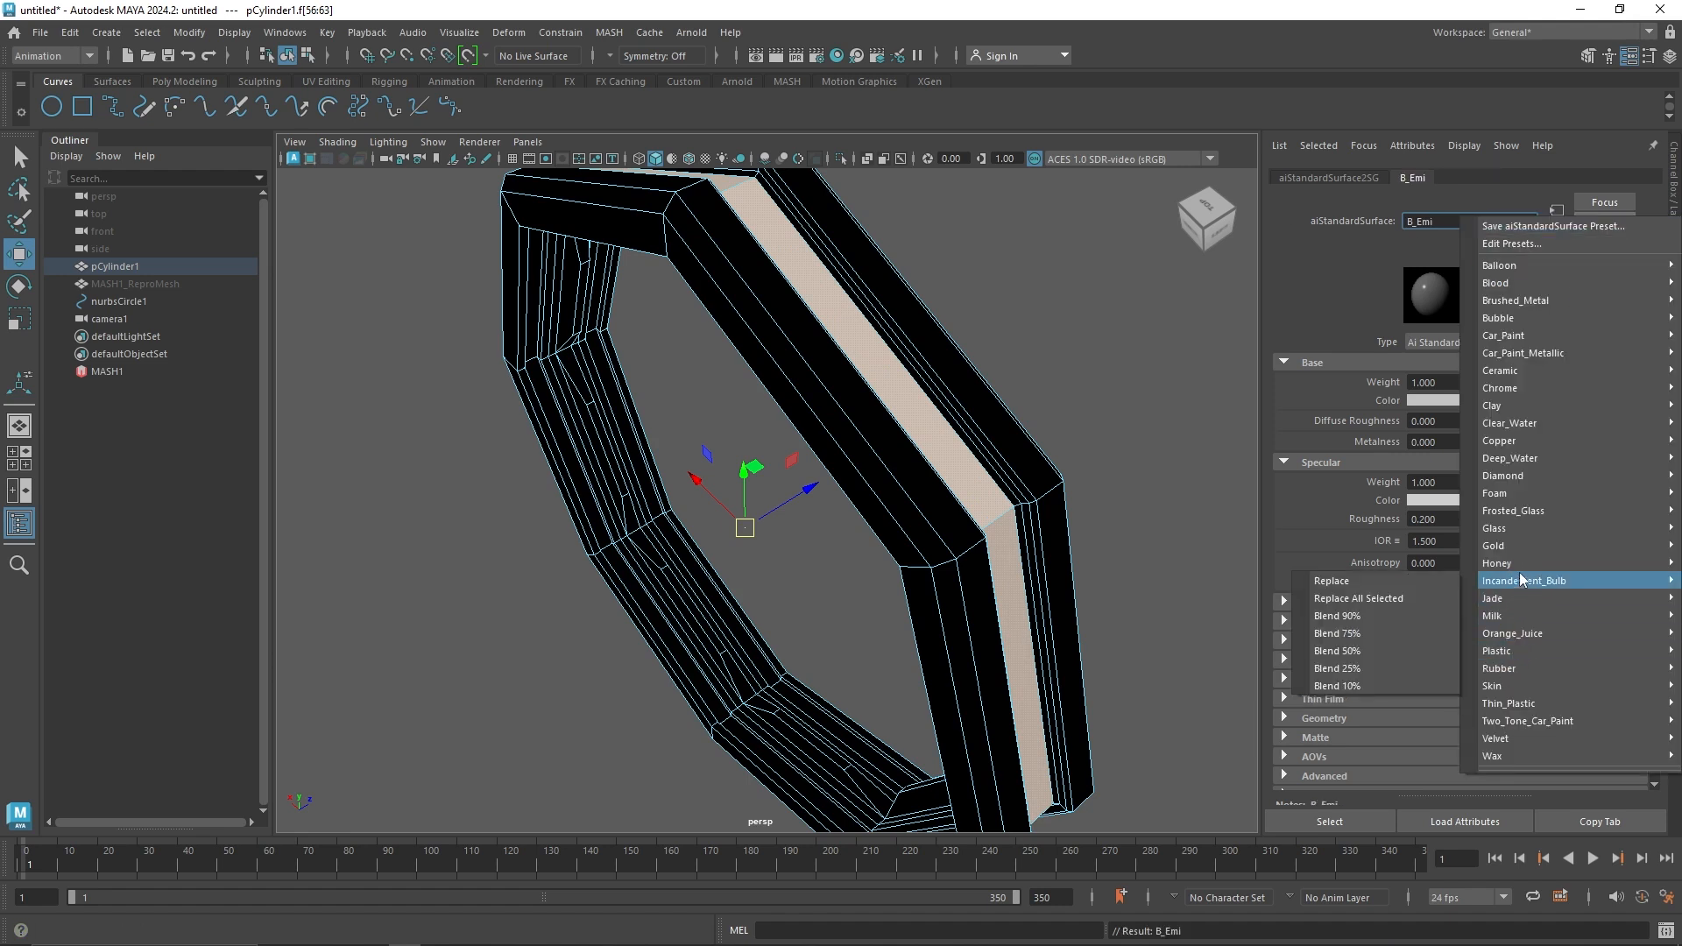
click(1416, 597)
click(1597, 222)
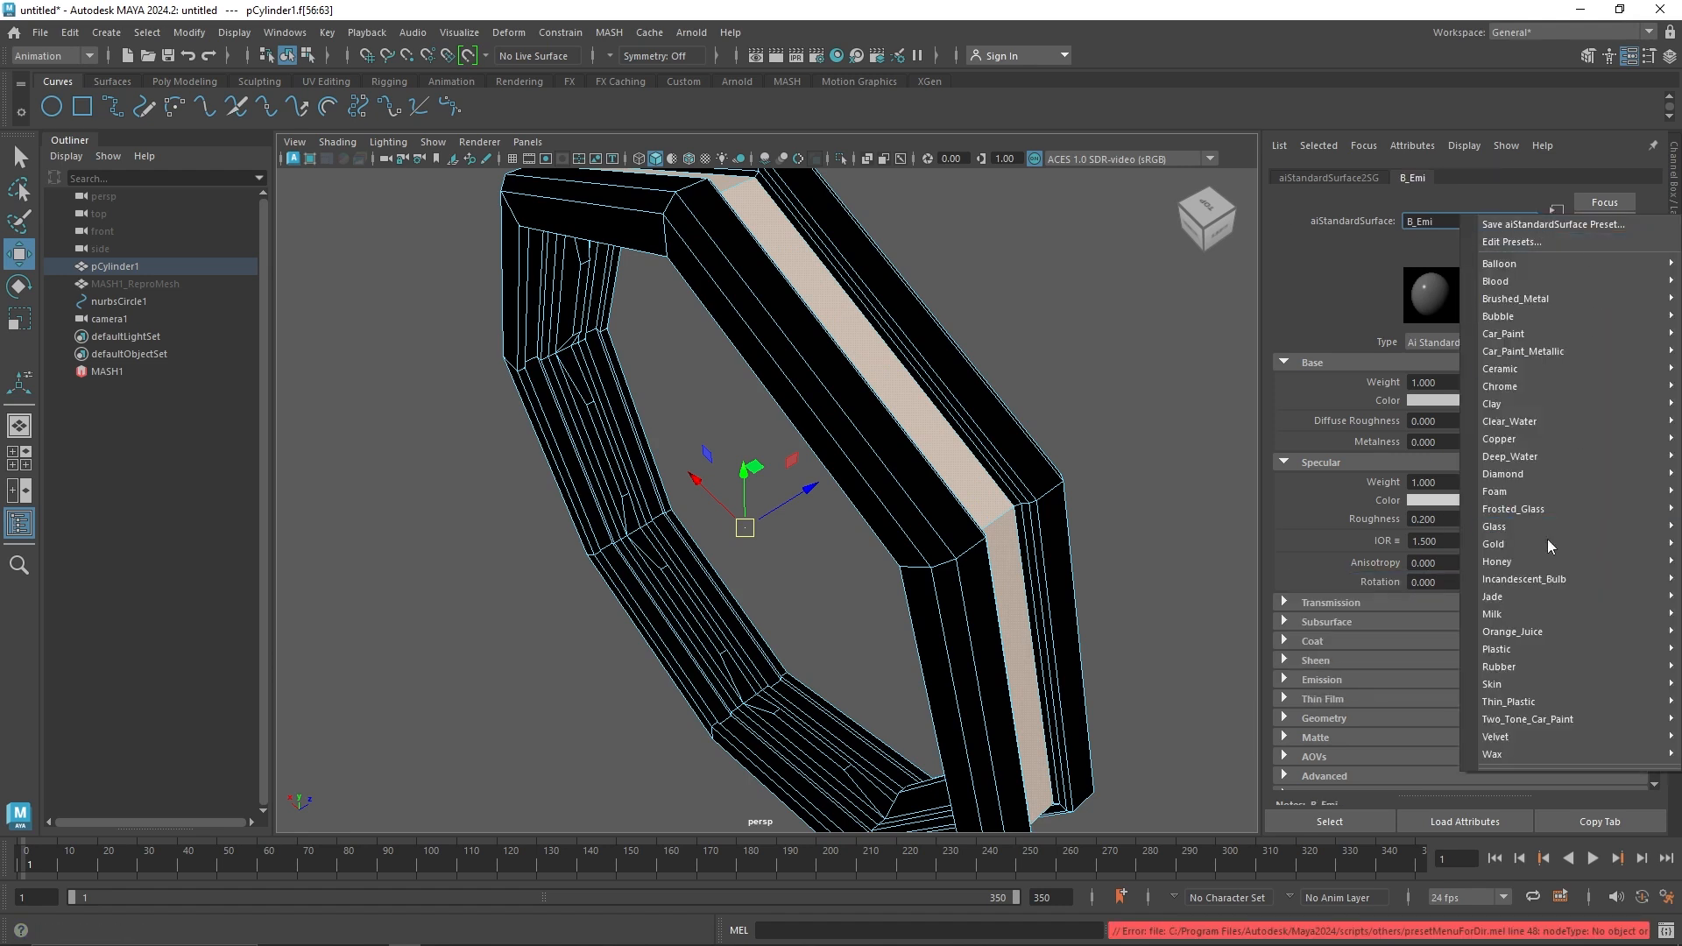
click(1437, 596)
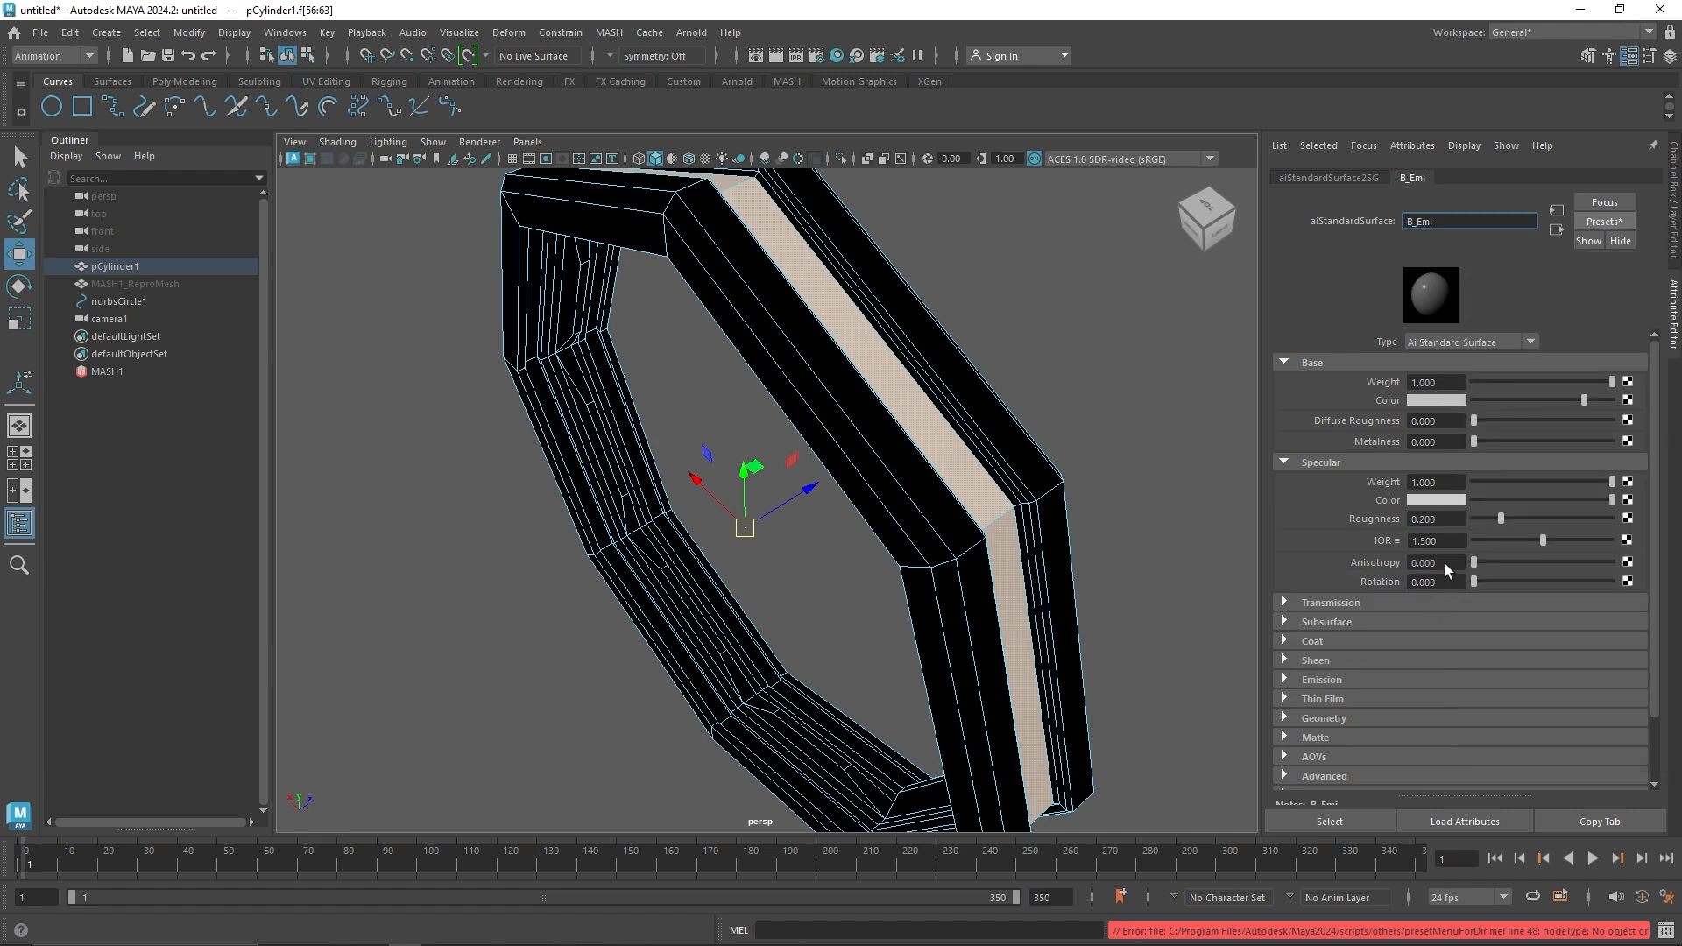
Step: Set B_Emi's emission weight to 2 and its emission color to a bright light blue
click(1395, 363)
click(1369, 383)
click(1347, 478)
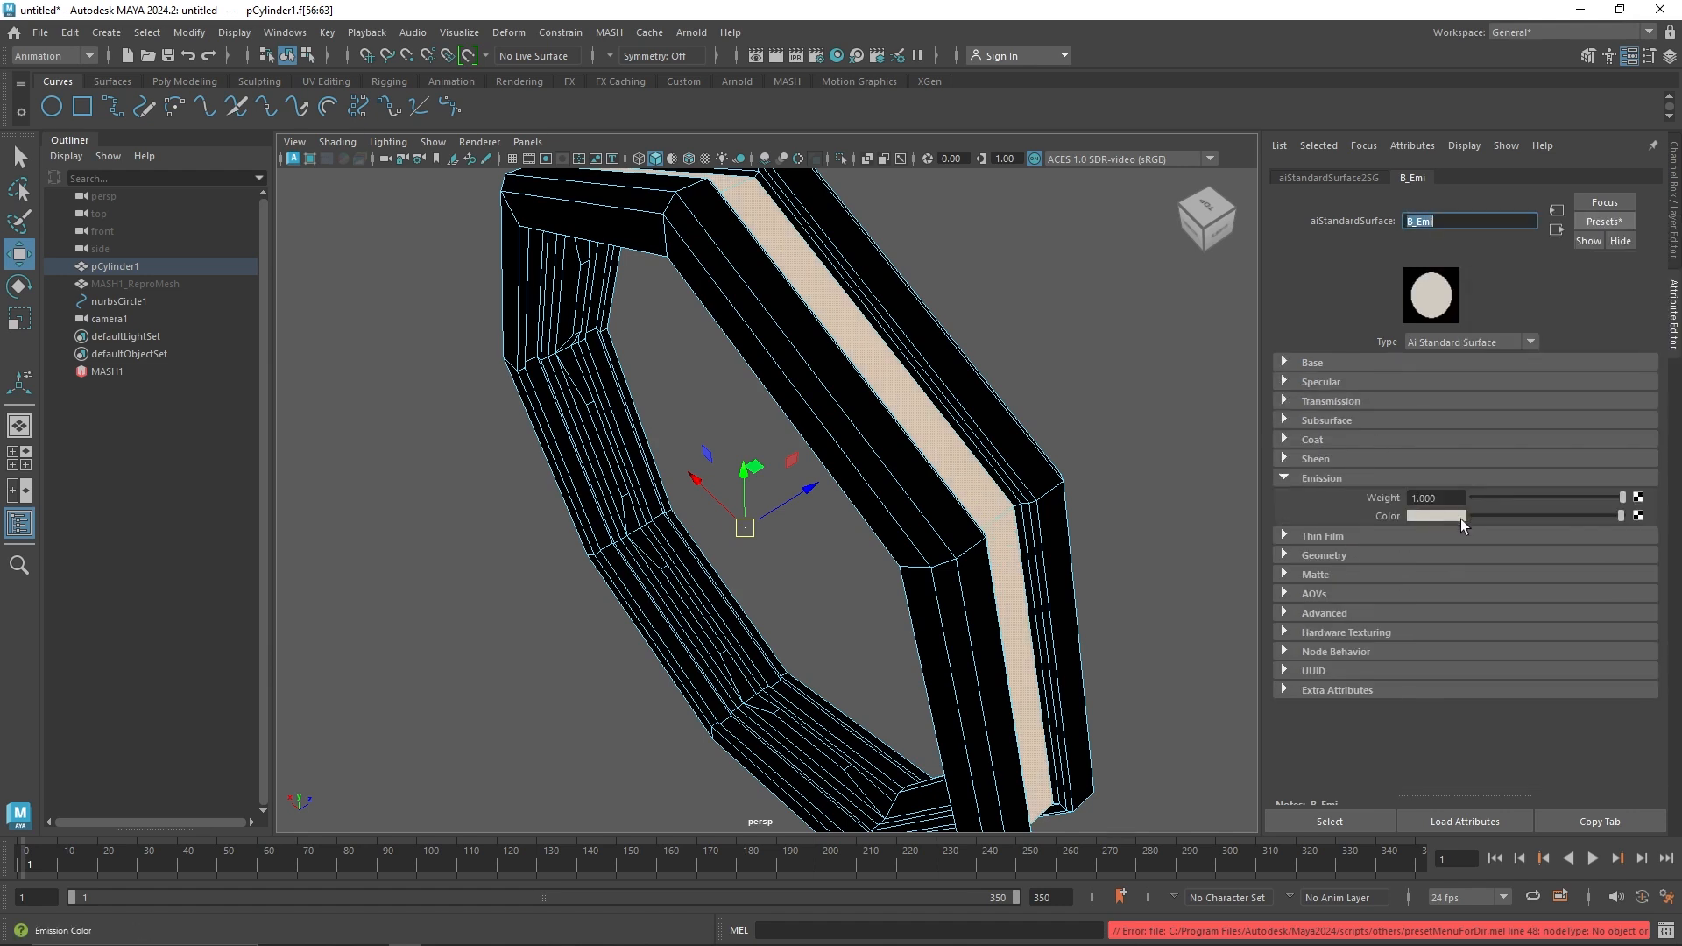
click(1454, 518)
click(1457, 474)
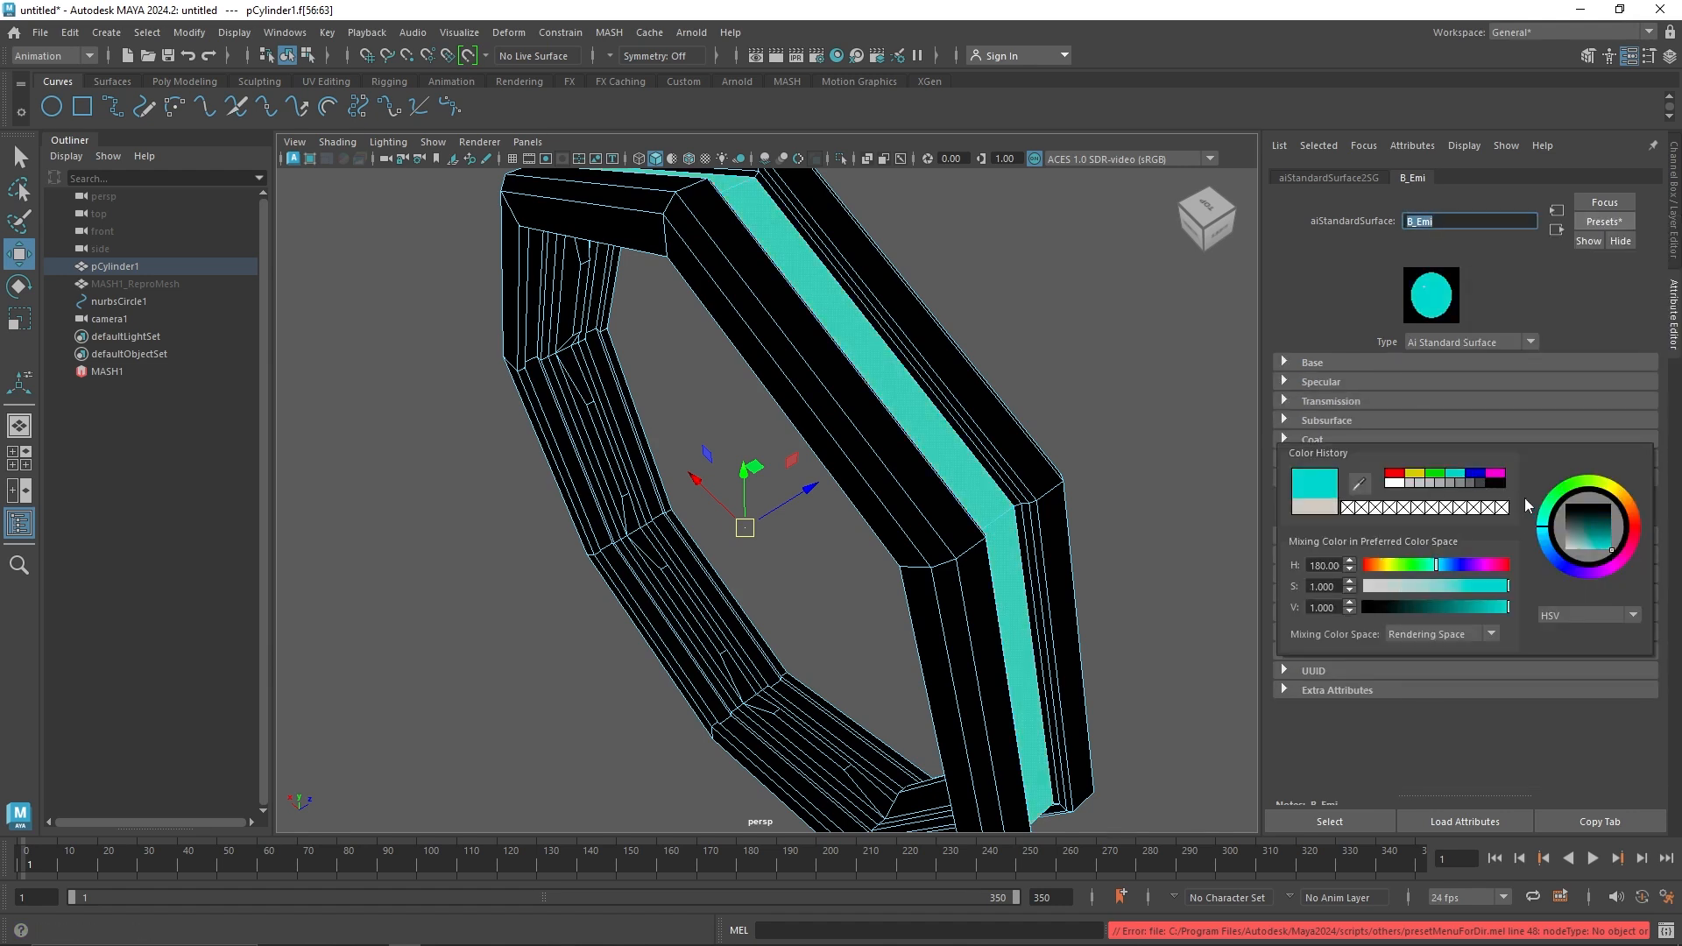
click(1546, 547)
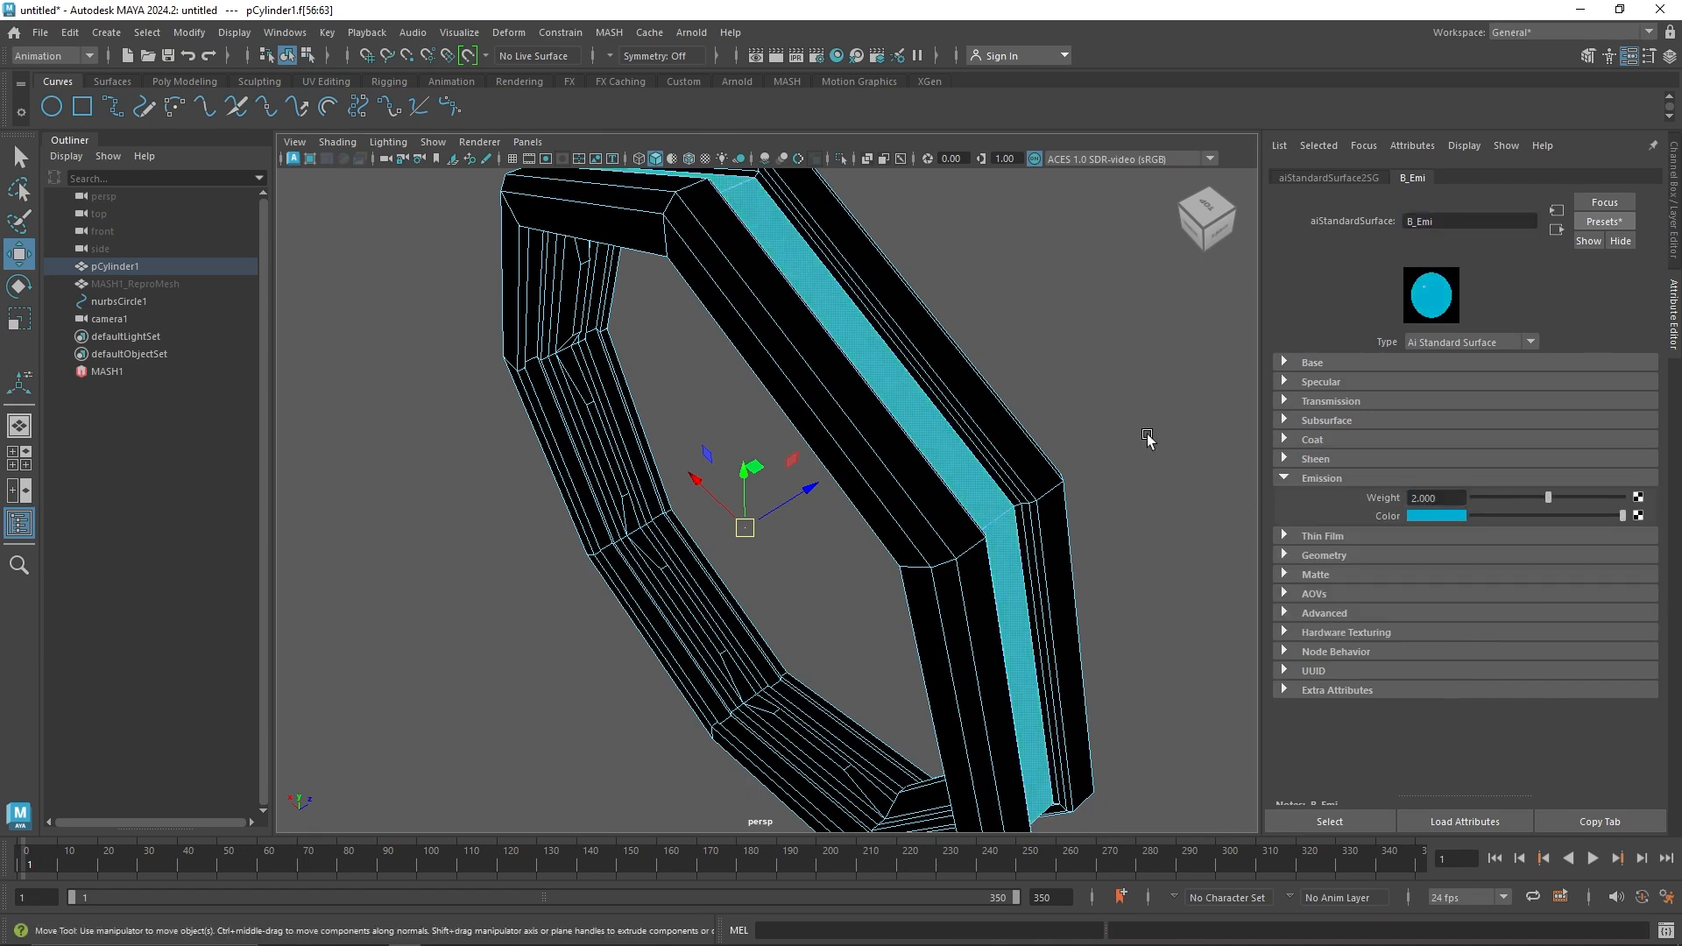
click(1148, 434)
Step: Select the two narrow face loops along the inner side of the ring
scroll(582, 420, up, 8)
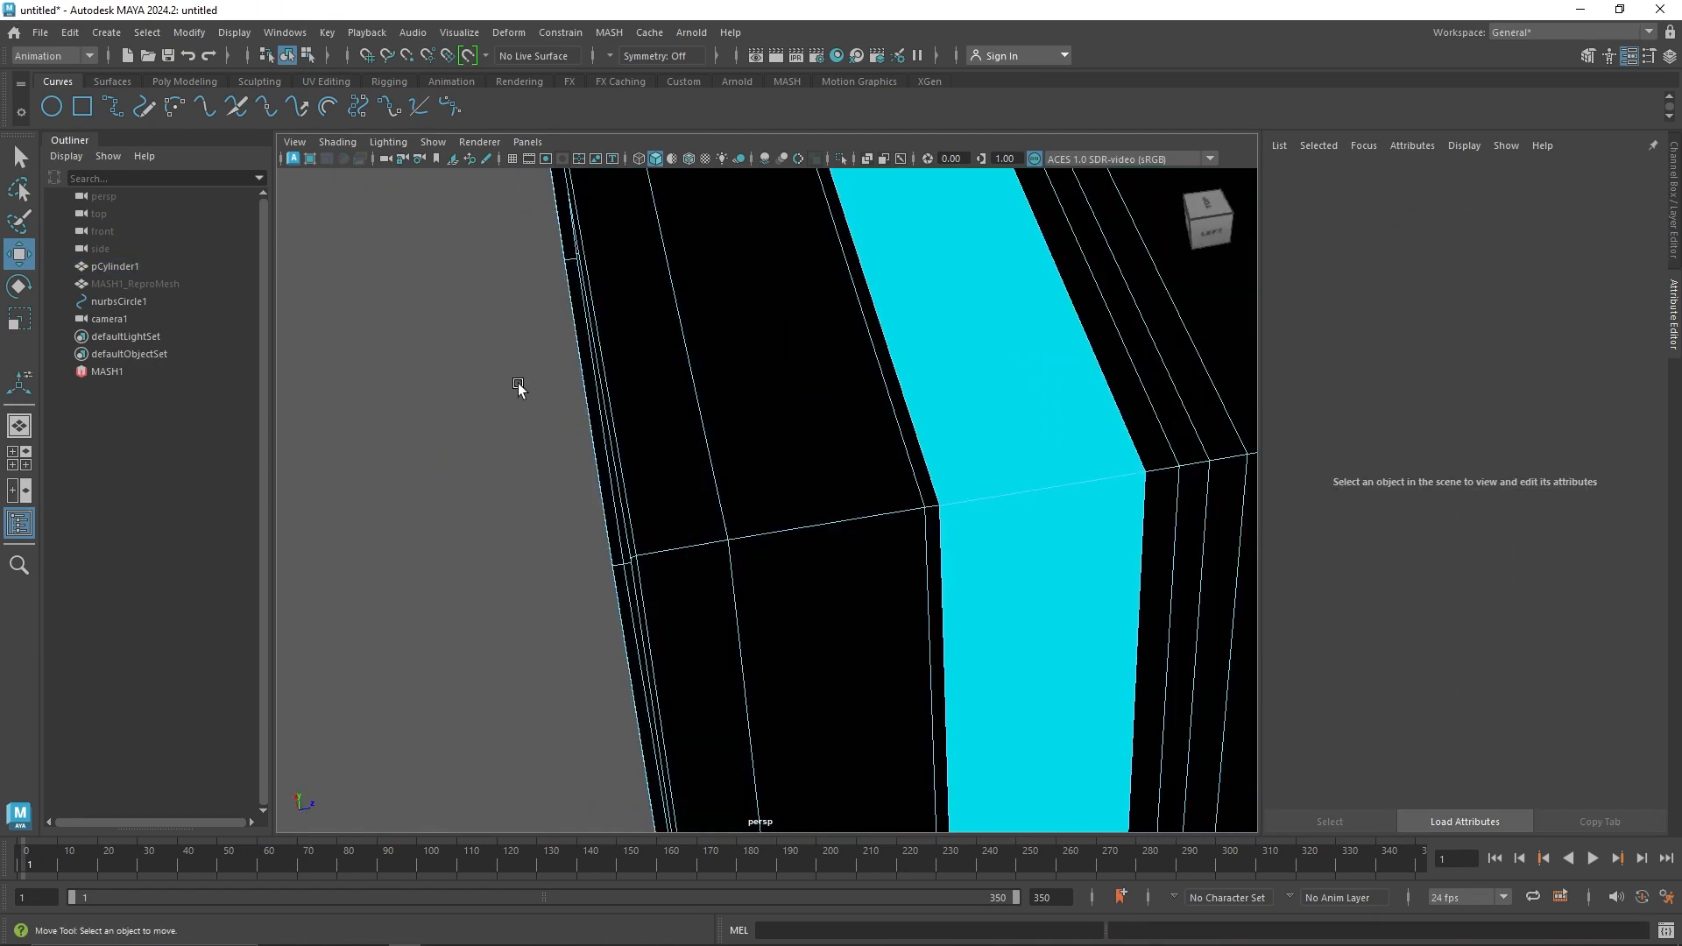
scroll(521, 396, down, 5)
click(613, 384)
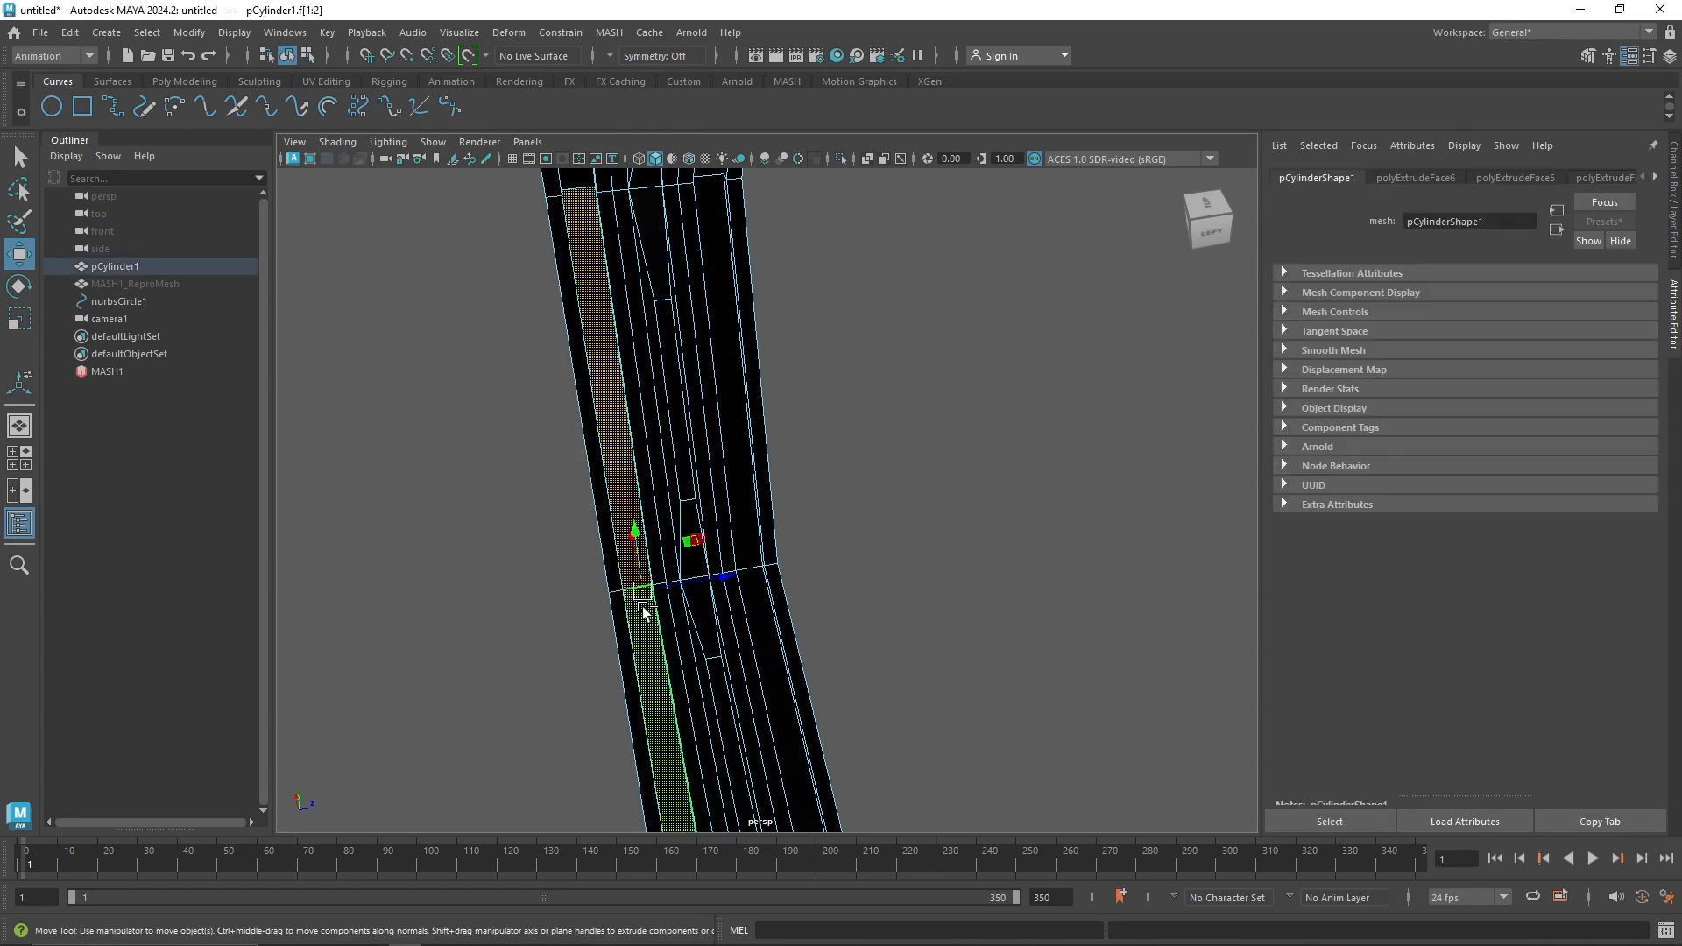
key(q)
double_click(751, 600)
Step: Assign a new aiStandardSurface material to the selected inner face loops
alt+drag(751, 599, 696, 556)
right_drag(618, 445, 648, 892)
click(635, 473)
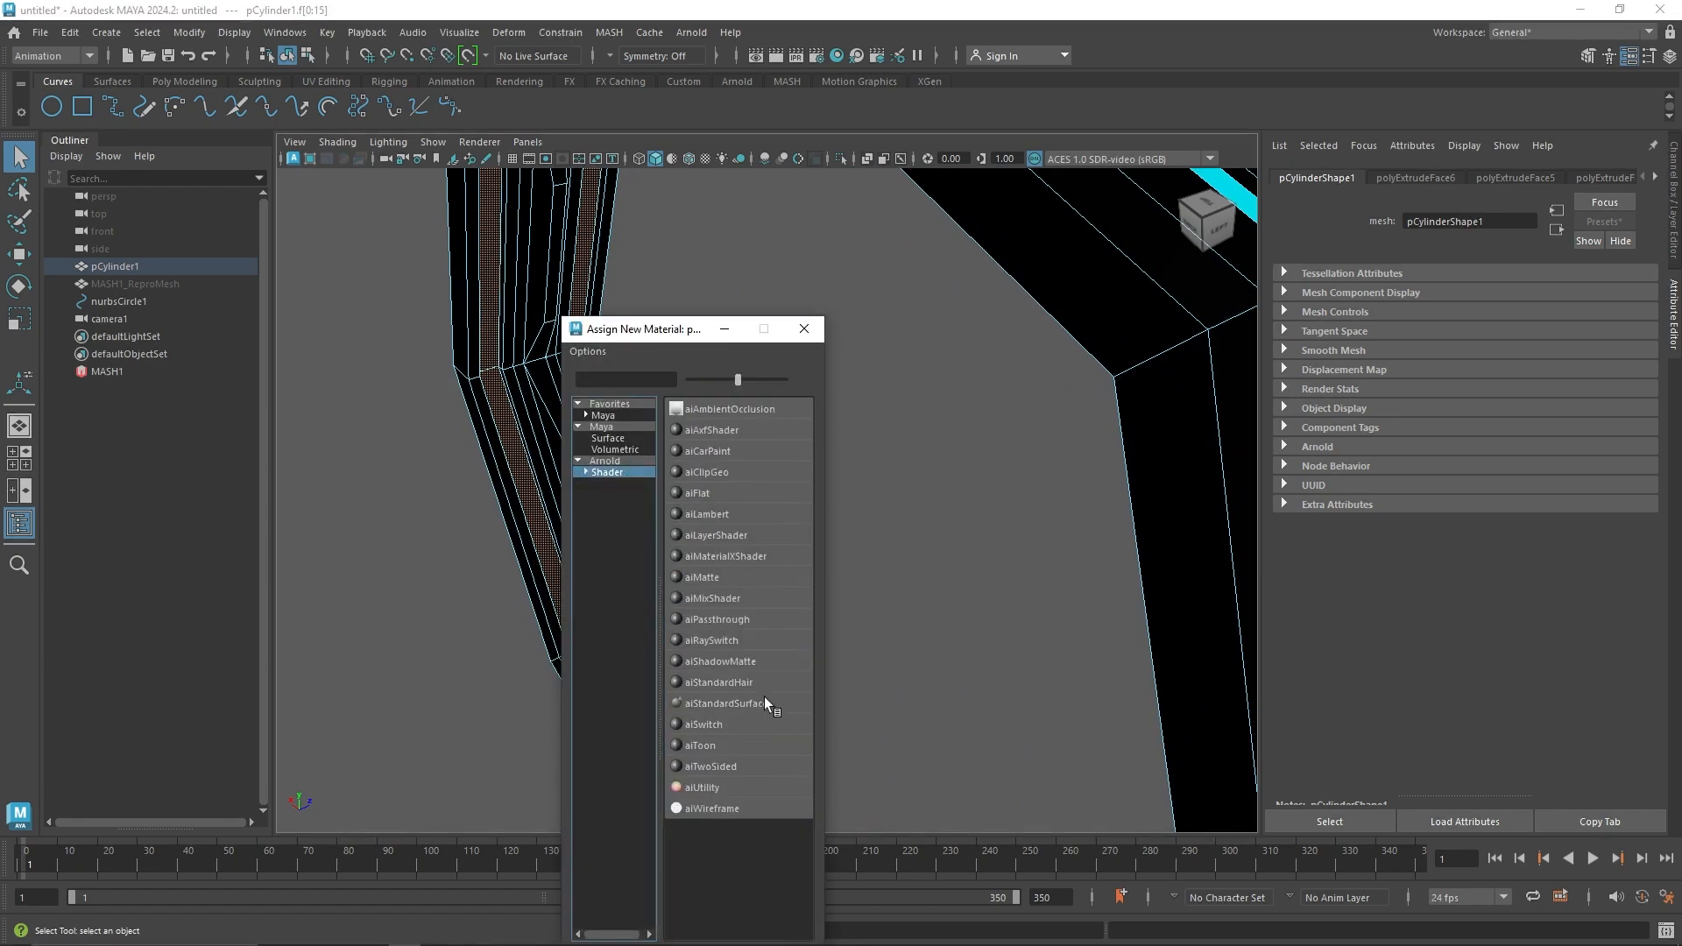
click(724, 704)
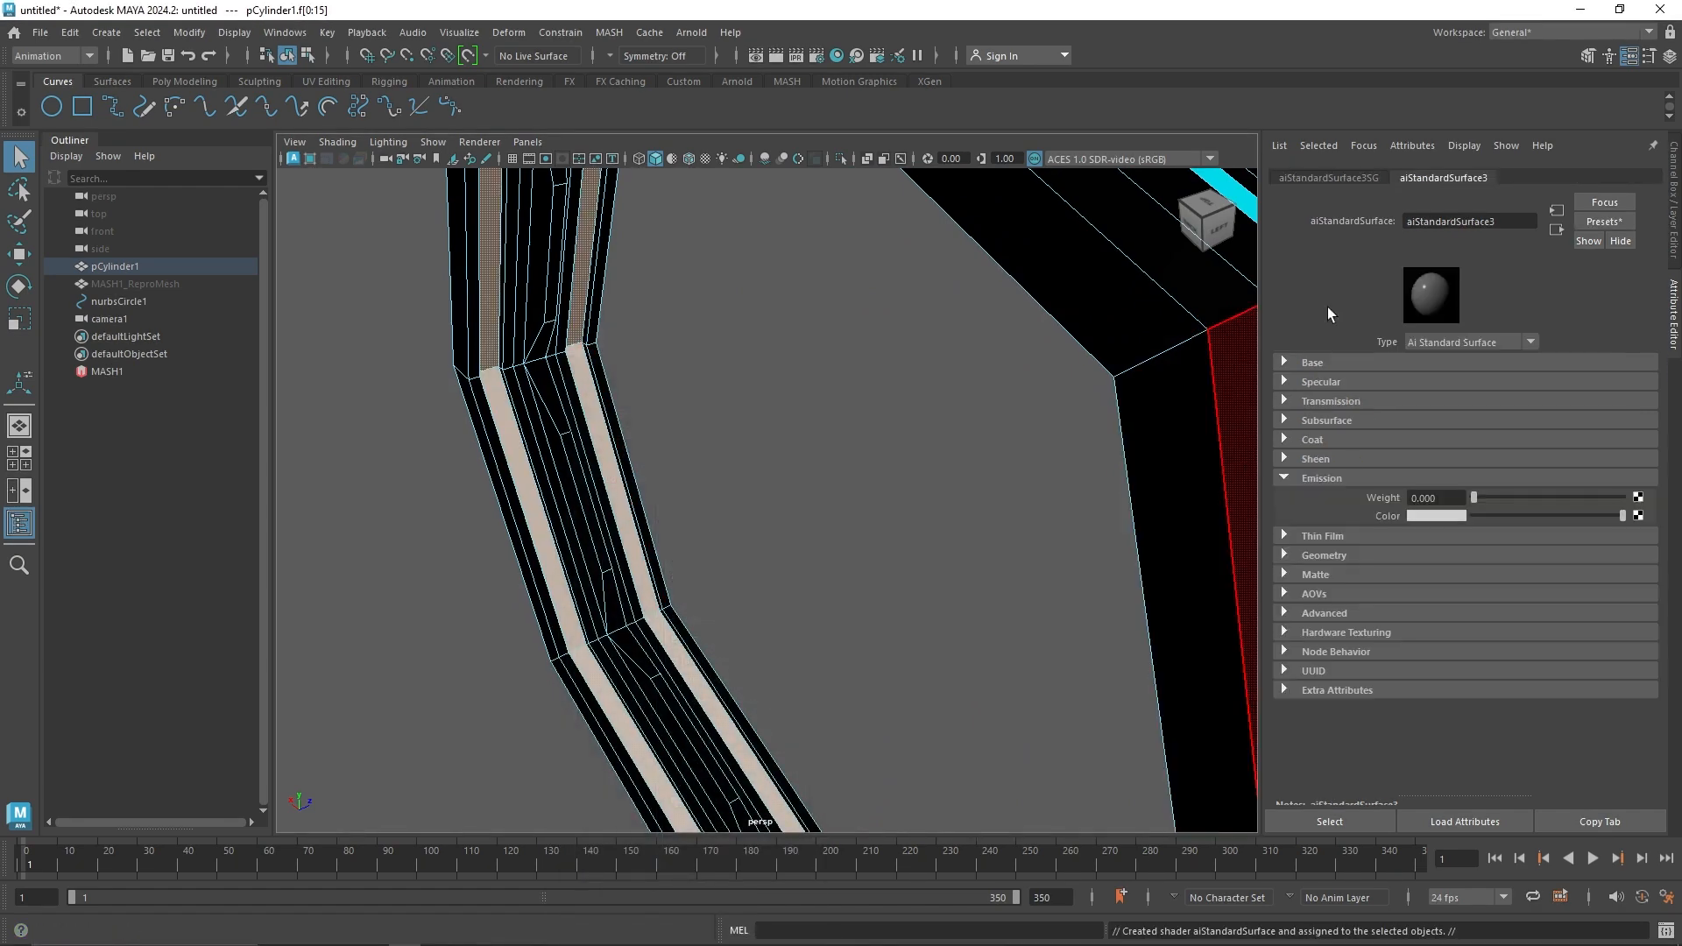
Step: Give the new material an orange emission with weight 2, starting from the Incandescent_Bulb preset
click(1602, 221)
mouse_move(1525, 582)
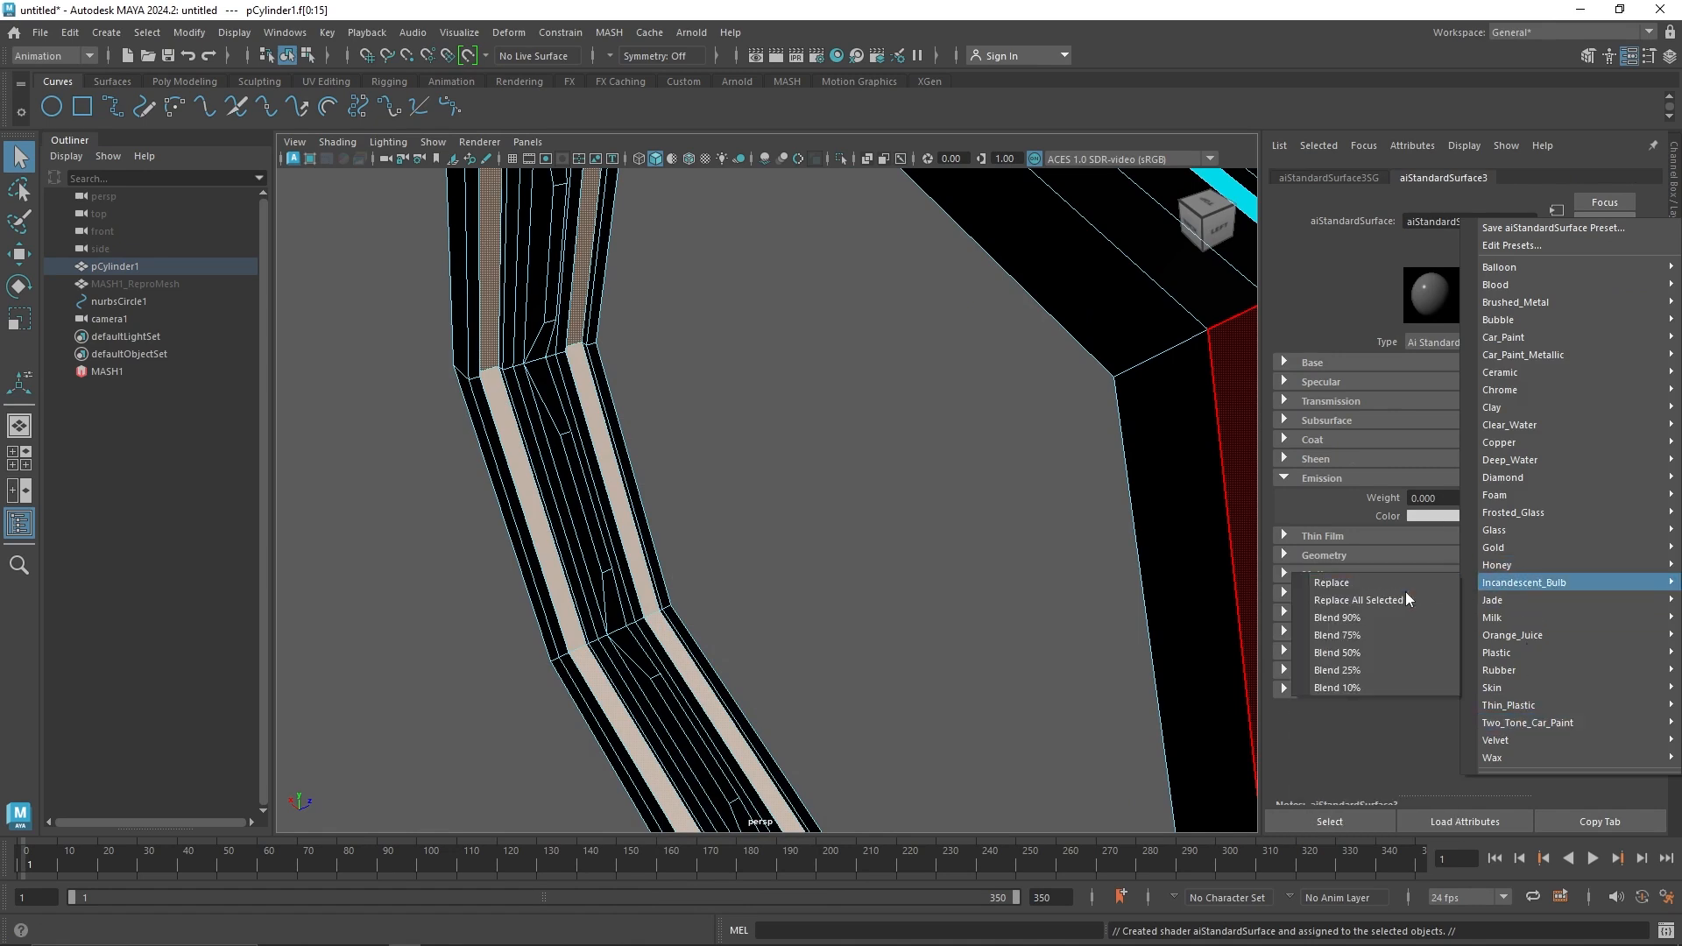
click(1406, 592)
click(1450, 512)
click(1619, 511)
drag(1620, 510, 1630, 517)
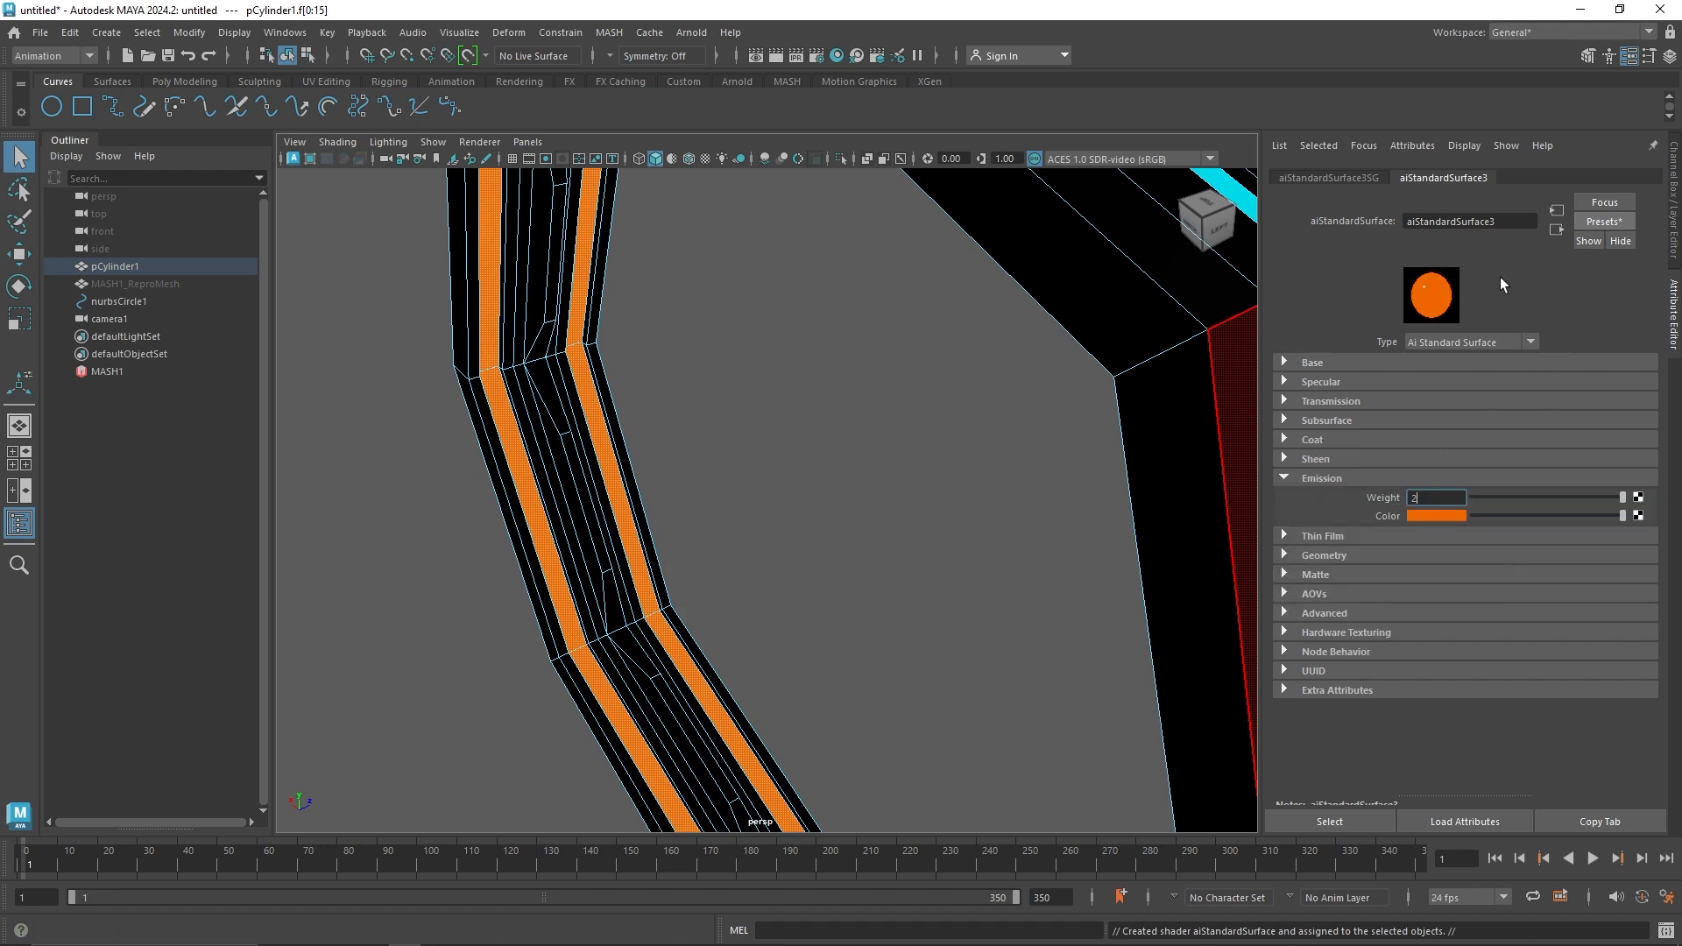
Step: Rename the orange emissive material to O_Emi
click(1483, 225)
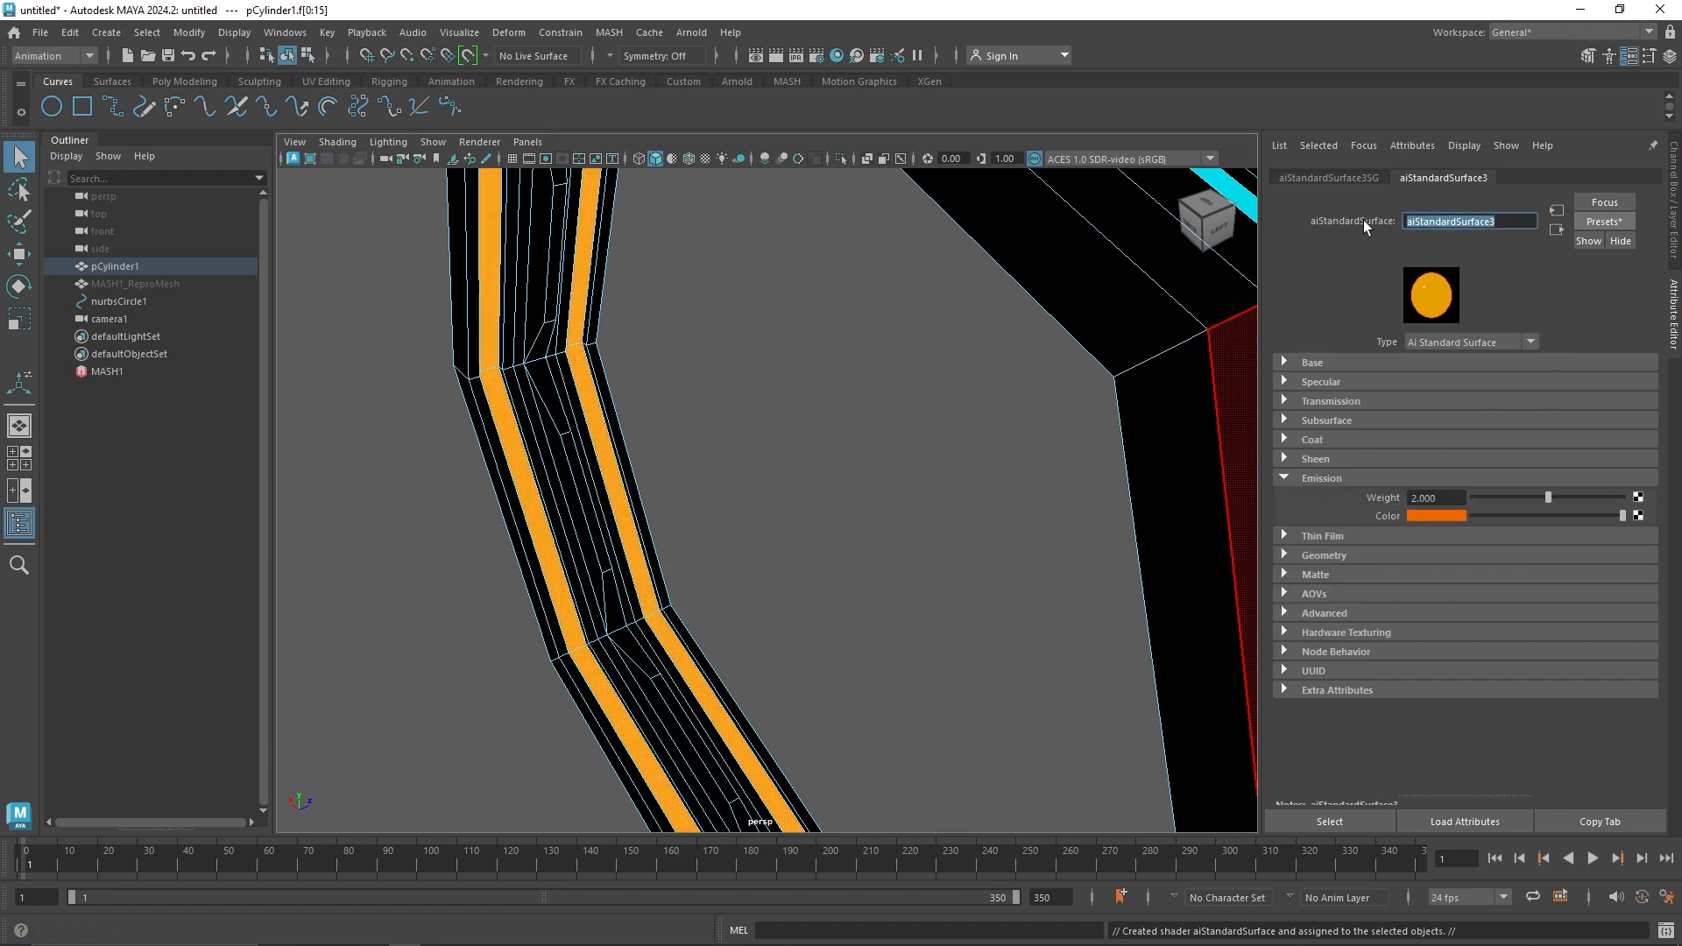
text(O_Emi)
key(Return)
Step: Select a further face loop on the ring and extrude it
key(f)
alt+drag(954, 385, 653, 425)
alt+right_drag(653, 425, 745, 465)
alt+drag(745, 465, 807, 496)
alt+right_drag(807, 496, 844, 561)
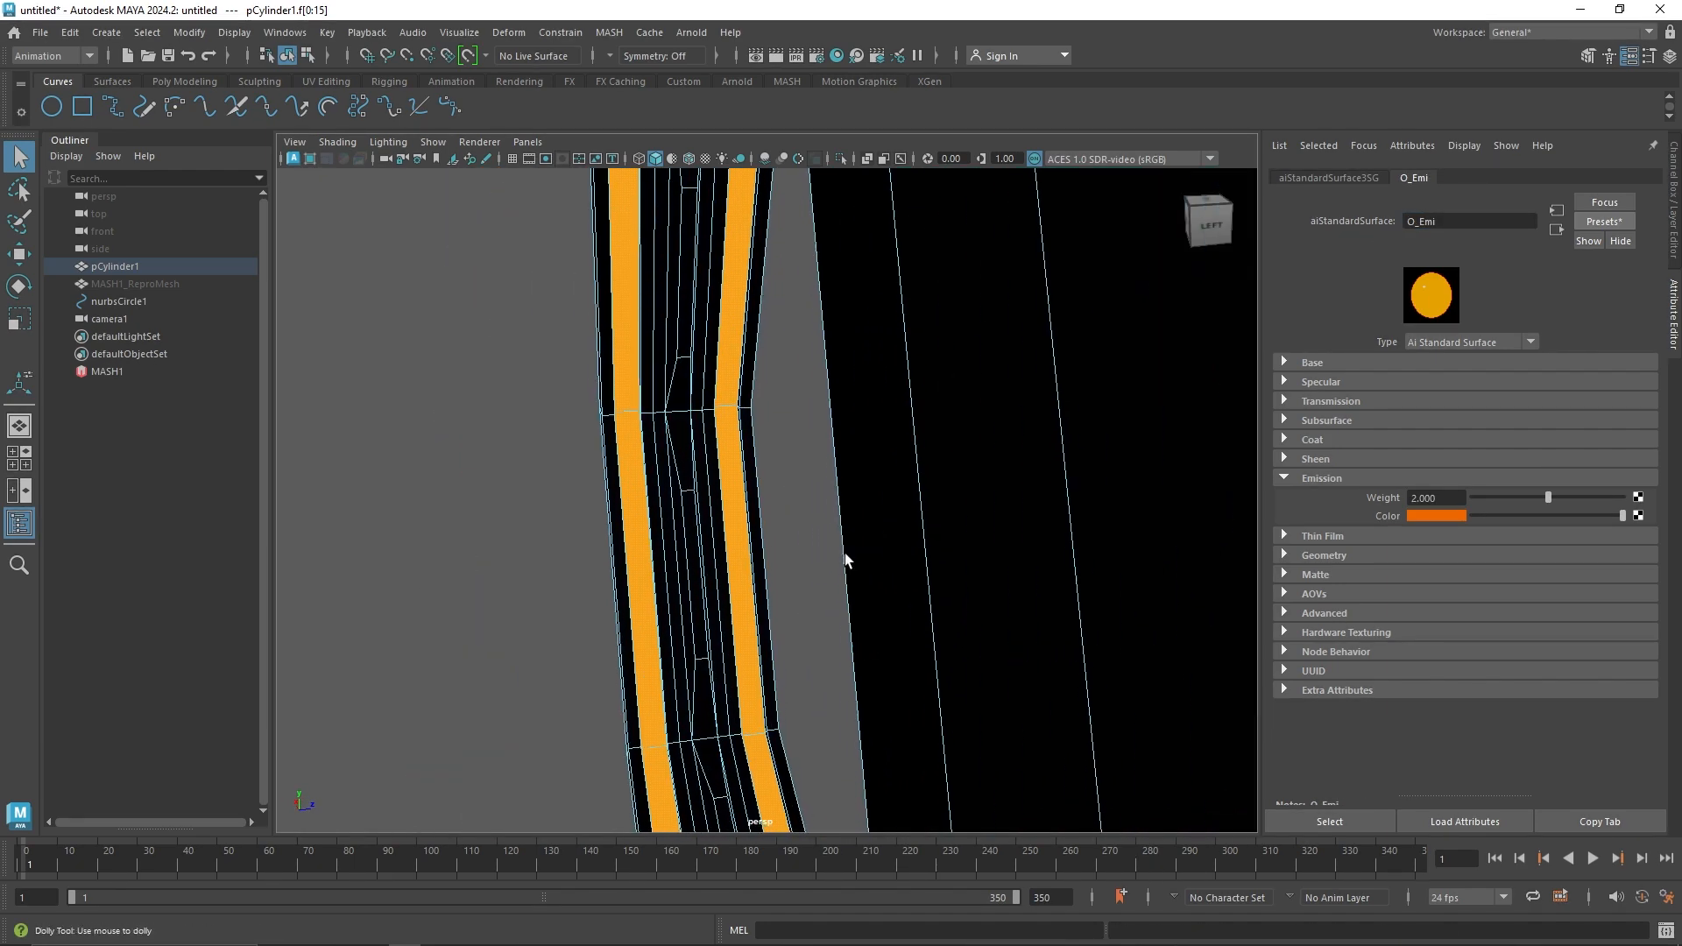
click(688, 504)
alt+drag(669, 380, 740, 477)
click(640, 383)
shift+double_click(964, 507)
key(ctrl+e)
Step: Extrude a second face selection on the ring and return to object mode
alt+drag(863, 454, 801, 439)
alt+right_drag(800, 439, 1195, 577)
click(1051, 430)
key(f)
mouse_move(904, 517)
mouse_down()
mouse_move(947, 518)
mouse_move(912, 515)
mouse_up()
key(ctrl+e)
right_drag(963, 446, 1090, 838)
right_click(963, 446)
right_drag(778, 446, 848, 436)
alt+drag(848, 436, 738, 433)
scroll(738, 441, down, 4)
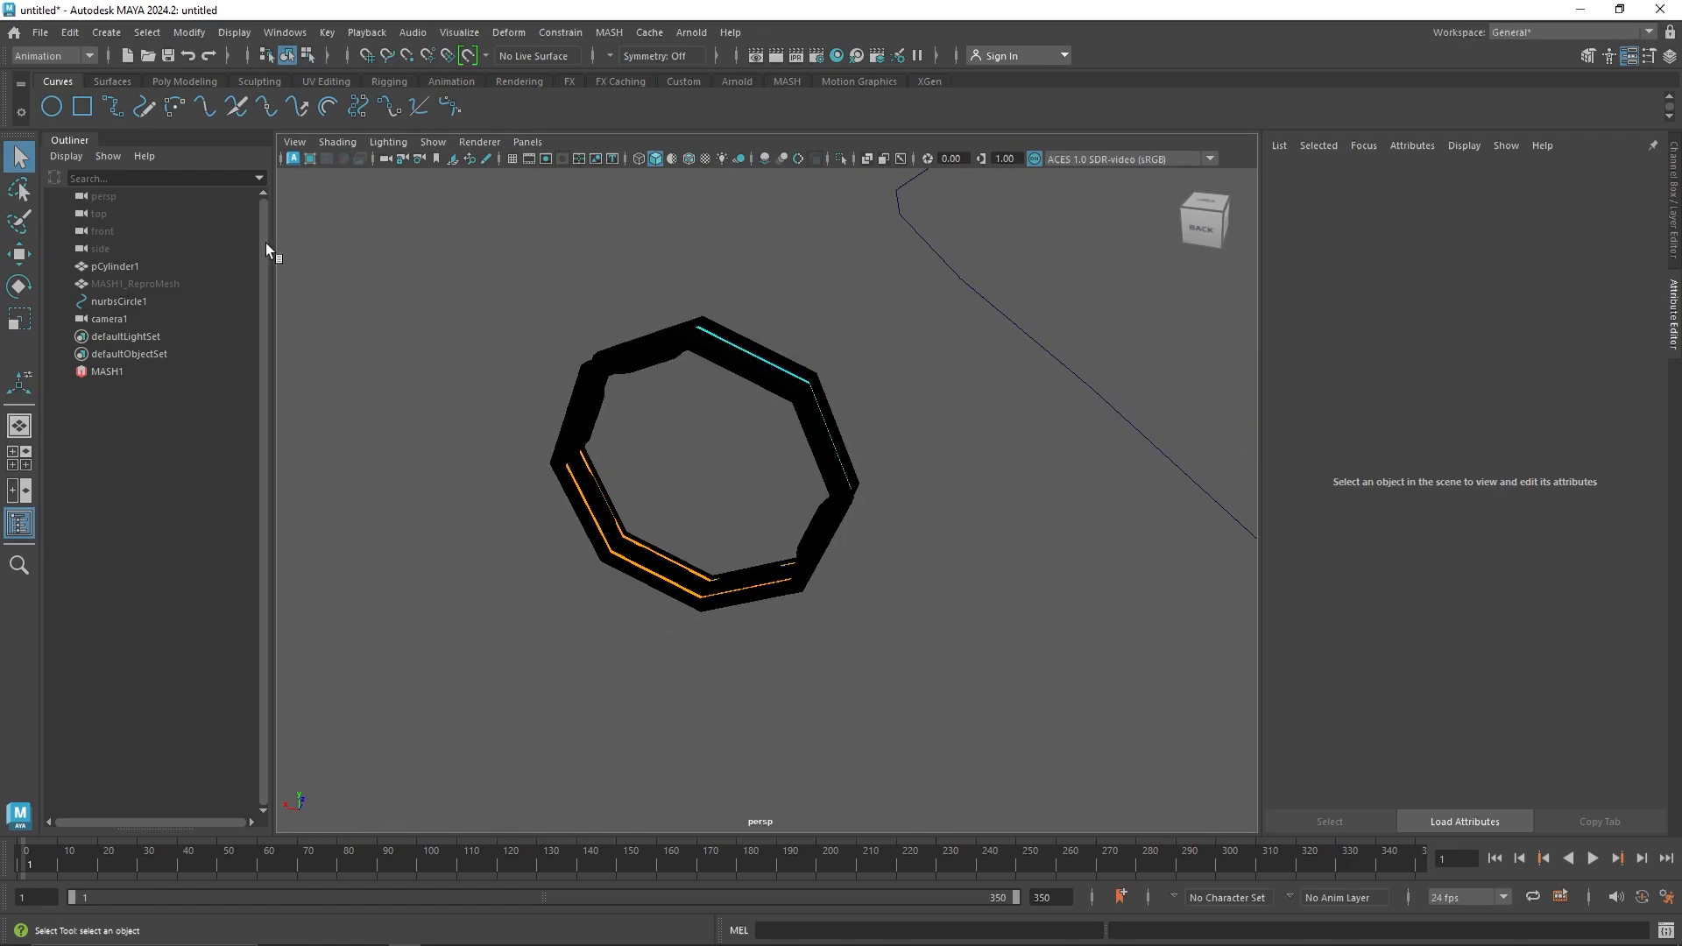
Step: Hide pCylinder1 and show the MASH1_ReproMesh tunnel
click(172, 267)
key(h)
click(174, 284)
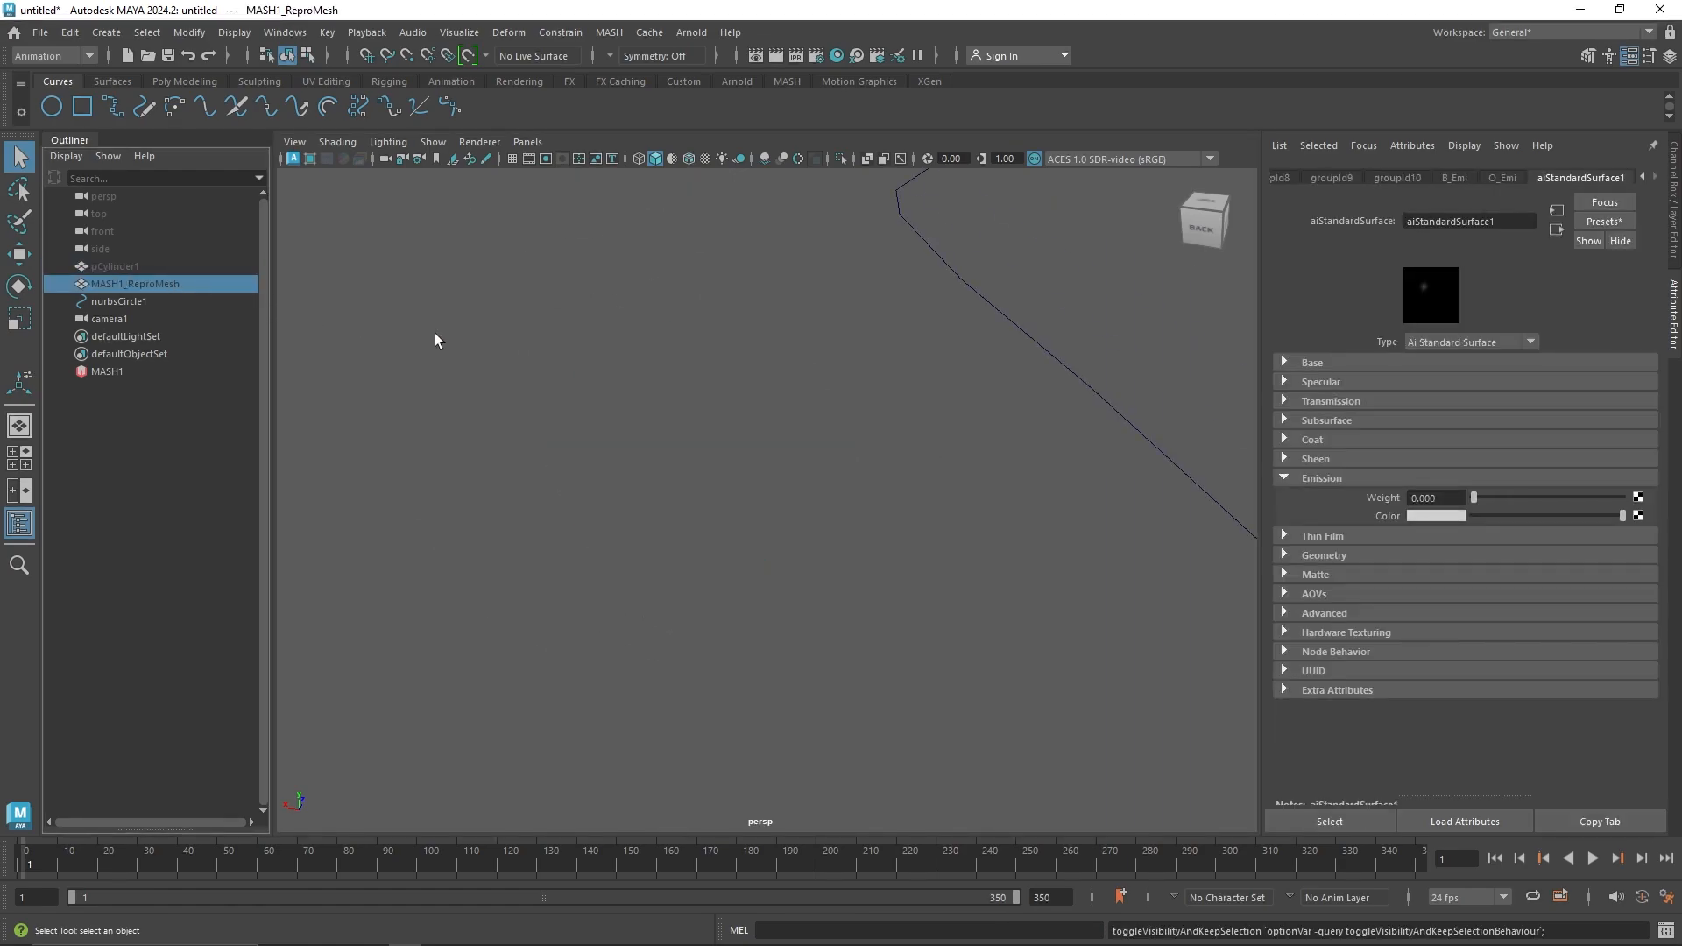
key(f)
alt+drag(650, 379, 766, 387)
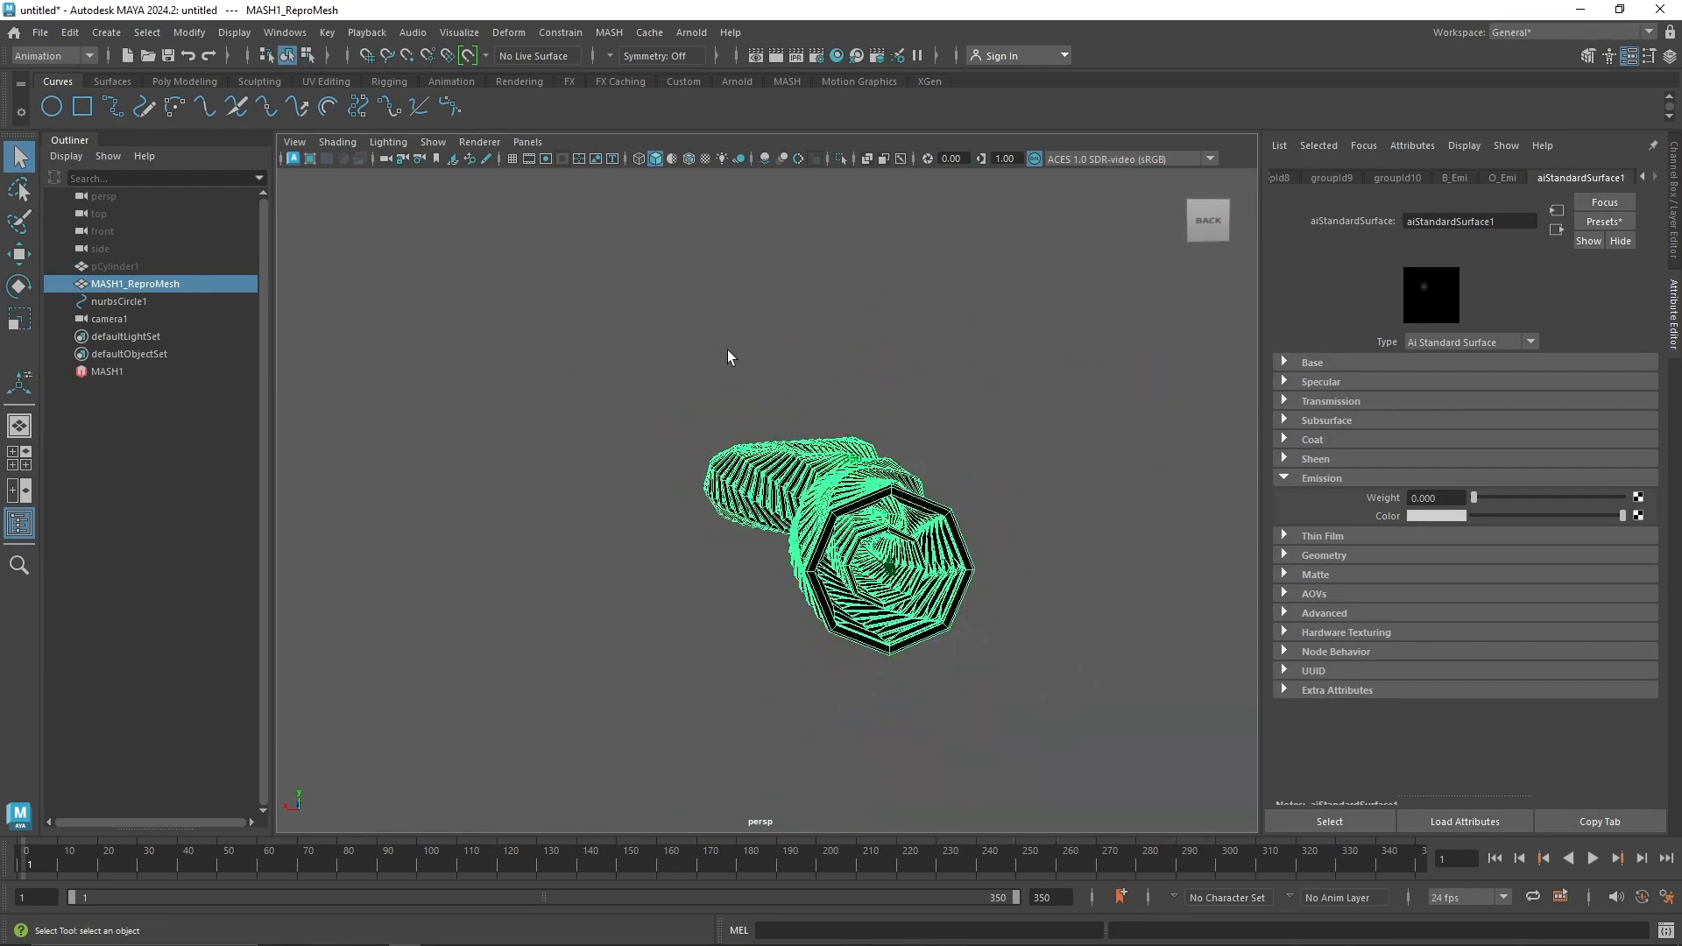
Step: Look through camera1 and start an Arnold render of the tunnel
click(529, 142)
mouse_move(614, 159)
click(724, 177)
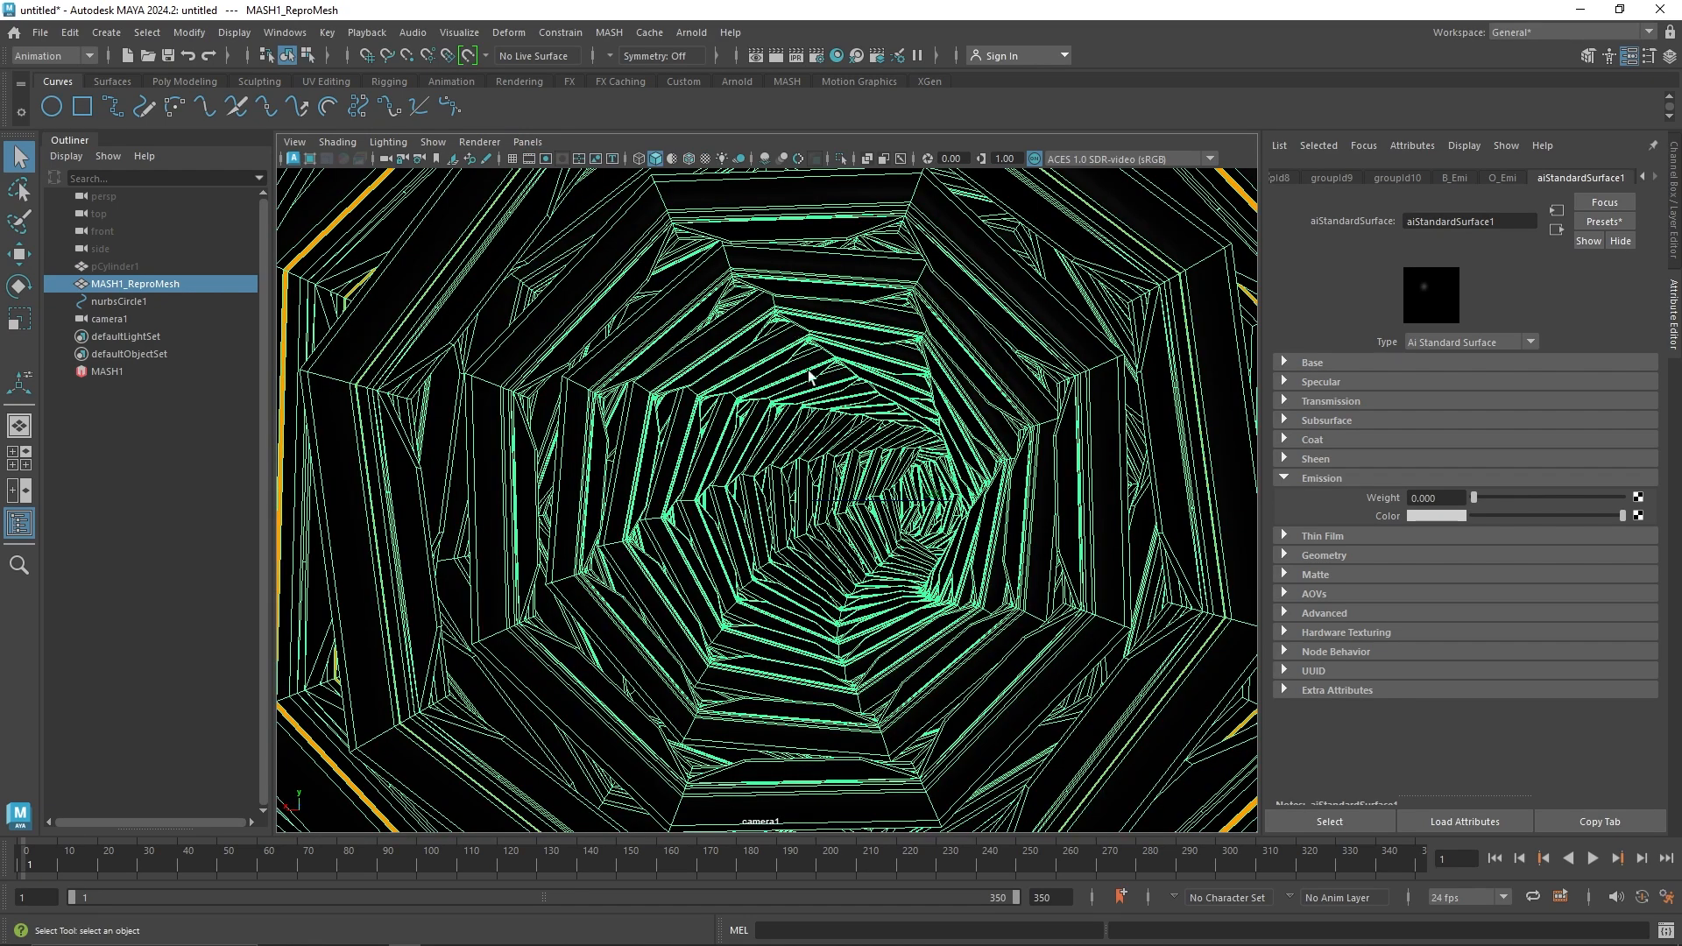
click(159, 82)
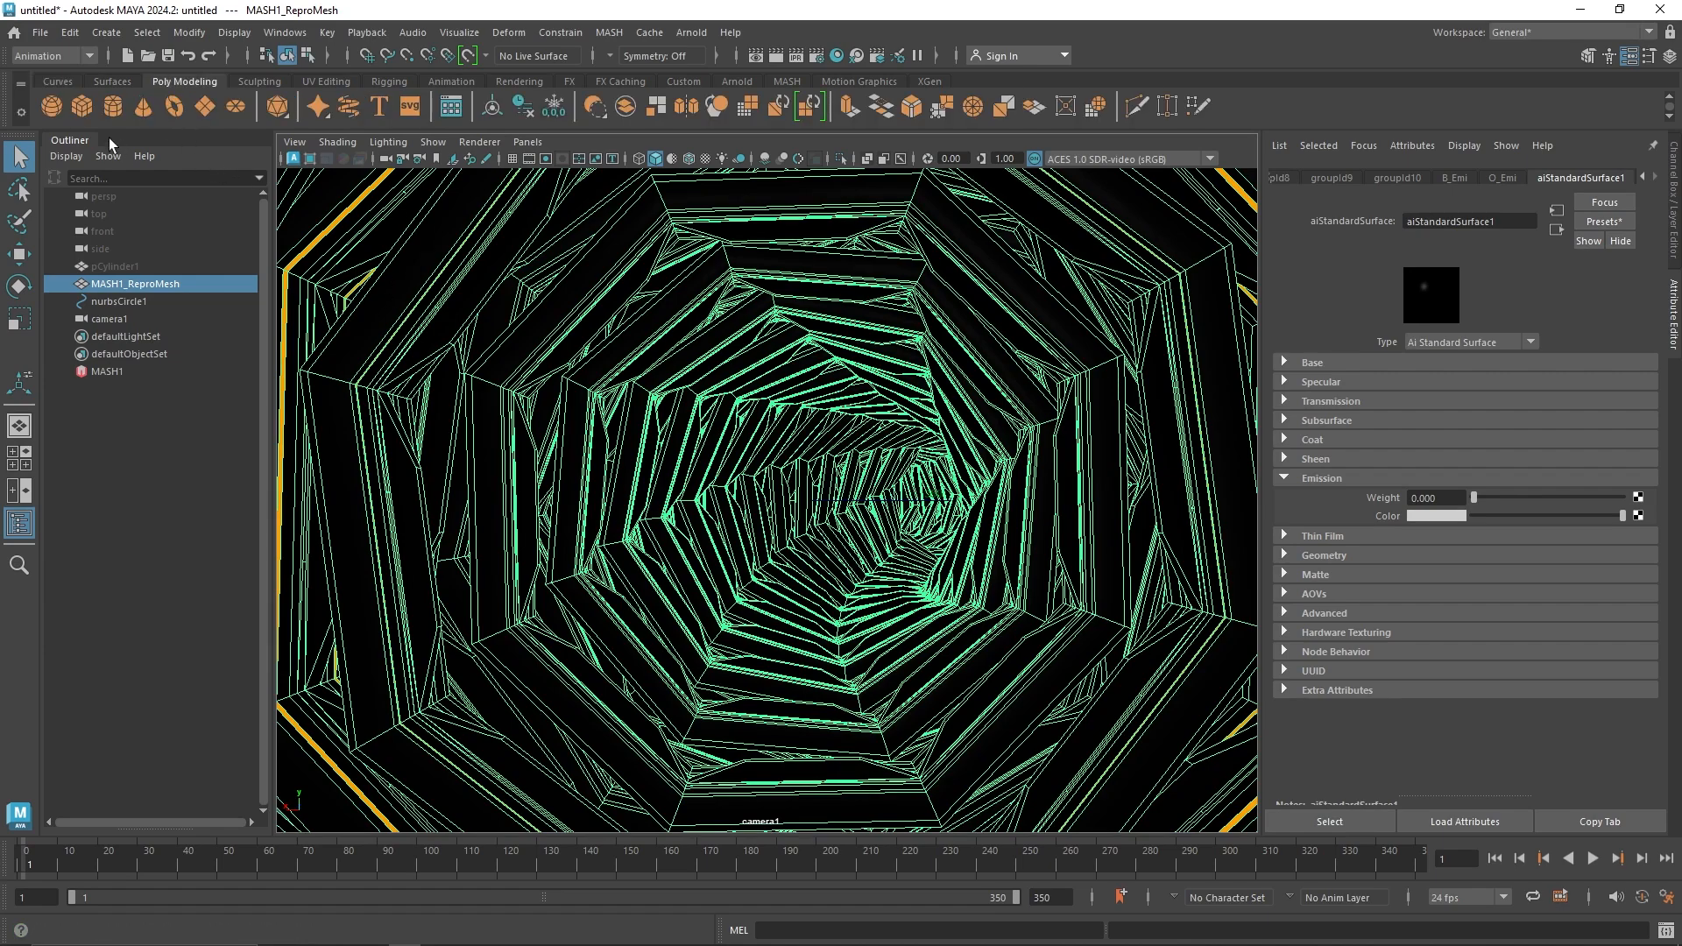
click(737, 81)
click(630, 106)
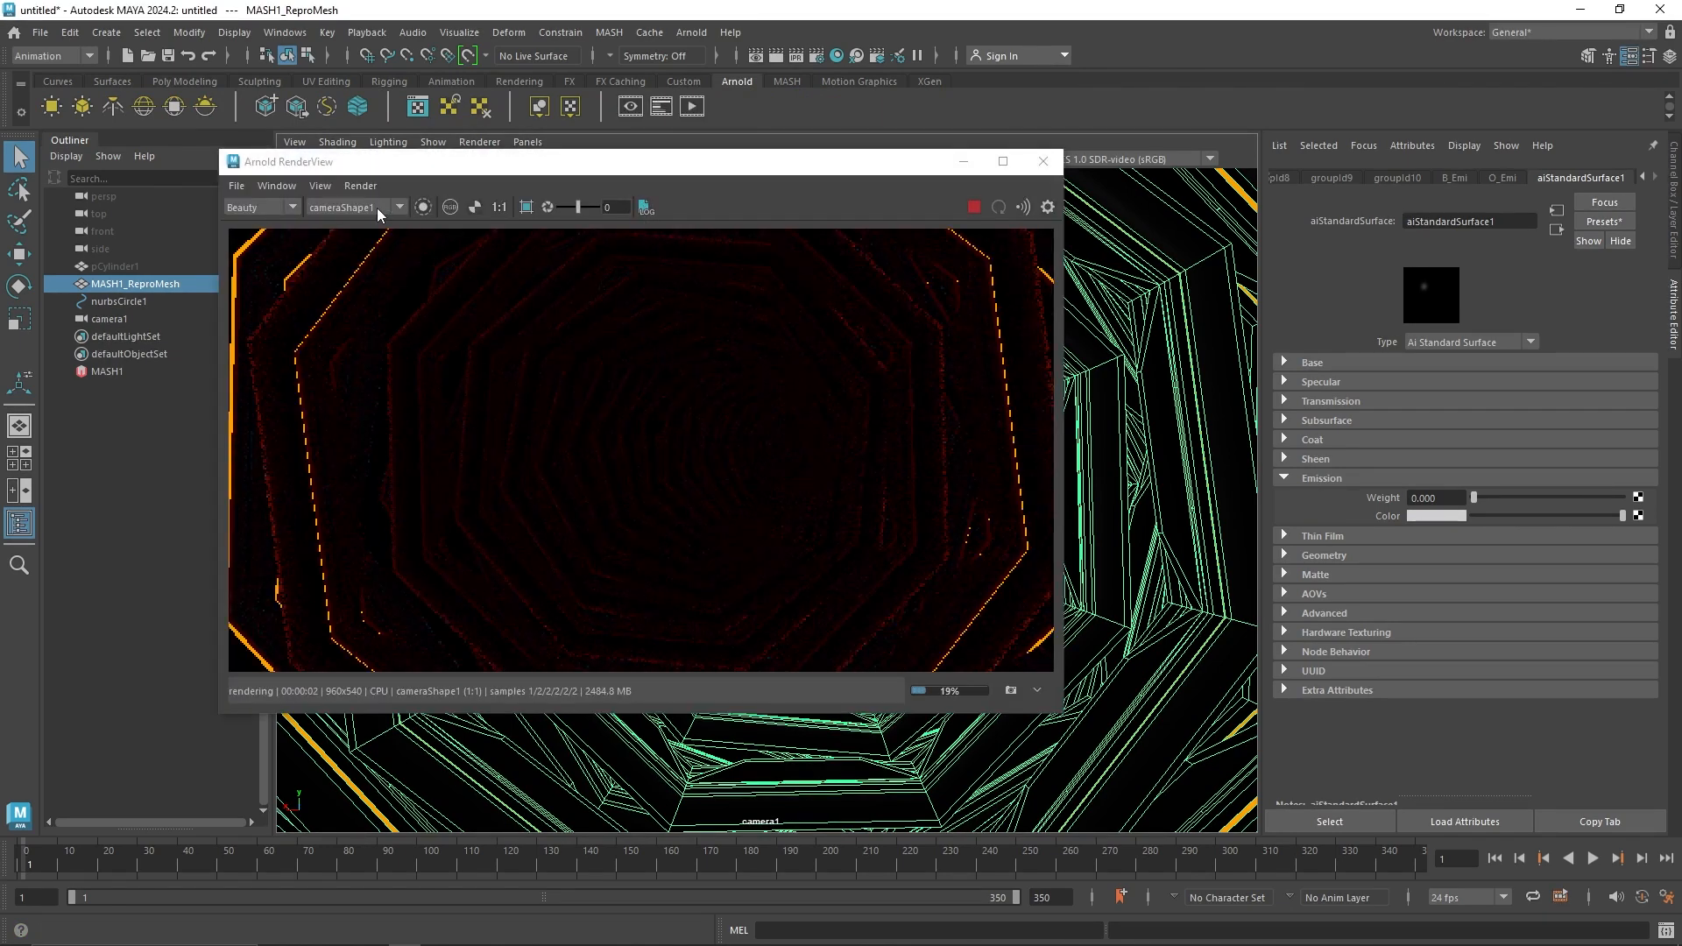
Step: Add a Lens Effects imager with a bloom strength of 2 and render it through cameraShape1
click(1047, 207)
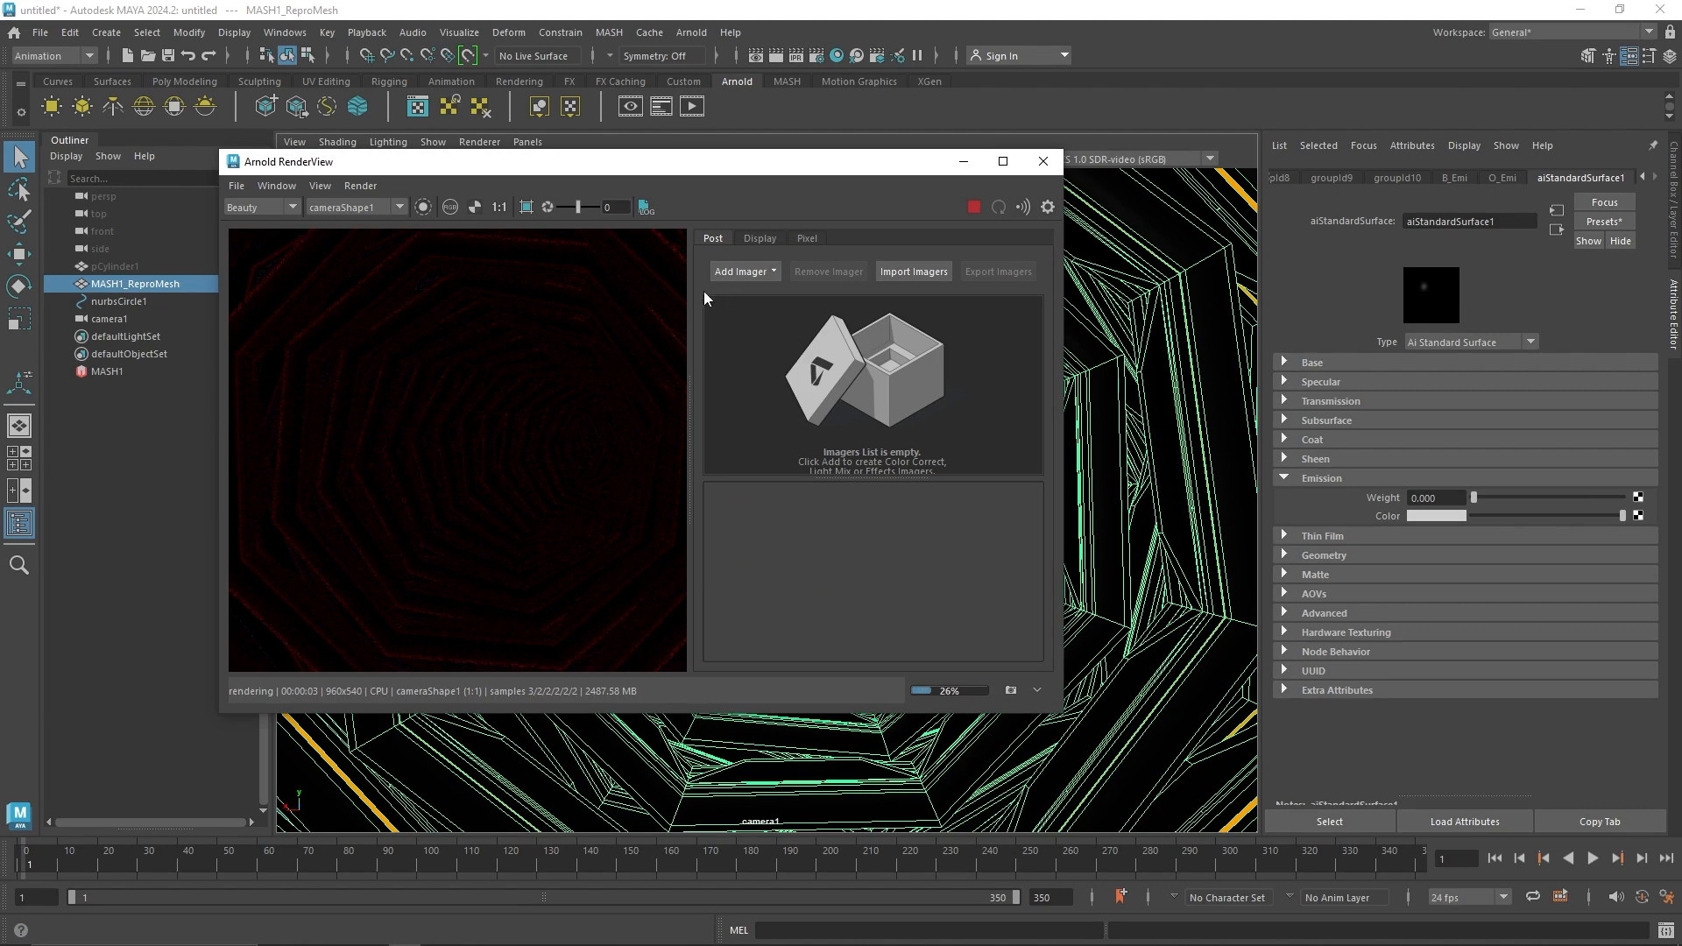
click(759, 279)
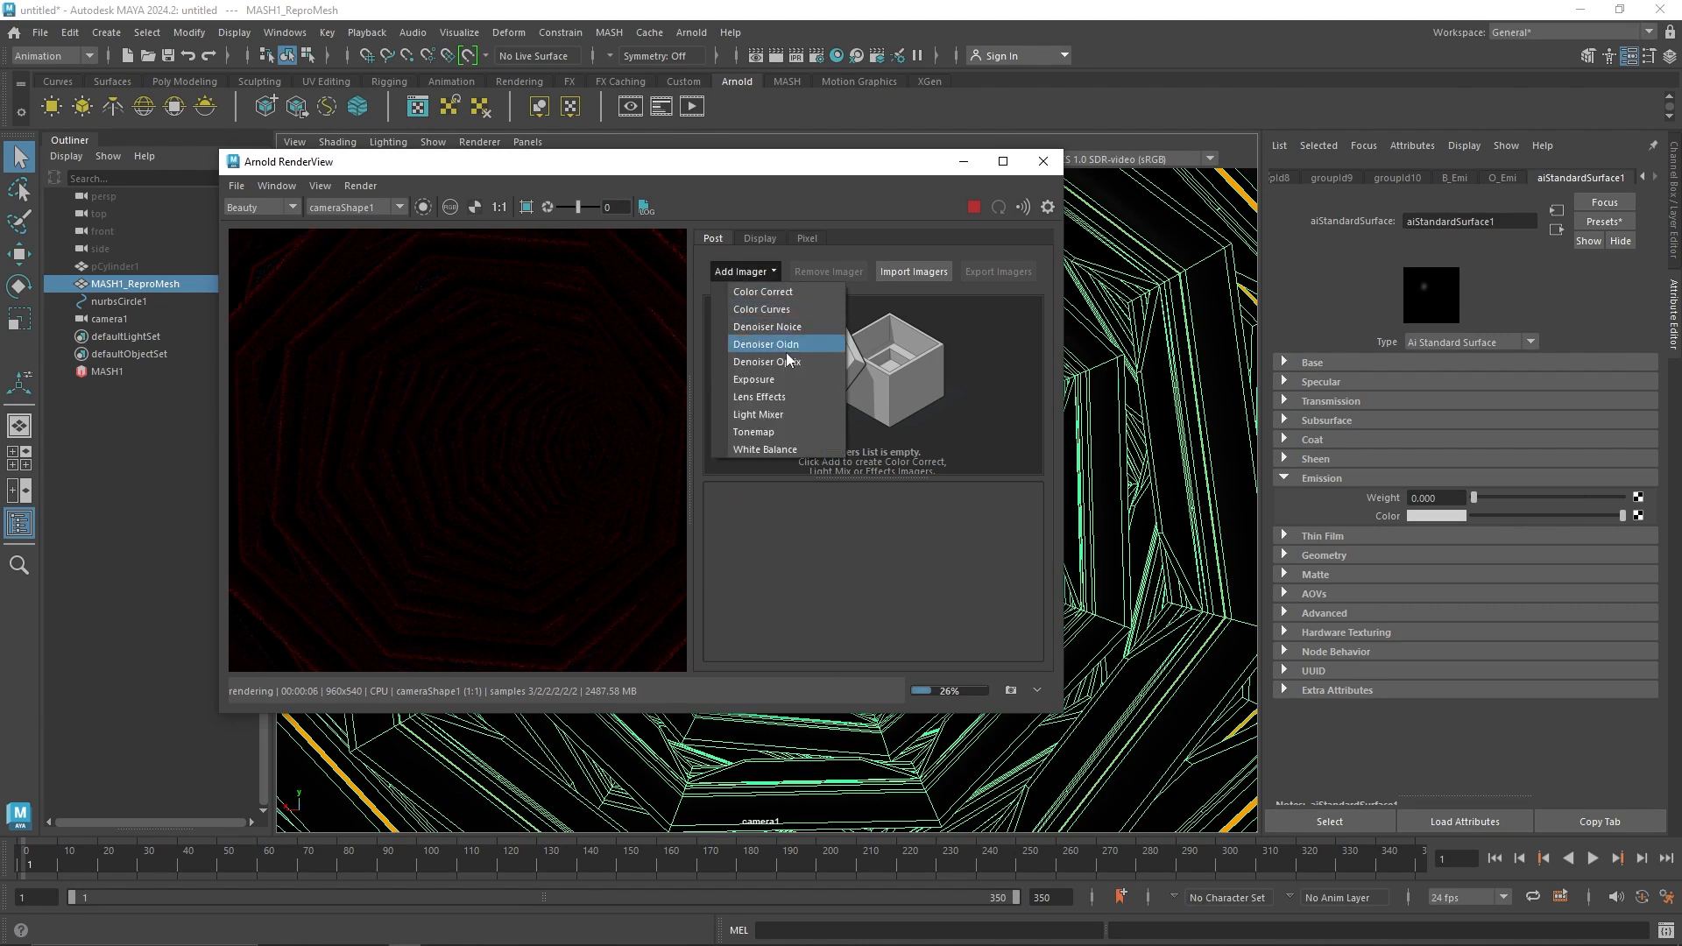
click(799, 396)
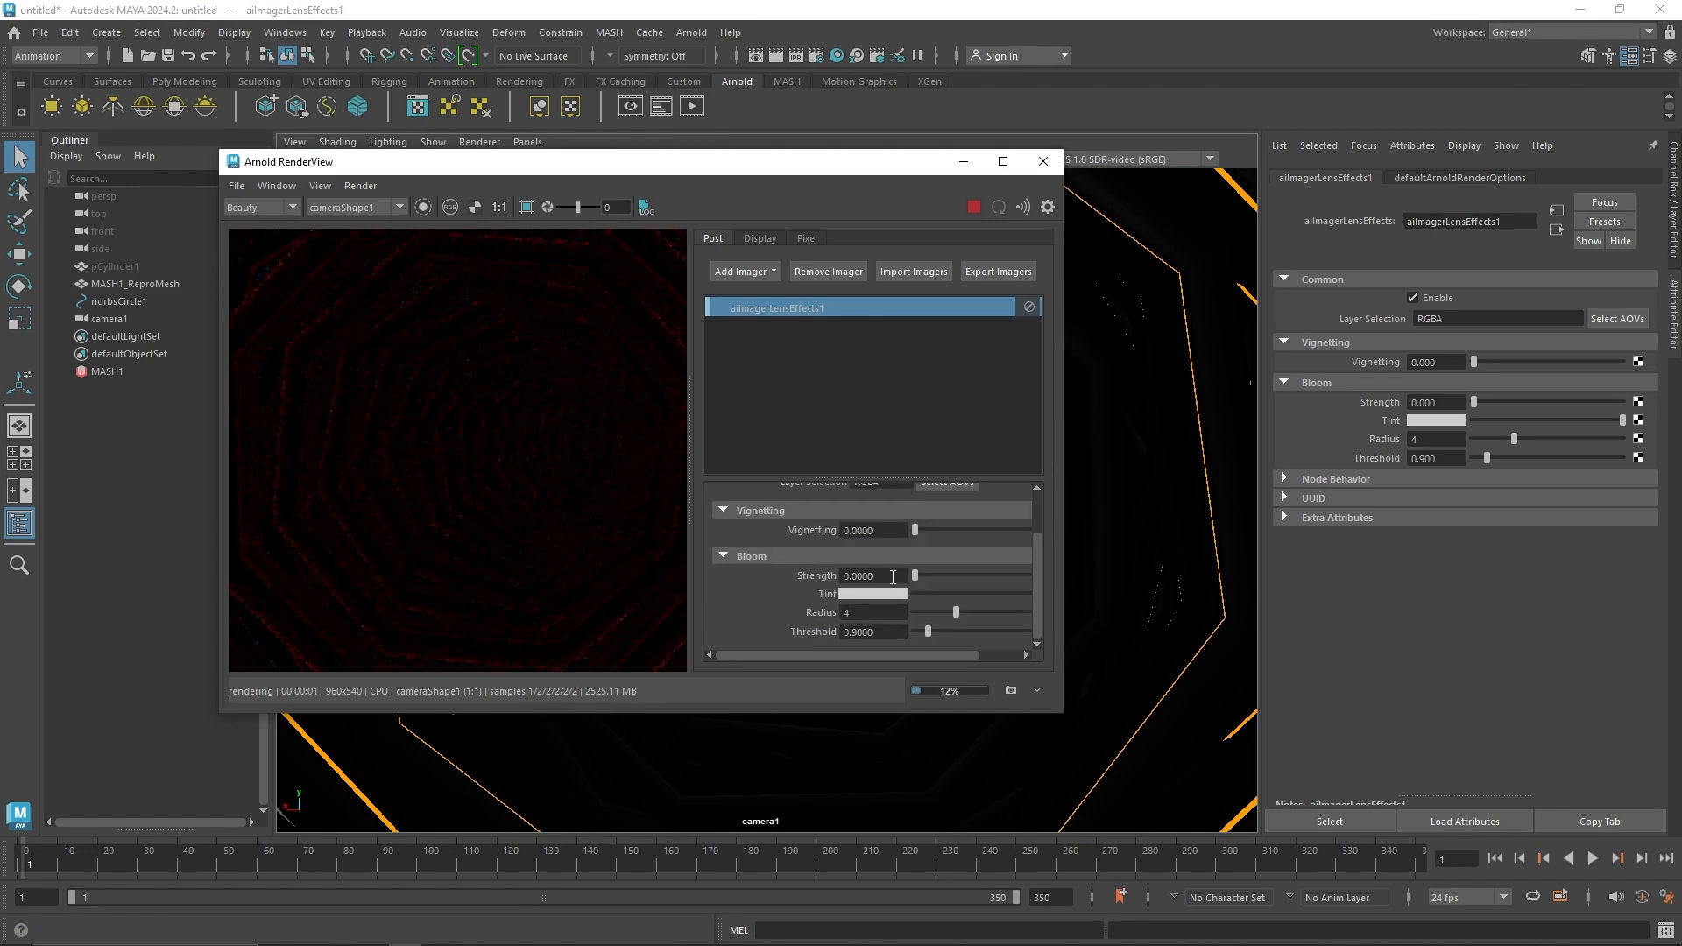
drag(1063, 711, 1407, 827)
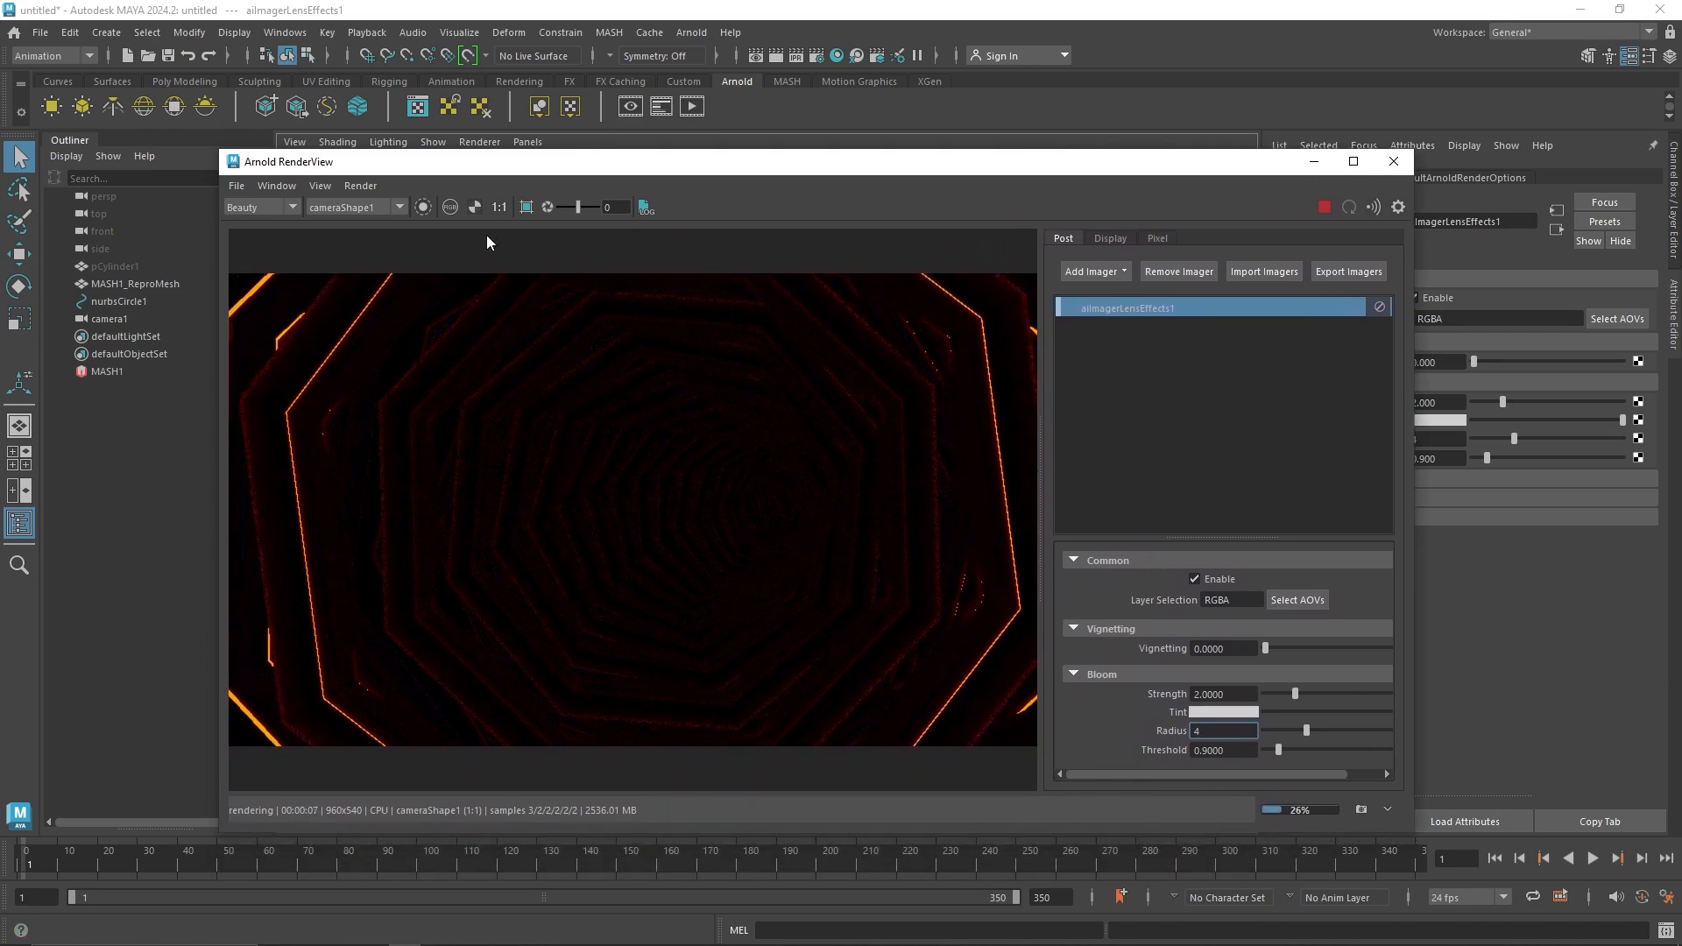
click(352, 233)
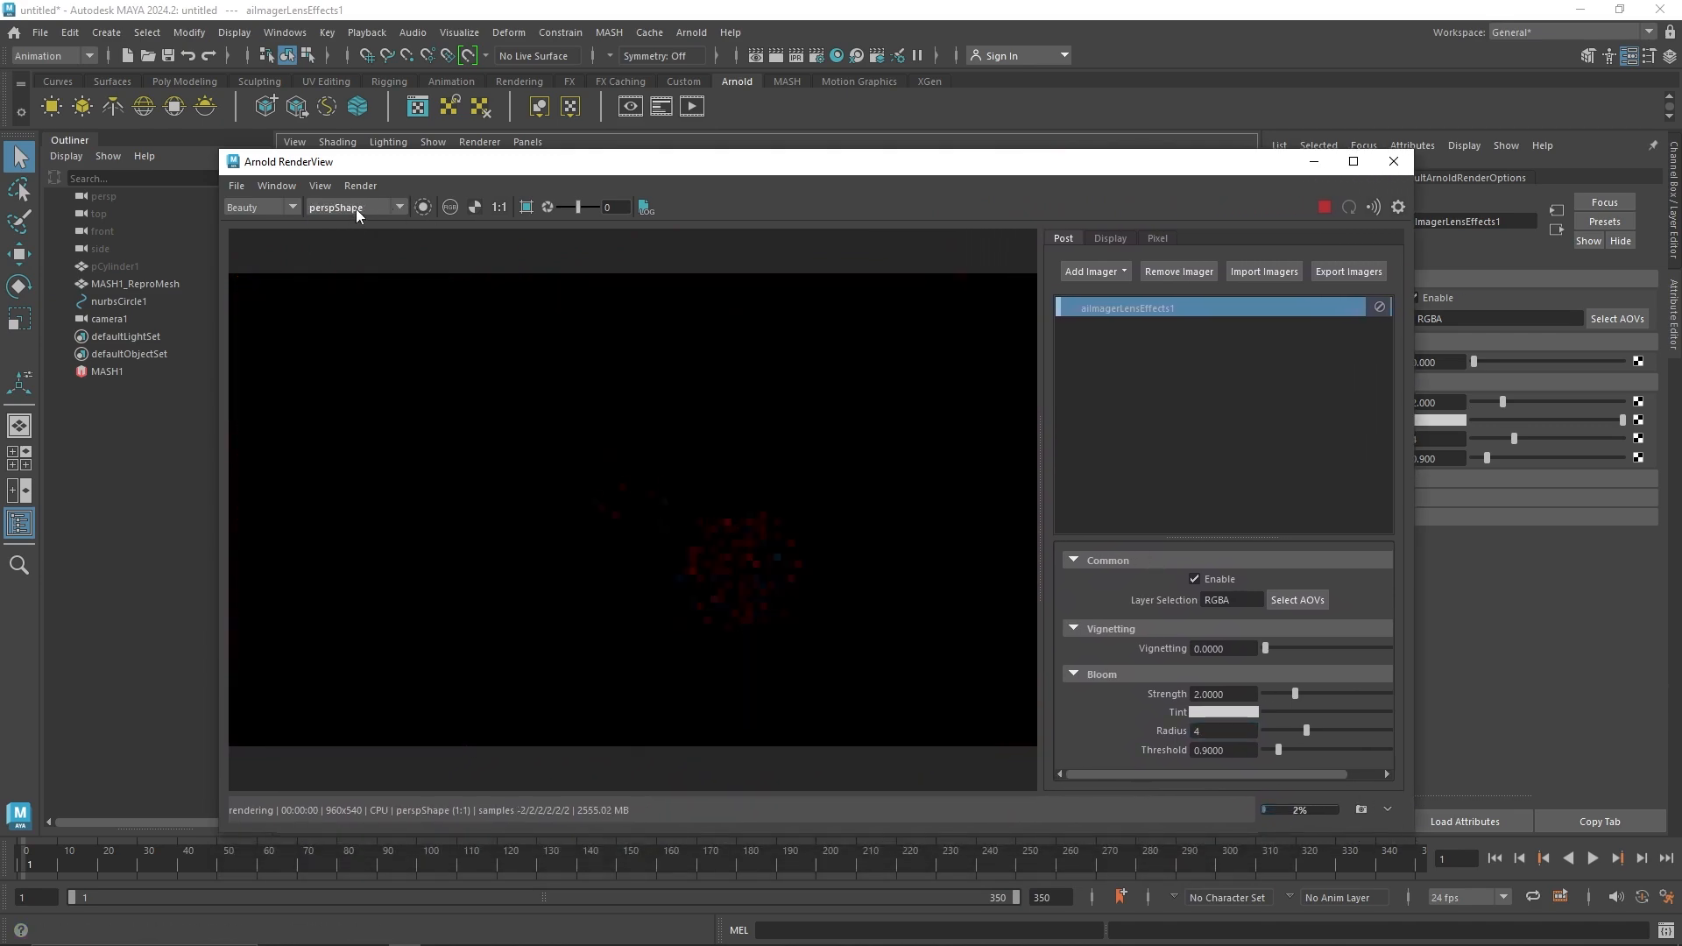
click(353, 224)
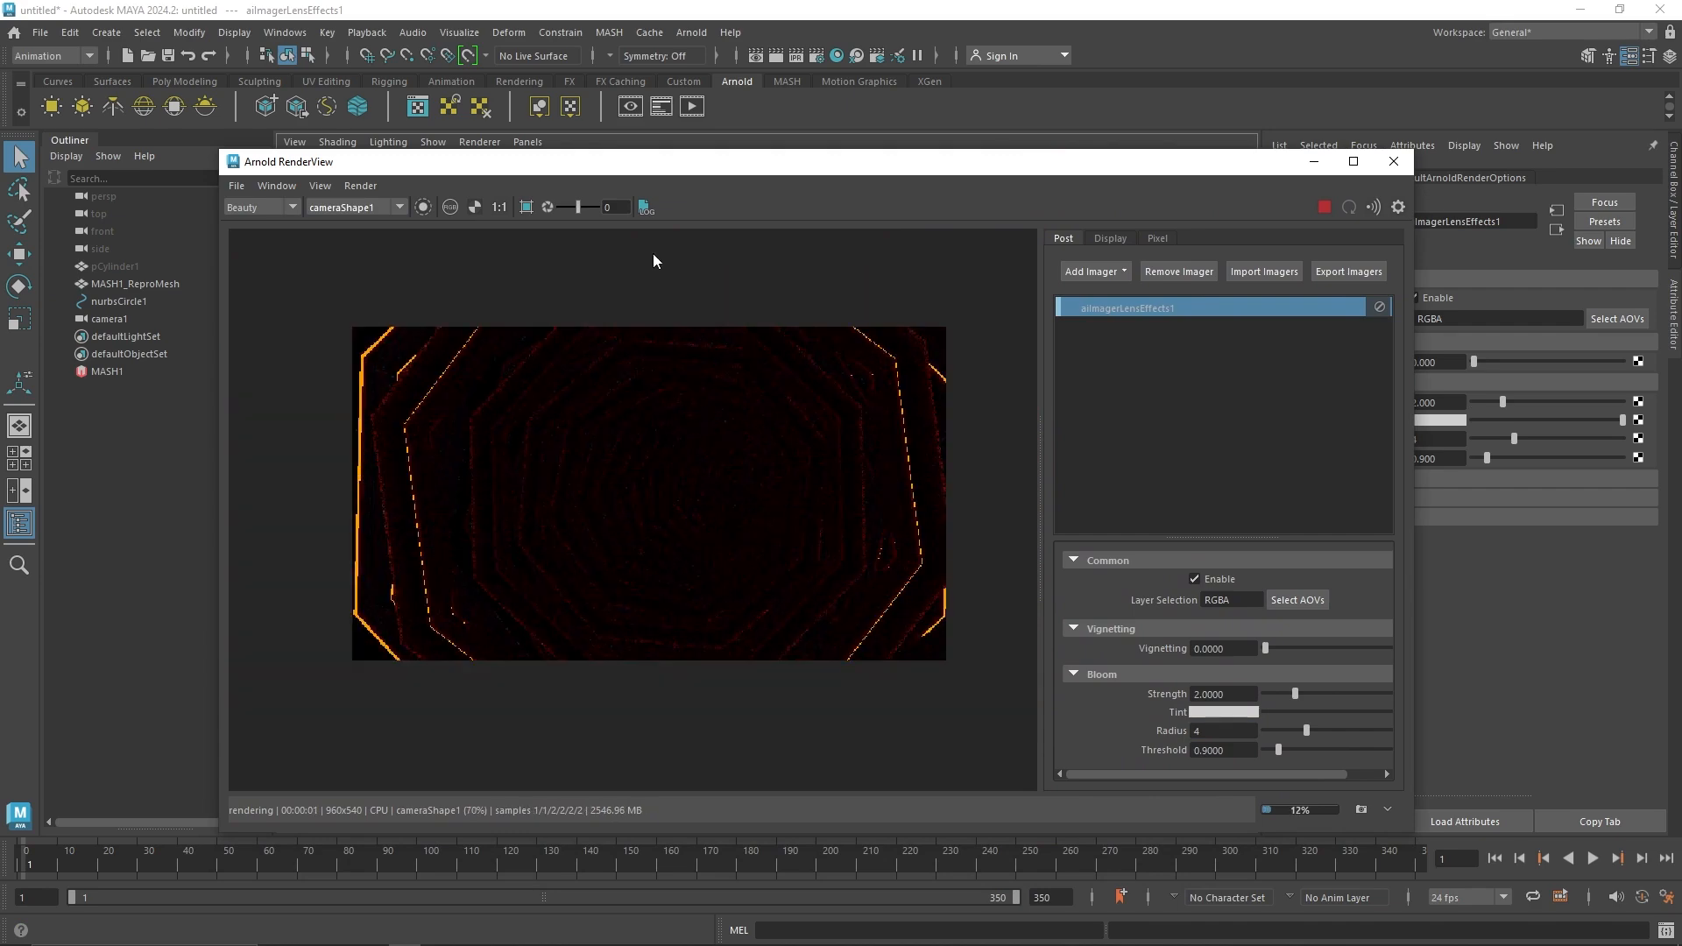
Step: Set the render image size preset to 1k_Square
drag(624, 175, 829, 226)
click(816, 55)
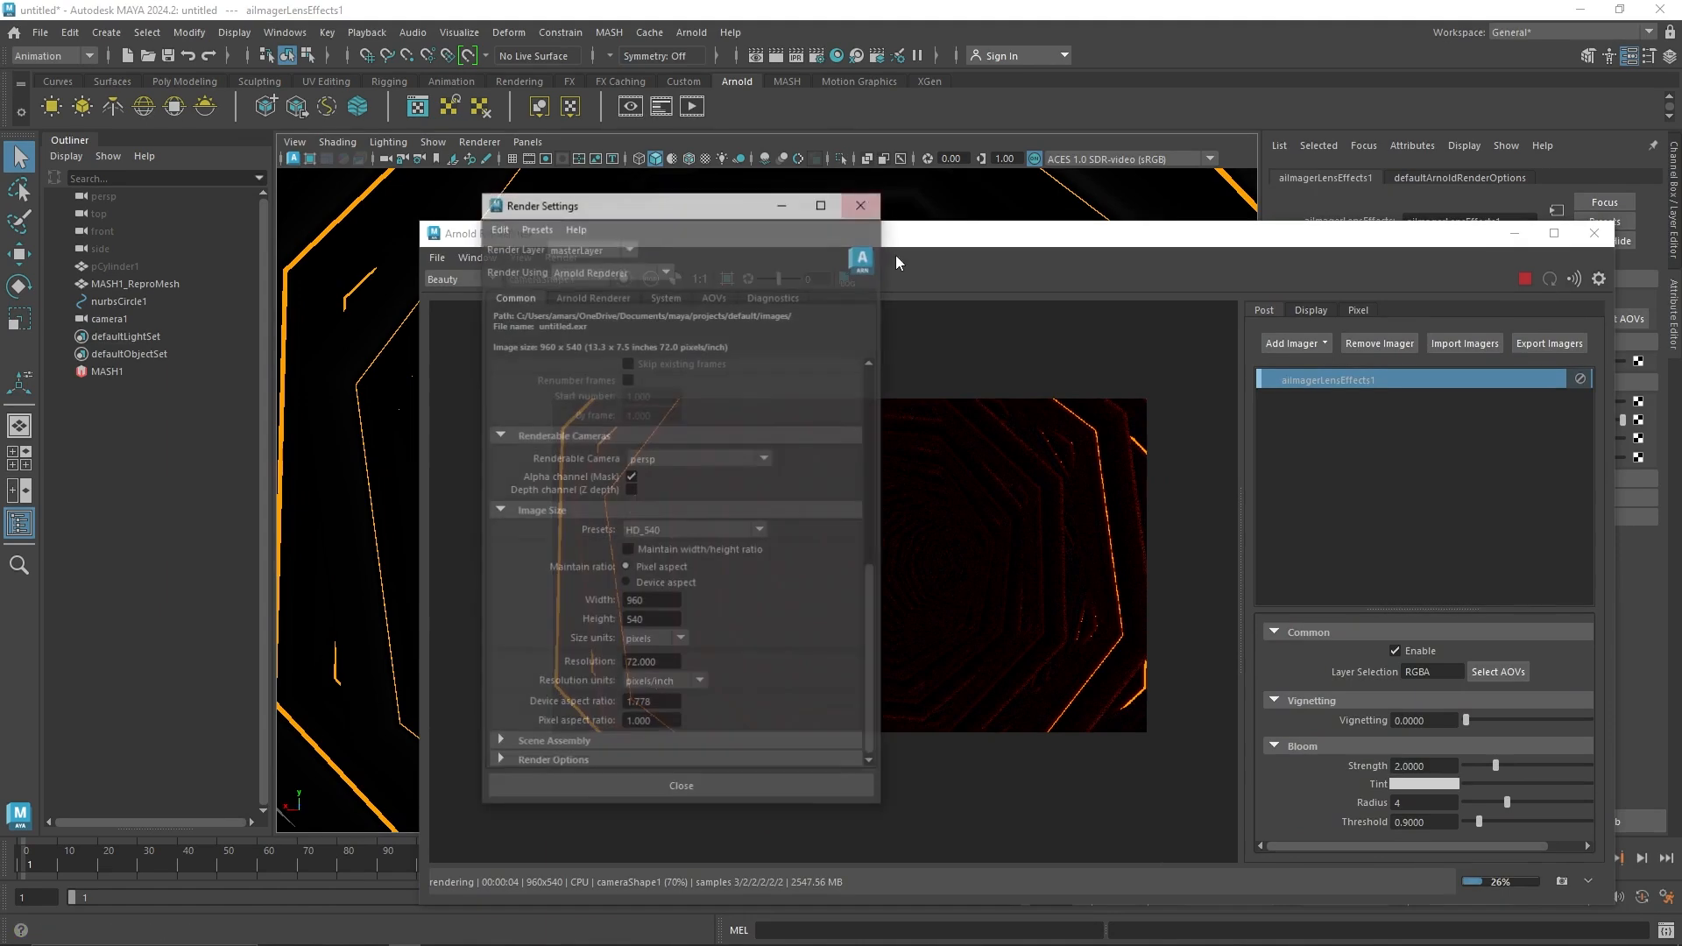
click(722, 524)
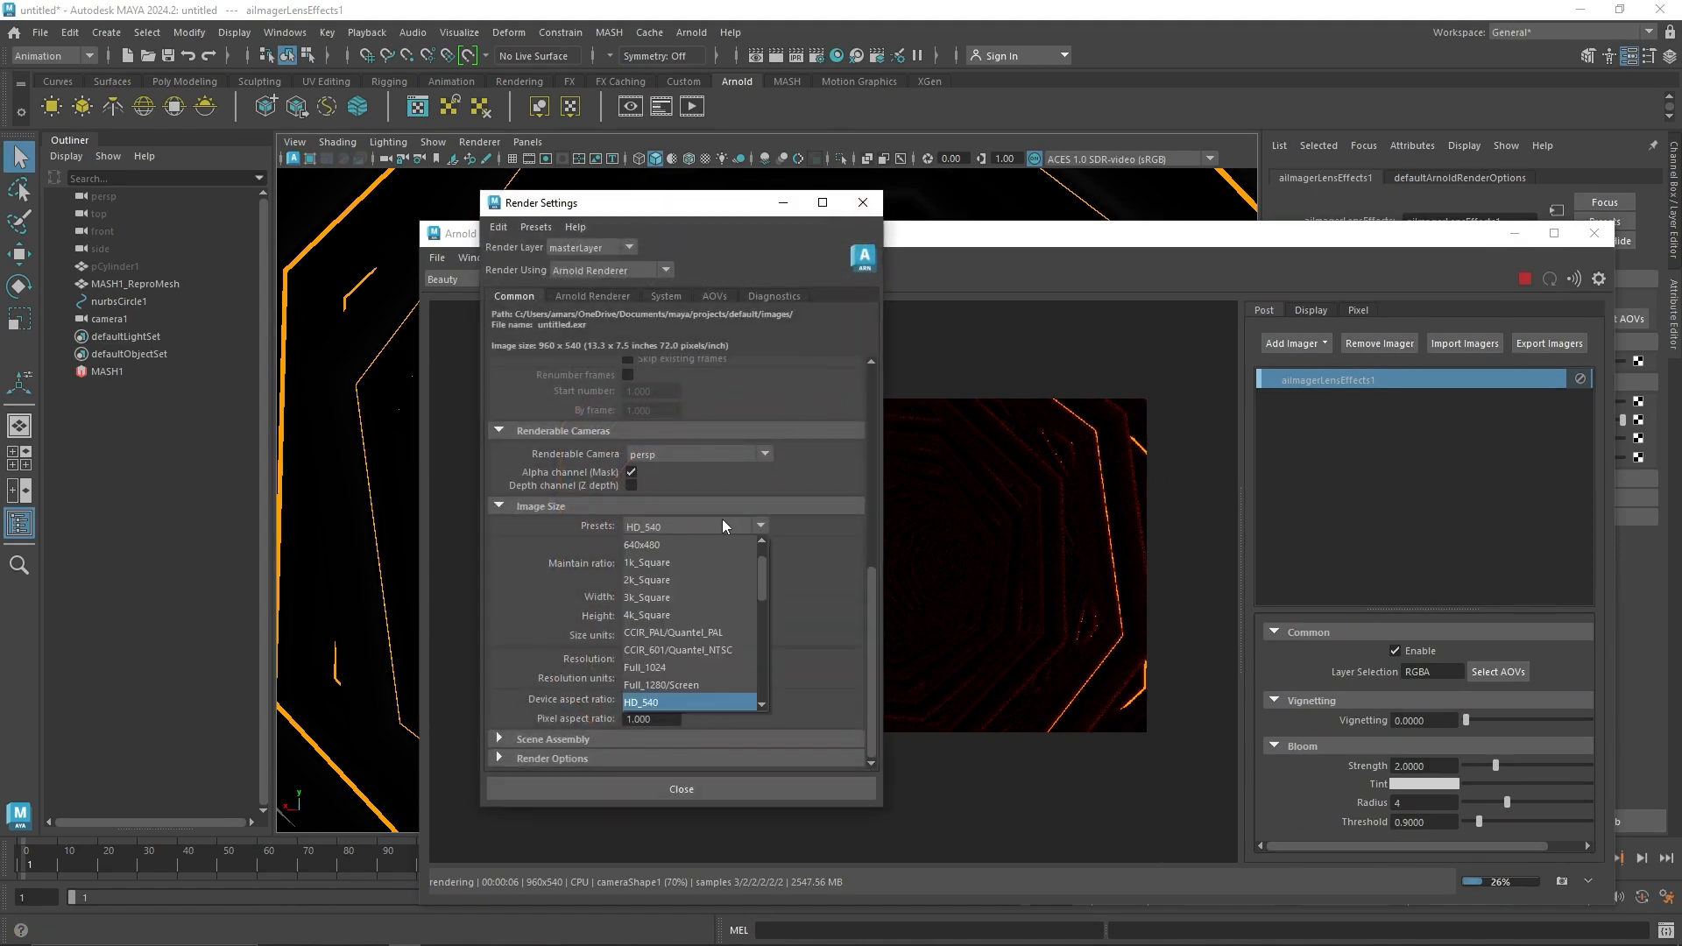
click(707, 569)
click(863, 203)
scroll(866, 508, down, 3)
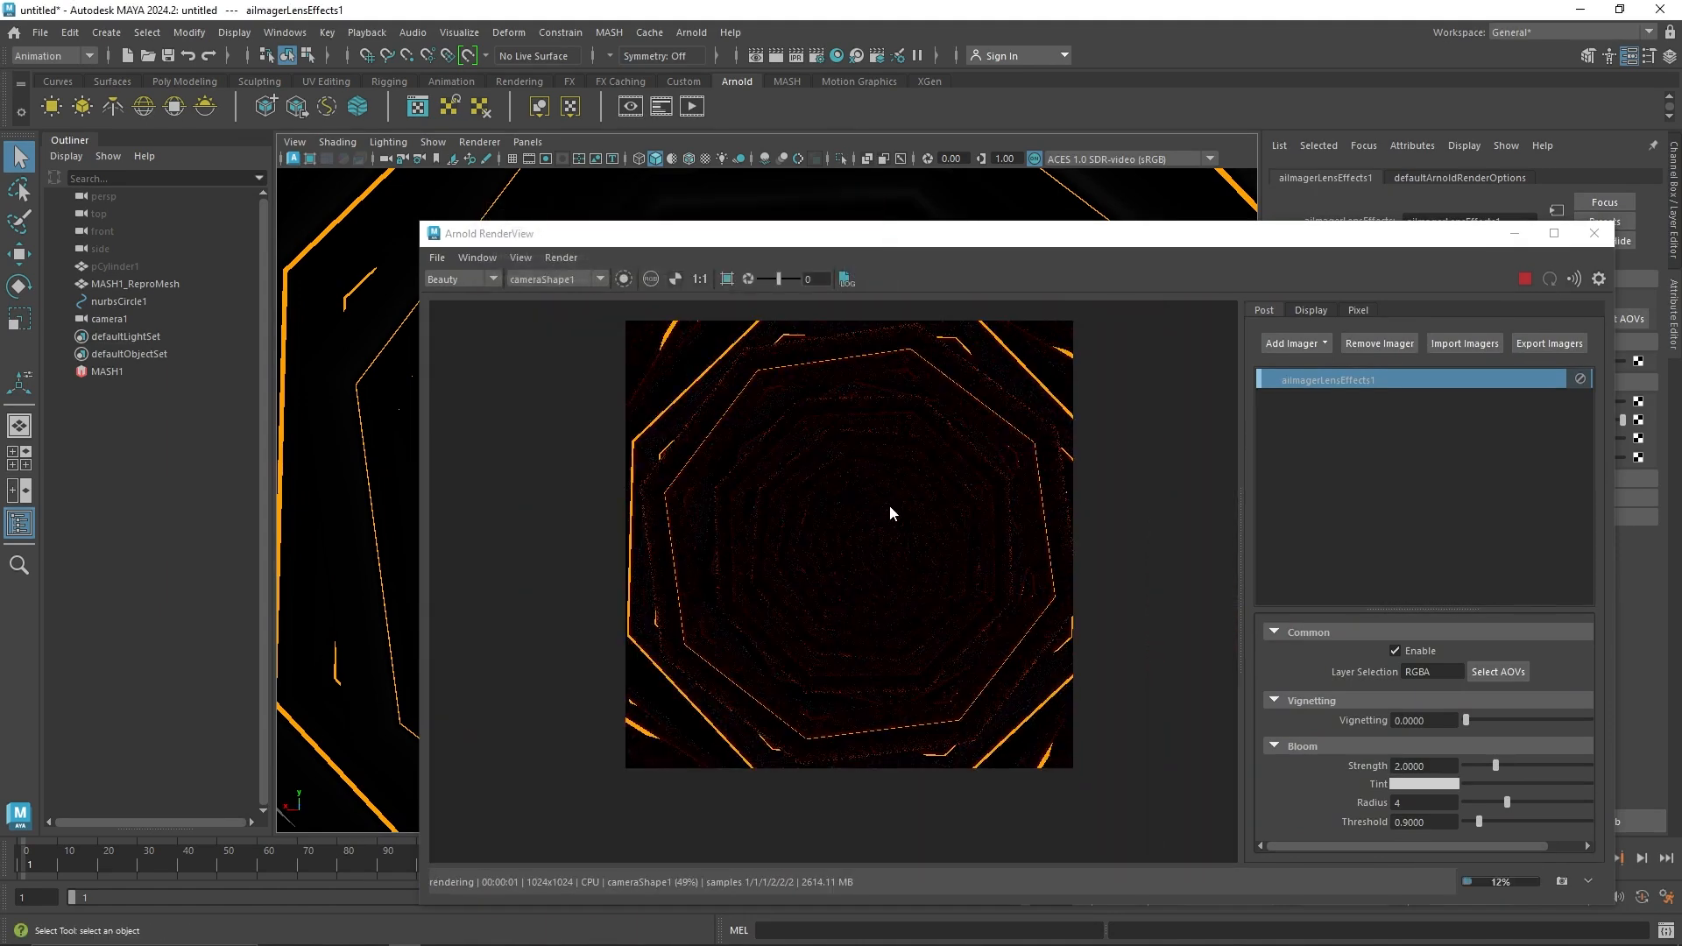
Step: Set the bloom strength to 25 and switch Arnold's render device to GPU
drag(1102, 234, 887, 255)
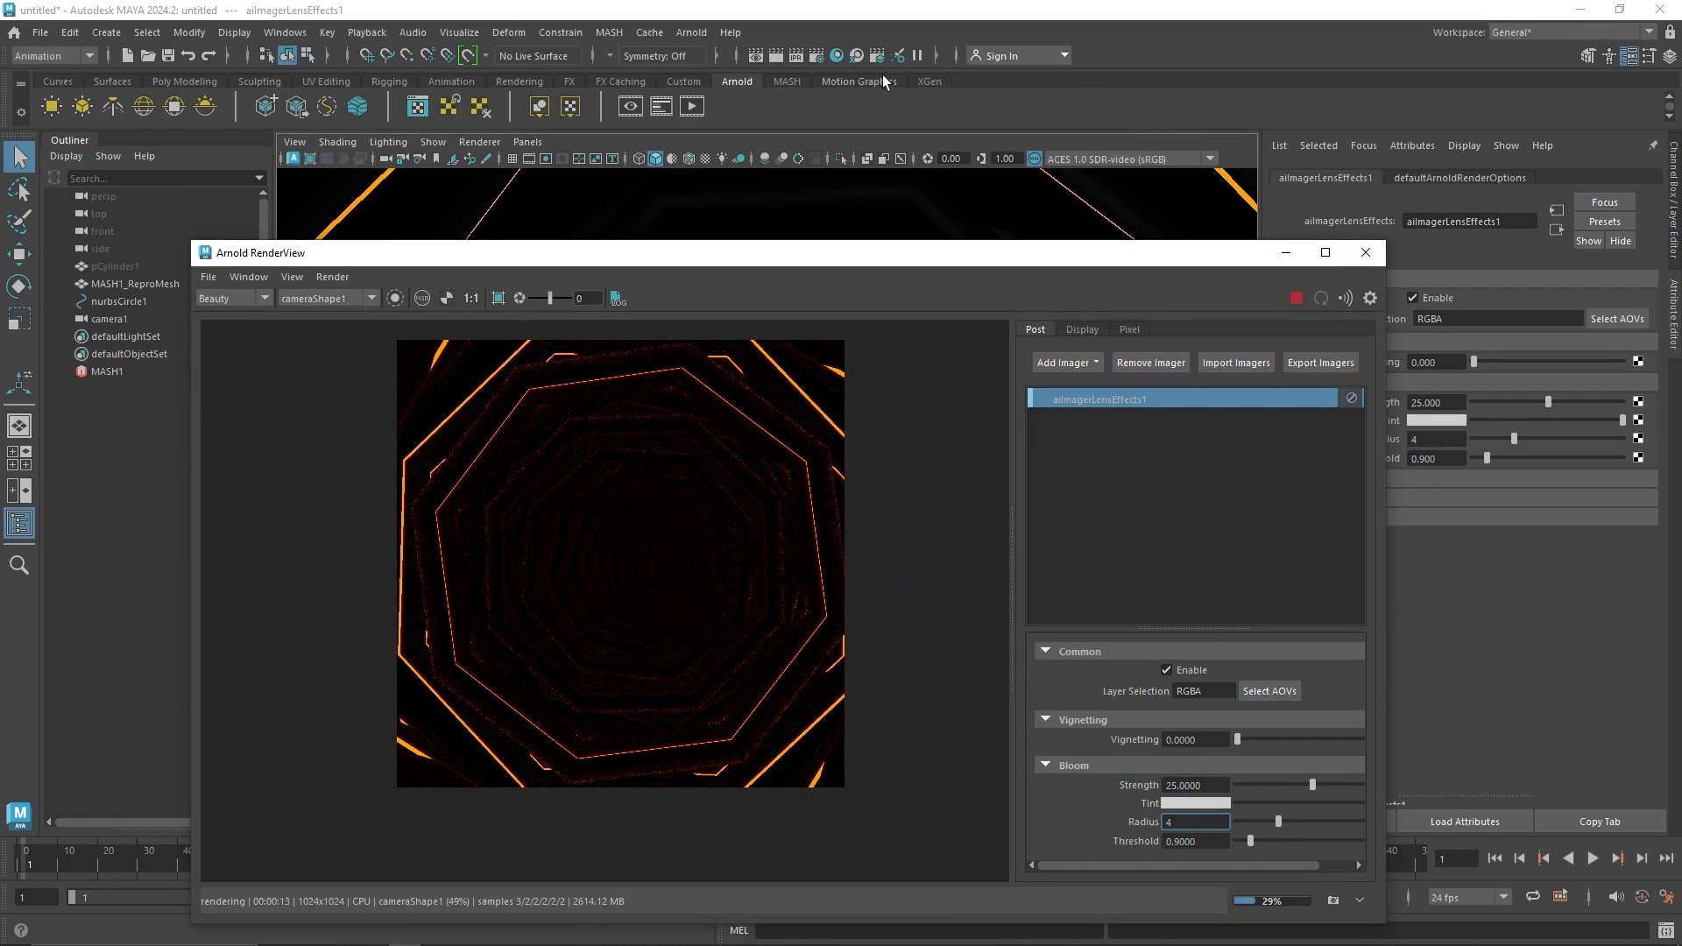
click(817, 55)
click(663, 296)
click(657, 337)
click(654, 353)
Step: Set the Camera (AA) samples to 10, and stop and close the render preview
click(613, 299)
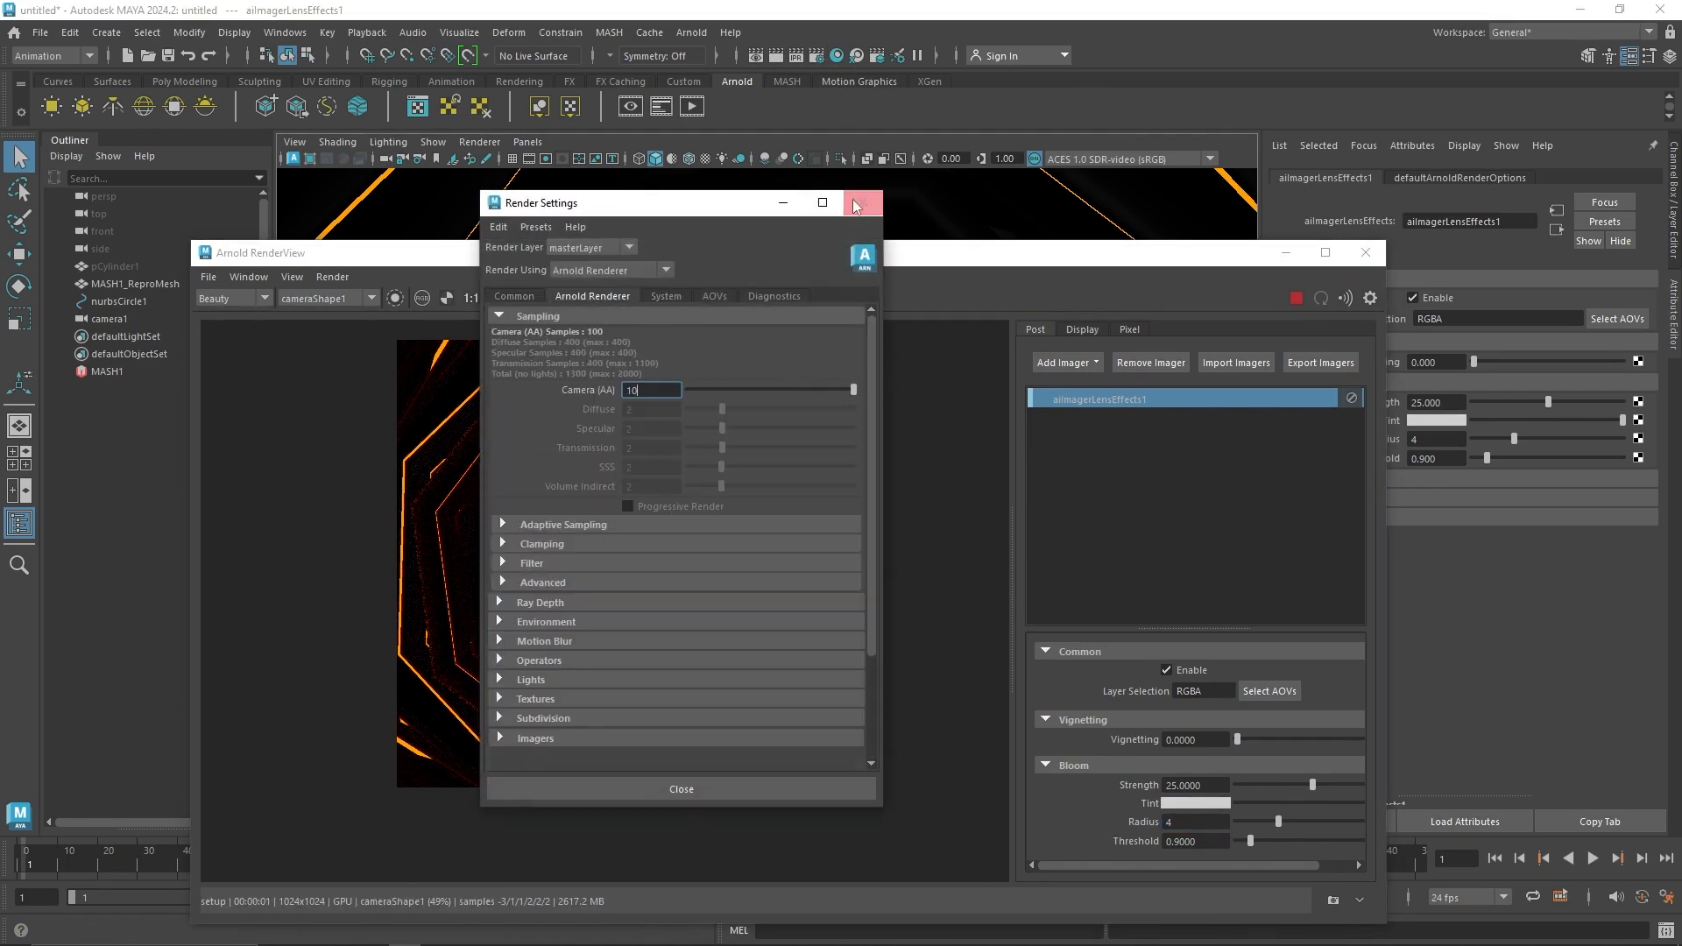
click(862, 202)
click(1296, 298)
click(1365, 252)
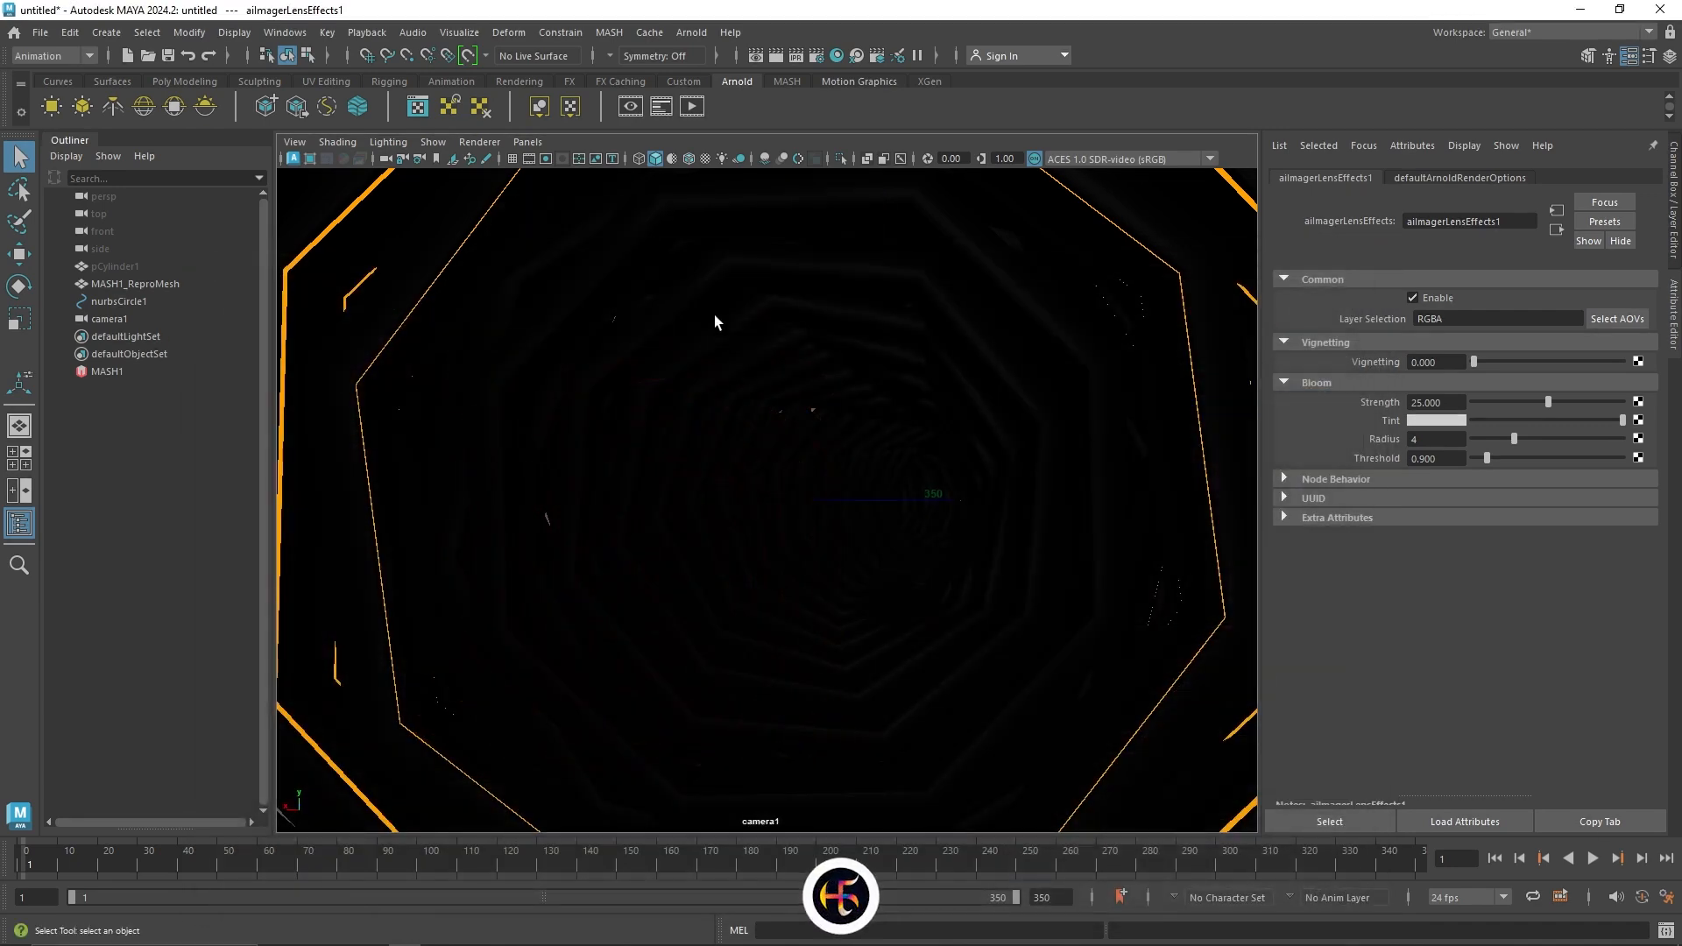
Step: Create a point light in the scene
click(184, 81)
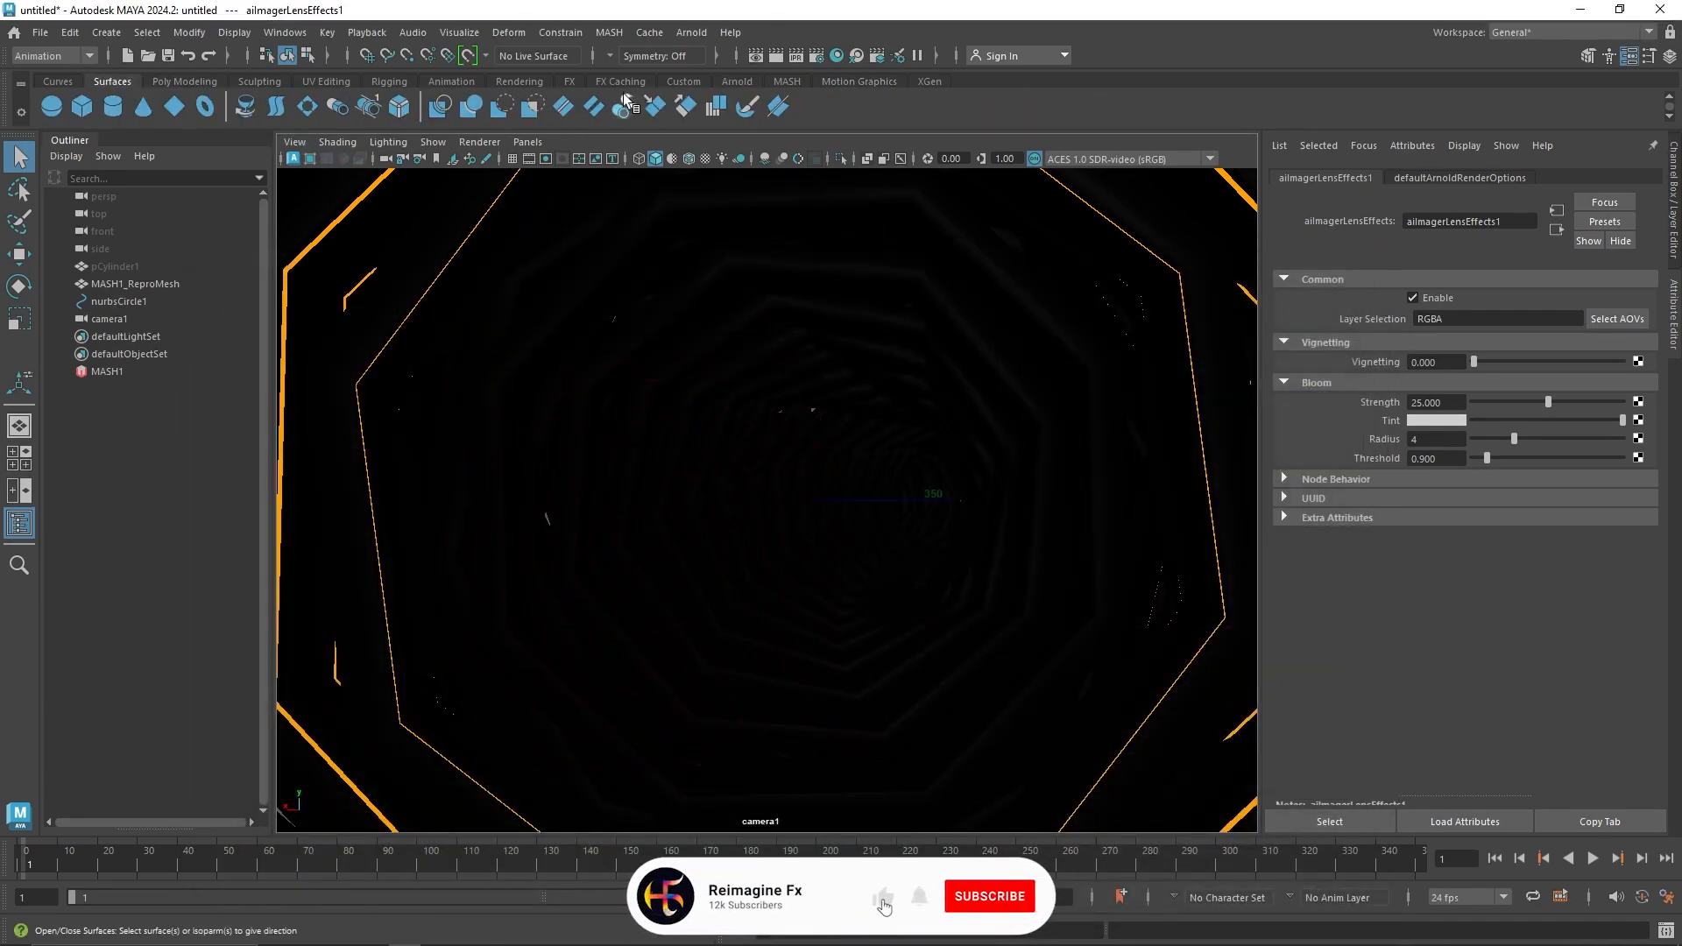
click(423, 81)
click(520, 82)
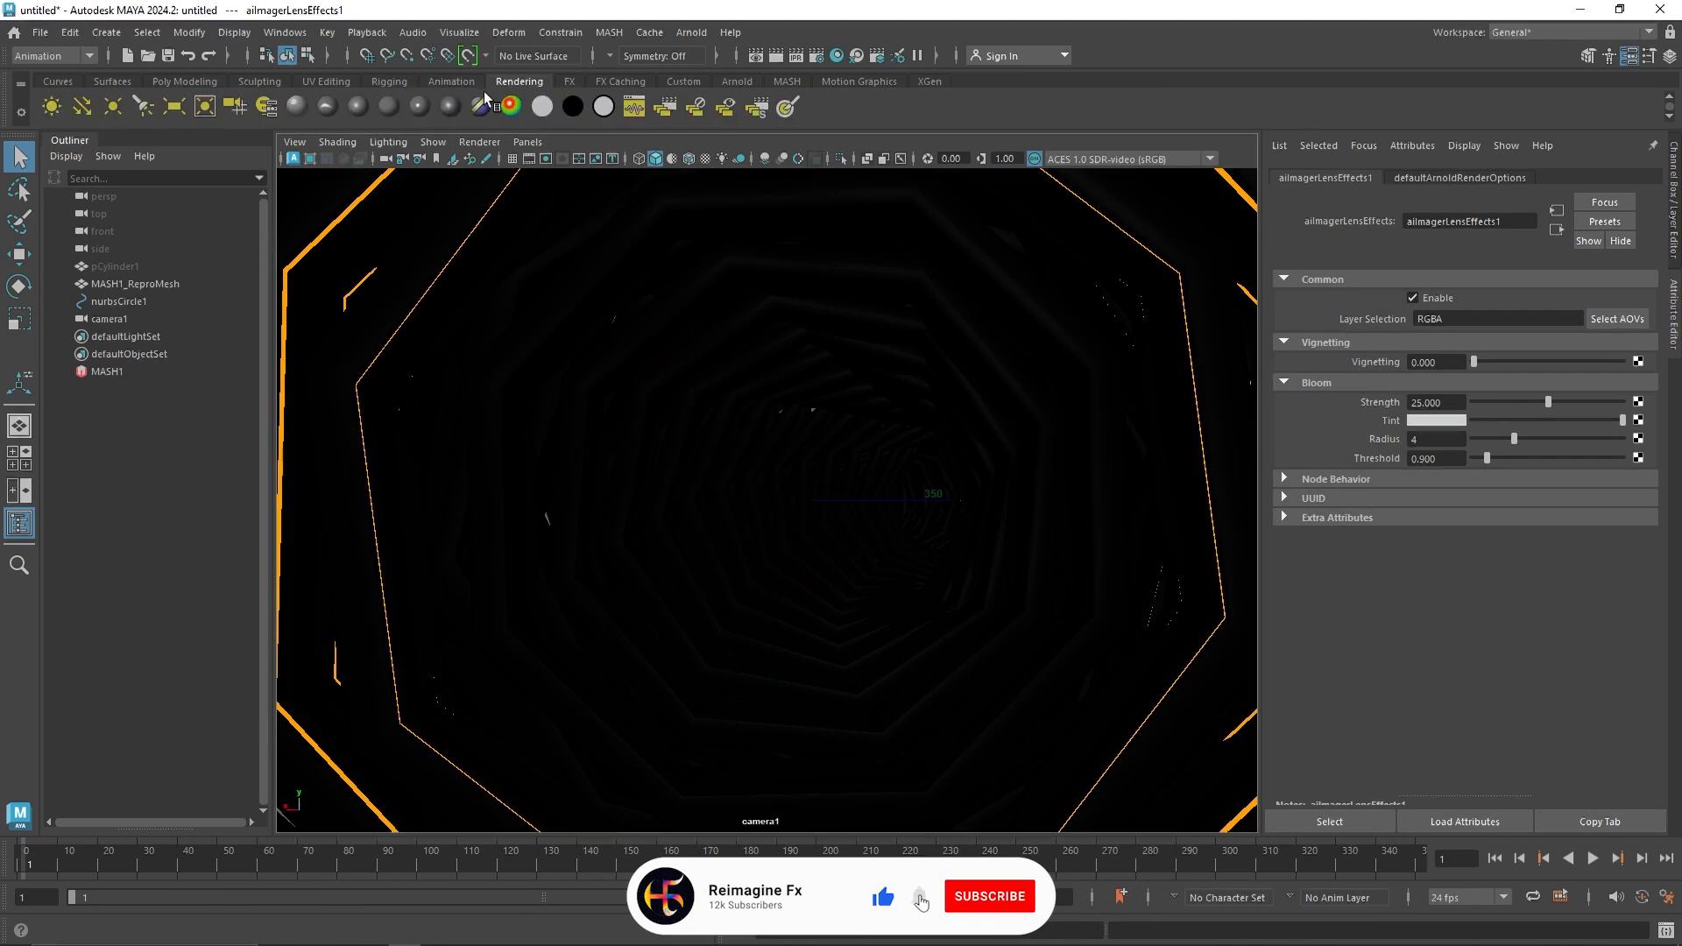
click(112, 106)
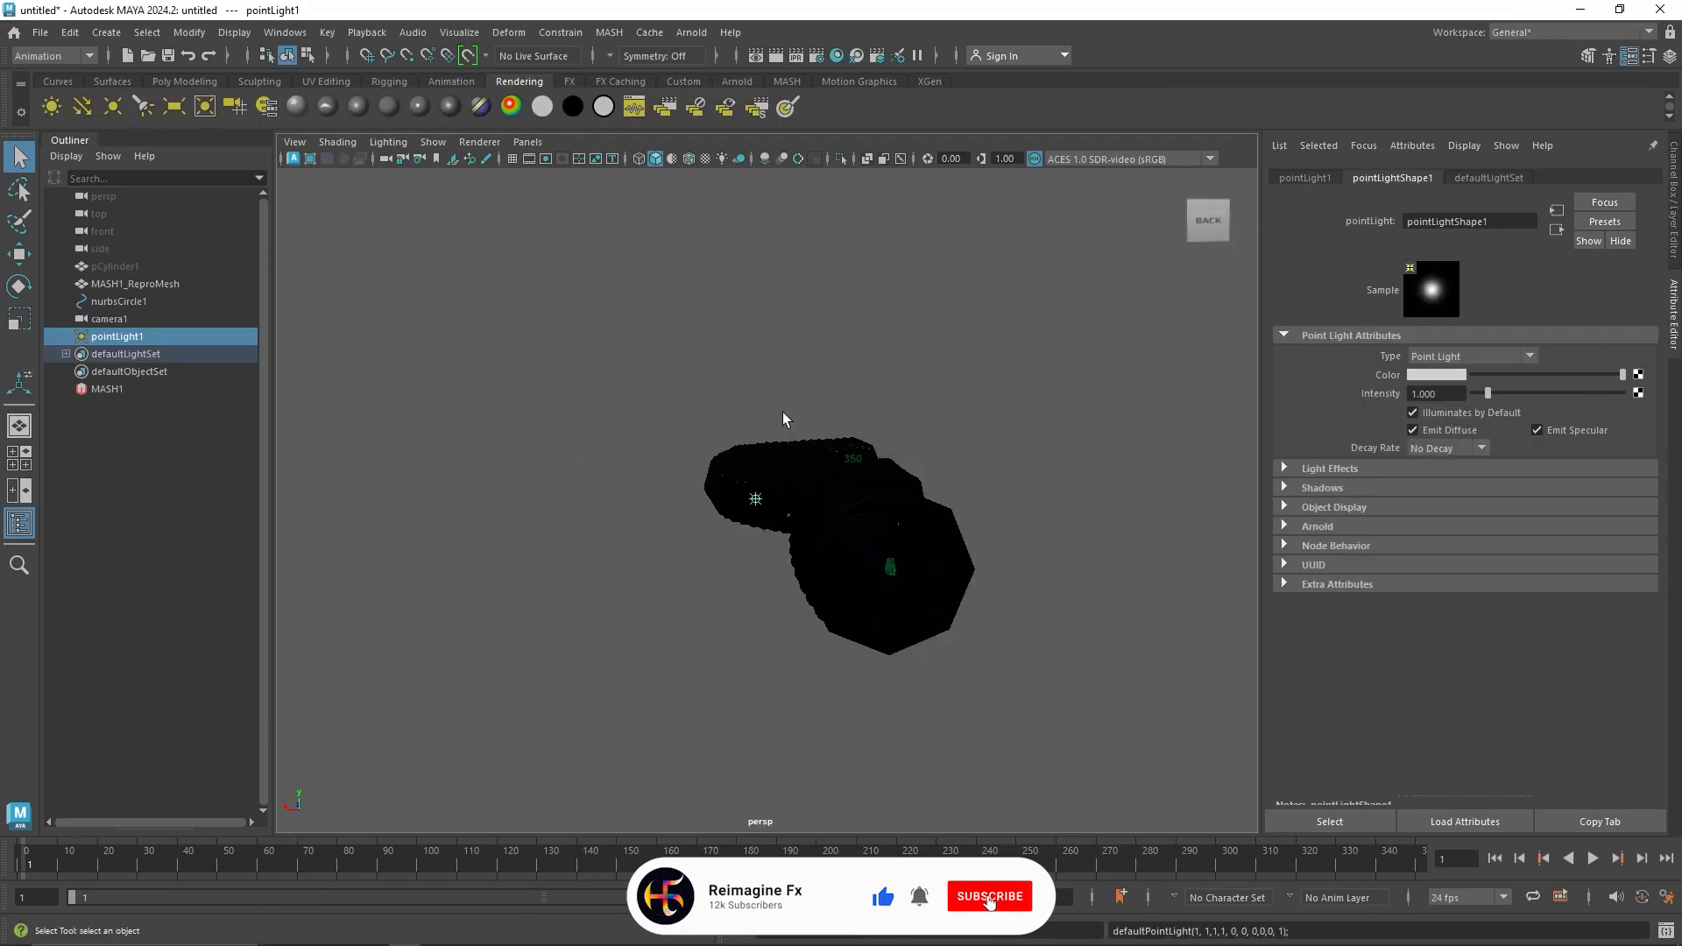
Step: Move the point light into the interior of the tunnel
alt+drag(781, 412, 790, 526)
key(w)
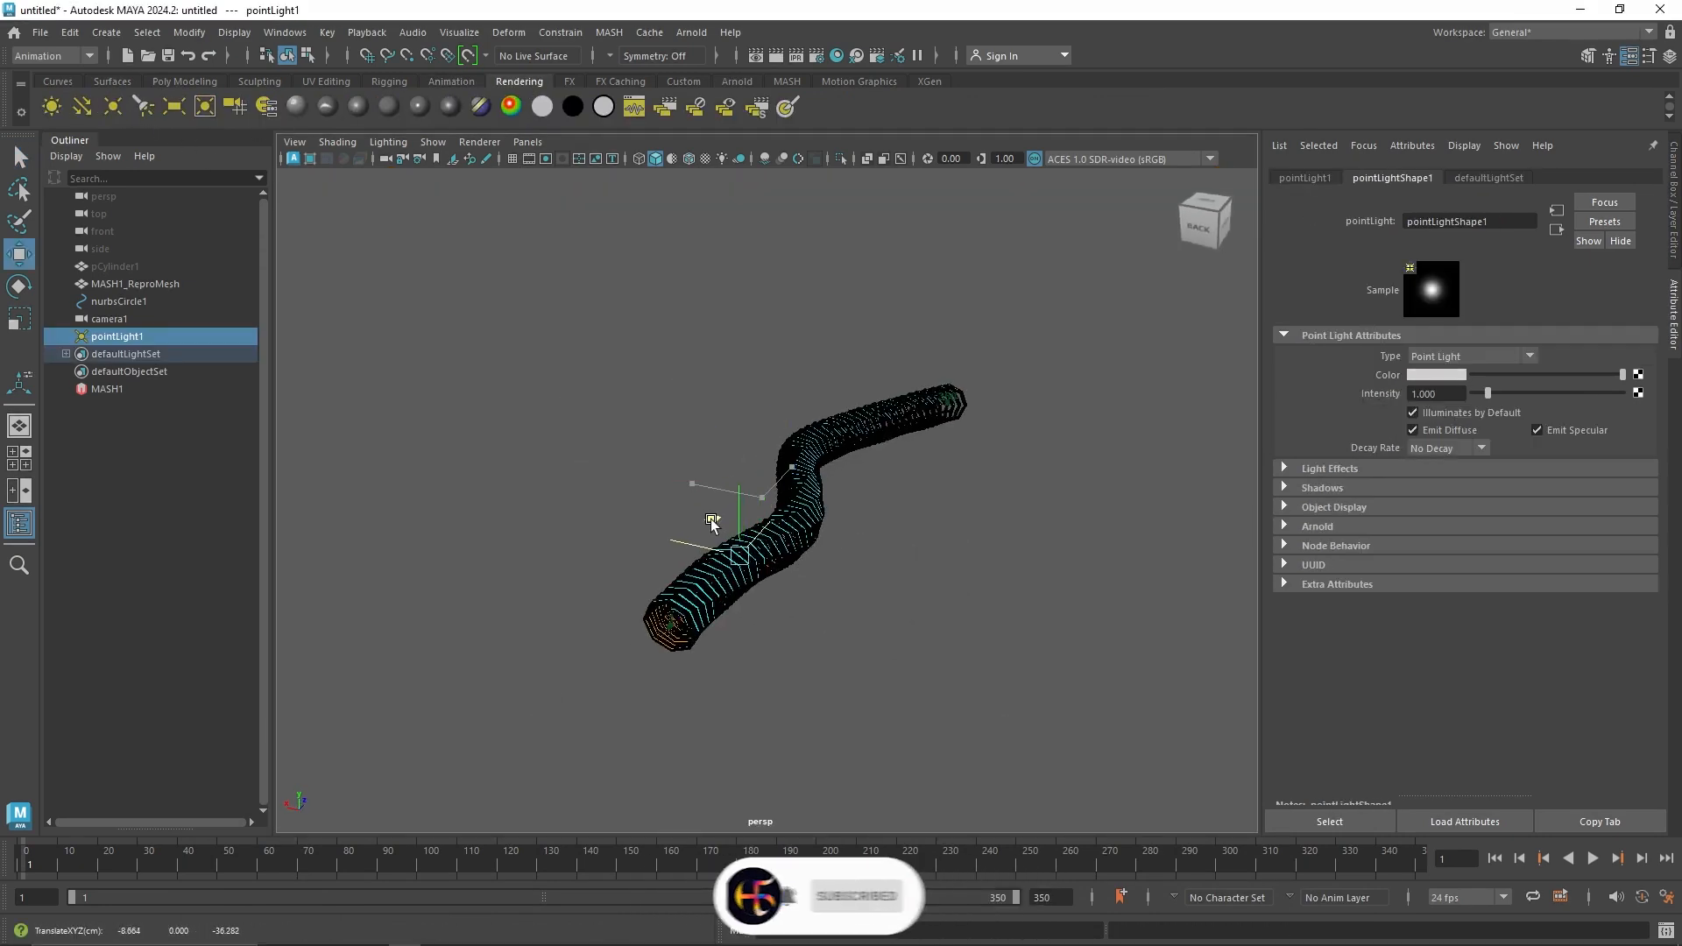
key(f)
drag(716, 498, 972, 516)
drag(1031, 444, 1047, 323)
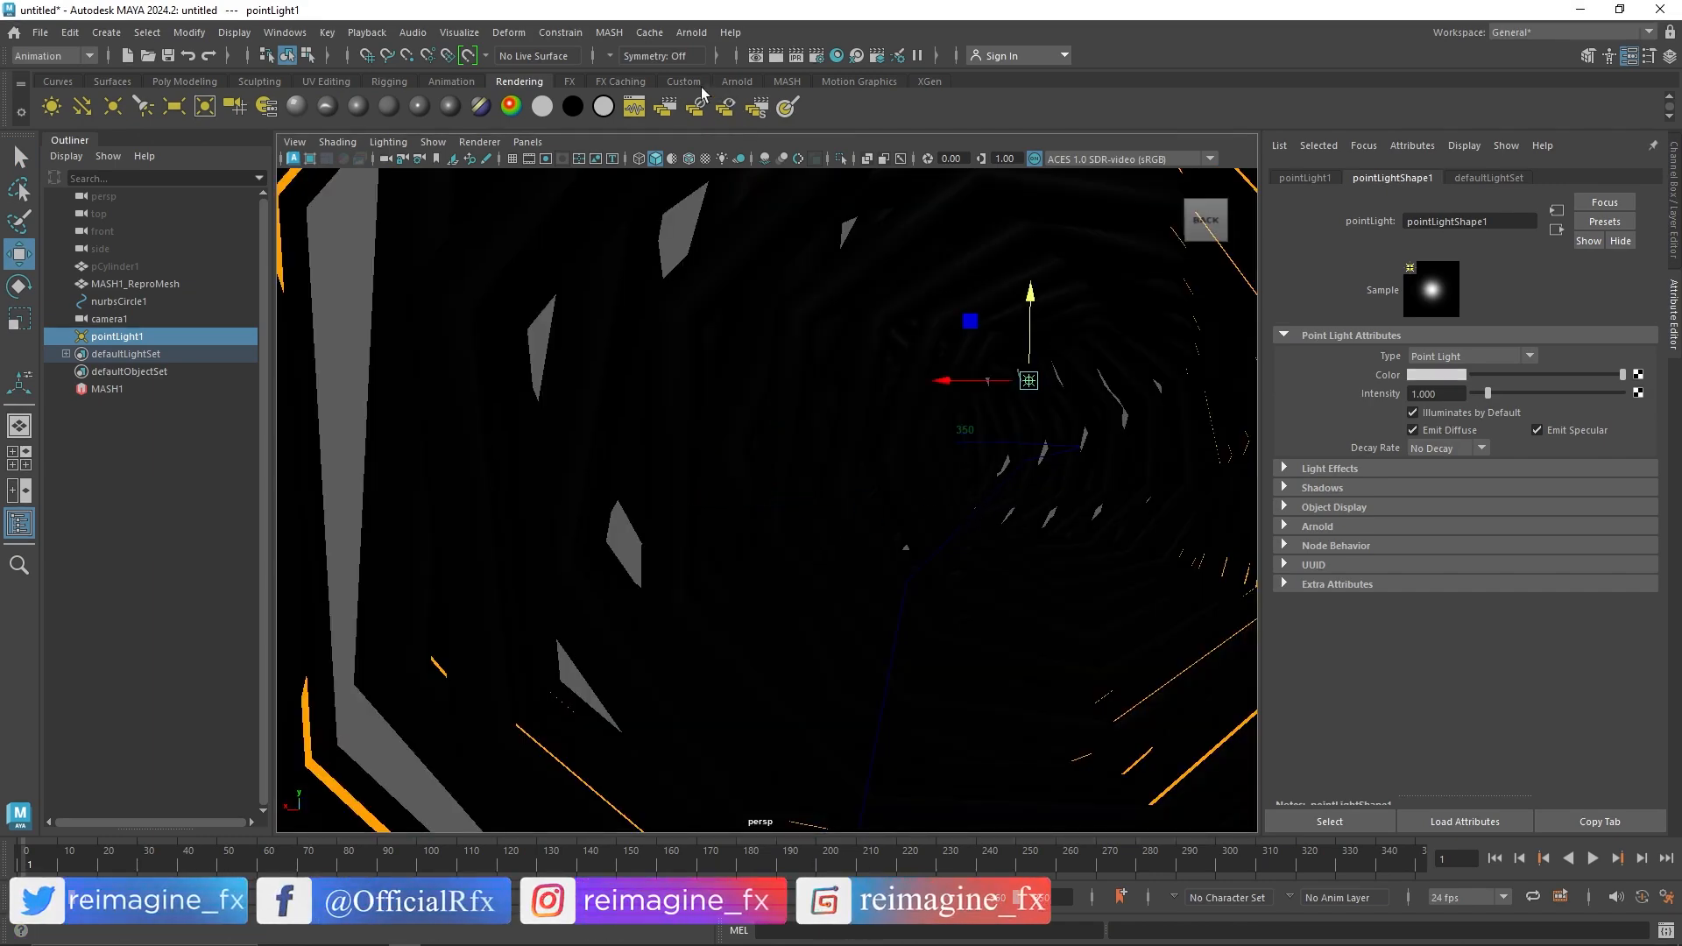
Step: Render the perspective view with Arnold and set the bloom radius to 6
click(737, 80)
click(692, 106)
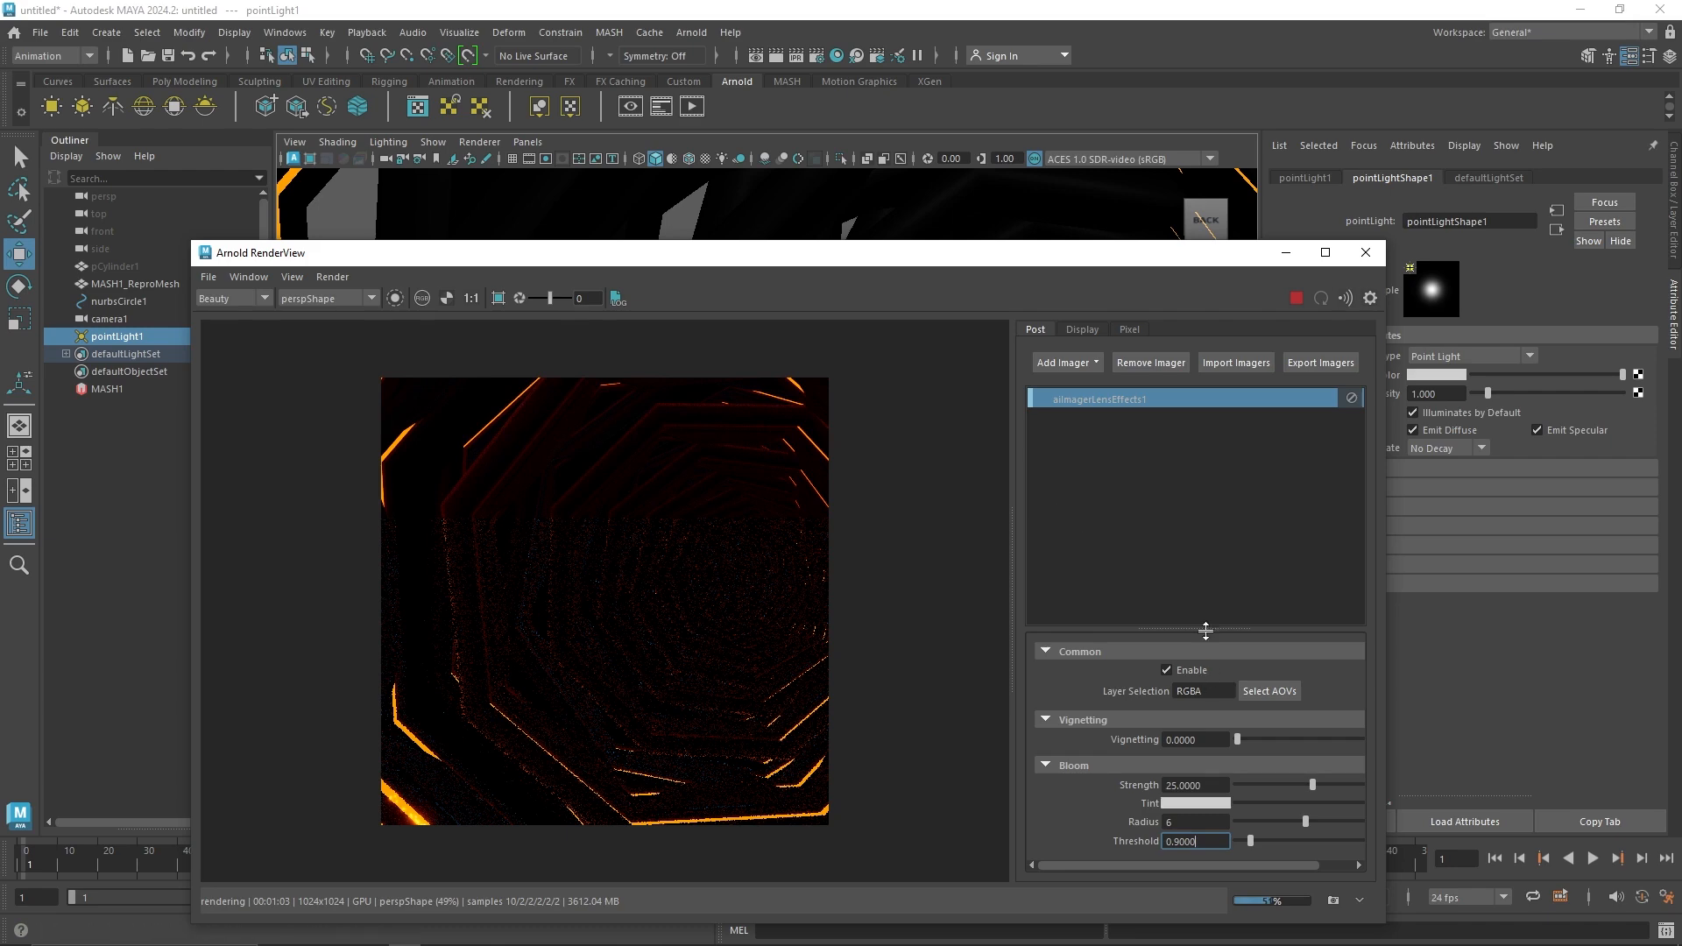
drag(561, 275, 533, 405)
Step: Select the tunnel mesh and set the O_Emi material's emission weight to 5
click(593, 312)
click(1579, 177)
click(1579, 177)
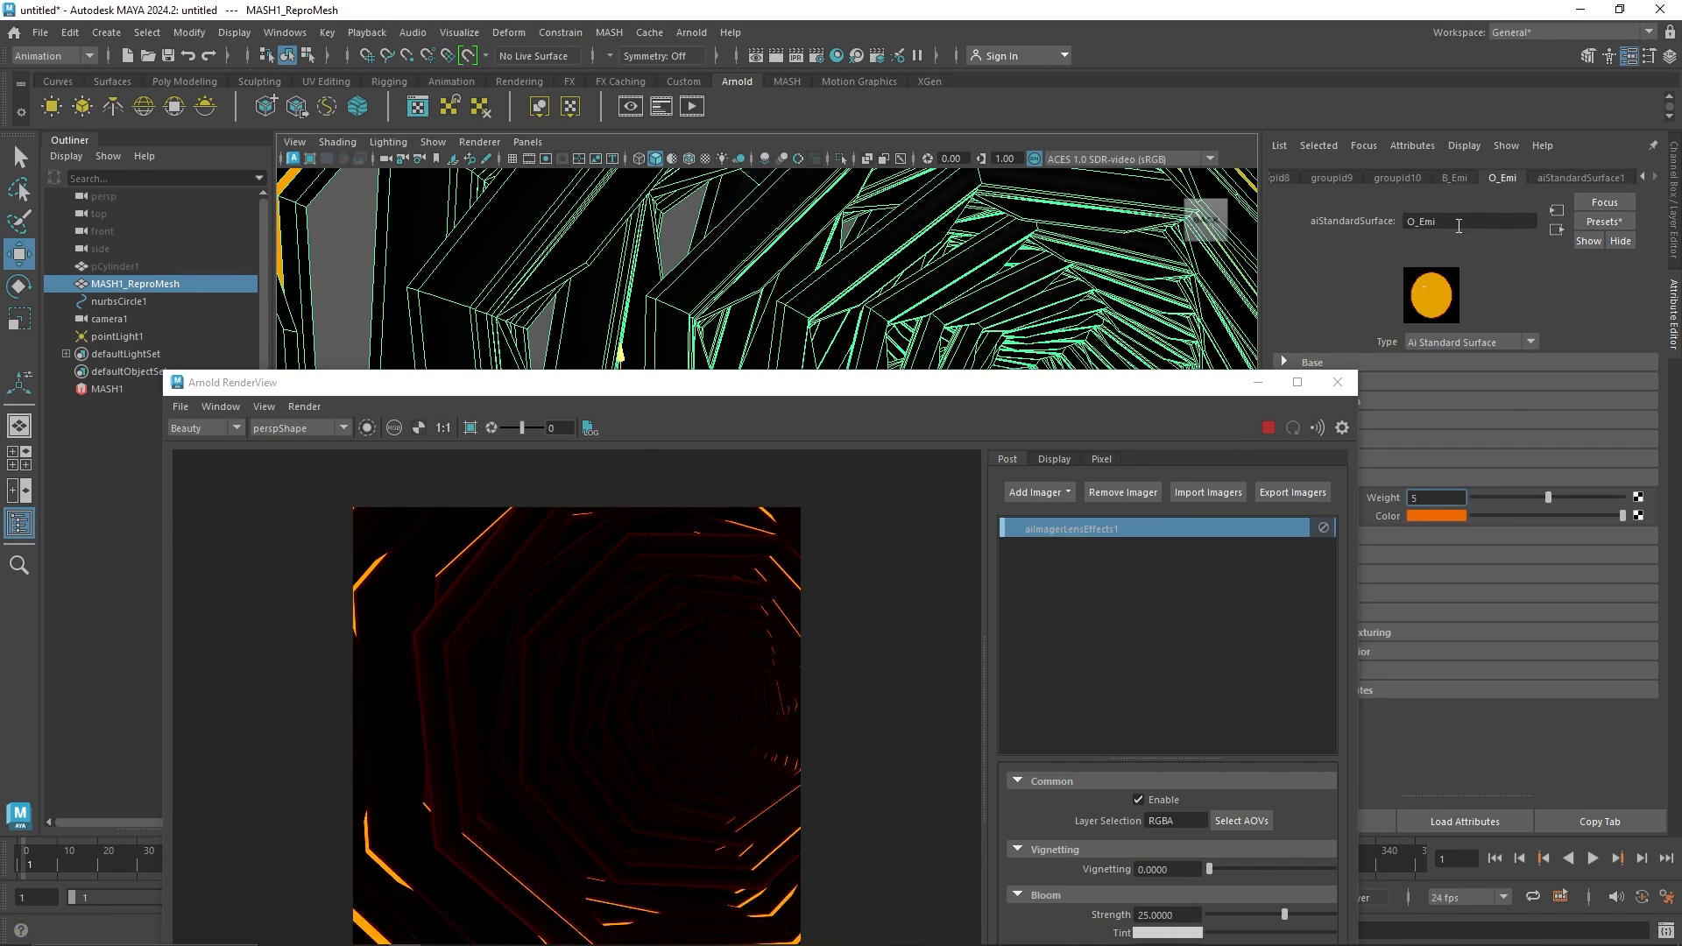
Step: Set the B_Emi material's emission weight to 6
click(1455, 177)
click(1446, 497)
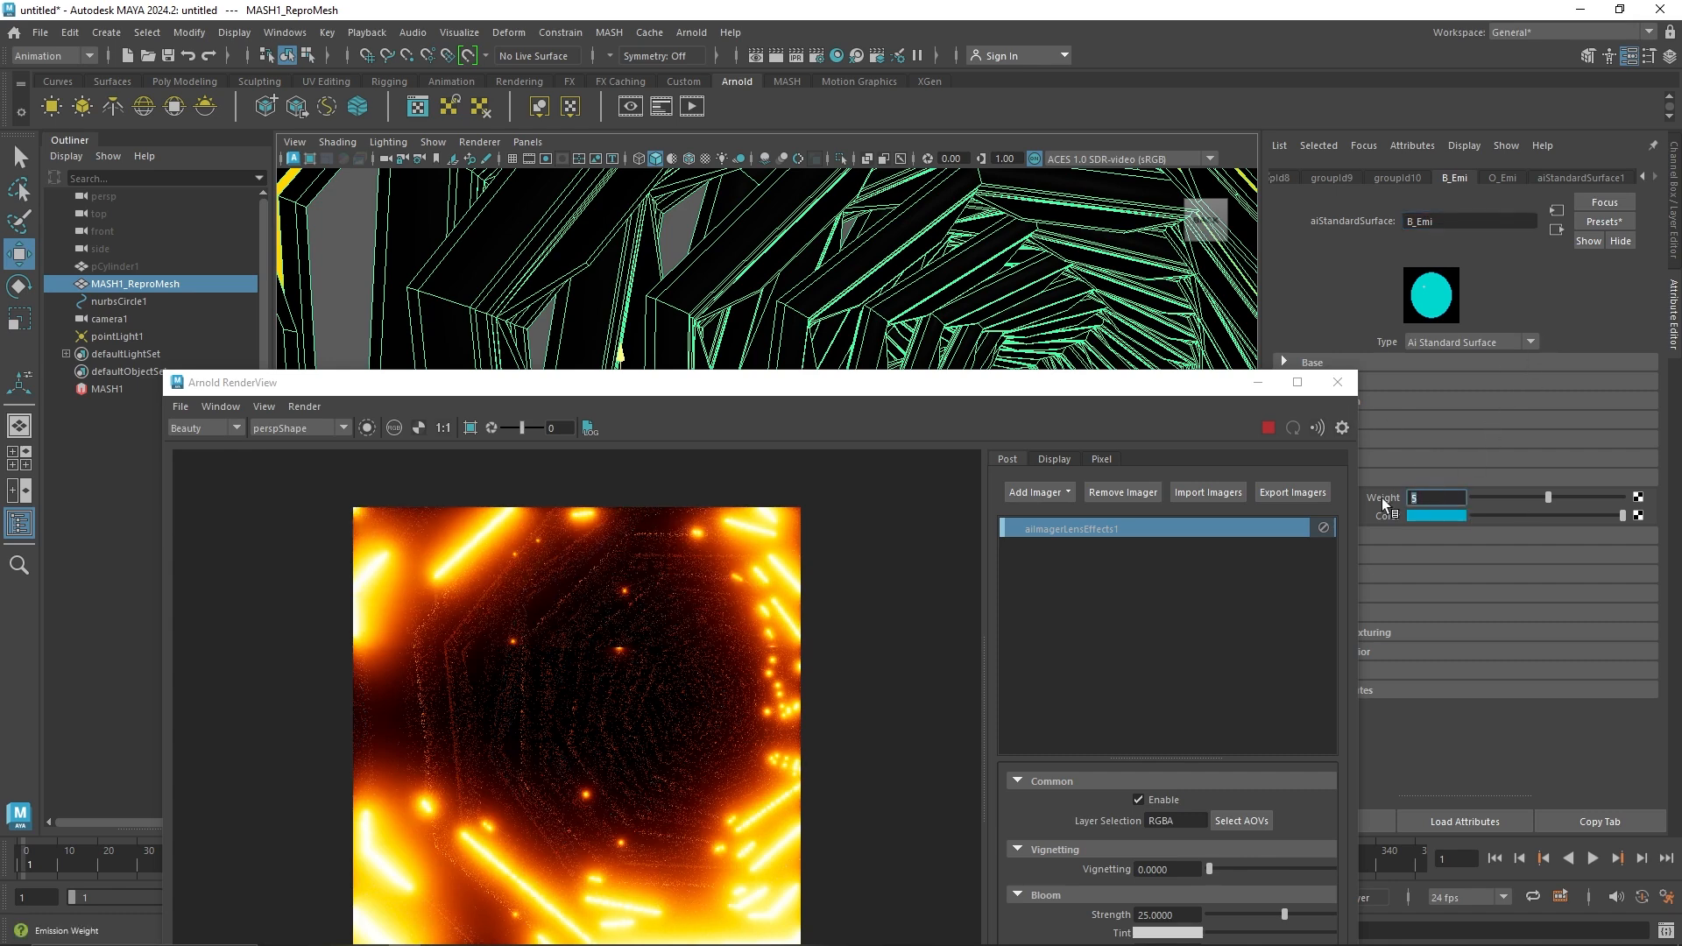
text(6)
key(Return)
drag(788, 383, 769, 267)
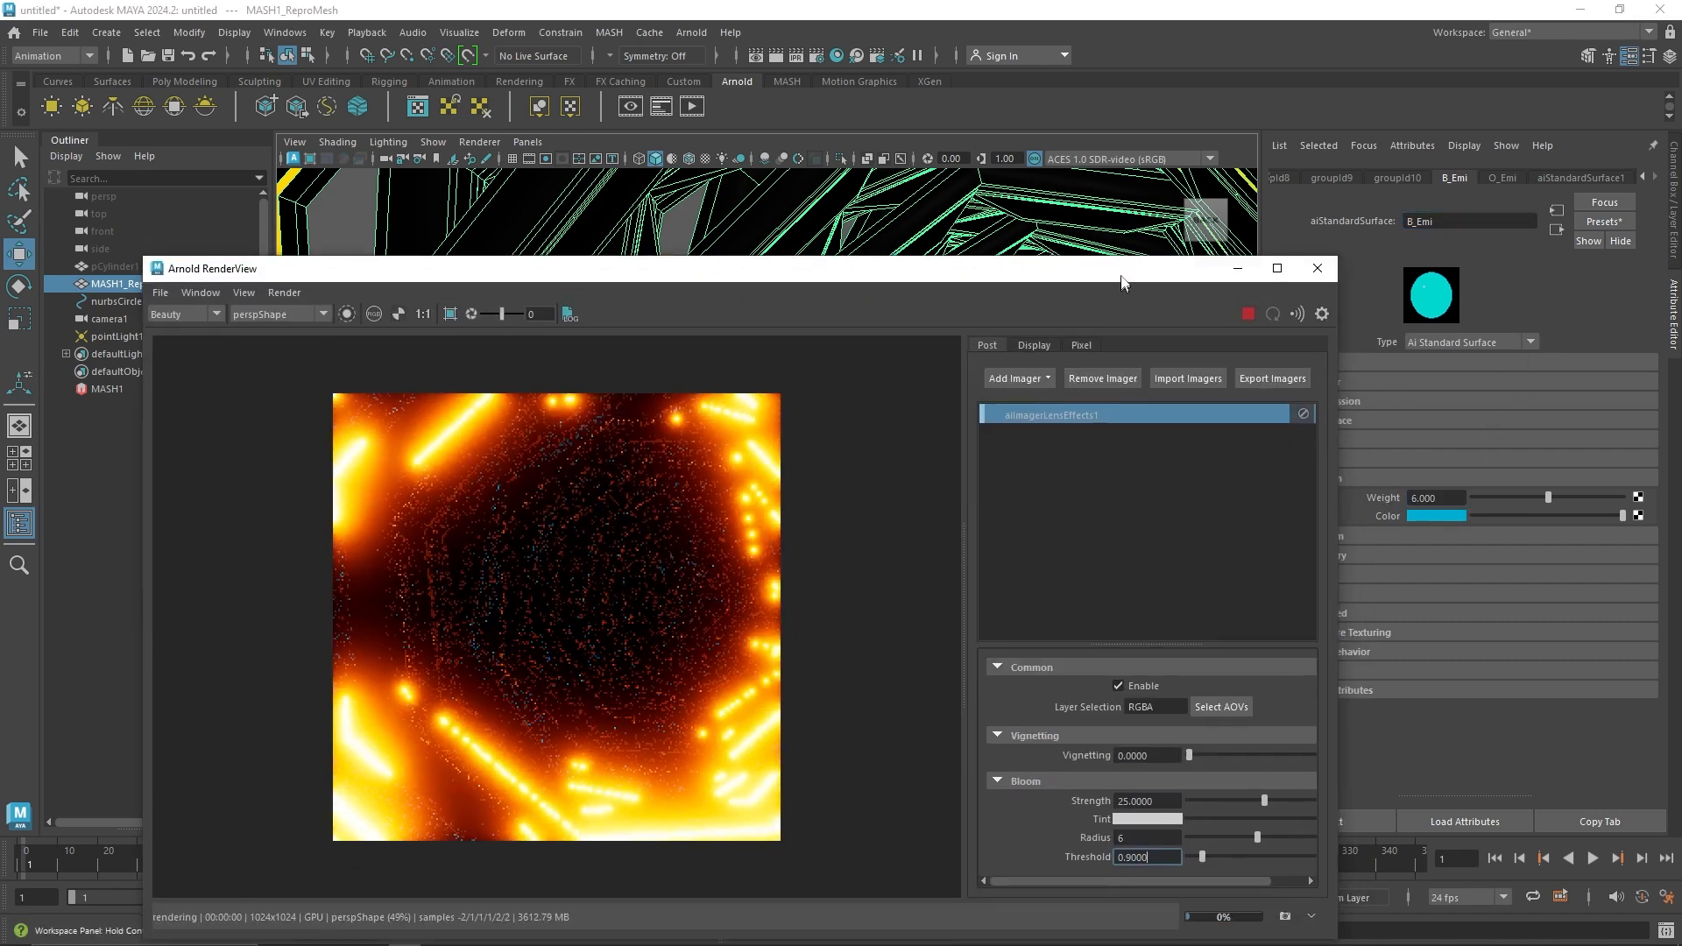
Step: Set the lens effect's bloom strength to about 0.88 and its radius to 12
drag(1252, 800, 1190, 806)
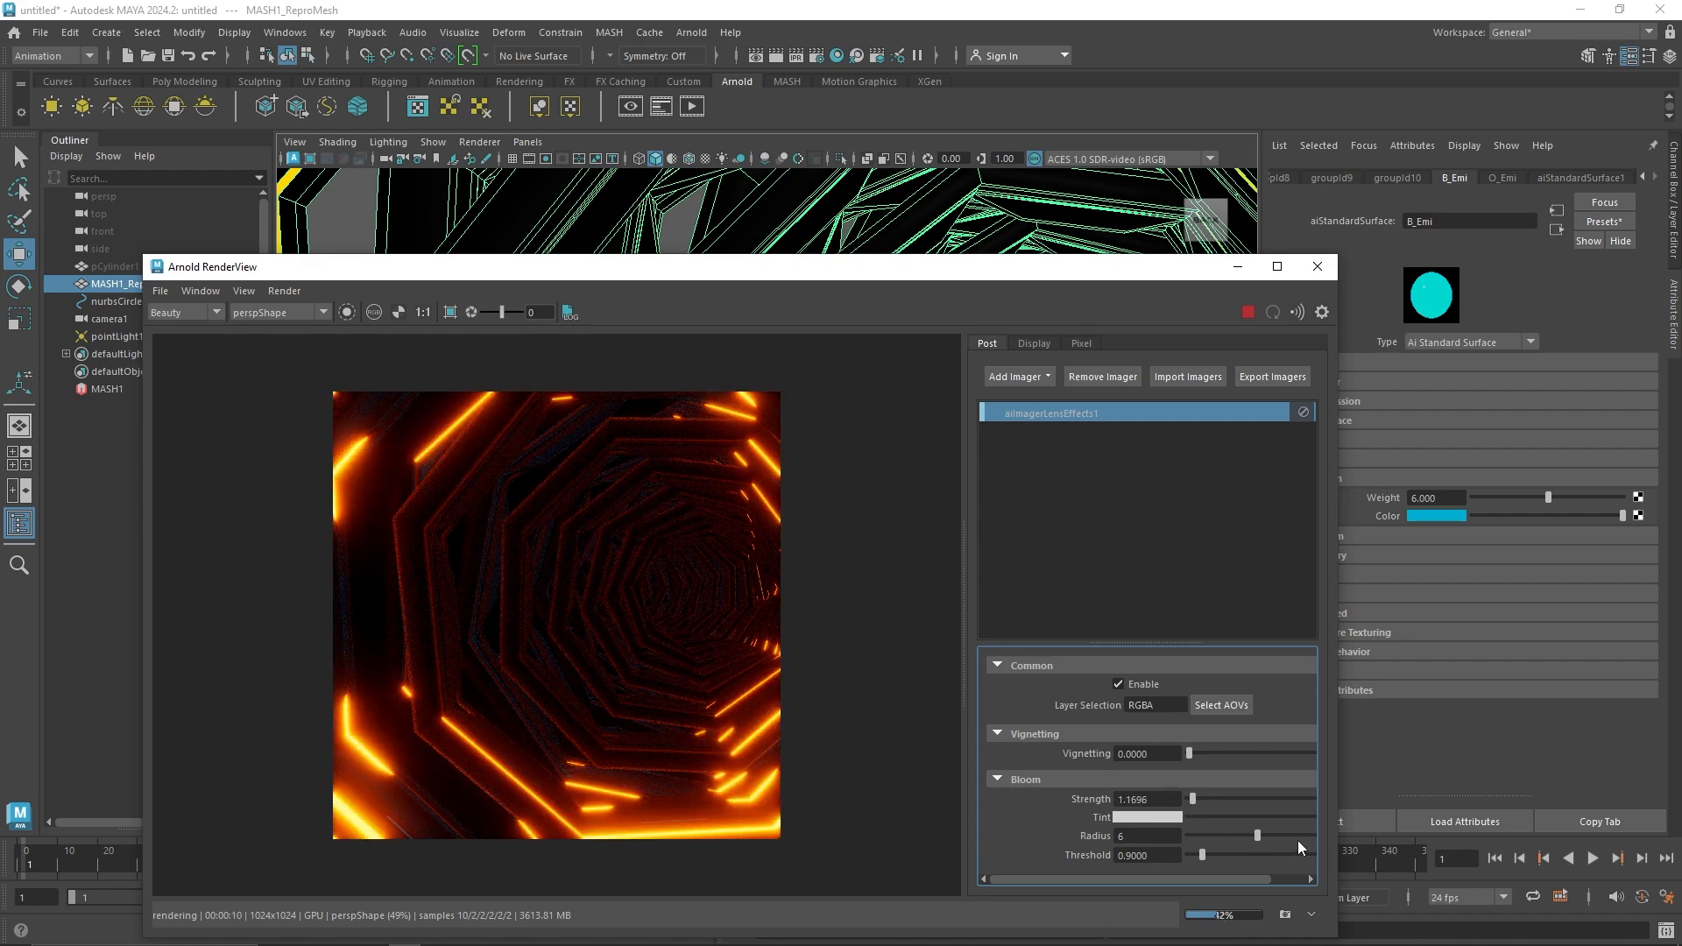
scroll(1279, 879, right, 2)
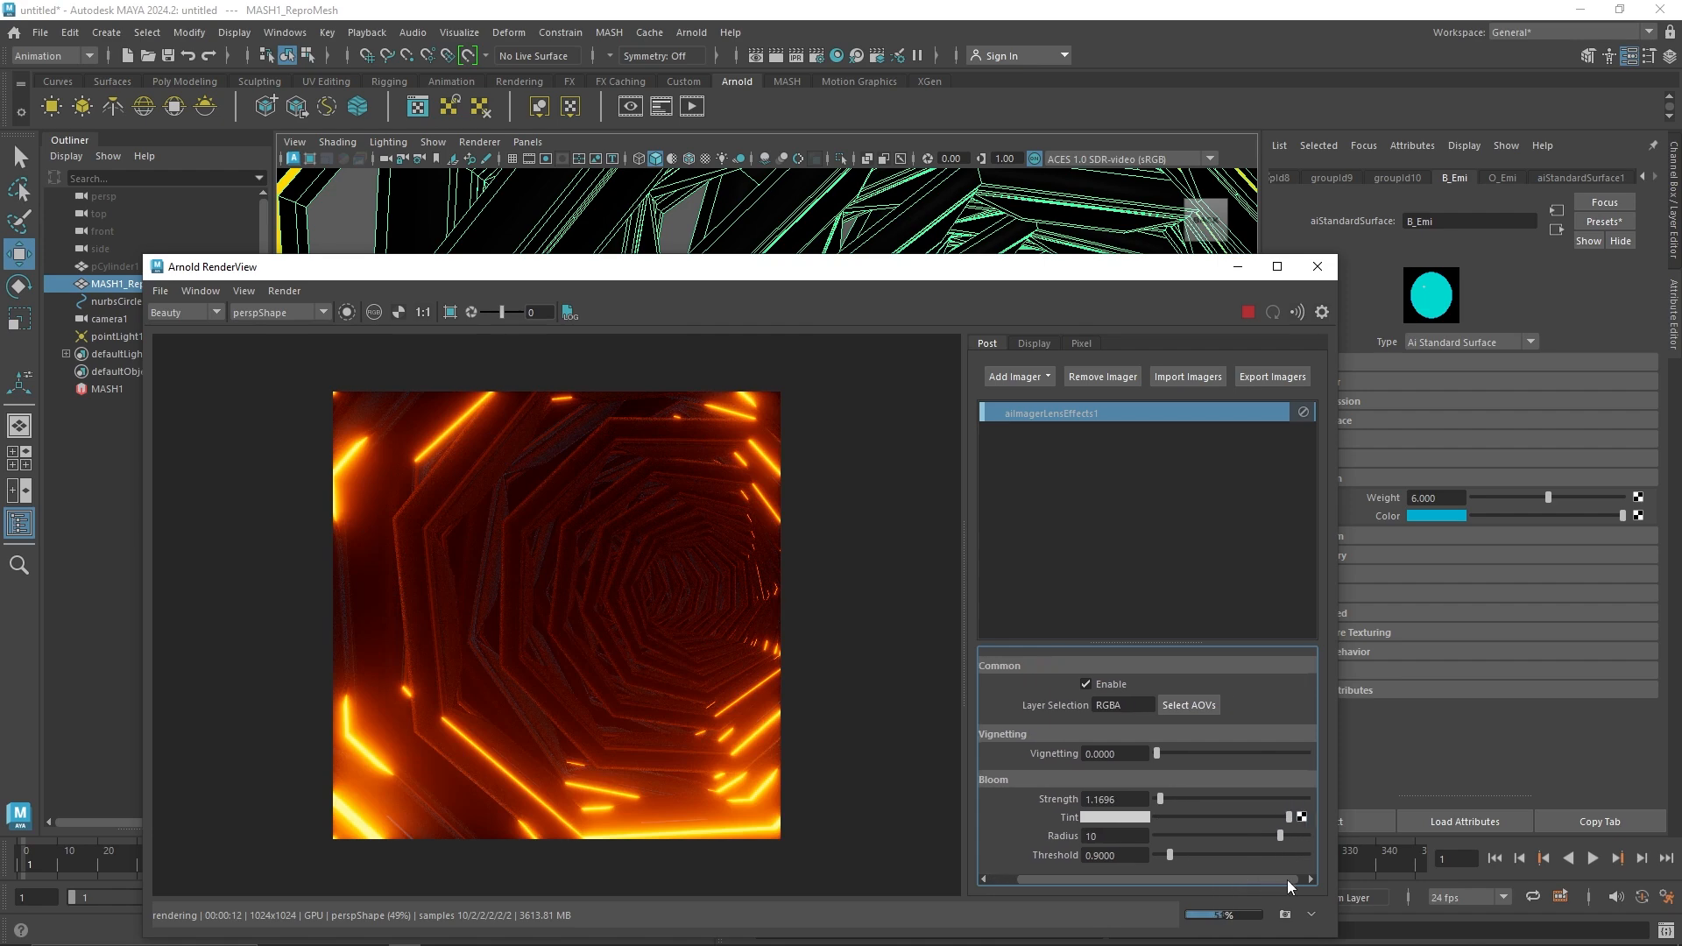
drag(1154, 808, 1153, 808)
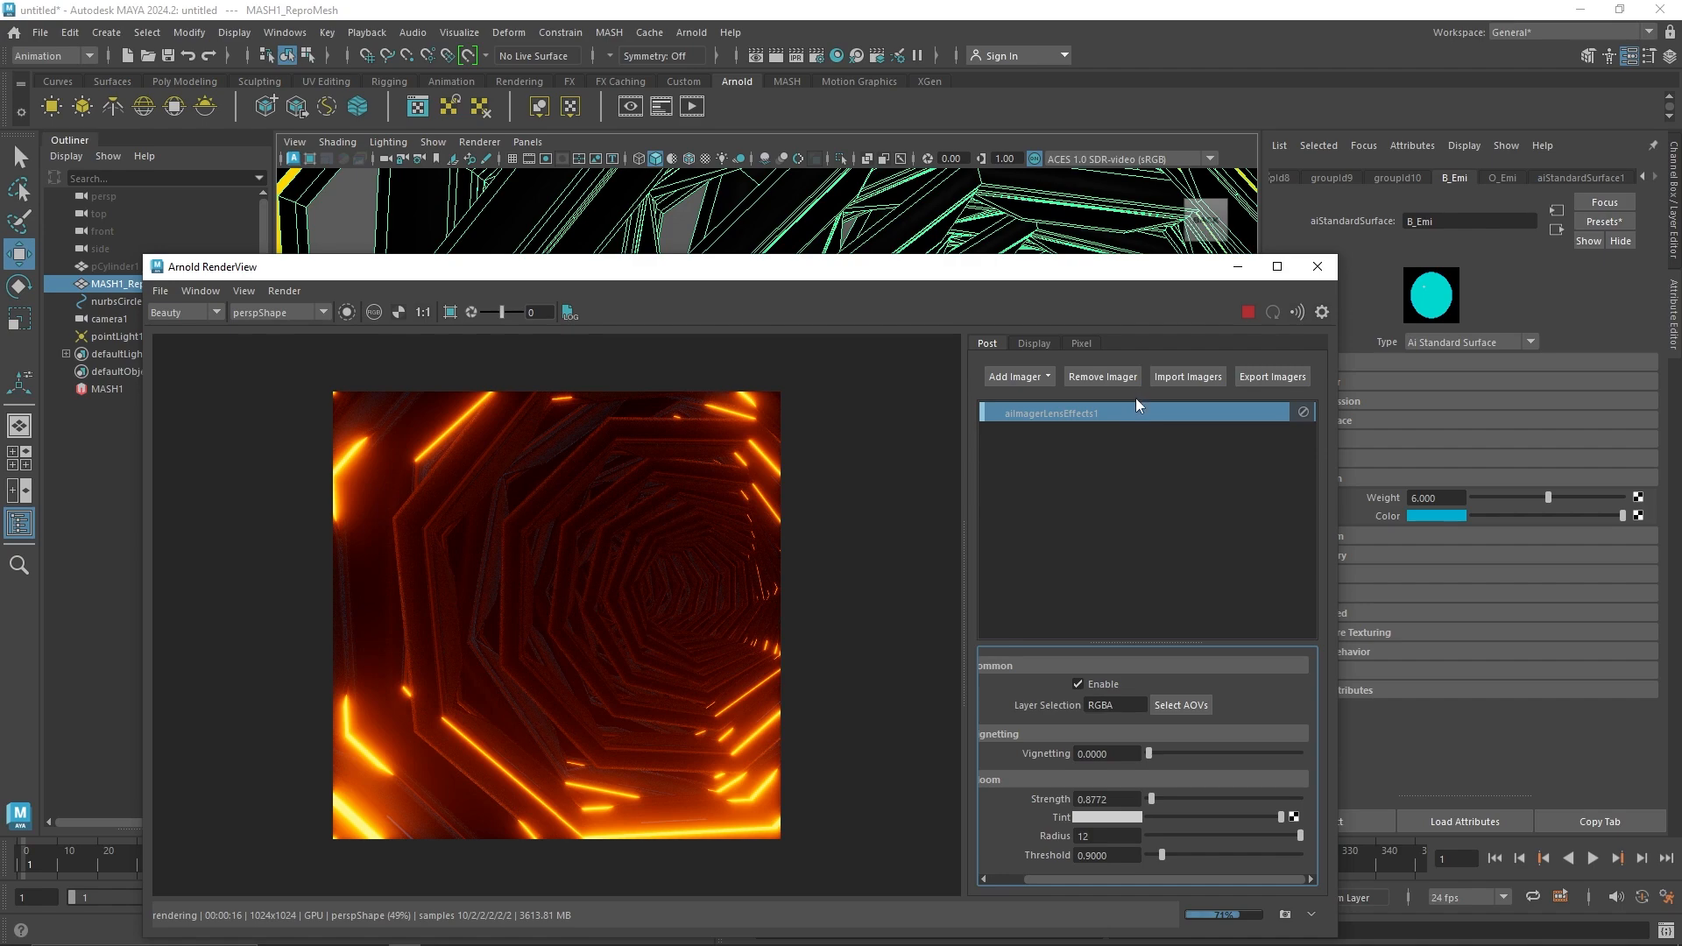
Step: Check the bloom in the Arnold render from other angles inside the tunnel
drag(1152, 270, 1367, 323)
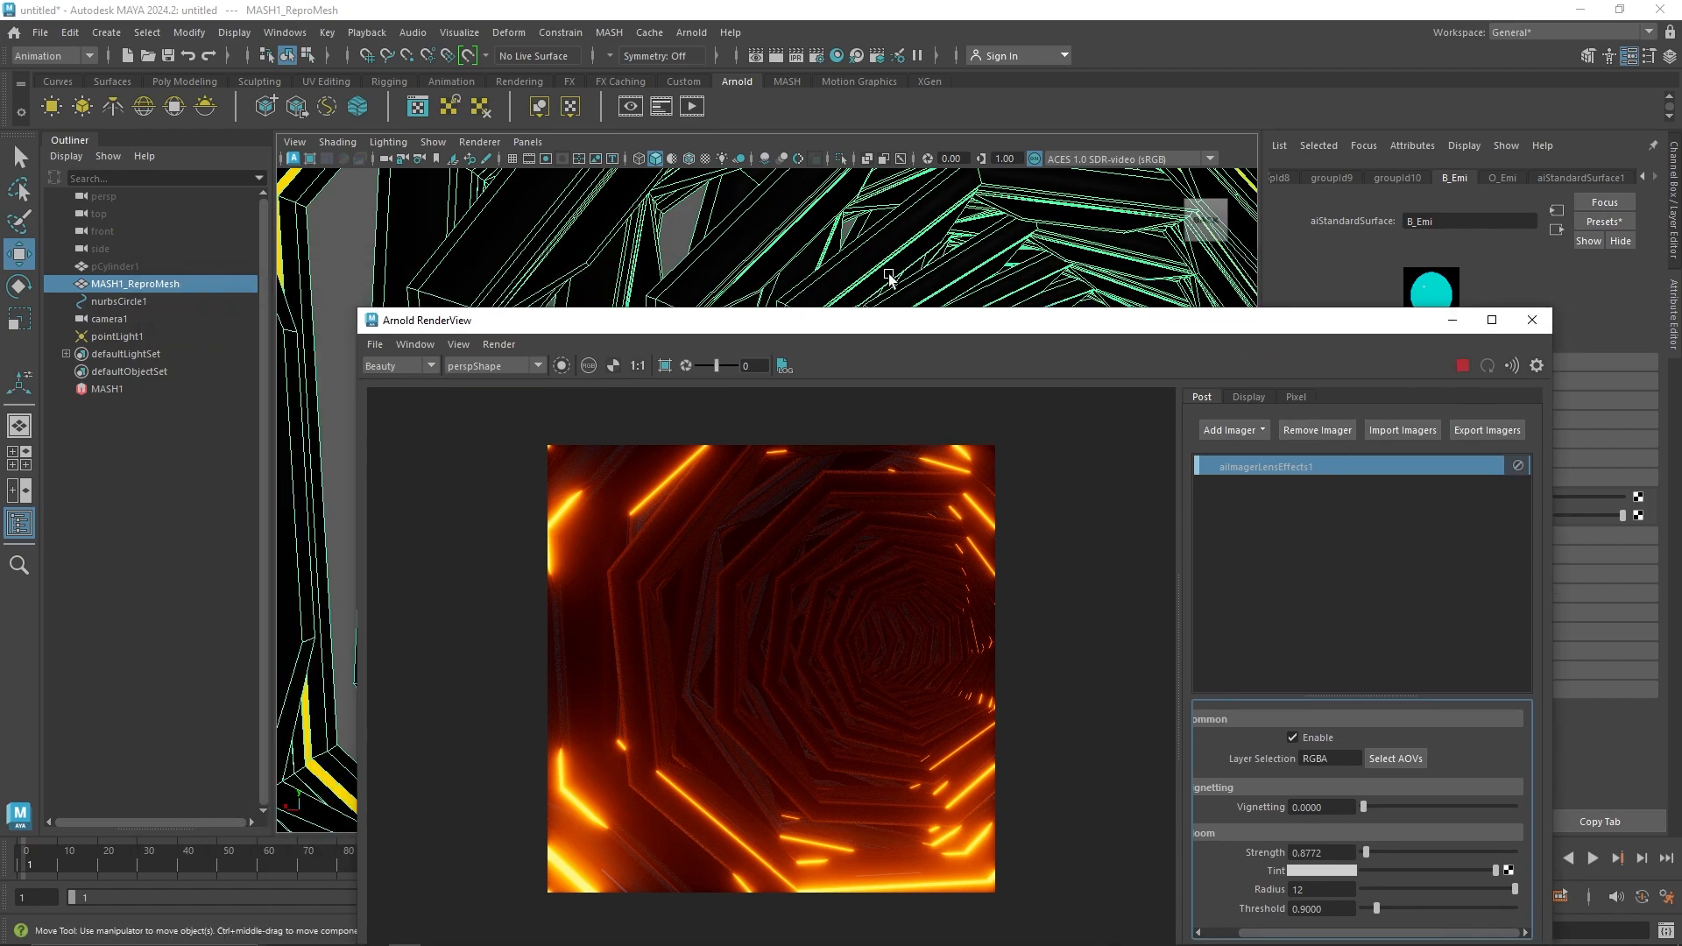
scroll(888, 279, down, 2)
alt+drag(957, 271, 928, 307)
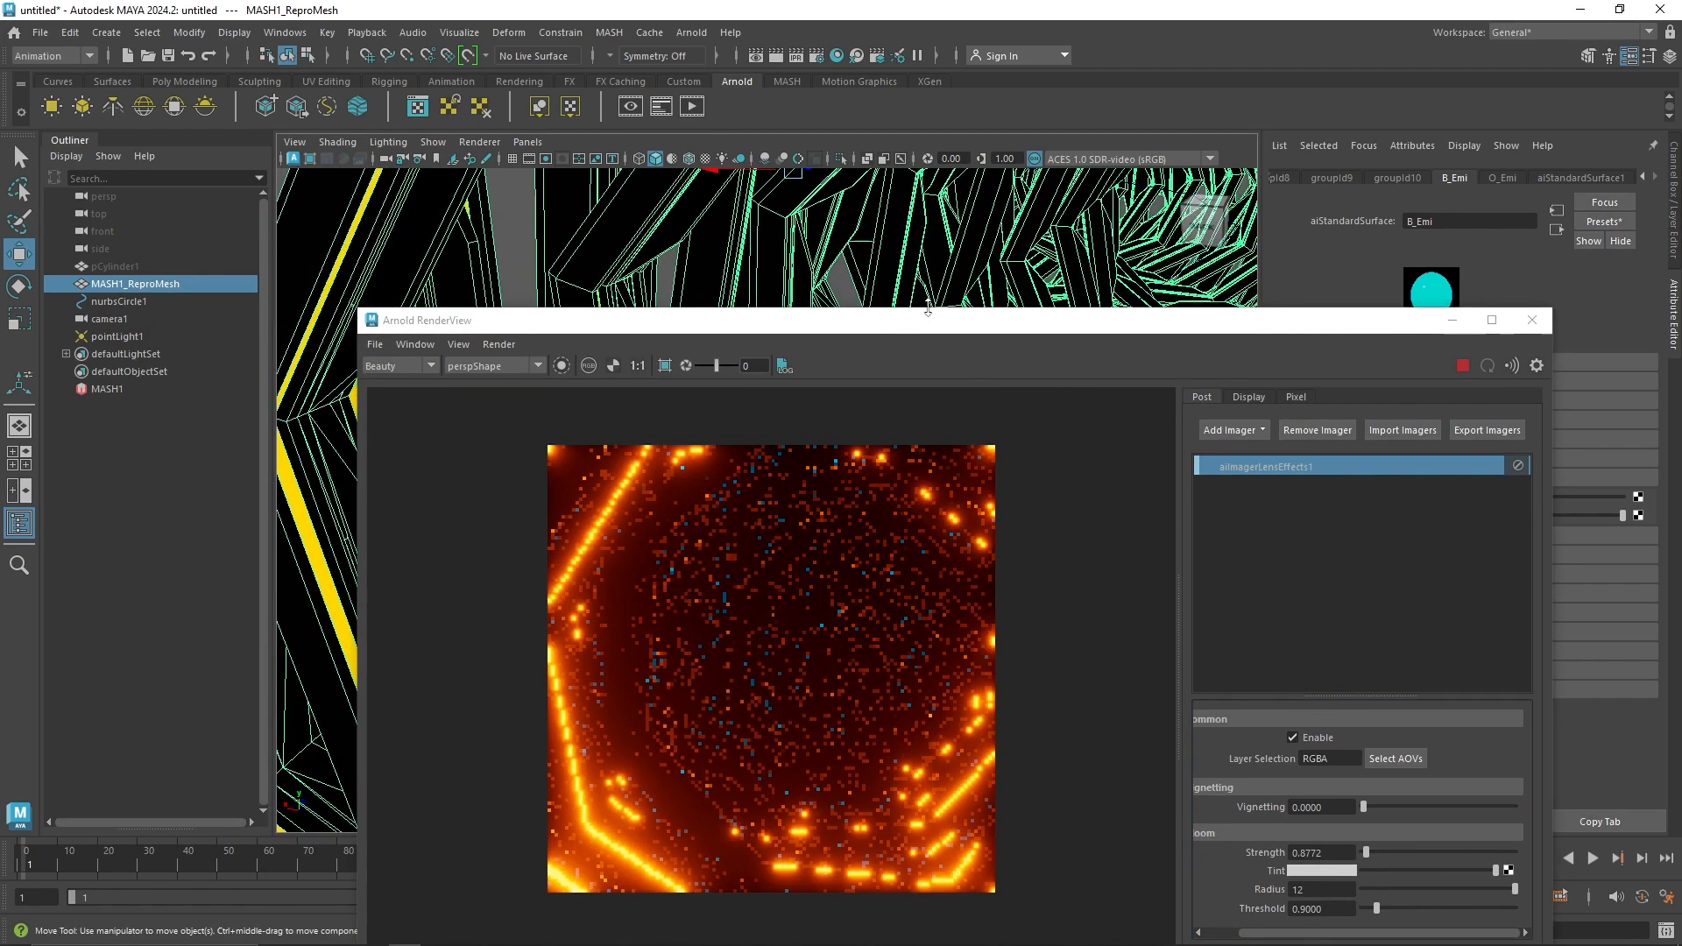
alt+middle_drag(972, 276, 699, 474)
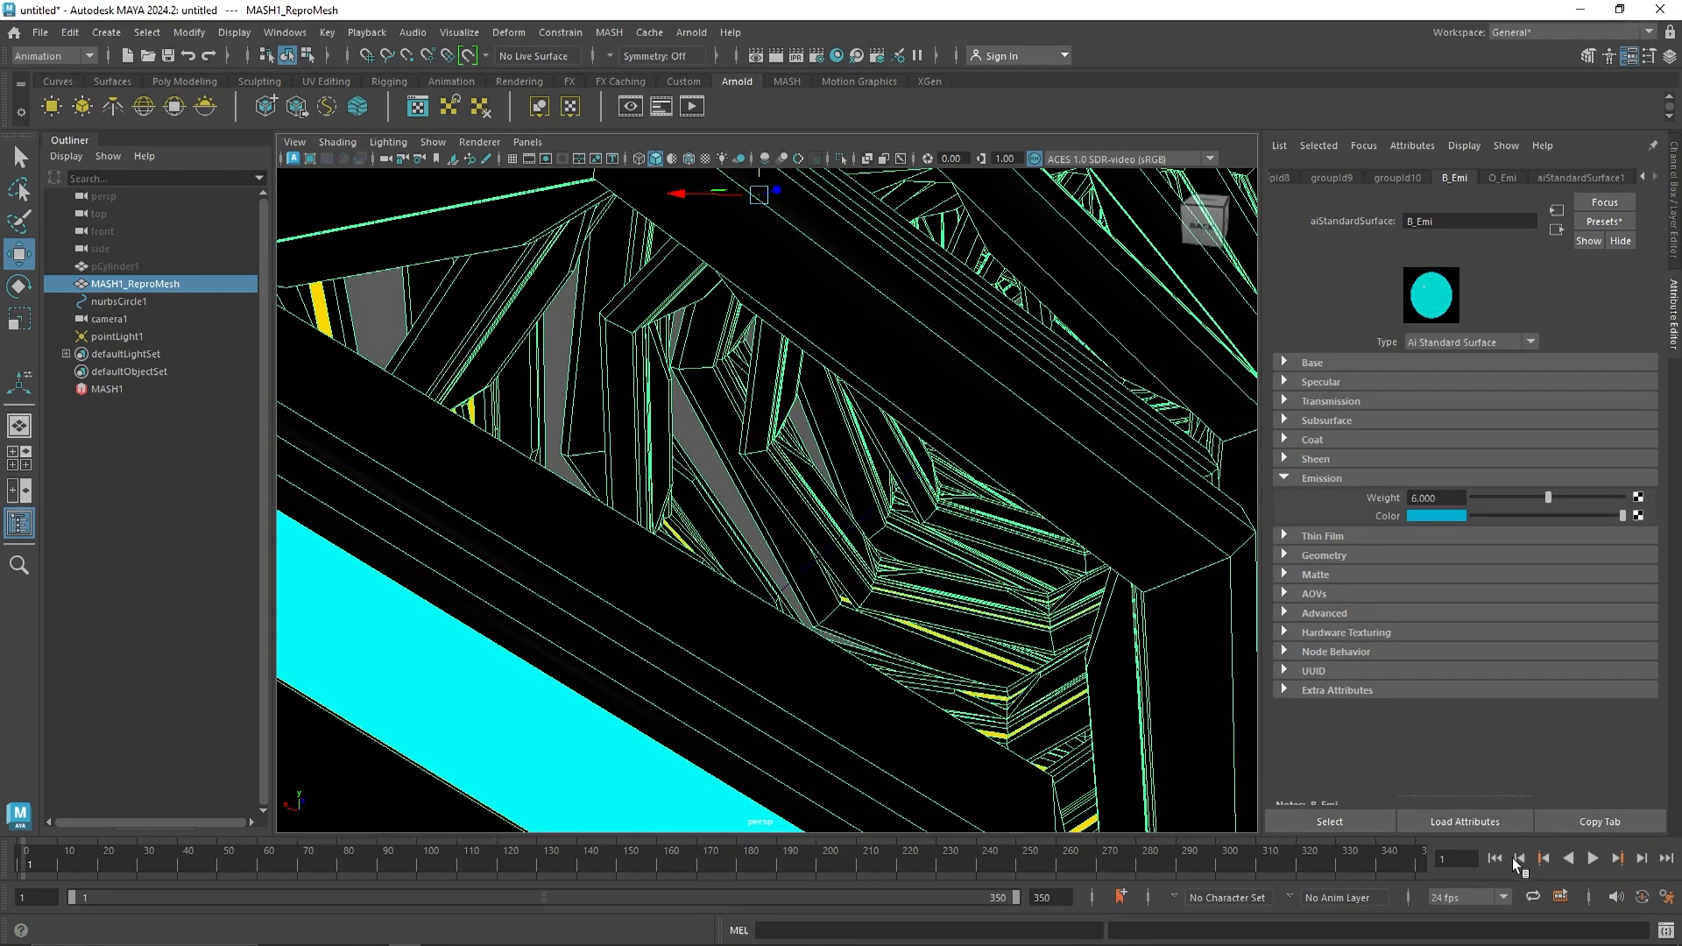
Step: Look through camera1 in the viewport and play back the fly-through along the tunnel
click(1593, 859)
click(1593, 859)
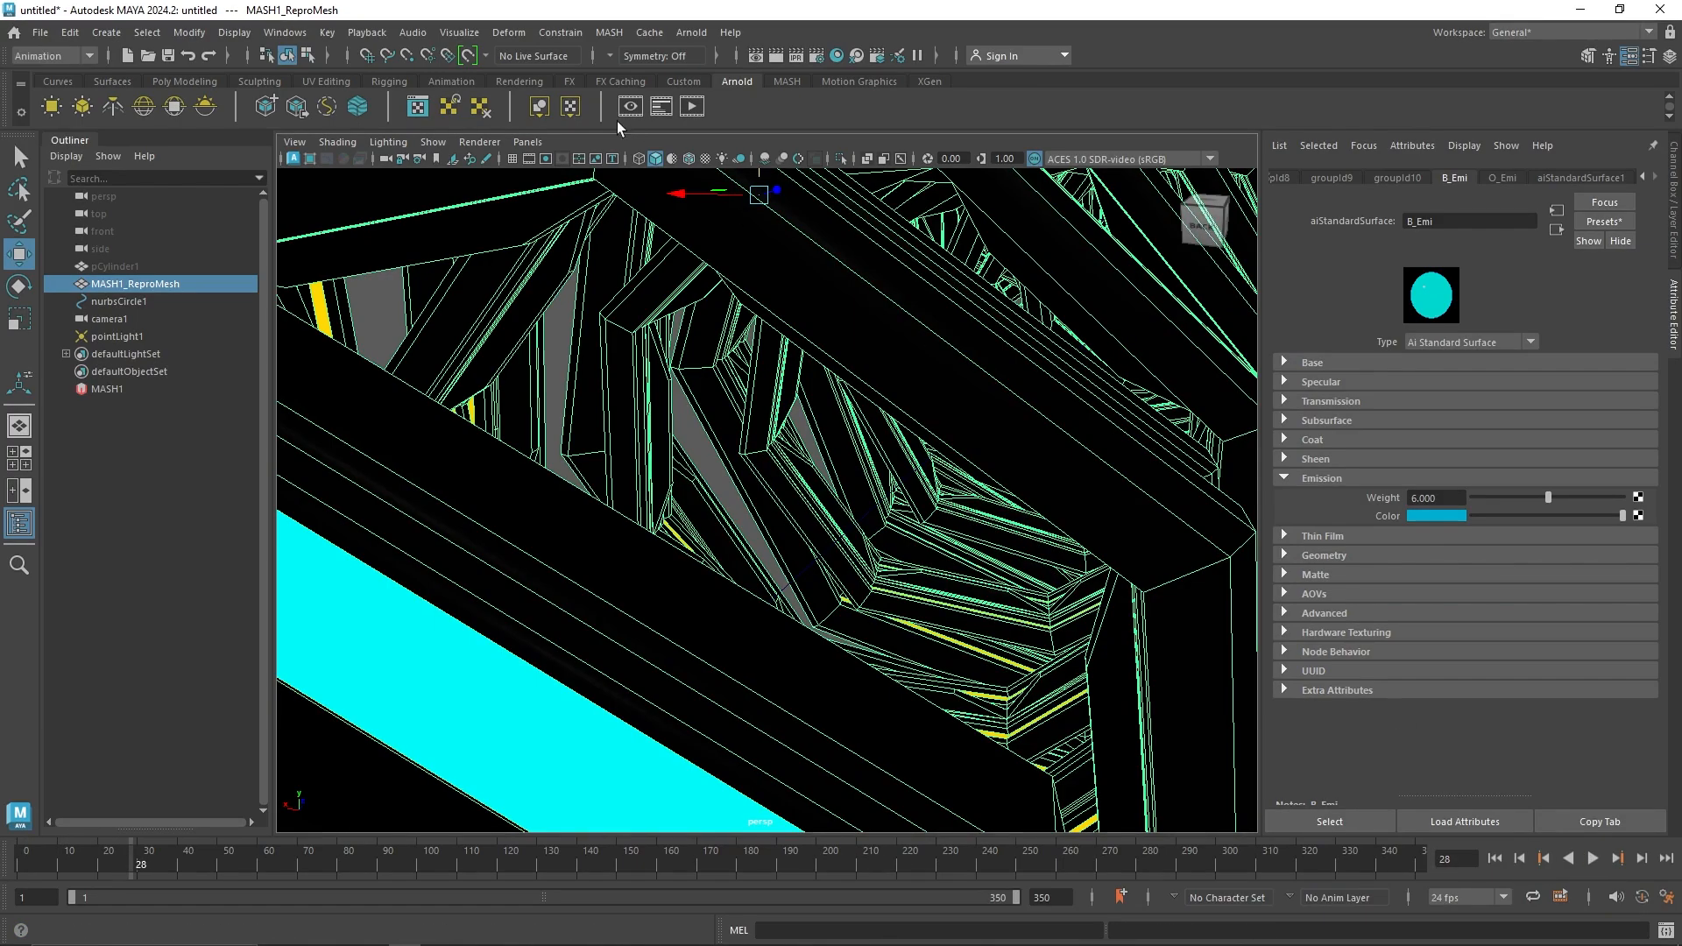
click(527, 142)
mouse_move(561, 160)
click(740, 175)
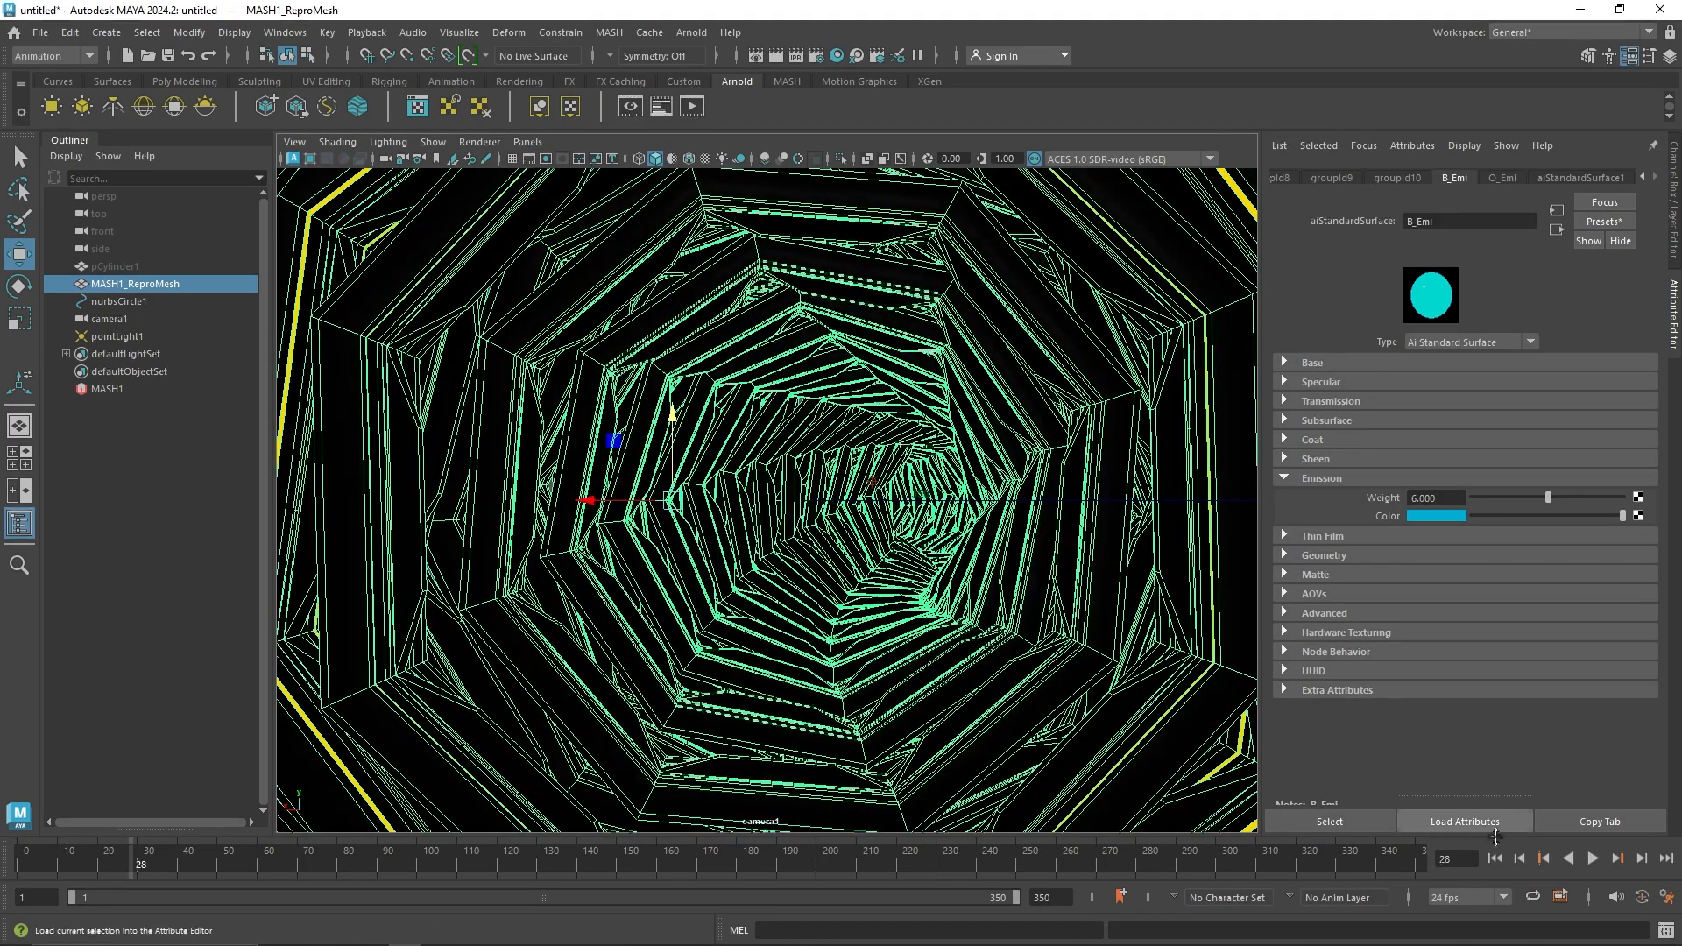
click(1593, 859)
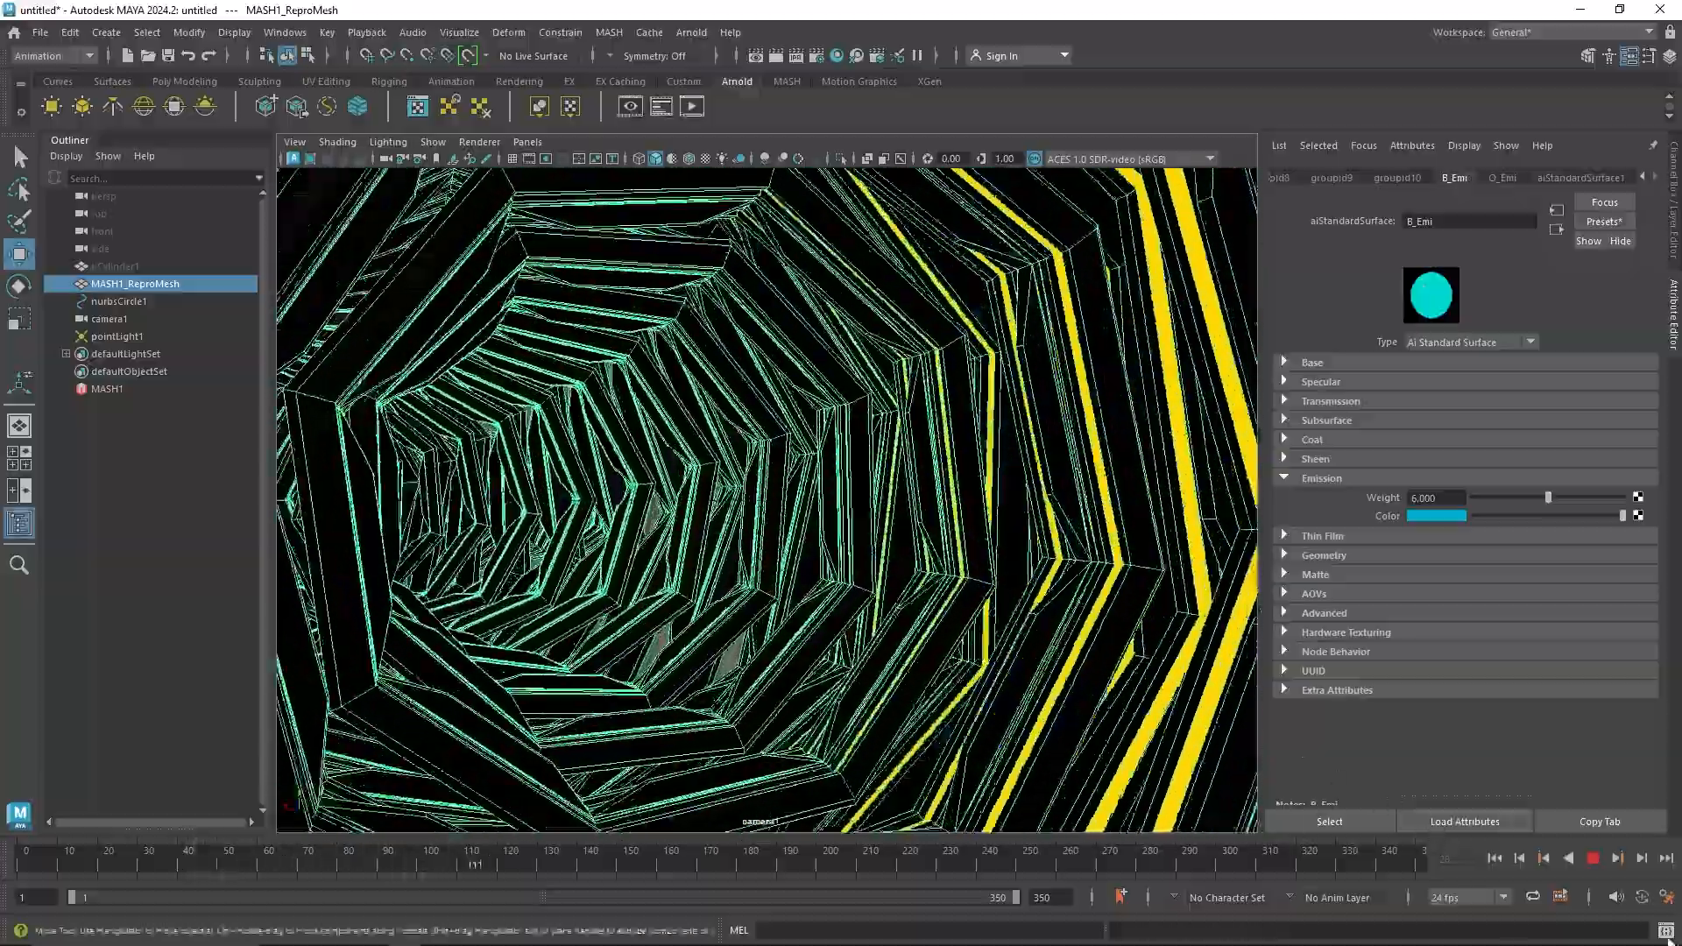
click(1589, 860)
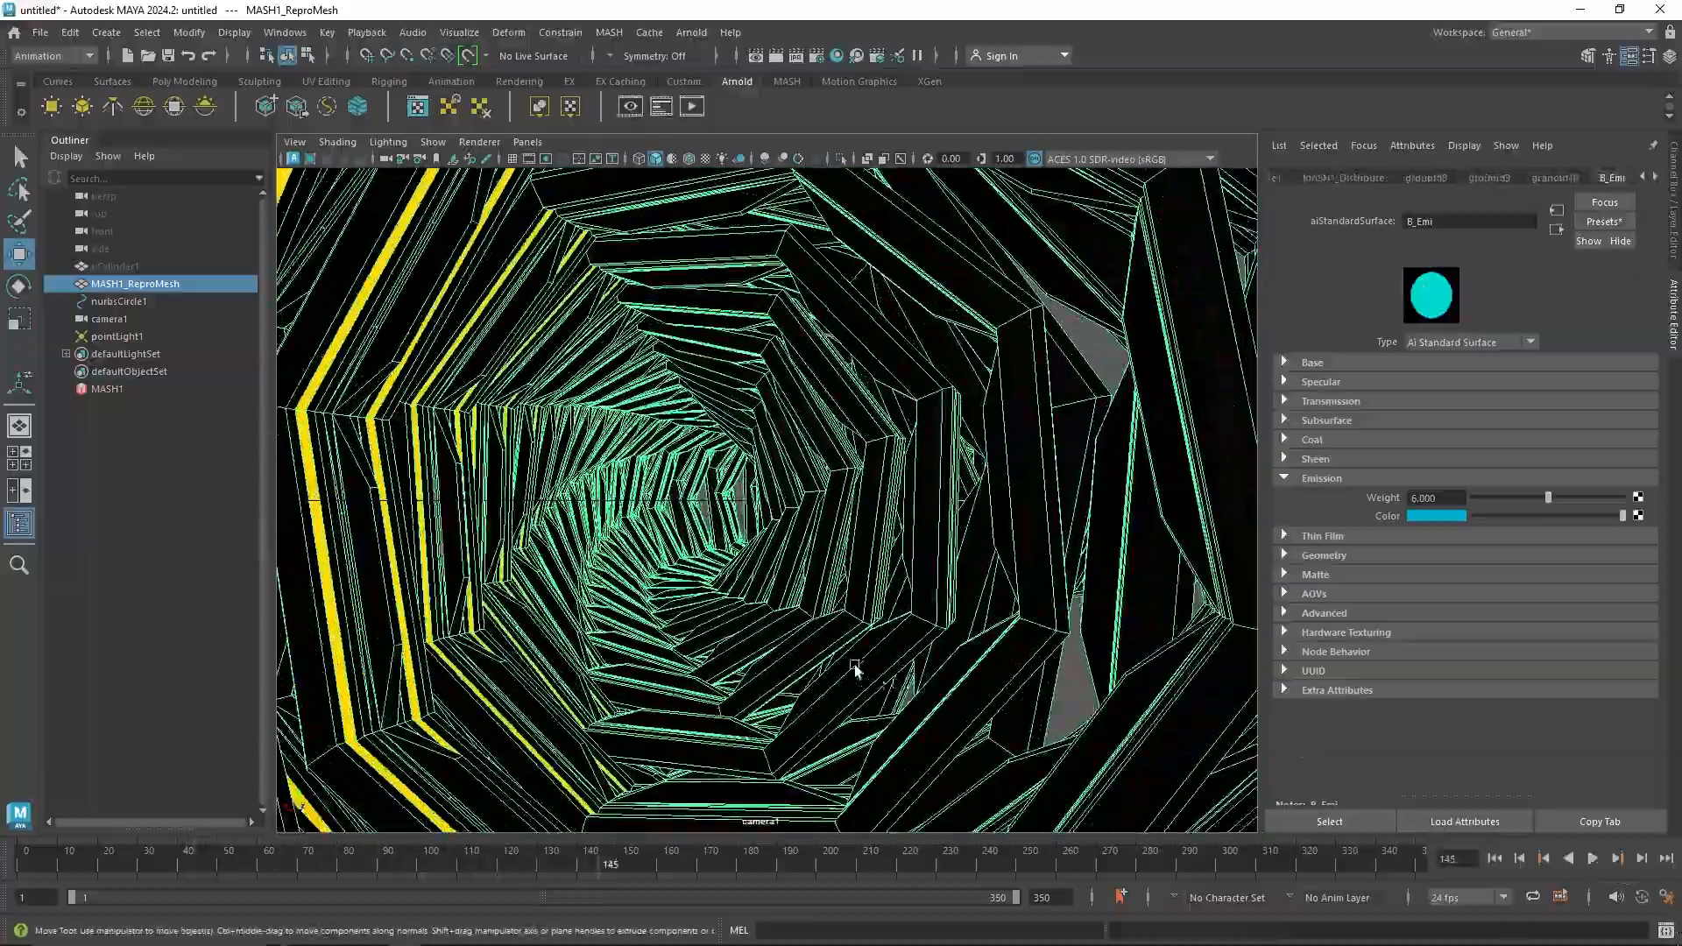
Step: Select the MASH1 network and expand the rotation settings of its Replicator node
click(135, 387)
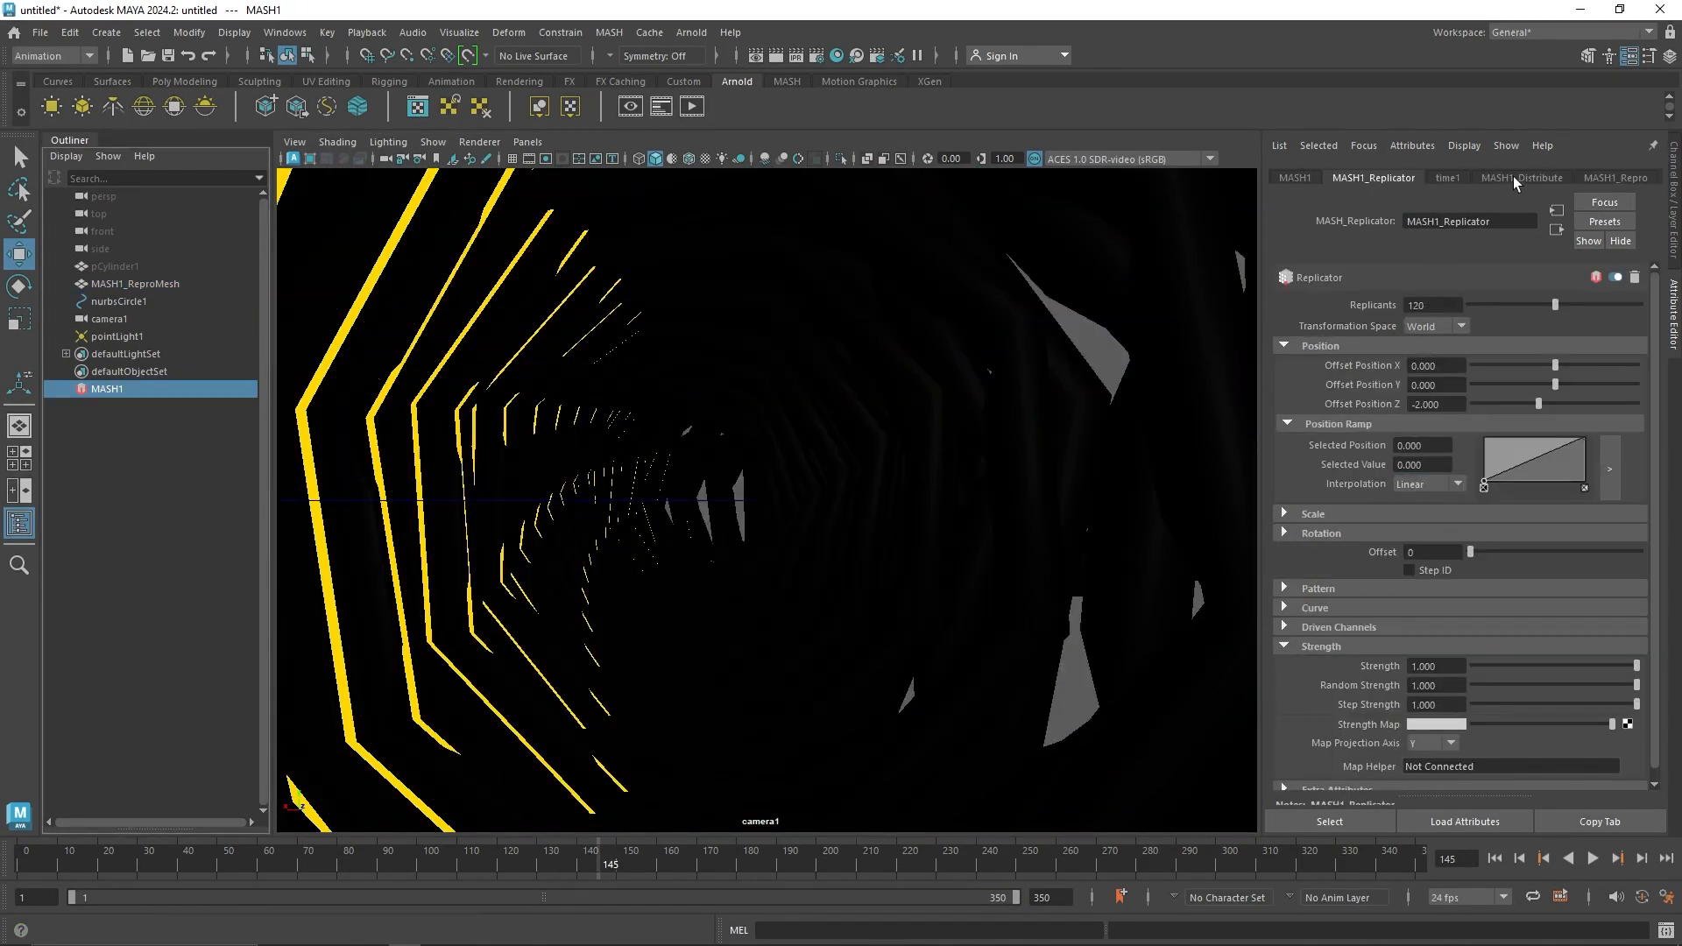
click(1541, 177)
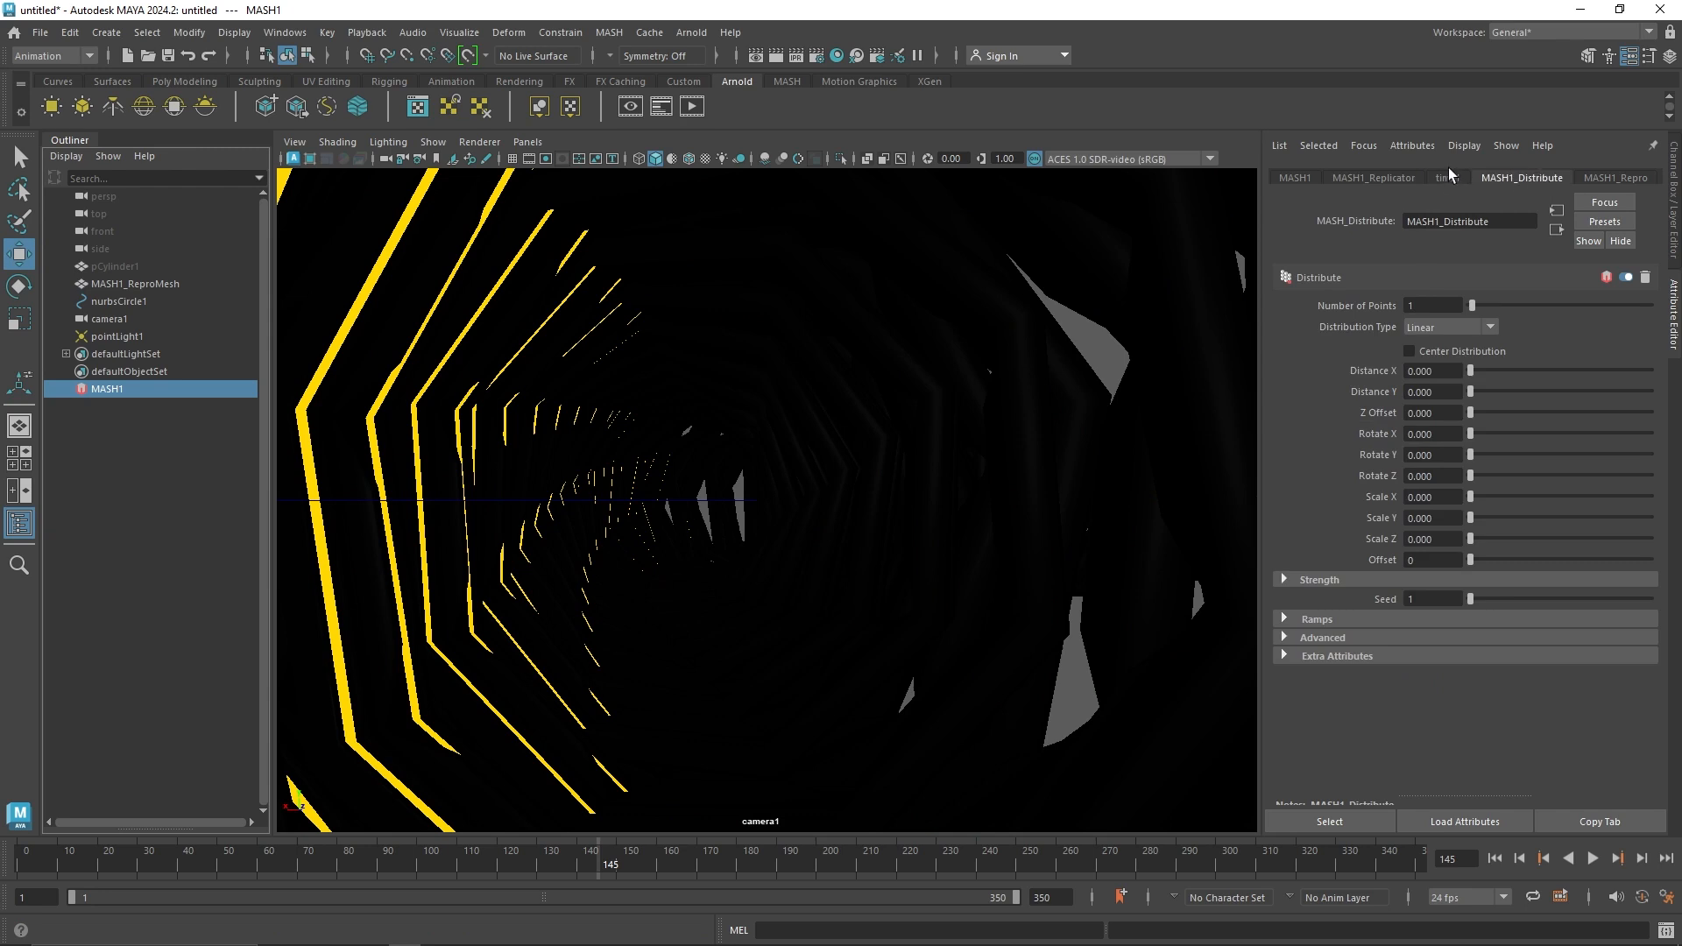
click(1380, 175)
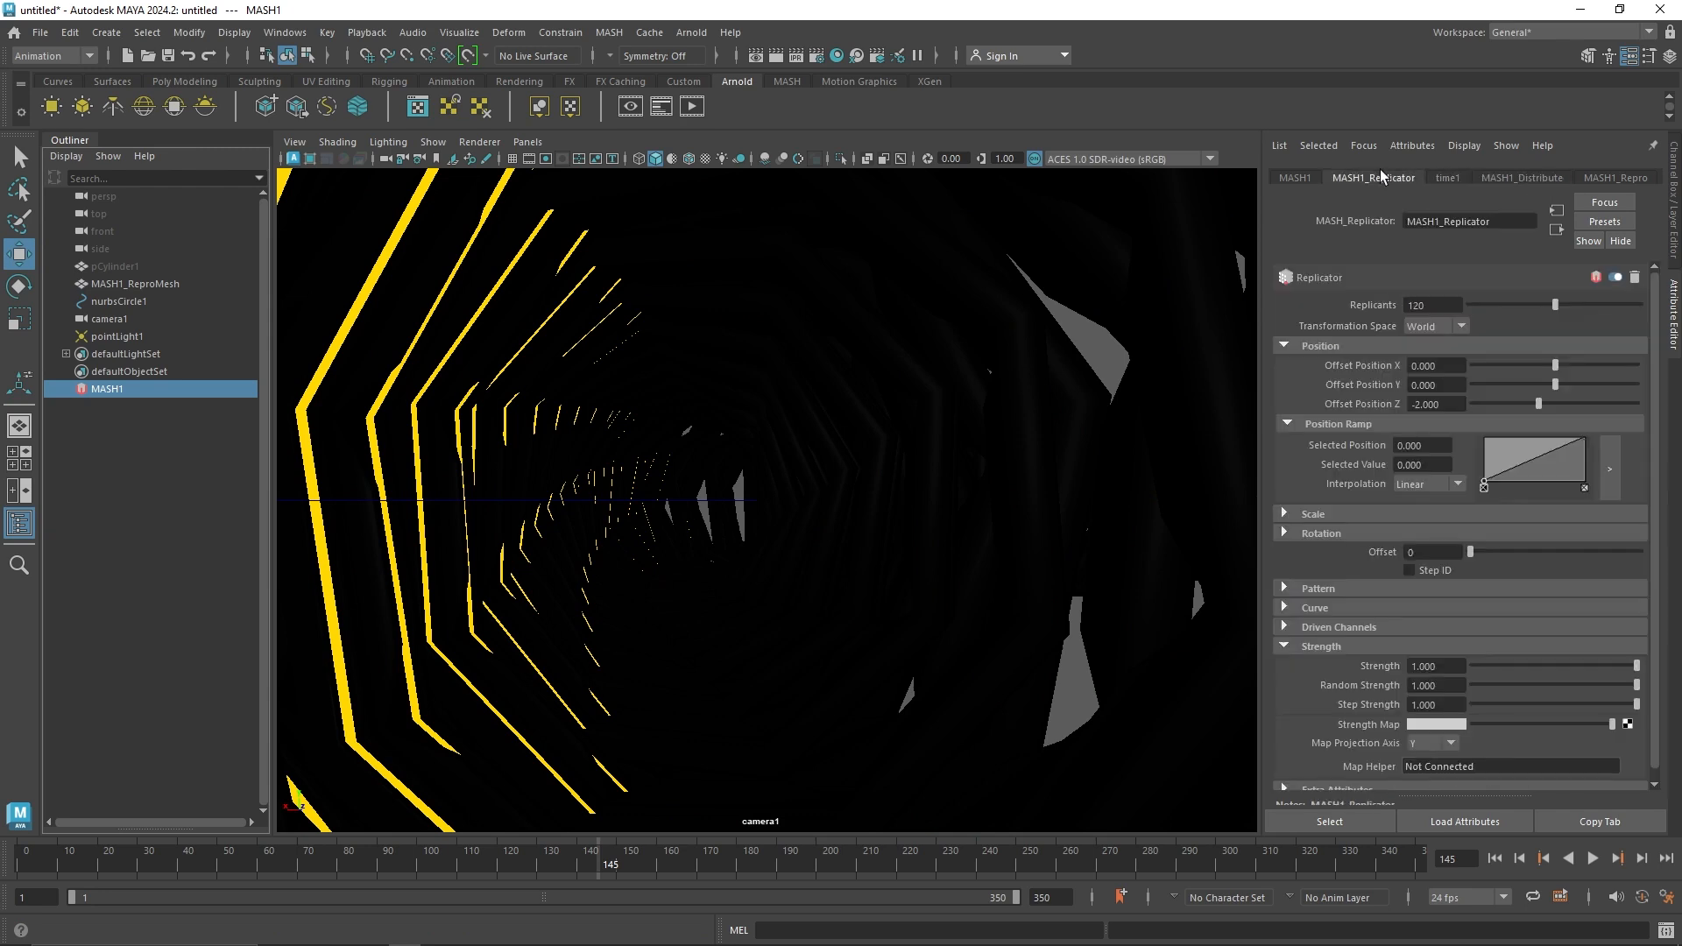
click(1349, 532)
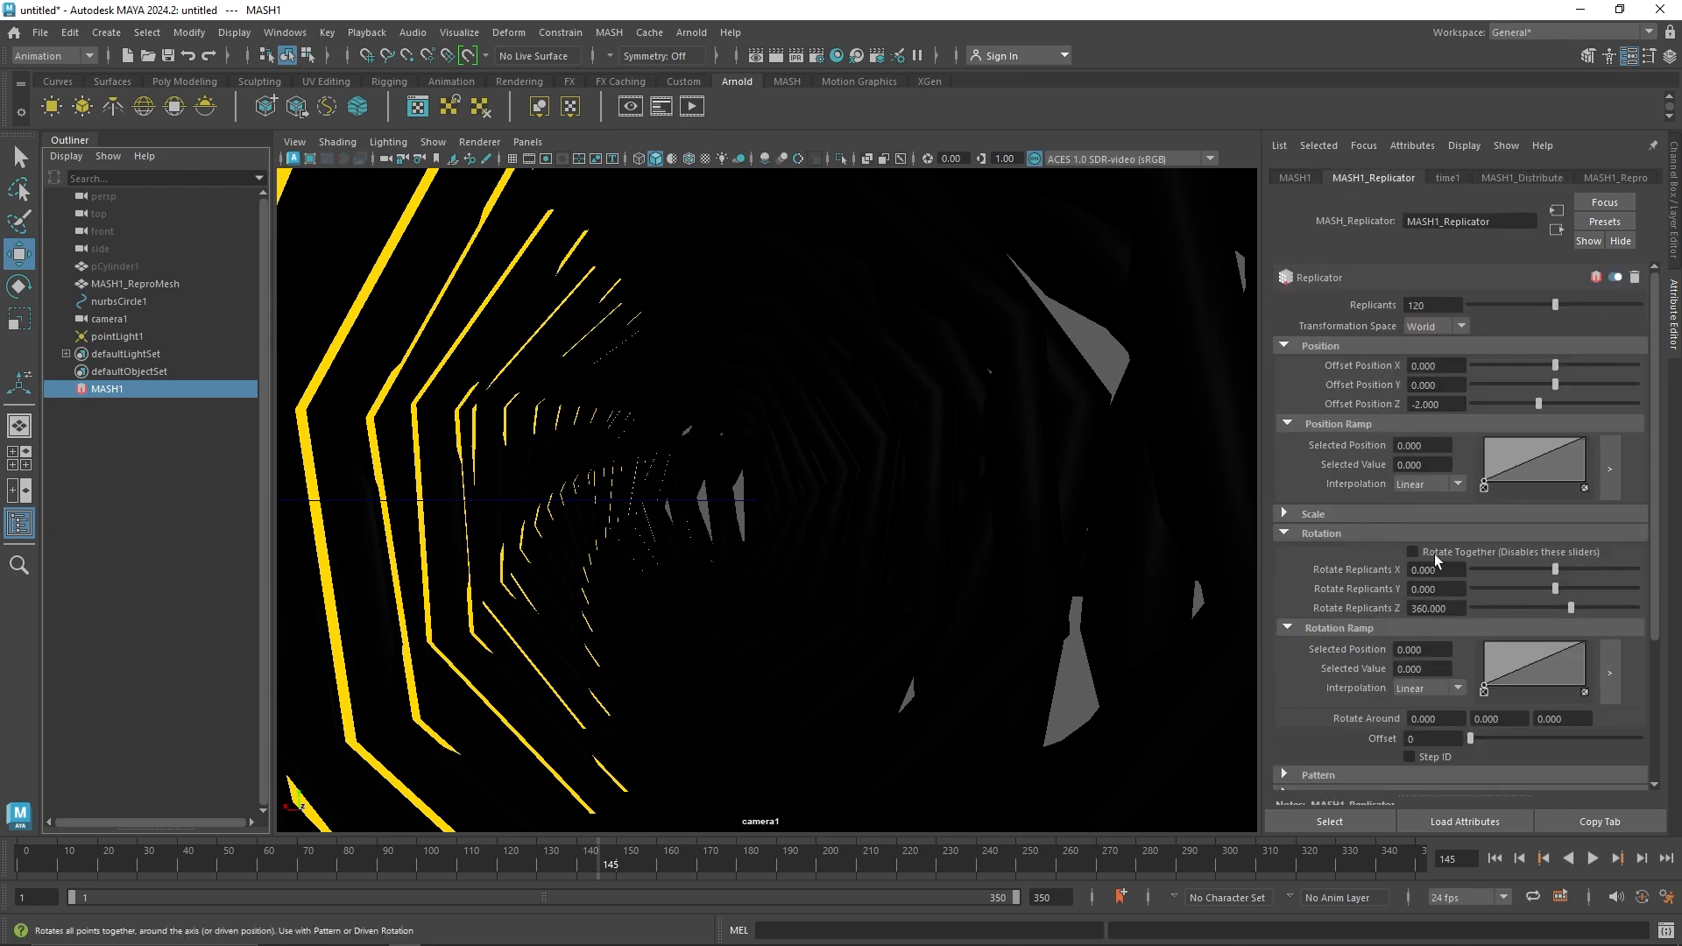
Step: Try out a Random node on the MASH1 network with its position and rotation values, and delete the node
click(1297, 177)
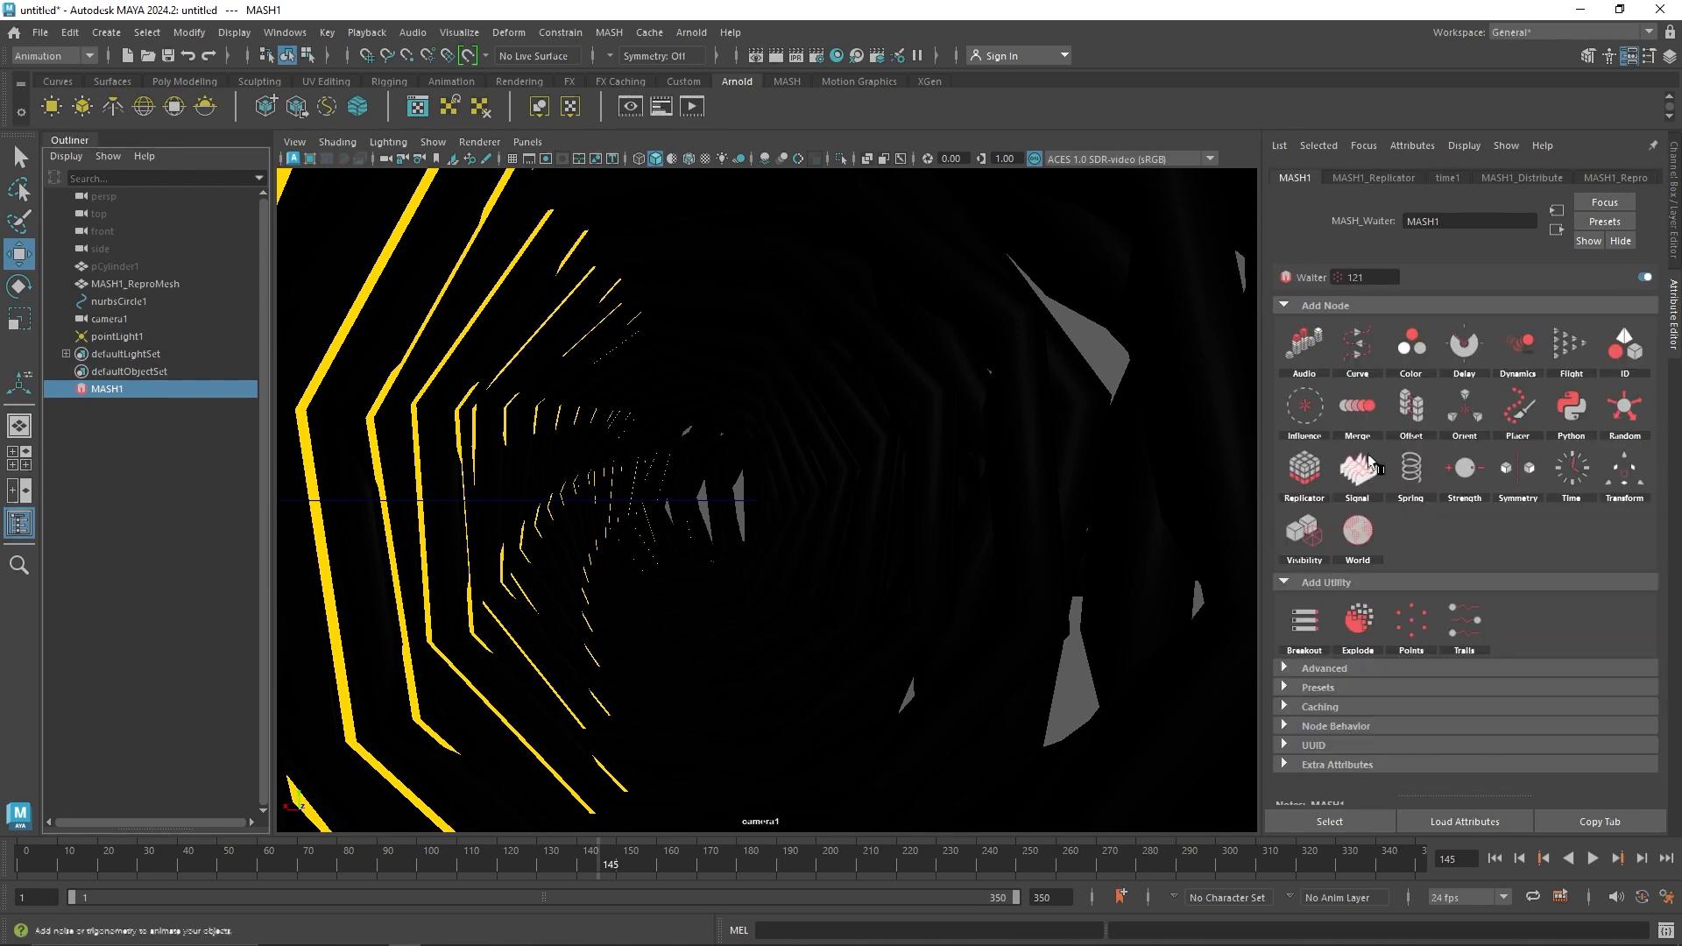
click(1622, 408)
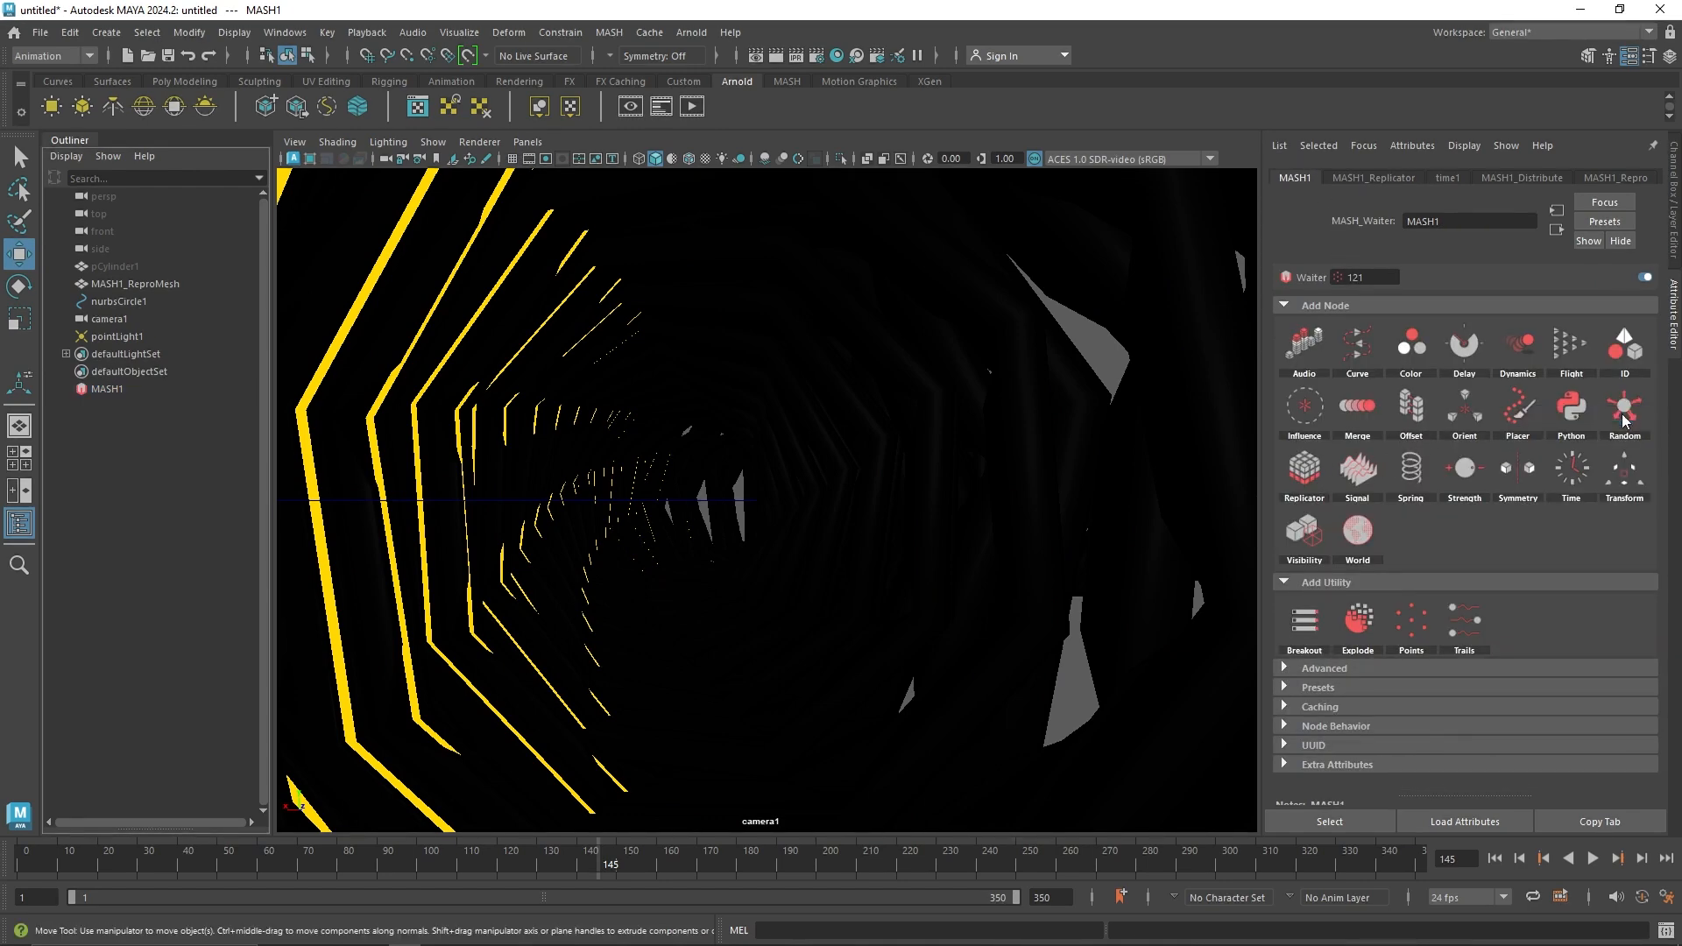
drag(1489, 345, 1471, 306)
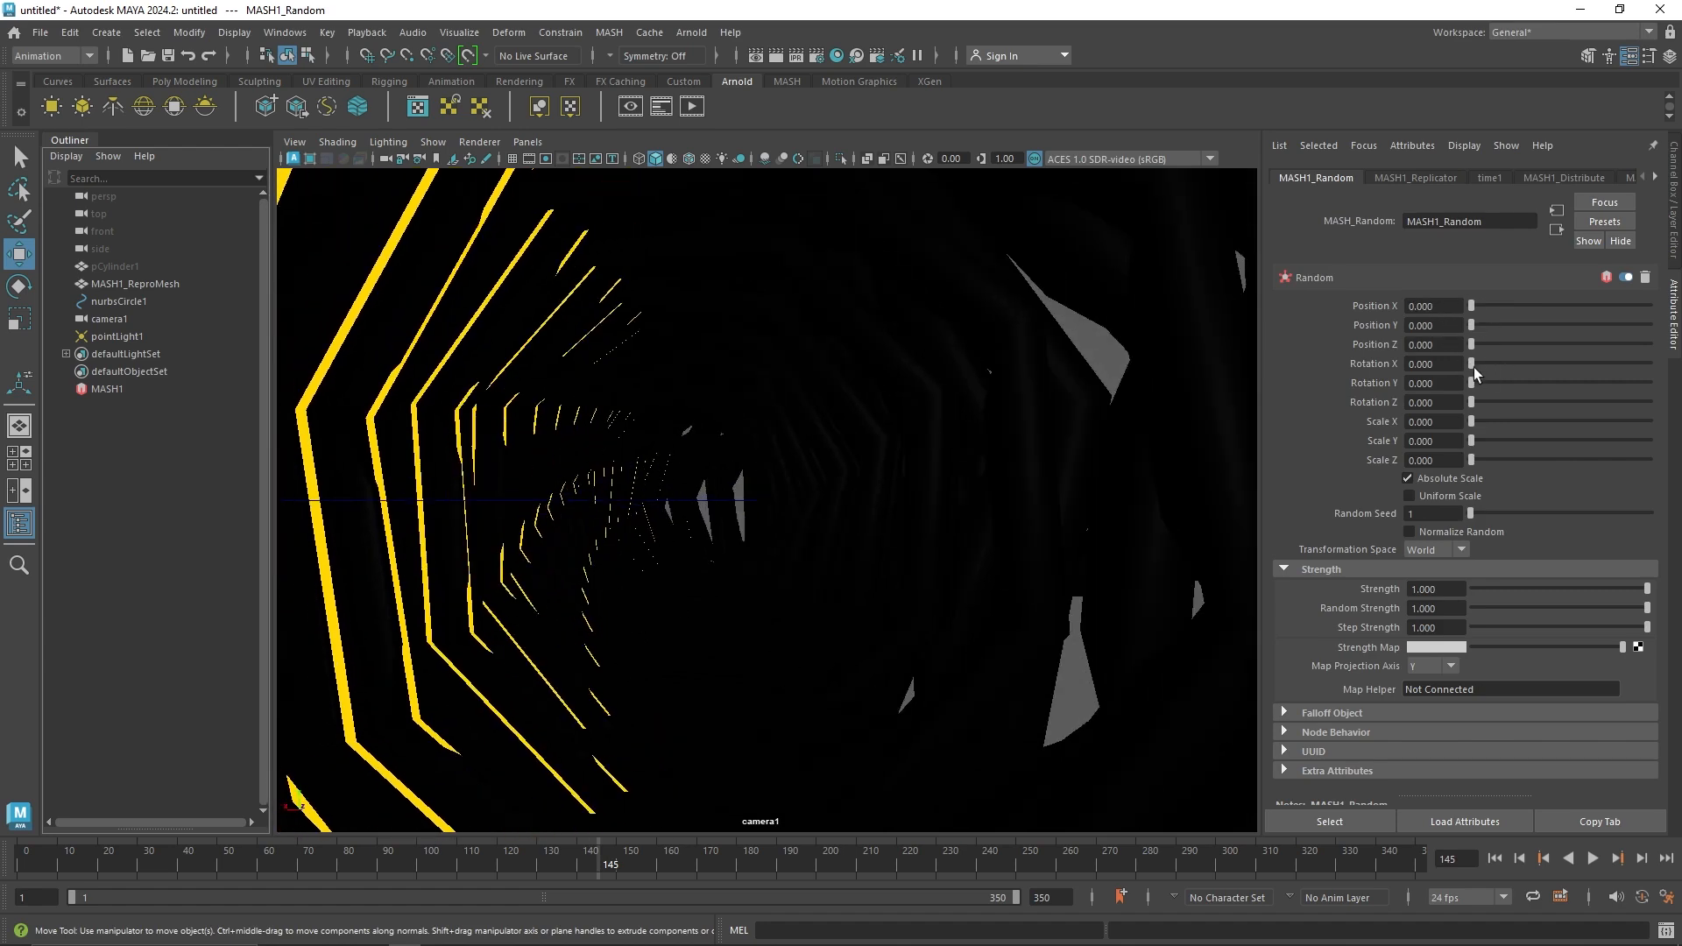
drag(1473, 364, 1470, 422)
drag(1473, 345, 1470, 344)
drag(1558, 403, 1452, 394)
click(1645, 277)
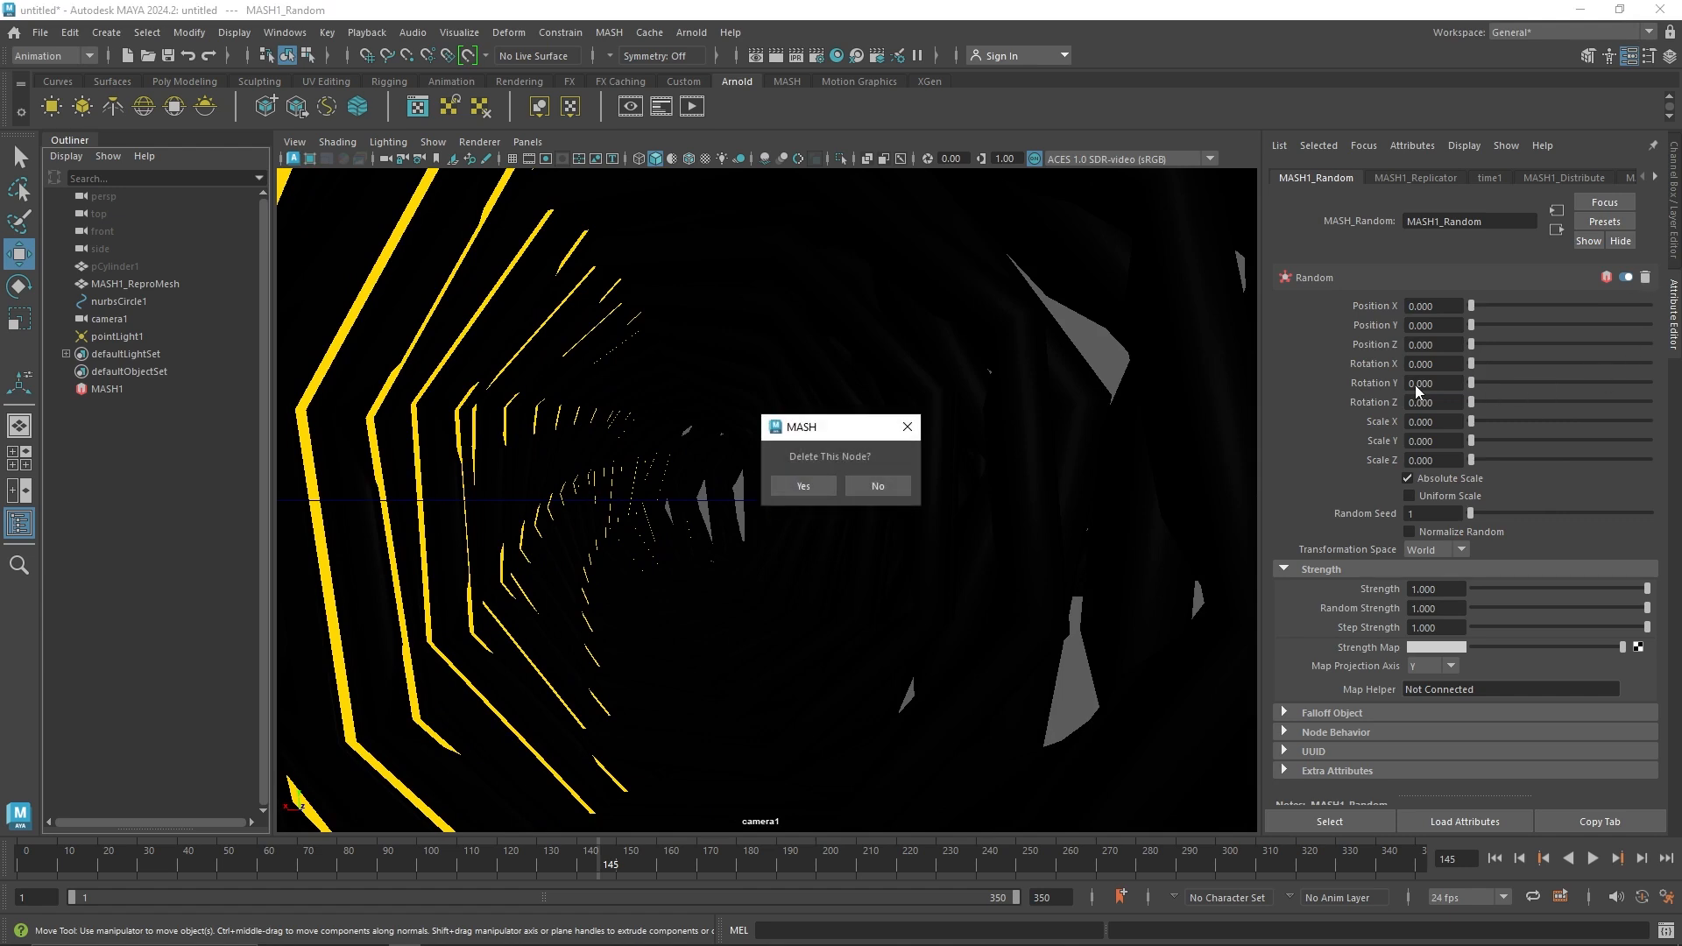
click(804, 486)
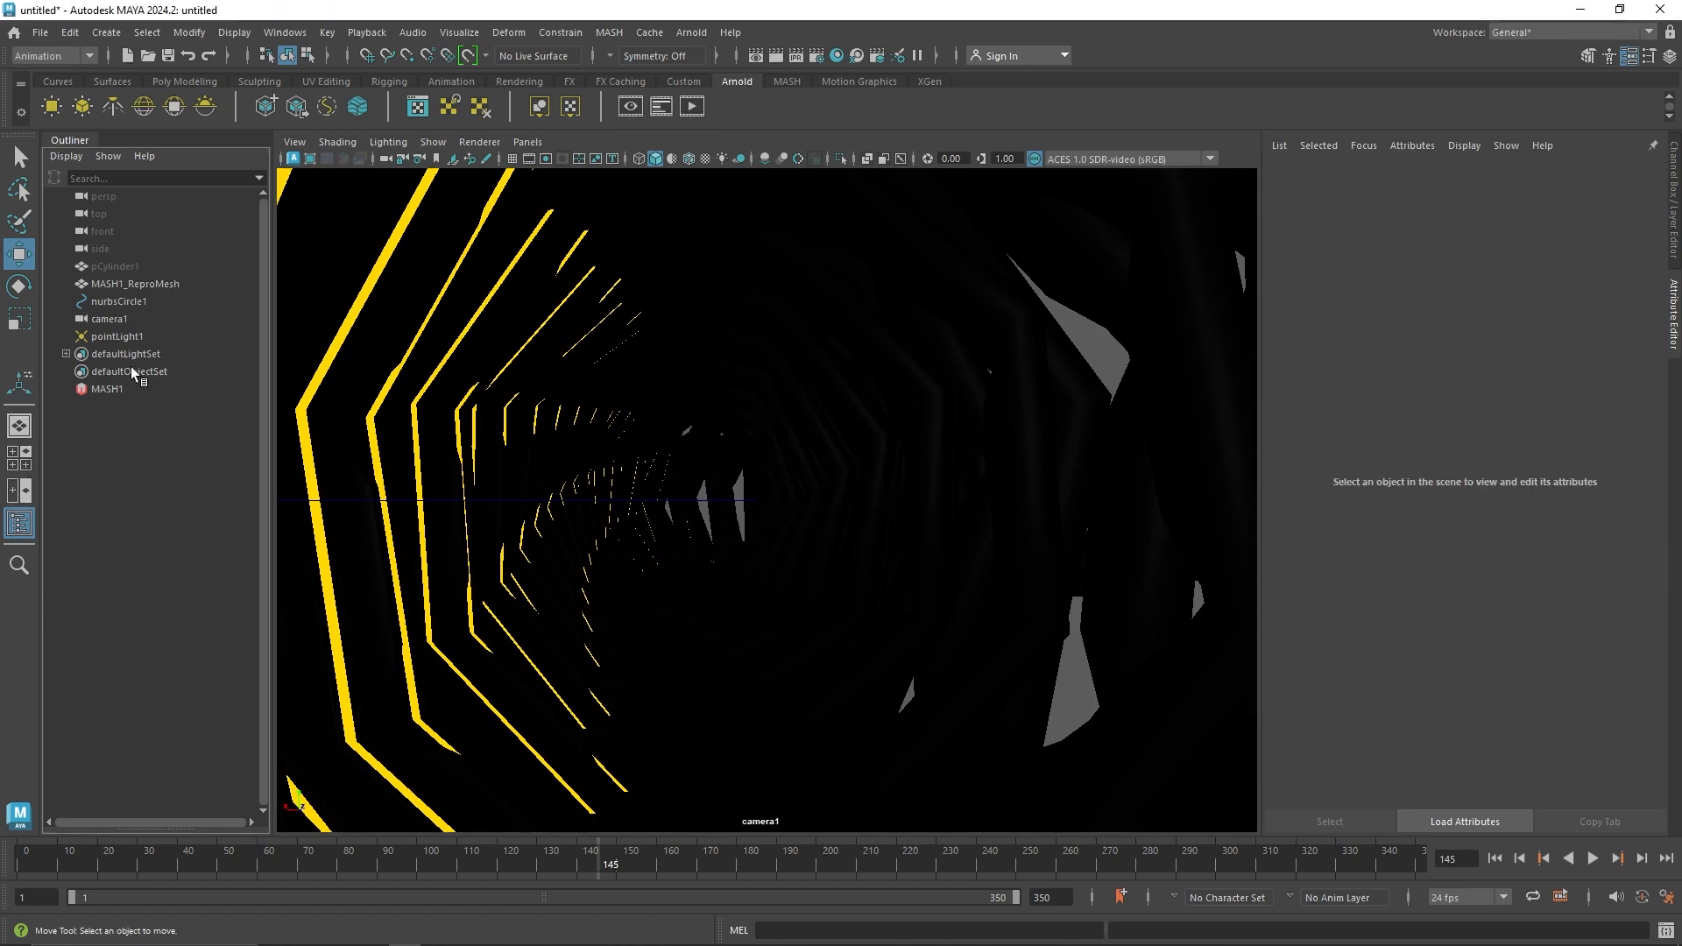
Step: Set a keyframe on the MASH1 Replicator's Rotate Replicants Z at 360 on frame 1
click(166, 389)
click(1371, 173)
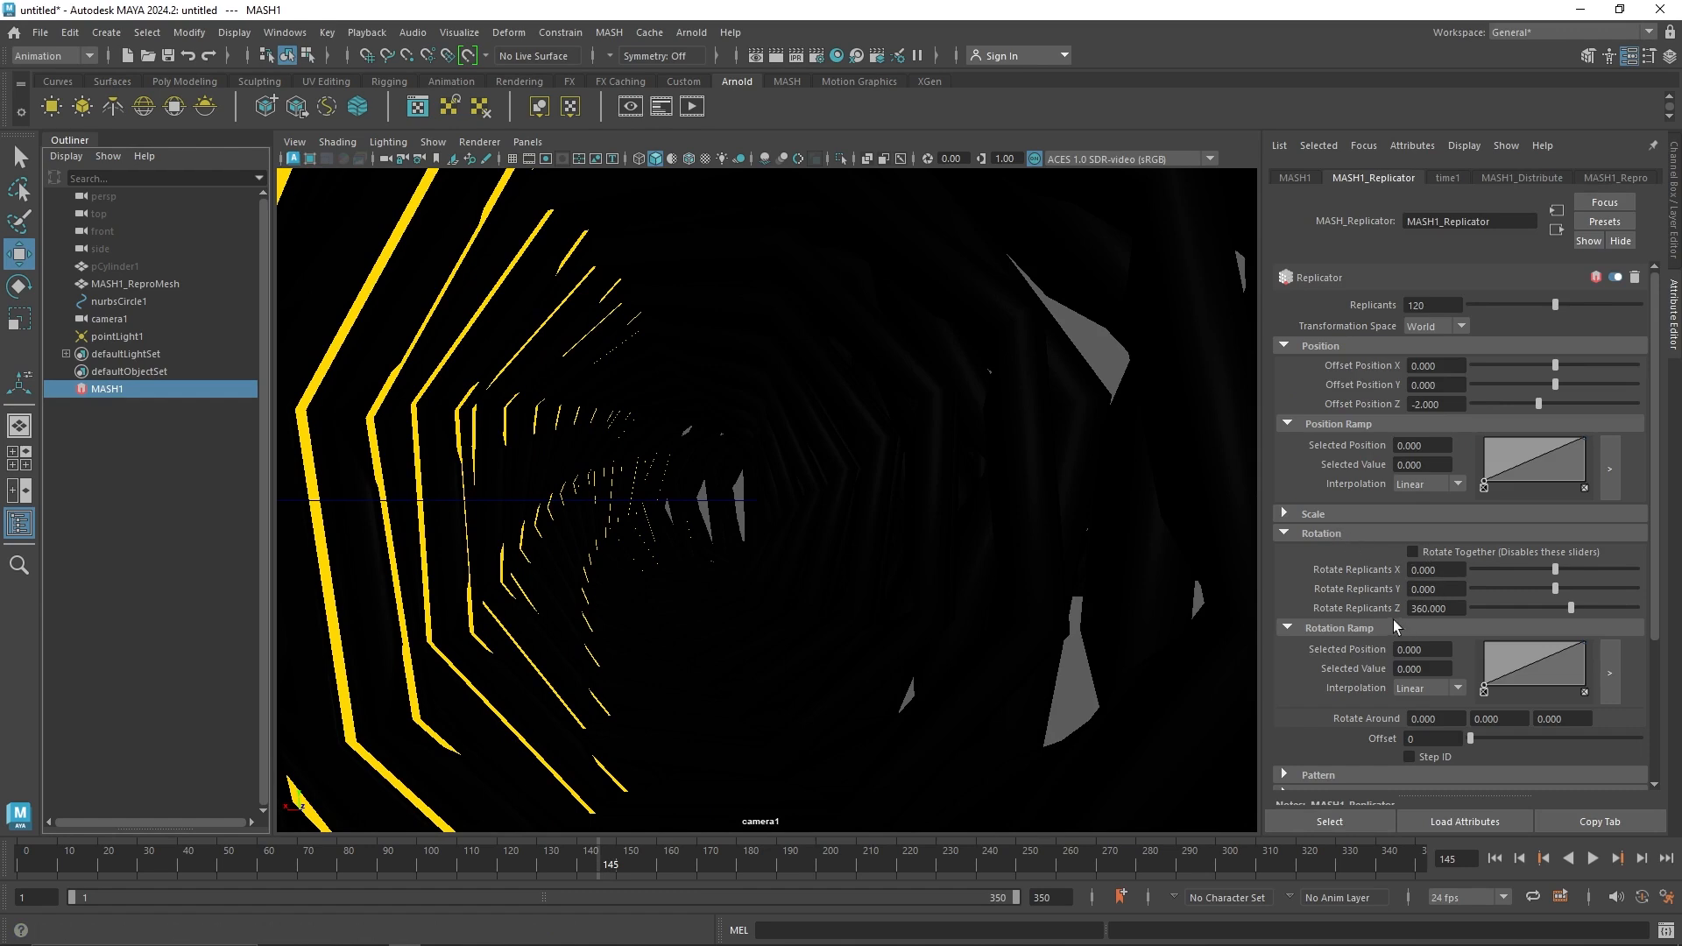
click(1495, 859)
right_click(1359, 613)
click(1378, 637)
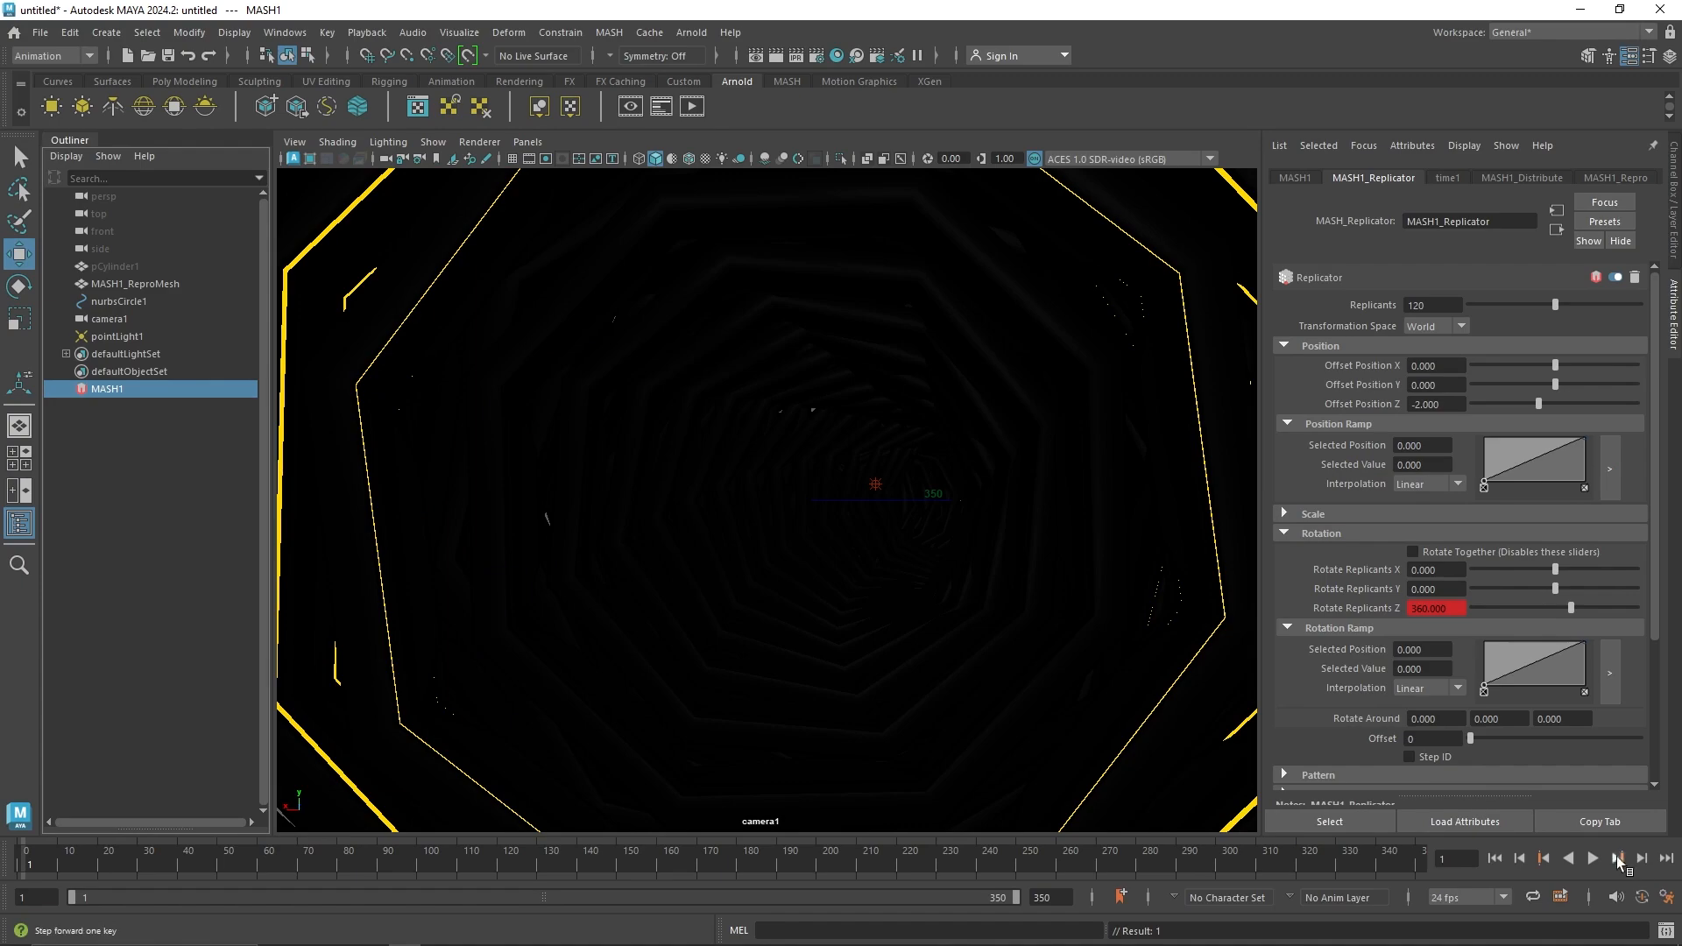
Step: Key Rotate Replicants Z at about 548.8 on frame 250 and play back the twisting tunnel
click(1668, 860)
click(1593, 858)
click(1022, 859)
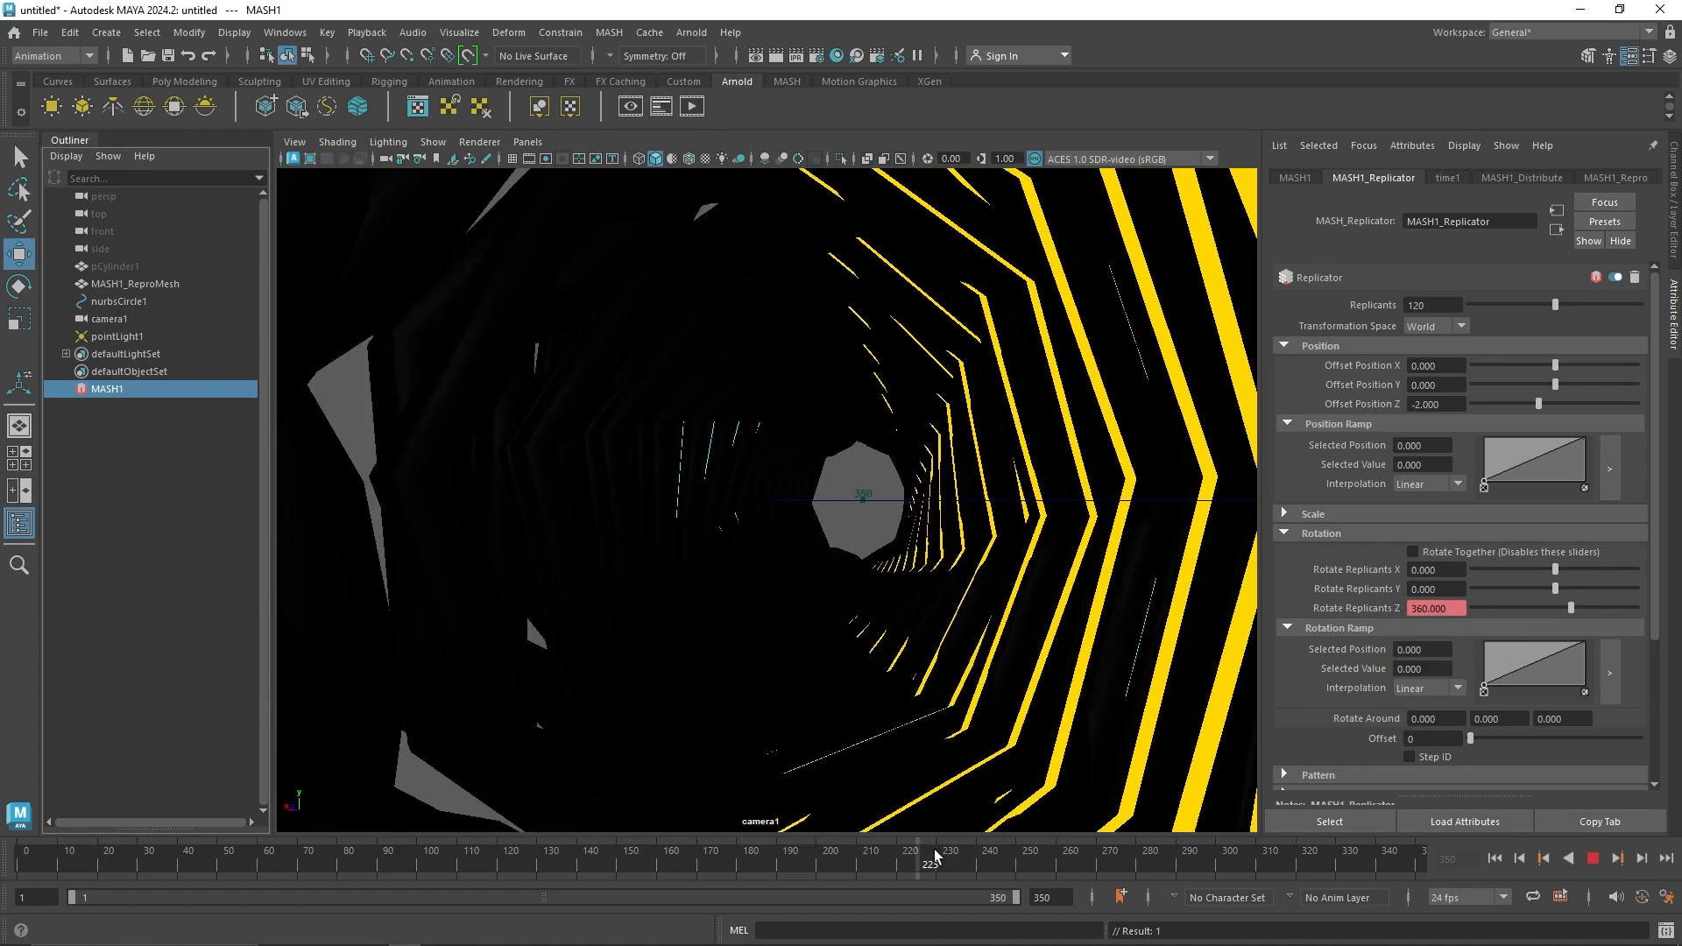
click(1022, 861)
drag(1022, 864, 1016, 865)
drag(1573, 607, 1605, 607)
right_click(1386, 607)
click(1398, 633)
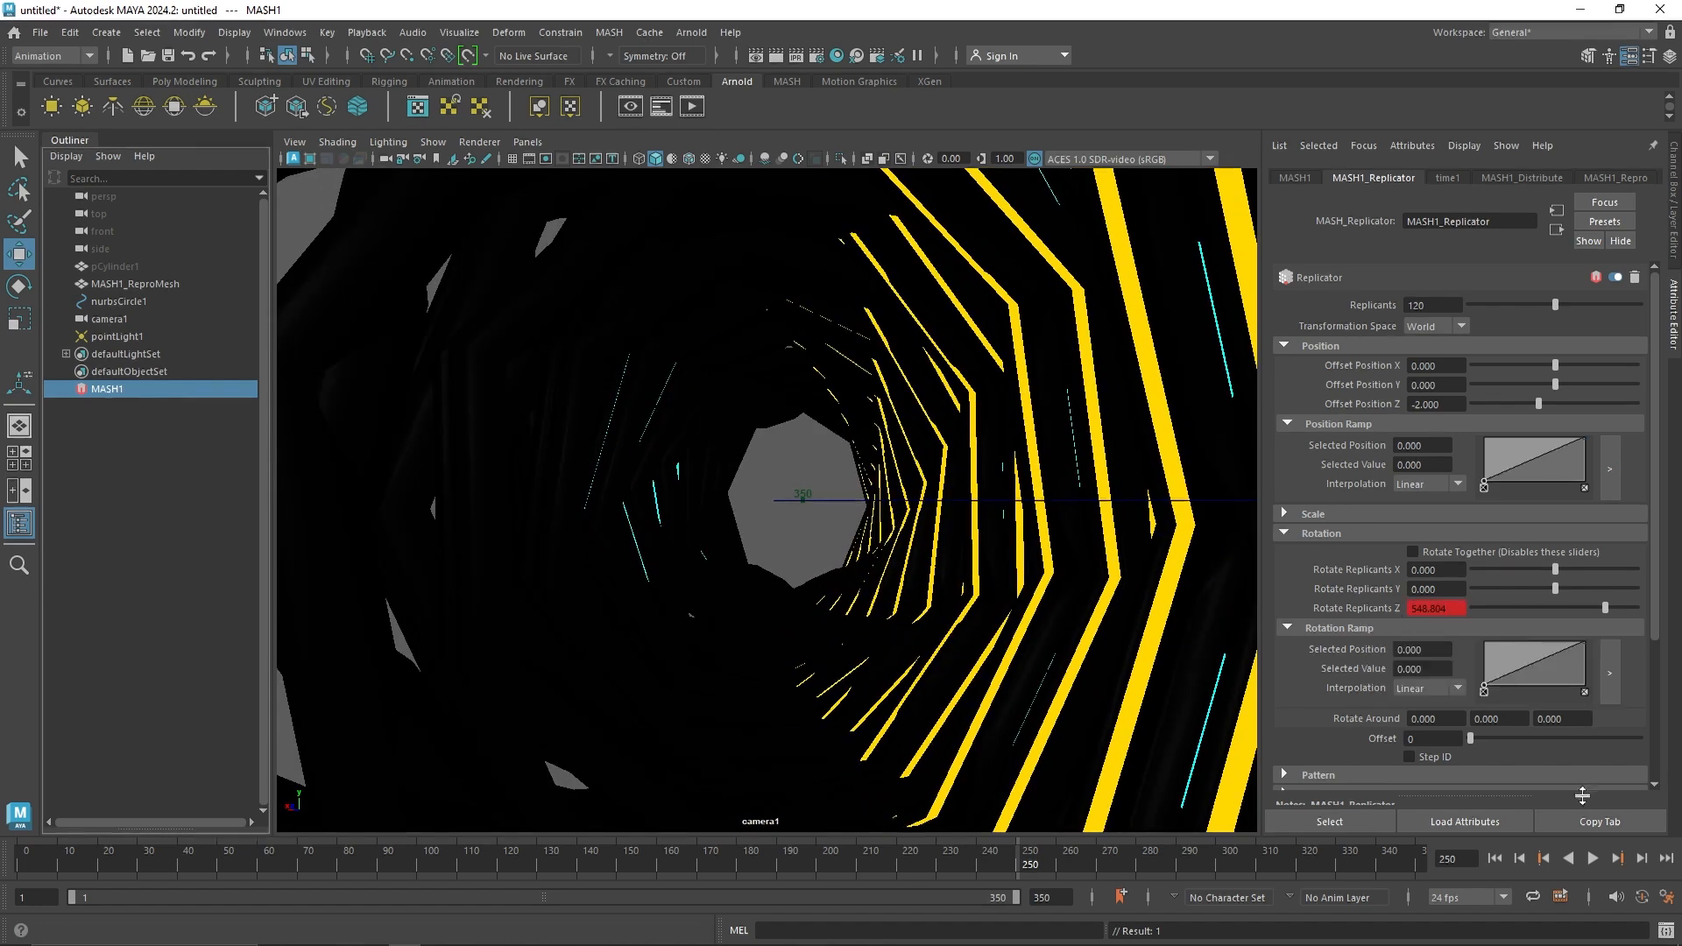
click(1591, 858)
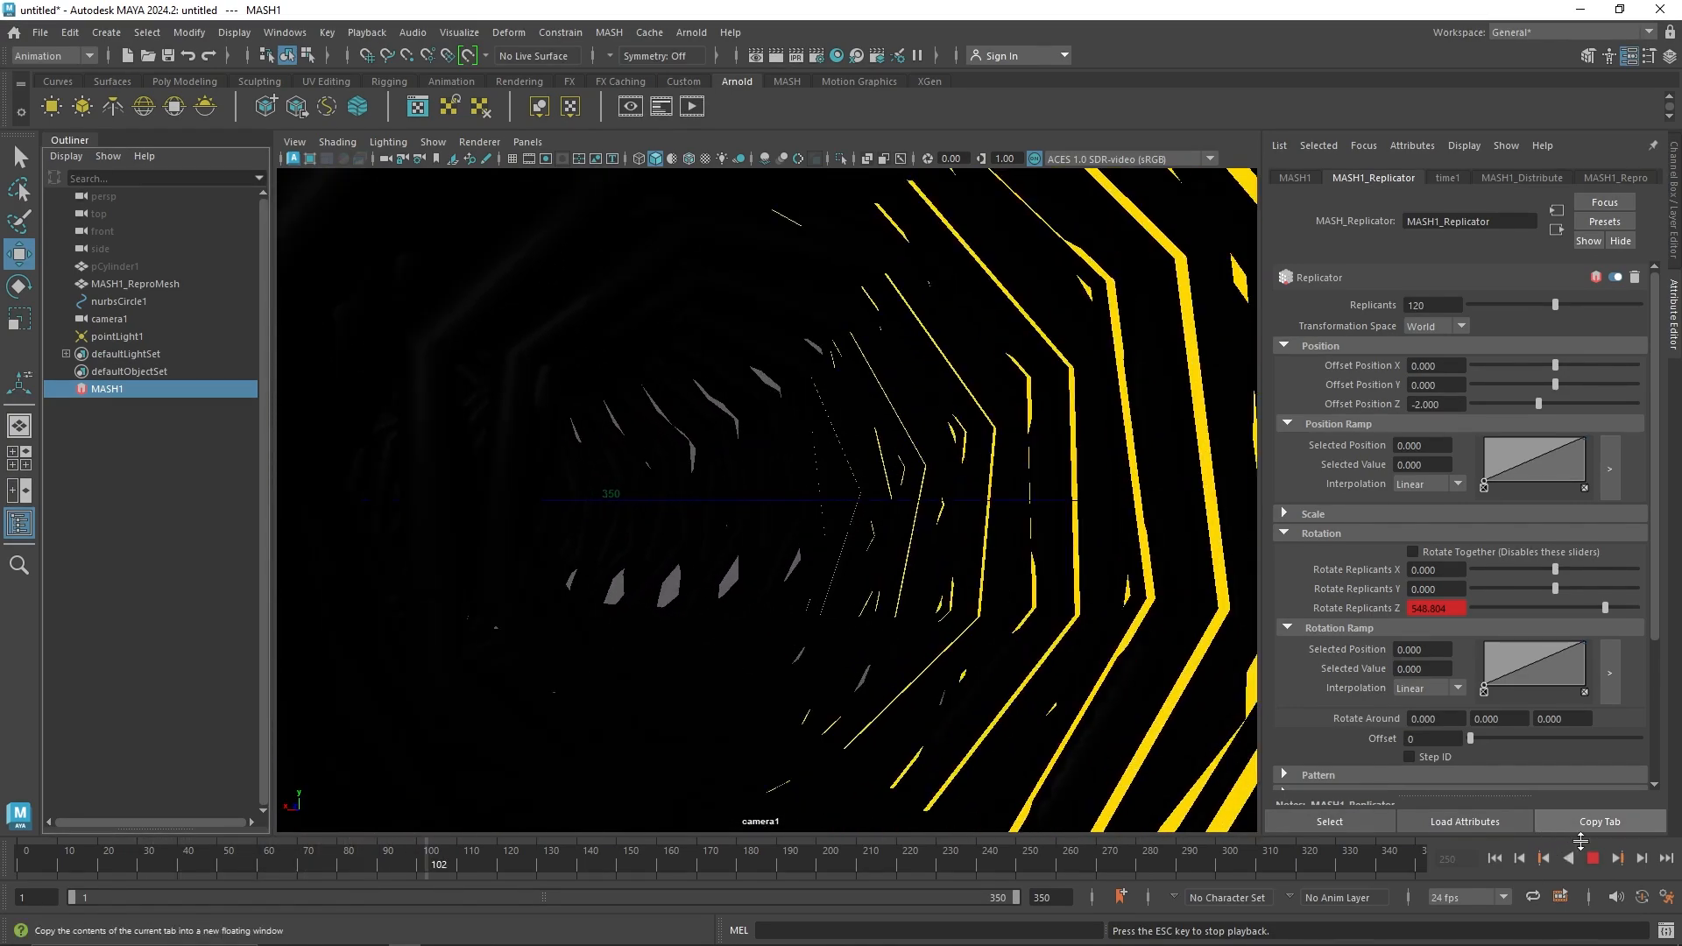
click(1593, 858)
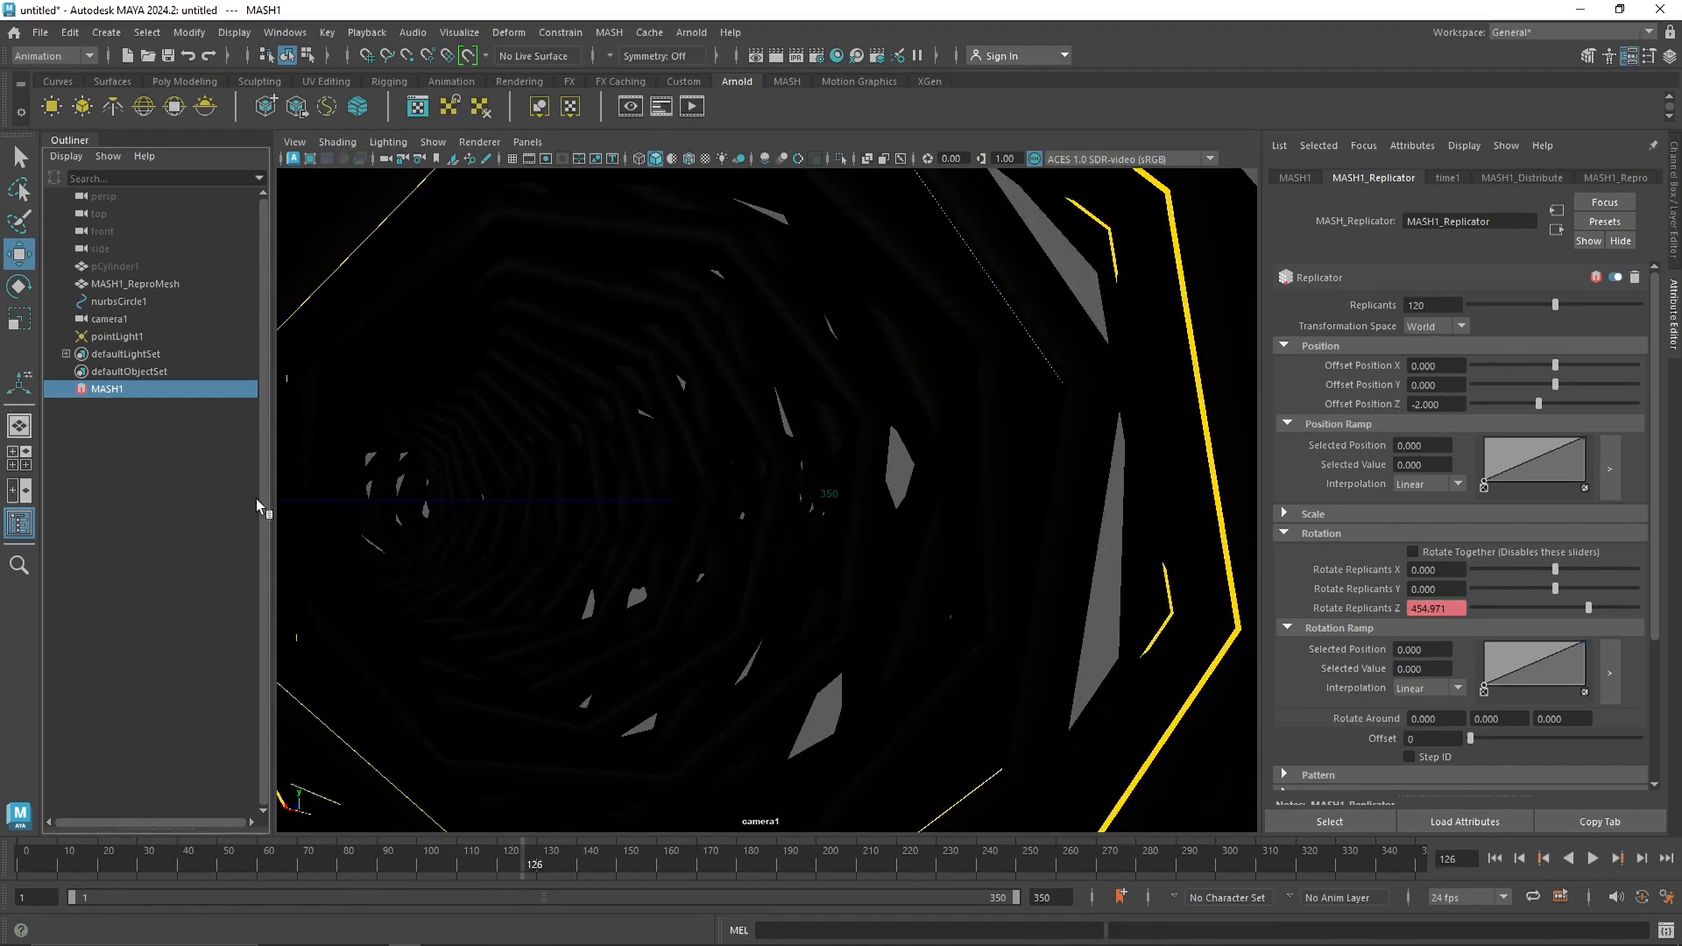
Step: Set Rotate Replicants Z to 720 on frame 250 and key it
drag(1157, 866, 1018, 863)
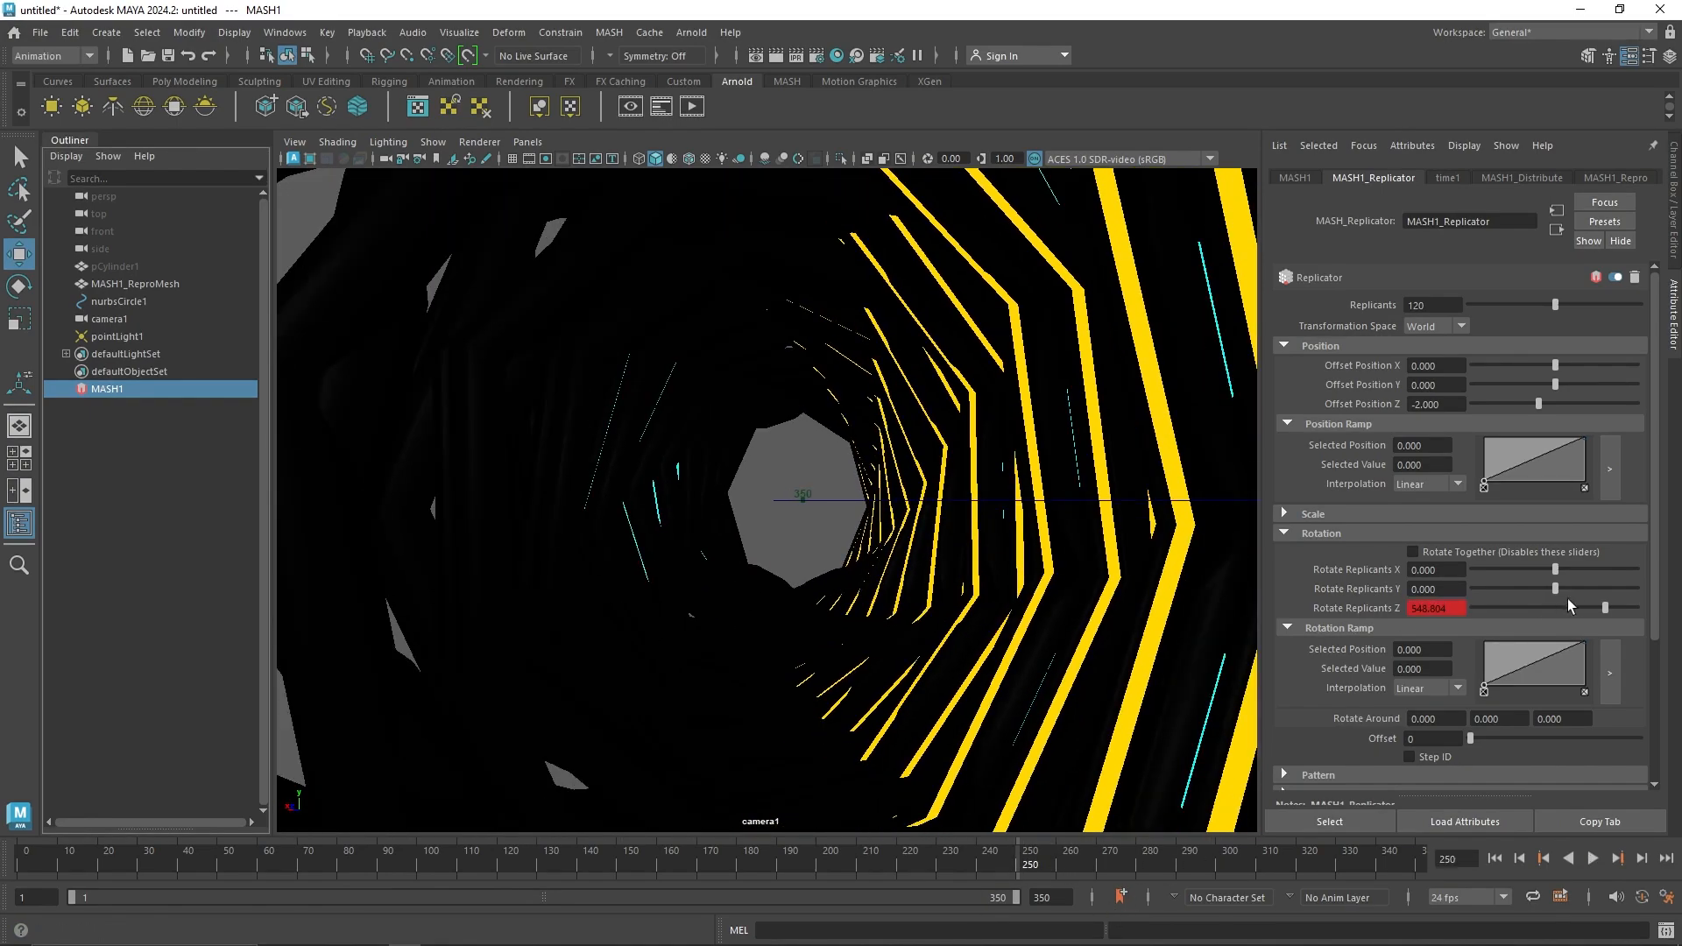
drag(1605, 607, 1647, 614)
right_click(1396, 611)
click(1437, 683)
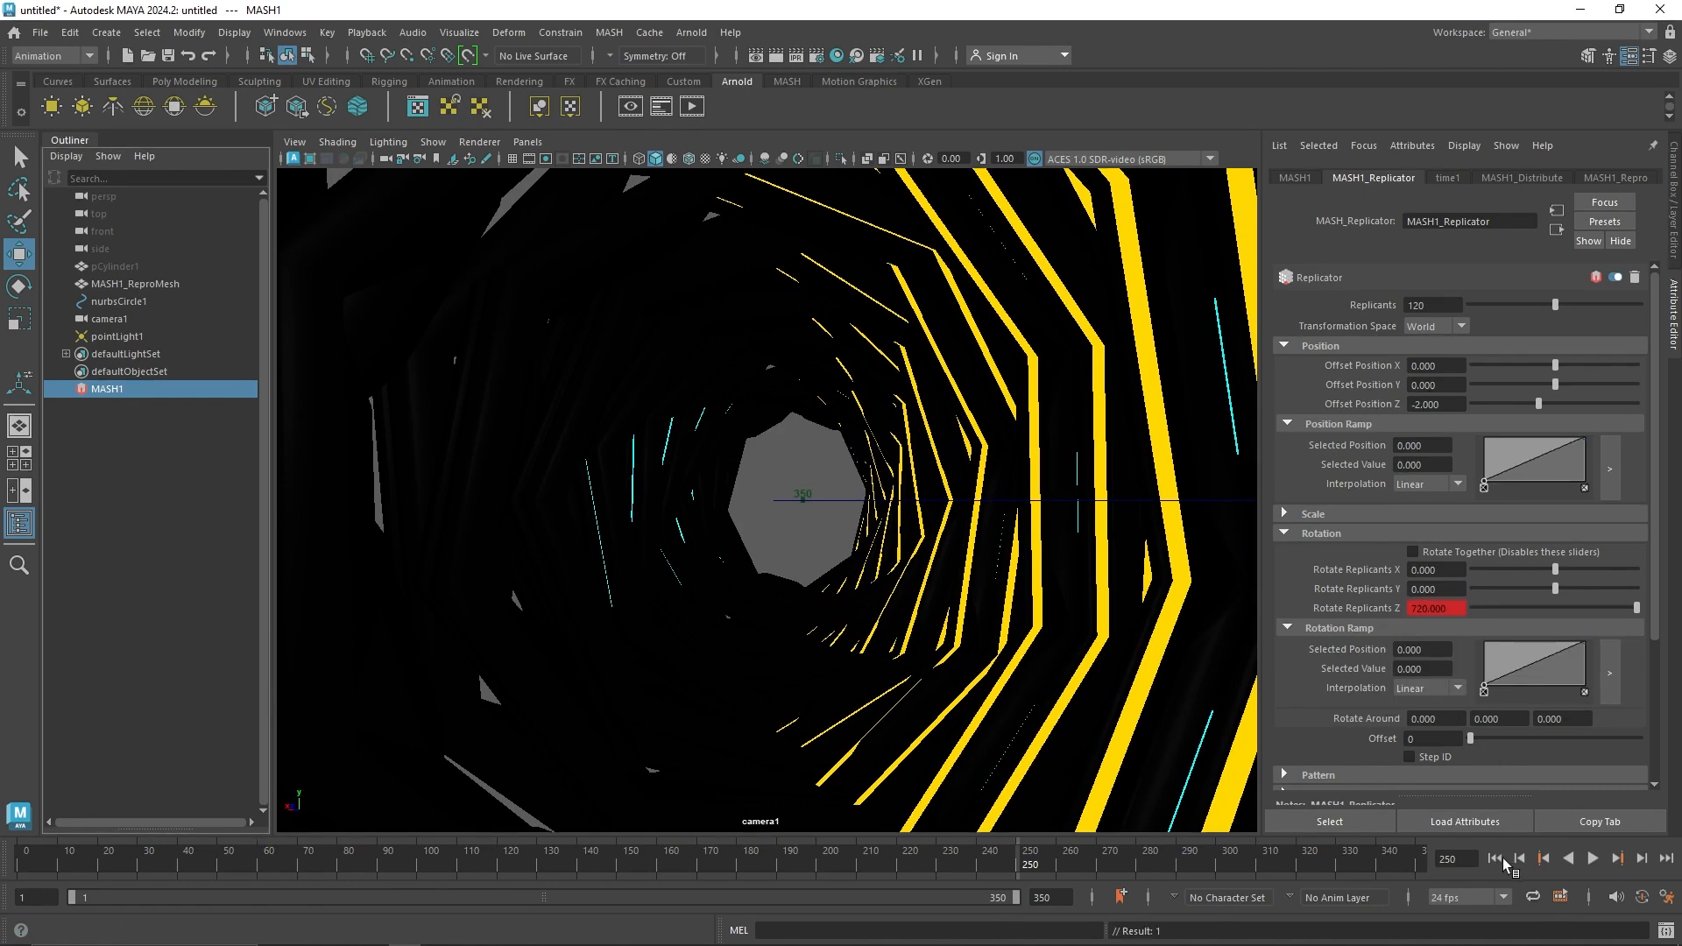
Step: Display the scene with the default material, play the animation from the start, and return to frame 1
click(1496, 859)
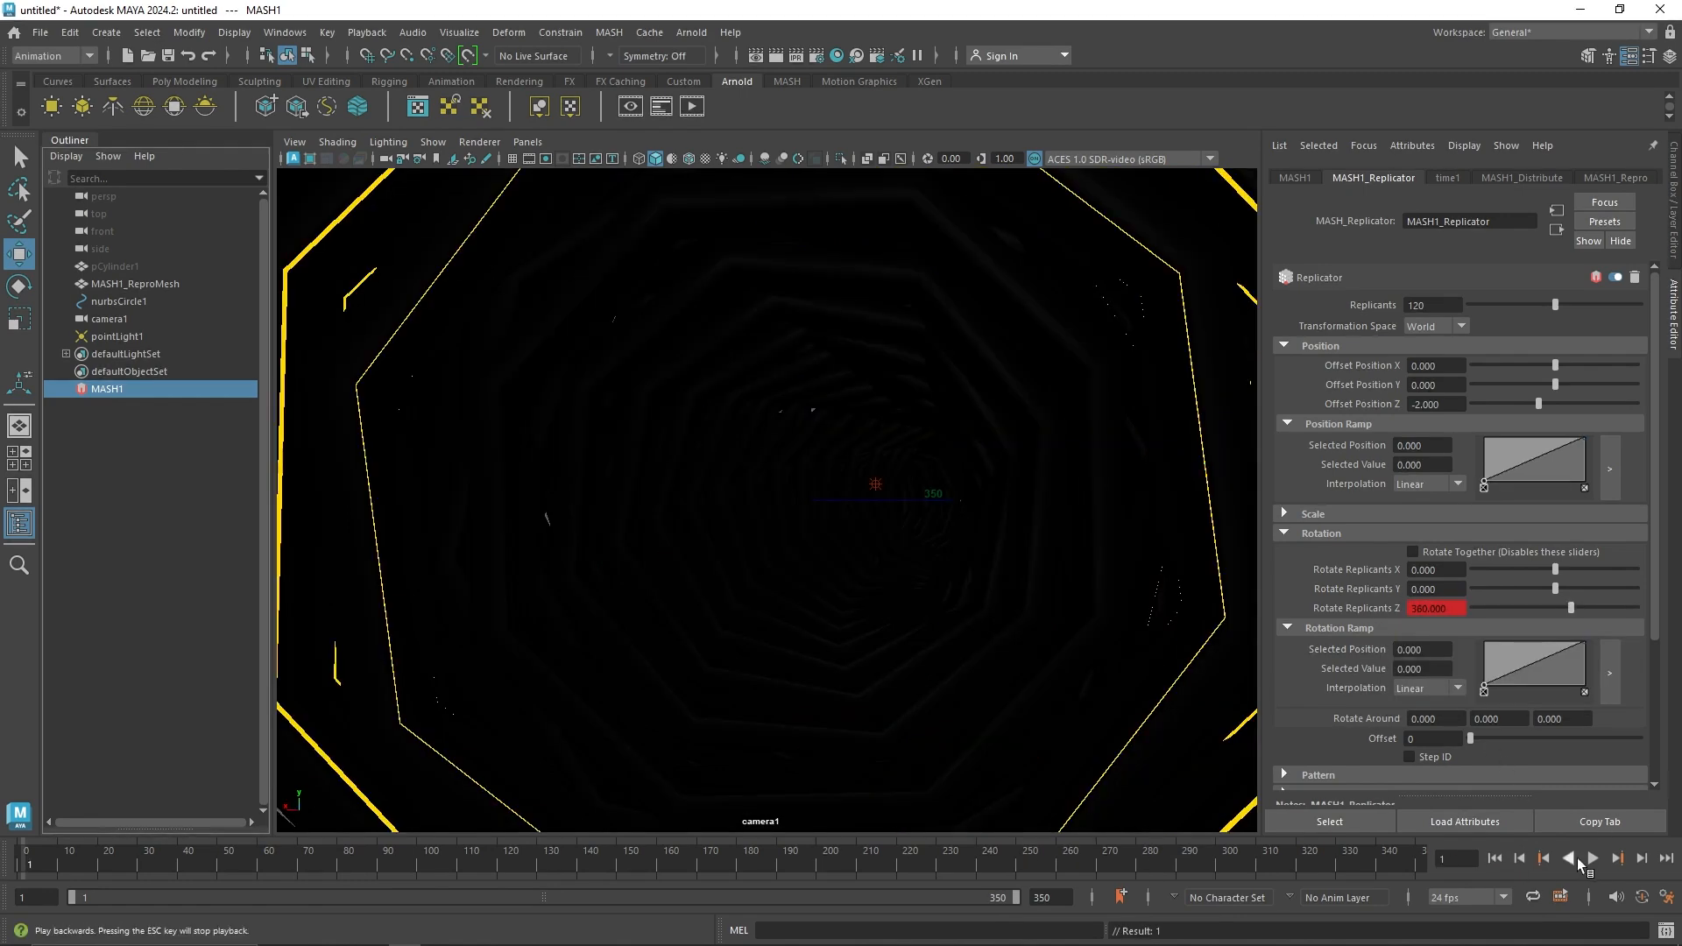
click(672, 159)
click(1593, 859)
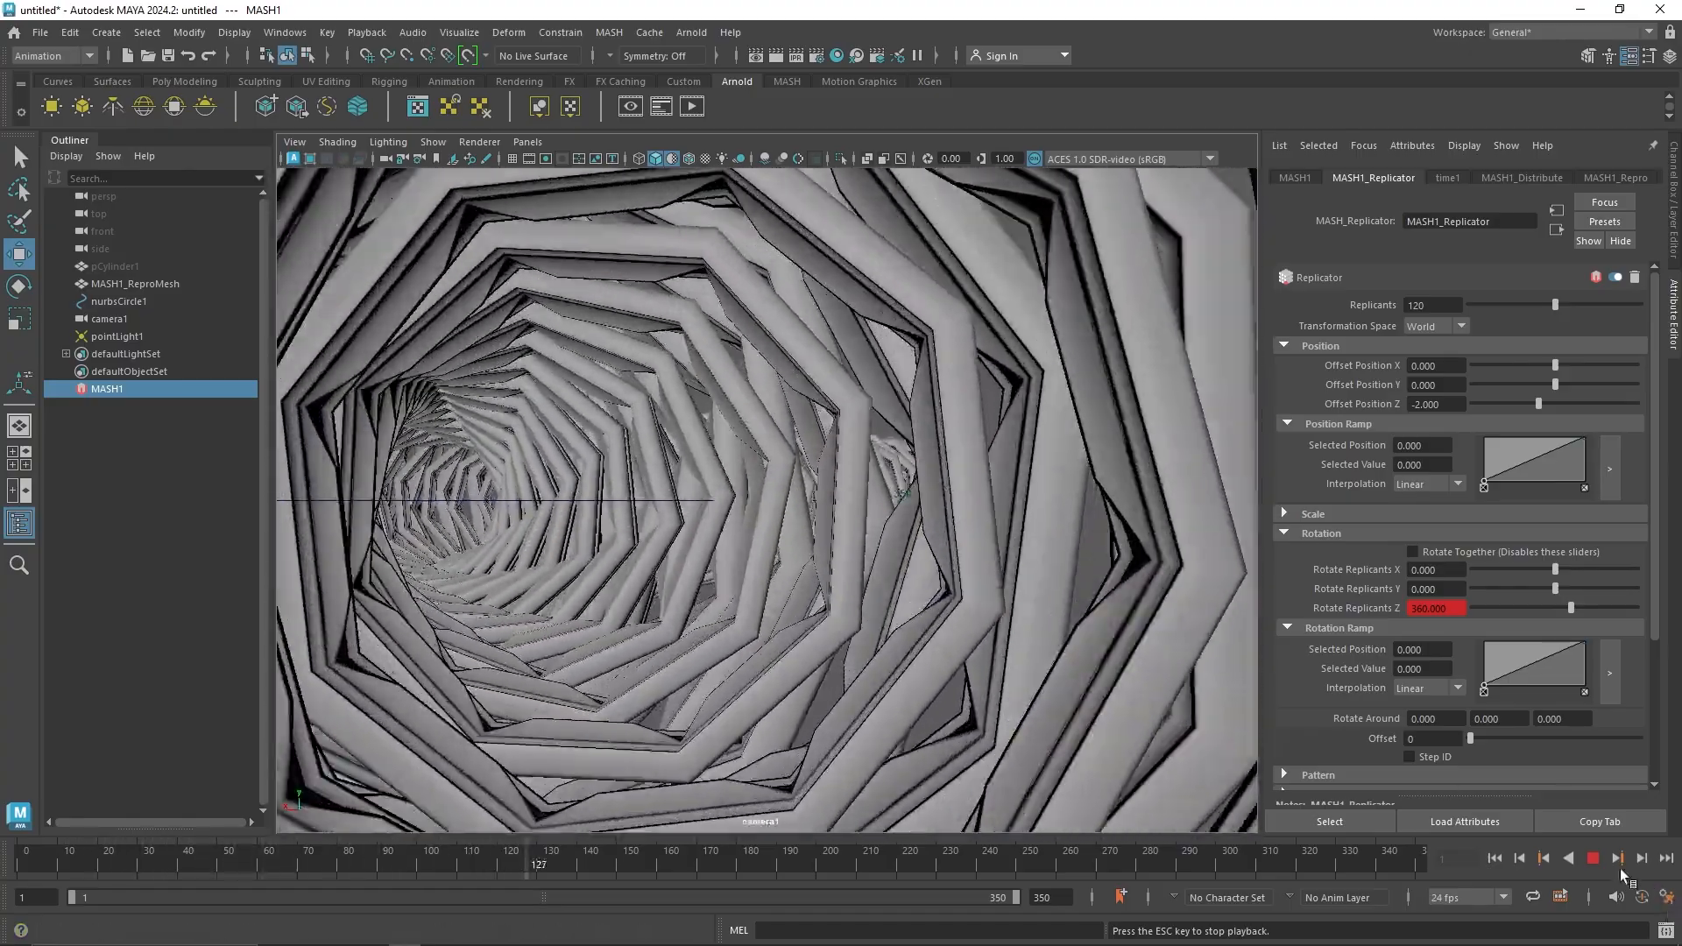
click(1594, 858)
click(1495, 859)
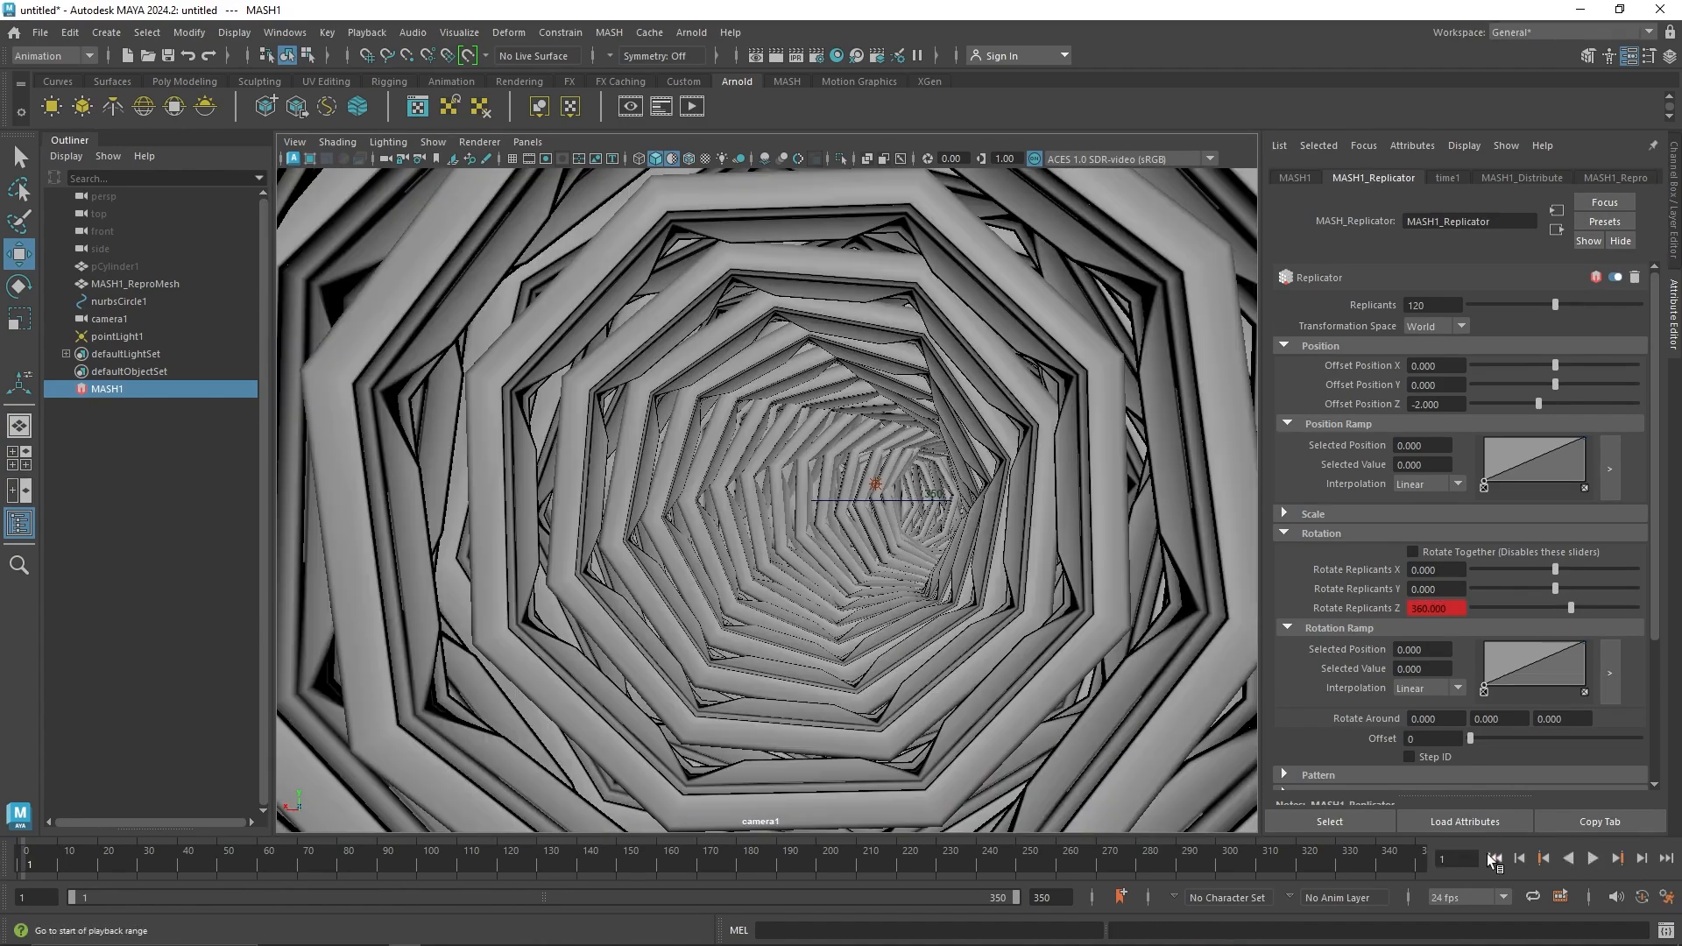
Step: Key Rotate Replicants Z at about -155.5 on frame 1 and play back the stronger twist
mouse_move(1490, 608)
mouse_down()
mouse_move(1523, 608)
mouse_move(1475, 608)
mouse_up()
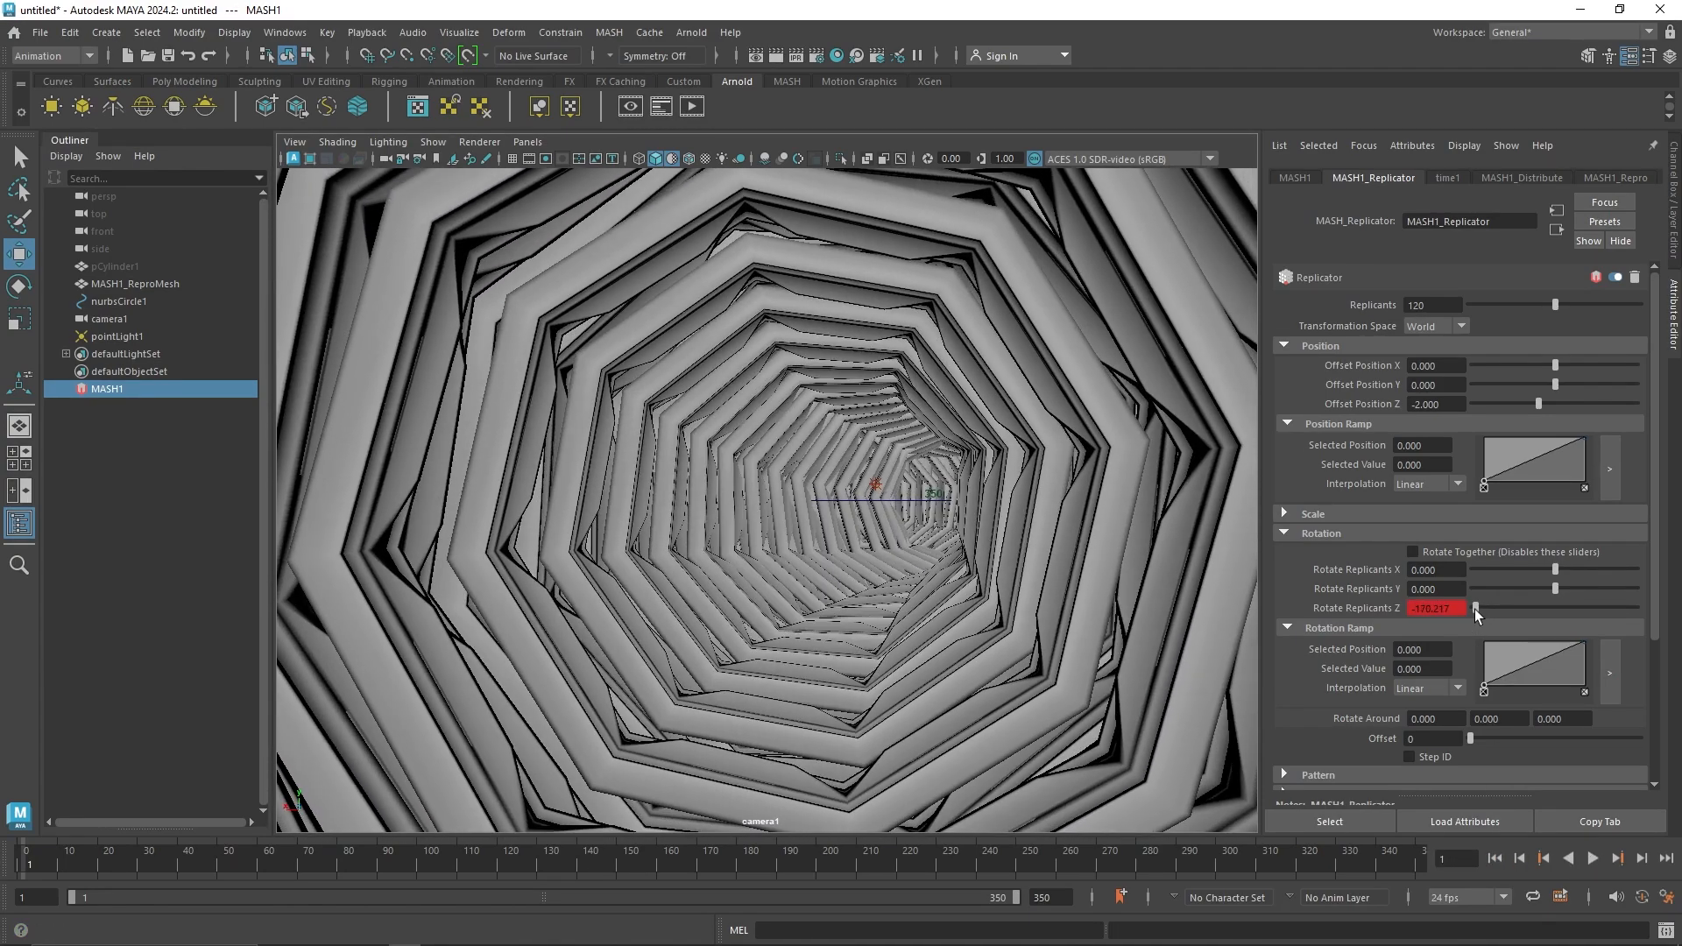
right_click(1393, 608)
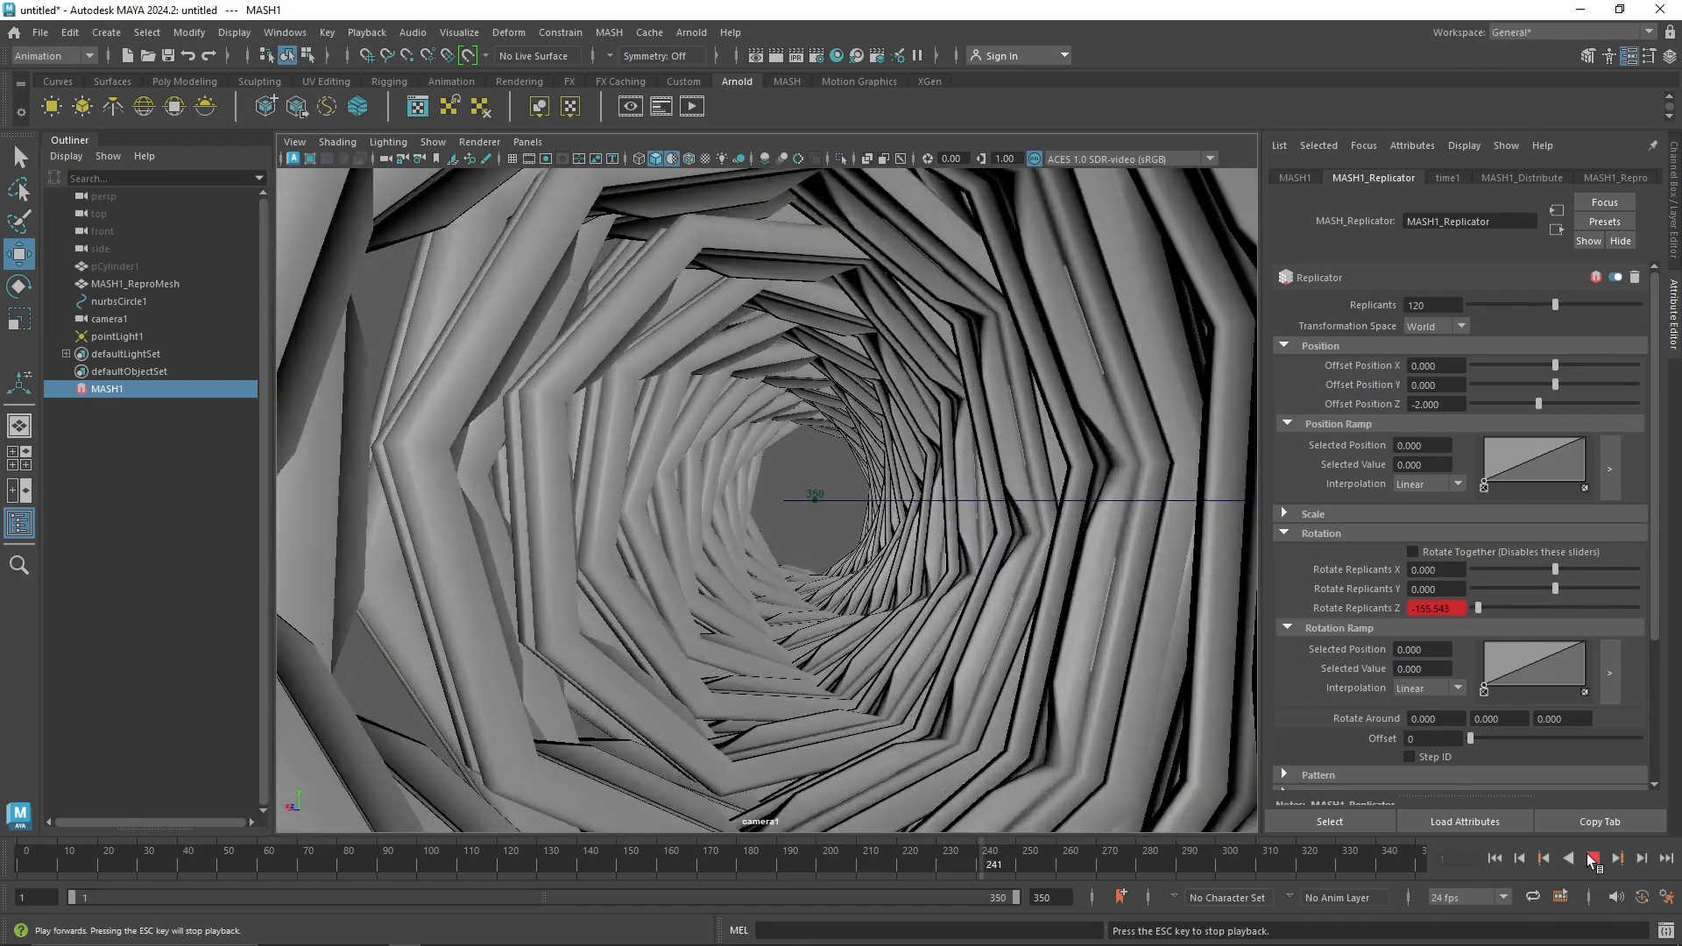
click(1591, 857)
Step: Inspect the whole tunnel's twisting motion from outside in the perspective view during playback
drag(789, 494, 864, 572)
key(f)
alt+right_drag(855, 582, 833, 552)
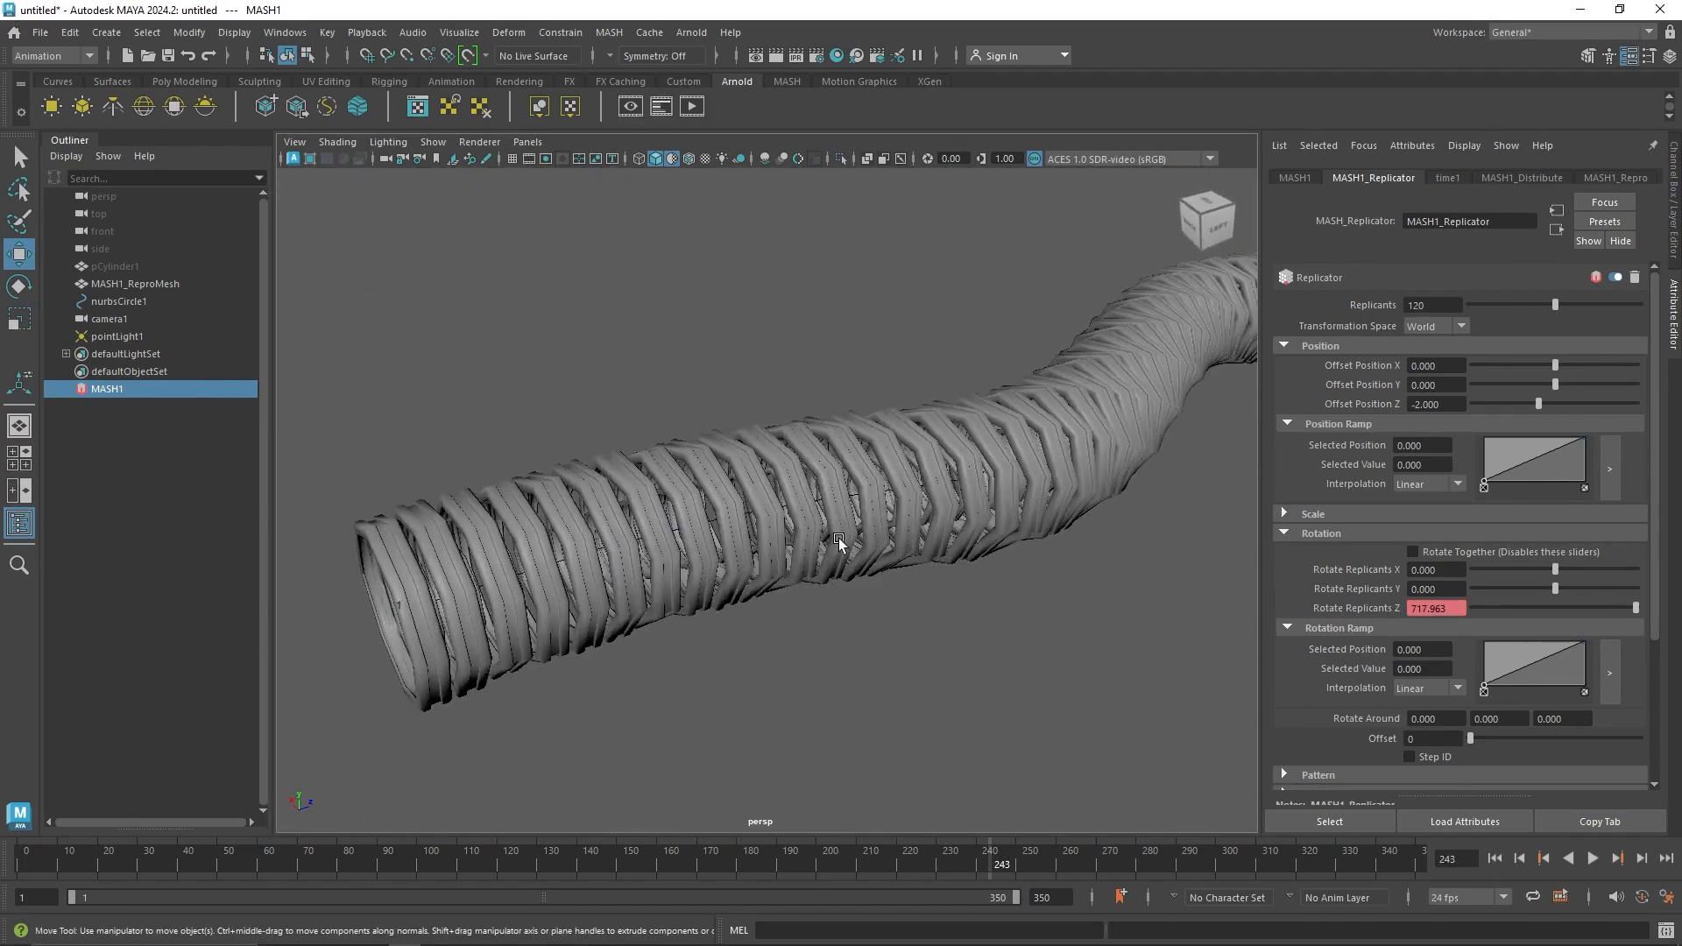
alt+drag(833, 552, 856, 551)
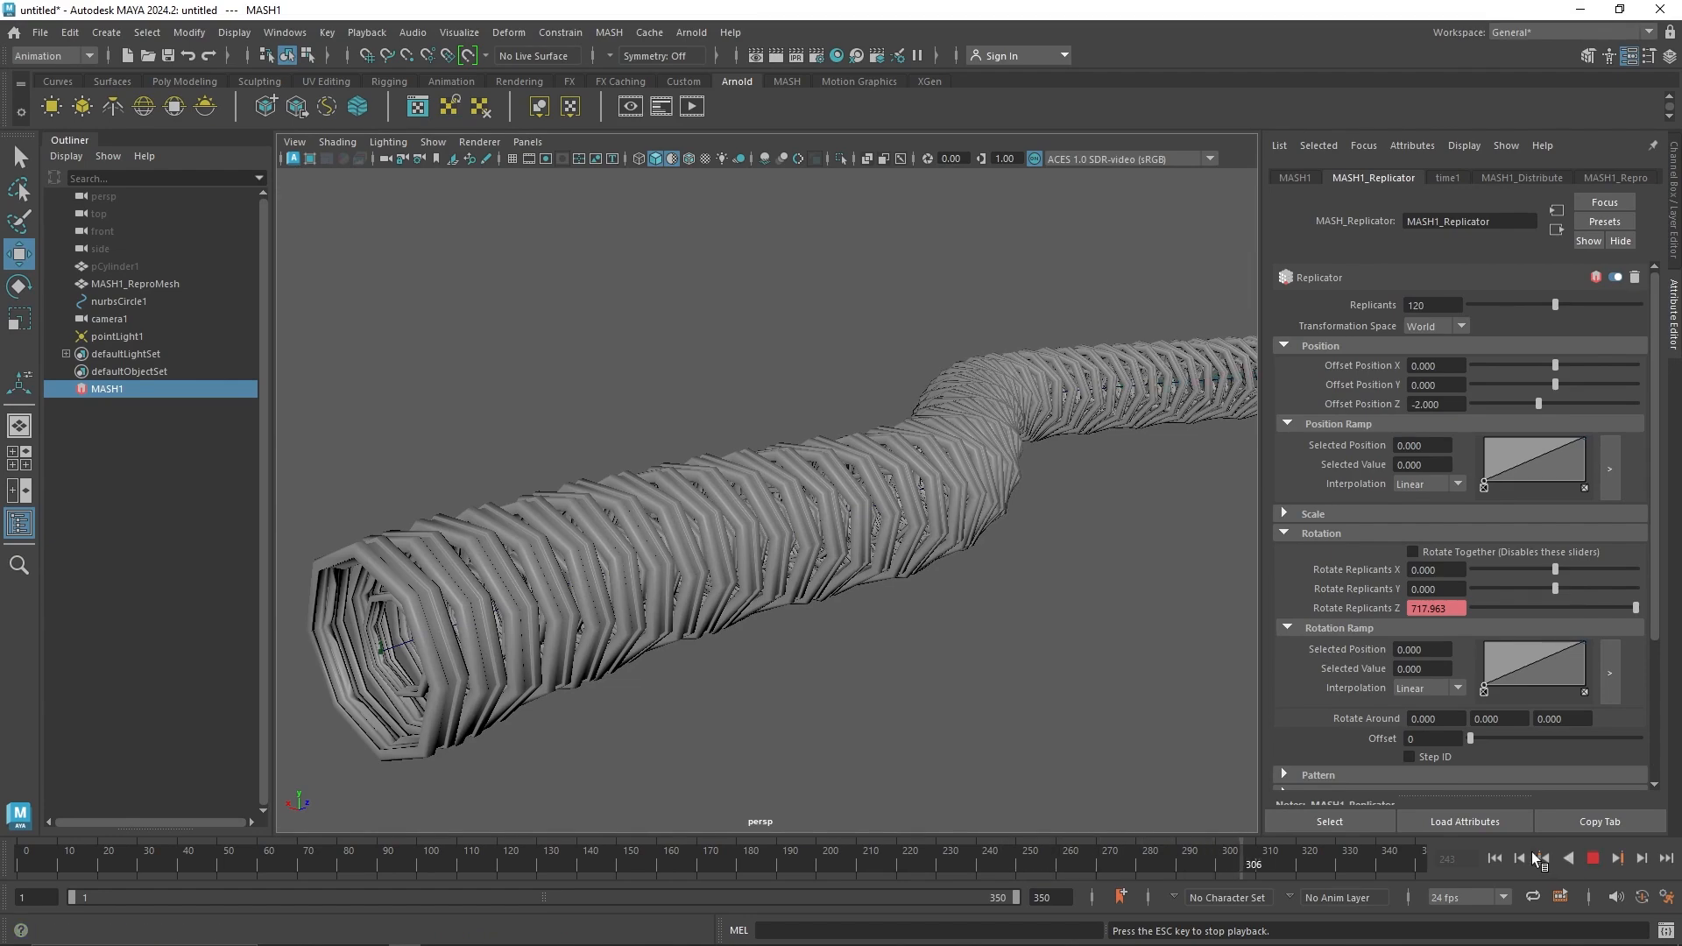
alt+drag(1166, 719, 852, 627)
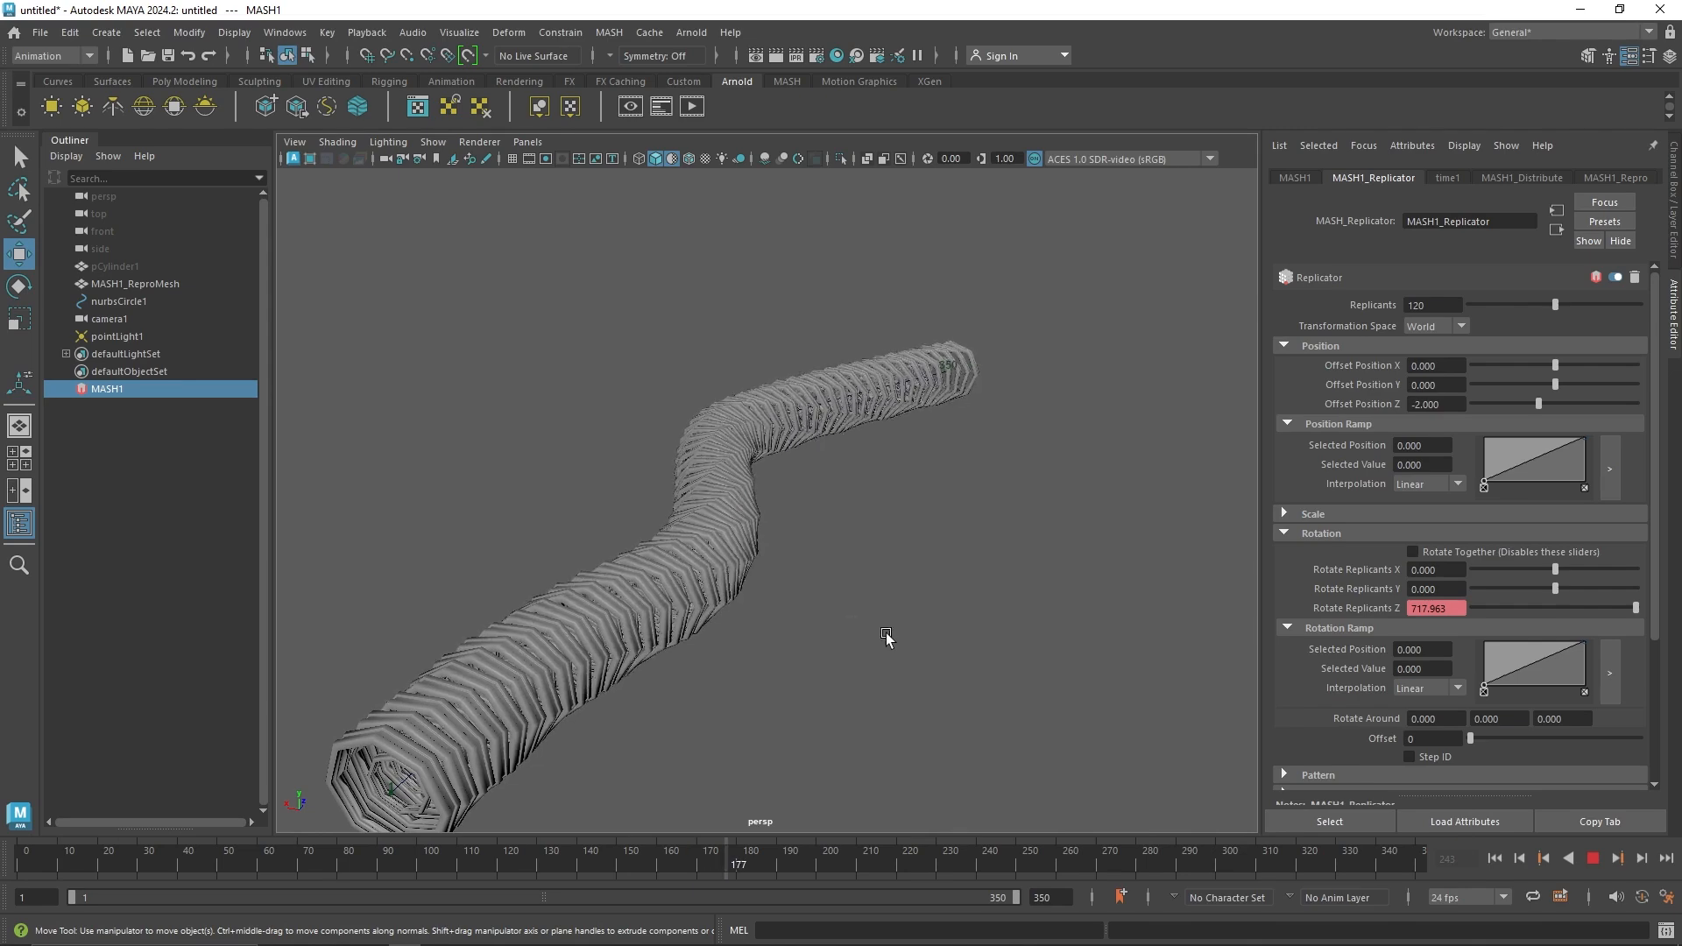
Step: Stop playback, raise the Replicator's Replicants to 209 and examine the rings inside the tunnel from its open end
drag(1583, 304, 1618, 304)
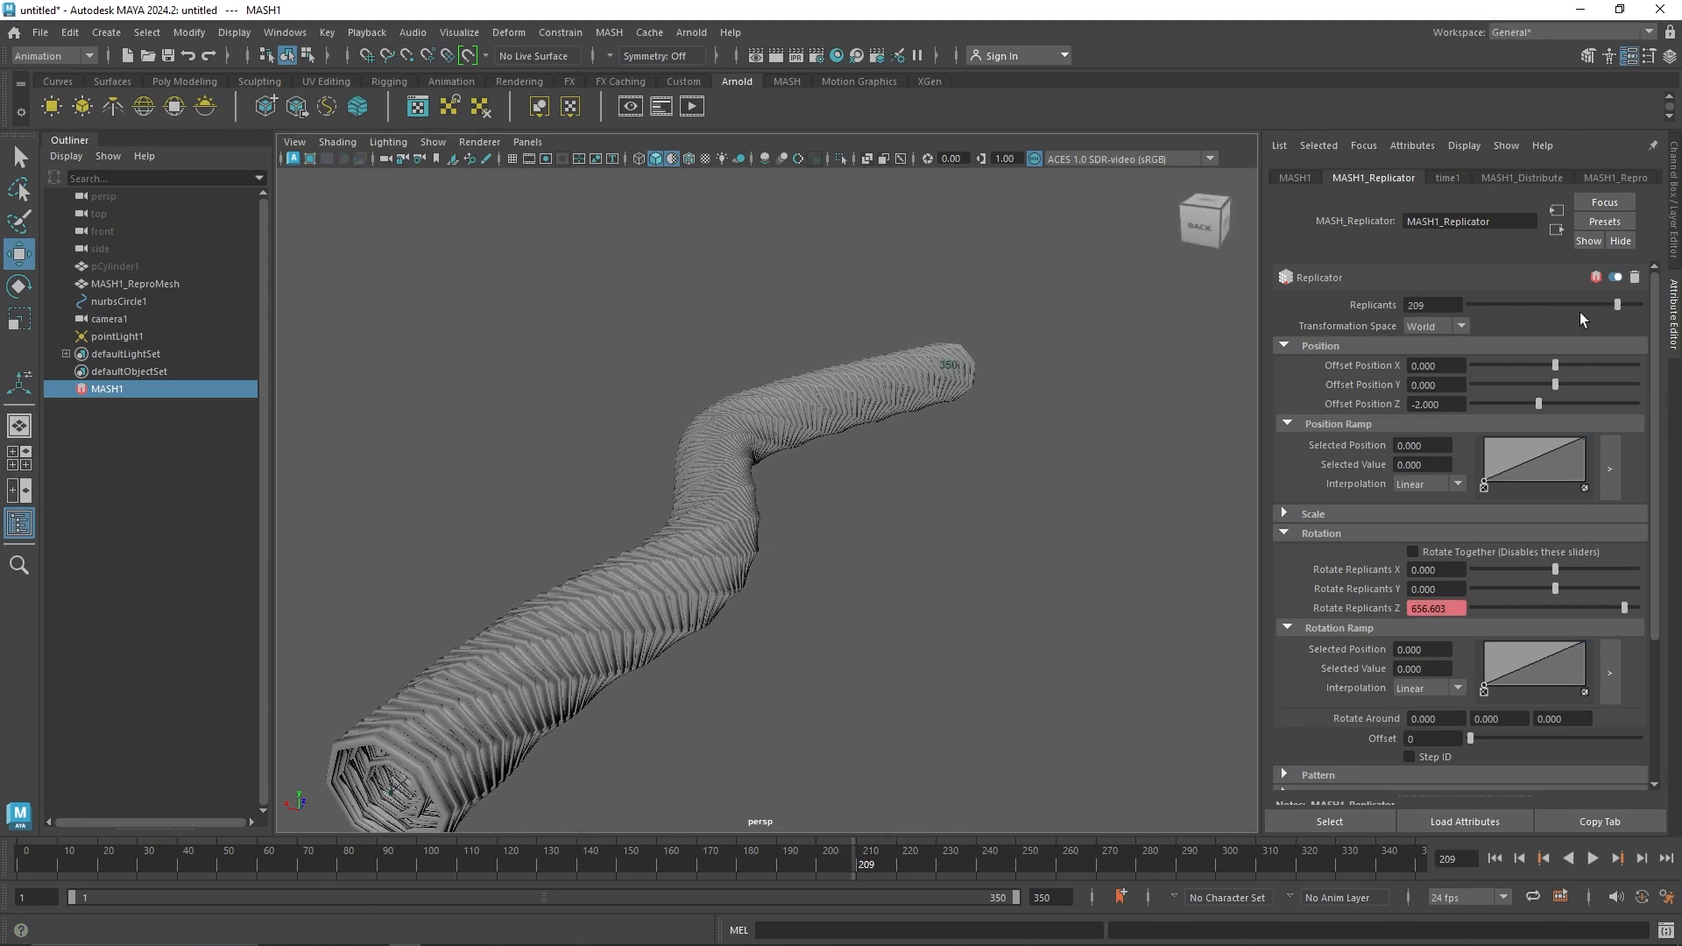
alt+drag(739, 517, 804, 473)
scroll(751, 605, up, 5)
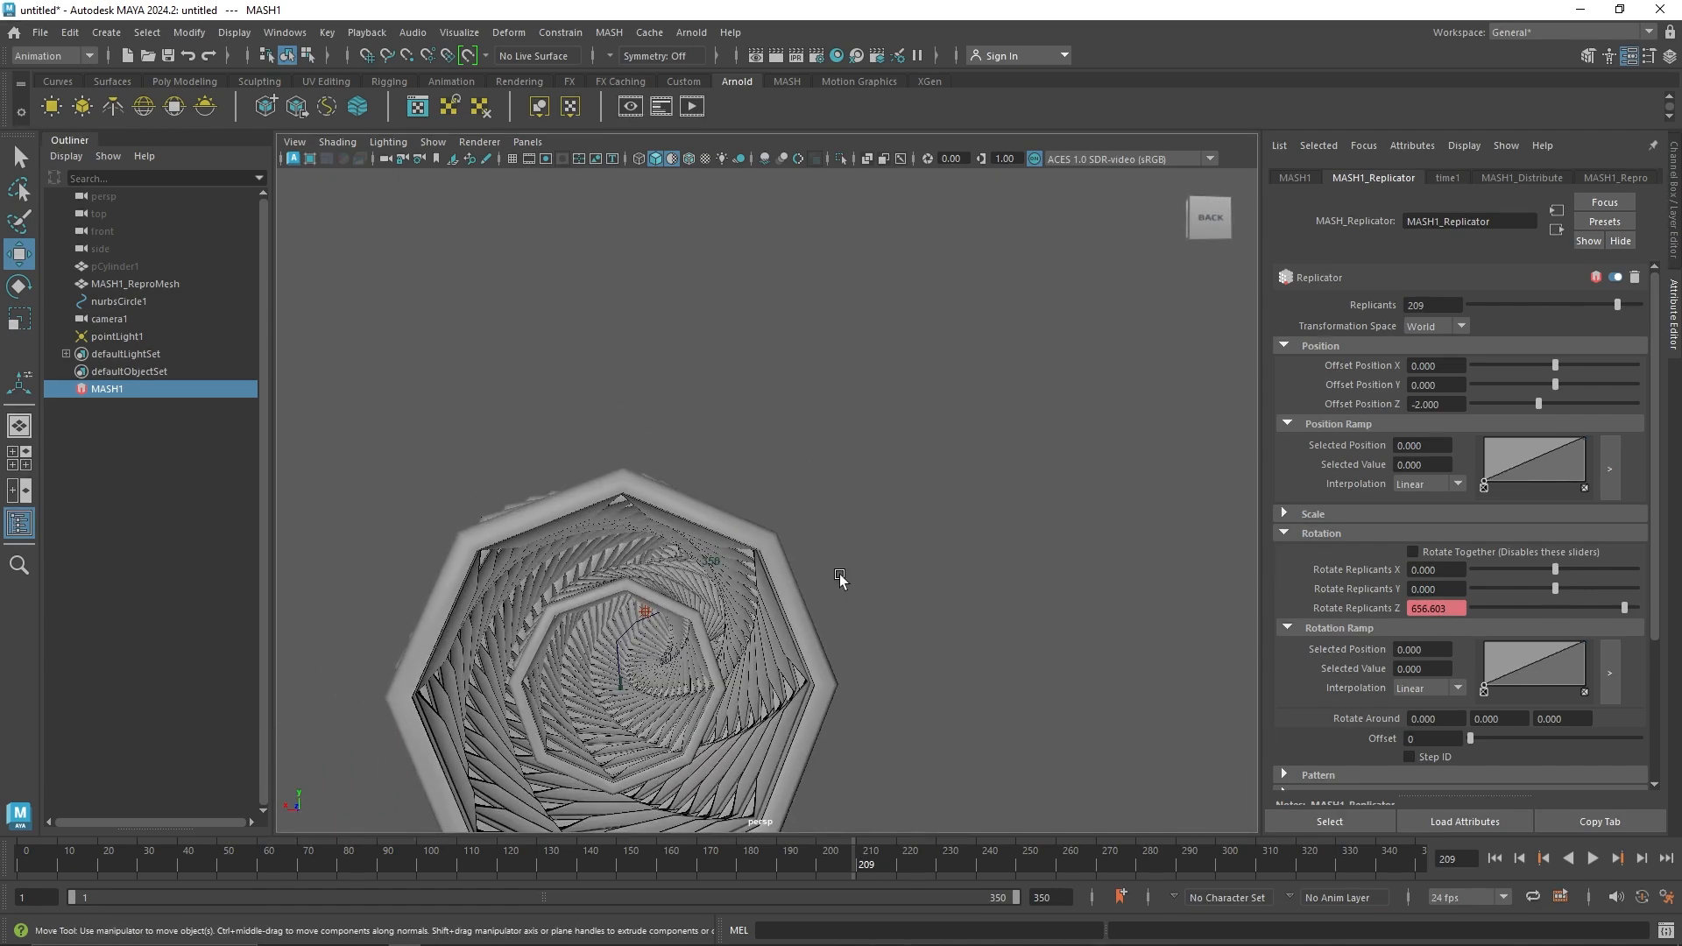
scroll(1032, 567, down, 3)
Step: Set the Replicator's Pattern to 5 and examine the resulting ring arrangement from the tunnel's side
scroll(1422, 601, down, 3)
click(1428, 671)
scroll(1436, 676, down, 1)
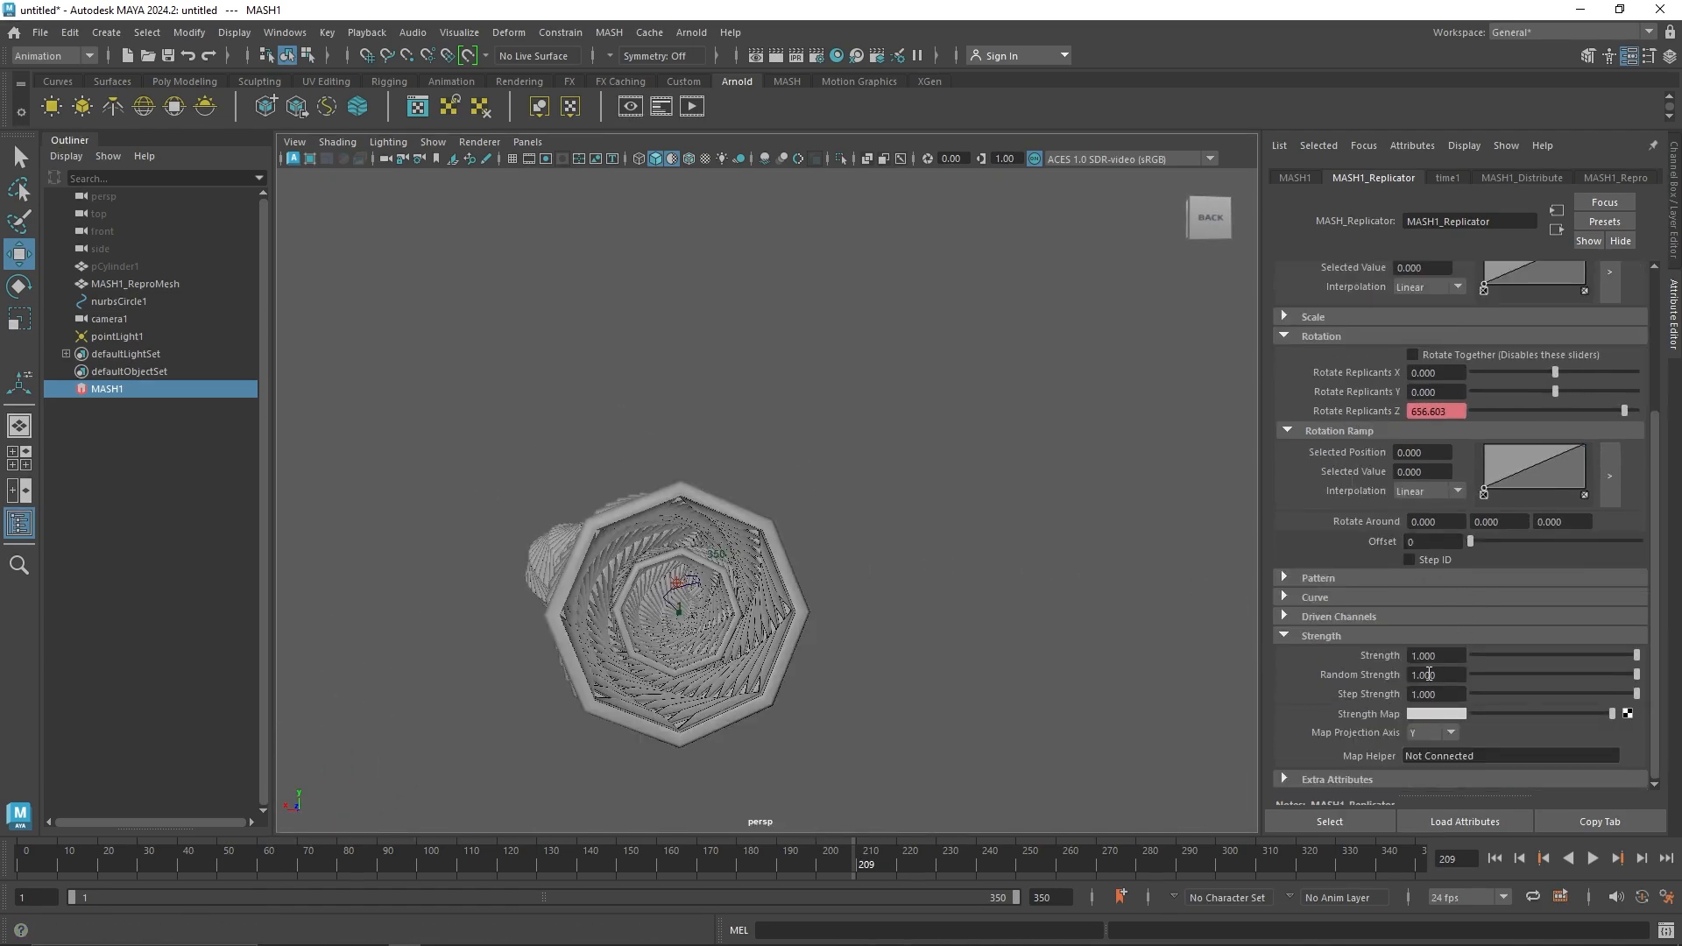
click(1346, 581)
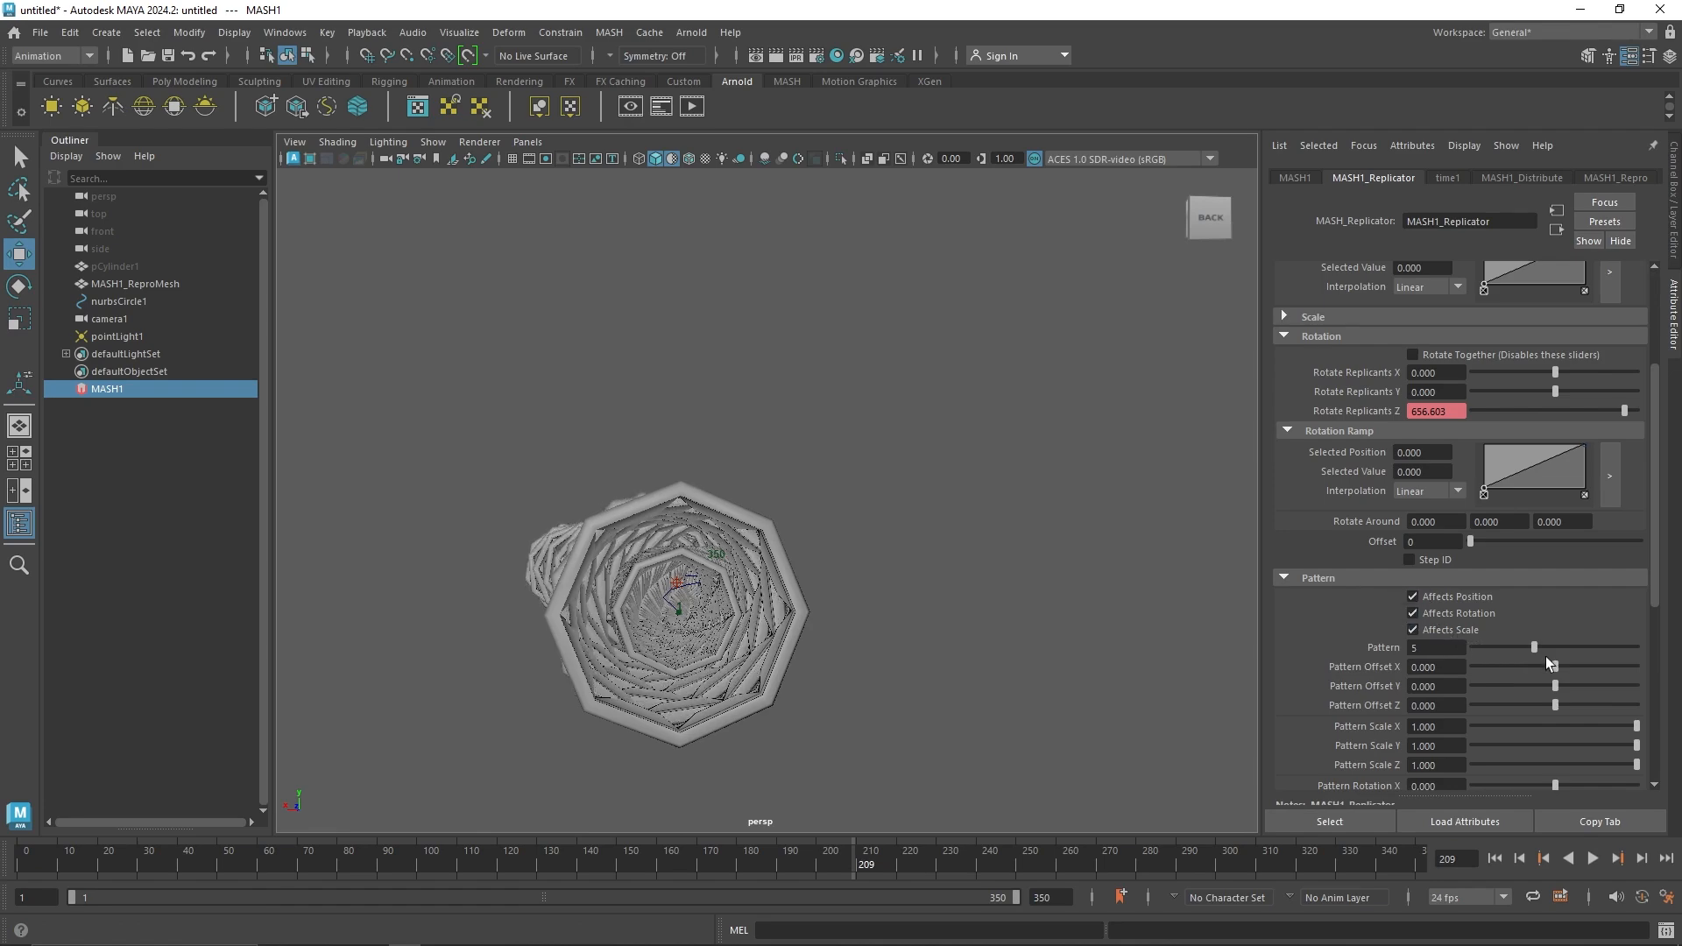
alt+drag(1194, 661, 922, 618)
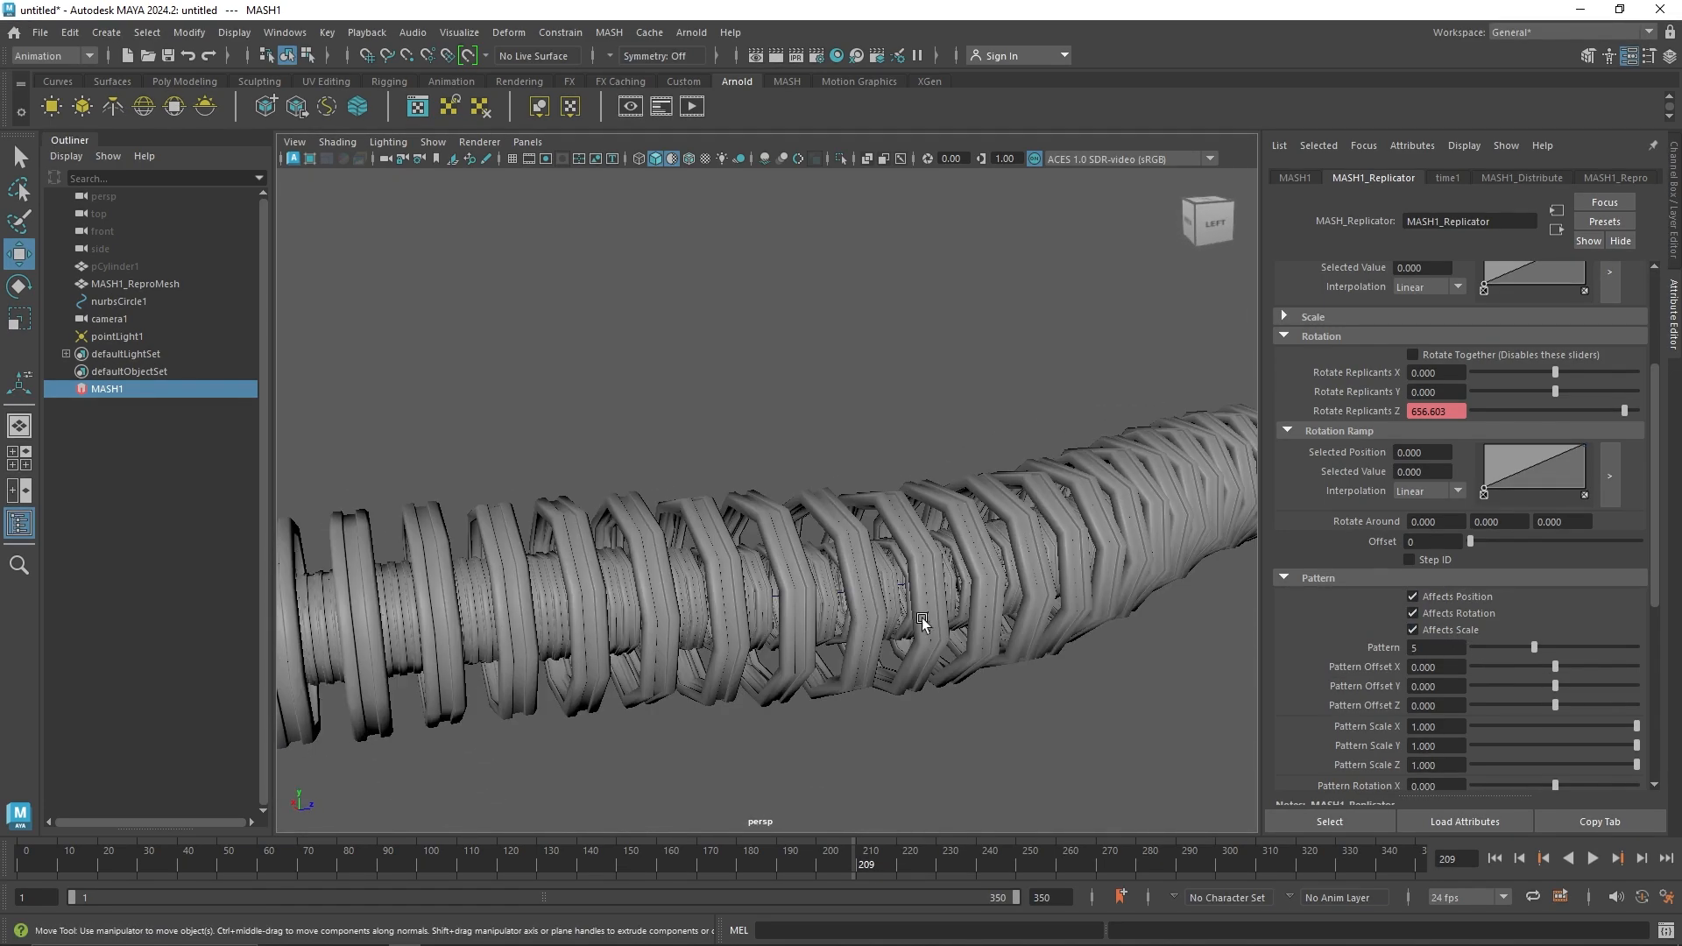
Step: Set Pattern Offset Z to 0.065 and Pattern Rotation Z to 180, and check the pattern inside the tunnel
click(1560, 706)
scroll(1558, 716, down, 3)
drag(1581, 659, 1663, 727)
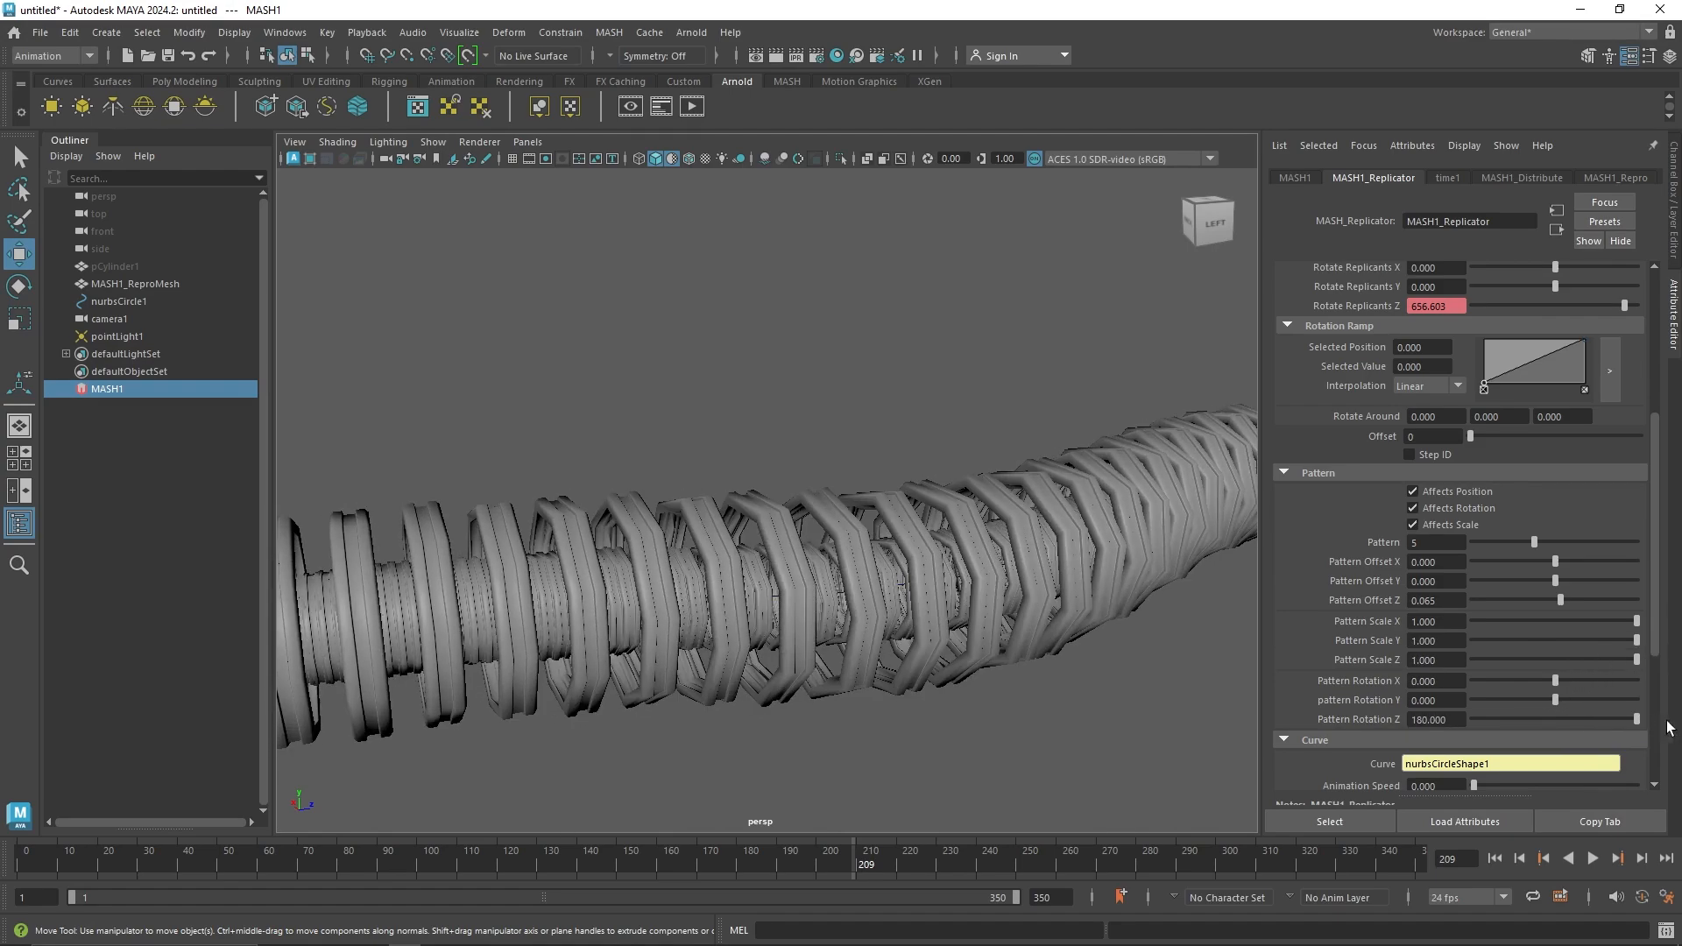
scroll(833, 612, down, 5)
alt+drag(841, 608, 982, 627)
scroll(970, 639, up, 8)
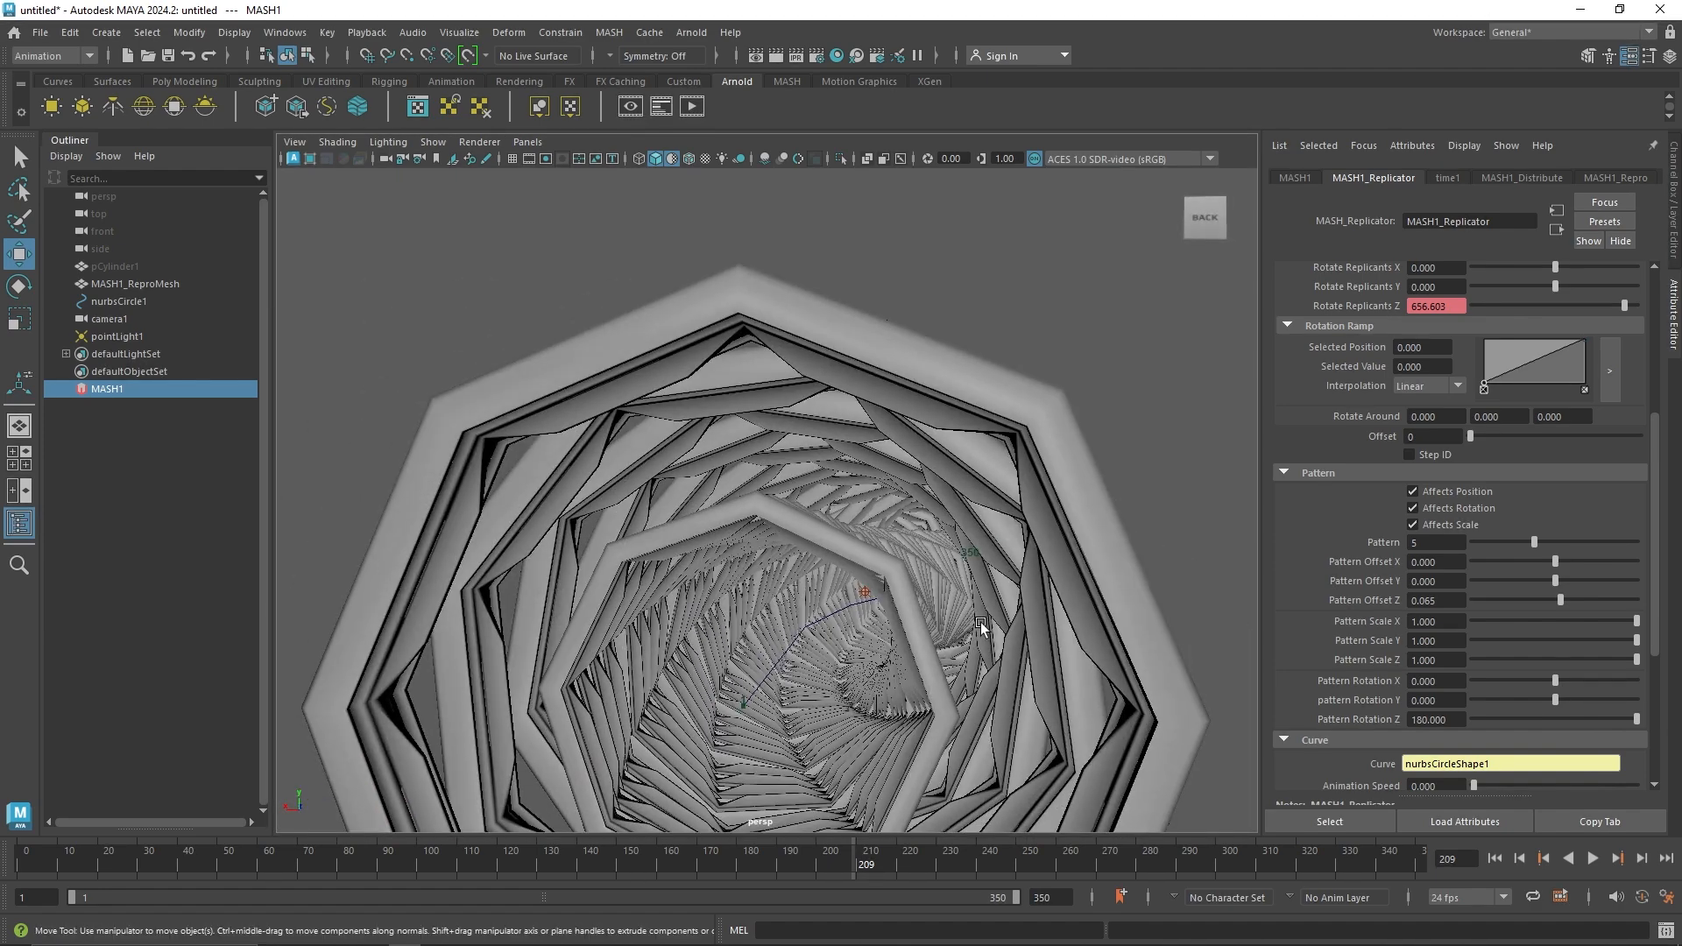